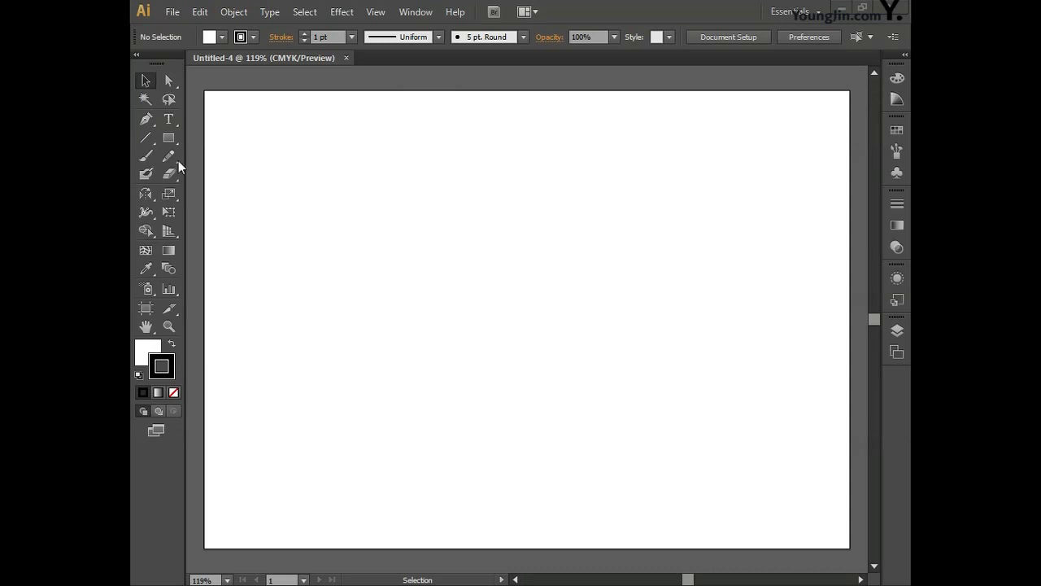
Create a 245 × 172 mm rectangular grid with 3 horizontal and 3 vertical dividers on the artboard.
click(217, 192)
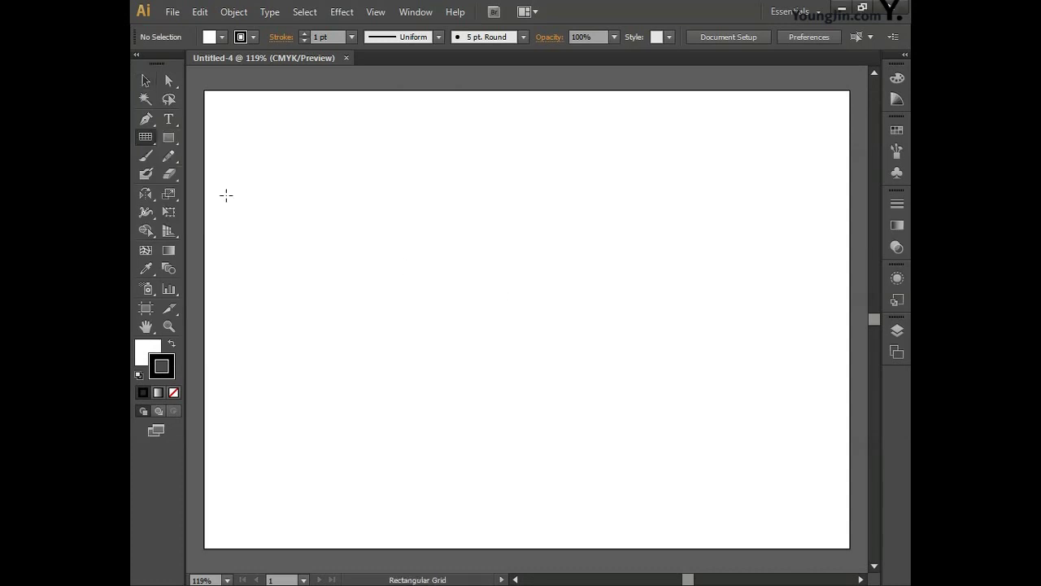
click(243, 122)
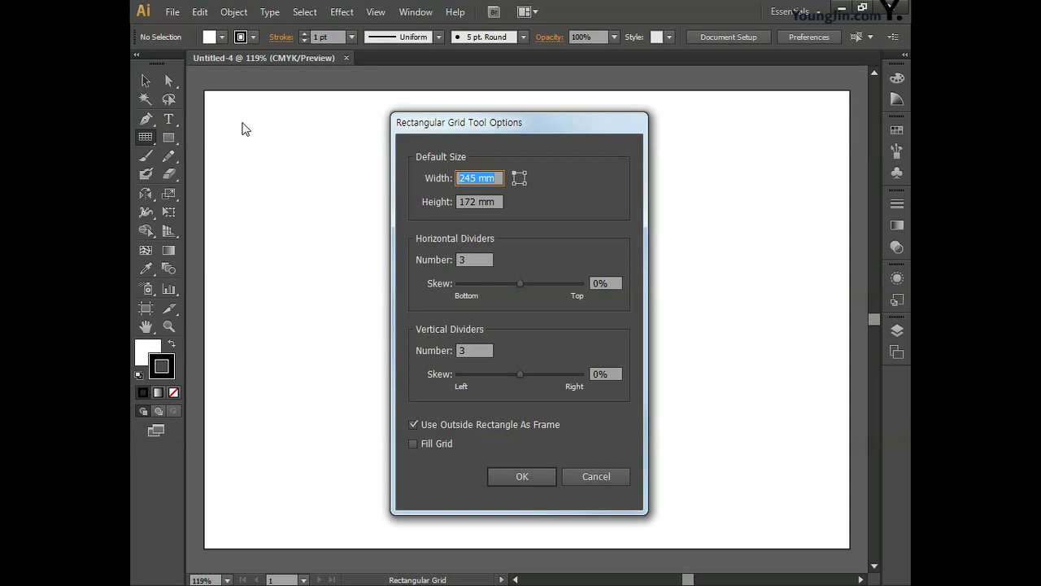
click(494, 179)
drag(493, 179, 411, 178)
text(245)
drag(503, 201, 418, 199)
text(172)
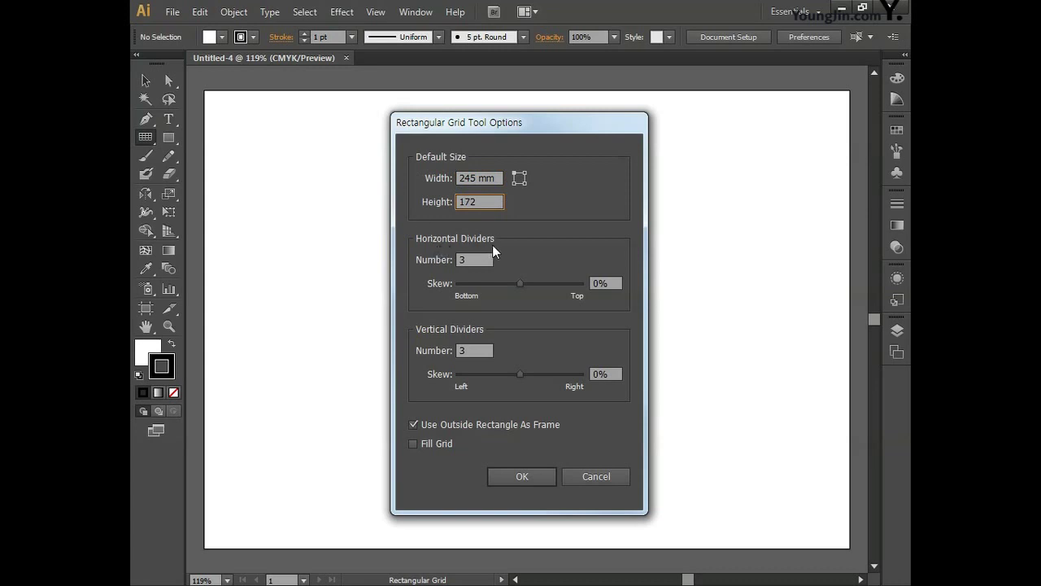
drag(483, 260, 425, 258)
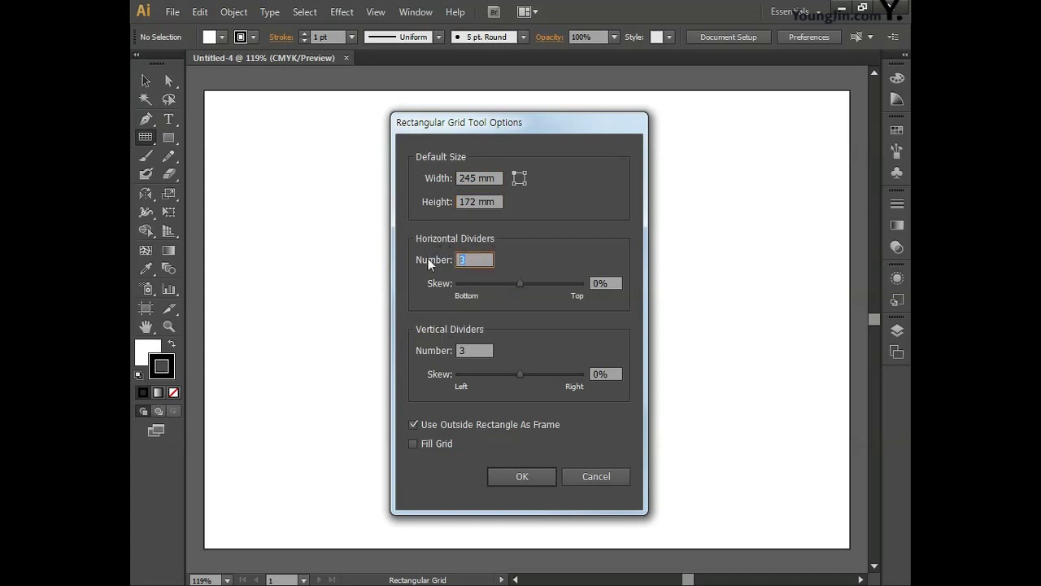
text(3)
drag(488, 350, 402, 346)
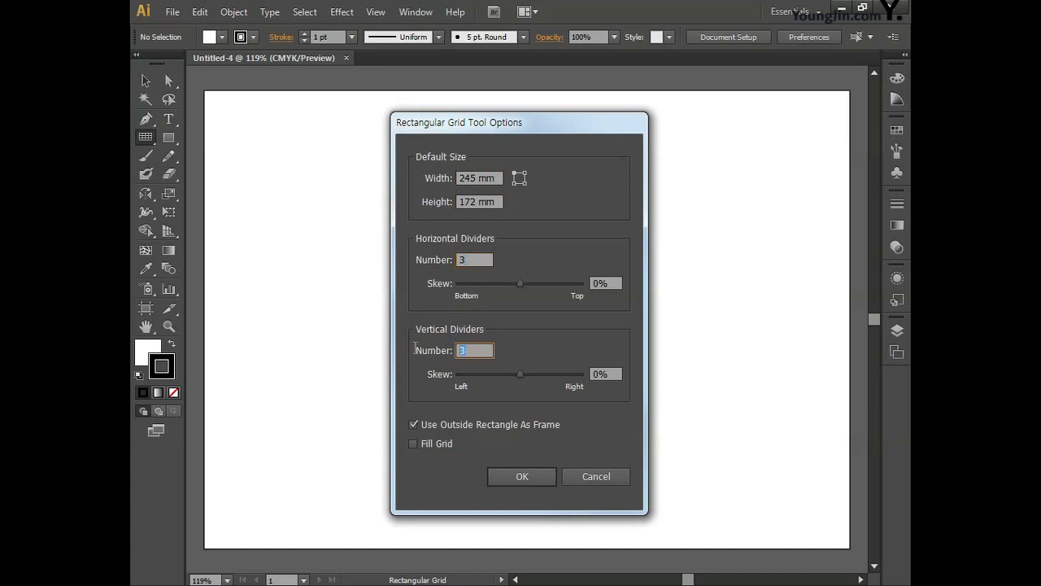
text(3)
click(520, 477)
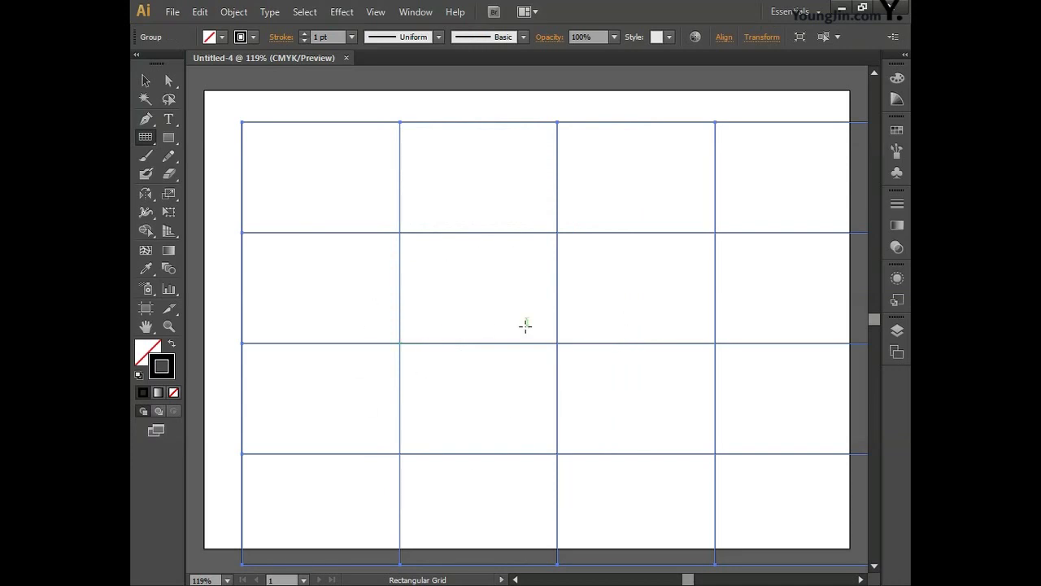
Centre the grid horizontally and vertically on the artboard using Align to Artboard, and lock it in place.
click(418, 12)
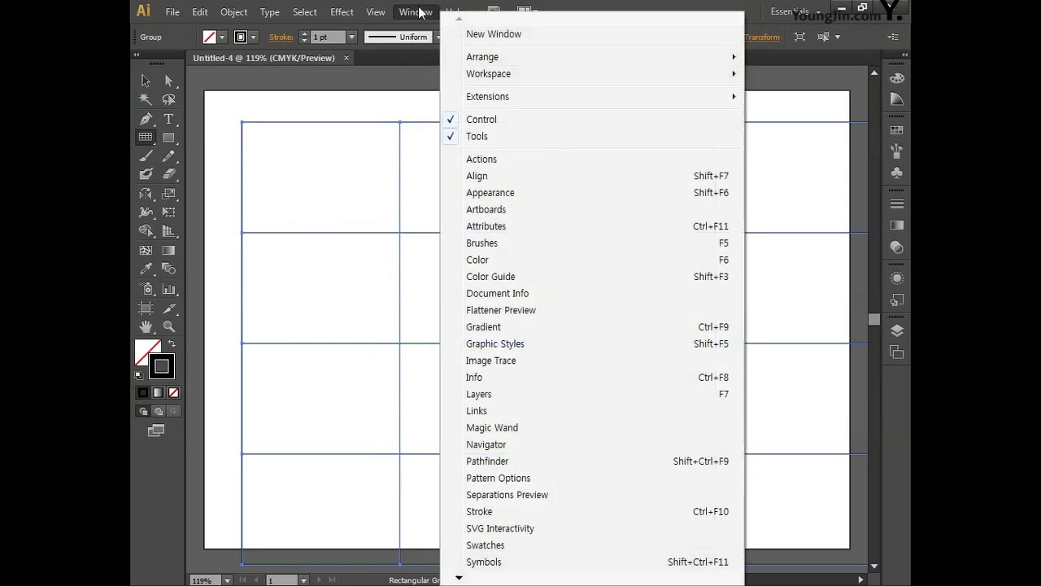
click(486, 176)
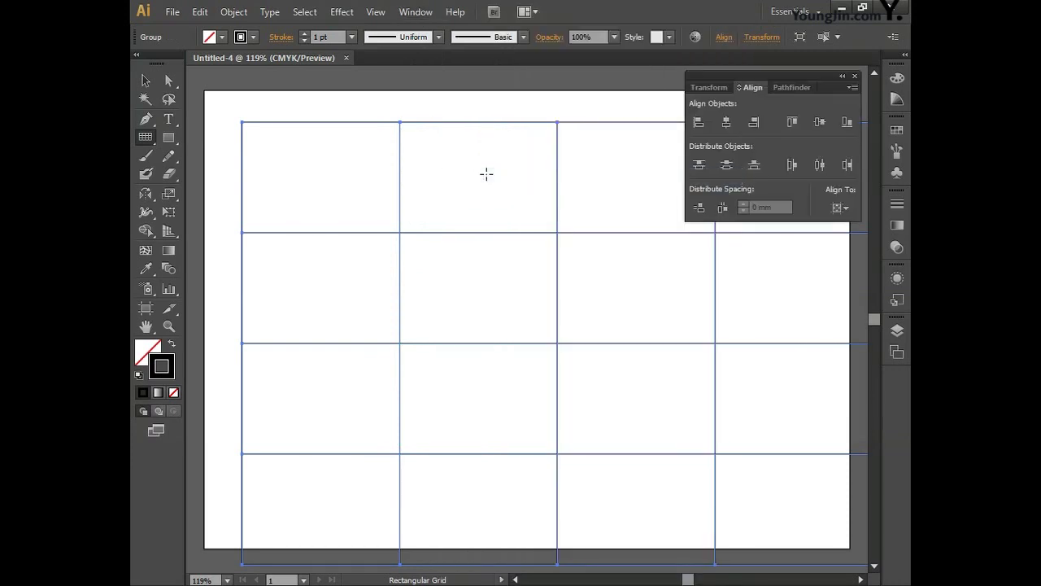
click(840, 209)
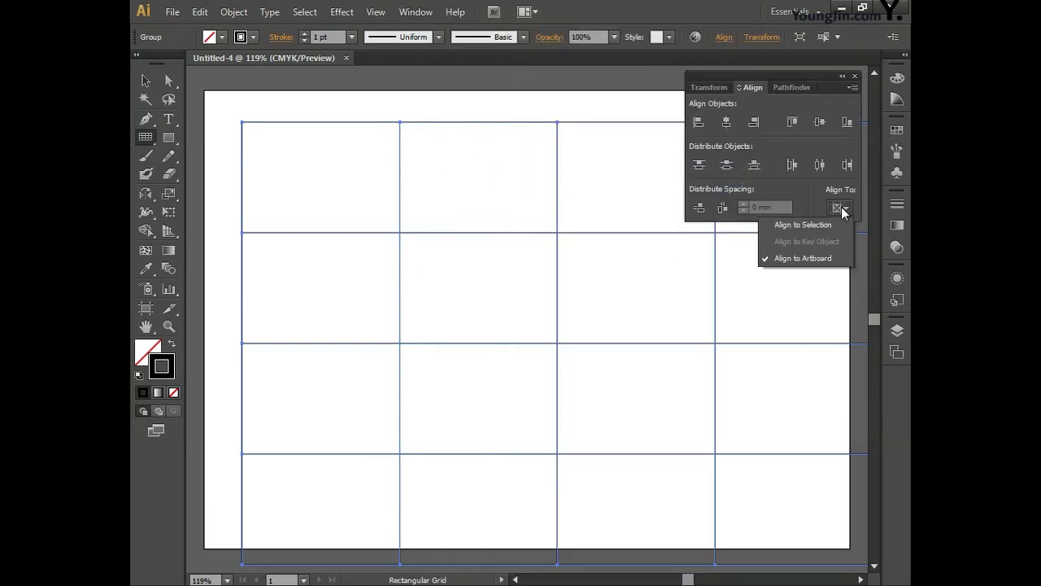
click(809, 258)
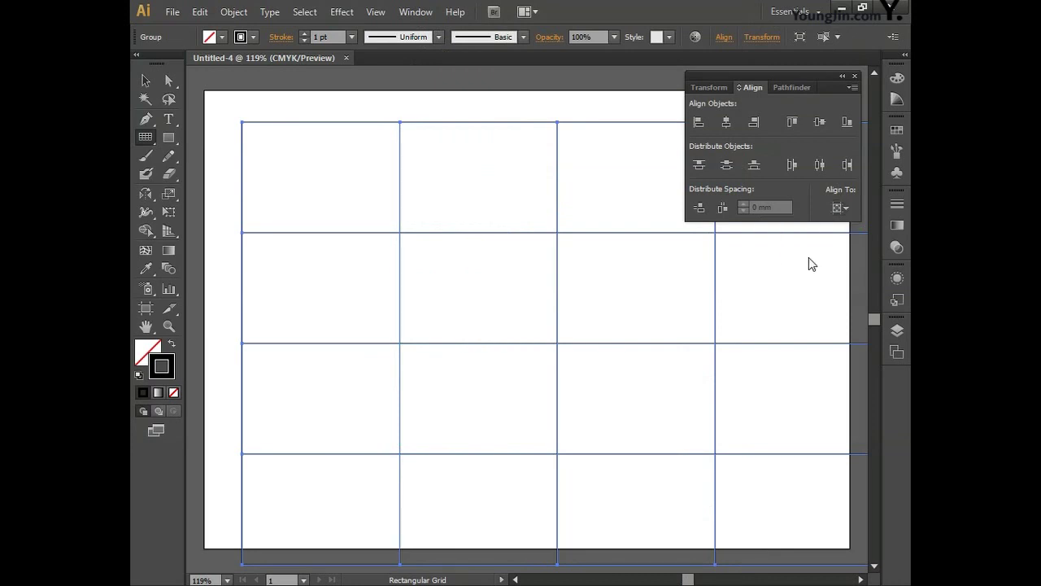
click(726, 123)
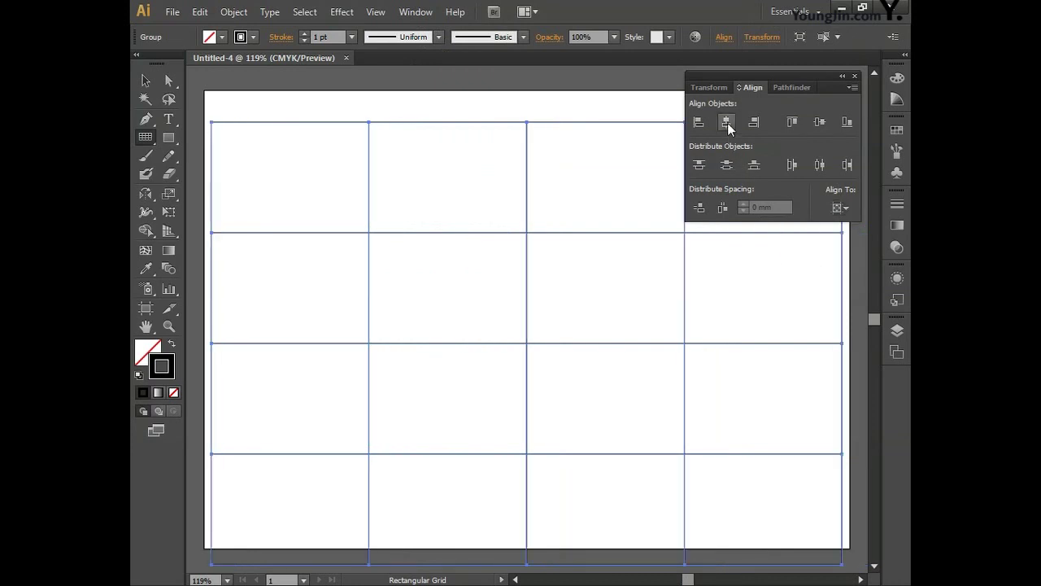
click(819, 123)
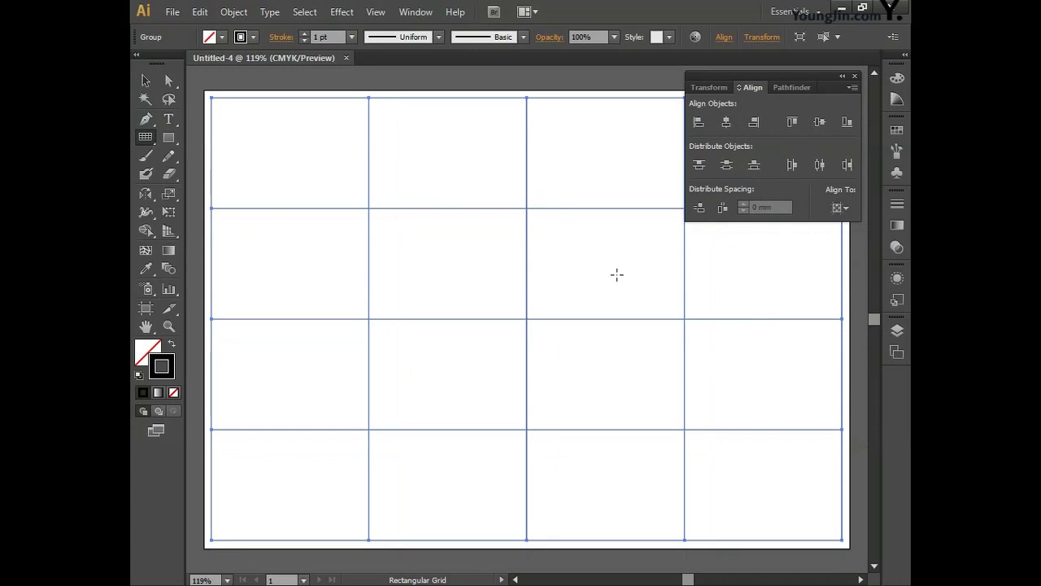
click(854, 76)
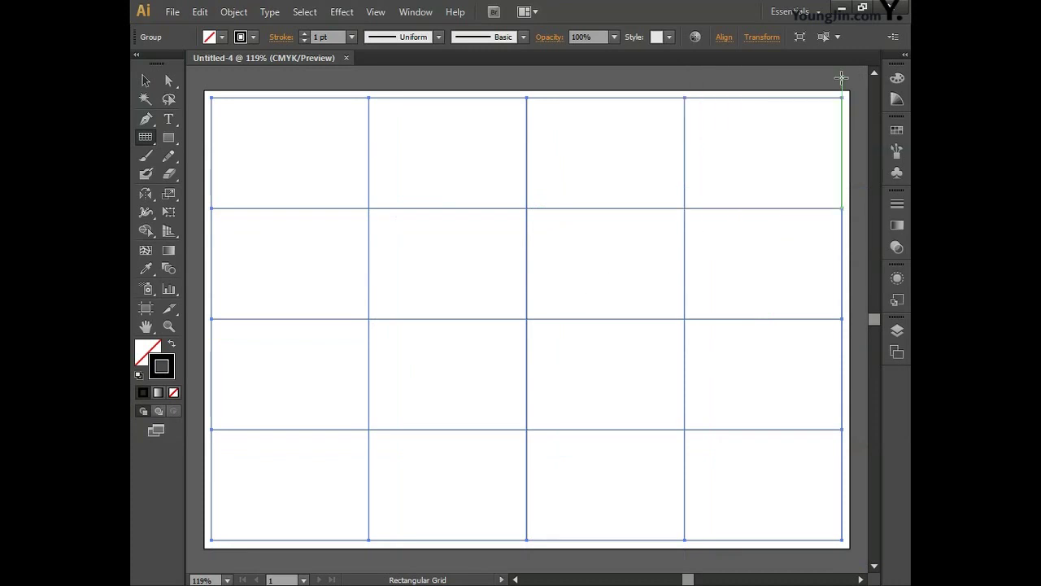
click(590, 194)
key(shift+g)
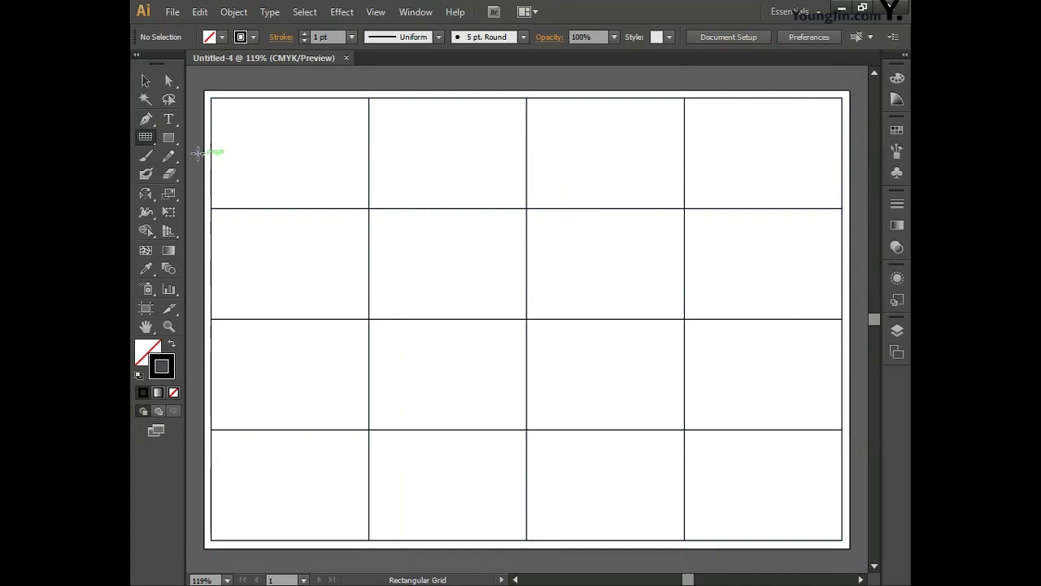
Draw seven parallel diagonal lines descending from upper left to lower right through the grid's intersections with the Line Segment tool.
drag(149, 145, 207, 139)
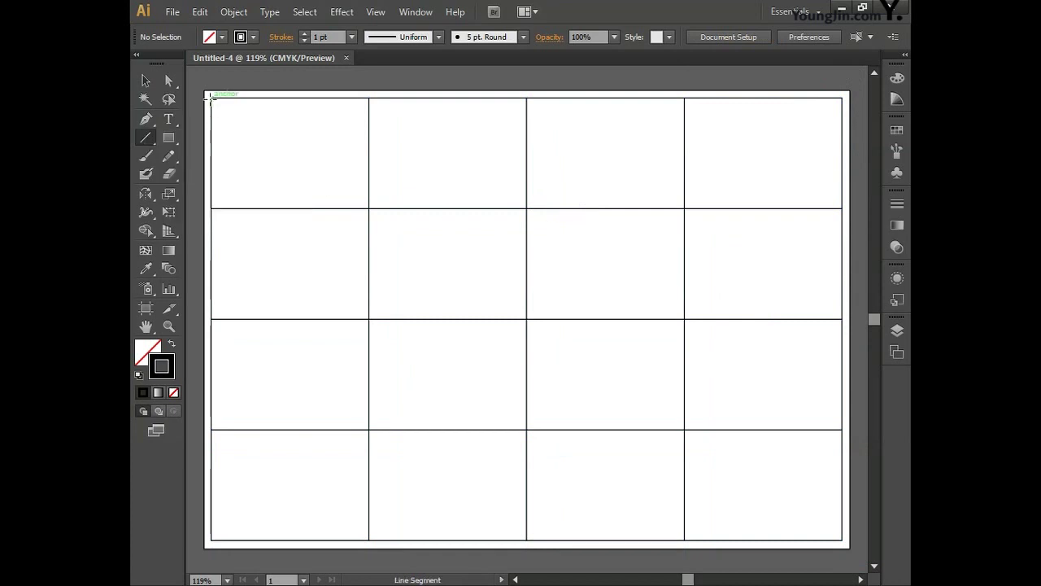
drag(211, 98, 842, 539)
drag(211, 209, 685, 540)
mouse_move(211, 319)
mouse_down()
mouse_move(490, 500)
mouse_move(526, 539)
mouse_up()
drag(211, 429, 369, 539)
mouse_move(368, 99)
mouse_down()
mouse_move(767, 302)
mouse_move(842, 429)
mouse_up()
drag(526, 98, 843, 318)
drag(685, 98, 843, 209)
Select all diagonal lines and reflect a copy of them across the vertical axis to form crossing diagonals.
key(ctrl)
key(ctrl+a)
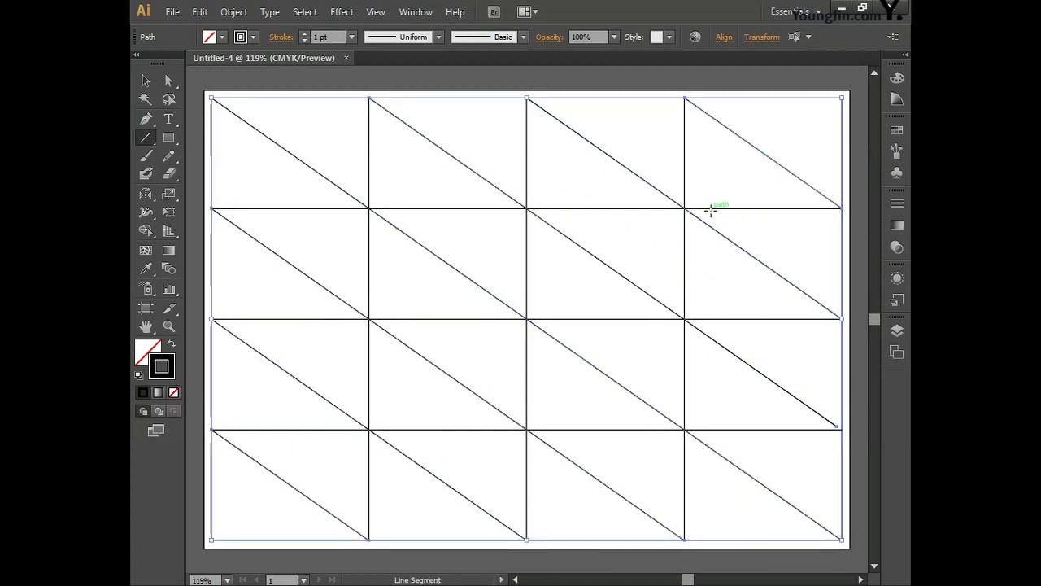
ctrl+shift+click(699, 208)
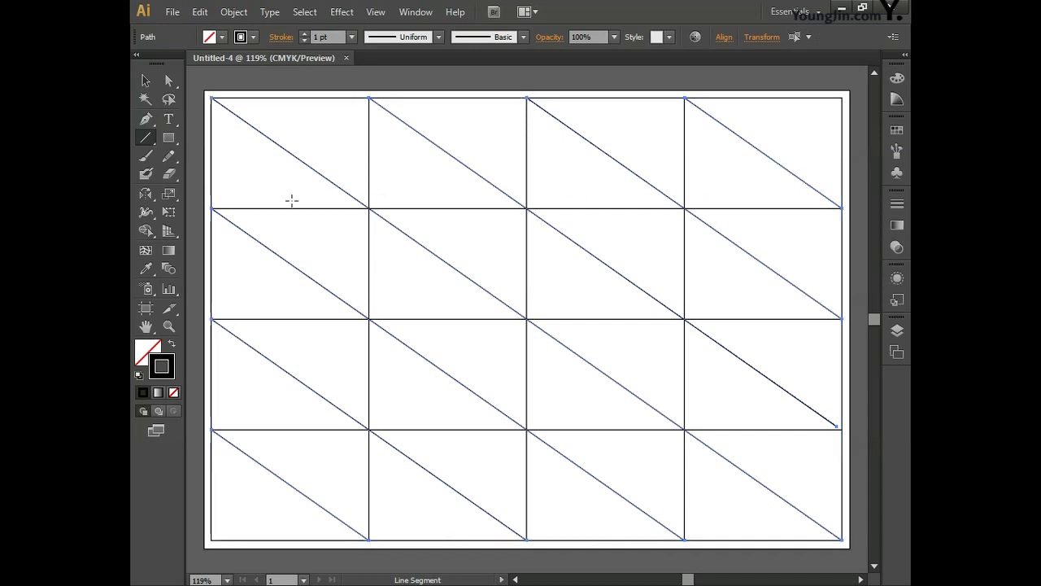
drag(146, 195, 196, 211)
double_click(146, 195)
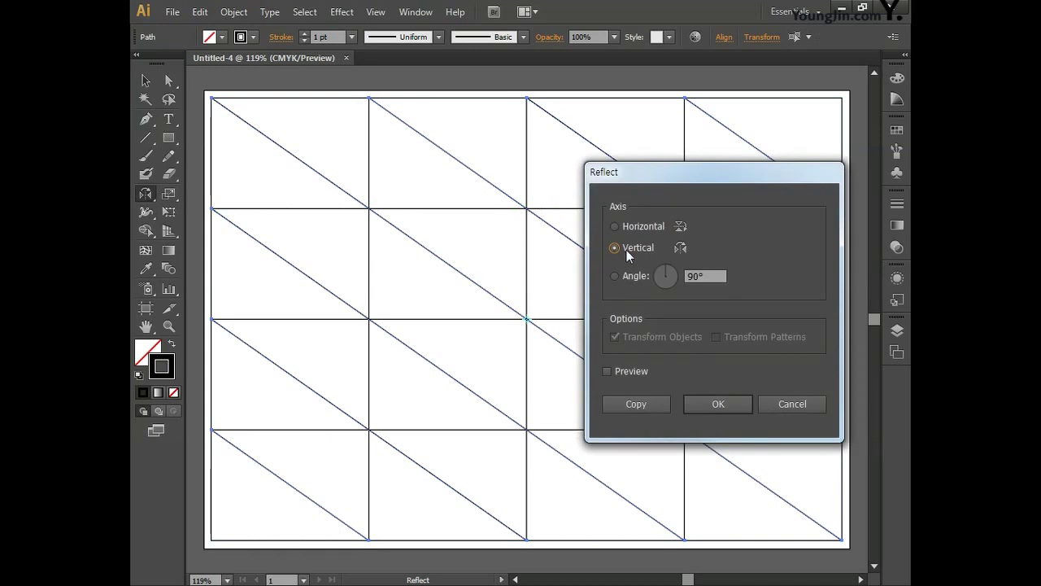
click(644, 404)
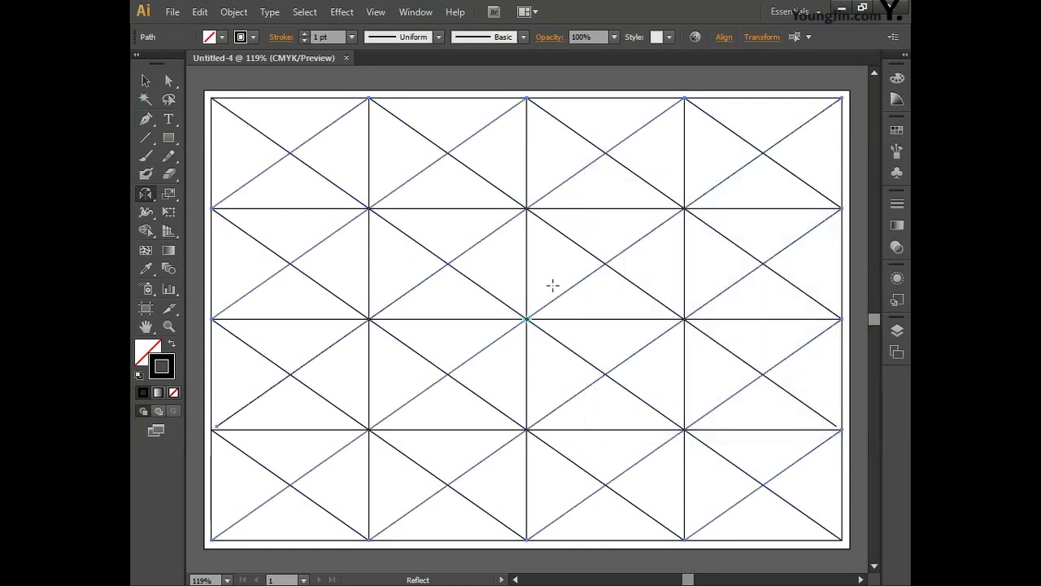
Unlock the rectangular grid and select it together with all the diagonal lines.
click(233, 12)
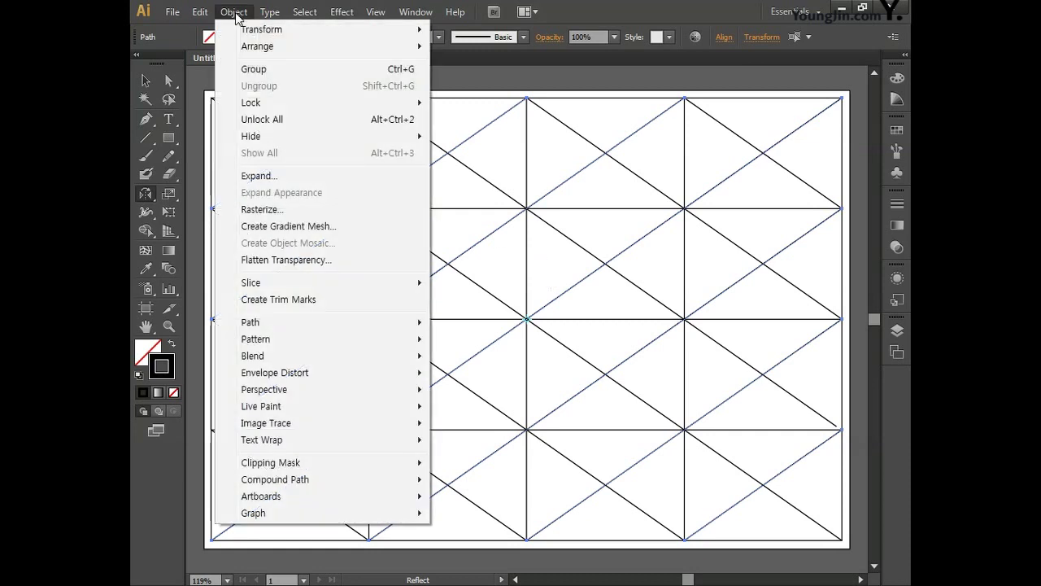
click(273, 122)
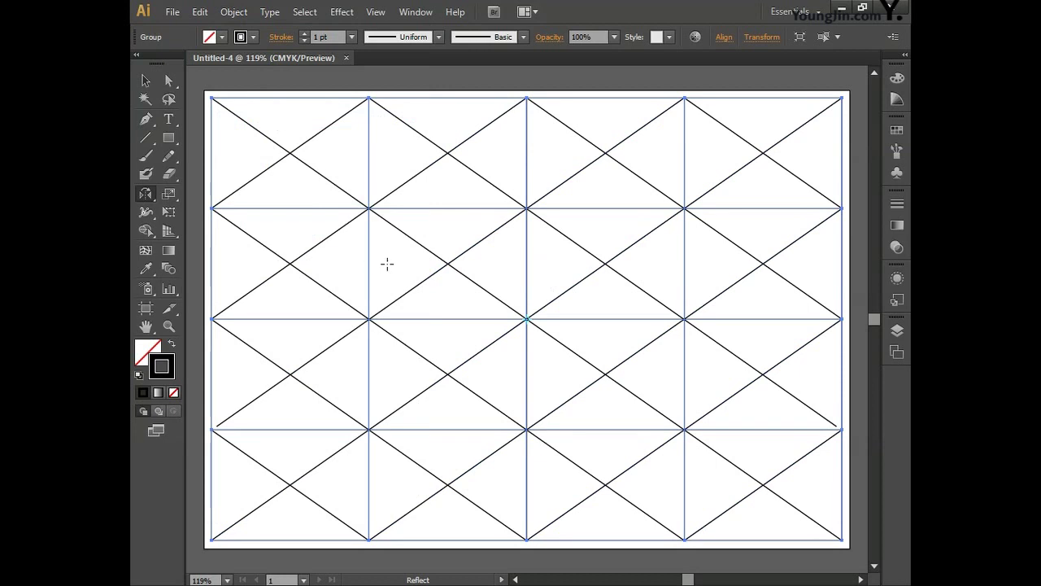
key(ctrl+a)
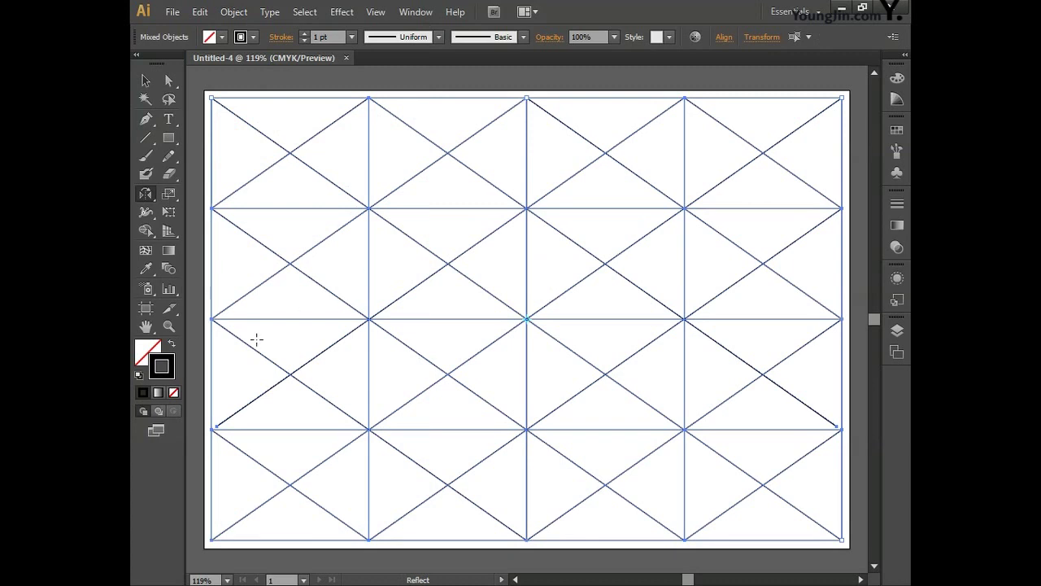
Set the stroke of the selected grid and diagonals to red (FF0000) and group them together.
double_click(170, 375)
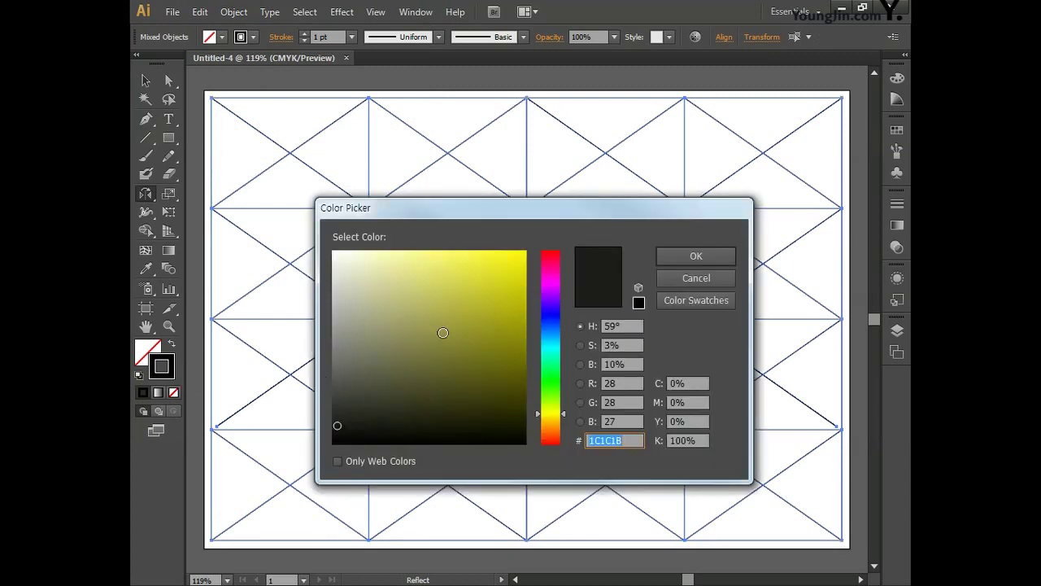
drag(556, 273, 556, 236)
click(526, 254)
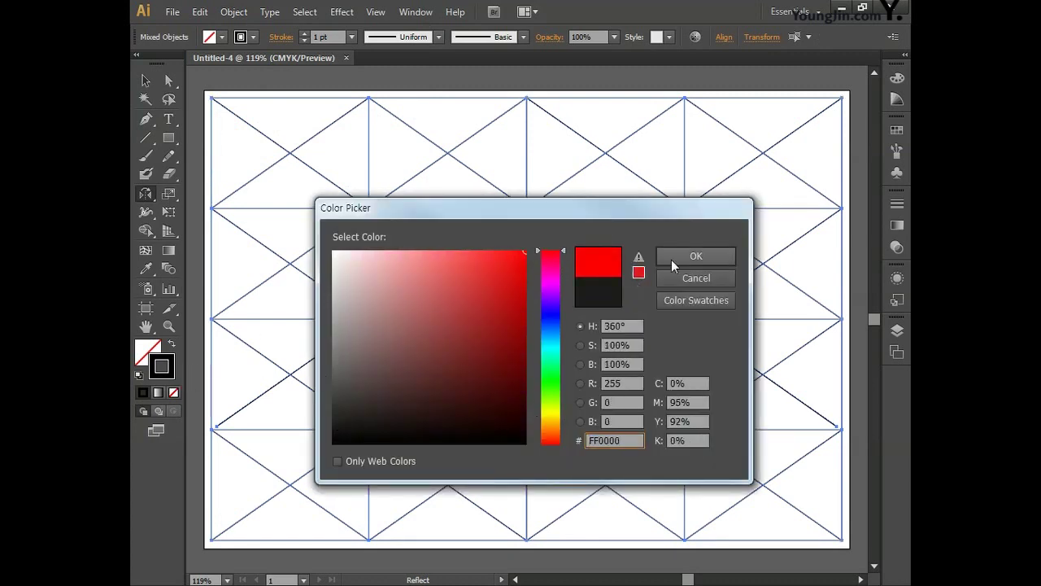
click(695, 257)
key(v)
key(ctrl+g)
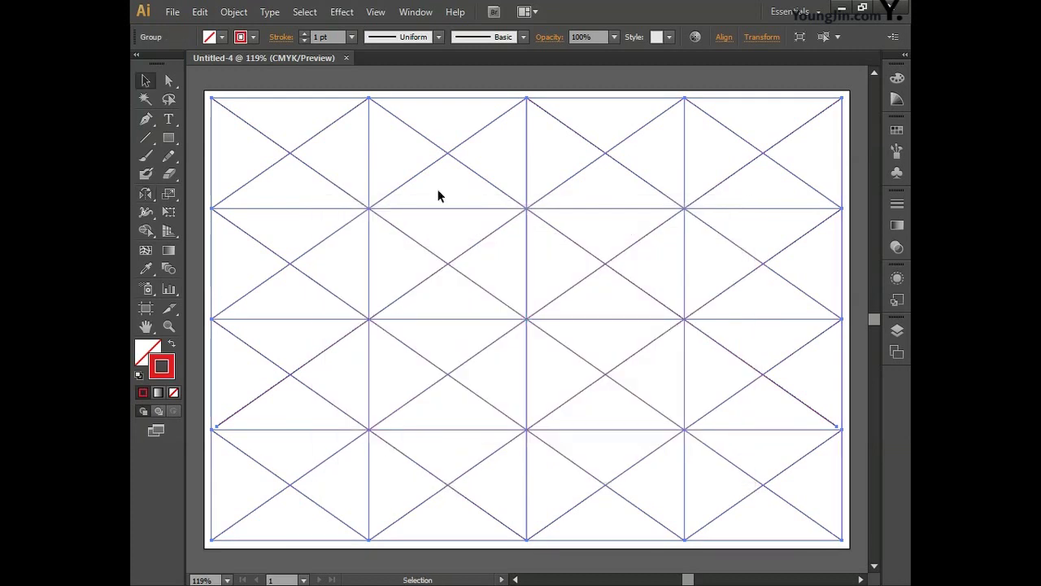
Save the document as 일러스트작업 in Adobe Illustrator format with the Illustrator CS6 version.
click(172, 11)
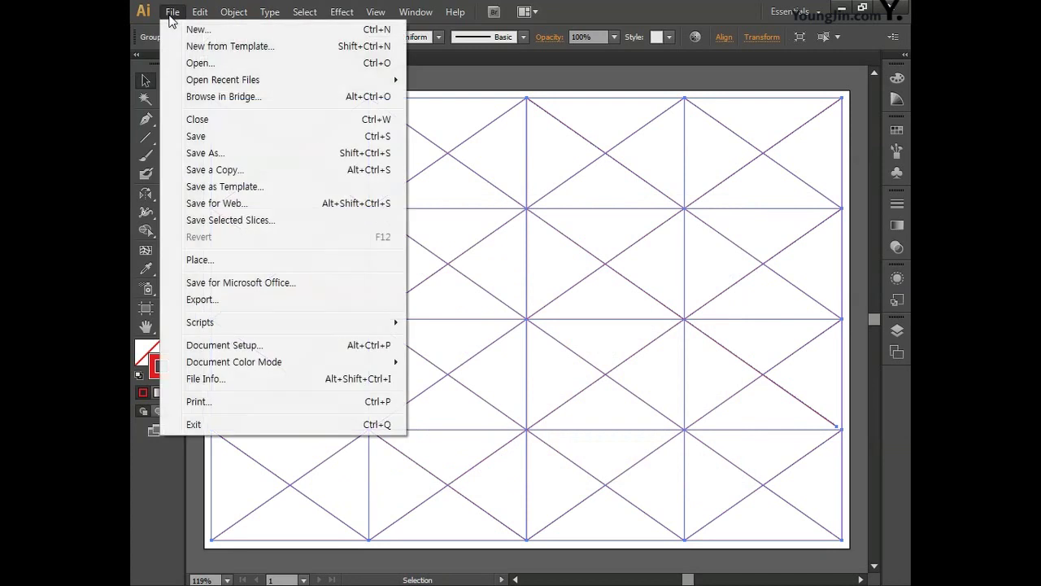
click(218, 142)
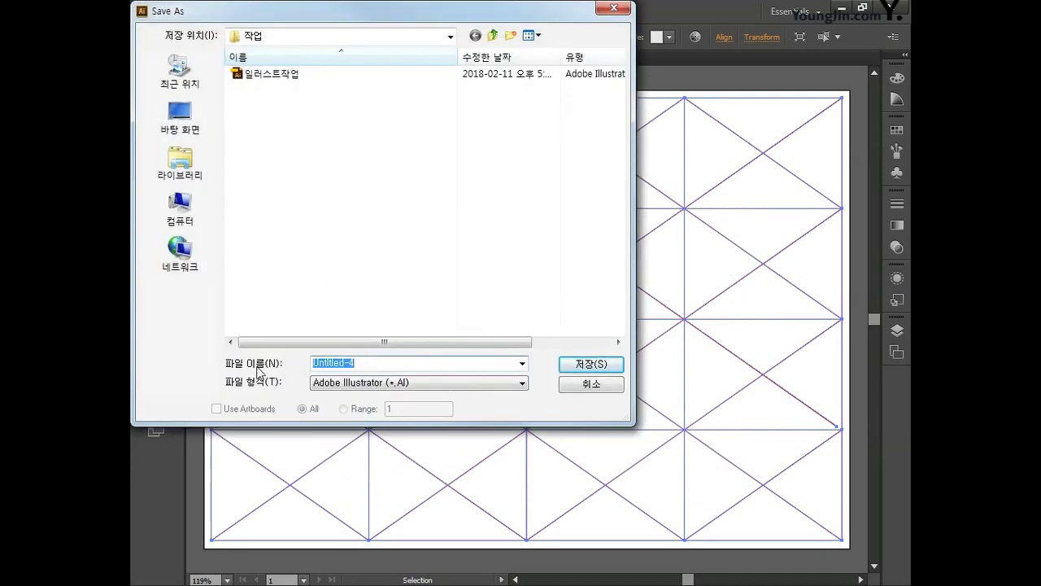
text(일러스트작업)
key(Return)
click(574, 356)
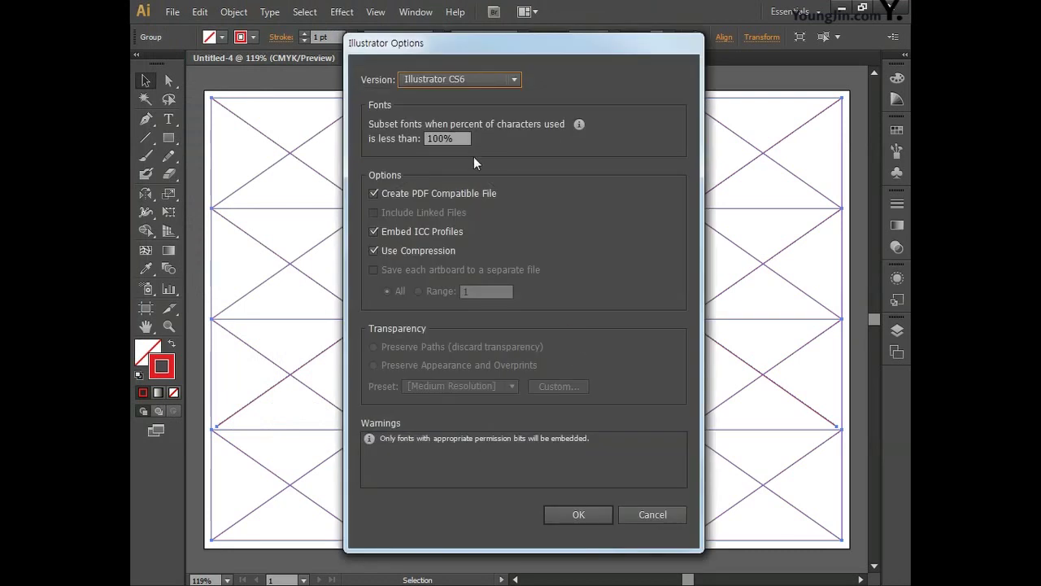
click(581, 511)
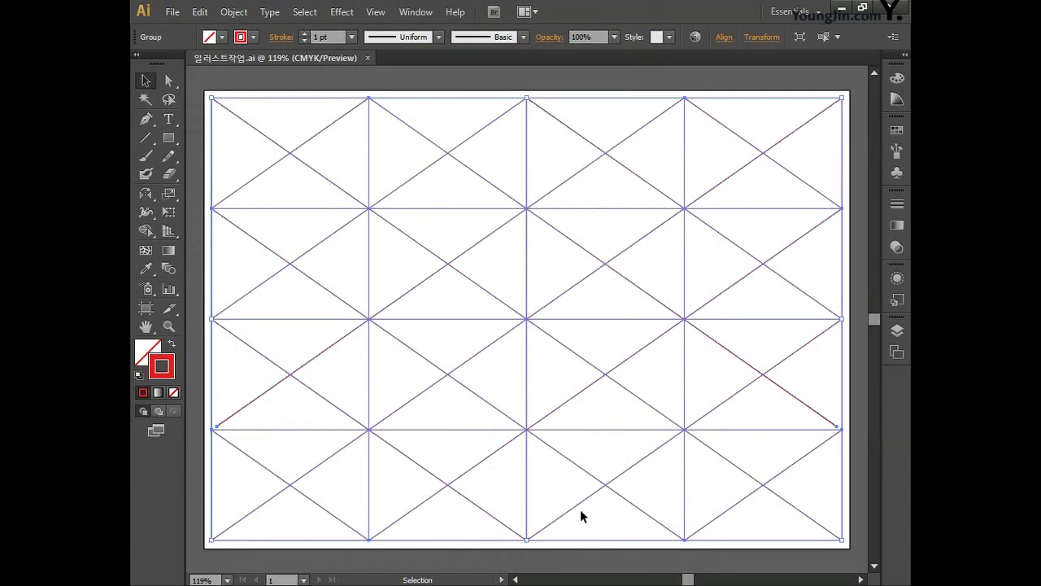
Rename Layer 1, which holds the grid, as 그리드.
click(897, 331)
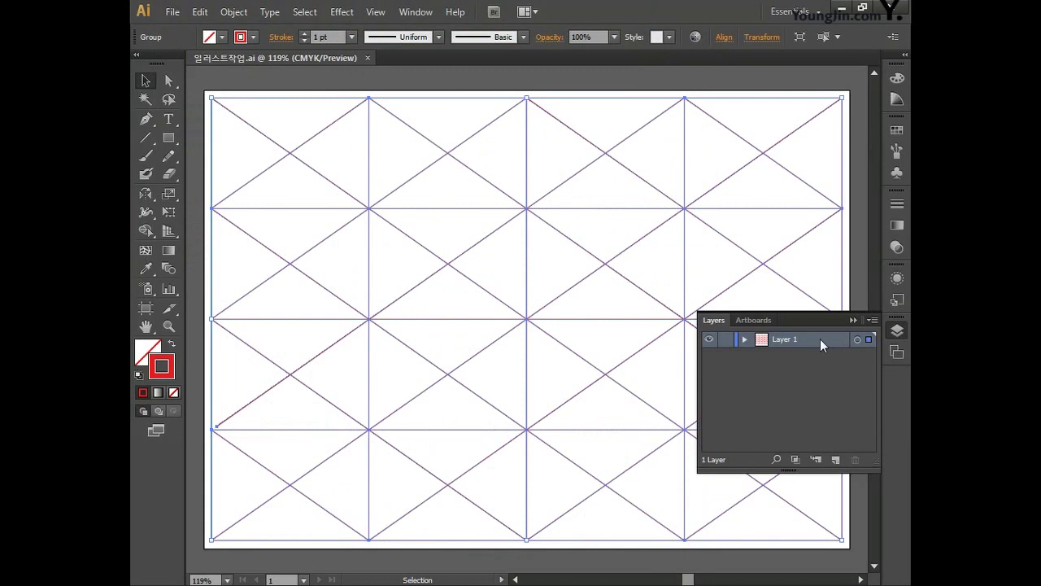
double_click(783, 338)
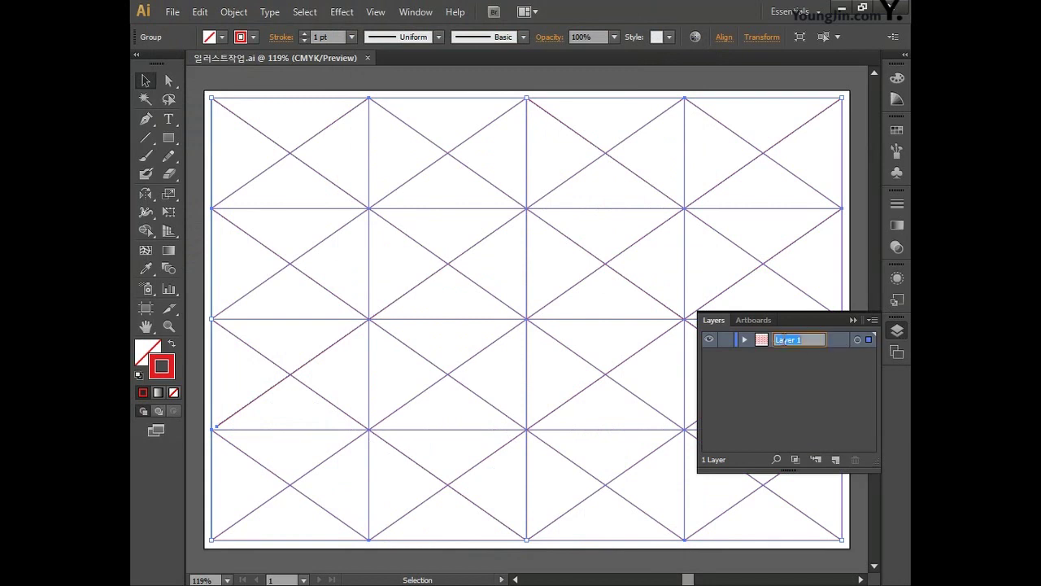
text(그리드)
key(Return)
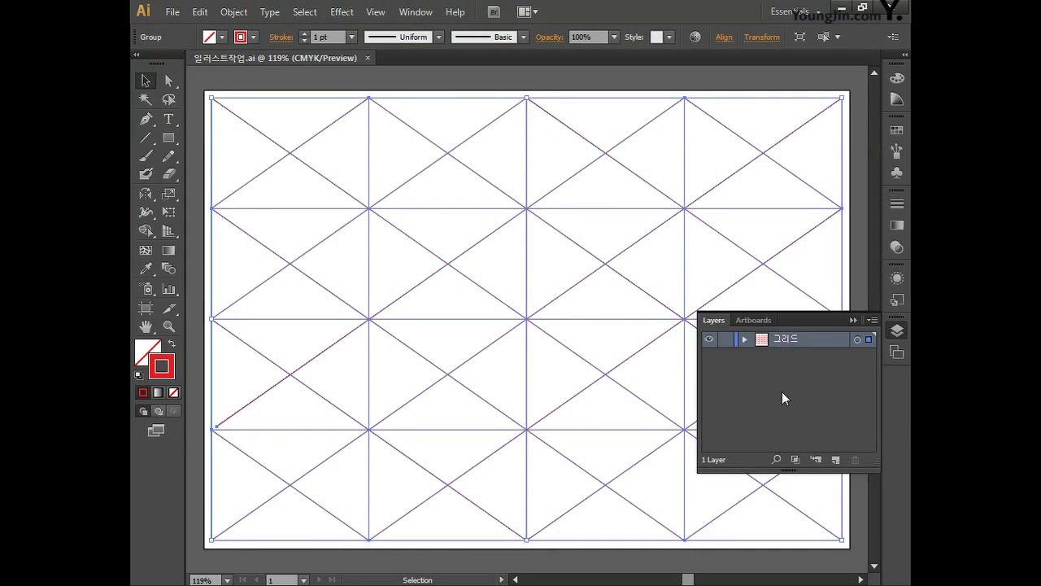
Add a new layer above the grid layer and name it 도형.
click(836, 461)
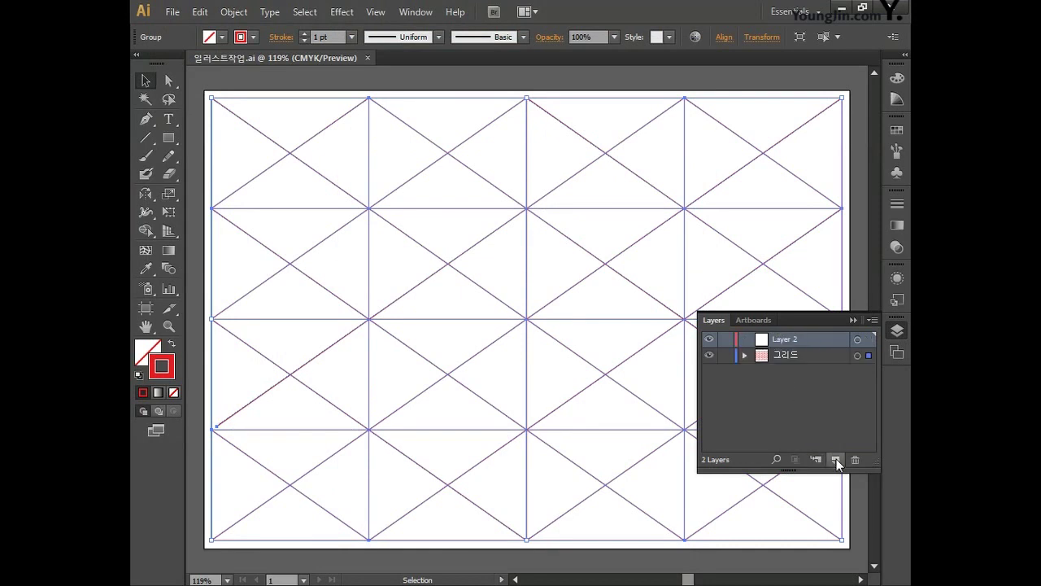
double_click(789, 342)
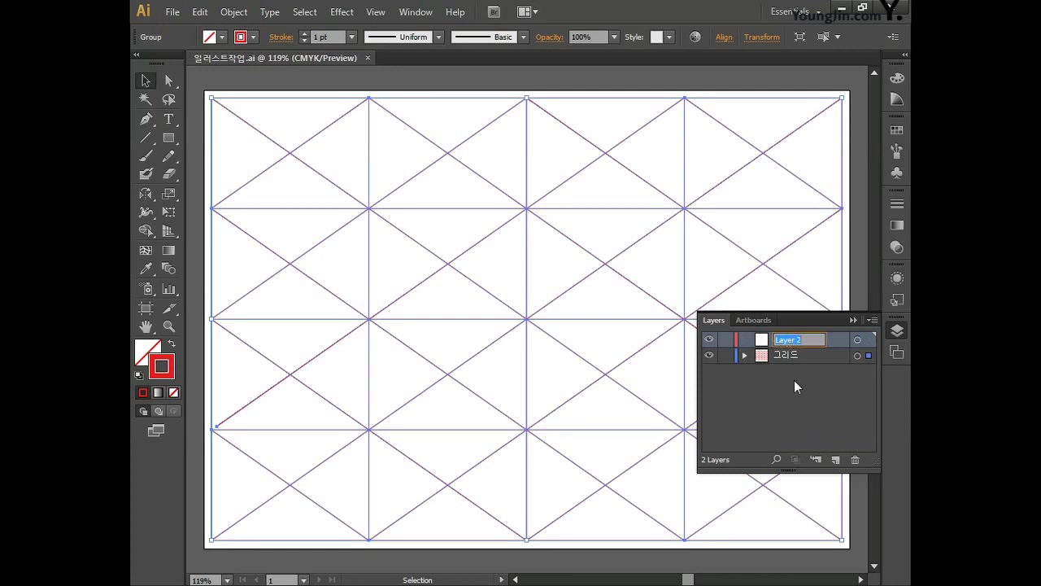
text(도형)
key(Return)
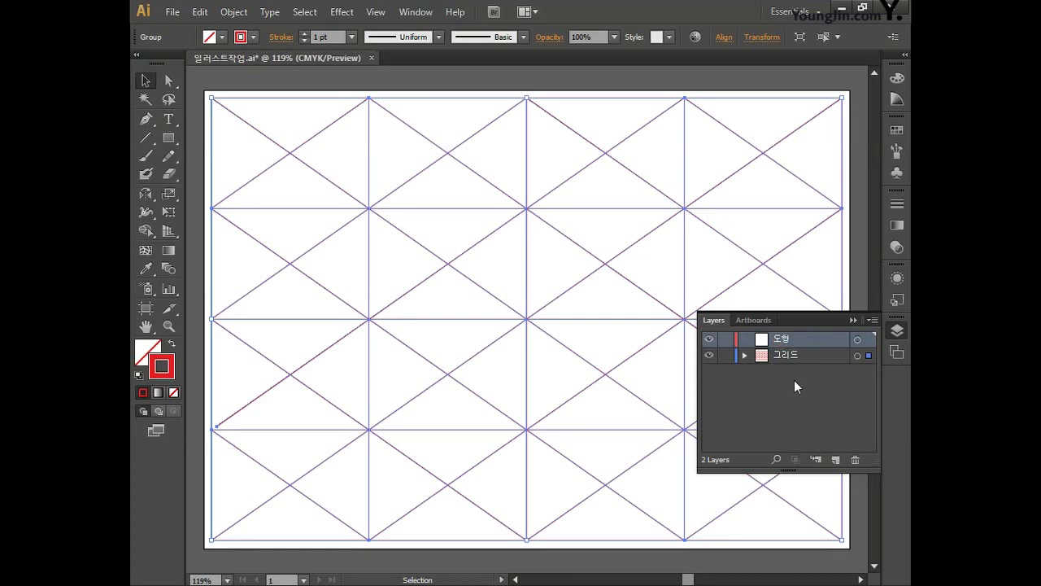
Place the 도형 layer below a locked 그리드 layer and make 도형 the active layer.
drag(792, 338, 795, 371)
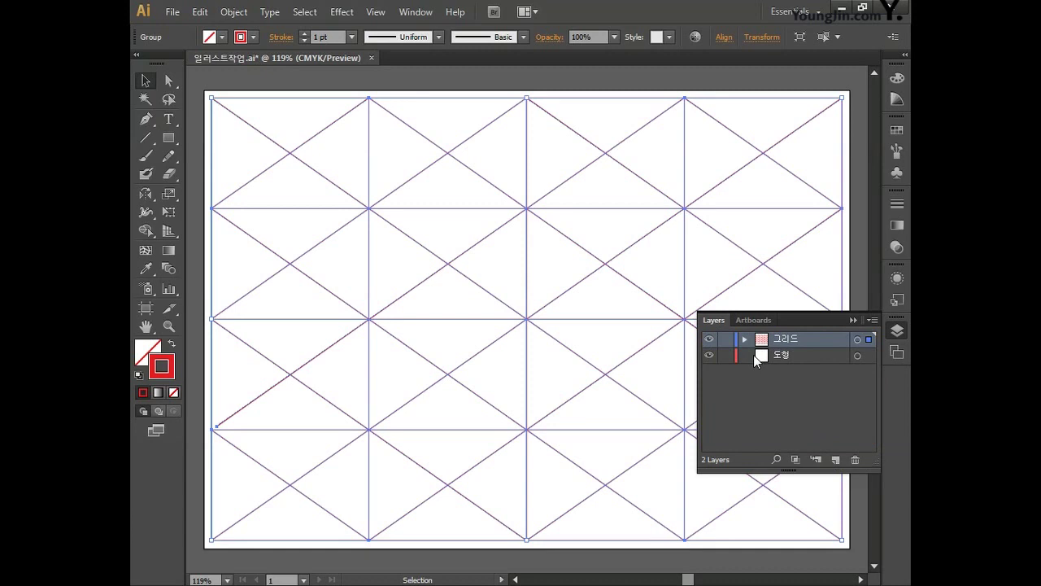
click(725, 340)
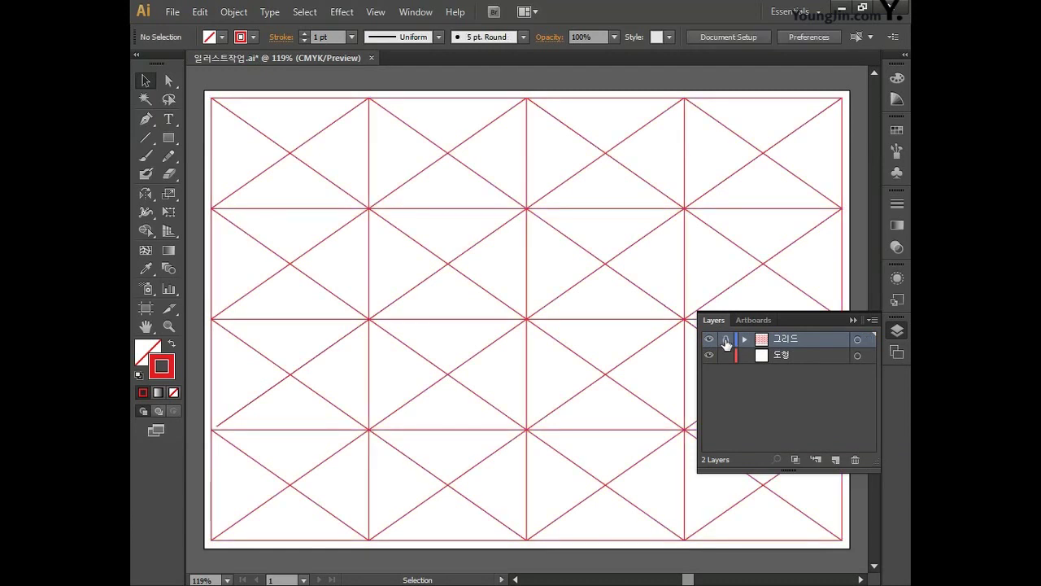
click(780, 354)
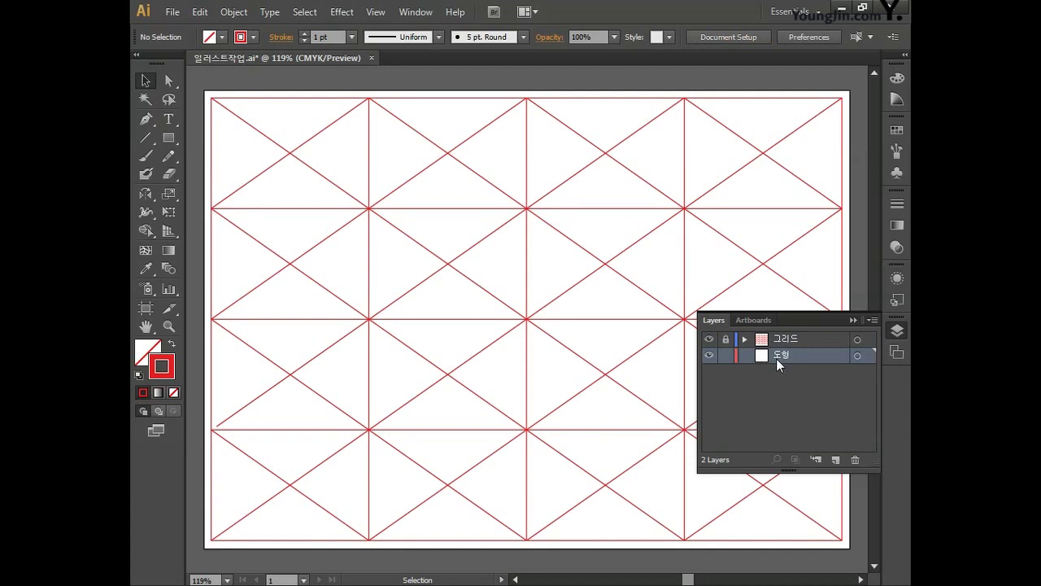
click(898, 332)
Draw a closed straight-sided Pen path running inside the artboard's left and lower edges and returning around the outside of its lower-left corner.
key(ctrl)
key(ctrl+1)
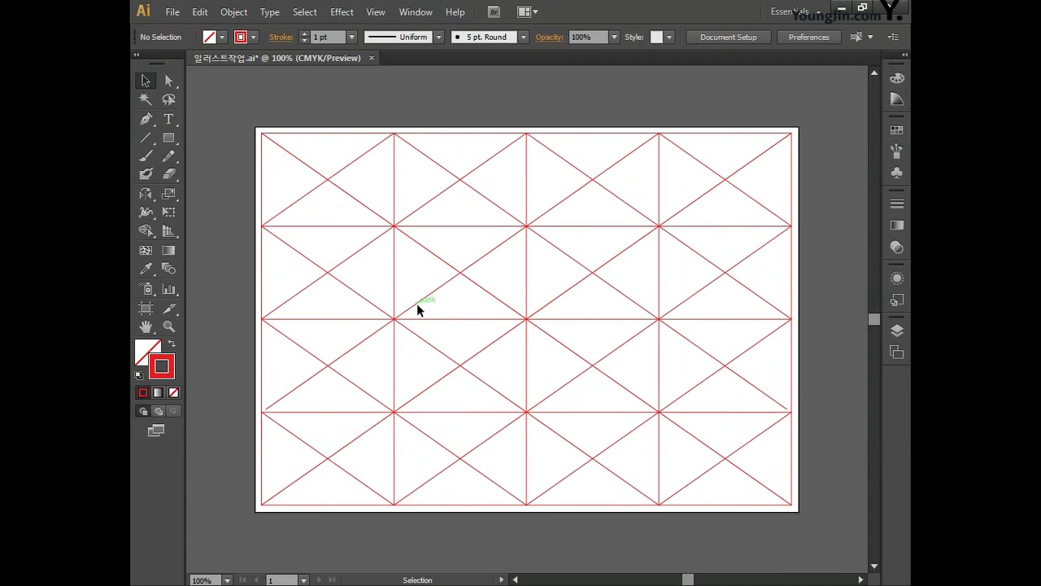
click(152, 119)
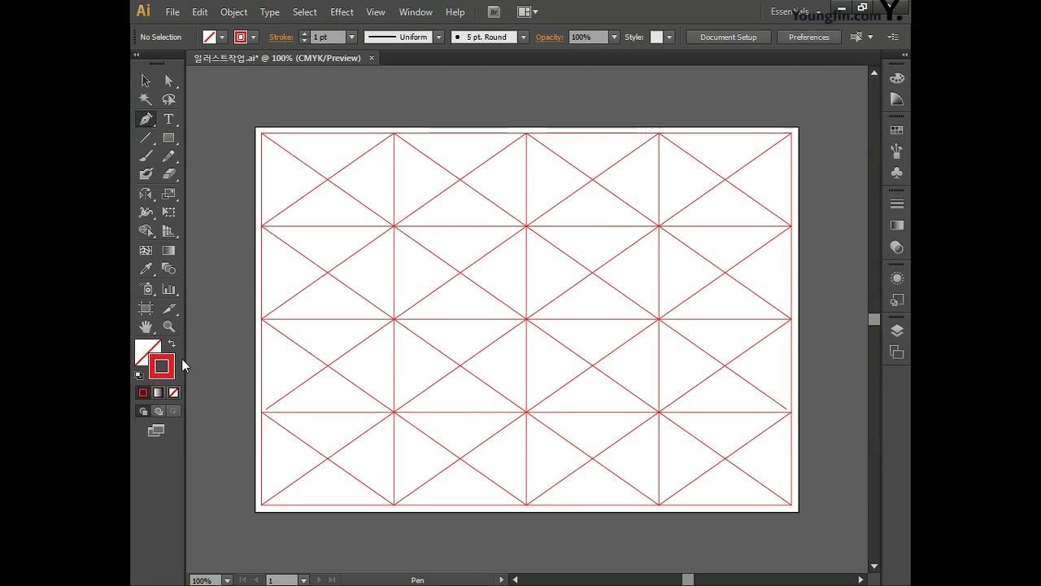
click(231, 96)
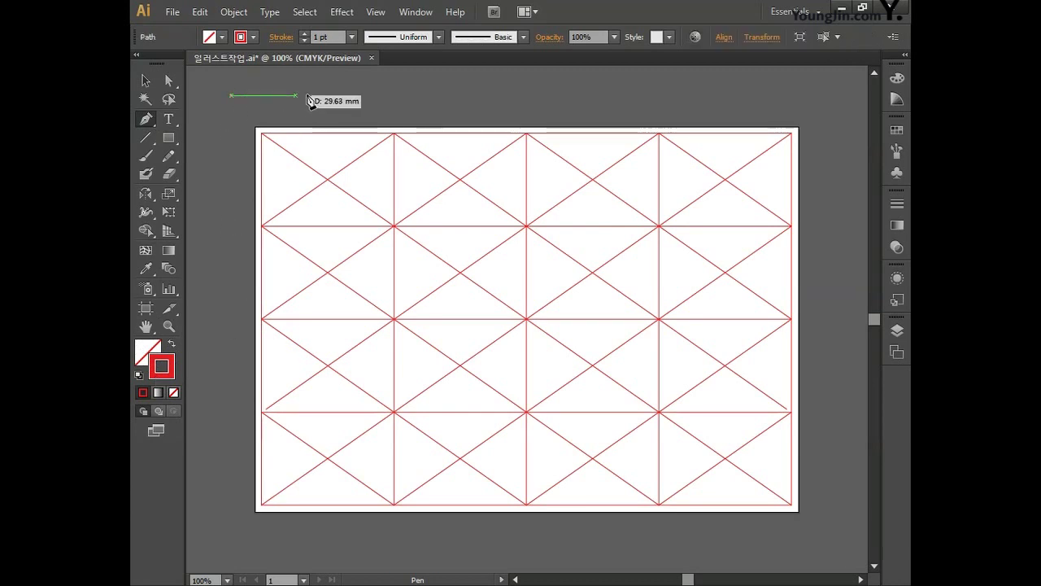
click(422, 96)
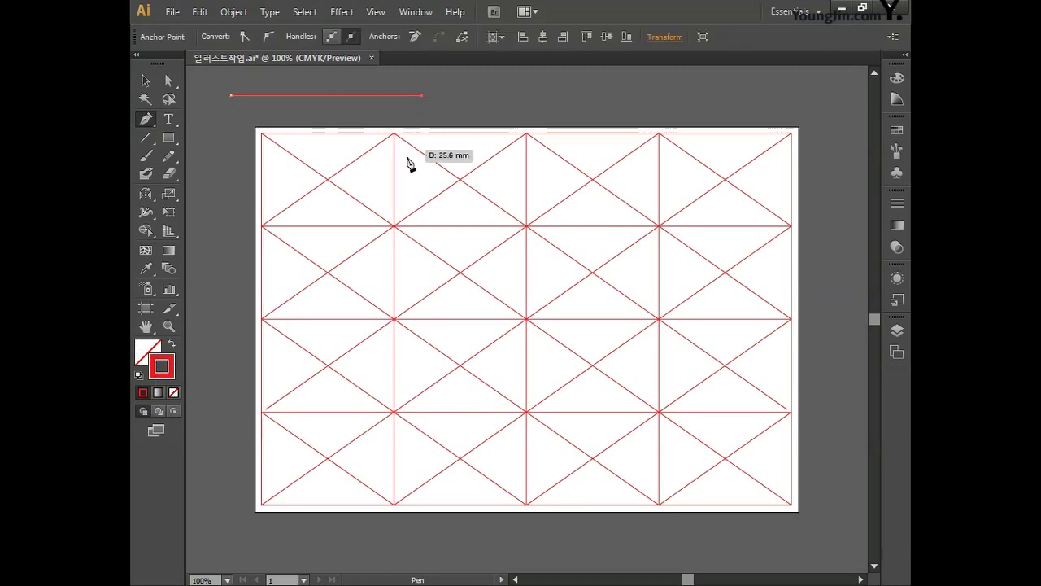
click(356, 285)
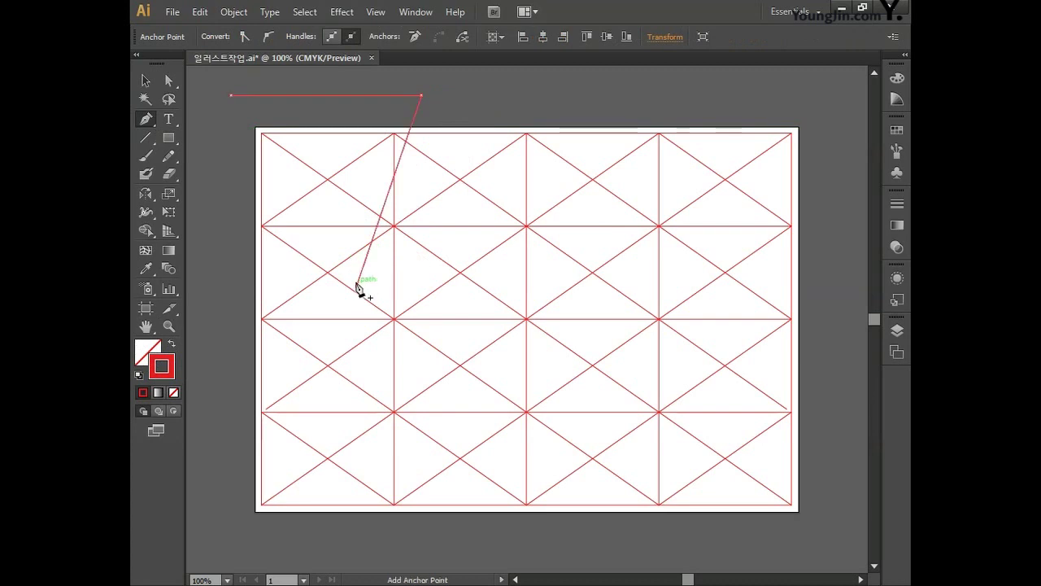
click(361, 423)
click(484, 486)
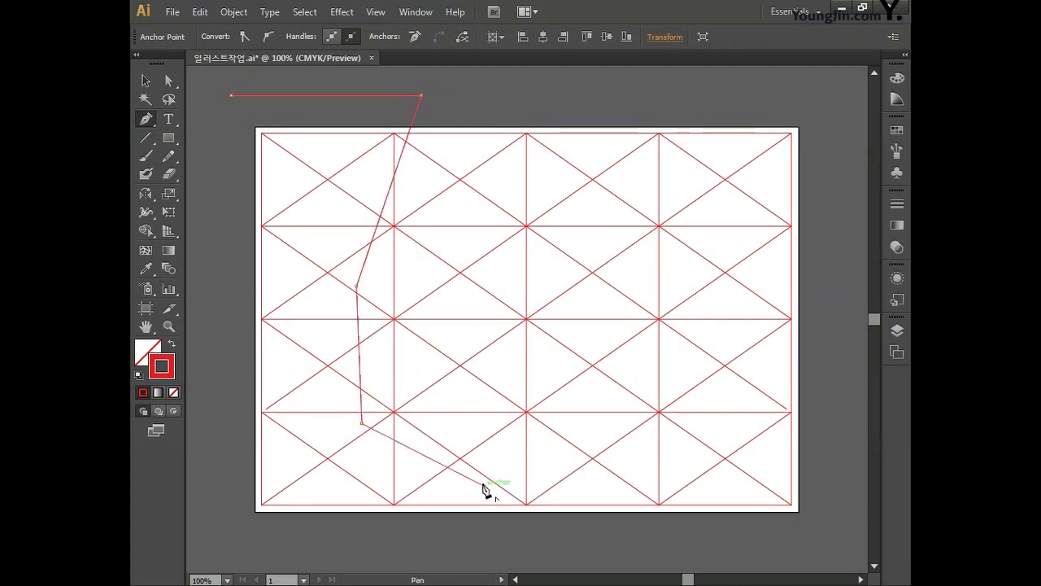
click(706, 405)
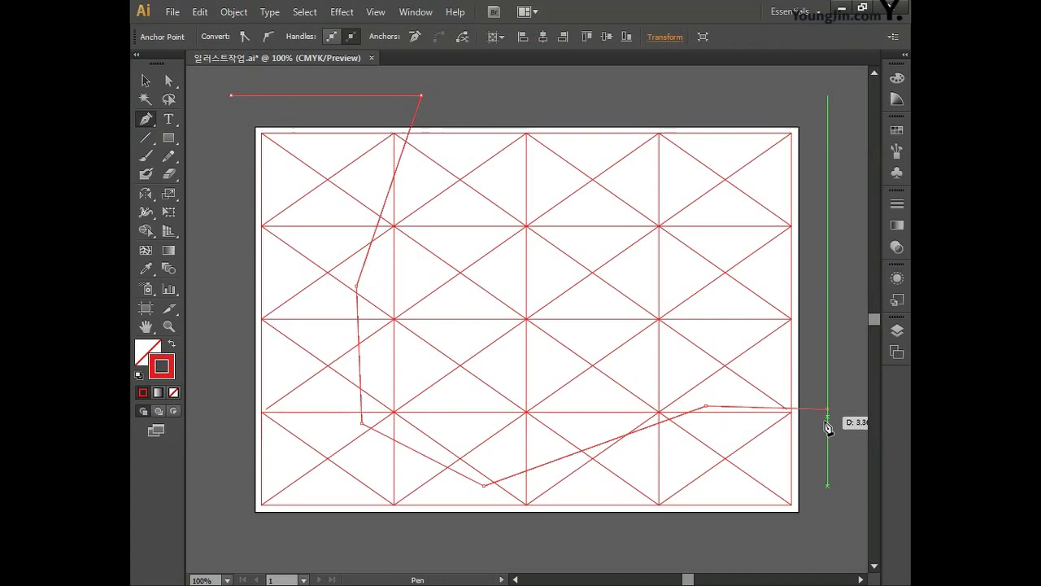
click(827, 529)
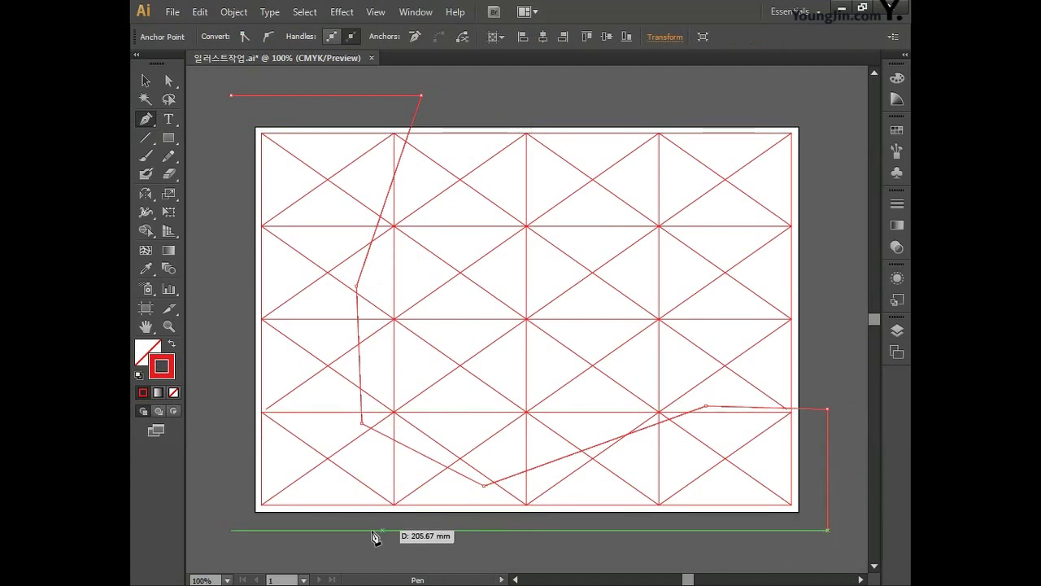
click(231, 530)
click(231, 96)
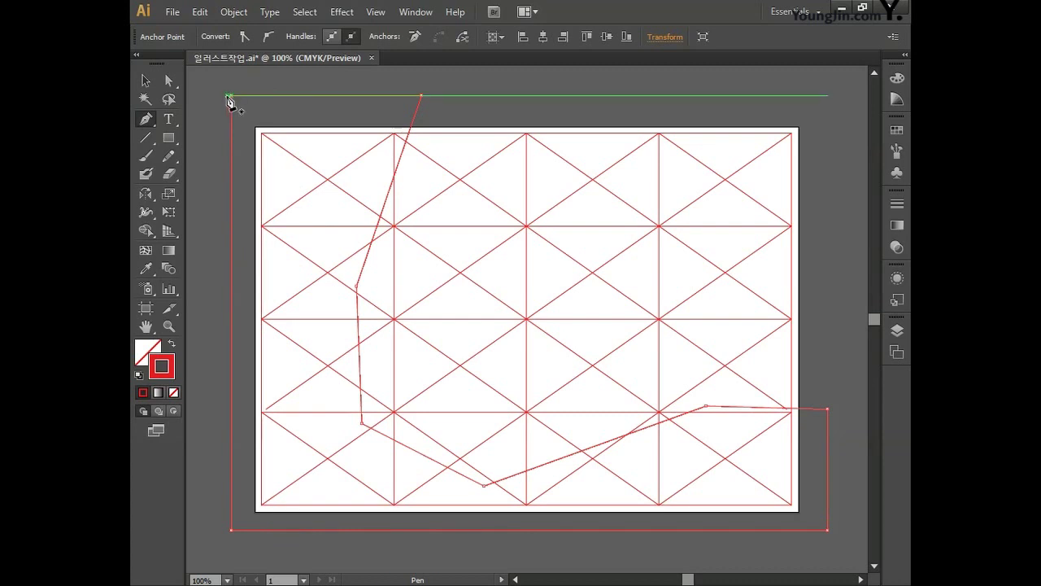
Convert the four inner corner anchors of the path to smooth points so its inner edge becomes a flowing curve.
click(170, 82)
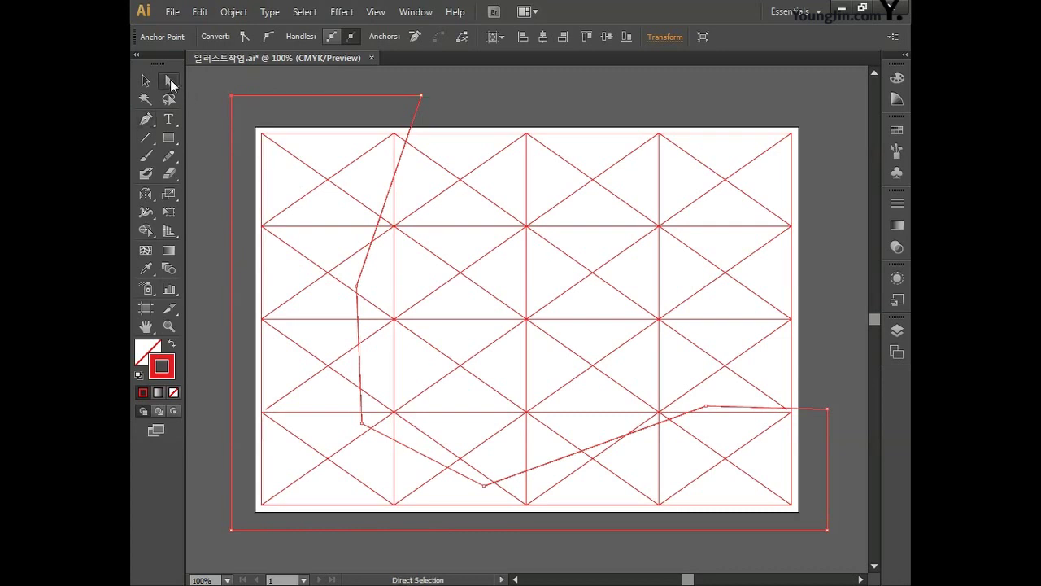
click(145, 119)
key(ctrl)
key(alt)
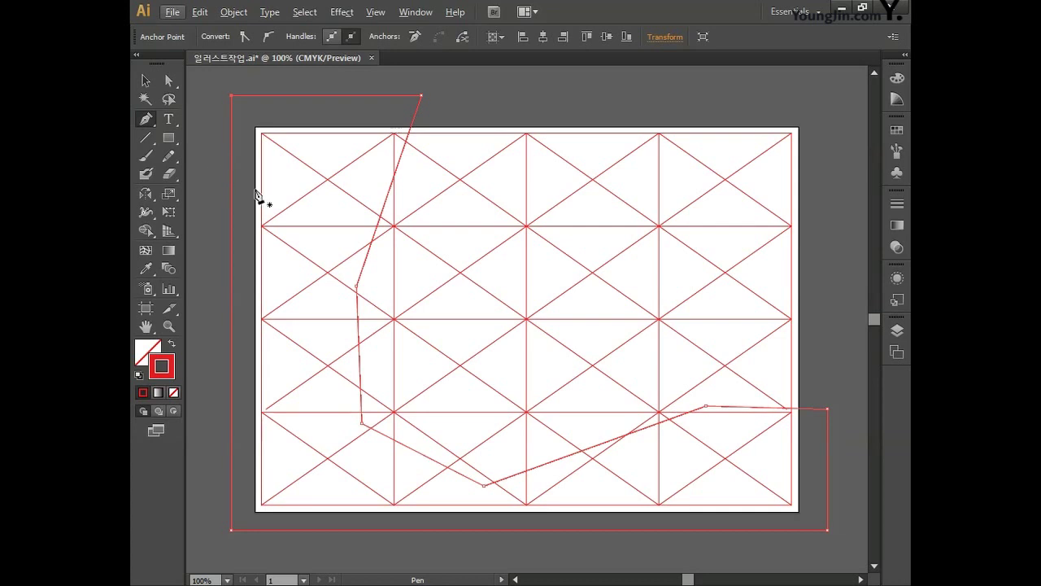
key(alt)
drag(361, 285, 356, 351)
drag(364, 430, 387, 461)
drag(484, 485, 529, 488)
drag(706, 405, 767, 404)
Reshape the curve by moving its anchors outward toward the artboard's left and lower edges and adjusting their direction handles.
drag(358, 291, 339, 271)
mouse_move(421, 96)
mouse_down()
mouse_move(443, 98)
mouse_move(407, 95)
mouse_up()
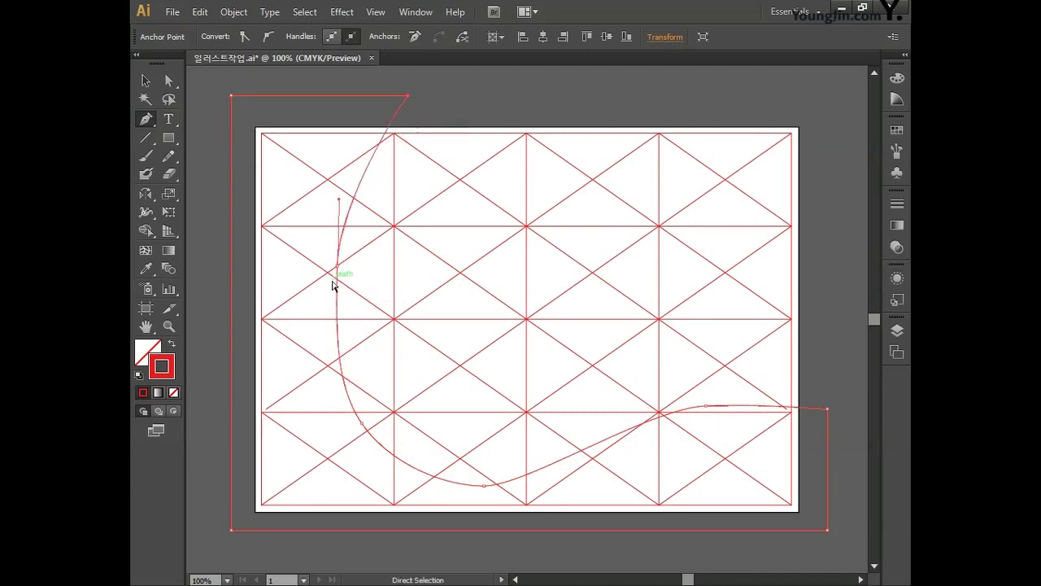
drag(344, 263, 311, 277)
drag(363, 427, 342, 447)
drag(484, 486, 486, 496)
drag(828, 408, 827, 428)
drag(706, 405, 707, 426)
drag(529, 496, 567, 496)
drag(612, 428, 613, 440)
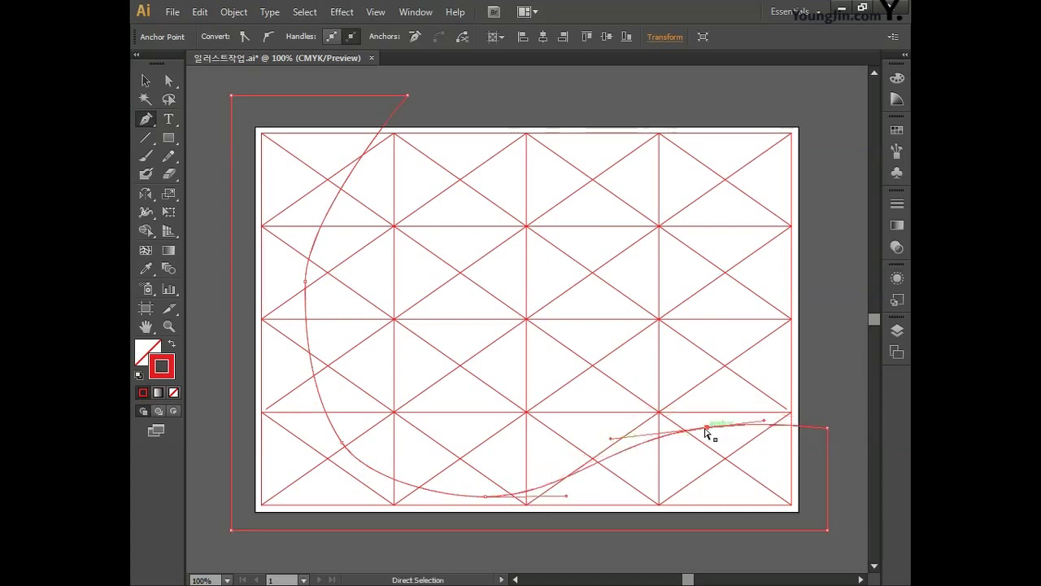
drag(343, 447, 338, 443)
drag(307, 215, 314, 197)
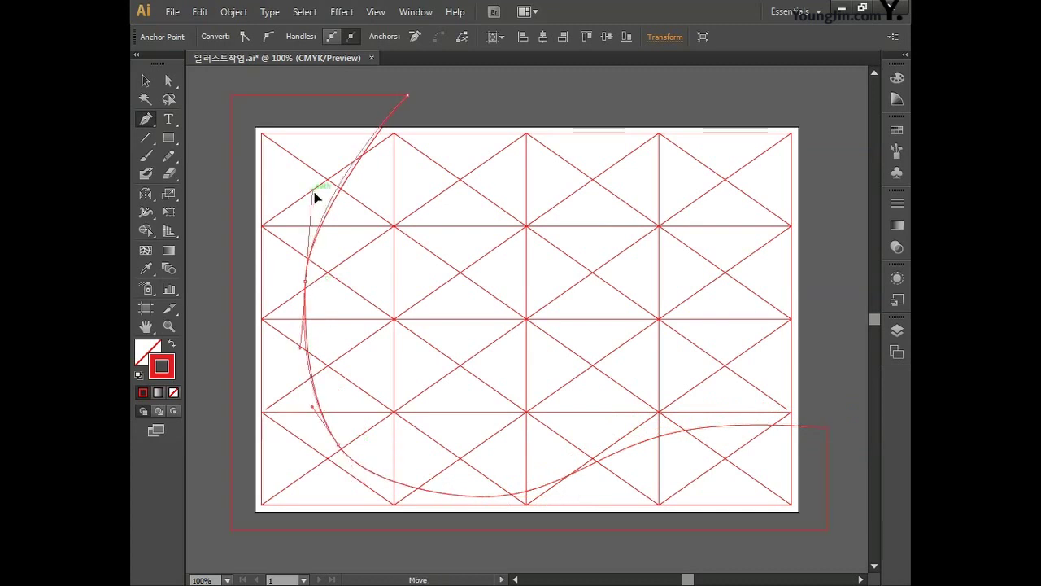
click(371, 500)
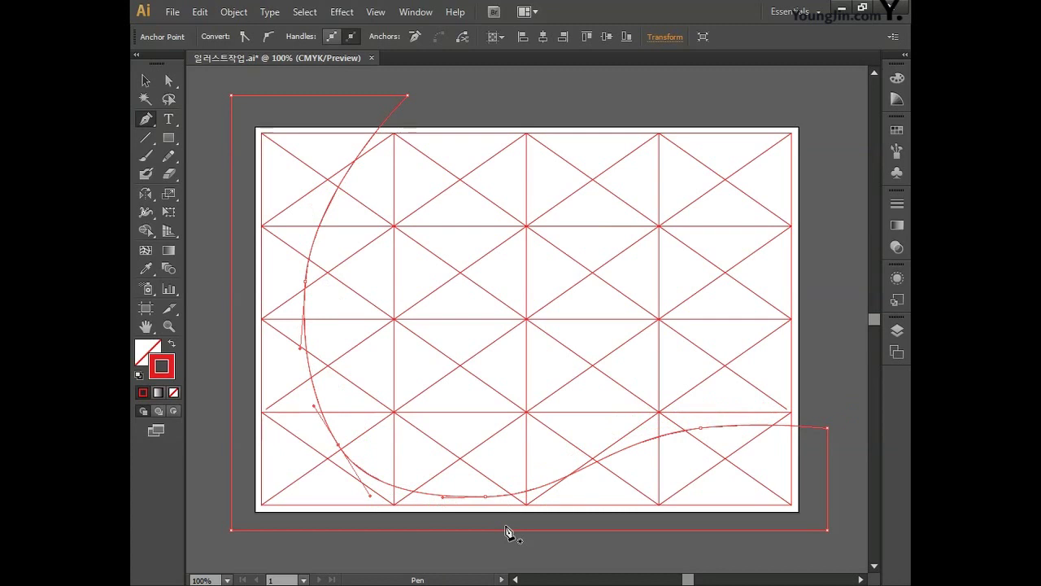
Fill the curved shape with pale blue at C 11, M 3, Y 0, K 0.
key(v)
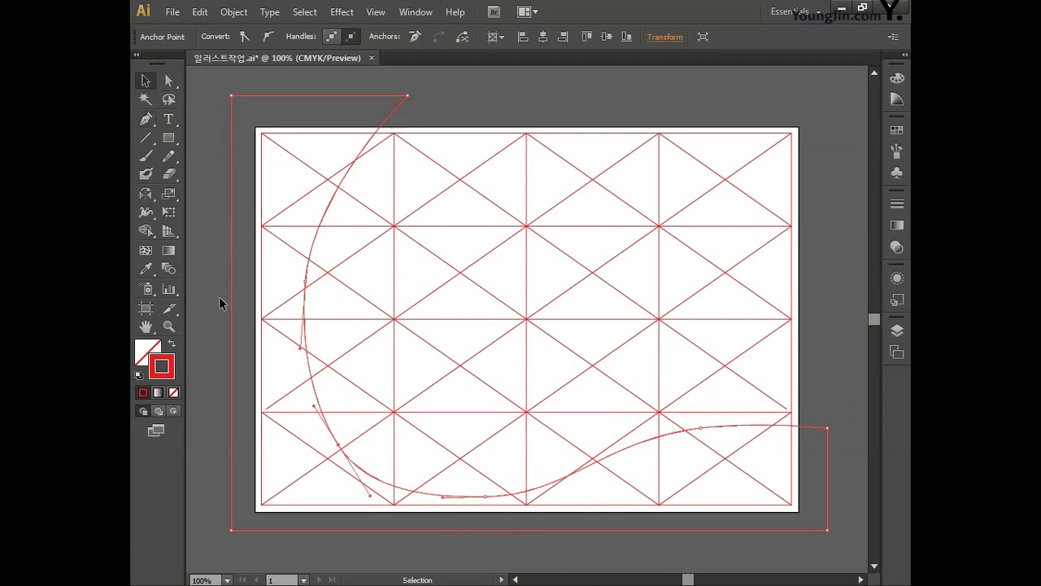
double_click(148, 352)
click(697, 387)
text(11)
key(Tab)
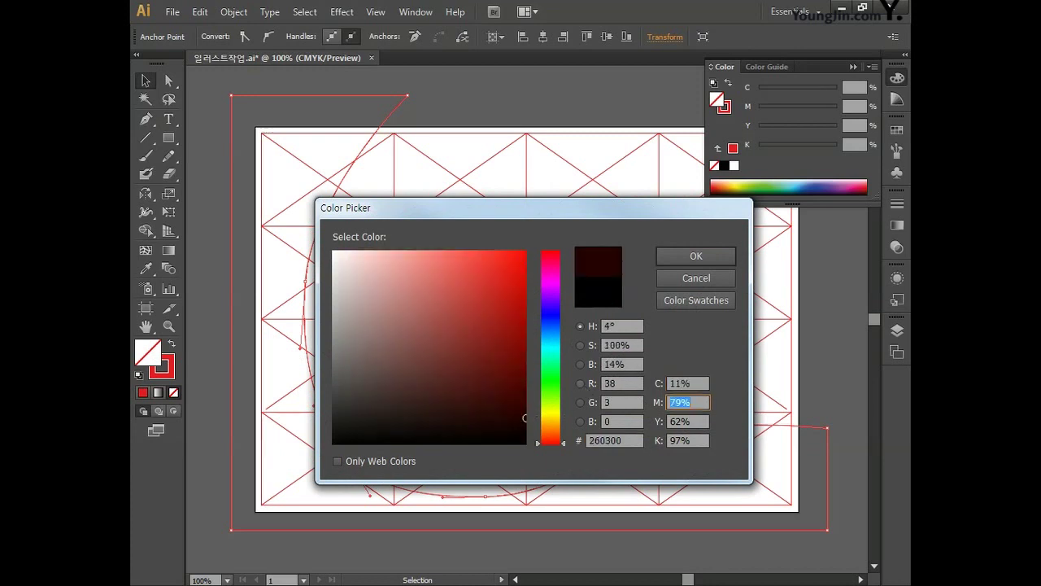
key(Tab)
key(Tab)
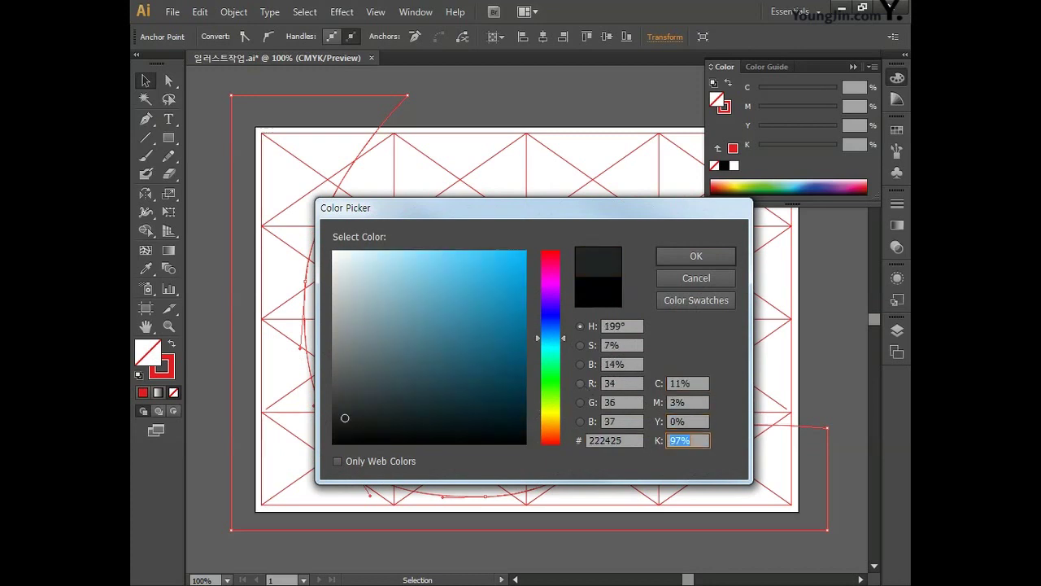
text(0)
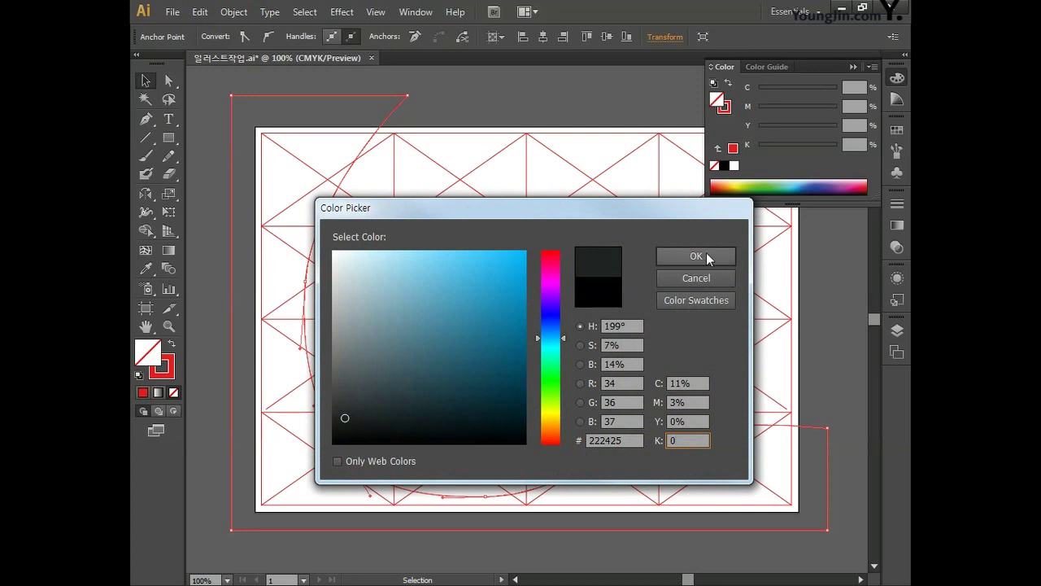
click(697, 256)
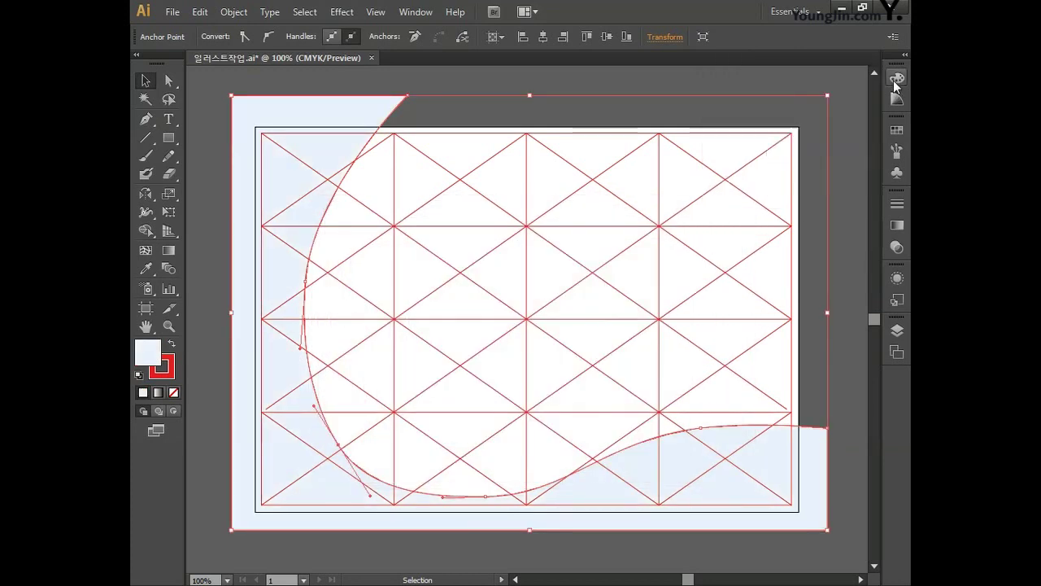
Remove the stroke from the pale blue shape and deselect it.
click(164, 373)
click(173, 393)
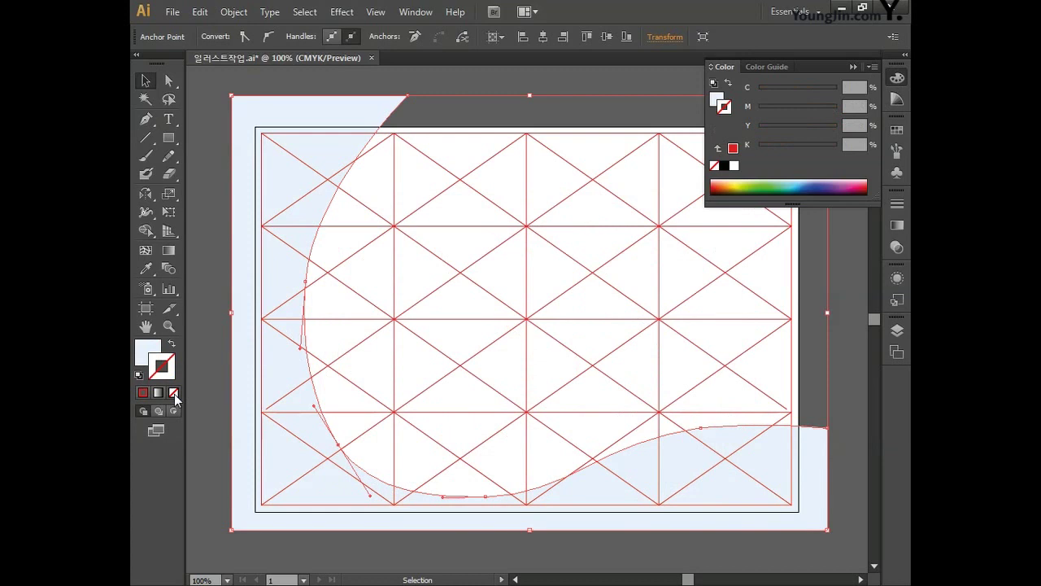
click(896, 80)
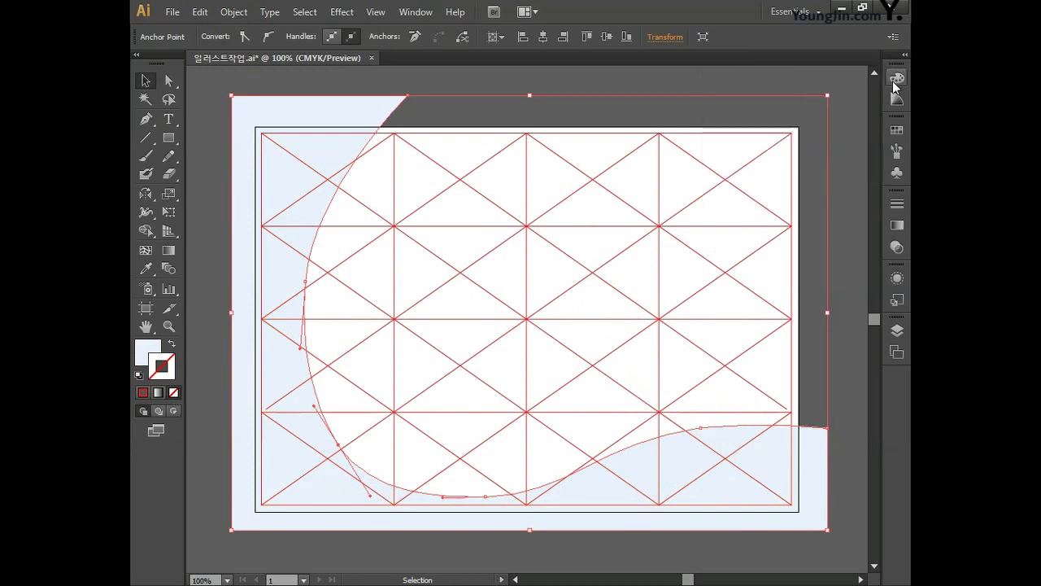
click(483, 99)
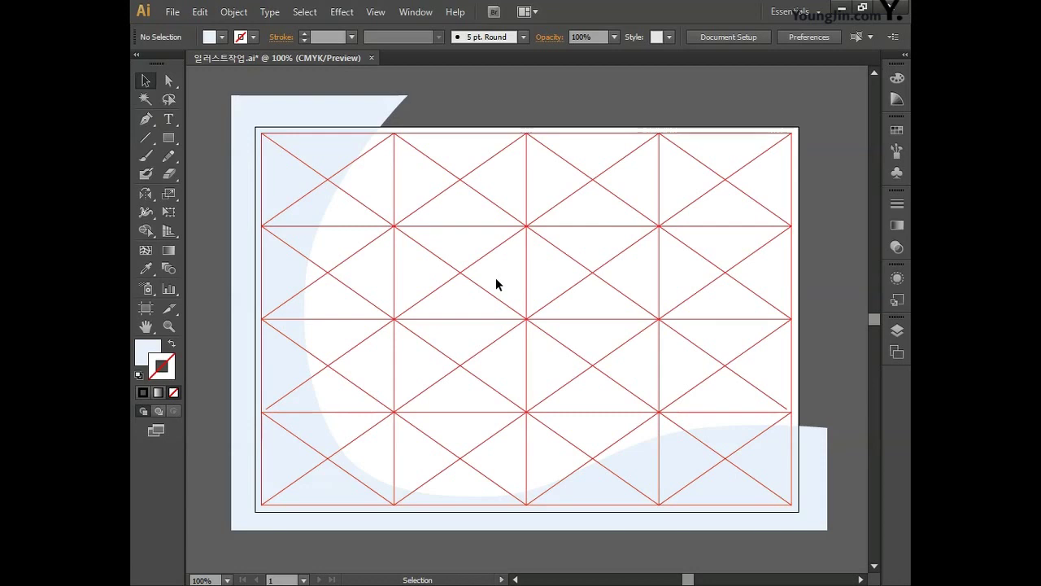
Draw a second closed straight-sided Pen path over the pale blue shape, slightly narrower and sharing its outer corners.
click(359, 109)
key(ctrl+shift+a)
key(p)
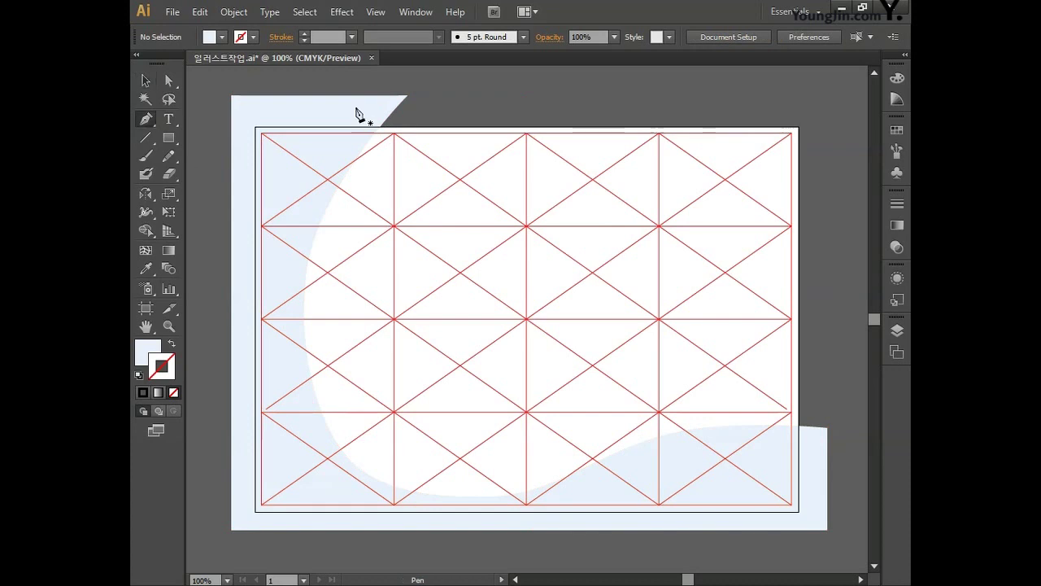
click(358, 96)
click(295, 398)
click(344, 477)
click(554, 495)
click(764, 442)
click(827, 446)
click(827, 530)
click(232, 530)
click(232, 96)
click(359, 96)
Smooth the second path's inner anchors and adjust them so its edge follows the pale blue curve.
drag(294, 398, 272, 289)
drag(299, 395, 358, 472)
drag(312, 414, 297, 361)
ctrl+click(554, 494)
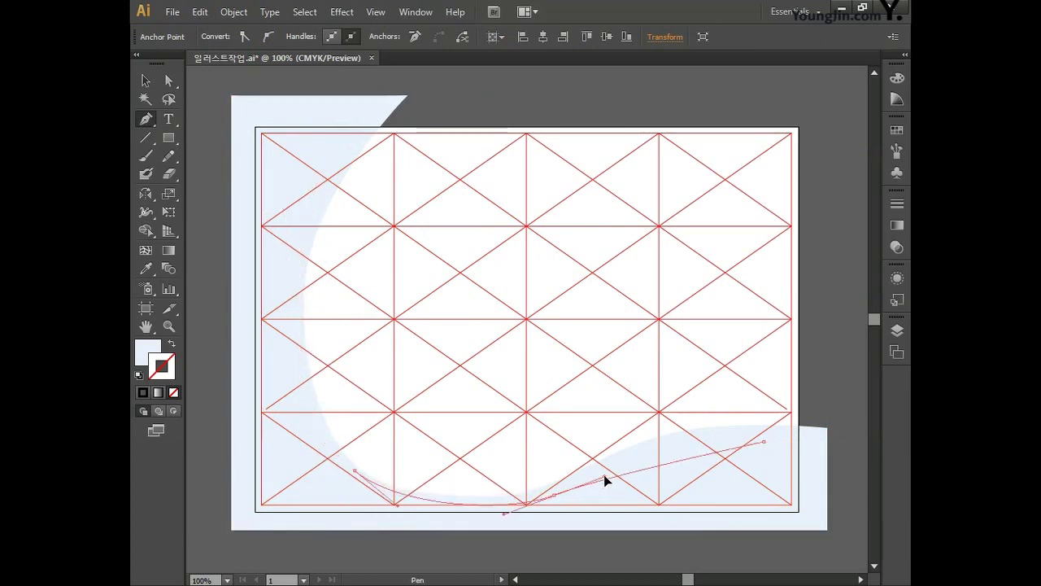
ctrl+click(765, 444)
ctrl+click(706, 445)
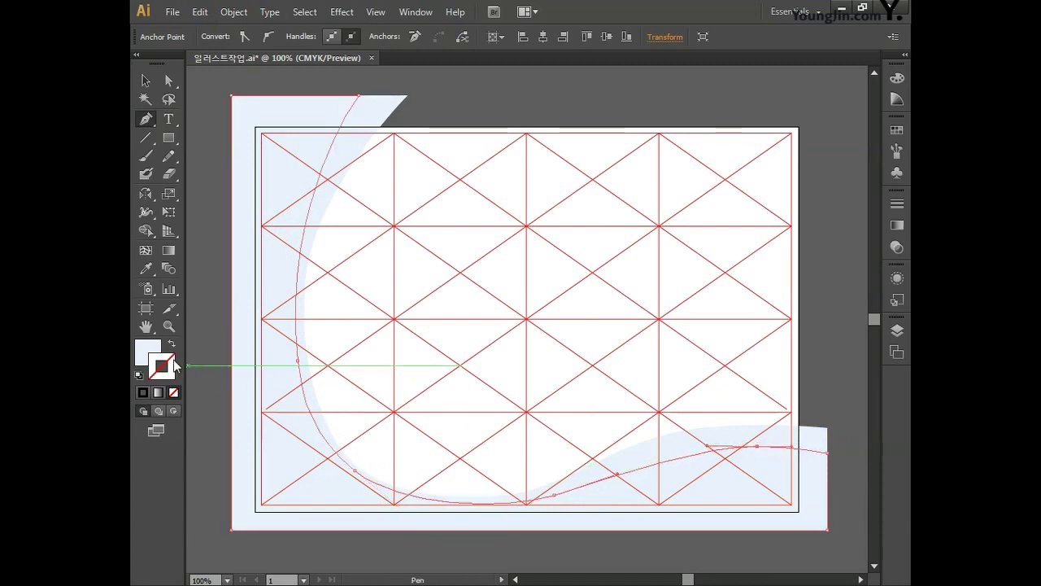
Fill the second shape with light blue at C 25, M 8, Y 0, K 0.
double_click(146, 351)
click(690, 383)
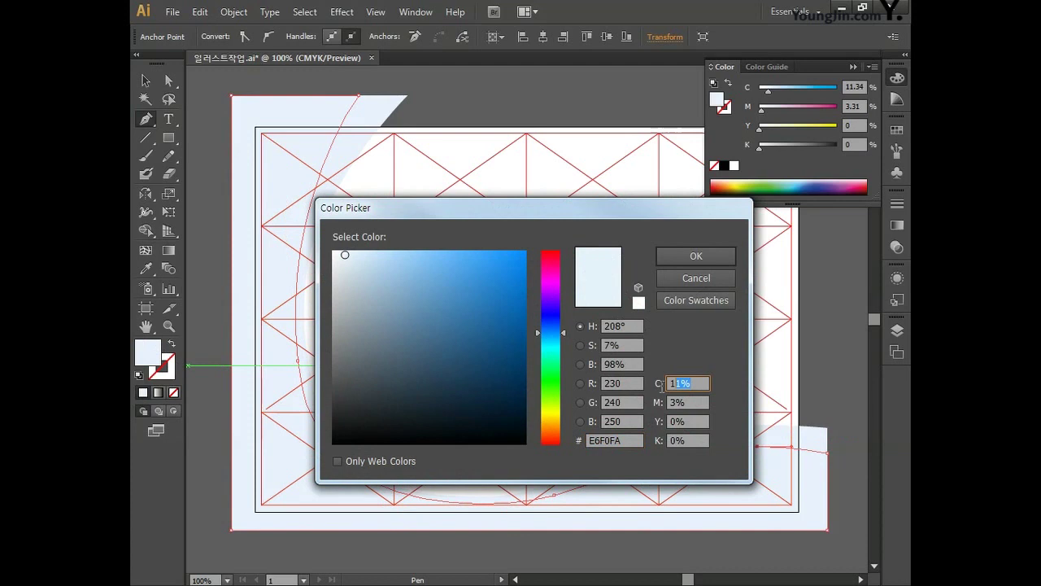
text(25)
key(Tab)
text(8)
key(Tab)
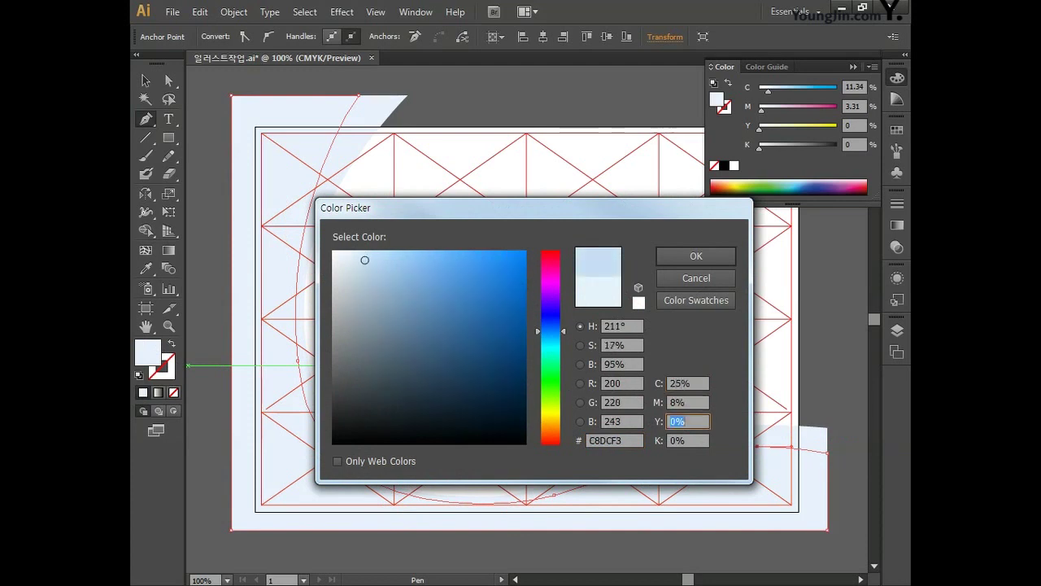
key(Tab)
text(0)
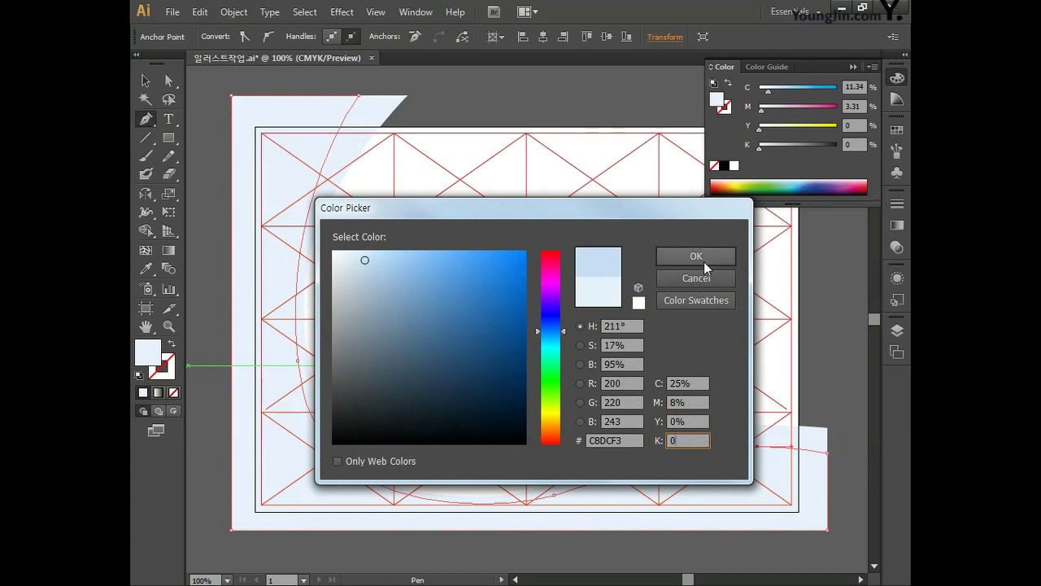
click(696, 257)
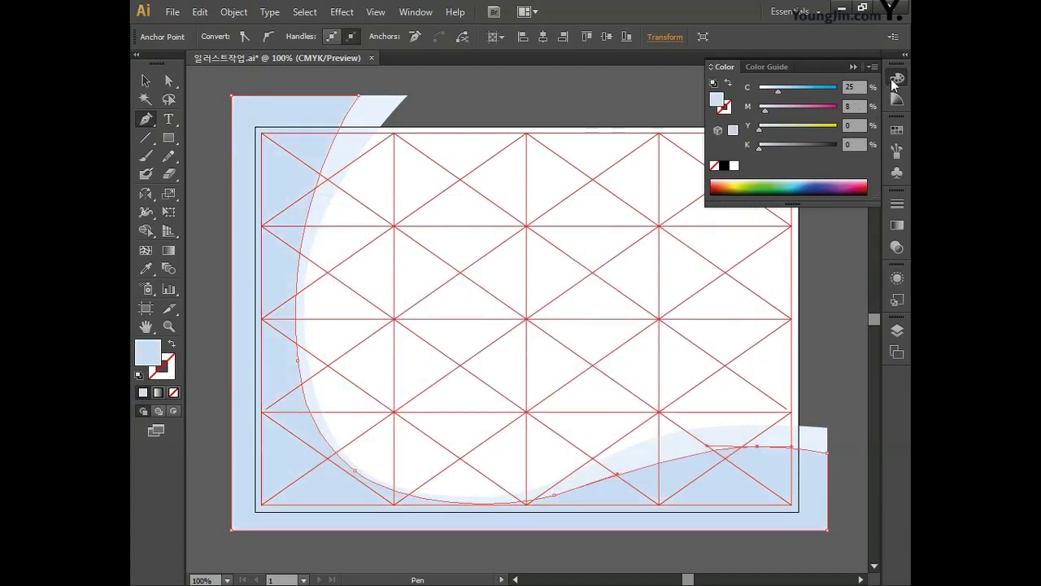
click(895, 79)
Draw a third closed Pen path inside the second blue shape along the artboard's left and lower sides, sharing its outer corners.
click(293, 96)
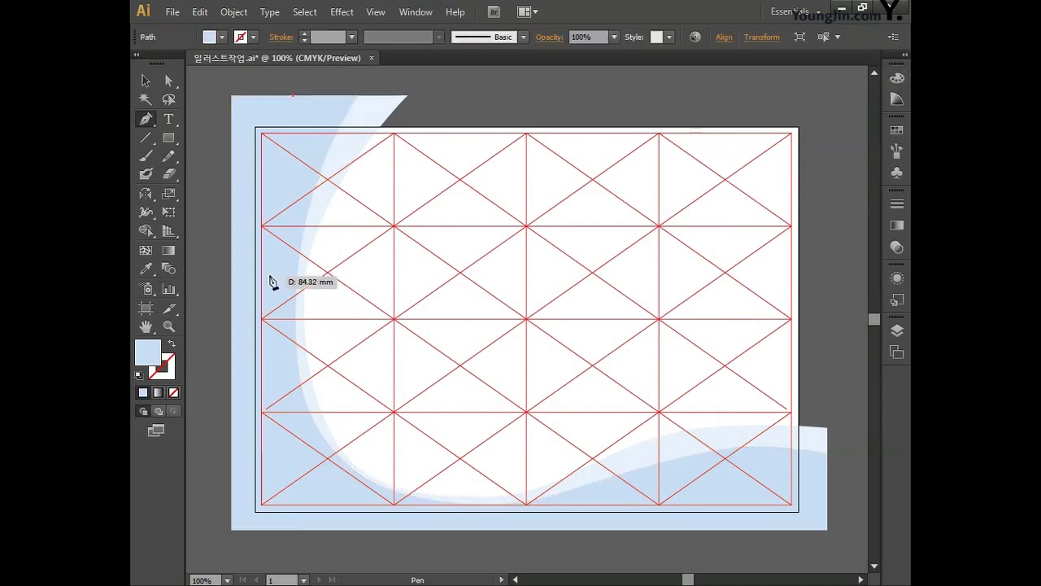
click(270, 279)
click(336, 491)
click(529, 511)
click(759, 463)
click(828, 472)
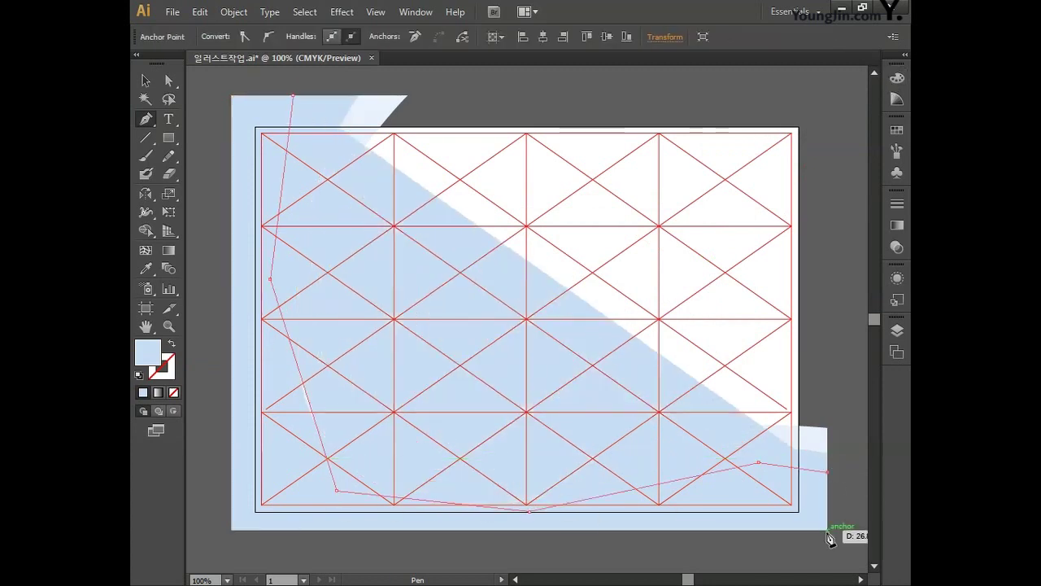
click(828, 530)
click(232, 530)
click(232, 96)
mouse_move(293, 96)
mouse_down()
mouse_move(272, 312)
mouse_move(322, 96)
mouse_move(305, 96)
mouse_up()
Smooth the third path's inner anchors and adjust them so its edge follows the curve of the second shape.
drag(270, 279, 267, 289)
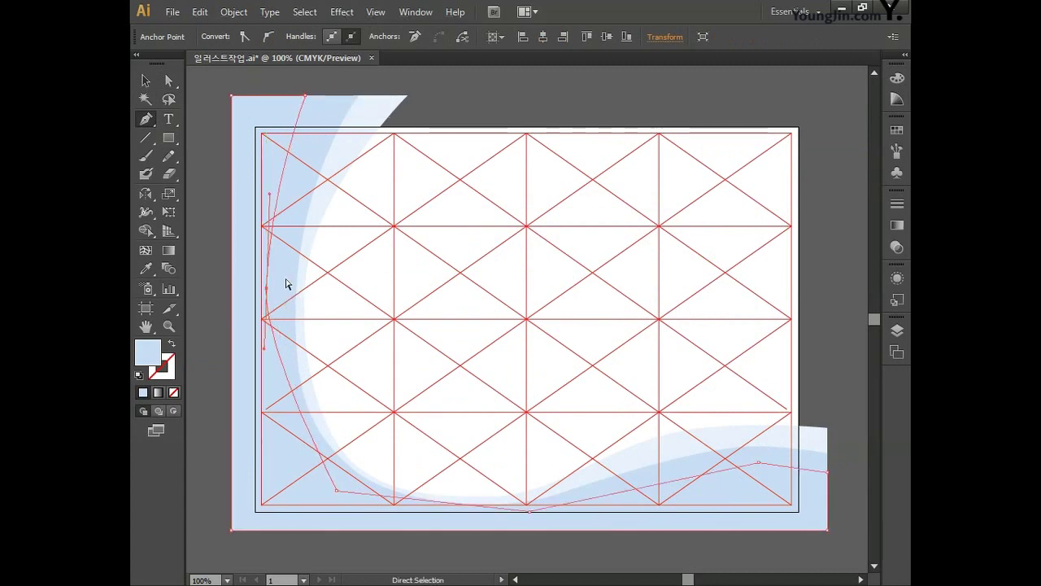
drag(529, 511, 575, 500)
mouse_move(768, 456)
mouse_down()
mouse_move(705, 459)
mouse_move(763, 475)
mouse_up()
drag(529, 510, 533, 507)
drag(379, 511, 395, 497)
drag(272, 298, 349, 476)
drag(311, 96, 321, 97)
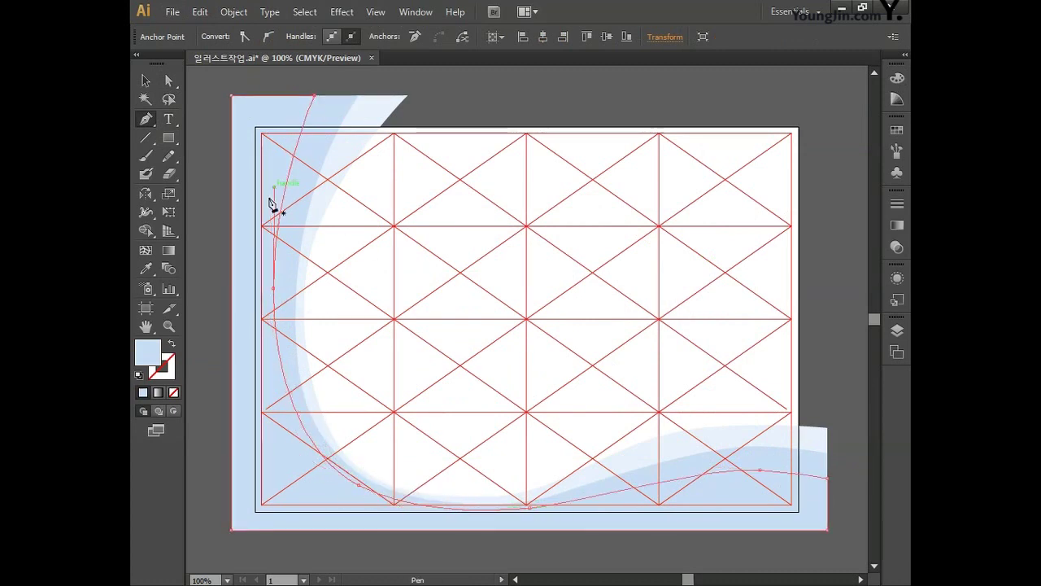
Fill the third shape with blue at C 35, M 10, Y 0, K 0 and deselect it.
double_click(155, 354)
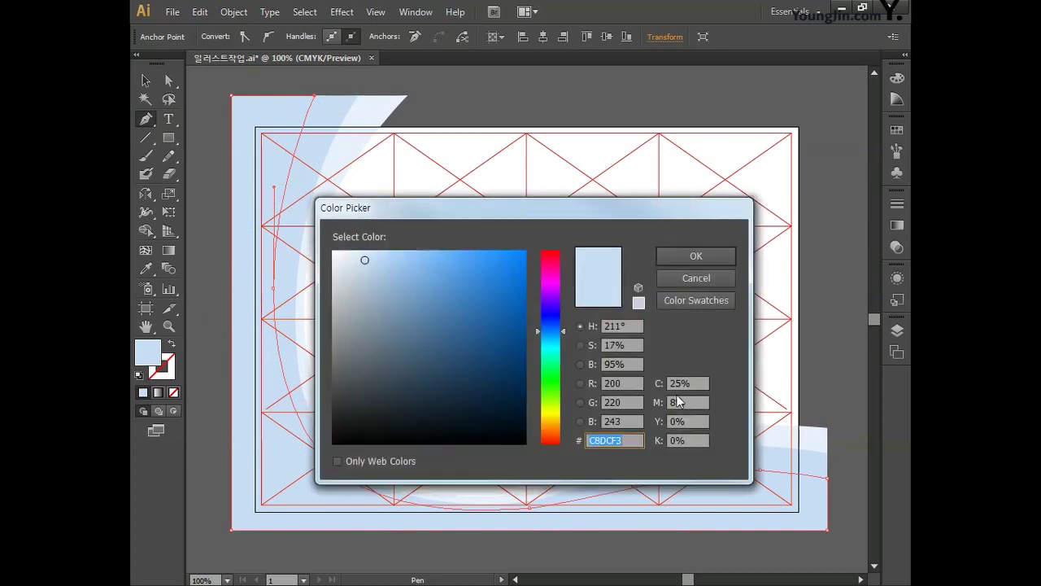
click(691, 384)
text(3)
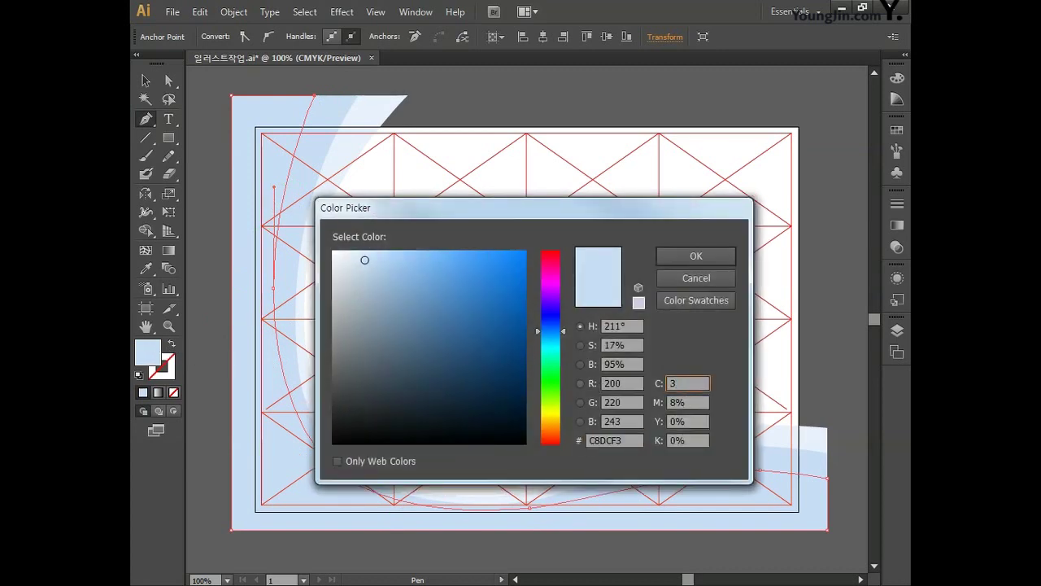
text(5)
key(Tab)
text(1)
key(Tab)
text(0)
key(Tab)
text(0)
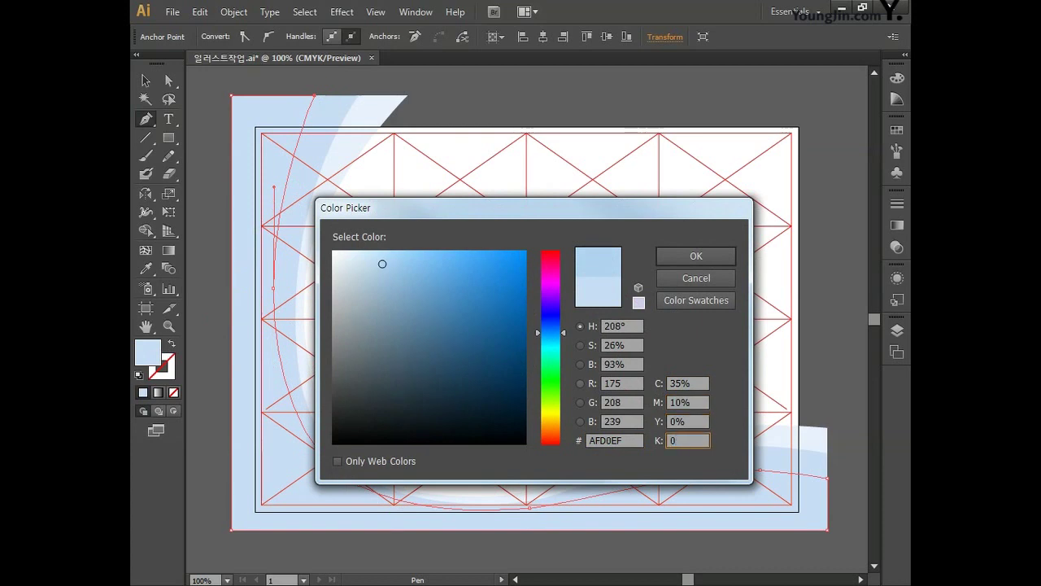
click(721, 255)
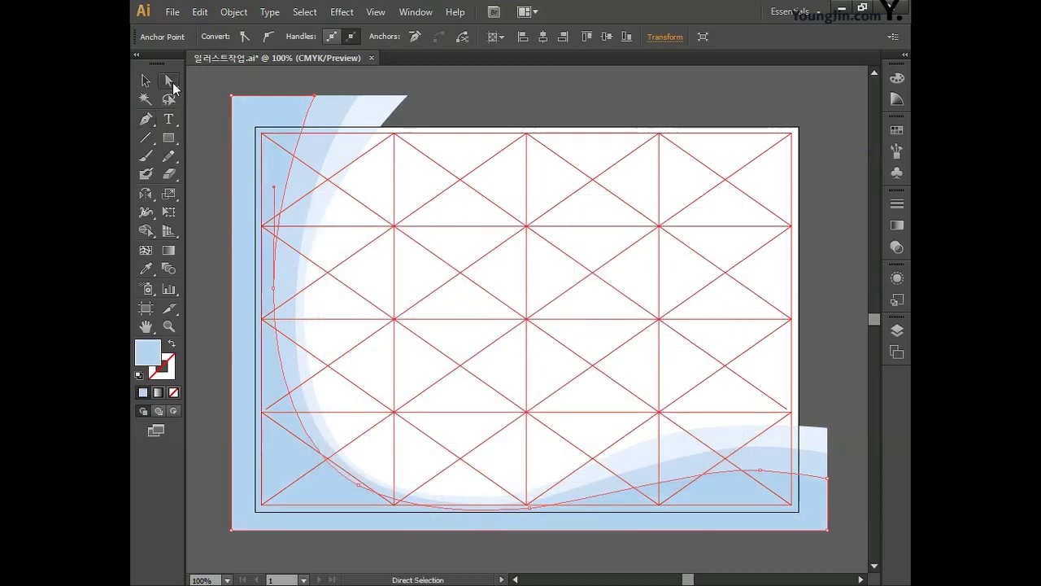
key(ctrl)
ctrl+click(330, 147)
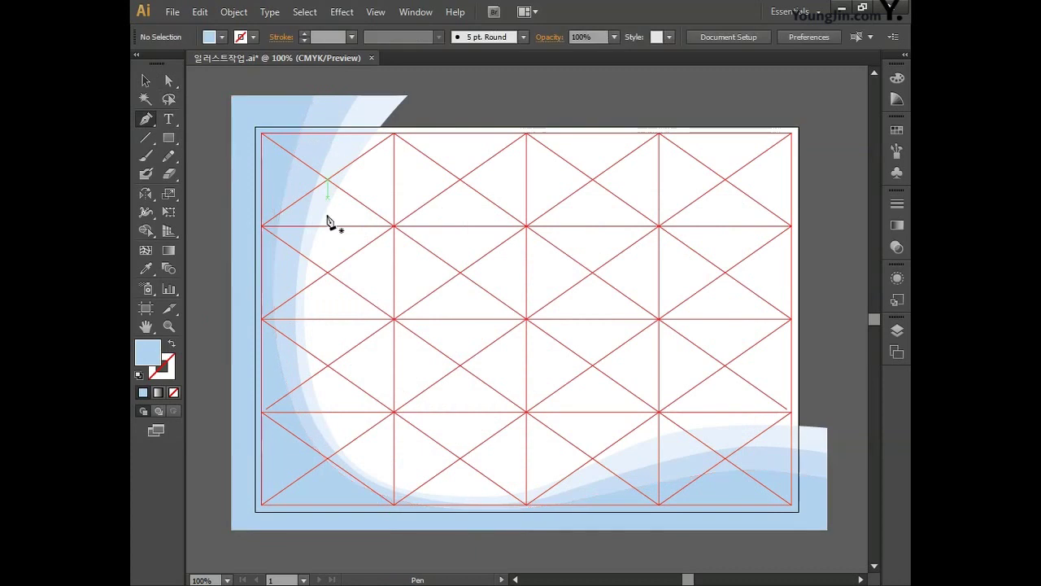
Draw a closed triangular Pen path in the lower-left corner of the artwork and bend its diagonal into a curve toward the corner.
click(232, 376)
click(232, 530)
click(439, 529)
click(232, 376)
click(332, 453)
drag(332, 453, 308, 480)
Fill the corner shape with a darker blue at C 50, M 20, Y 0, K 0 and deselect it.
click(146, 80)
double_click(147, 352)
click(696, 383)
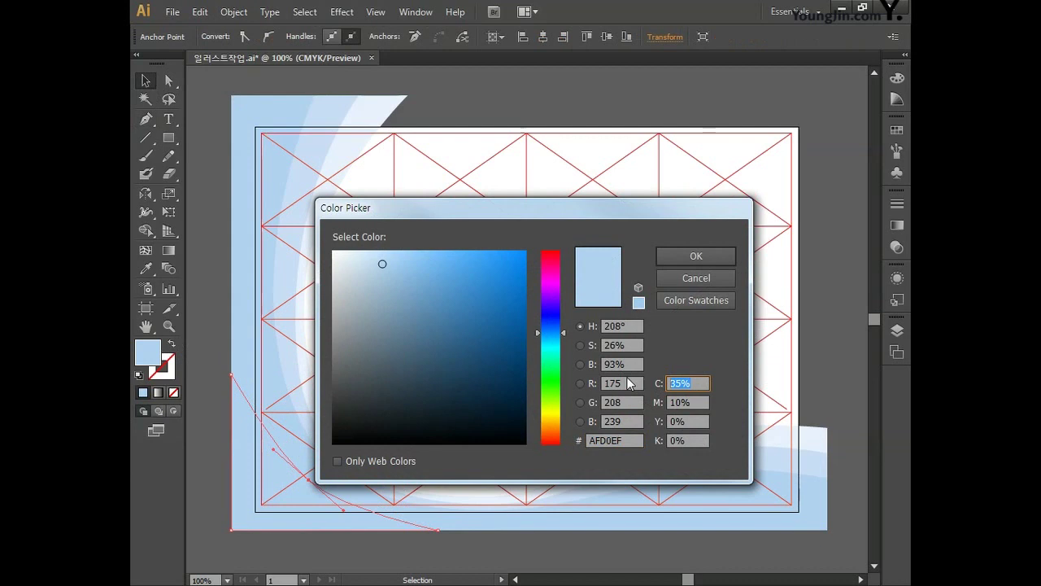
text(50)
key(Tab)
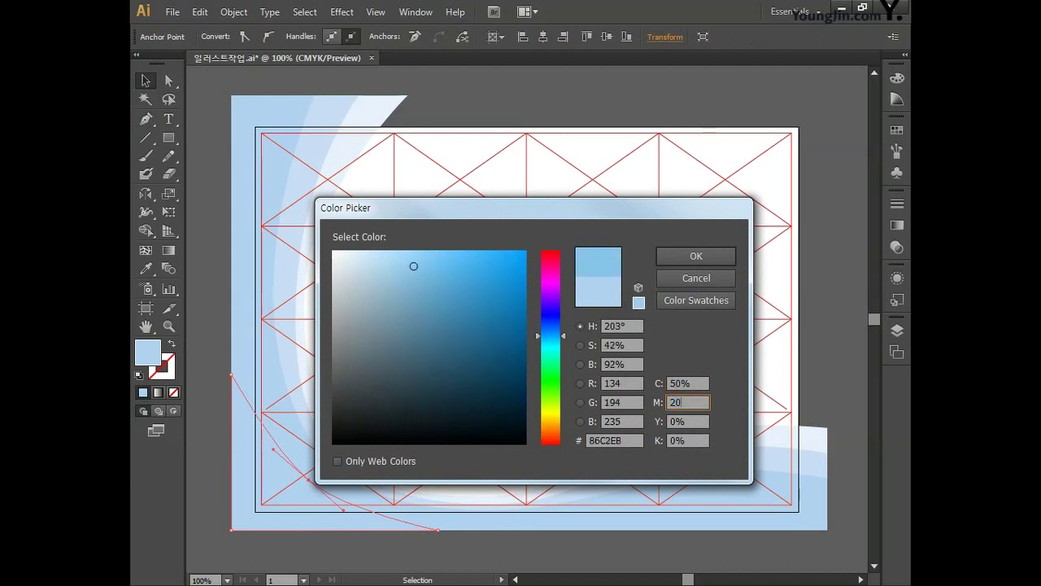
text(20)
key(Tab)
key(Tab)
text(0)
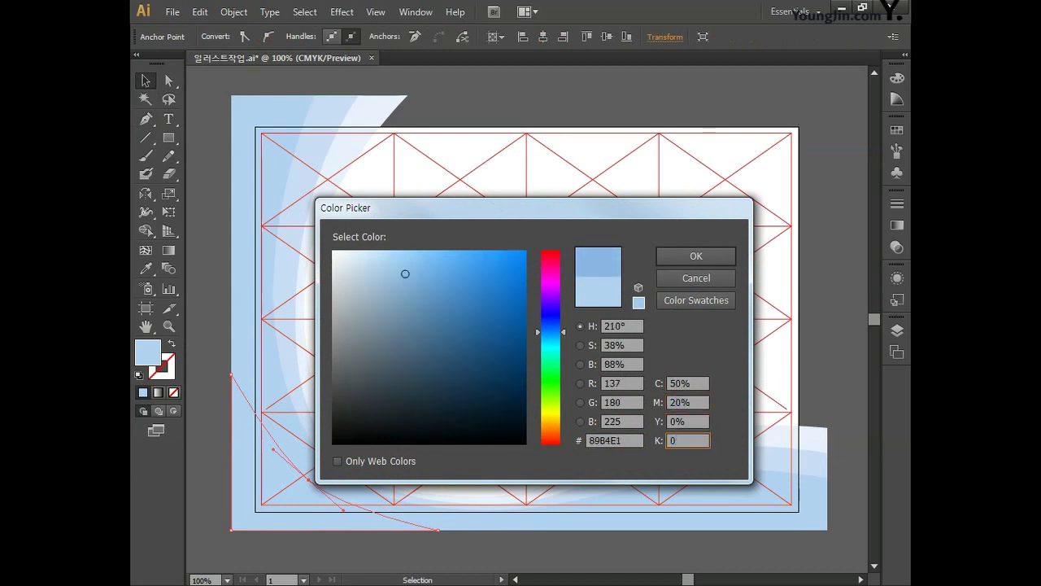
click(692, 256)
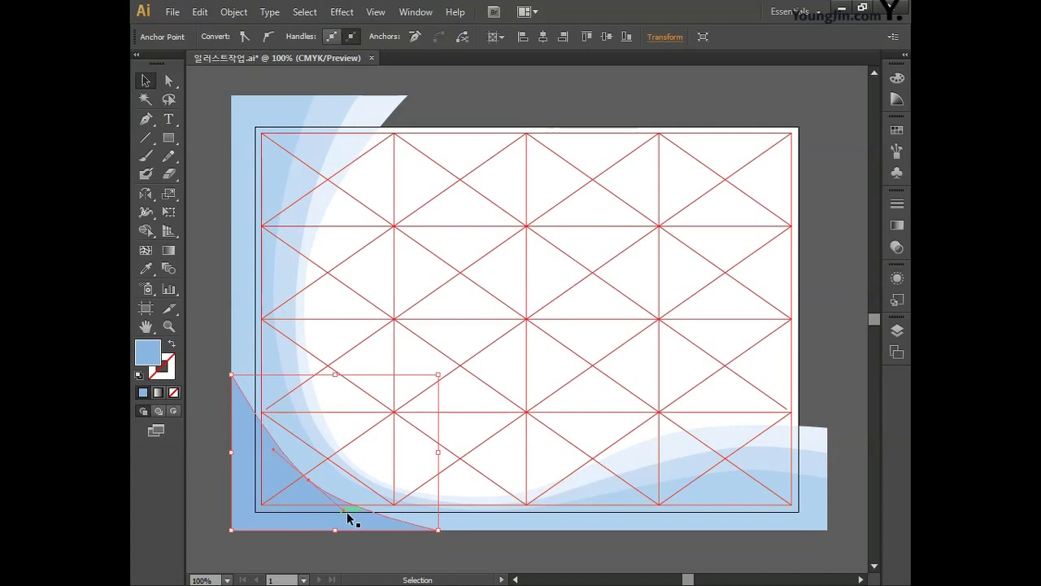
click(209, 318)
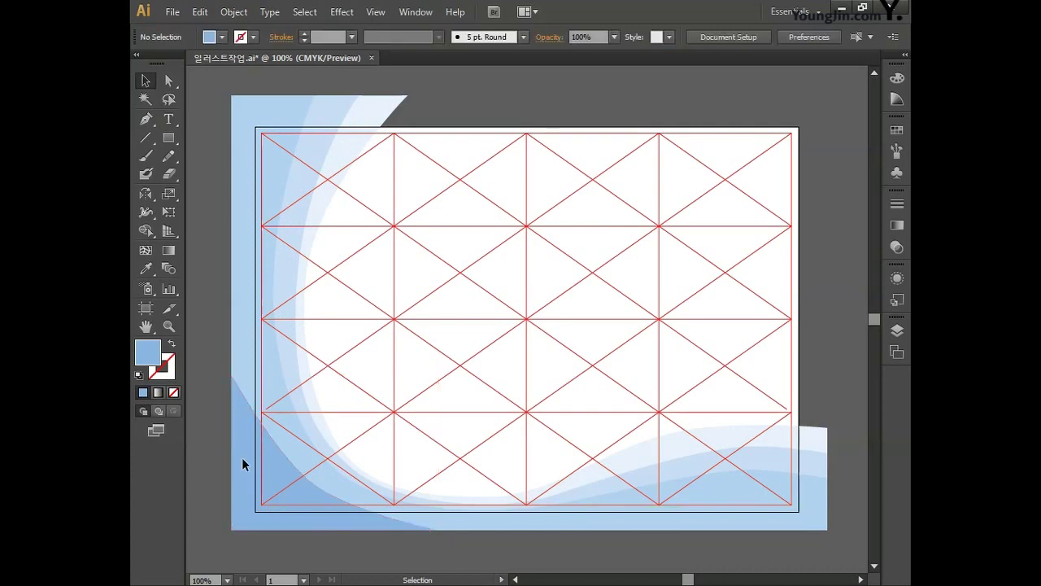
Draw a rectangle exactly covering the artboard, remove its fill, and unlock all locked objects.
click(168, 139)
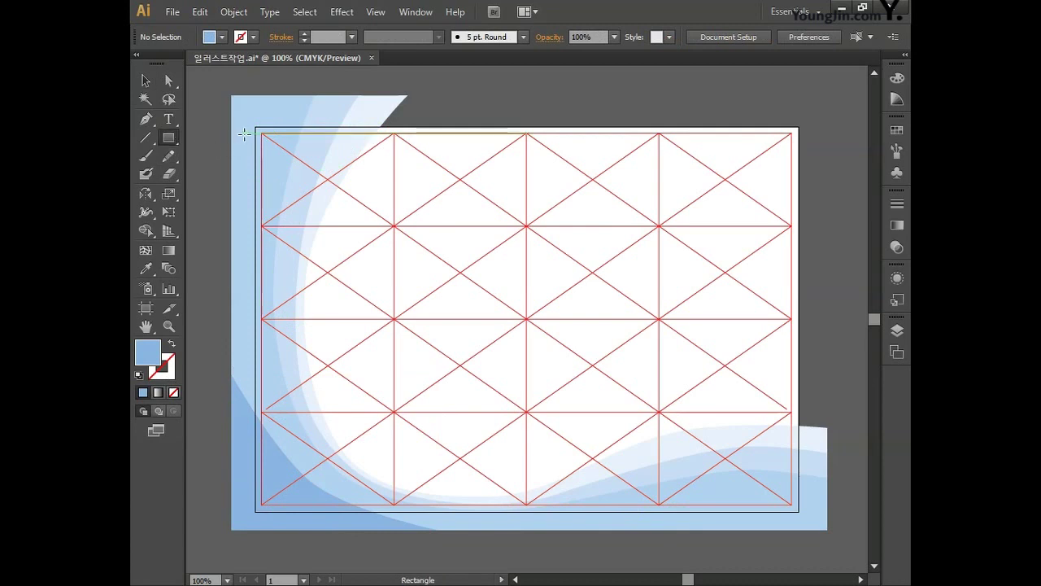
drag(255, 128, 798, 512)
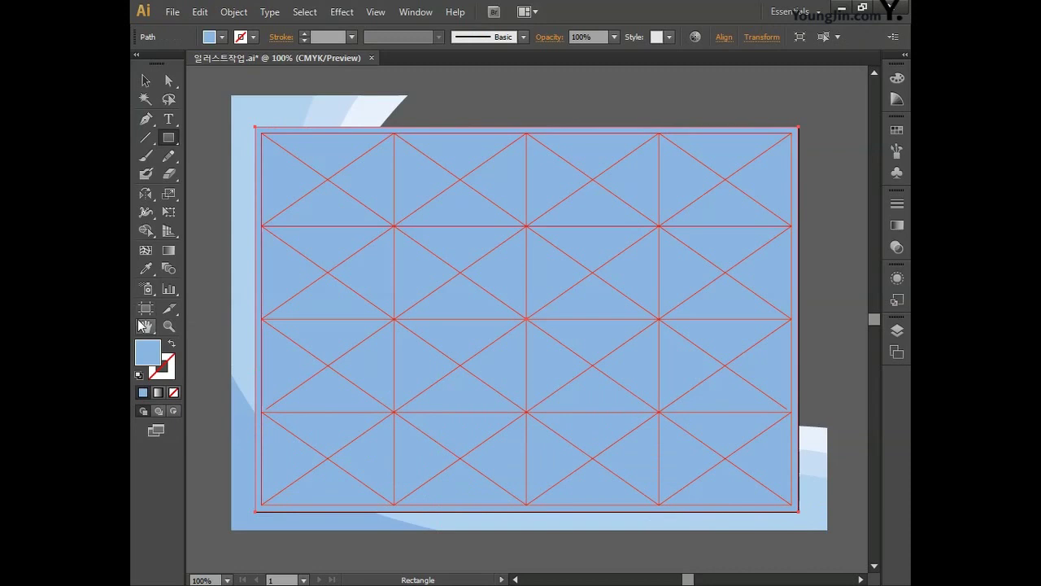
click(173, 392)
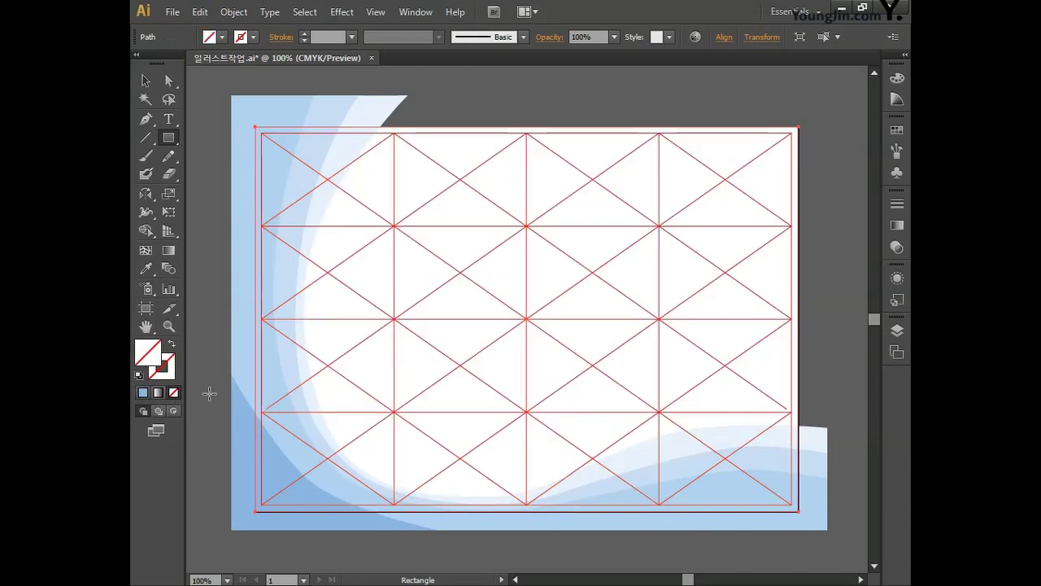
click(233, 13)
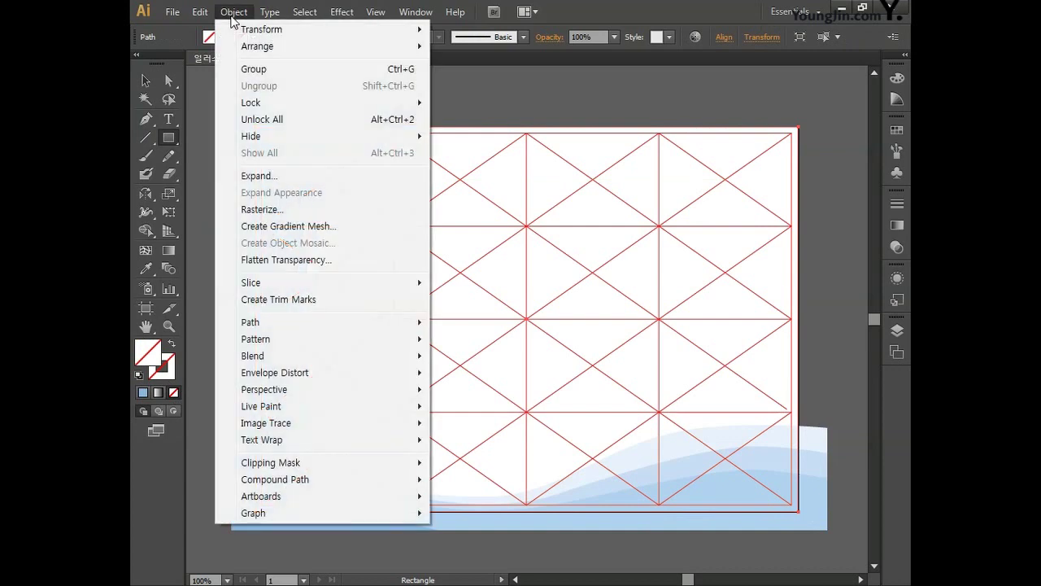
click(262, 119)
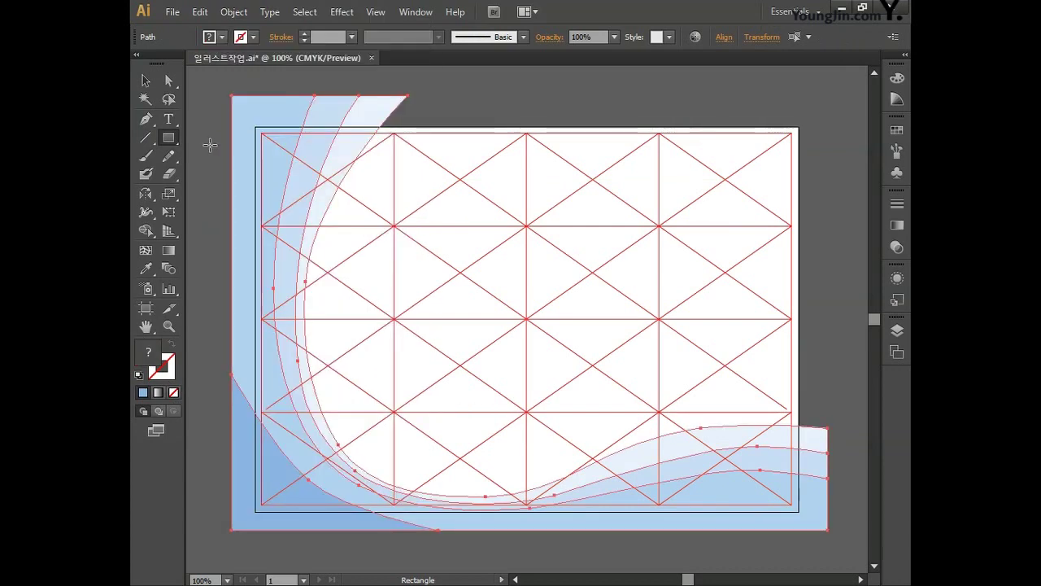
Crop all the blue shapes to the artboard-sized rectangle with the Pathfinder Crop operation.
click(146, 80)
key(ctrl+a)
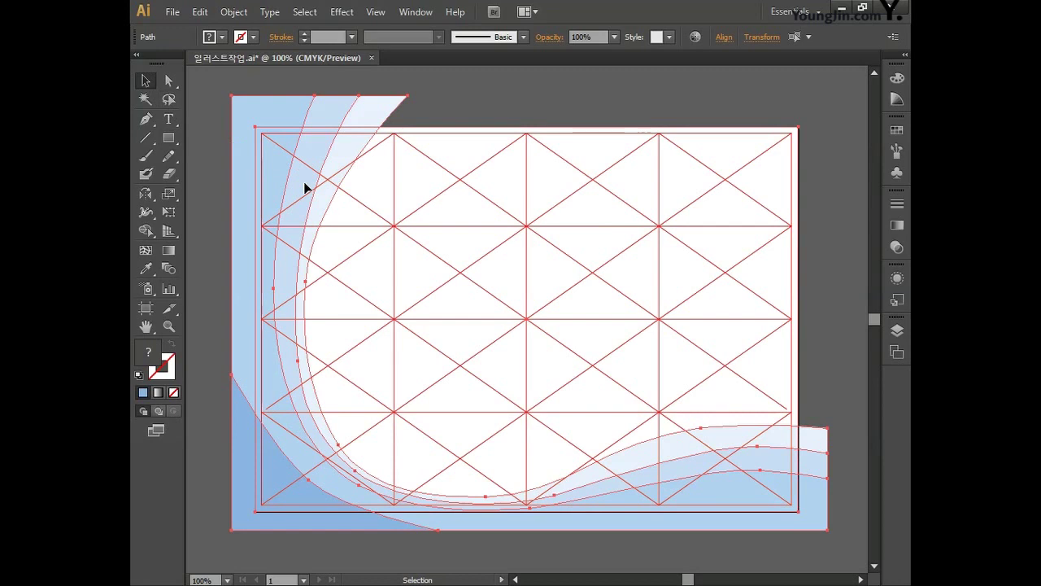
click(417, 14)
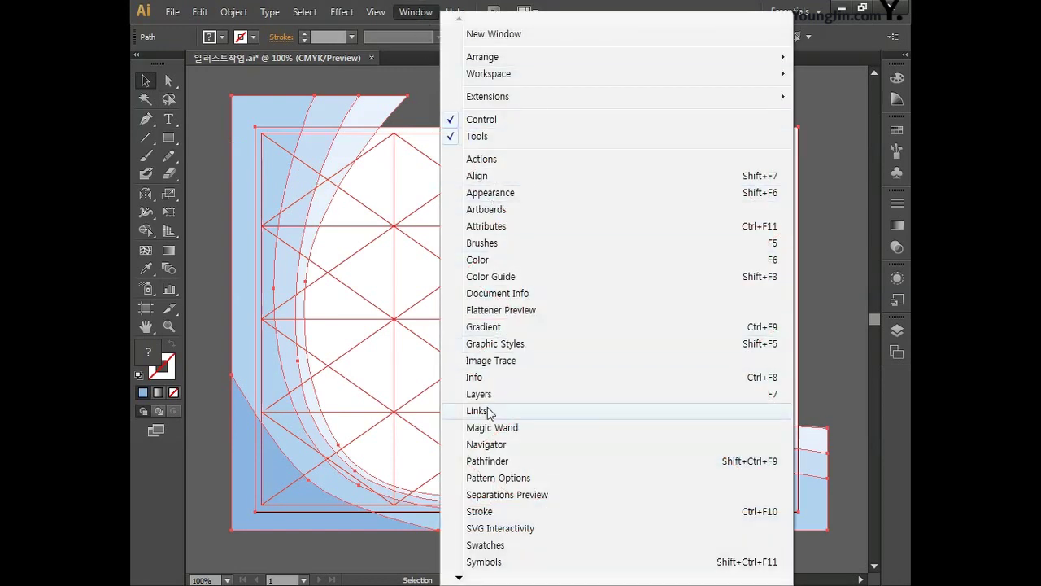
click(491, 462)
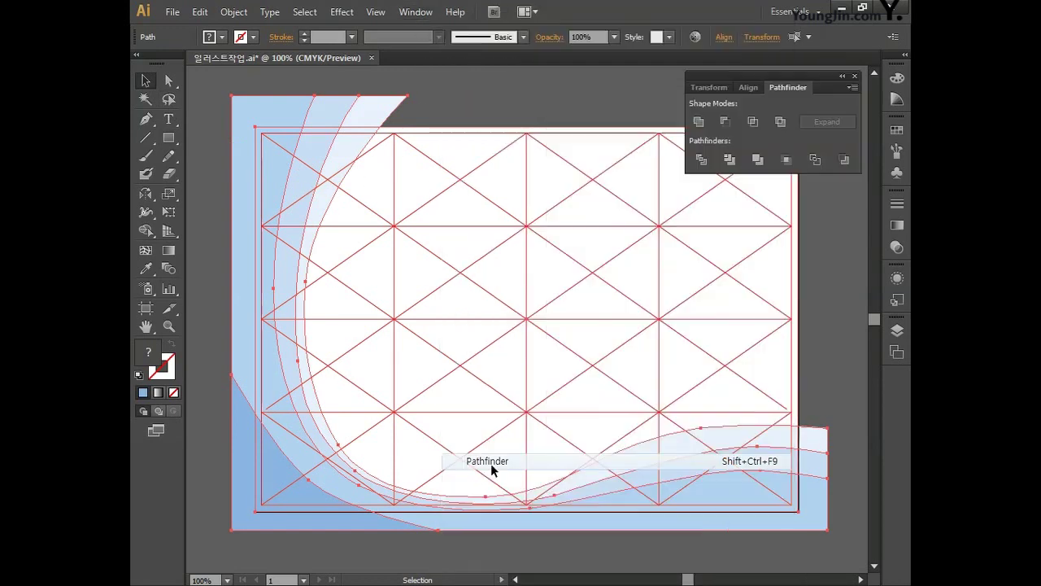
click(786, 160)
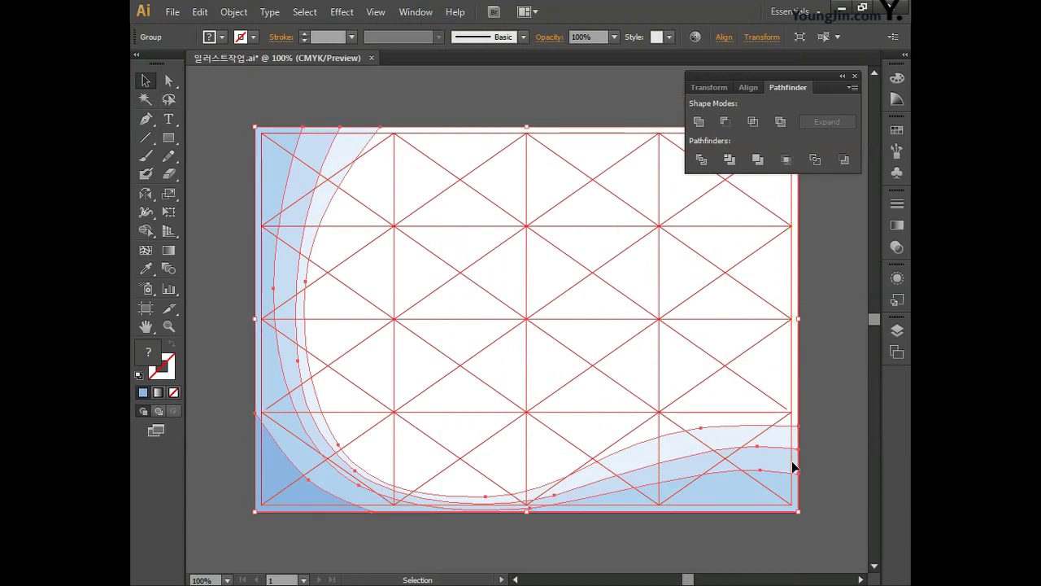
Close the Pathfinder panel and examine the outline of the unfilled path over the white area.
click(637, 506)
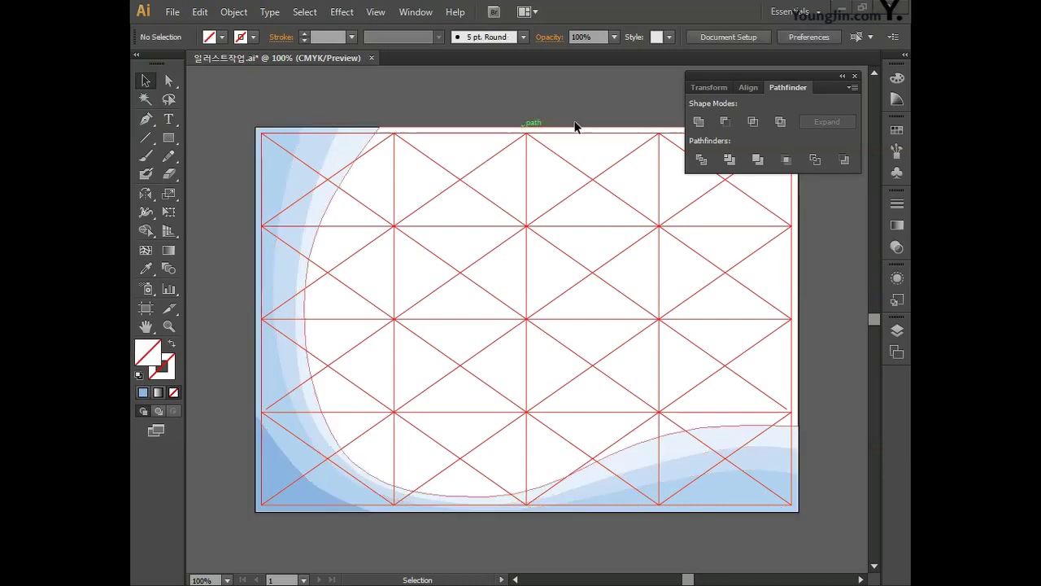
click(854, 76)
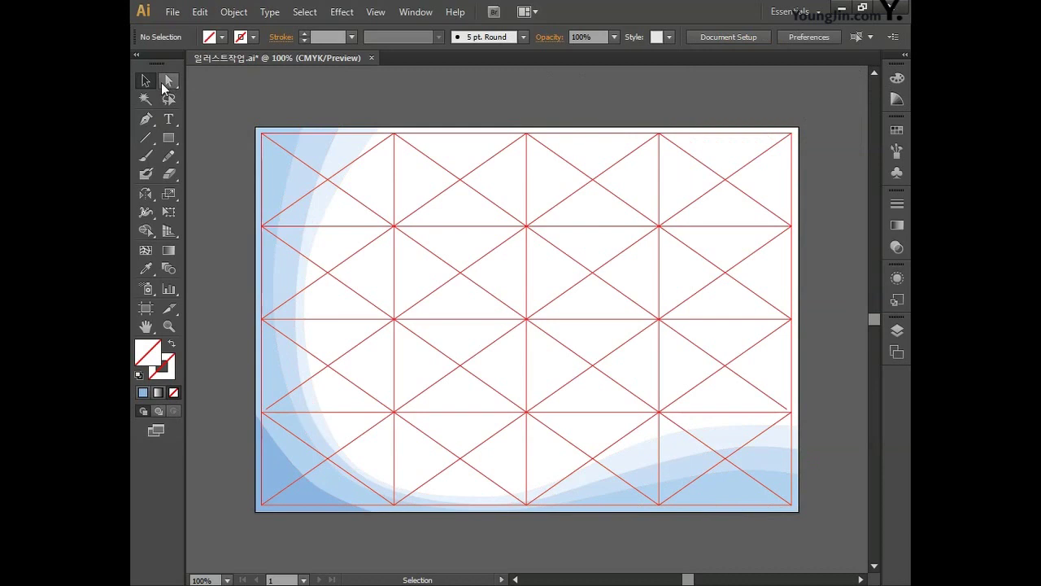
drag(669, 127, 819, 200)
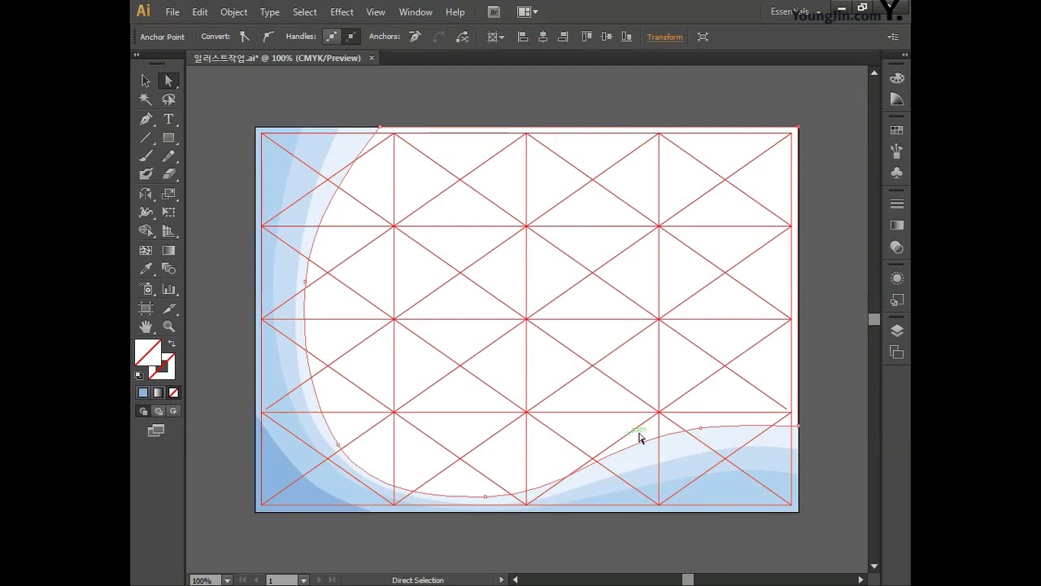
click(821, 174)
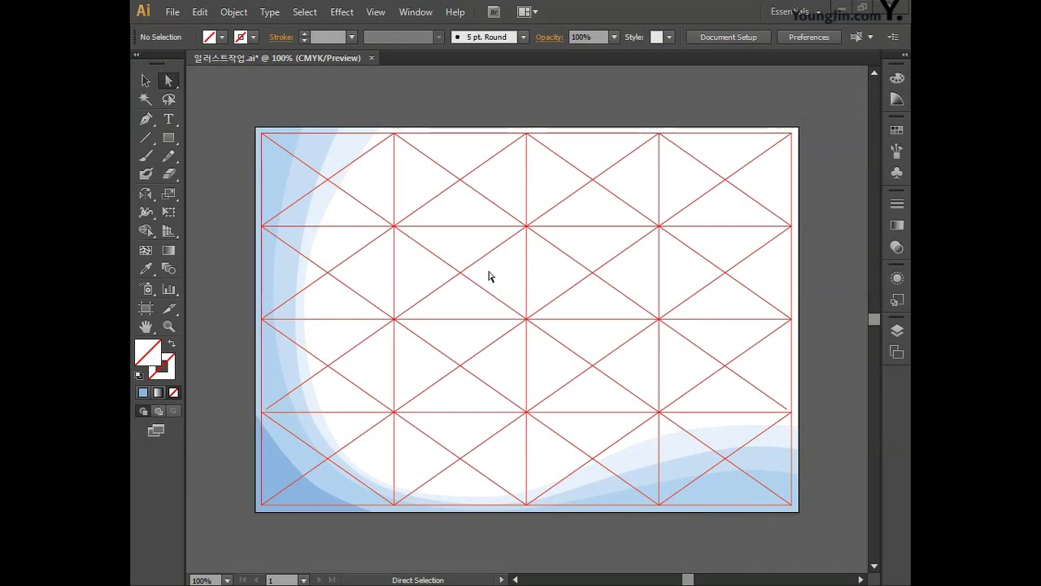
Draw a straight-sided Pen outline of a ribbon running from above the artboard's upper-right corner down to a narrow tip near the center.
click(149, 118)
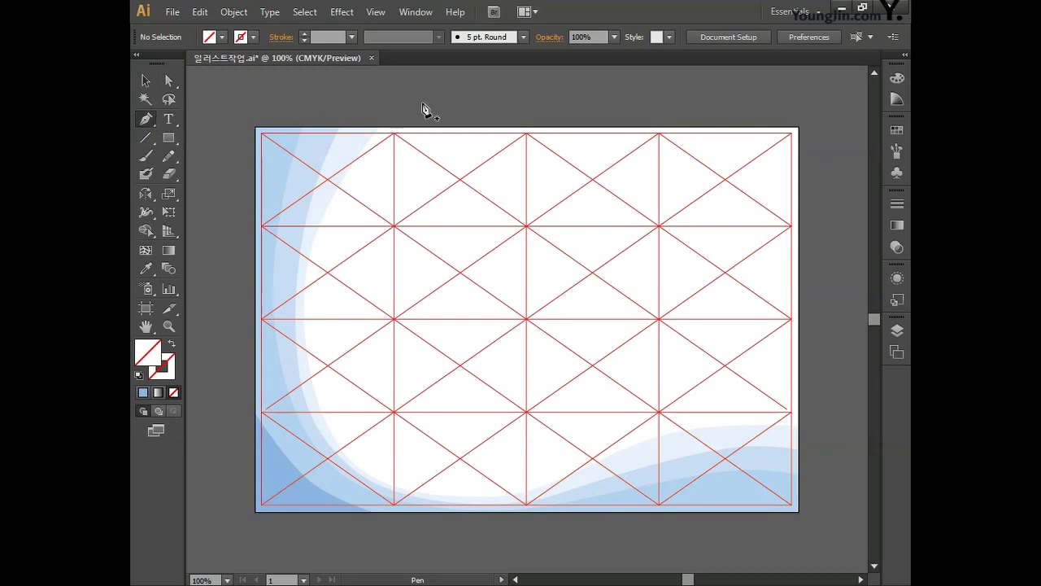
click(772, 91)
click(779, 209)
click(711, 310)
click(569, 310)
click(475, 401)
click(503, 404)
click(589, 332)
click(812, 342)
click(817, 91)
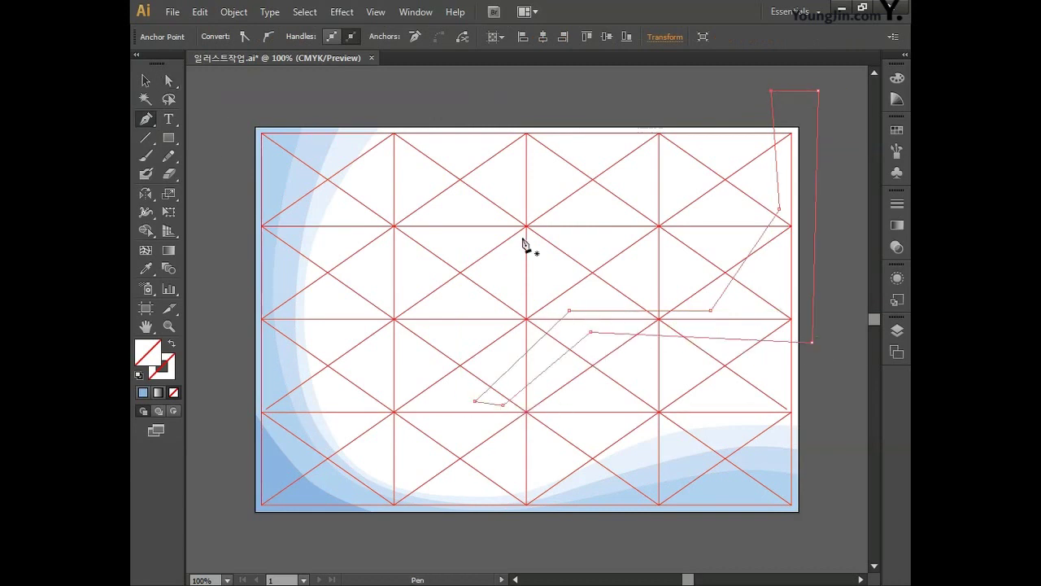
Smooth the ribbon outline's upper and lower anchors into curves and shift its outer anchors toward the artboard's right edge.
key(ctrl+z)
key(ctrl+z)
key(ctrl+z)
key(ctrl+z)
key(ctrl+z)
key(ctrl+z)
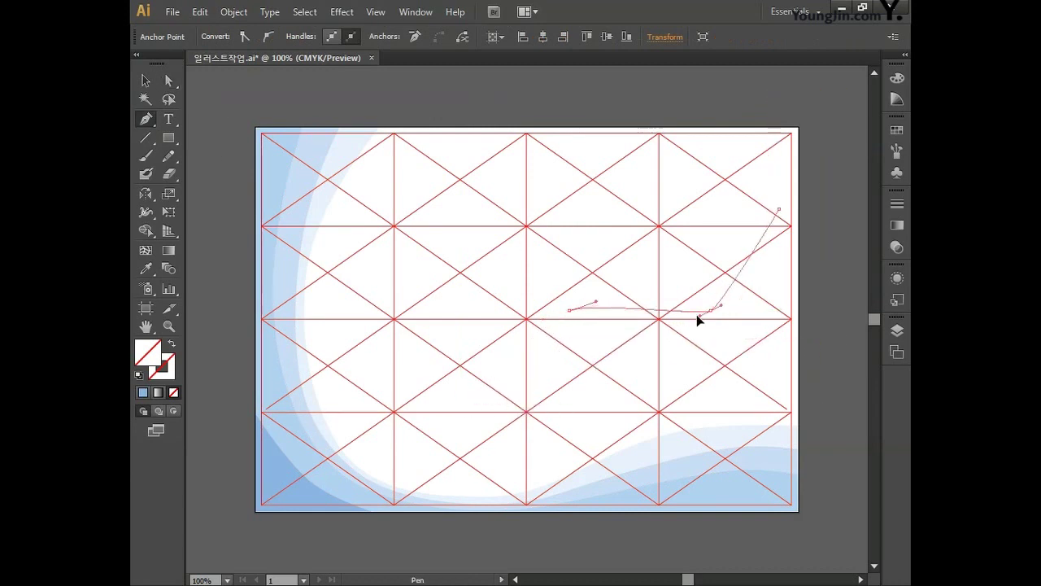
drag(778, 214, 805, 160)
key(ctrl+shift+z)
key(ctrl+shift+z)
key(ctrl+shift+z)
key(ctrl+shift+z)
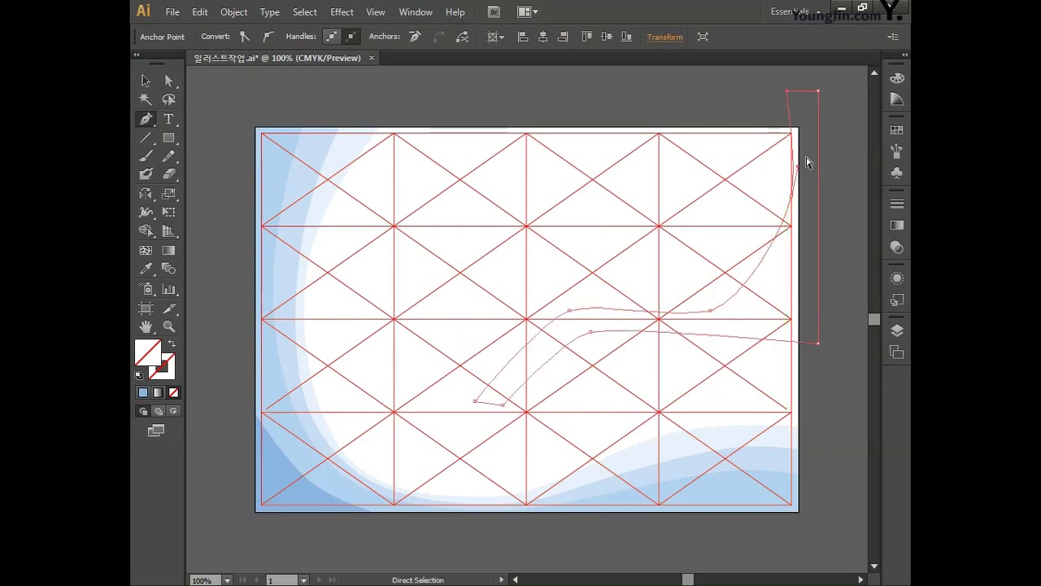
Reposition the ribbon's middle anchors and handles to form a flowing upper curve and a flatter lower edge.
key(ctrl+z)
key(ctrl+z)
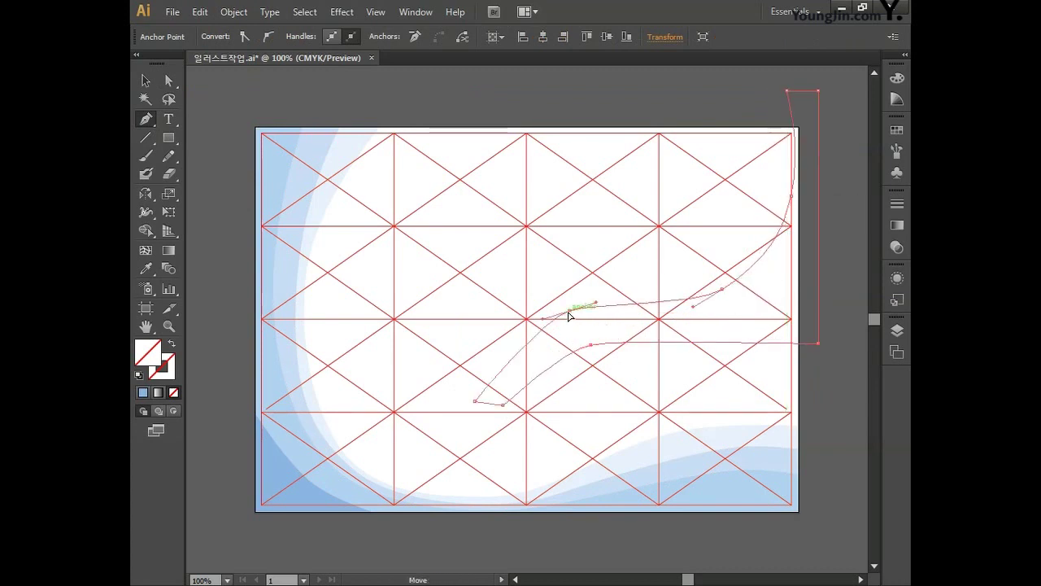
key(ctrl+z)
key(ctrl+z)
key(ctrl+z)
key(ctrl+z)
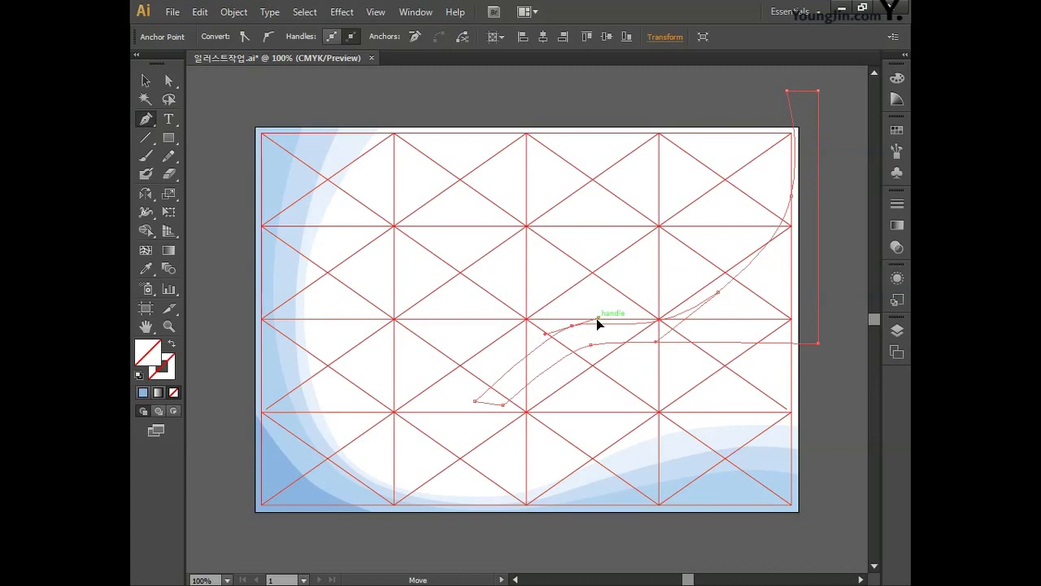
key(ctrl+z)
key(ctrl+z)
key(ctrl+z)
key(ctrl+z)
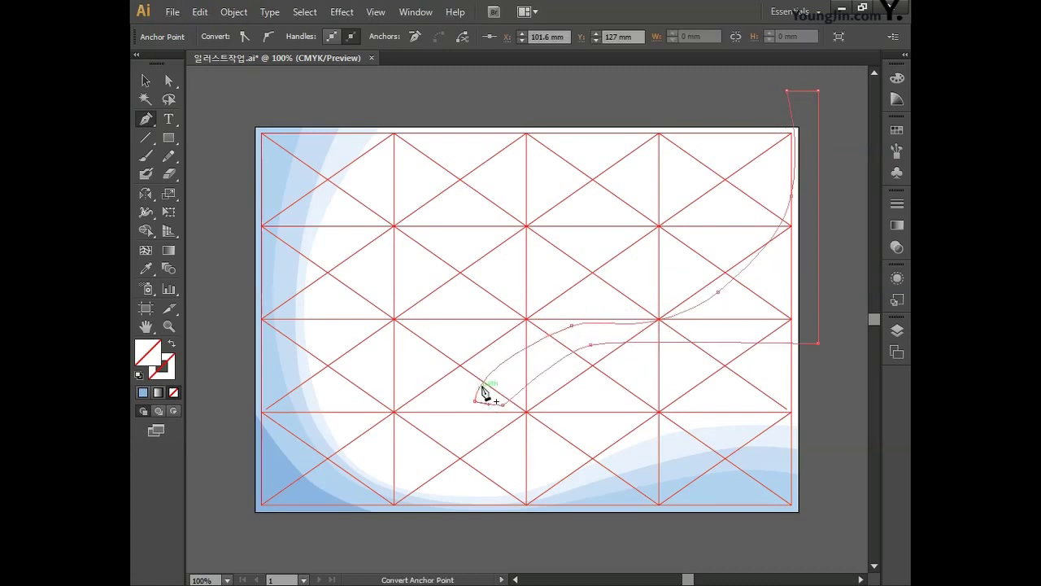
Raise the two anchors at the ribbon's lower tip and round the lower edge beside them into a tighter curve.
key(ctrl+shift+z)
key(ctrl+shift+z)
key(ctrl+shift+z)
key(ctrl+shift+z)
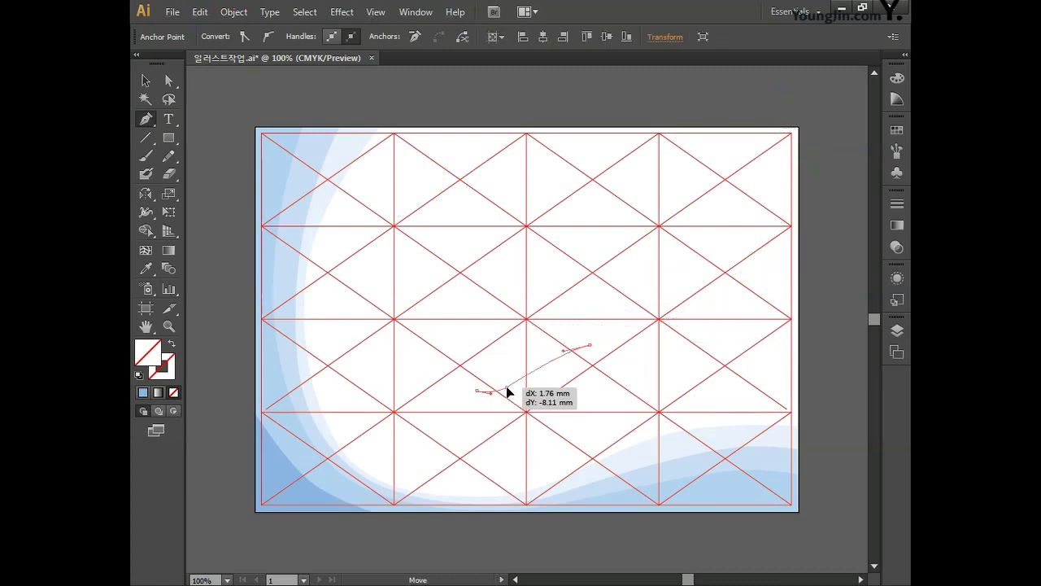
key(ctrl+shift+z)
key(ctrl+shift+z)
key(ctrl+shift+z)
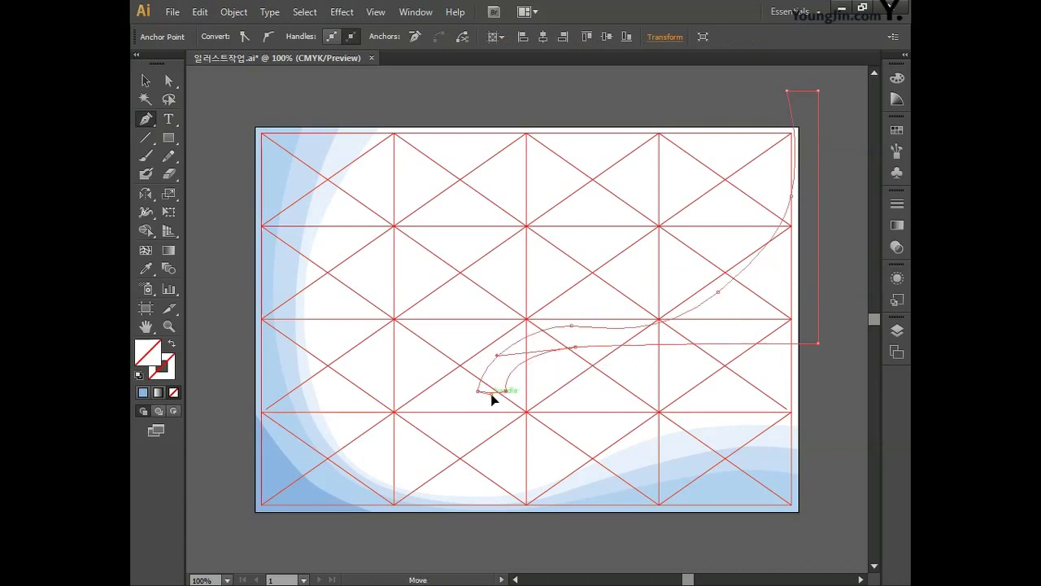
Adjust the handles at the ribbon's lower outer corner and middle bend so the bottom edge sags in a smooth curve.
key(ctrl+shift+z)
key(ctrl+shift+z)
key(ctrl+shift+z)
drag(818, 313, 804, 391)
key(ctrl+shift+z)
key(ctrl+shift+z)
key(ctrl+shift+z)
key(ctrl+shift+z)
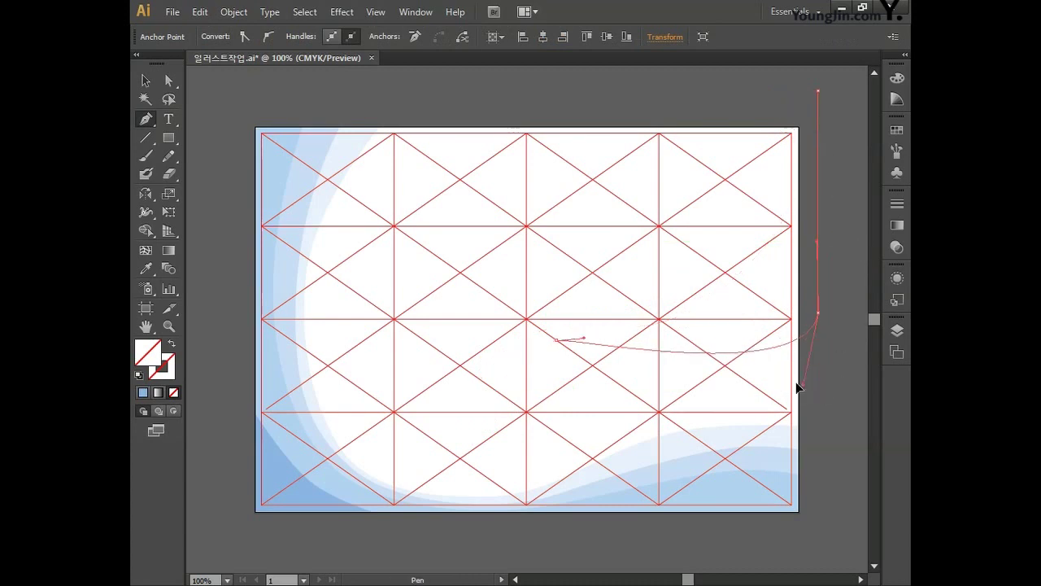
key(ctrl+shift+z)
key(ctrl+shift+z)
key(ctrl+shift+z)
key(ctrl+shift+z)
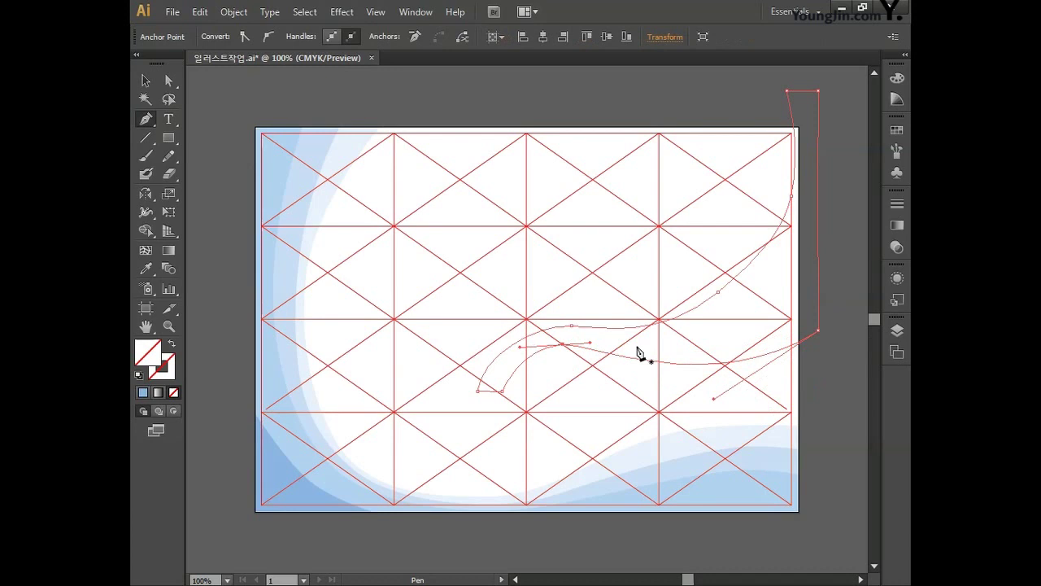
Give the ribbon outline a near-black stroke of color #010E19 and deselect it.
click(146, 80)
key(p)
click(145, 80)
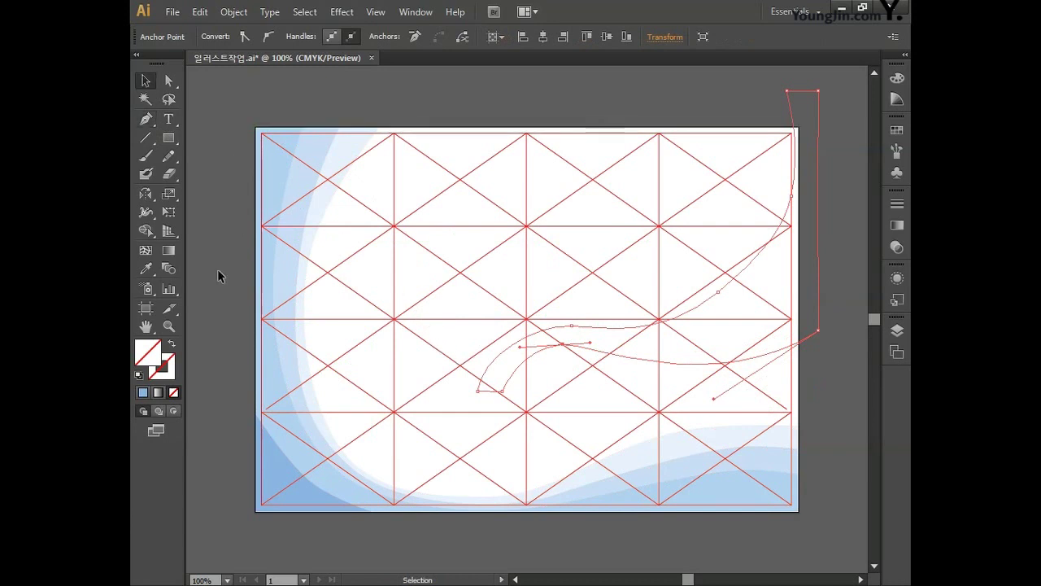
double_click(169, 371)
drag(488, 310, 536, 449)
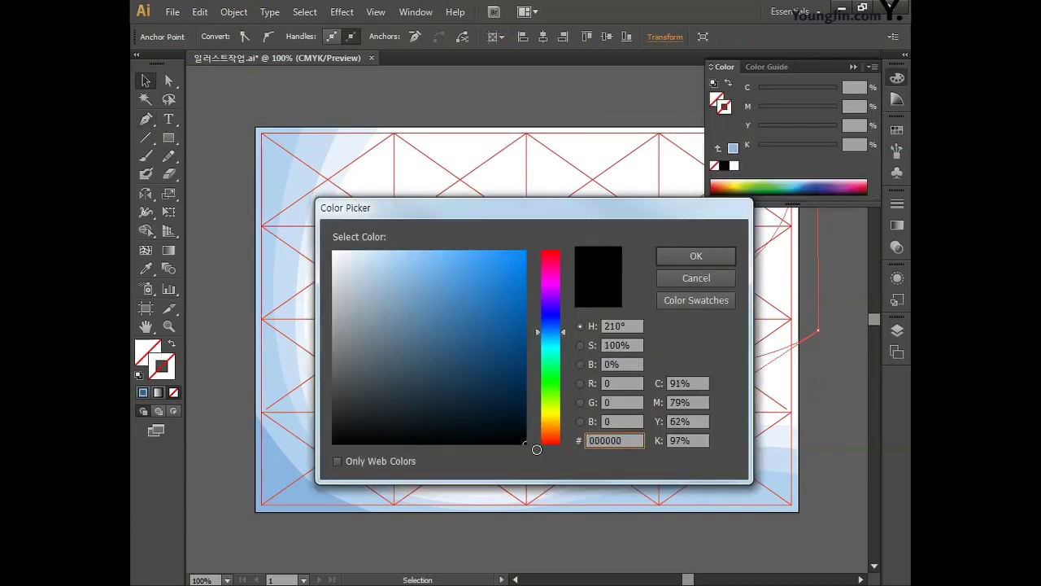
click(692, 256)
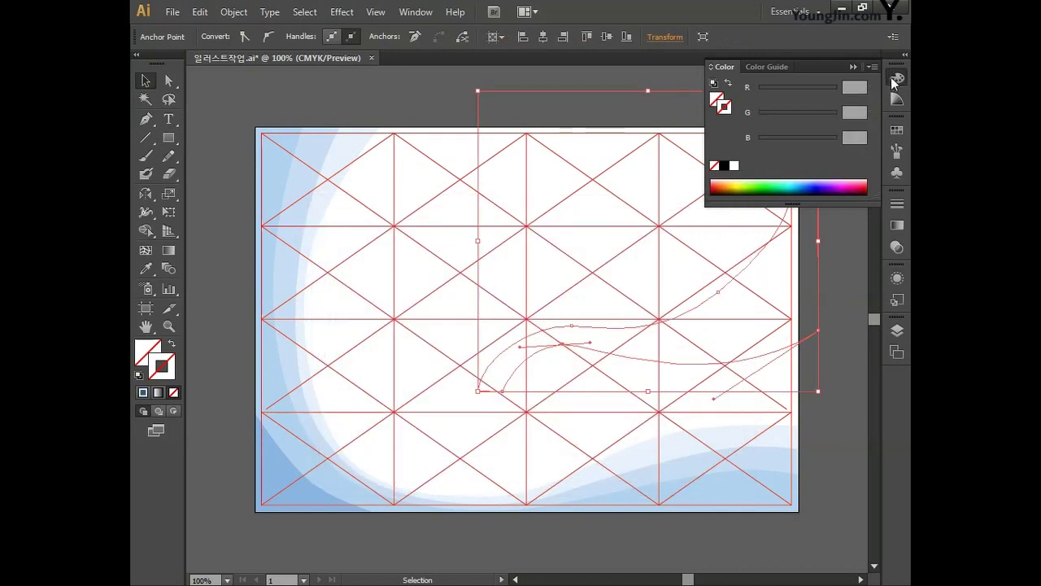
click(895, 82)
double_click(167, 374)
drag(496, 415, 520, 426)
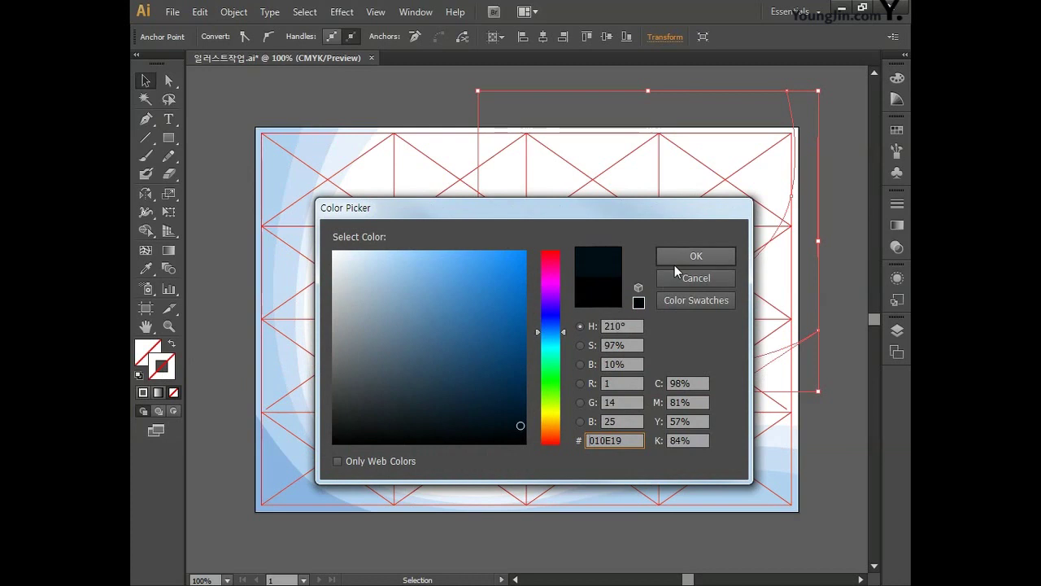
click(673, 262)
click(835, 288)
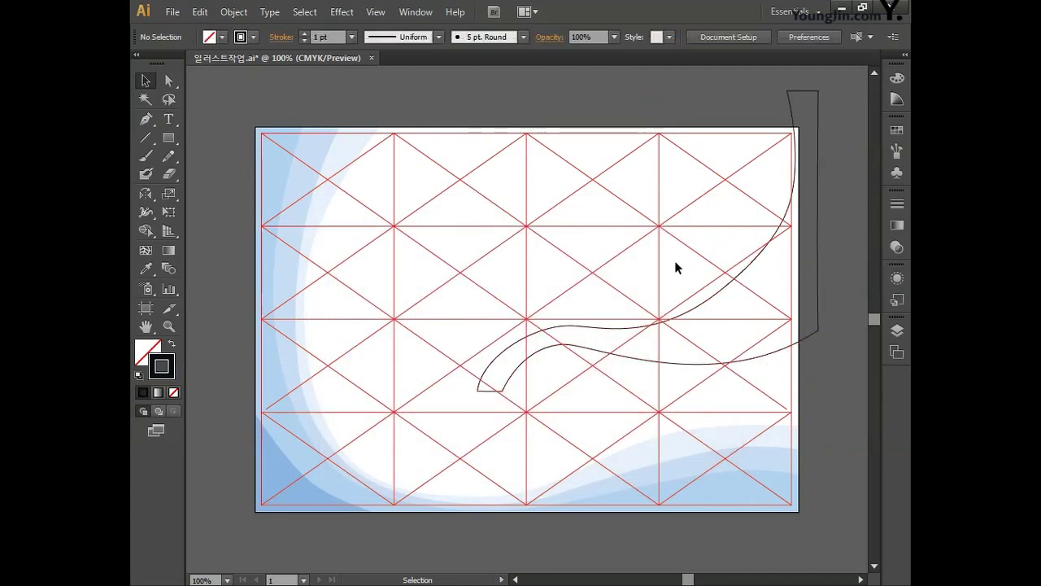
Draw a narrower straight-sided Pen outline along the ribbon, from just below its tip to beyond the artboard's right edge.
click(146, 118)
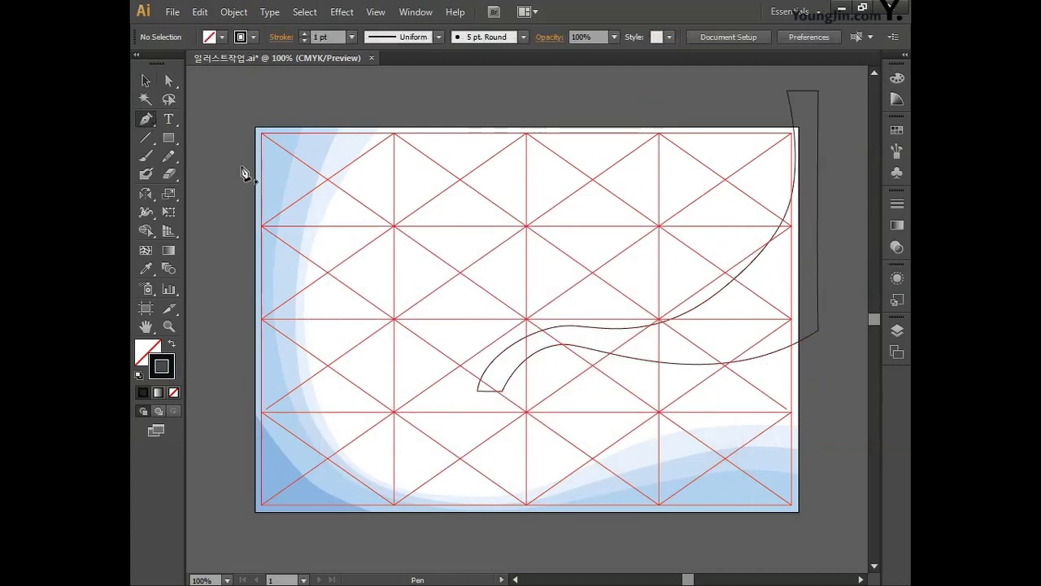
click(478, 402)
click(541, 335)
mouse_move(707, 323)
mouse_down()
mouse_move(806, 231)
mouse_move(835, 244)
mouse_up()
click(715, 345)
click(545, 344)
click(479, 402)
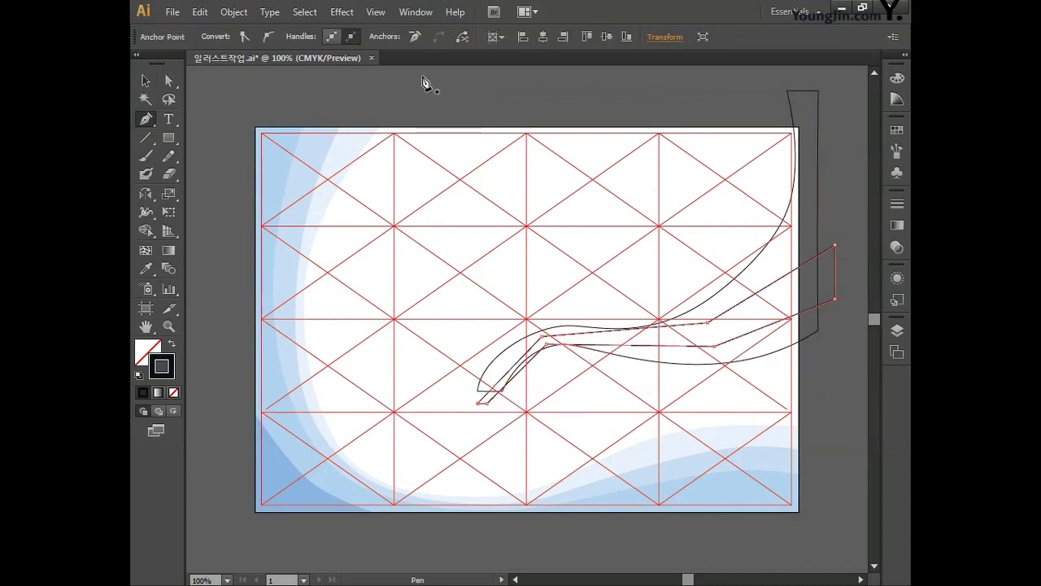
Turn off Smart Guides and shape the narrow outline's tip and nearby bends into curves following the wider ribbon.
click(380, 15)
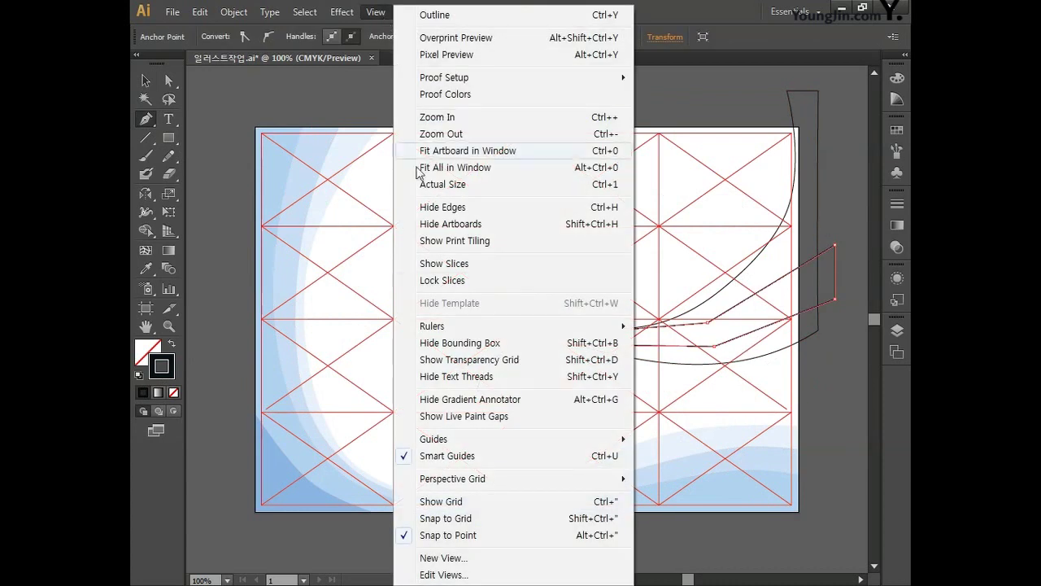
click(447, 457)
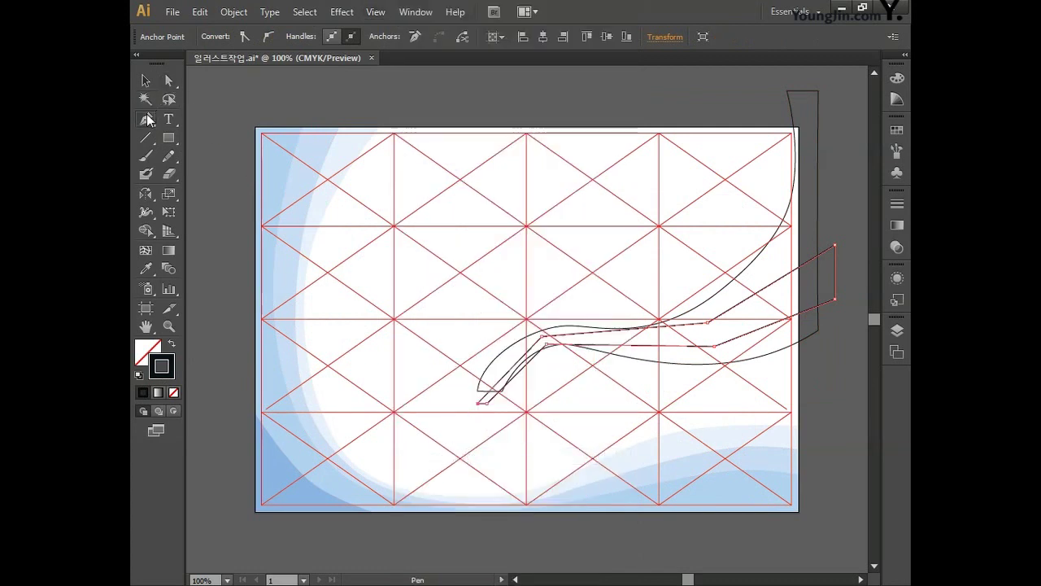
key(ctrl)
drag(477, 405, 472, 404)
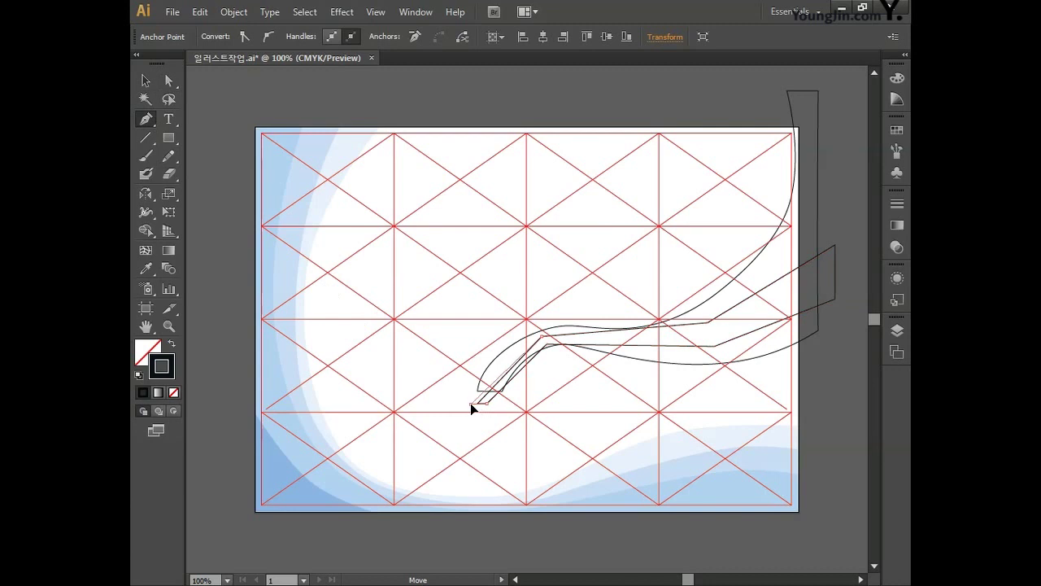
drag(546, 345, 522, 342)
key(ctrl+z)
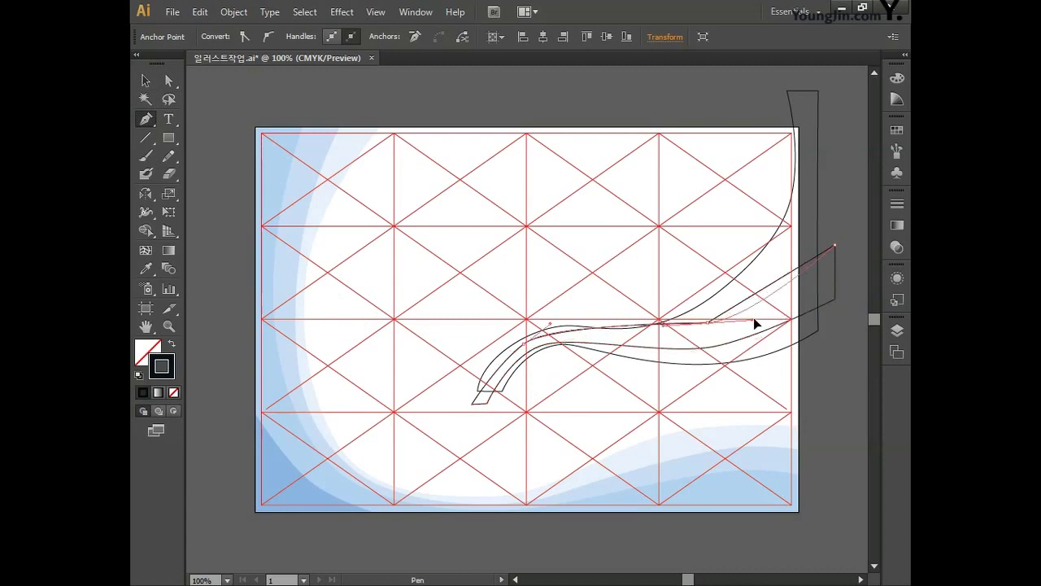
Smooth the narrow outline's middle anchors and tighten its outer end and tip so it flows within the wider ribbon.
ctrl+click(709, 326)
ctrl+click(709, 326)
drag(848, 261, 836, 296)
drag(474, 403, 478, 409)
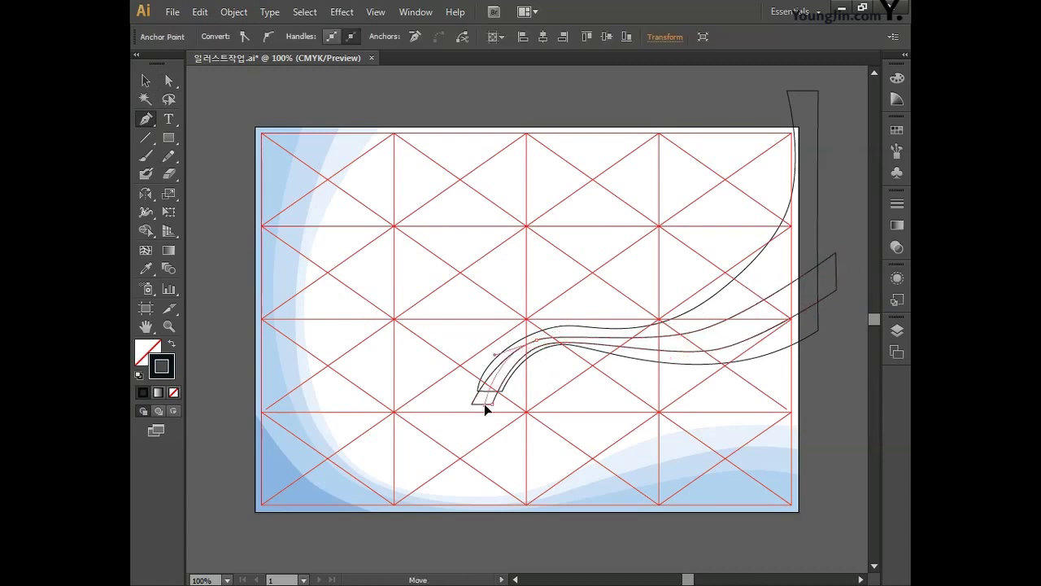
ctrl+click(708, 349)
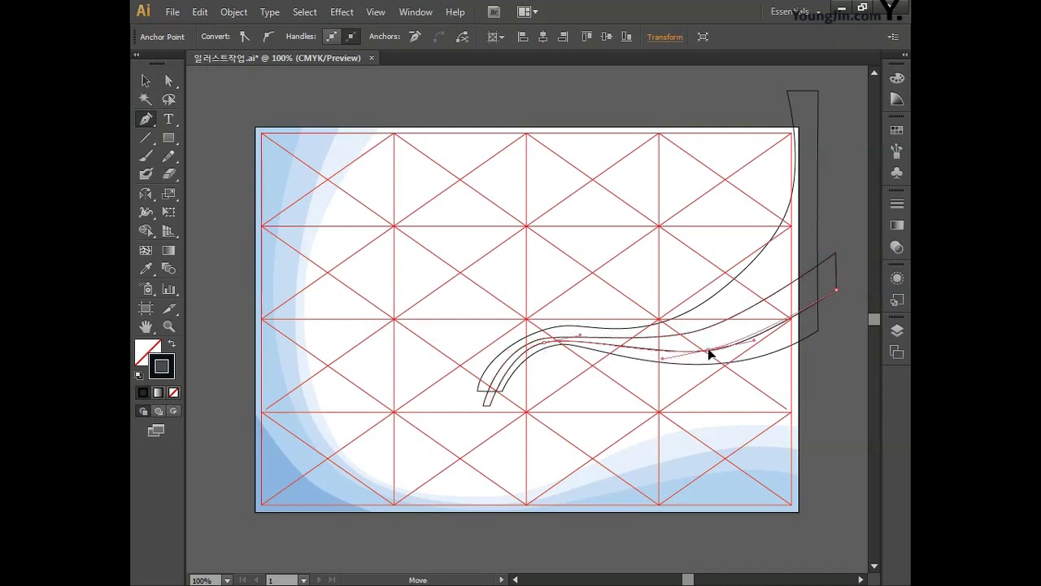
Select both ribbon outlines and split them where they overlap using the Pathfinder Divide operation.
click(154, 84)
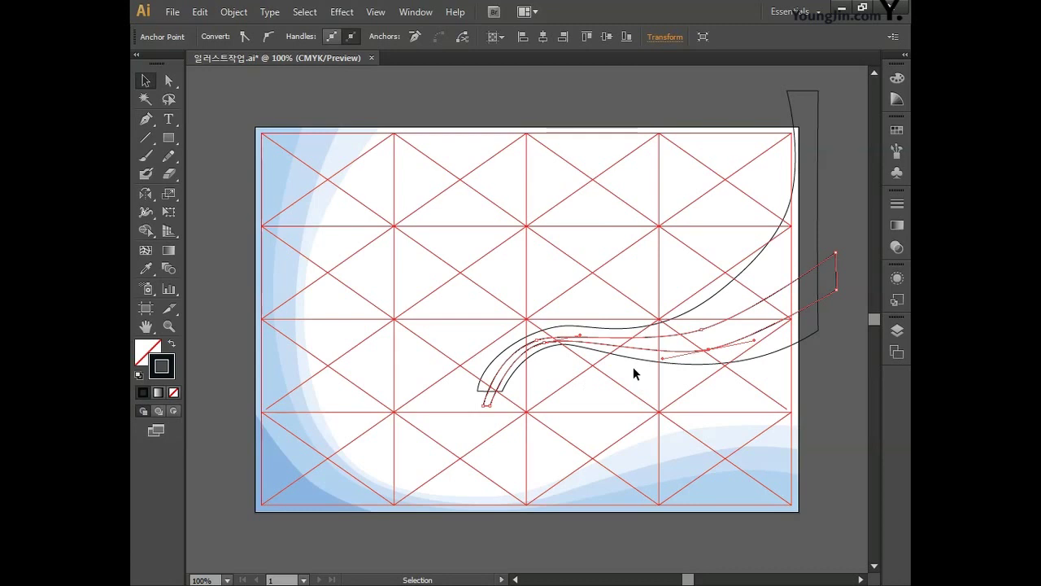
click(415, 11)
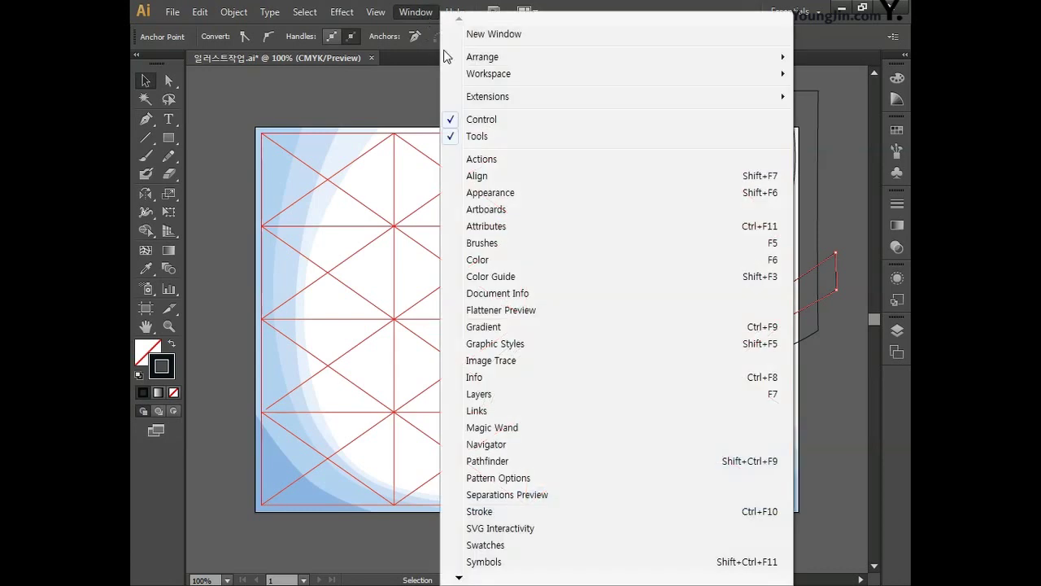
click(510, 463)
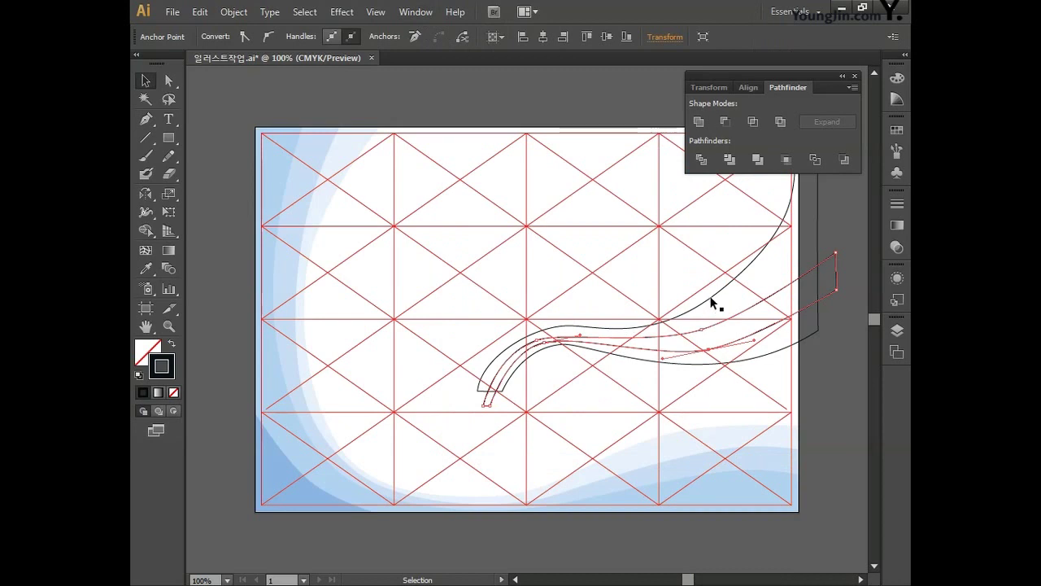
click(838, 367)
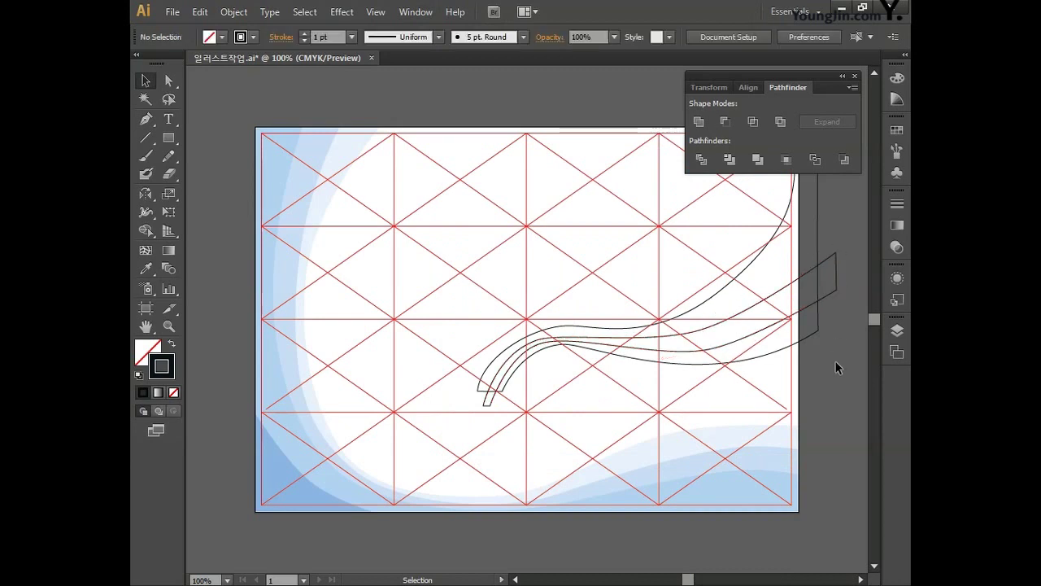
click(817, 262)
click(701, 159)
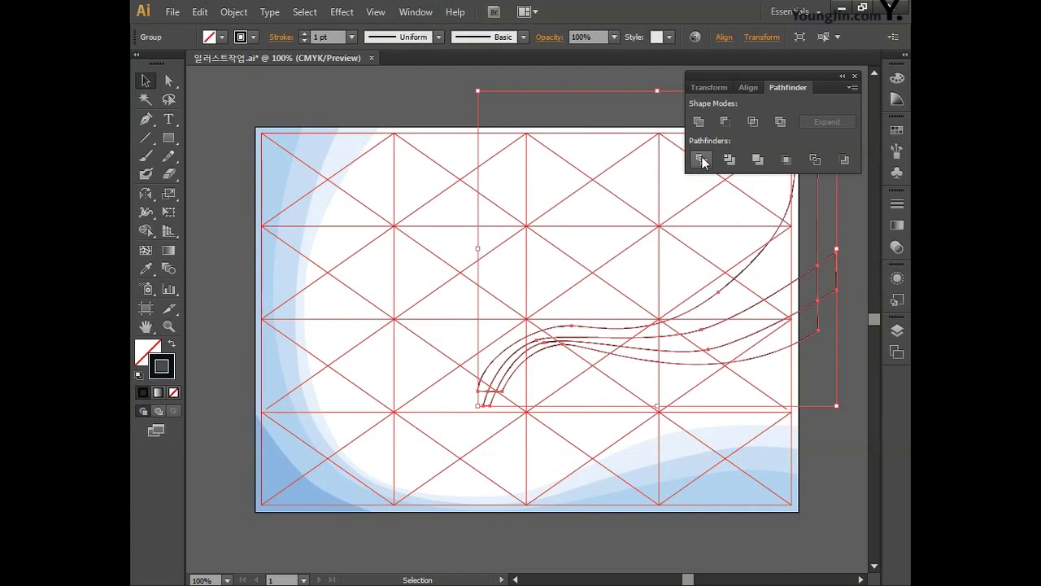
Fill the divided ribbon's upper band with pale blue, C 18%, M 4%, Y 0%, K 0%.
click(170, 80)
click(444, 98)
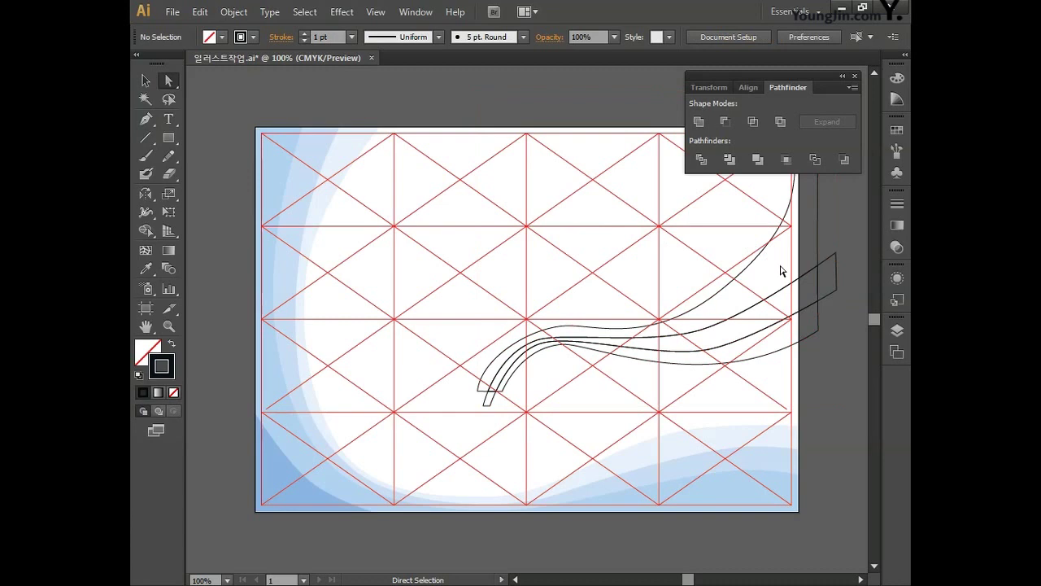
click(819, 253)
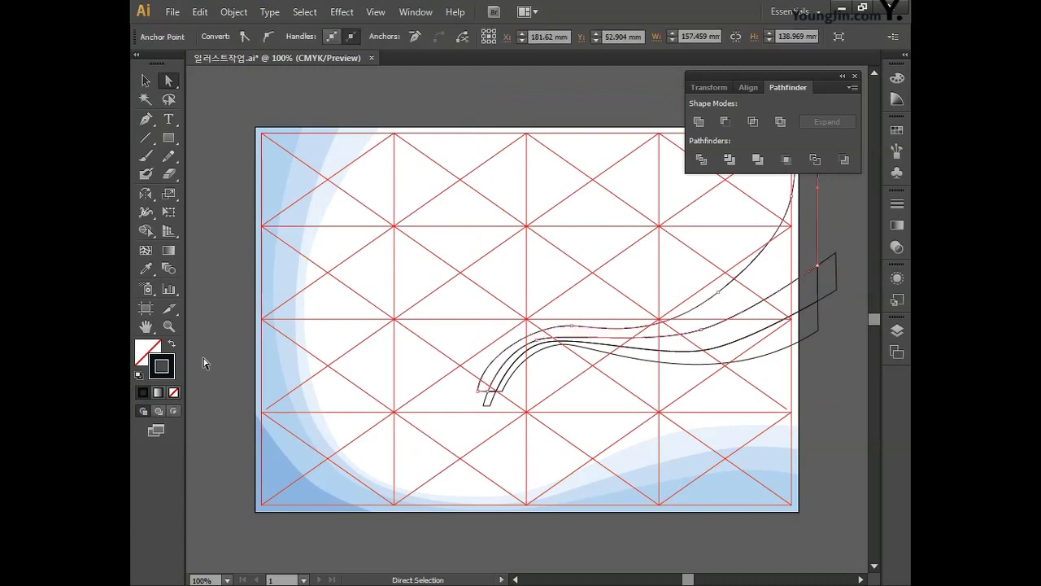
double_click(147, 354)
click(701, 388)
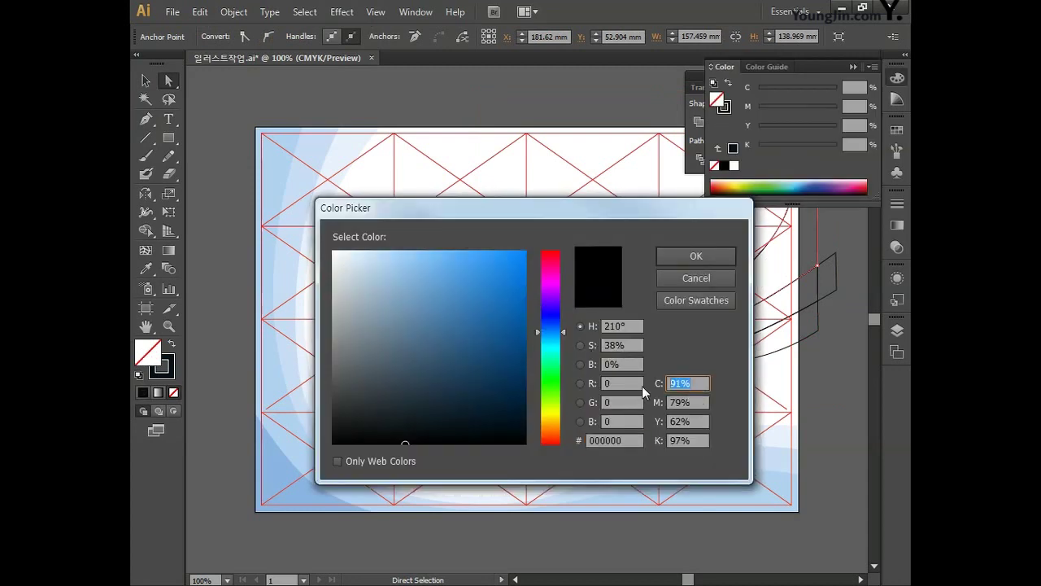
text(18)
key(Tab)
text(4)
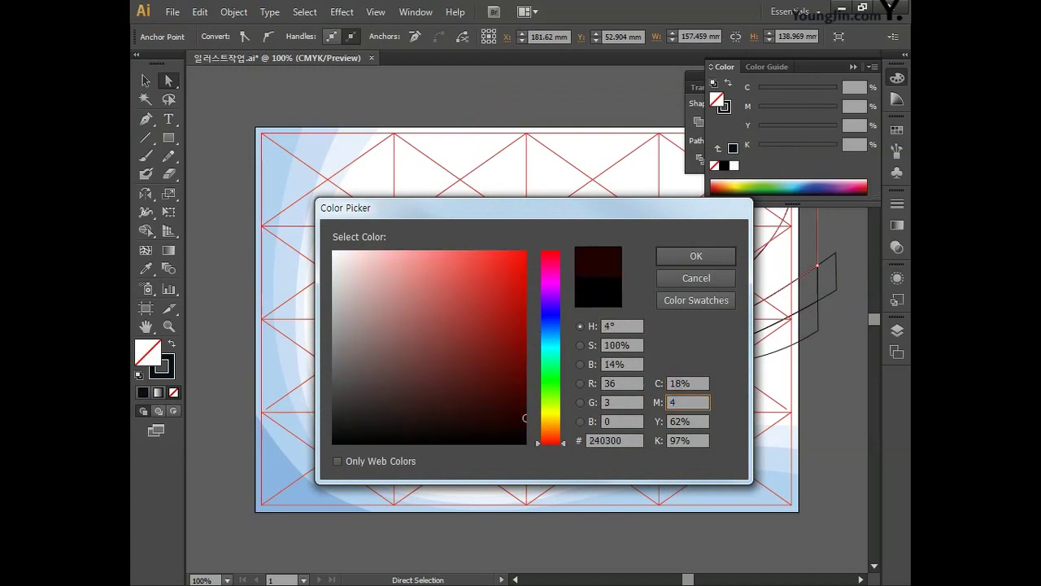
key(Tab)
text(0)
key(Tab)
text(0)
key(Return)
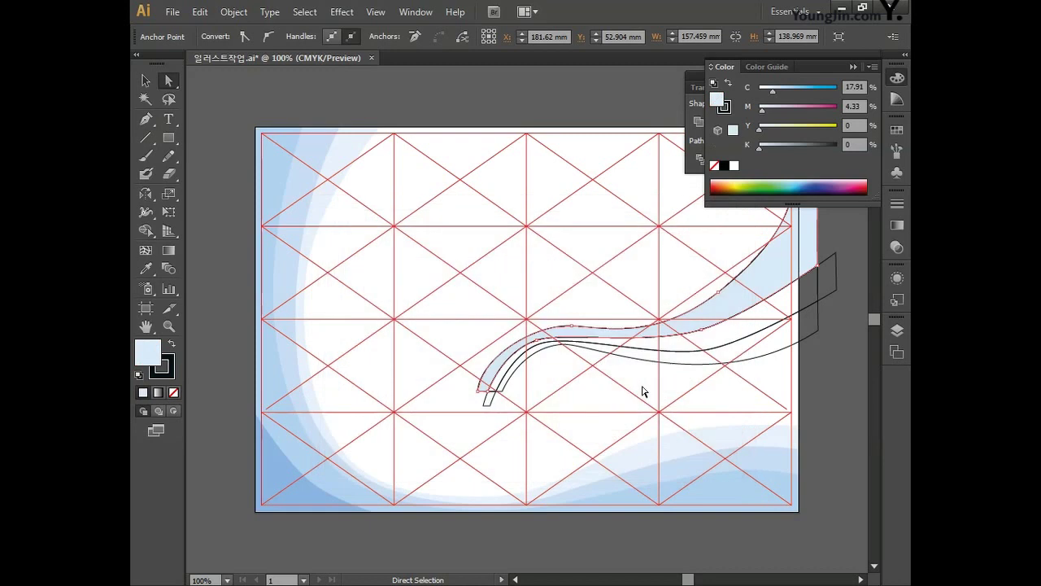
Fill the ribbon's middle band with light blue, C 24%, M 4%, Y 0%, K 0%.
click(819, 300)
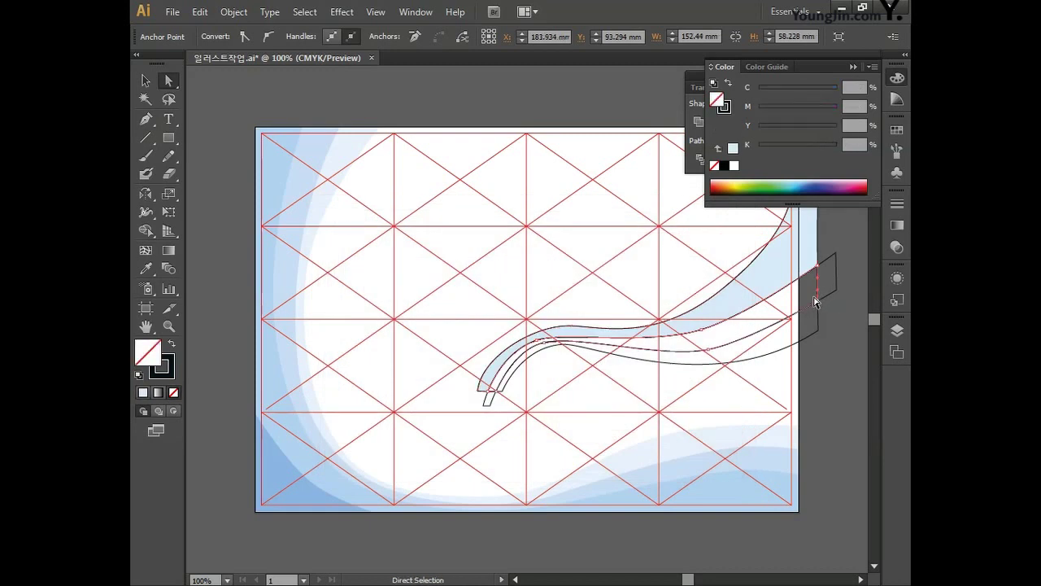
double_click(162, 367)
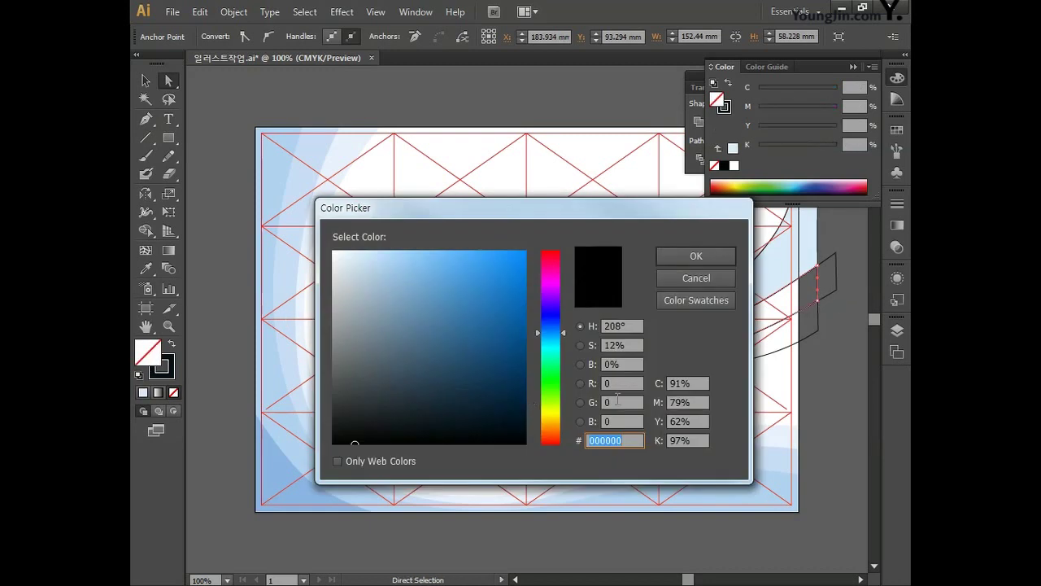
click(697, 382)
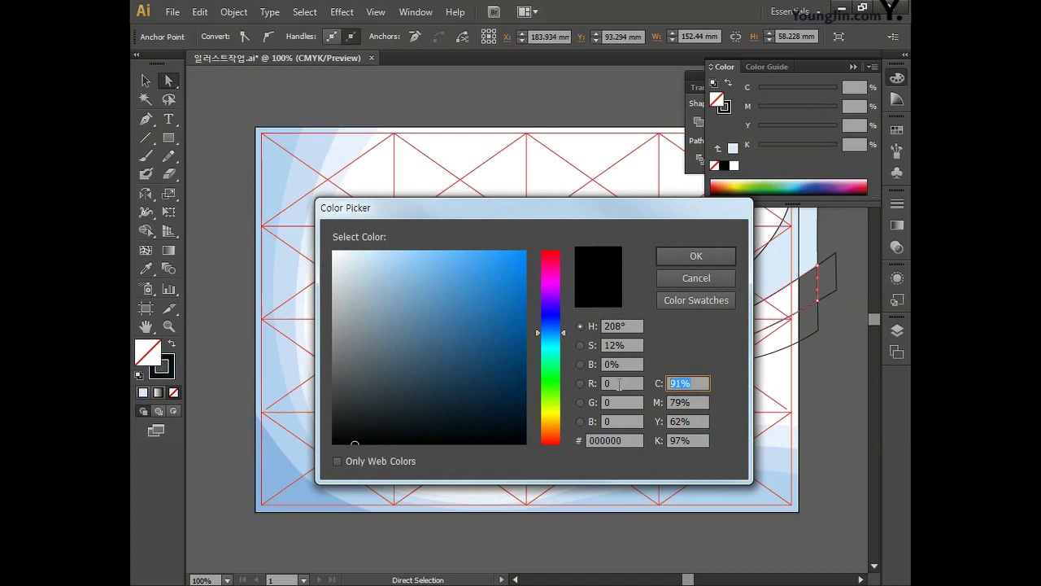
text(24)
key(Tab)
text(4)
key(Tab)
text(0)
key(Tab)
text(0)
key(Tab)
key(Return)
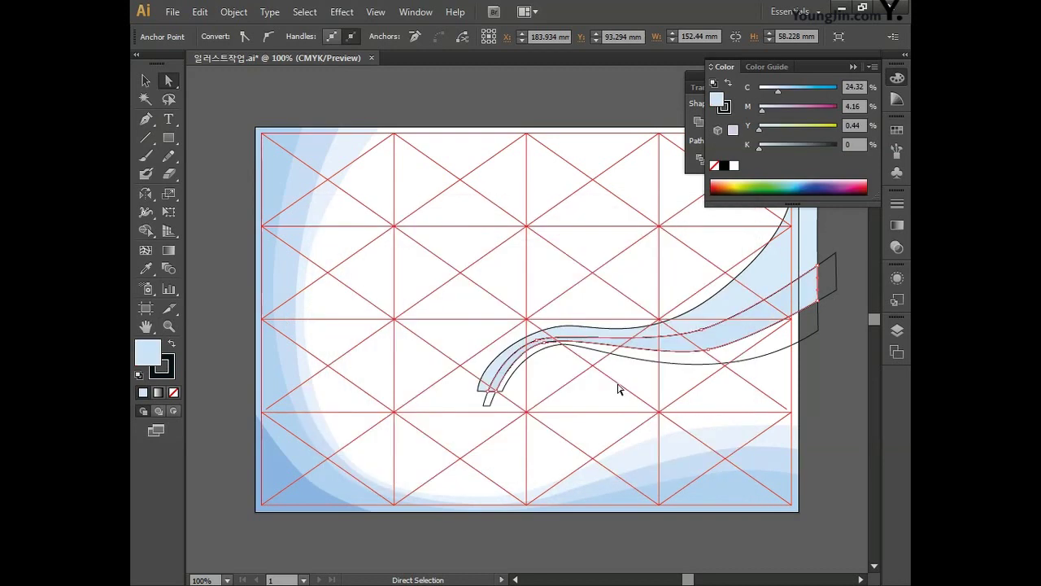
Fill the ribbon's lower band with a deeper light blue, C 29%, M 5%, Y 0%, K 0%.
click(788, 352)
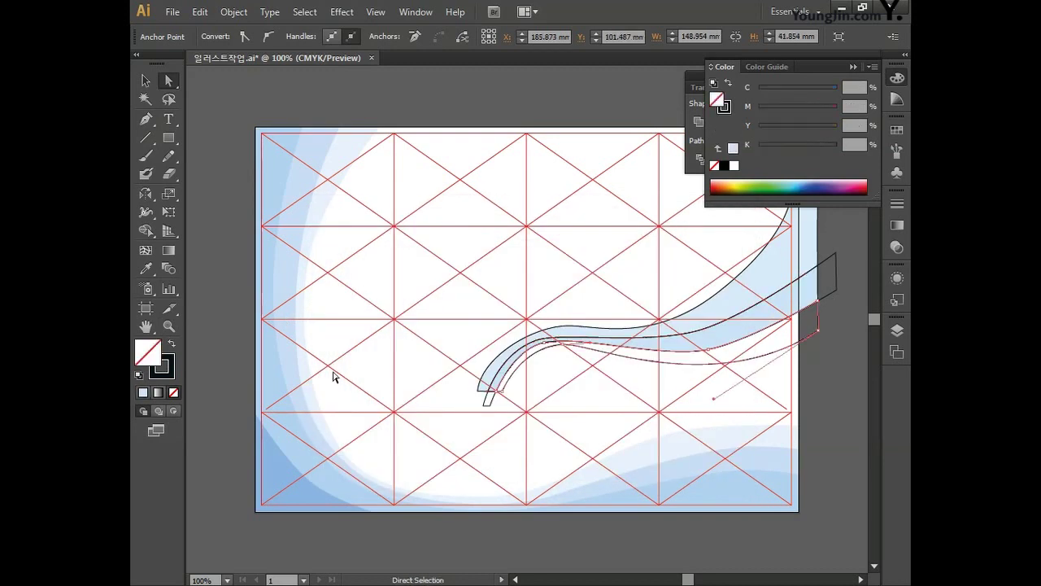
double_click(168, 358)
click(699, 384)
text(29)
key(Tab)
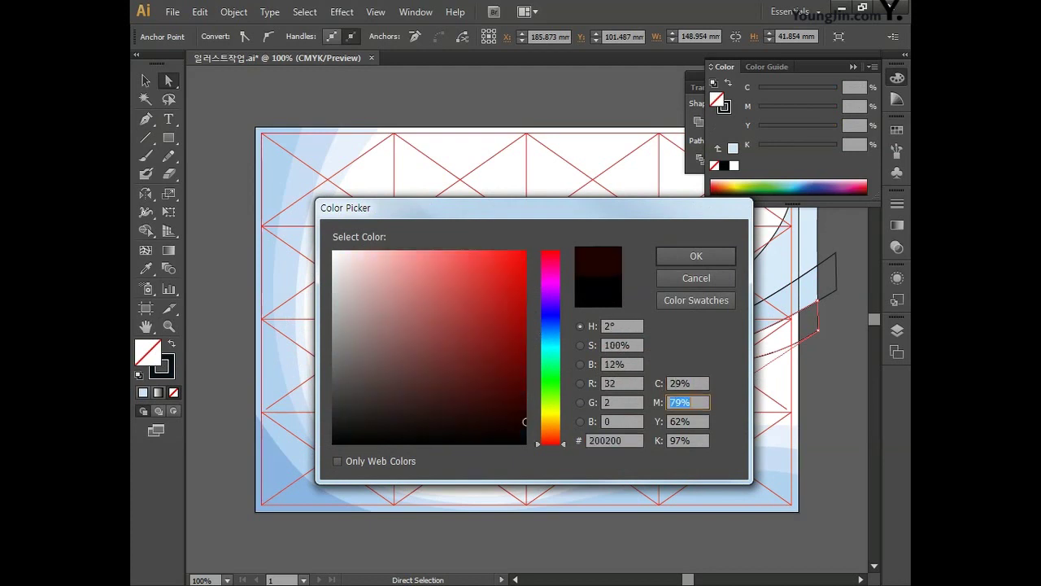
text(5)
key(Tab)
text(0)
key(Tab)
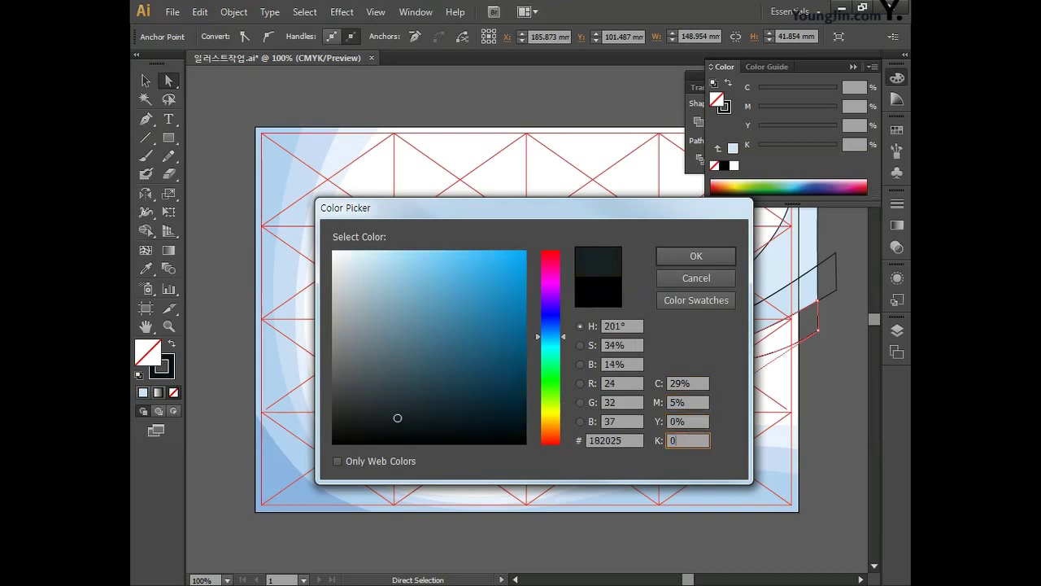
text(0)
key(Return)
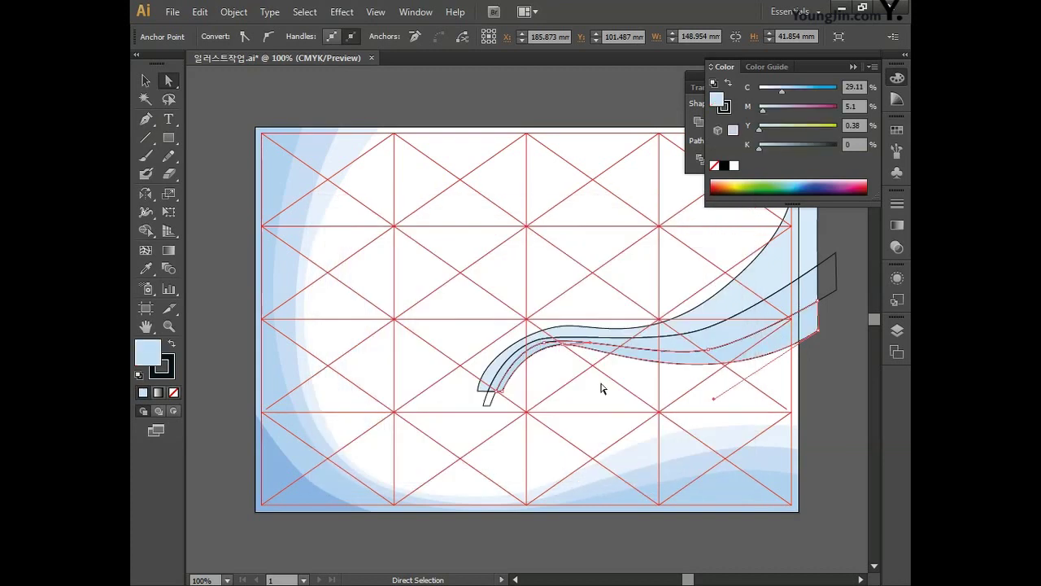
Remove the stroke from the whole divided ribbon group, then close the floating panels and clear the selection.
click(144, 77)
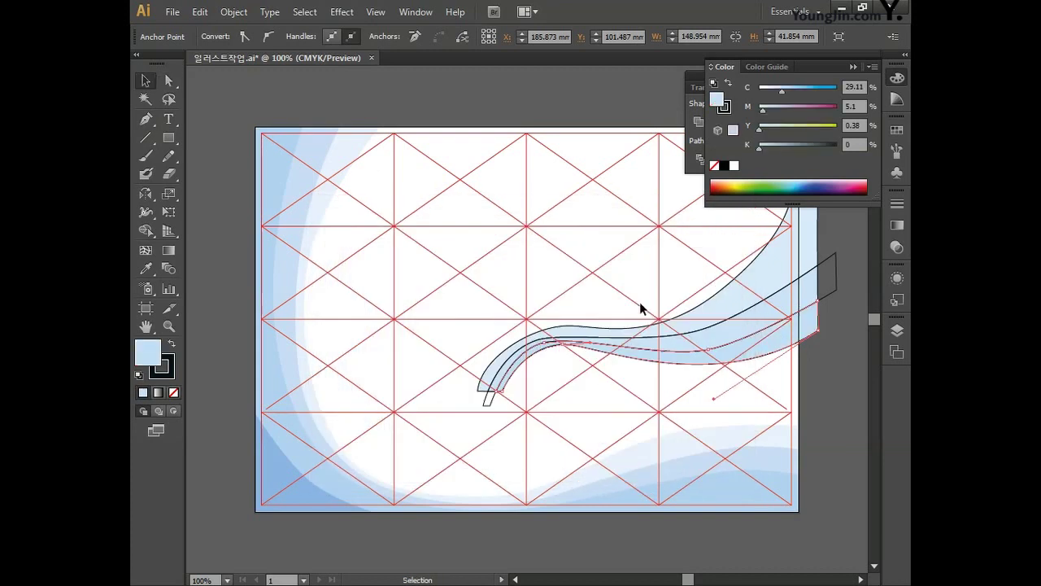
click(840, 375)
click(809, 234)
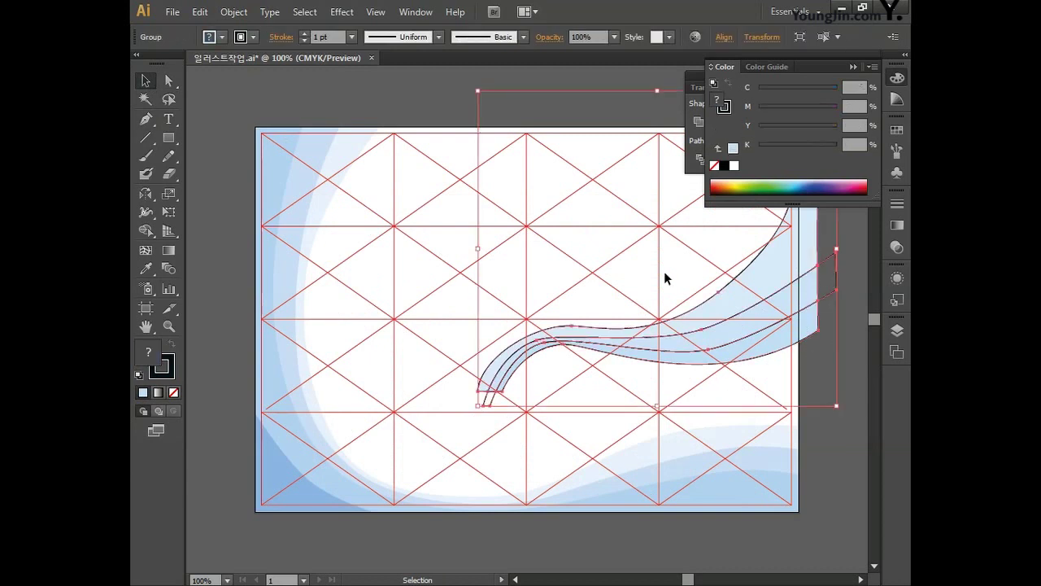
click(173, 392)
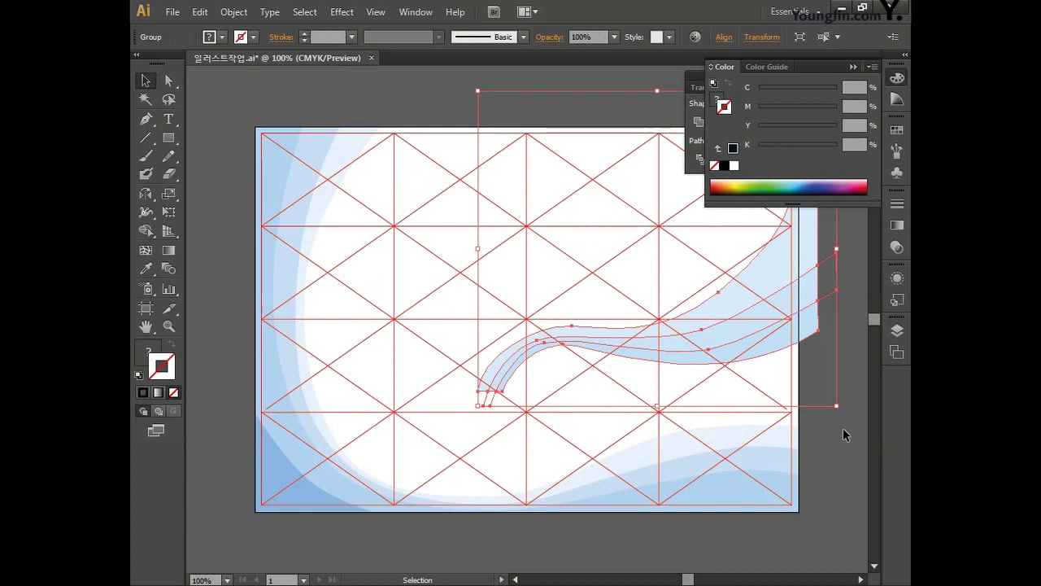
click(893, 75)
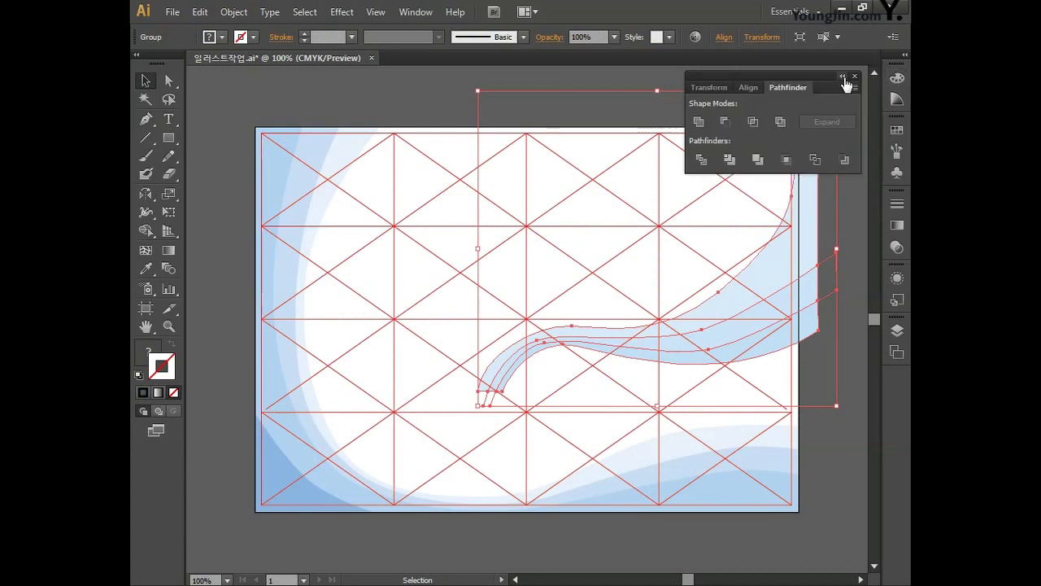
click(855, 75)
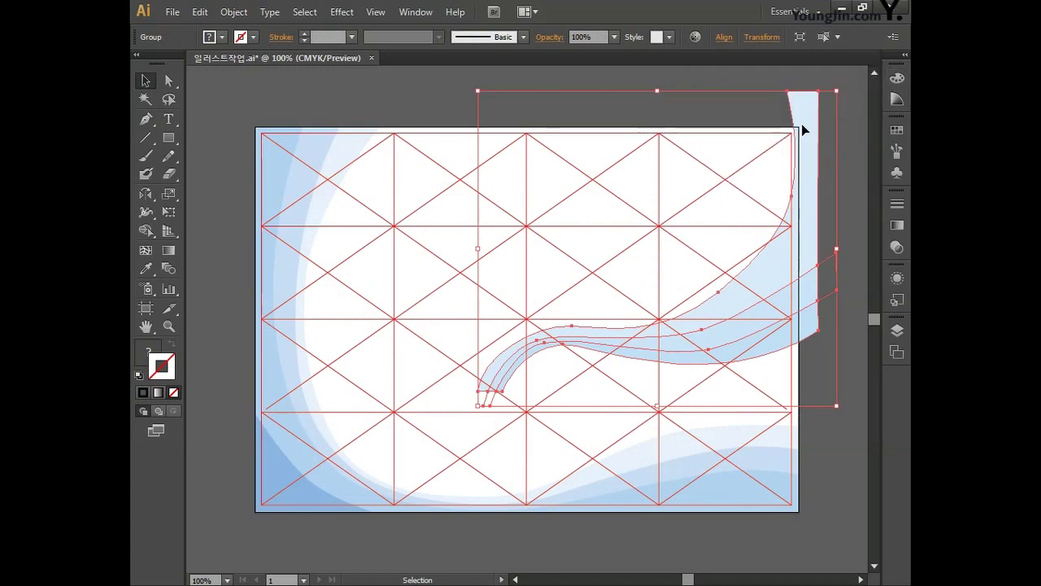
click(665, 109)
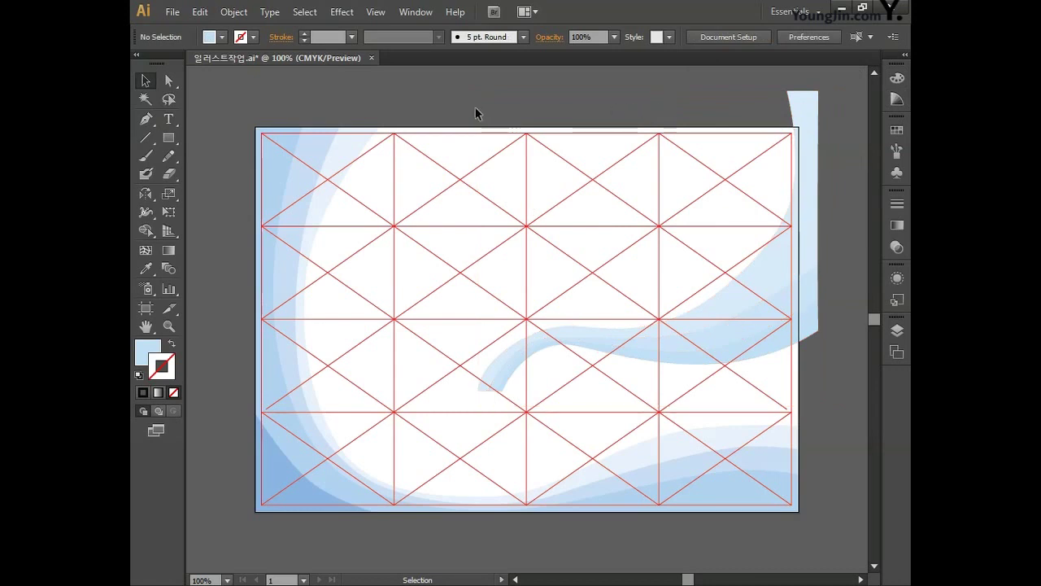
With Smart Guides on, draw a rectangle without fill around the ribbon, aligned to the artboard's top and right edges.
click(179, 137)
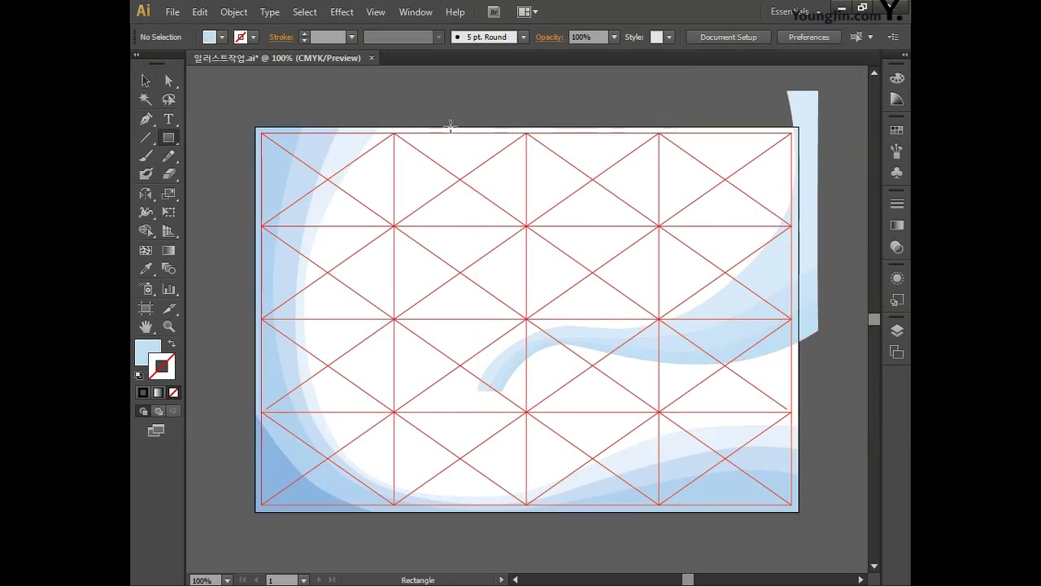
click(376, 12)
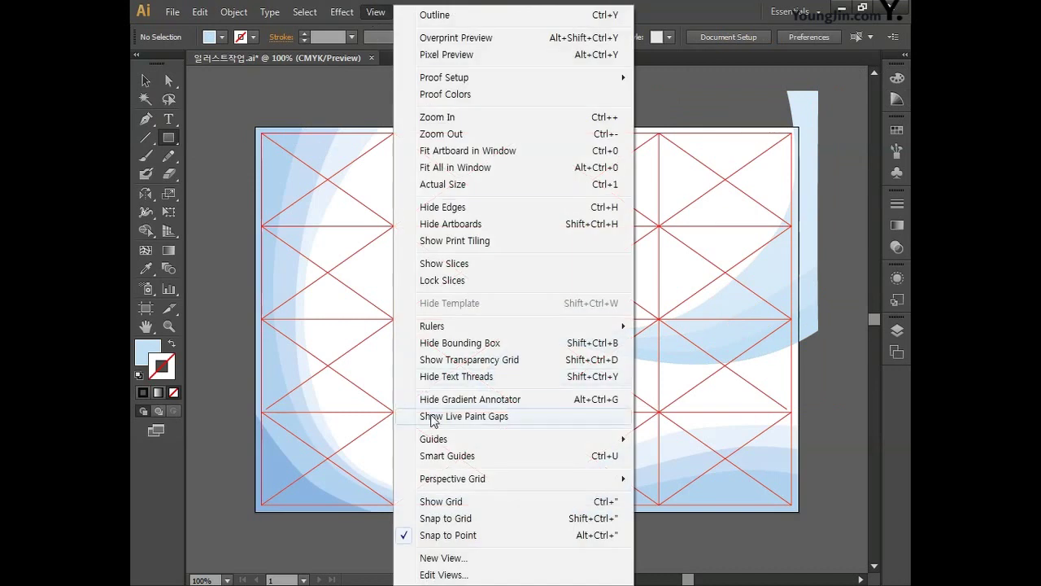
click(439, 455)
drag(460, 128, 800, 397)
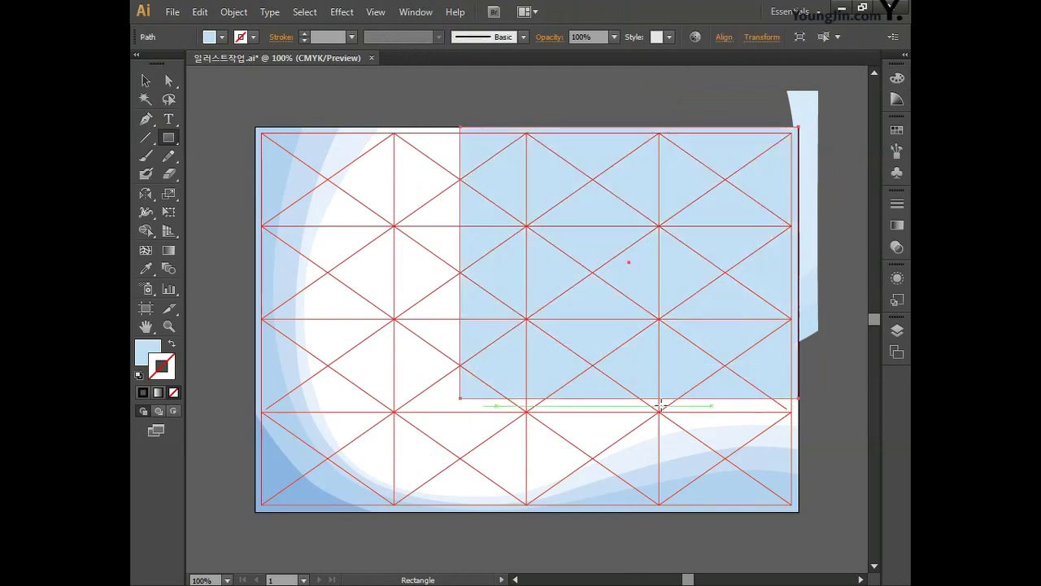
click(148, 354)
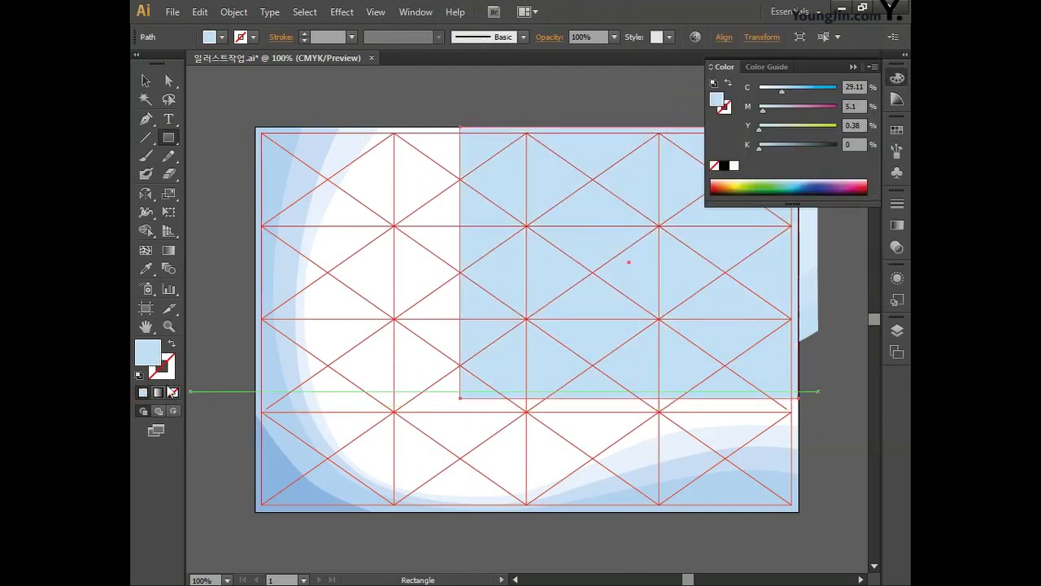
click(174, 392)
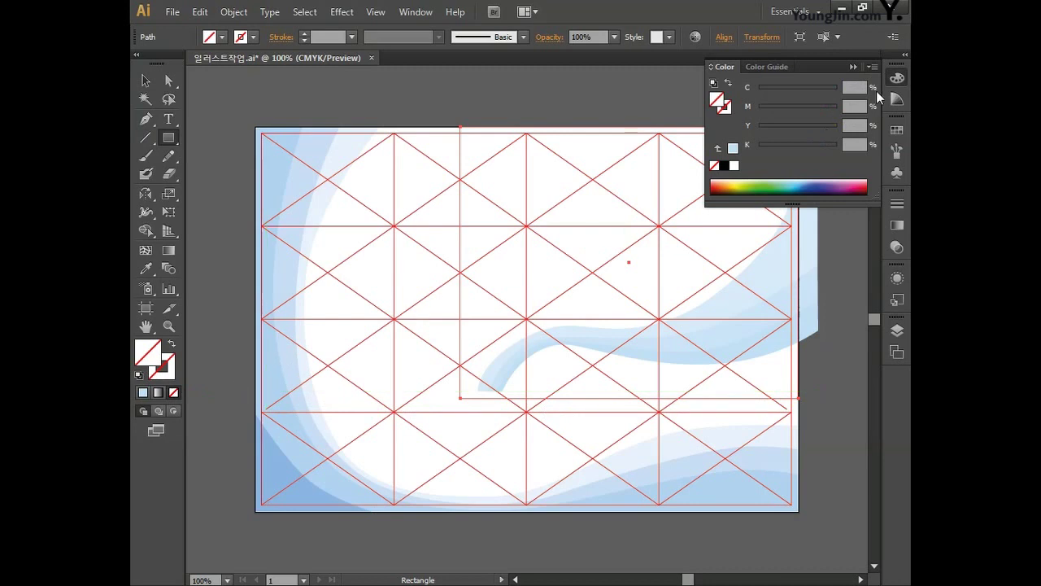
click(898, 78)
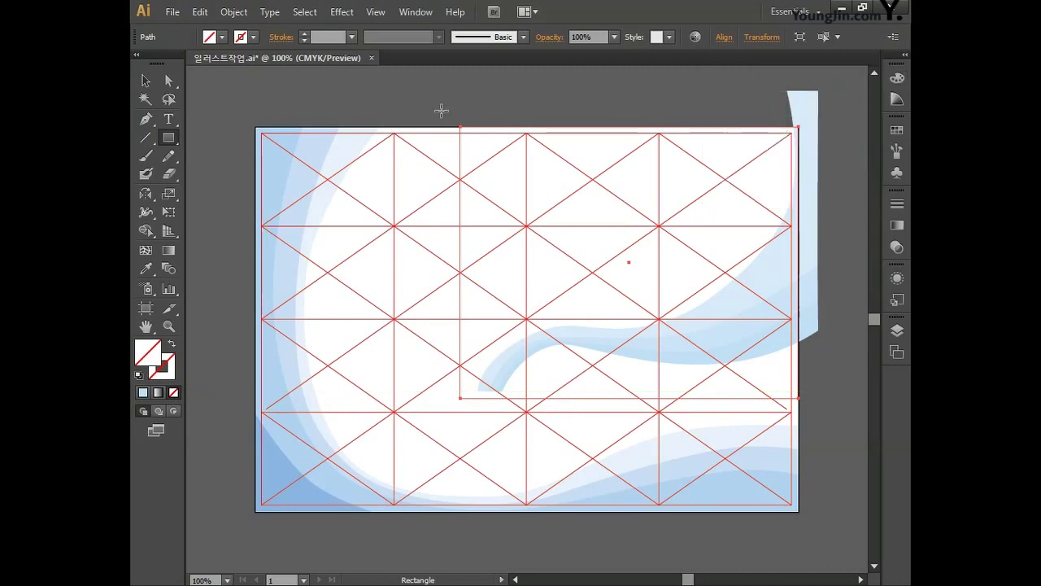
click(146, 81)
click(504, 79)
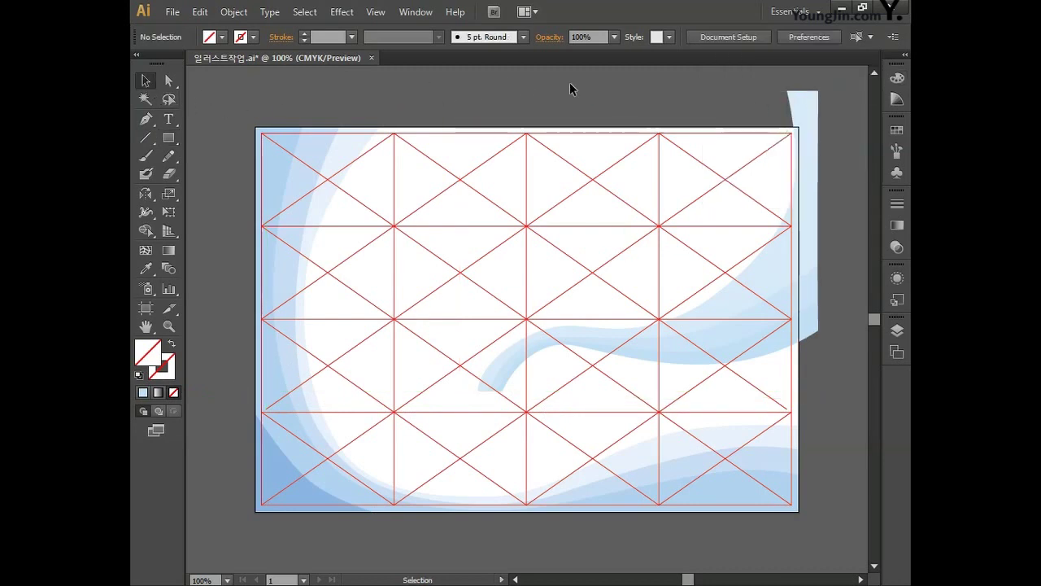
Select the ribbon together with the unfilled rectangle and trim the overhang using the Pathfinder Crop operation.
drag(625, 106, 832, 370)
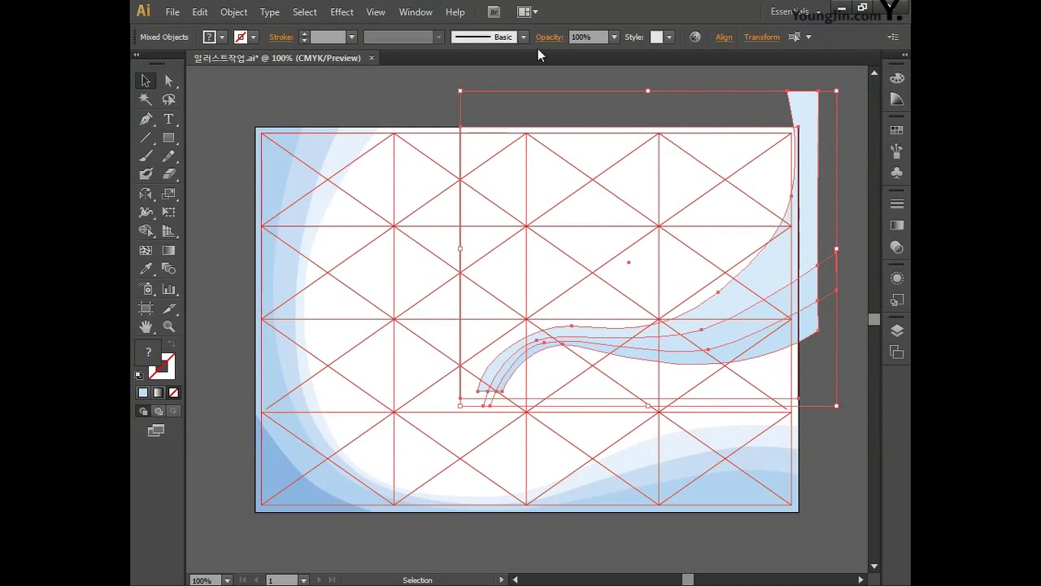
click(410, 16)
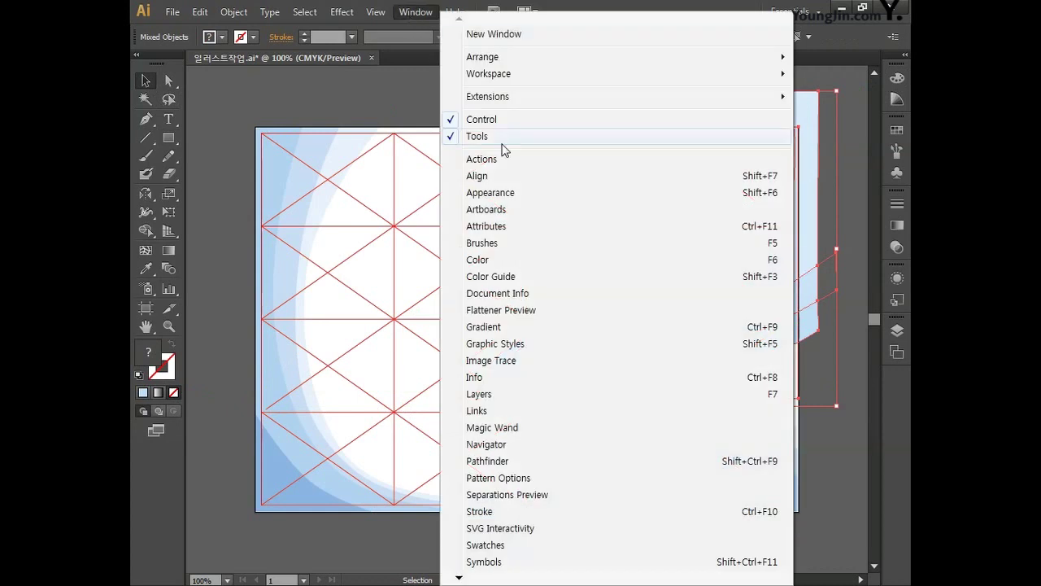
click(505, 461)
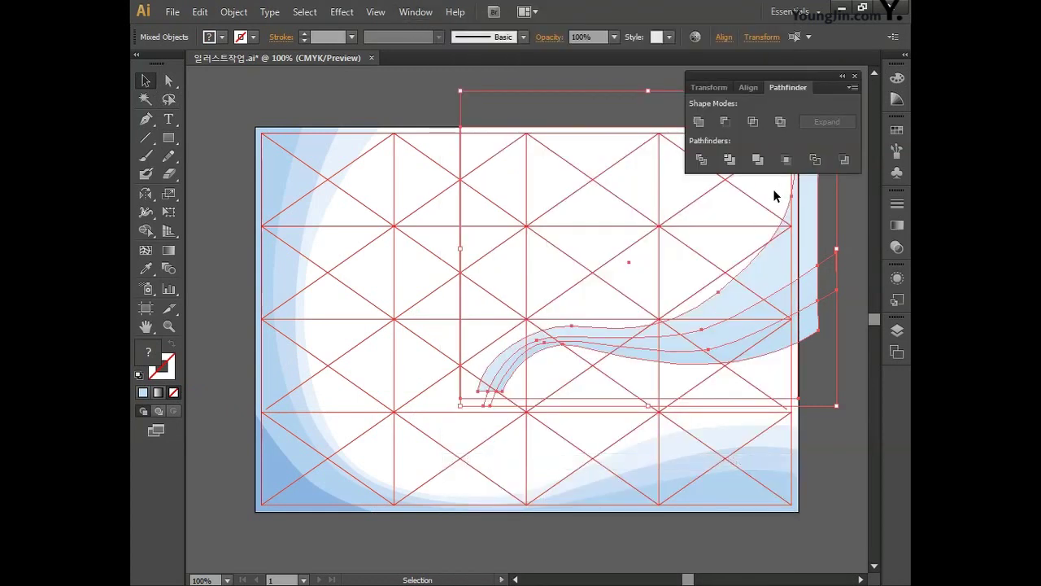
click(786, 160)
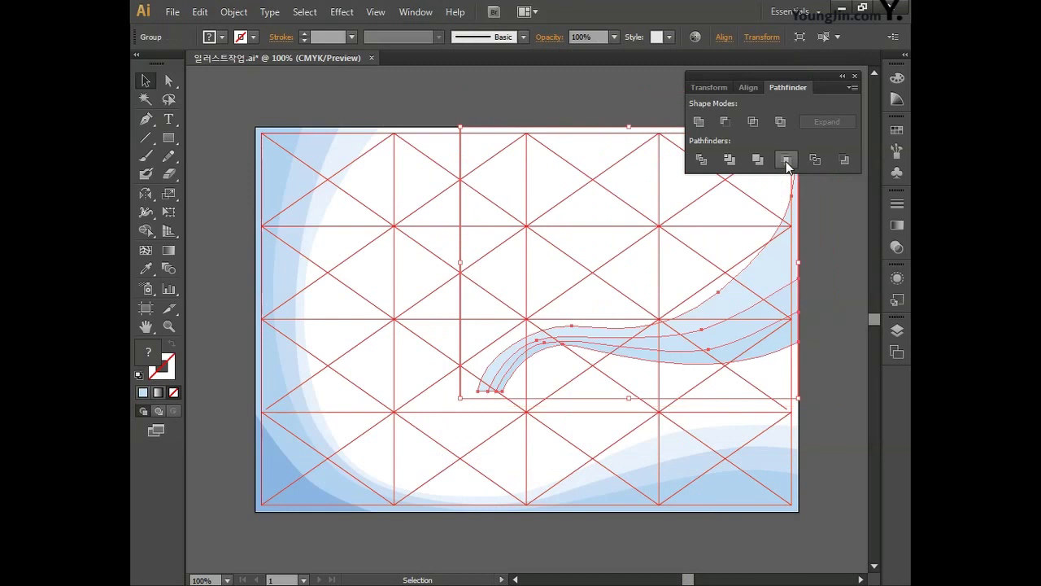
click(828, 232)
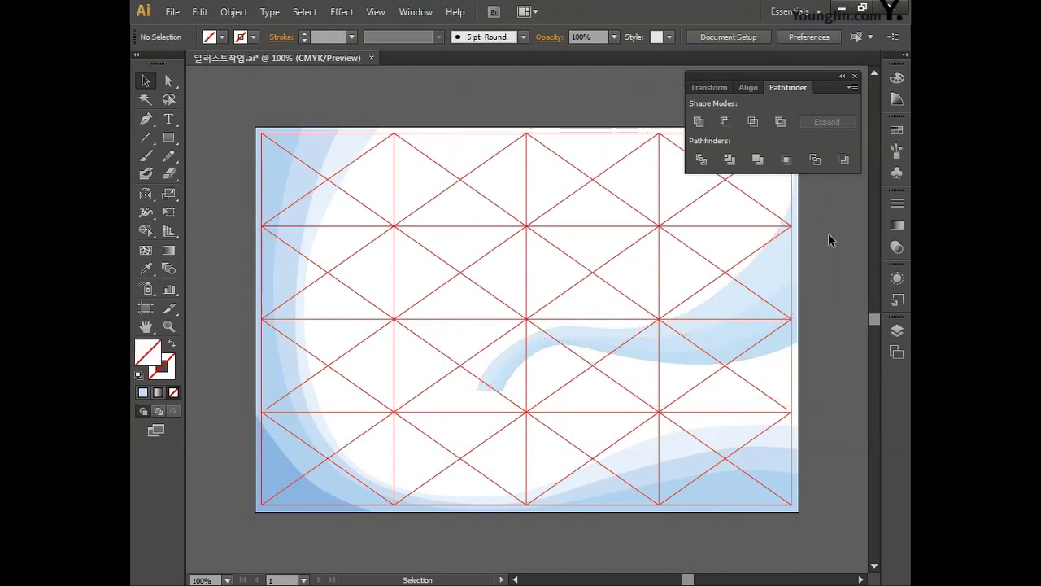
click(854, 77)
Select the unfilled leftover path around the cropped ribbon, clear the selection, and save the document.
click(168, 82)
drag(433, 107, 544, 221)
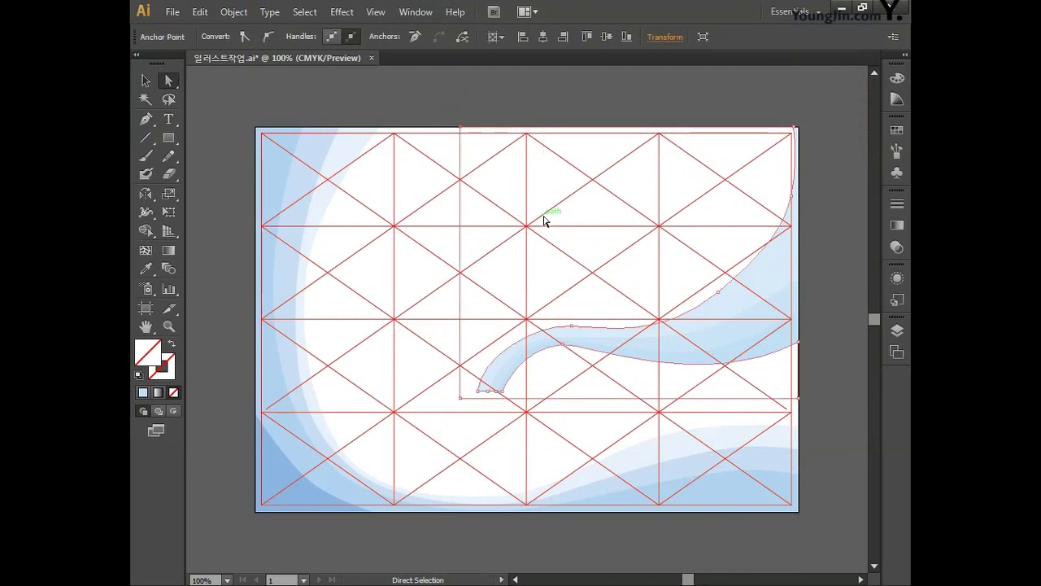
click(544, 221)
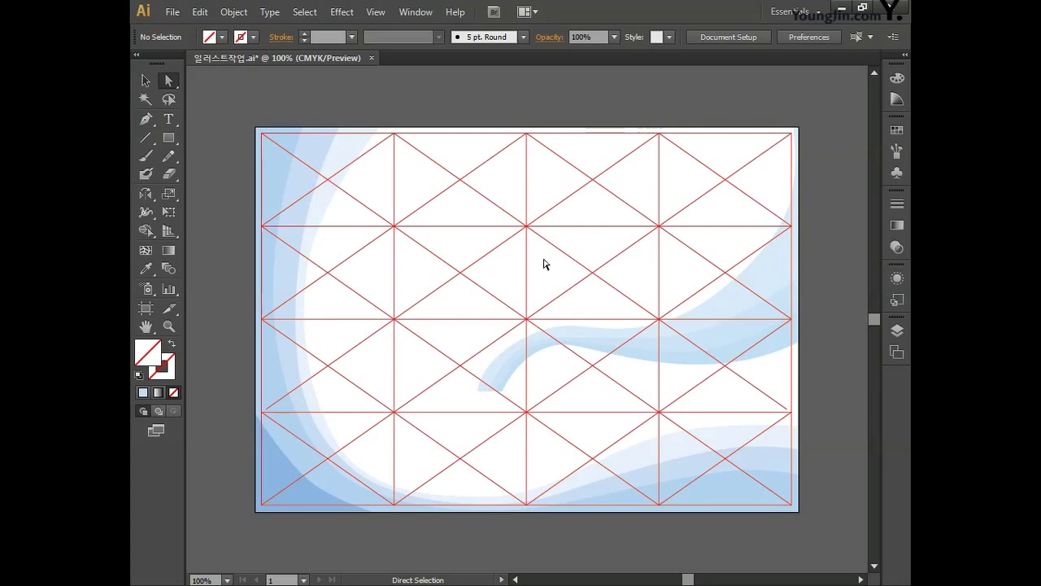
click(172, 11)
click(209, 136)
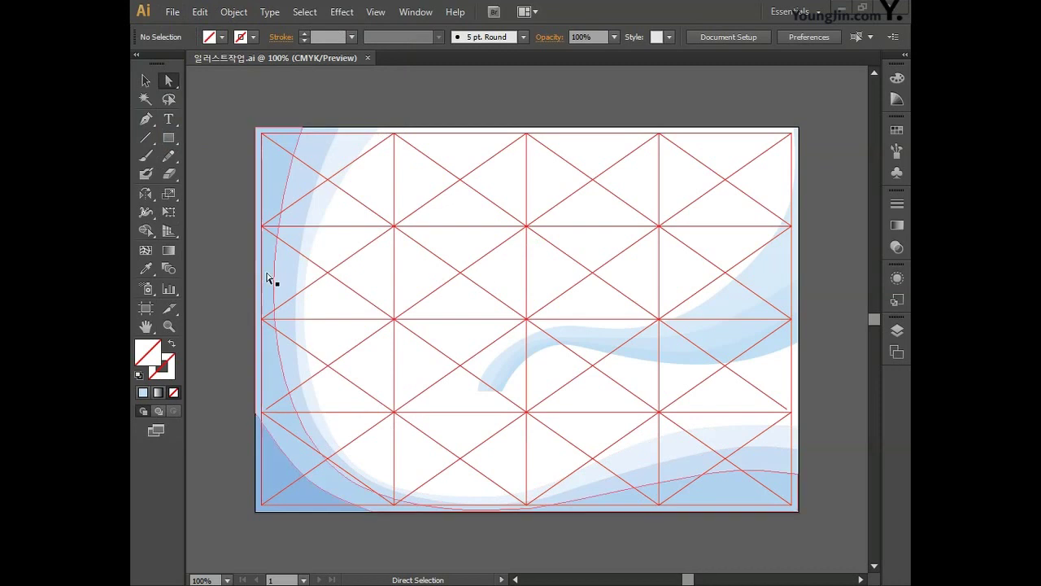
Bring an empty canvas area beside the artboard into view and turn on Overprint Preview.
click(146, 80)
drag(233, 269, 692, 277)
drag(440, 280, 470, 277)
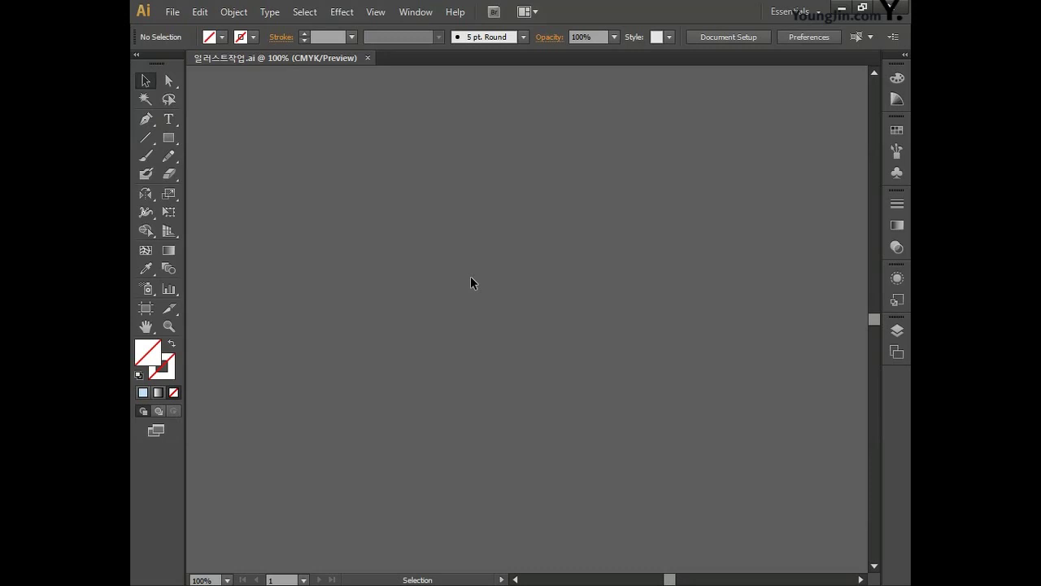
click(376, 11)
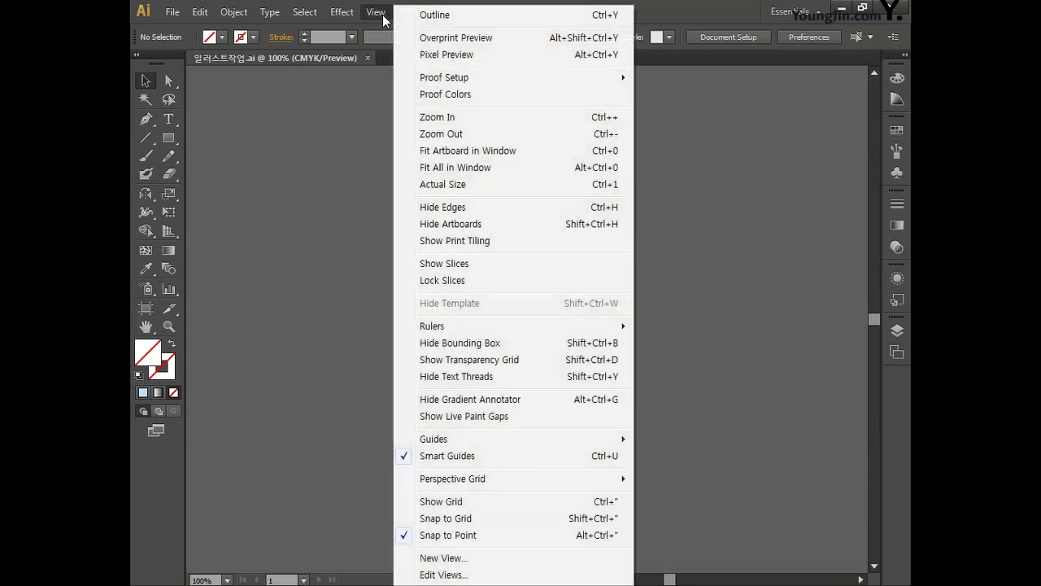
click(439, 37)
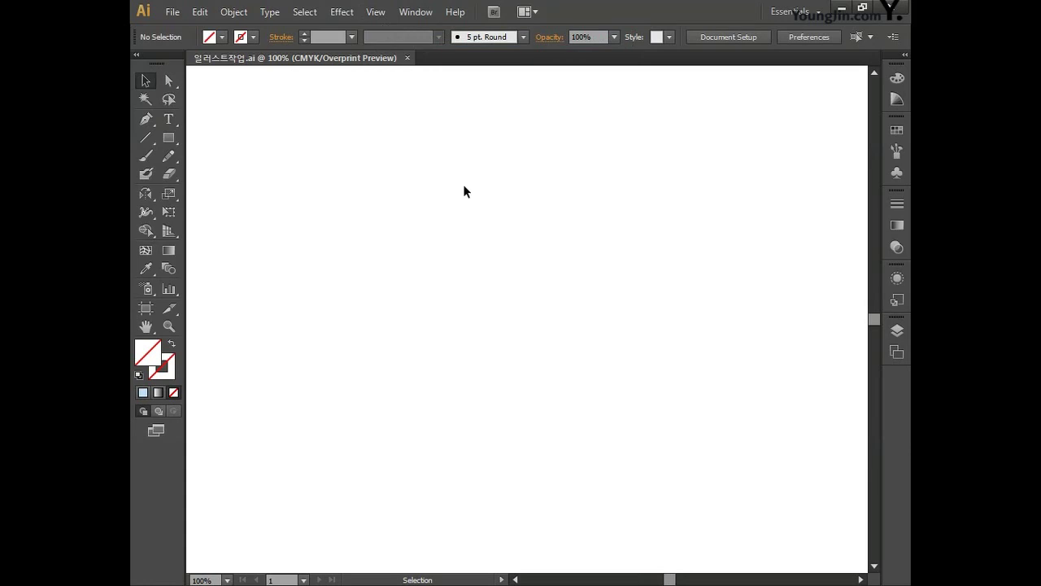
Show the rulers and place a horizontal guide at about Y 87 mm and a vertical guide at about X -205 mm.
click(376, 11)
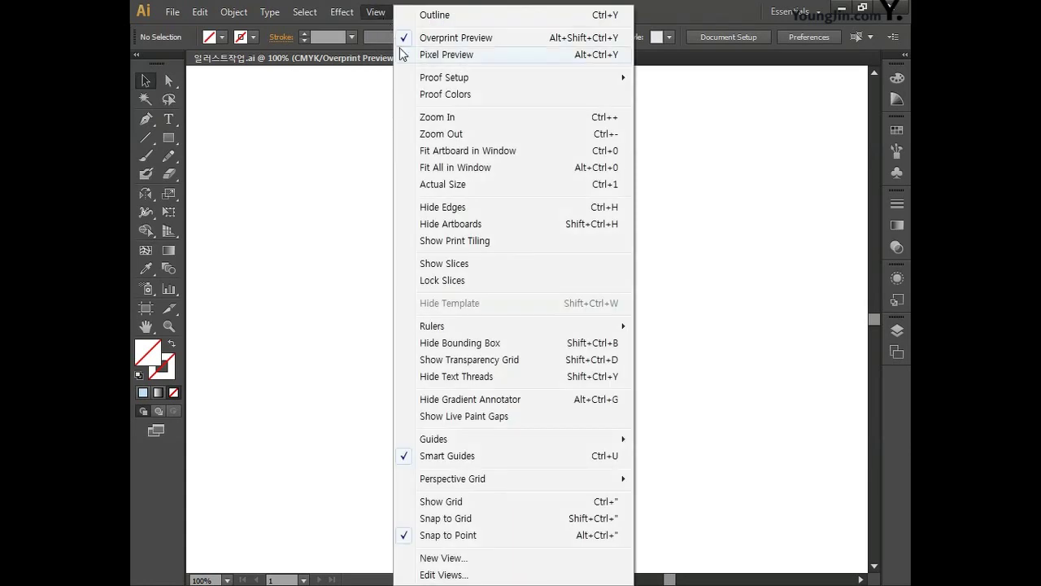
mouse_move(548, 329)
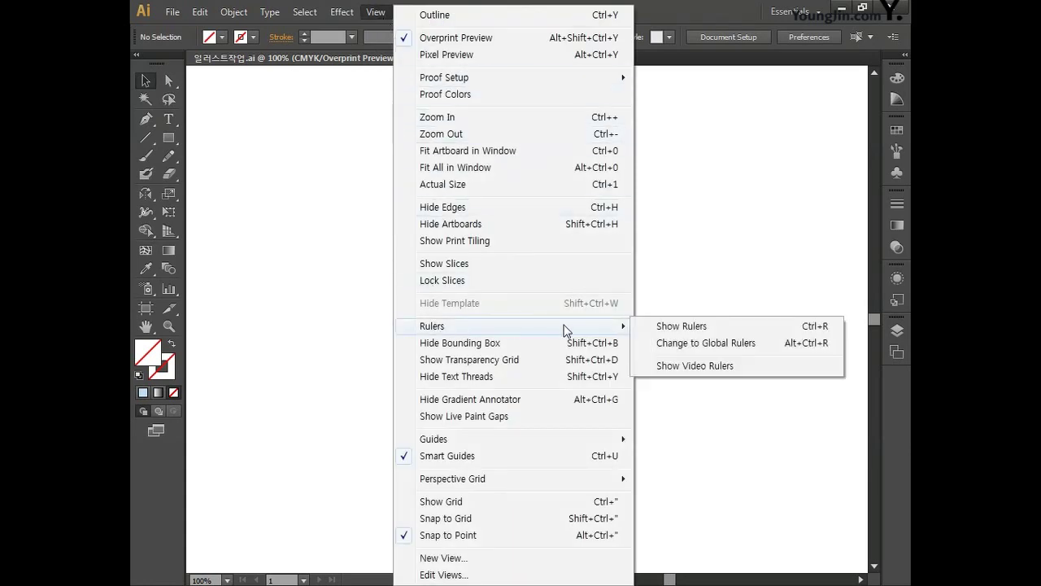
click(681, 326)
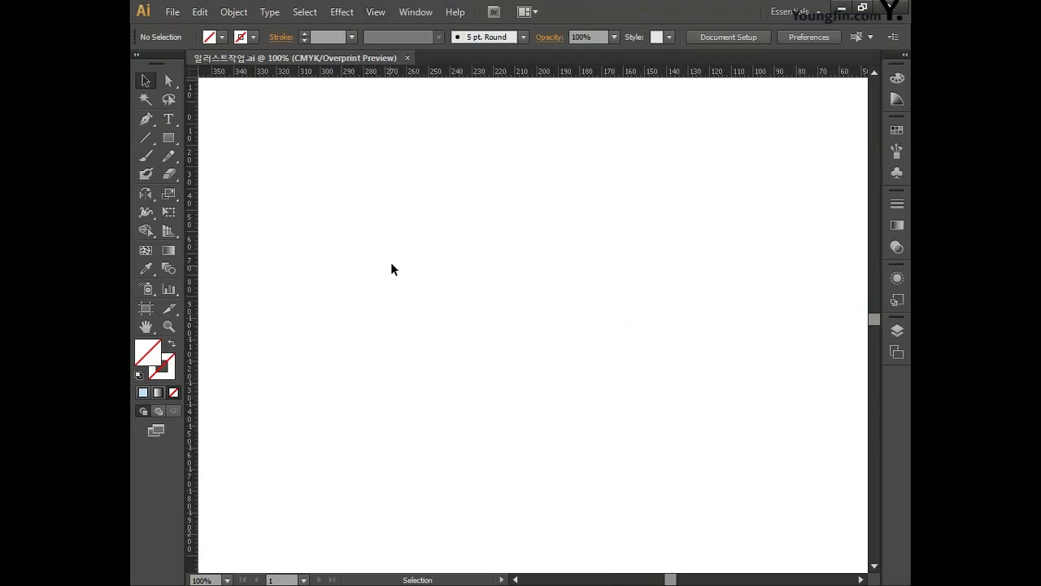
drag(499, 75, 500, 310)
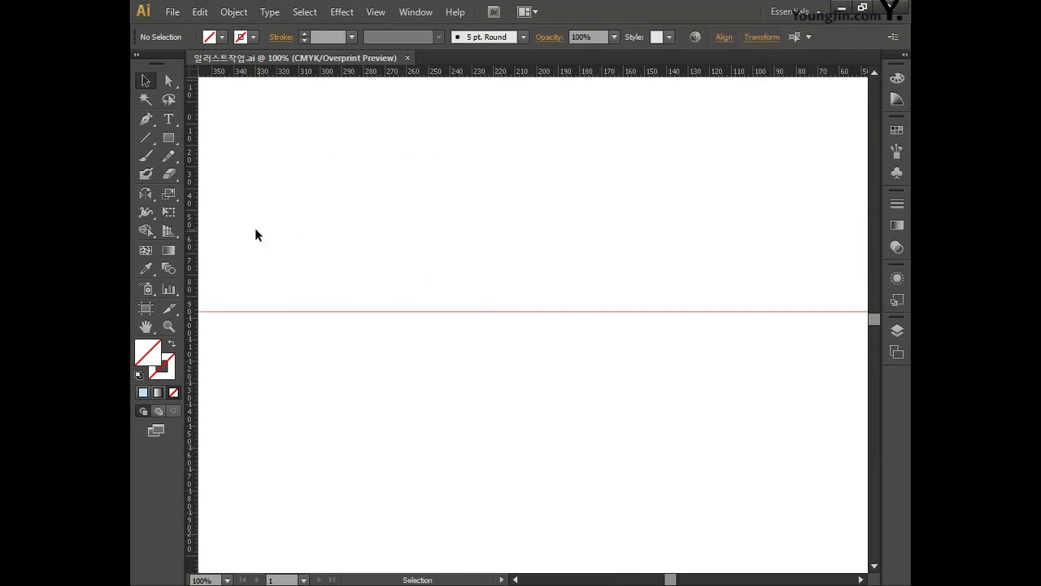
drag(194, 233, 526, 265)
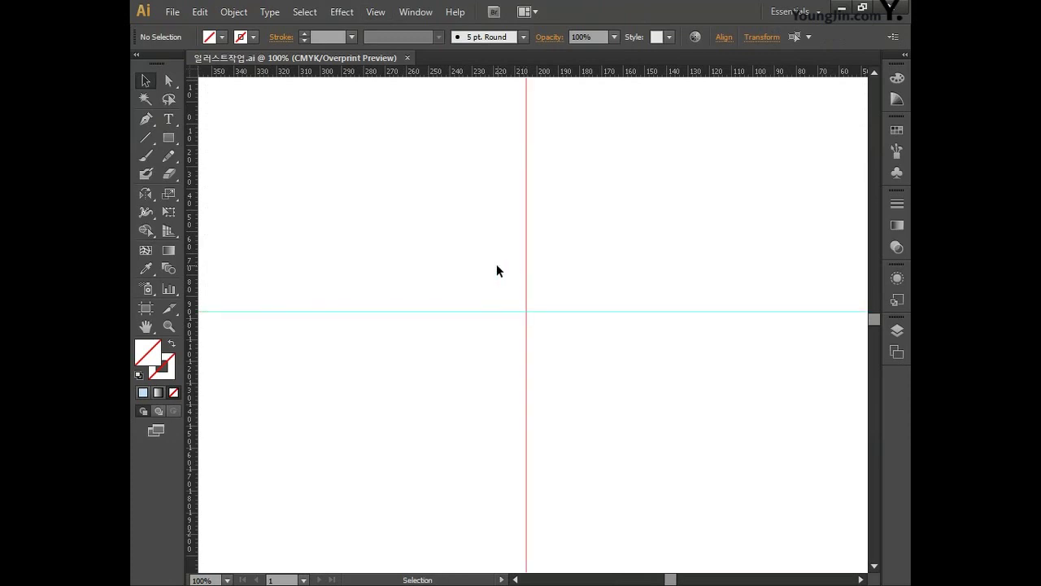
Draw a circle about 140 mm in diameter with the Ellipse tool, centred on the intersection of the two guides.
click(171, 139)
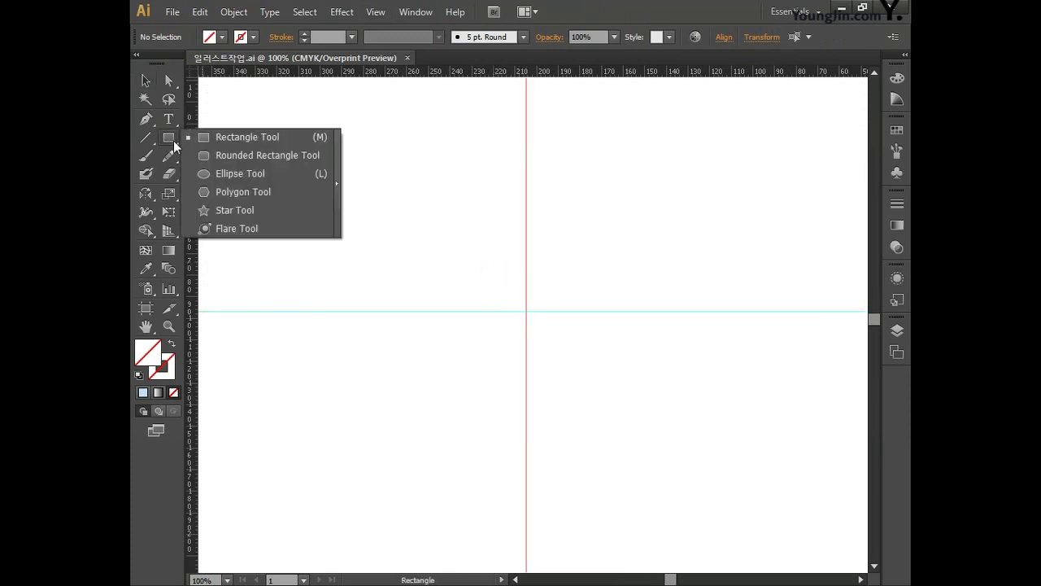
click(228, 173)
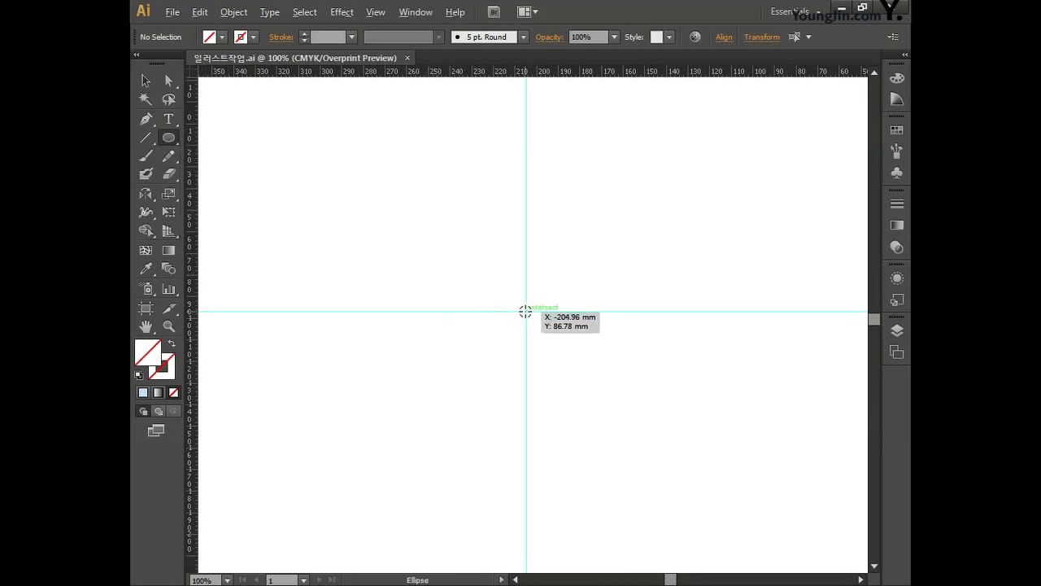
drag(526, 311, 676, 160)
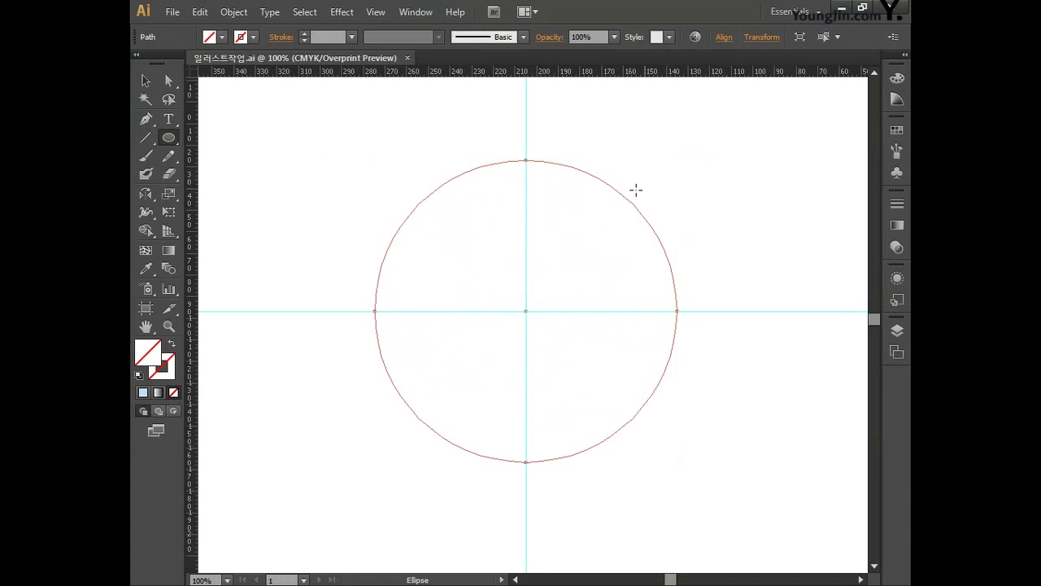
Fill the circle with a medium blue chosen in the Color Picker.
double_click(150, 358)
click(418, 330)
click(480, 311)
click(680, 257)
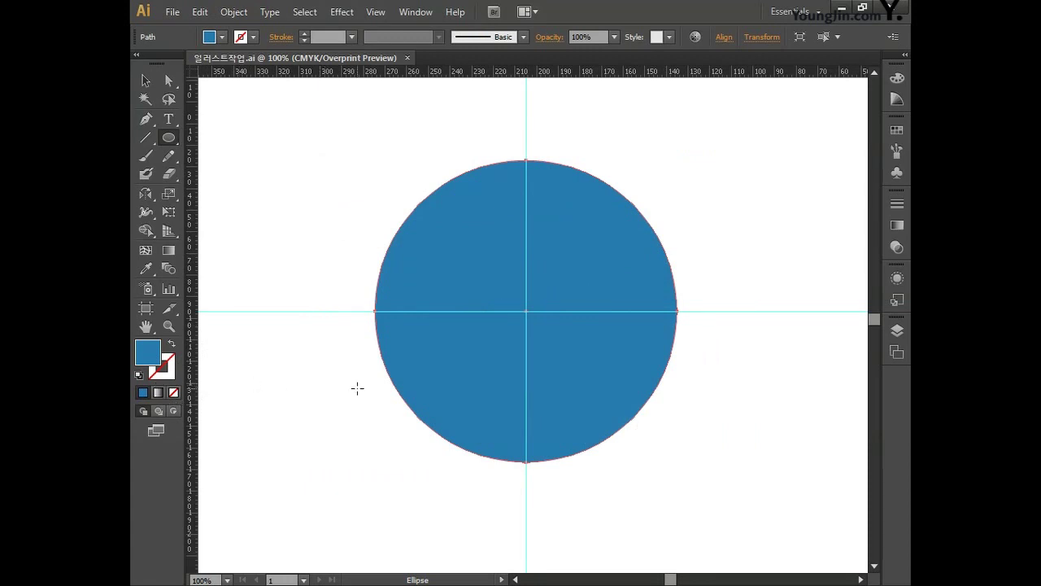
Select the blue circle together with both guides and lock them.
key(v)
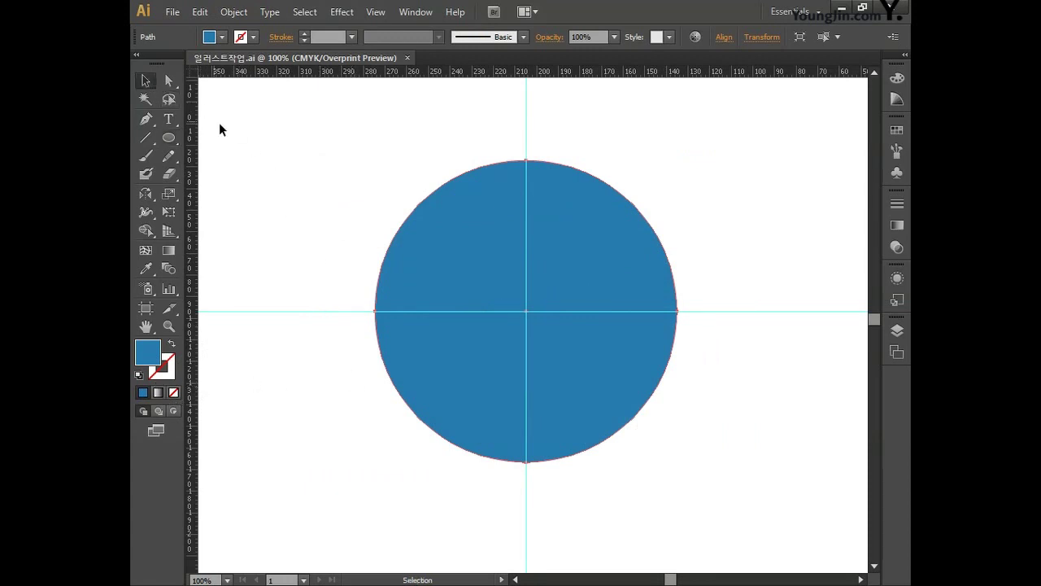
drag(351, 153, 716, 504)
key(a)
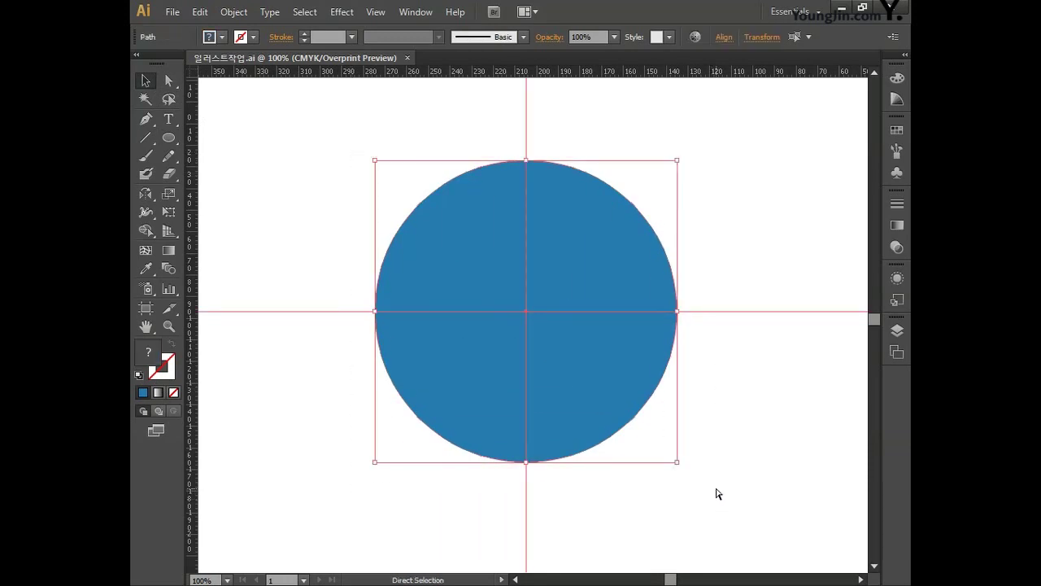
key(ctrl+shift+a)
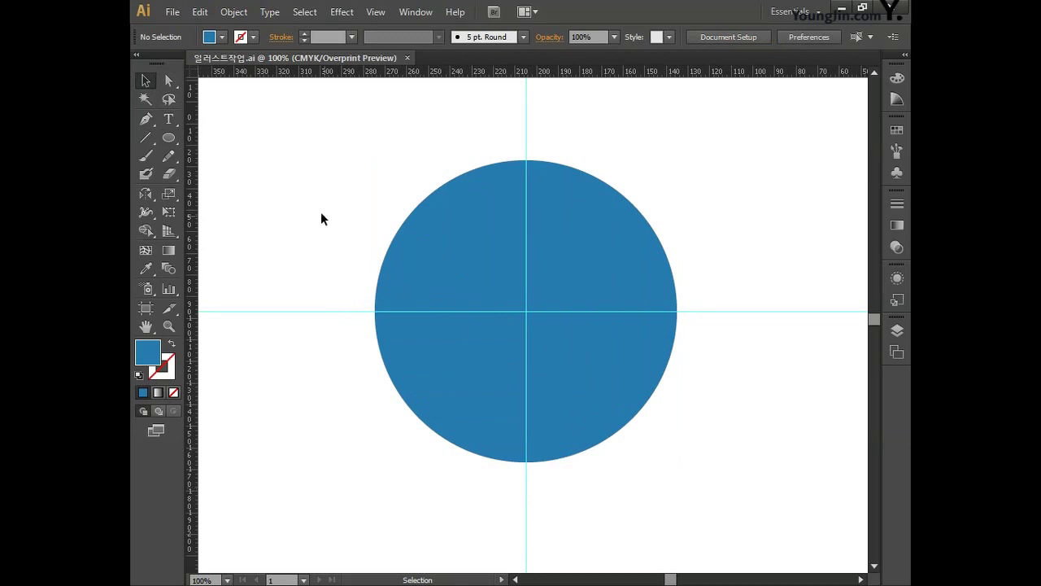
Prepare the Pen tool with no fill and a near-black stroke of #010507.
click(148, 120)
click(174, 392)
double_click(170, 374)
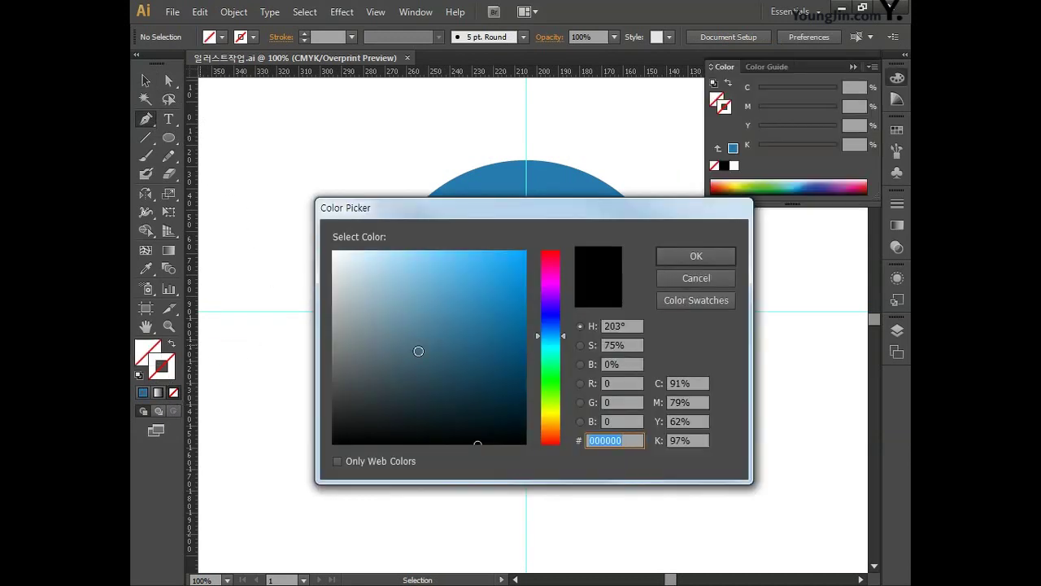
drag(473, 326, 501, 438)
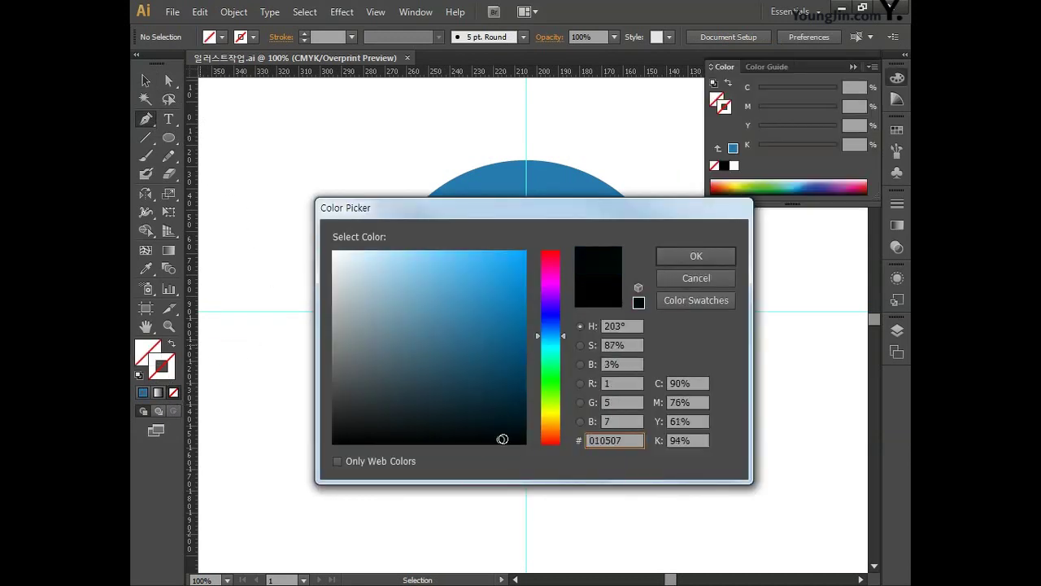
click(674, 257)
click(898, 78)
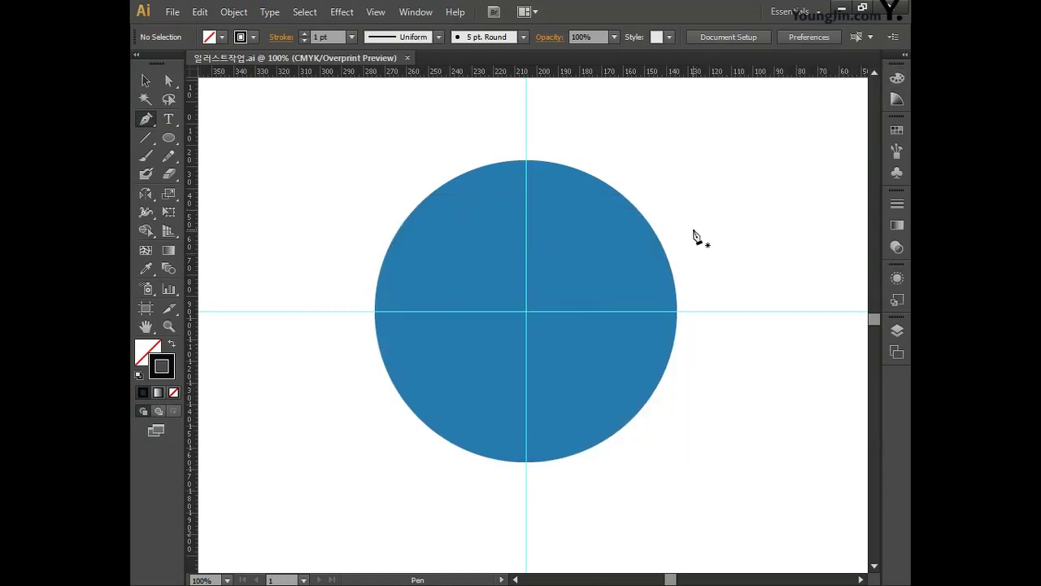
Draw a closed, straight-sided branching band across the circle with the Pen tool, extending its three ends beyond the circle's edge.
click(409, 175)
click(476, 198)
click(448, 255)
click(597, 235)
click(697, 266)
click(716, 266)
click(707, 323)
click(579, 266)
click(575, 324)
click(496, 373)
click(504, 396)
click(569, 402)
click(557, 440)
click(595, 478)
click(437, 462)
click(486, 438)
click(439, 369)
click(536, 302)
click(410, 202)
click(385, 192)
click(409, 175)
Convert the band's corner points to smooth curves and reshape its upper-left arm into a flowing bend.
drag(476, 198, 491, 221)
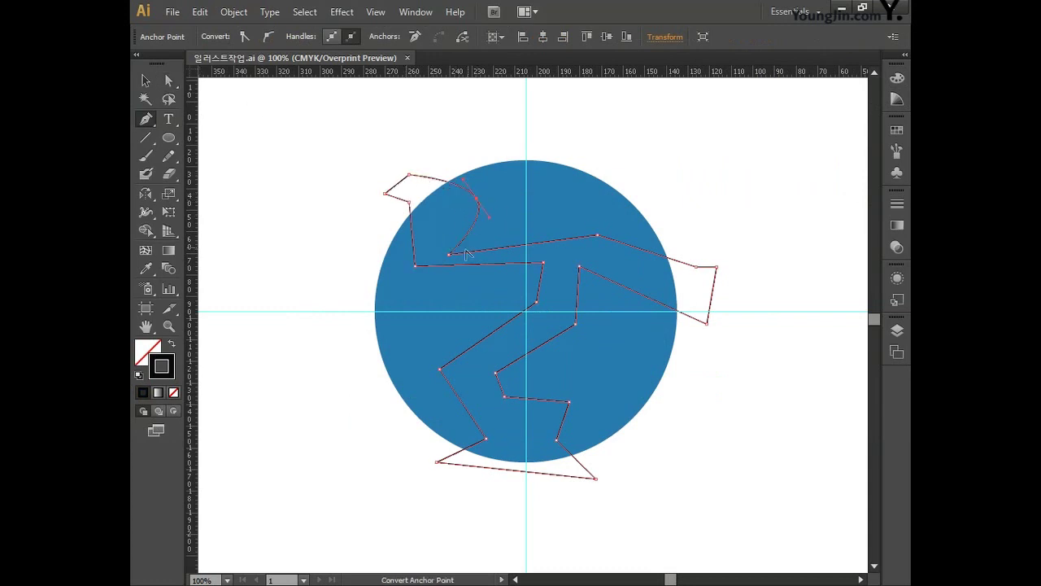
drag(577, 235, 701, 277)
drag(580, 266, 539, 317)
drag(440, 369, 440, 403)
drag(485, 438, 480, 451)
drag(505, 397, 515, 412)
drag(556, 440, 567, 458)
drag(575, 324, 565, 338)
drag(410, 175, 401, 174)
drag(448, 254, 385, 211)
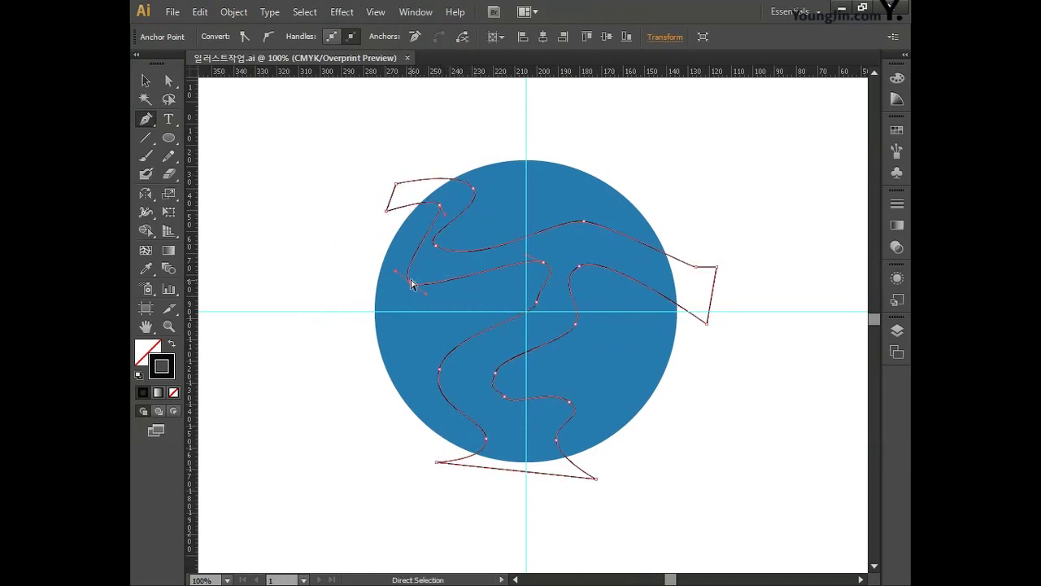
Refine the band's anchor points and handles along the right arm, central junction and lower branch for a smooth, river-like outline.
drag(539, 236, 514, 210)
drag(702, 272, 689, 295)
click(581, 269)
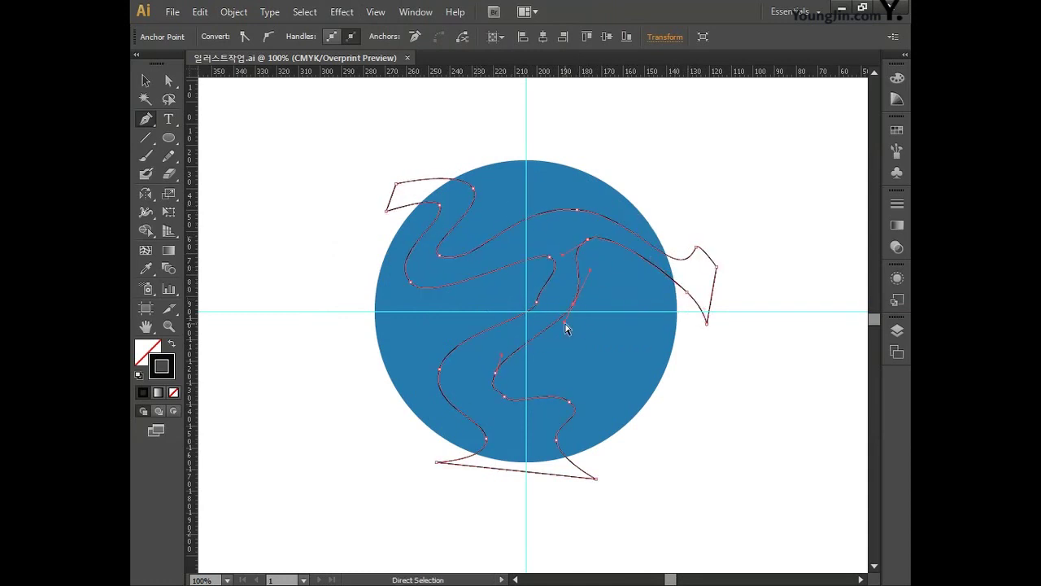
drag(551, 262, 445, 309)
drag(558, 284, 558, 284)
click(567, 261)
drag(581, 249, 560, 335)
drag(502, 396, 496, 389)
drag(537, 353, 566, 335)
drag(449, 418, 475, 390)
drag(596, 478, 607, 473)
drag(559, 439, 555, 432)
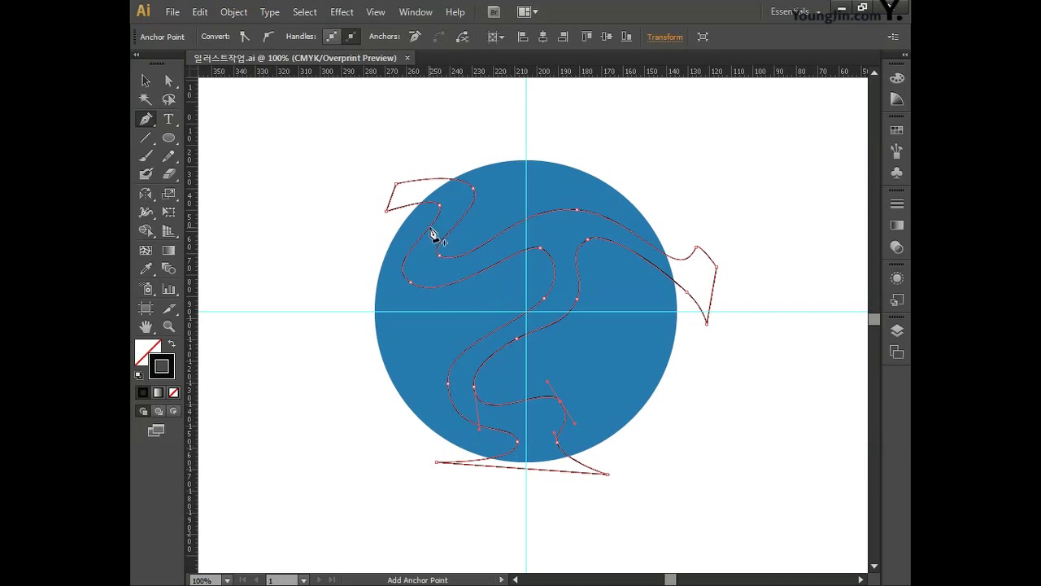
Unlock all locked objects, then clear the selection.
click(235, 13)
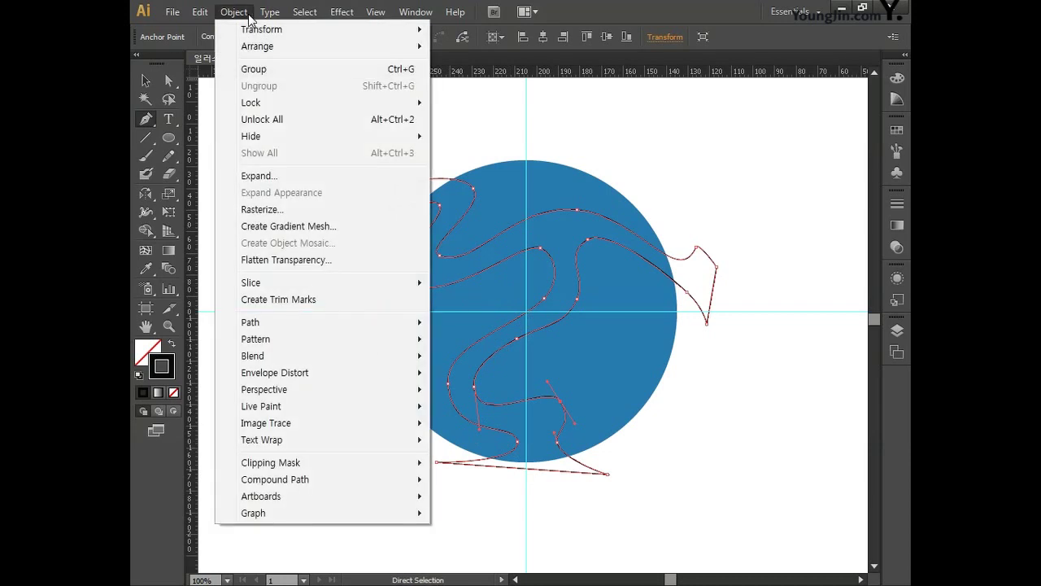
click(274, 120)
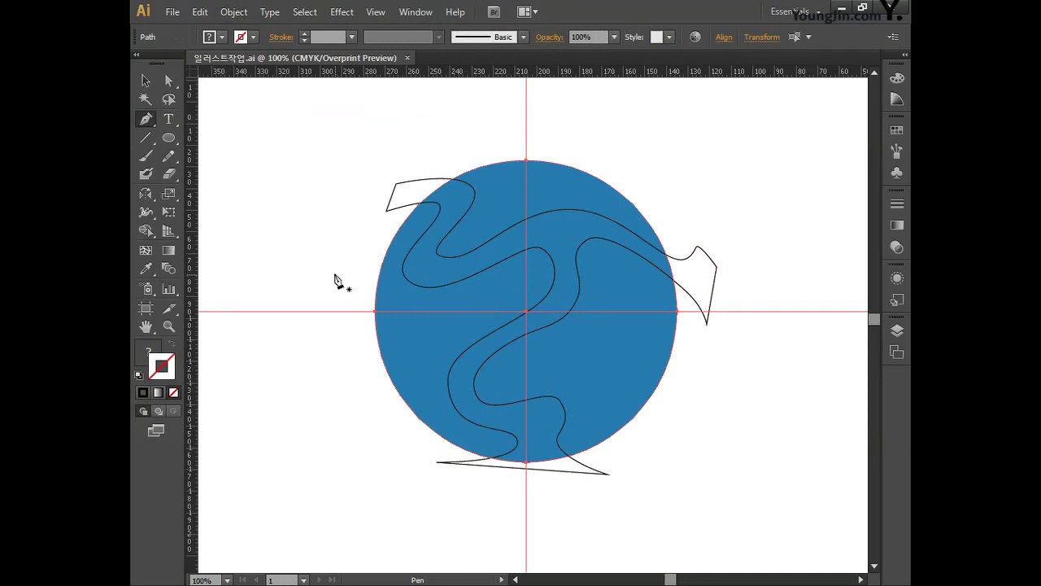
click(146, 83)
click(294, 193)
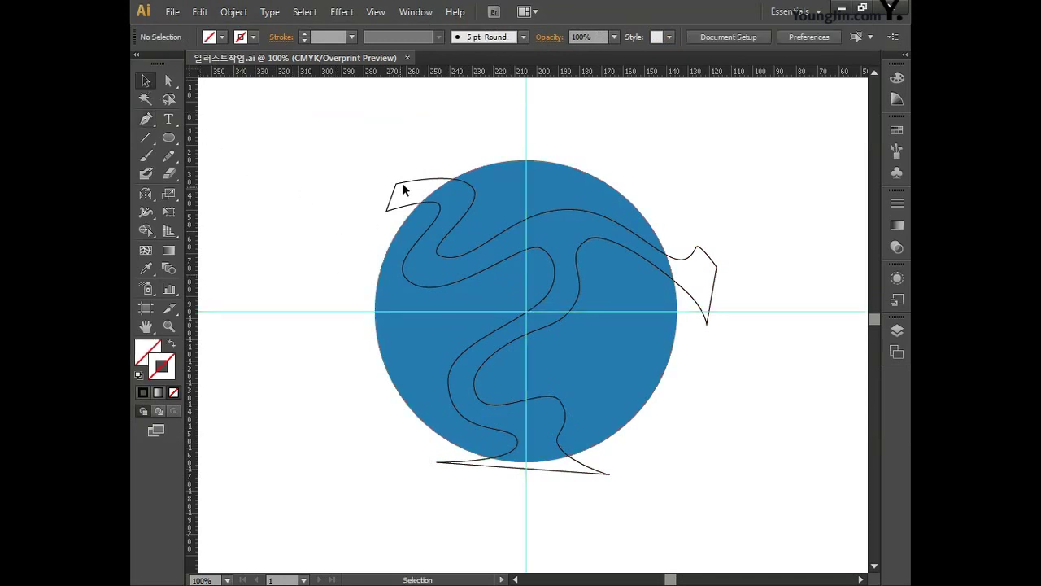
Select the circle and the band outline and cut the band out of the circle with Pathfinder's Minus Front.
drag(368, 155, 477, 281)
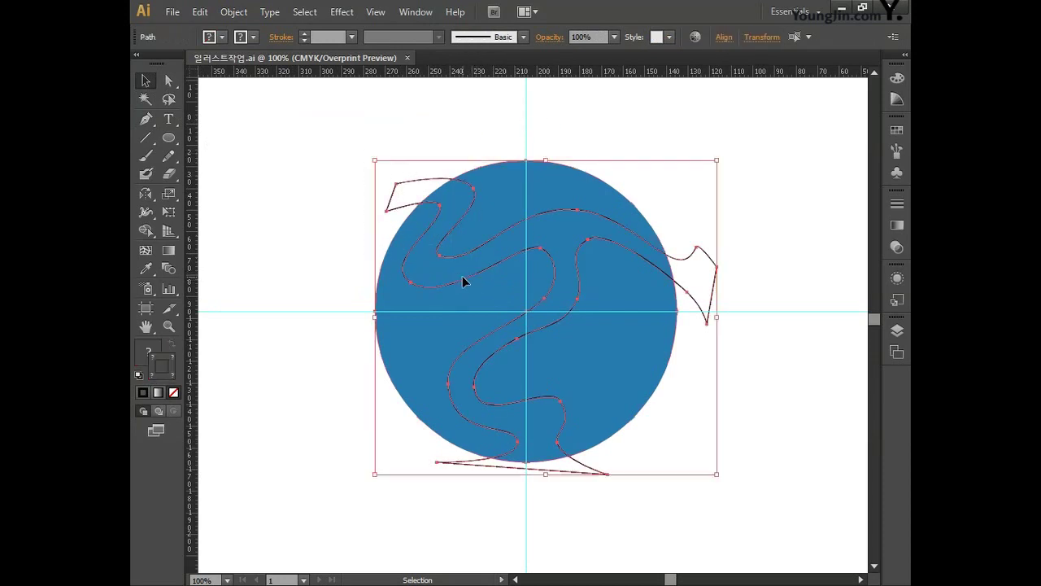
click(416, 12)
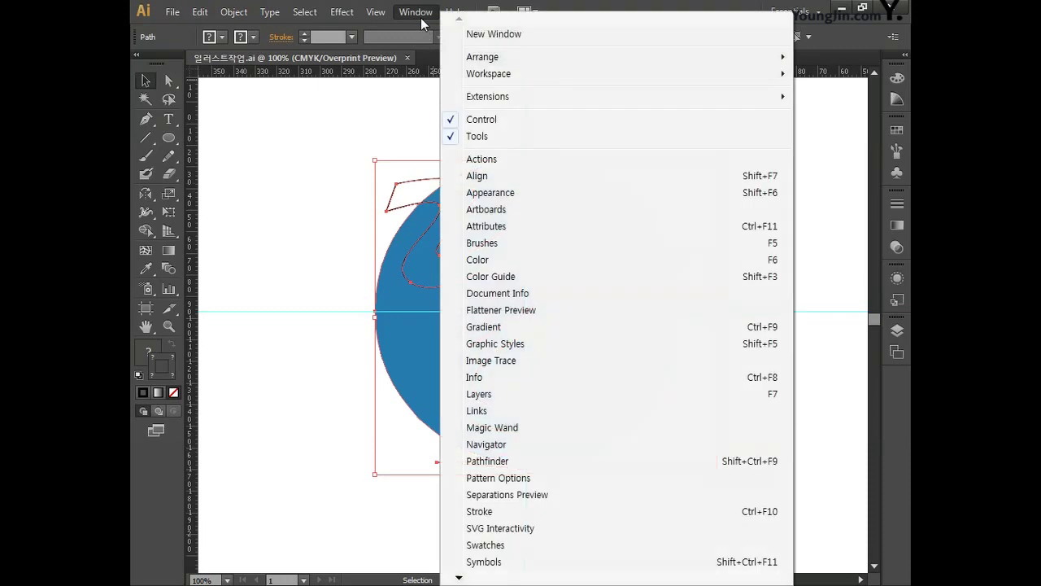
click(487, 461)
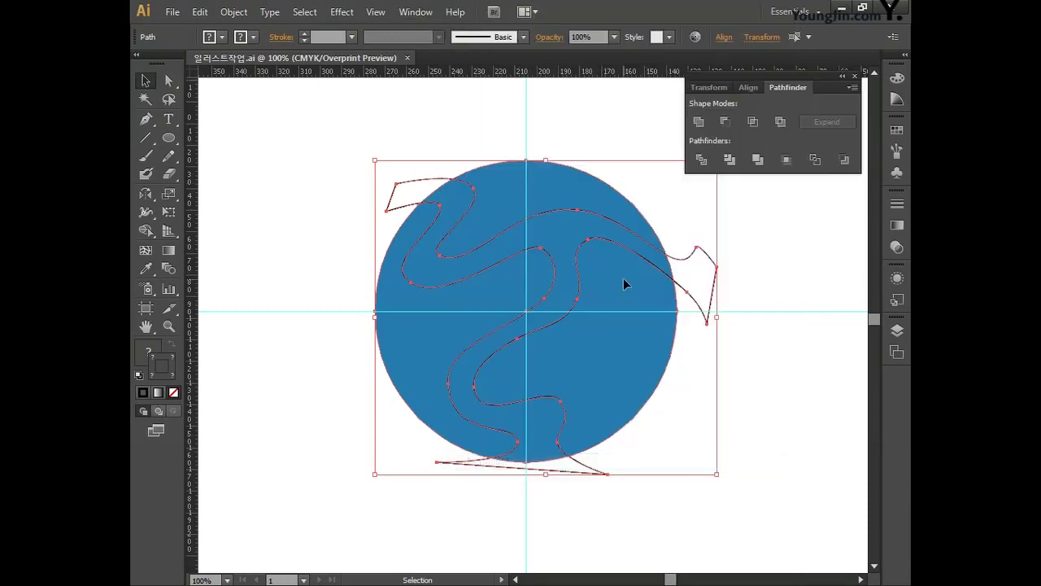
click(725, 123)
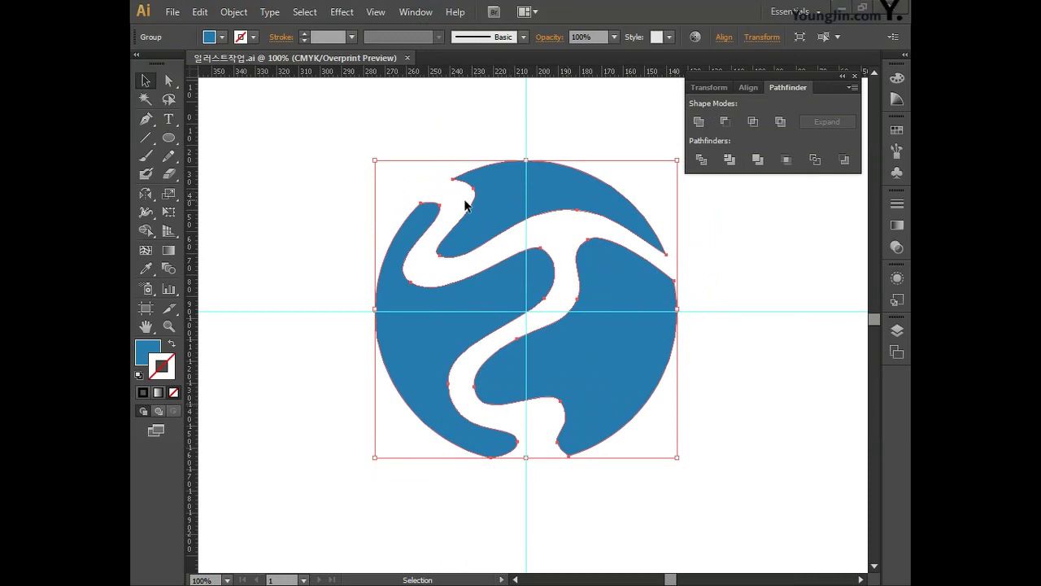
click(339, 215)
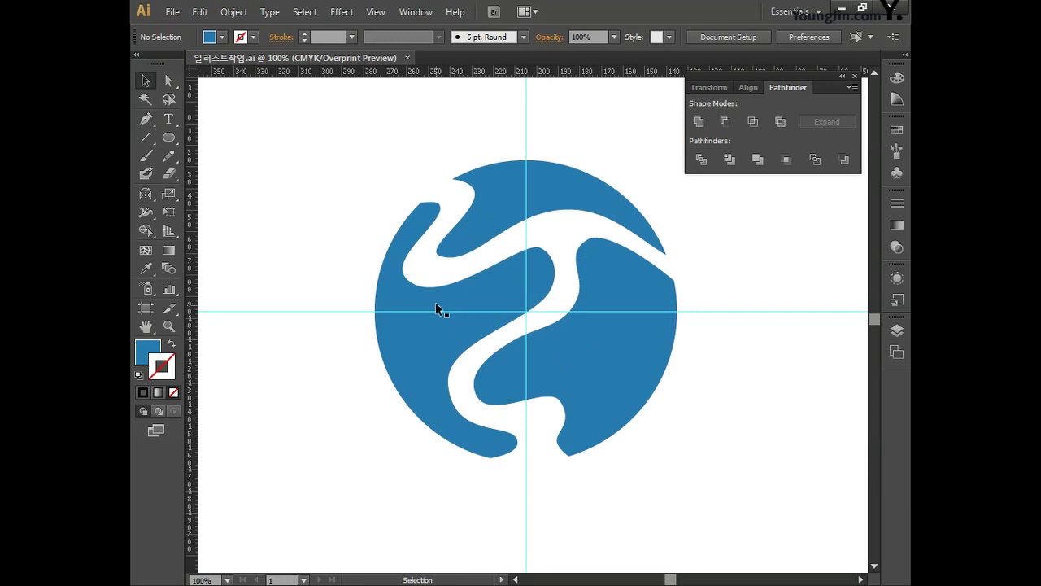
Directly select the upper piece of the split circle and give it a linear gradient fill.
click(169, 81)
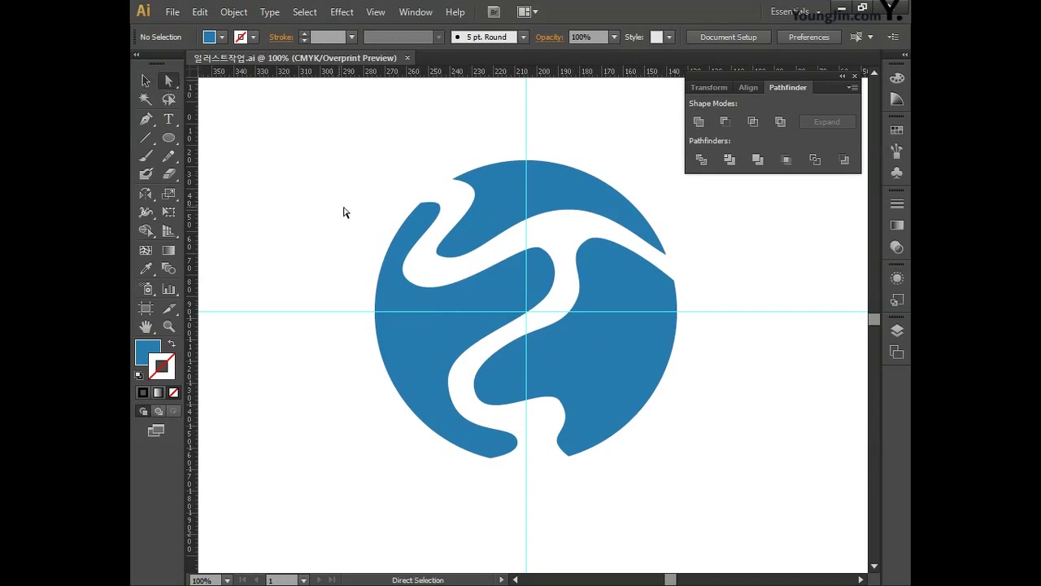
click(494, 217)
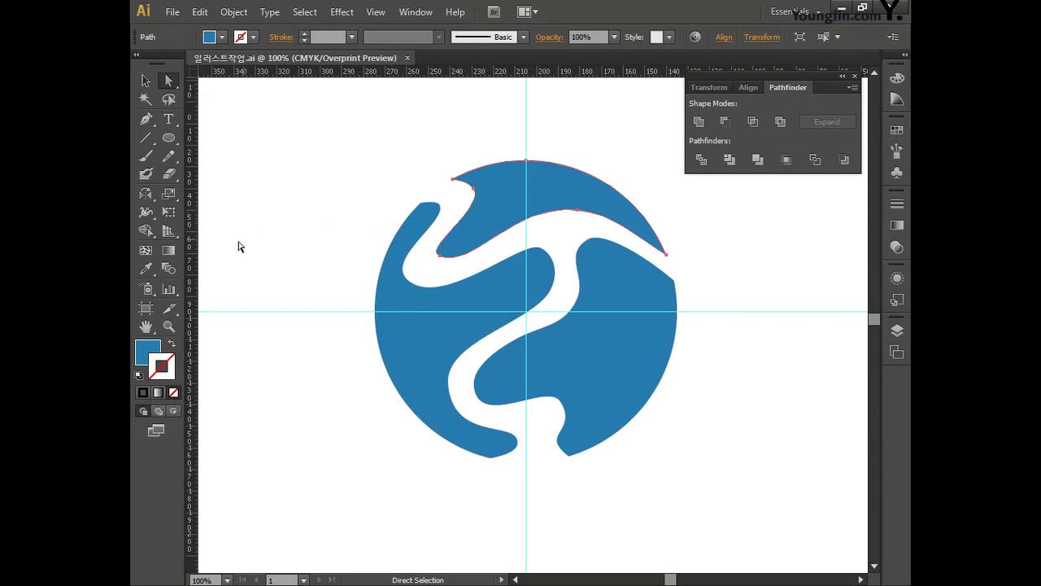
click(175, 252)
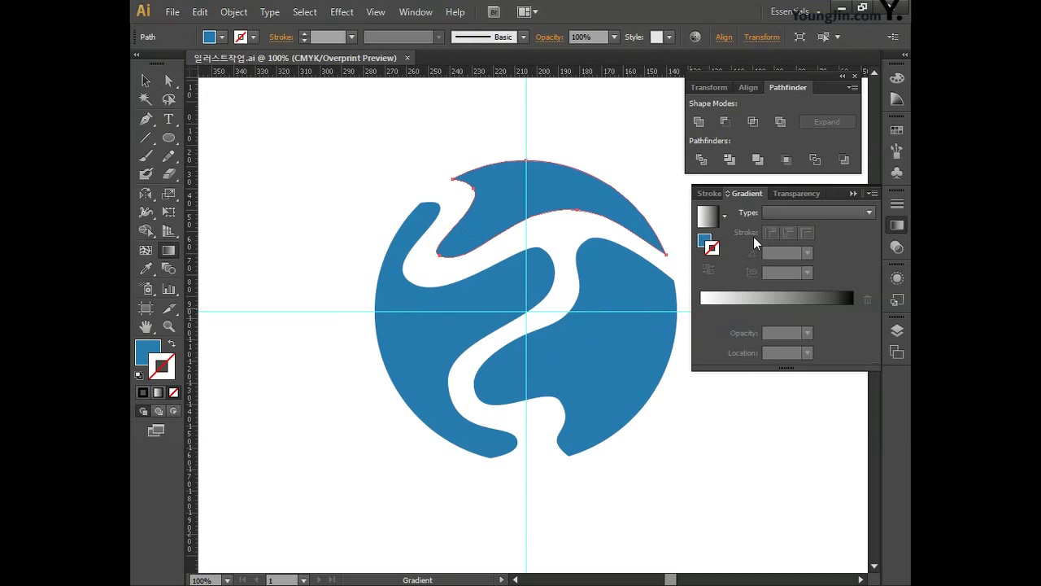
click(152, 355)
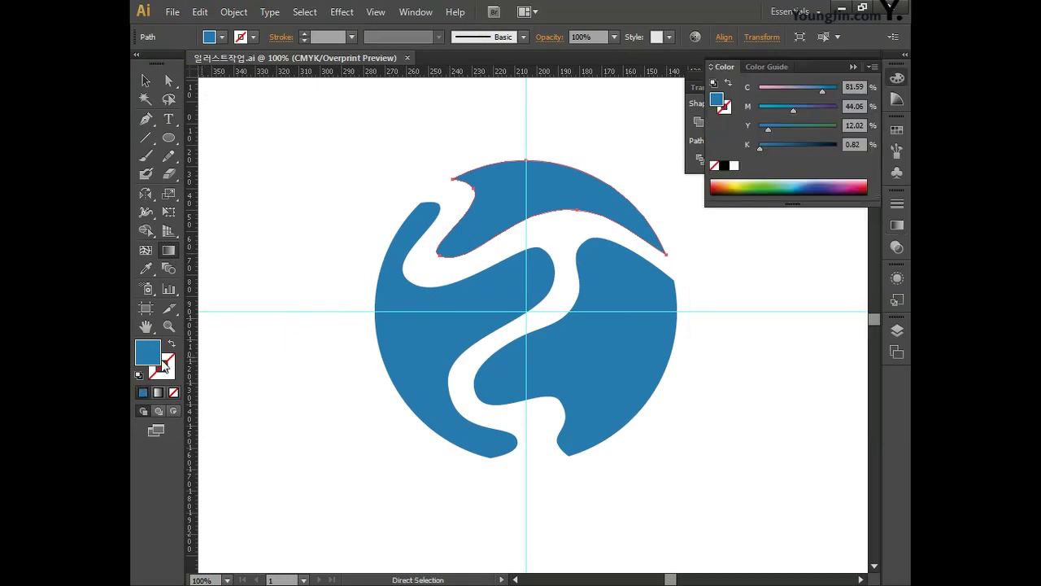
click(898, 228)
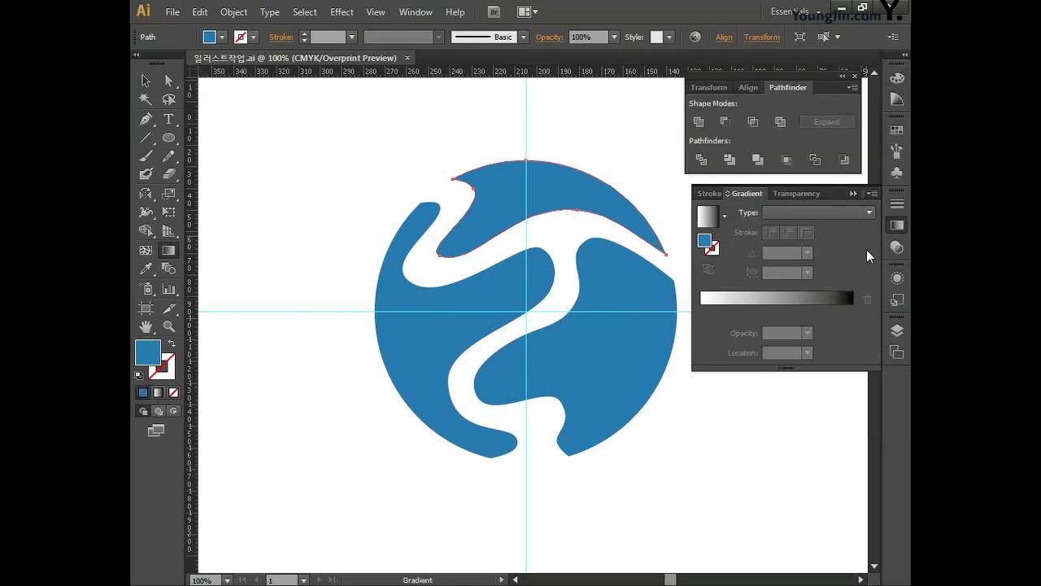
click(803, 211)
click(797, 228)
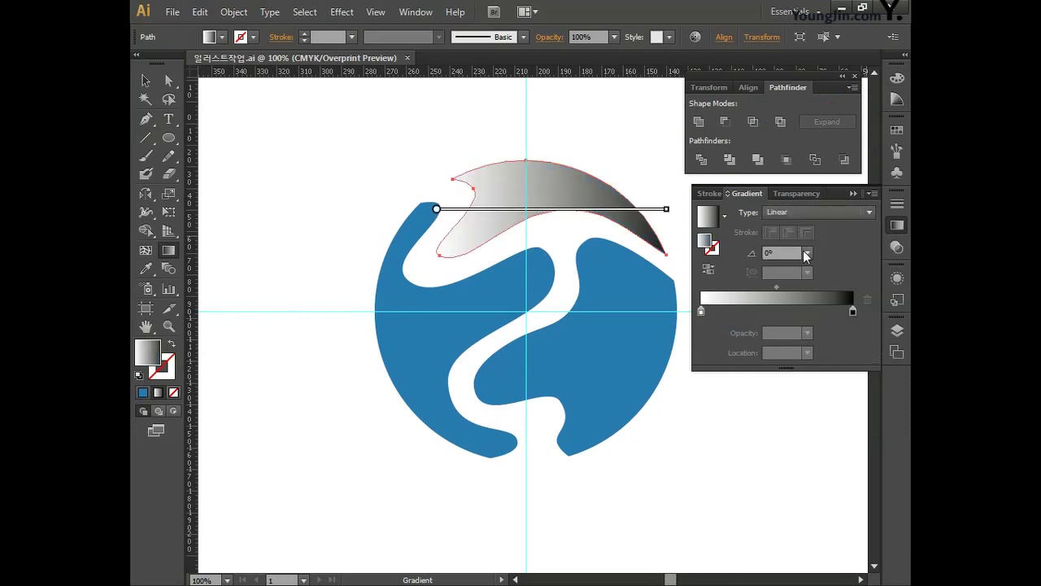
Set the upper piece's starting gradient colour to CMYK 0, 90, 95, 0.
double_click(700, 313)
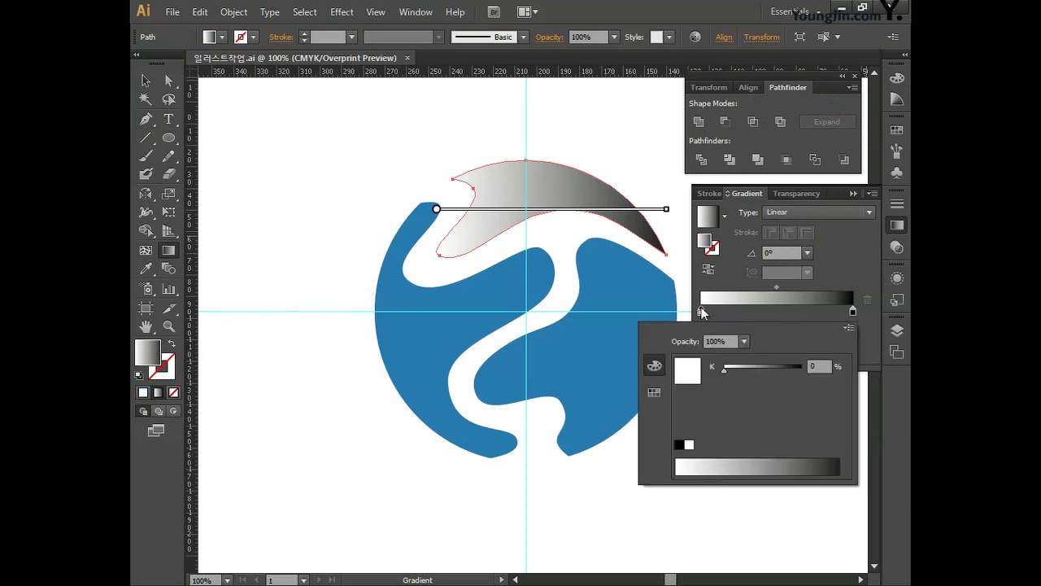
click(850, 330)
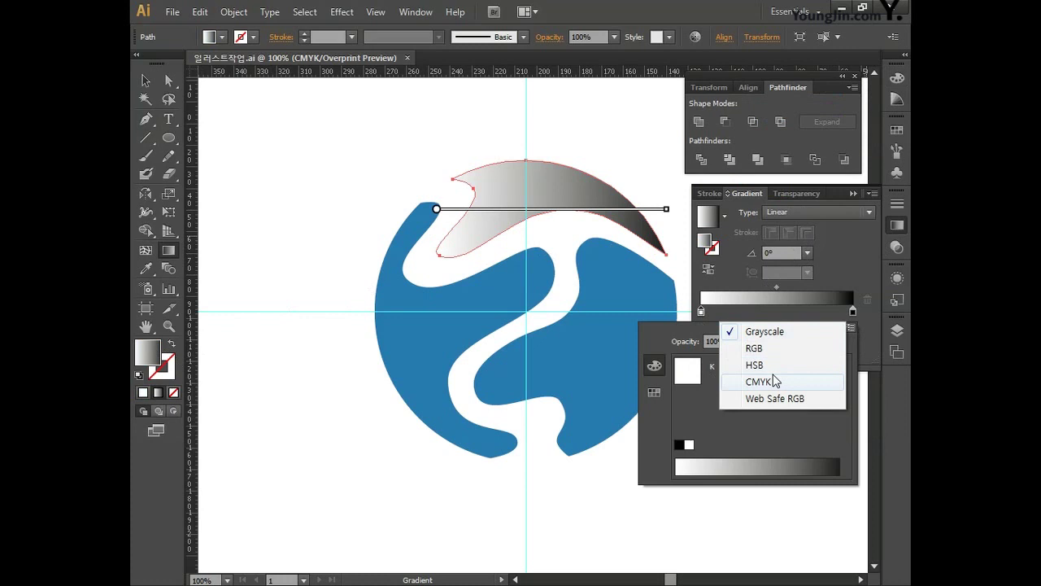
click(762, 380)
click(820, 367)
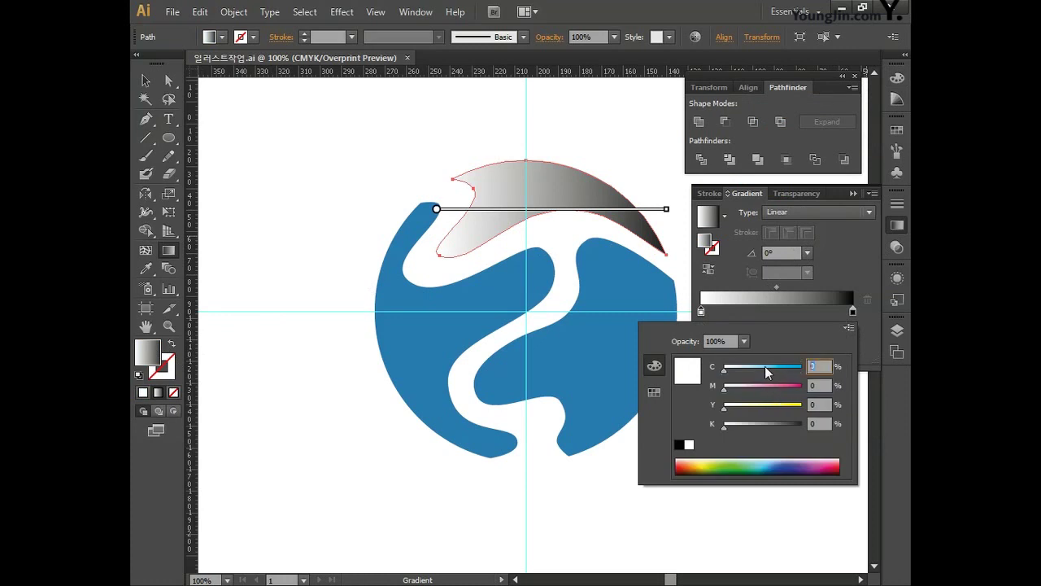
key(Tab)
text(90)
key(Tab)
text(95)
key(Tab)
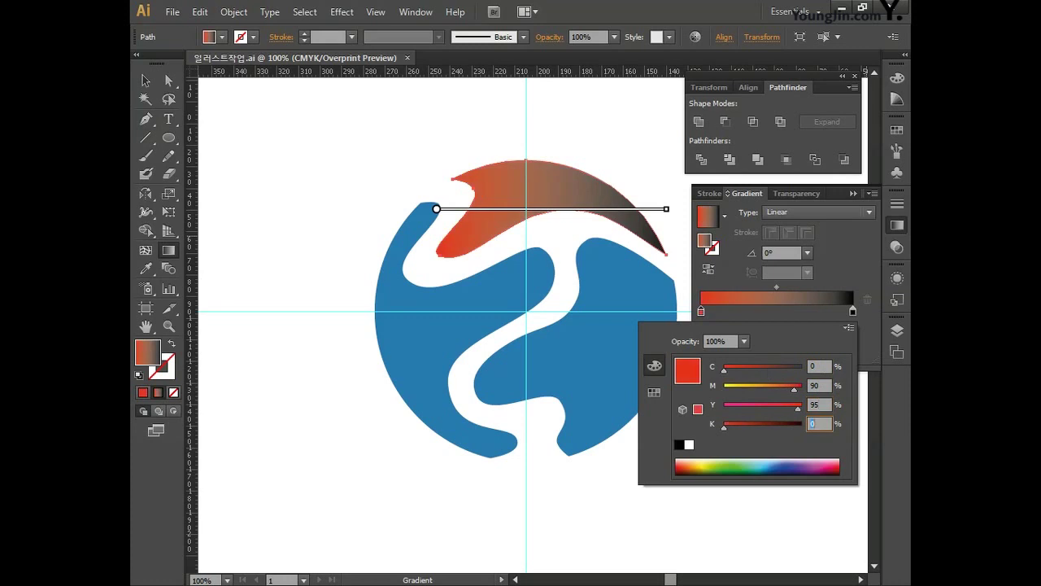
key(Return)
Set the upper piece's ending gradient colour to CMYK 0, 30, 70, 0.
double_click(853, 310)
click(848, 327)
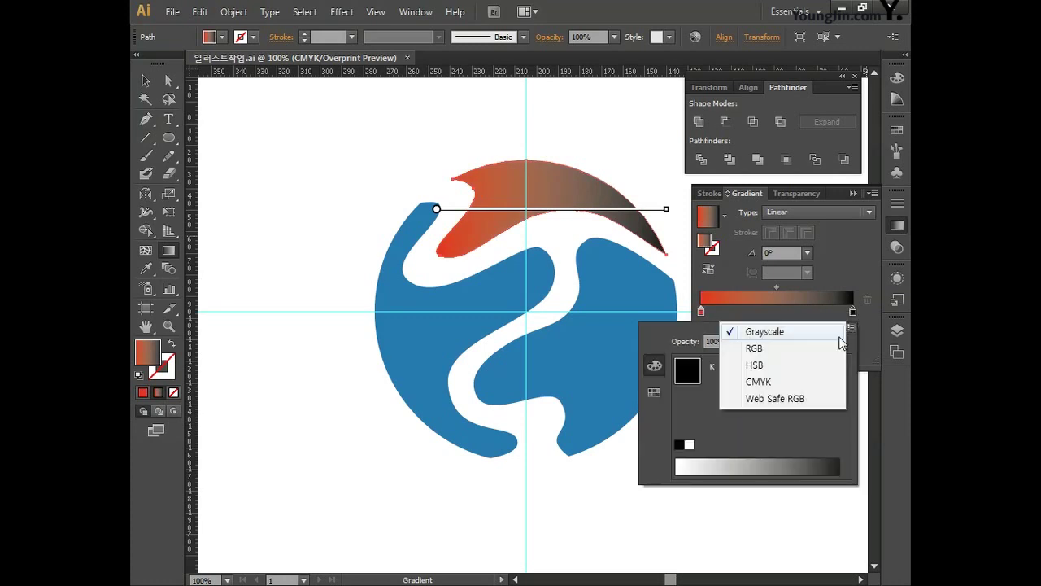
click(759, 378)
click(824, 365)
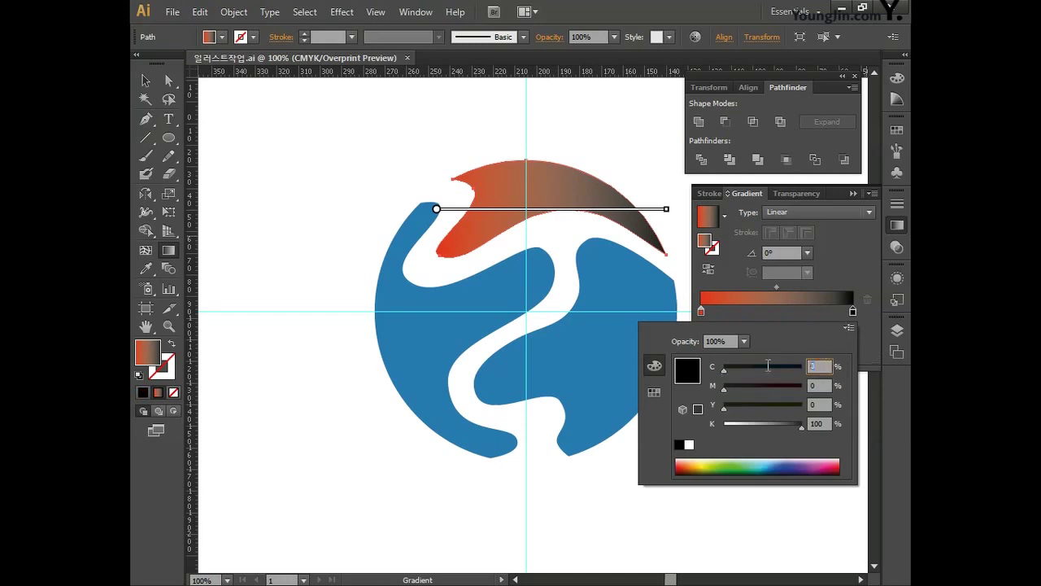
text(0)
key(Tab)
text(30)
key(Tab)
text(70)
key(Tab)
text(0)
key(Return)
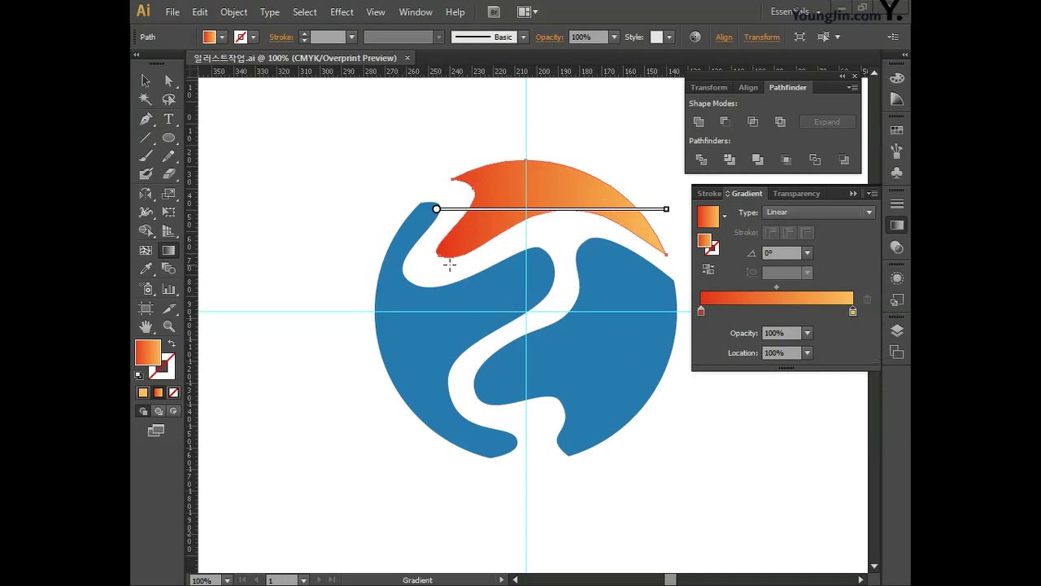
Directly select the circle's left piece and fill it with a linear gradient at a 90° angle.
click(167, 82)
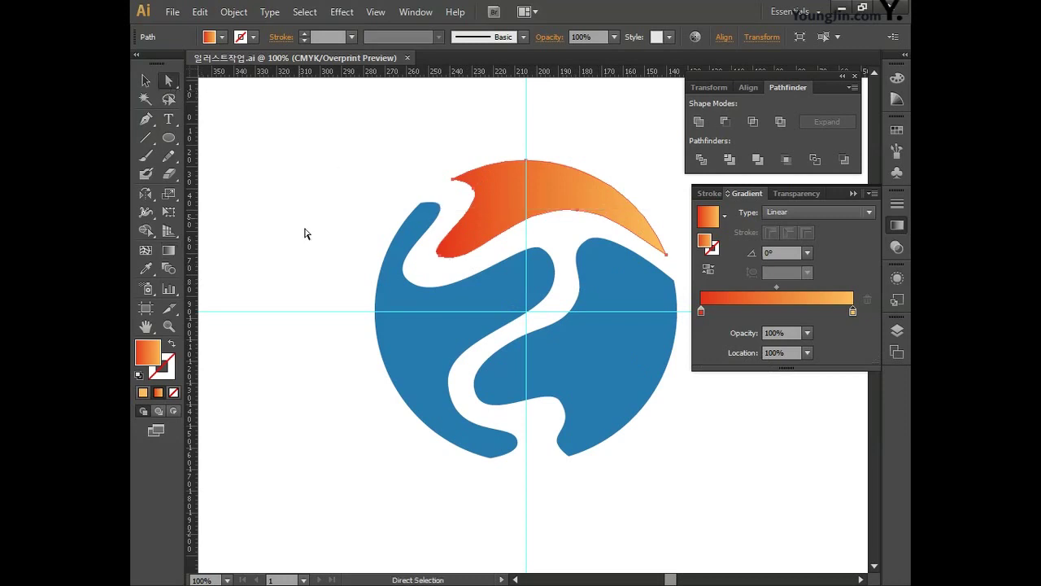
click(395, 308)
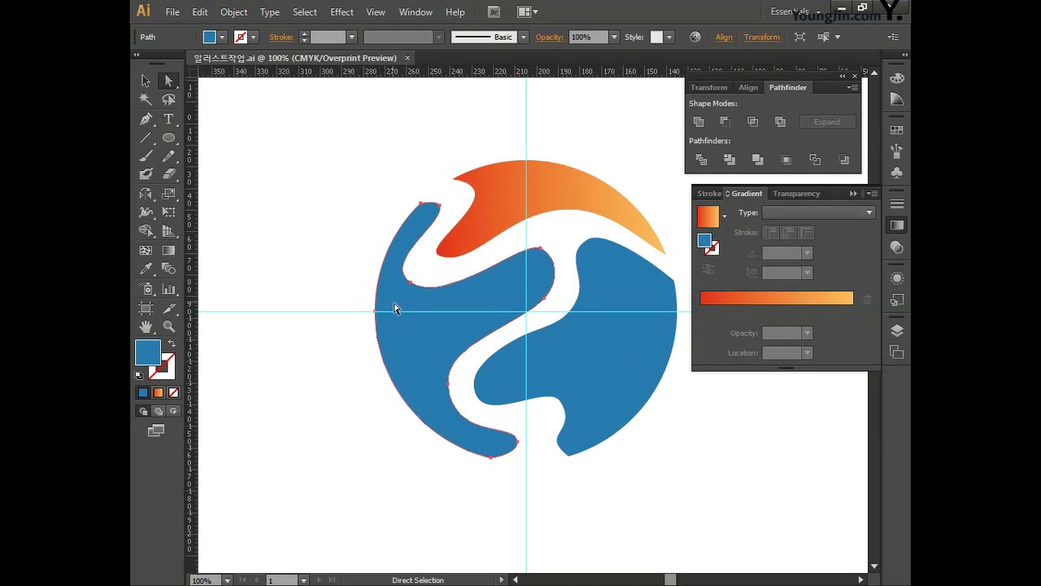
click(171, 252)
click(797, 211)
click(801, 231)
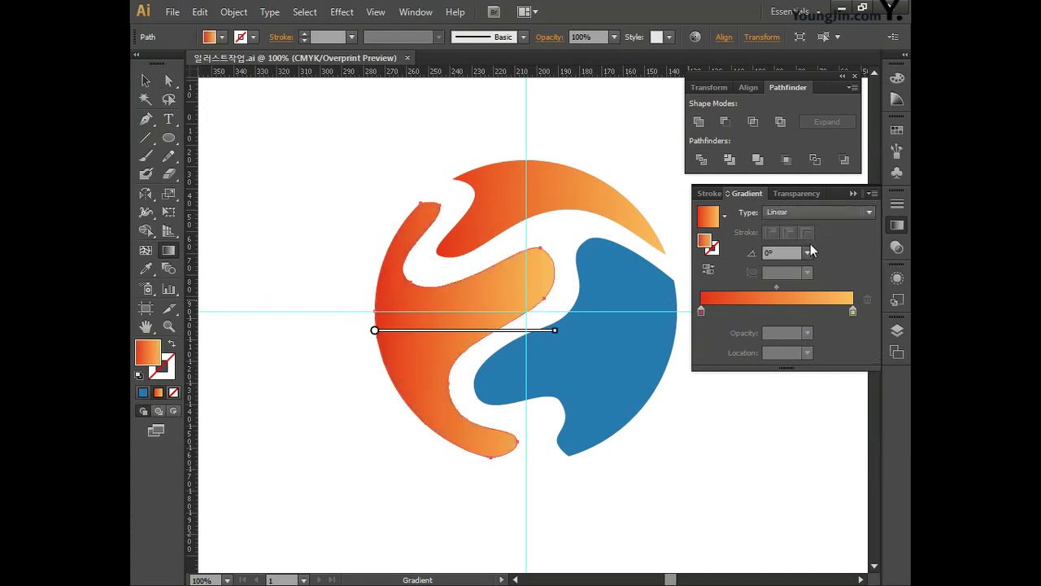
click(783, 253)
text(90)
key(Return)
Set the left piece's starting gradient colour to CMYK 85, 10, 100, 0.
double_click(700, 311)
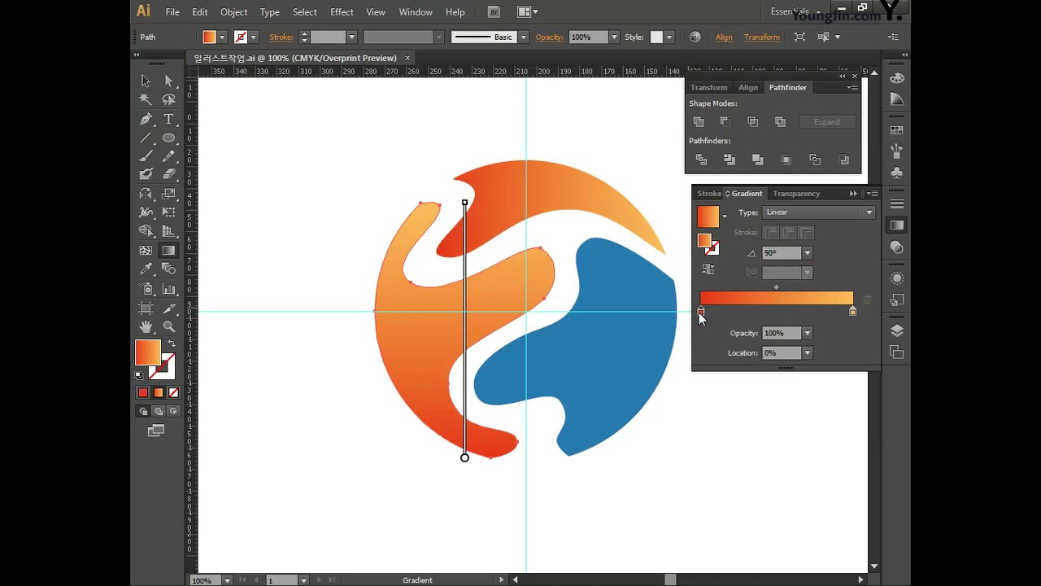
click(811, 366)
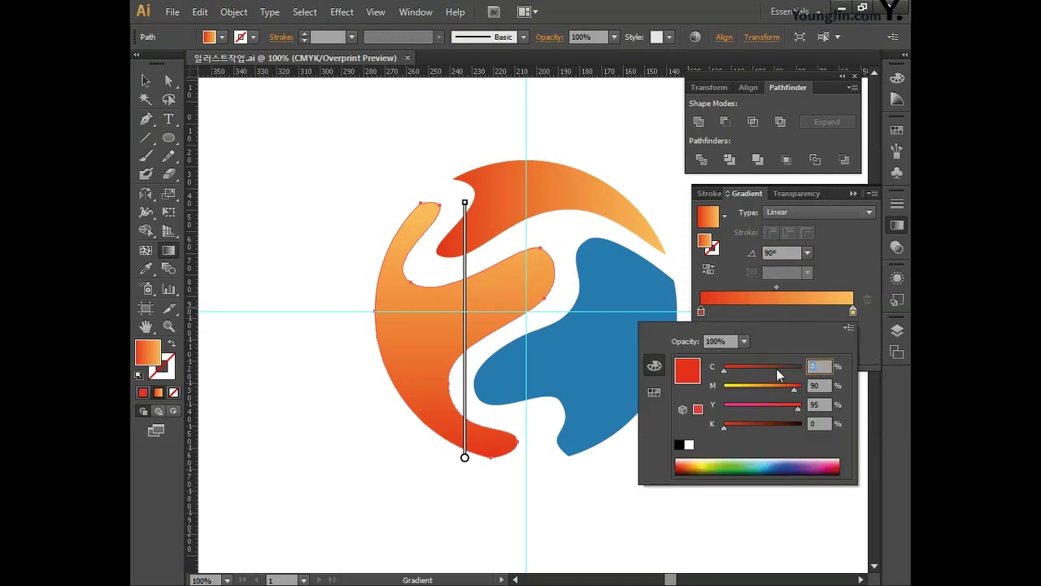
text(85)
key(Tab)
text(1)
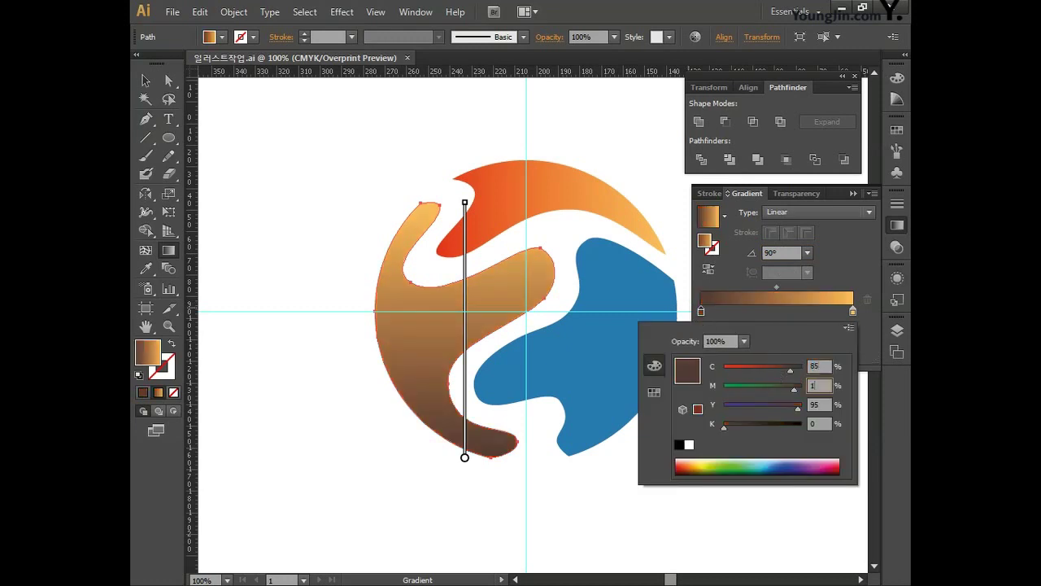
text(0)
key(Tab)
text(1)
key(Tab)
key(Return)
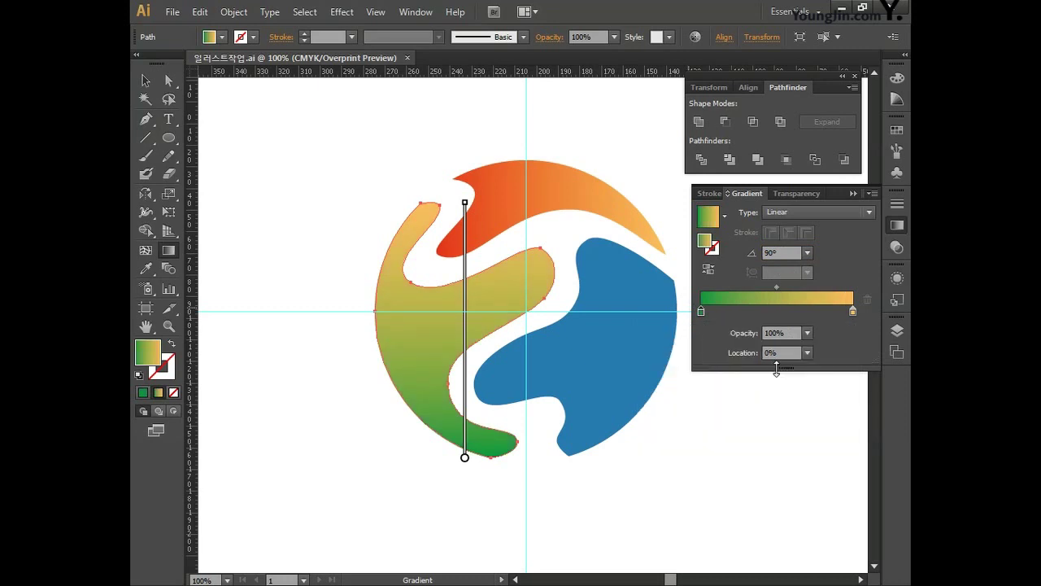
Set the left piece's ending gradient colour to CMYK 20, 5, 100, 0.
double_click(852, 312)
click(820, 365)
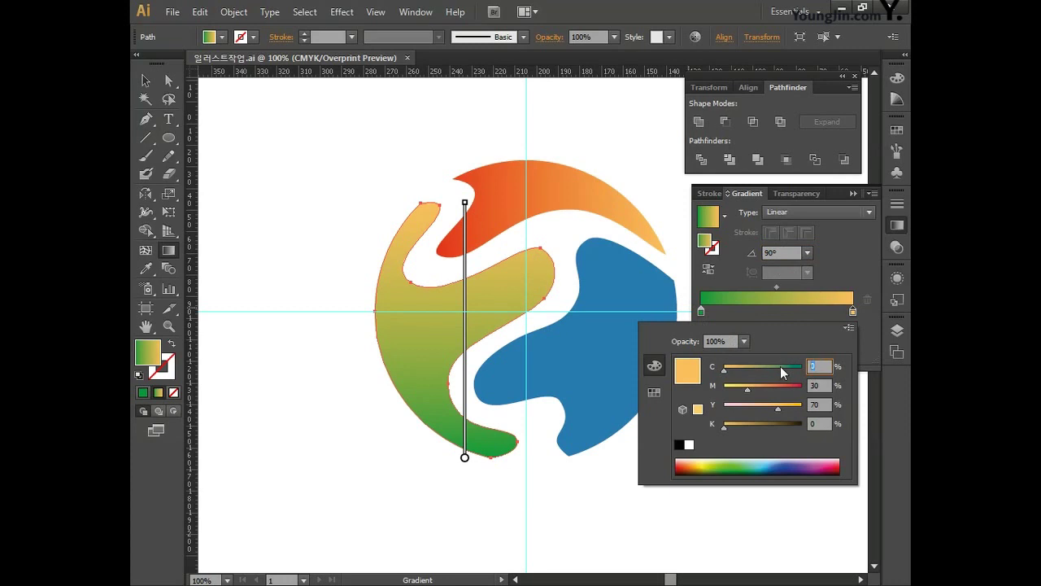
text(20)
key(Tab)
text(5)
key(Tab)
text(100)
key(Return)
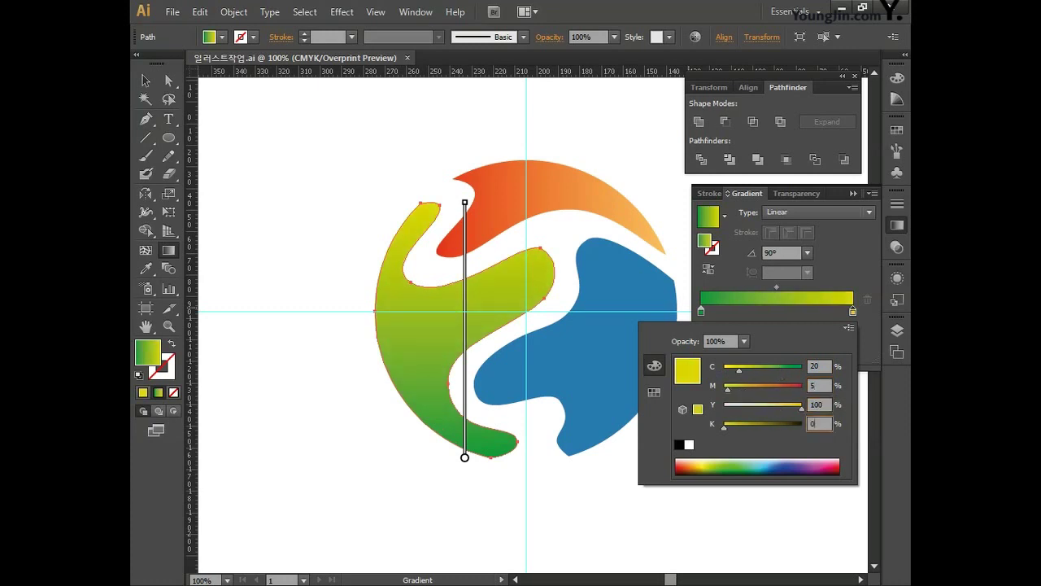
Directly select the circle's right piece, fill it with a 90° linear gradient, and add a middle colour stop at about 48%.
click(168, 80)
click(578, 344)
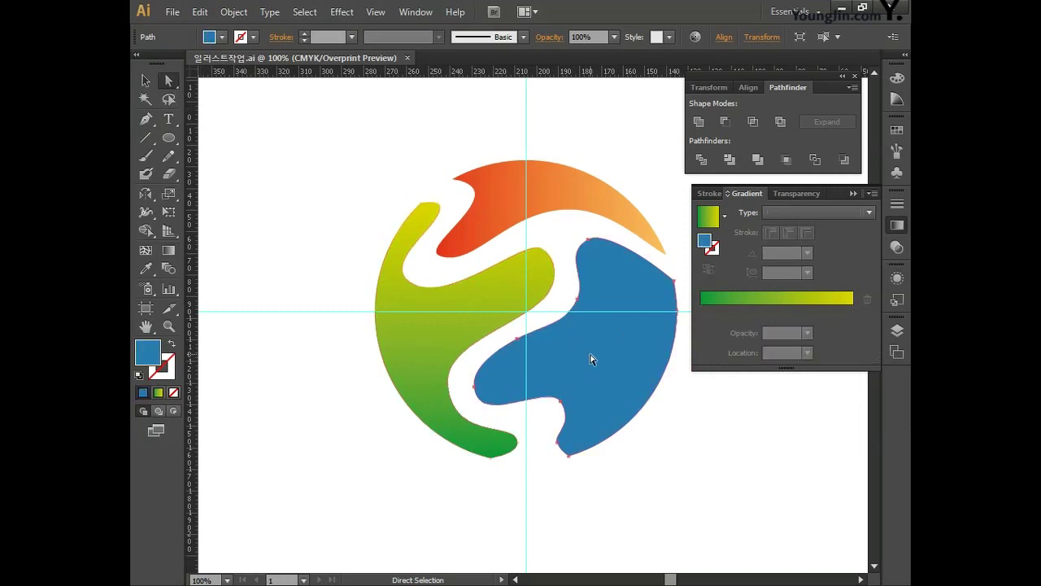
click(812, 213)
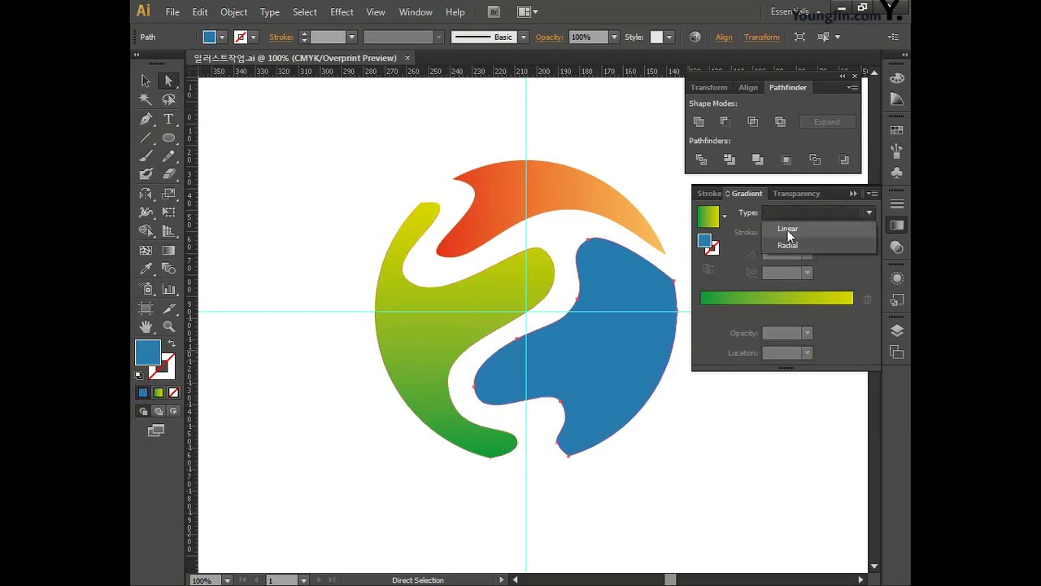
click(788, 228)
click(784, 253)
text(90)
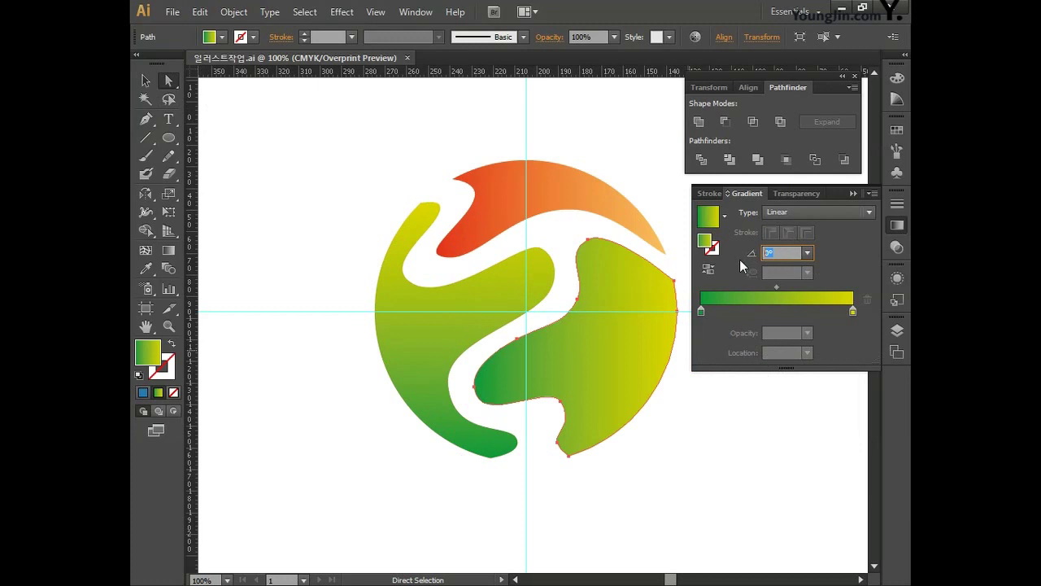
click(720, 312)
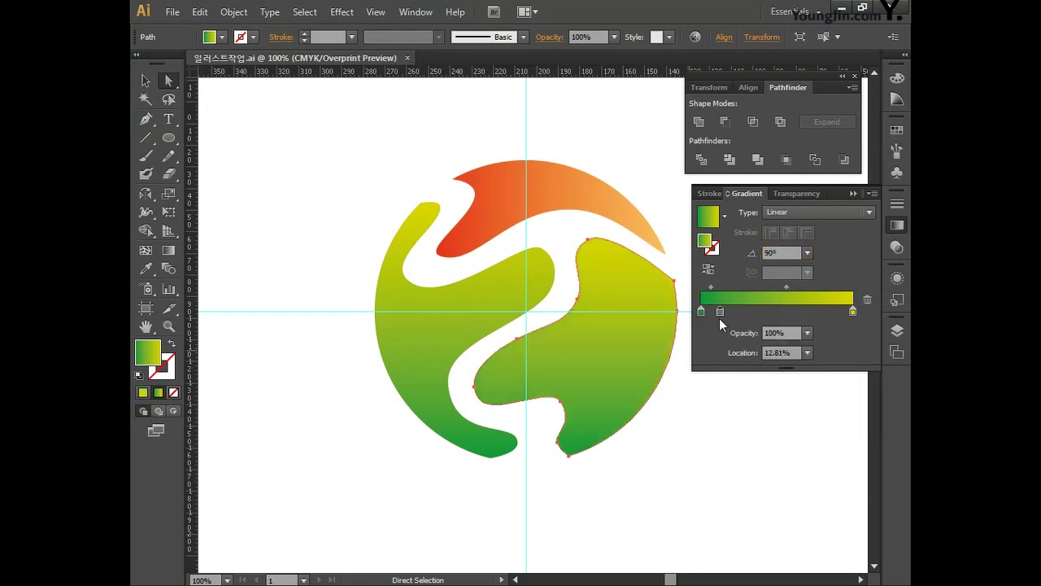
drag(720, 313, 775, 312)
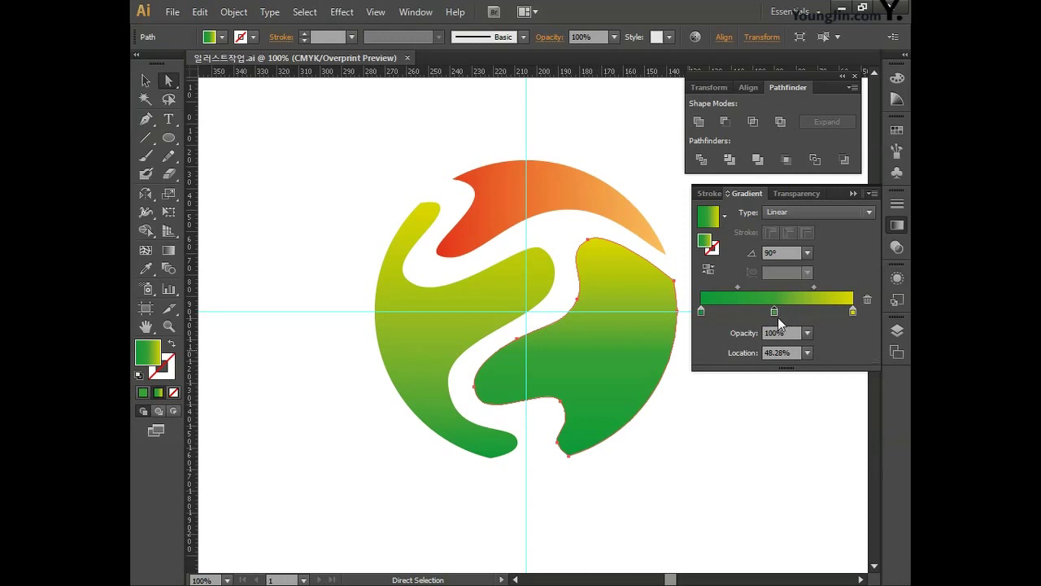
Set the right piece's starting gradient colour to CMYK 100, 60, 0, 0.
double_click(701, 312)
click(819, 366)
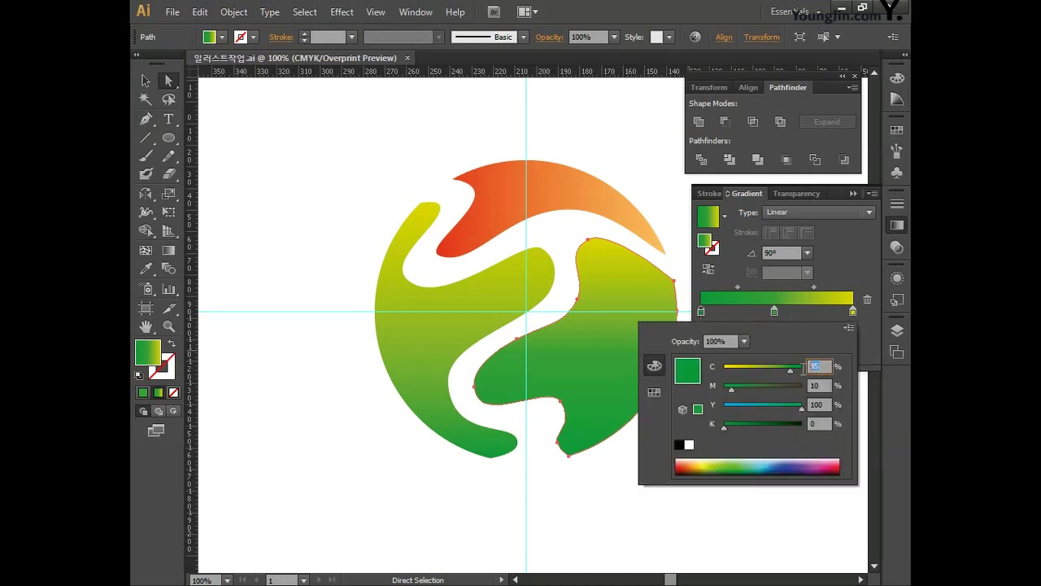
text(100)
key(Tab)
text(60)
key(Tab)
text(0)
key(Tab)
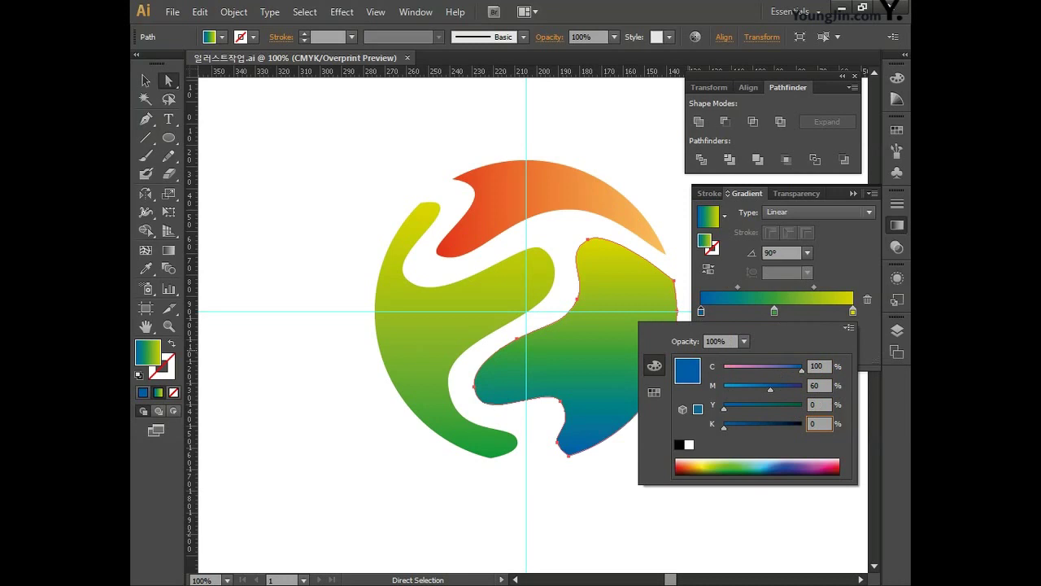
key(Return)
Set the right piece's middle gradient stop to CMYK 100, 30, 0, 0 and place it at the 20% location.
click(169, 251)
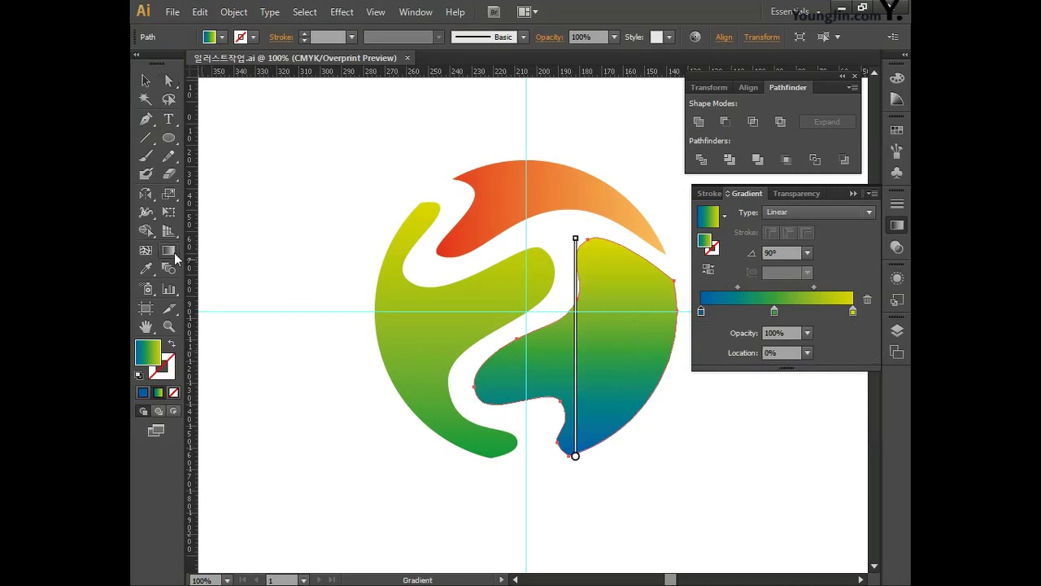
drag(775, 312, 743, 313)
double_click(742, 311)
text(100)
key(Tab)
text(30)
key(Tab)
text(0)
key(Tab)
key(Return)
click(777, 353)
text(20)
key(Return)
Set the right piece's ending gradient colour to CMYK 65, 0, 0, 0.
double_click(852, 312)
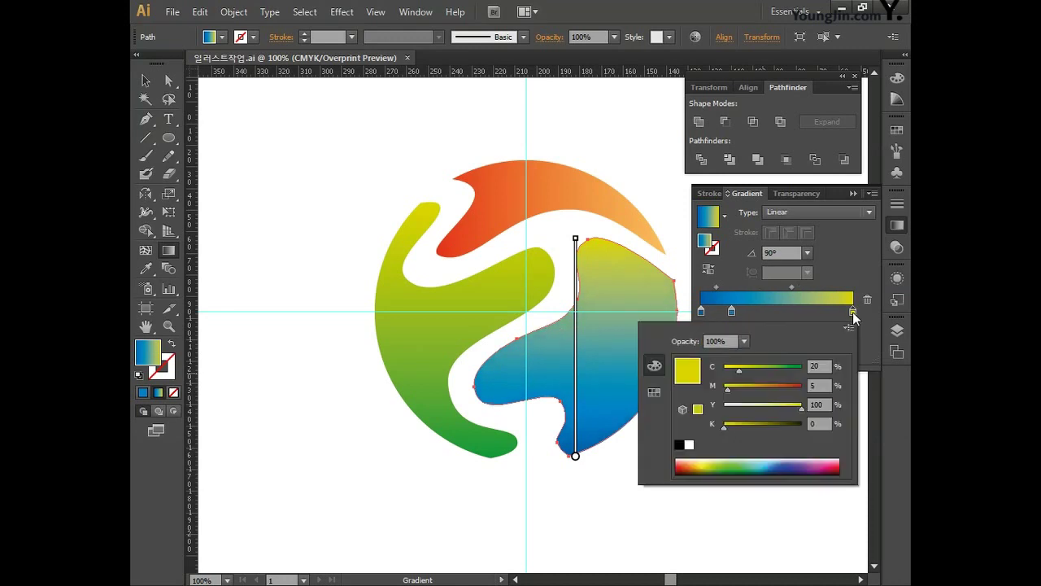
text(65)
key(Tab)
text(0)
key(Tab)
text(0)
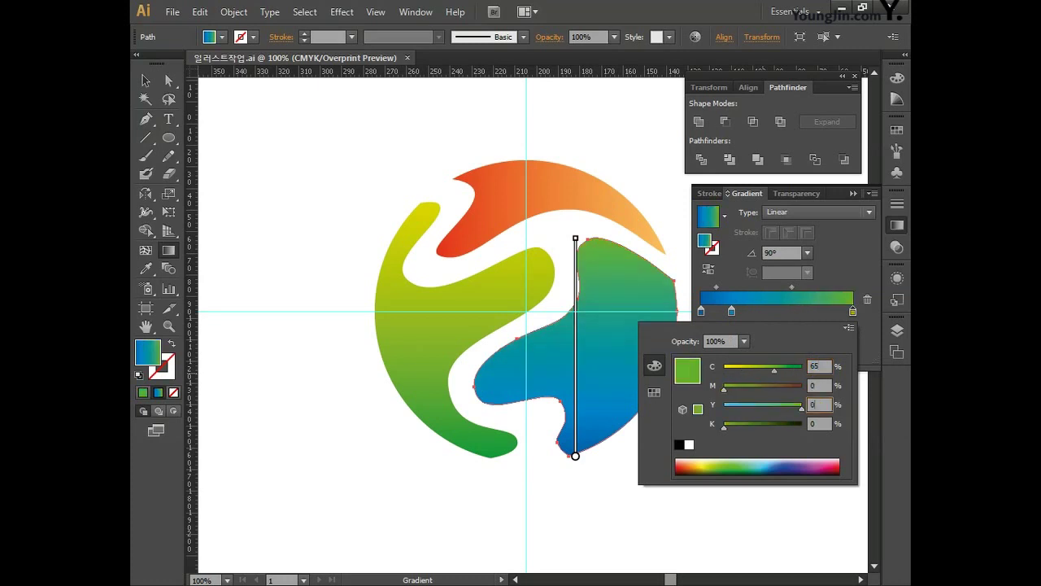
key(Tab)
key(Return)
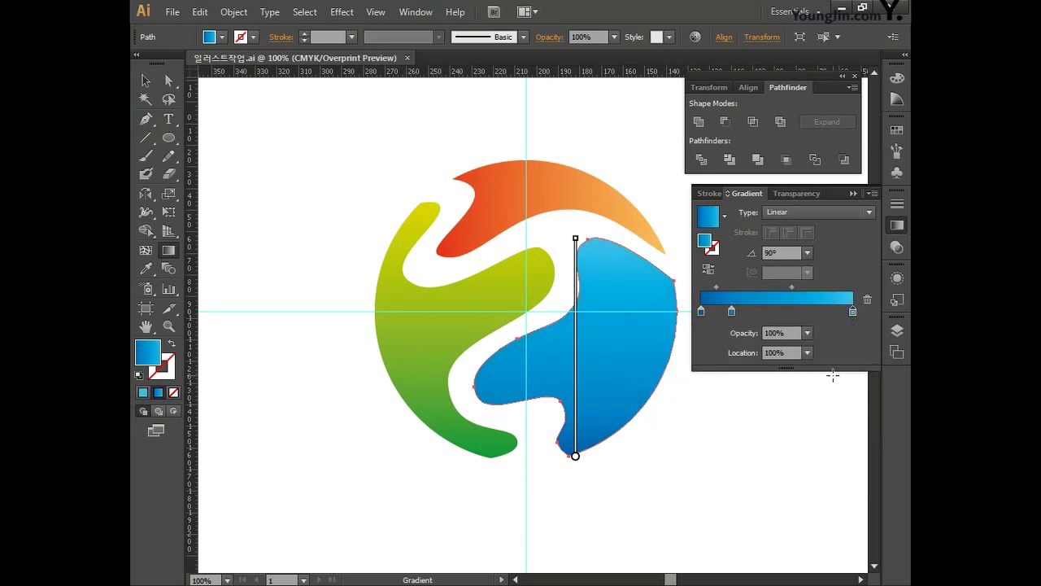
Close the Gradient and Pathfinder panels and deselect the finished emblem.
click(889, 223)
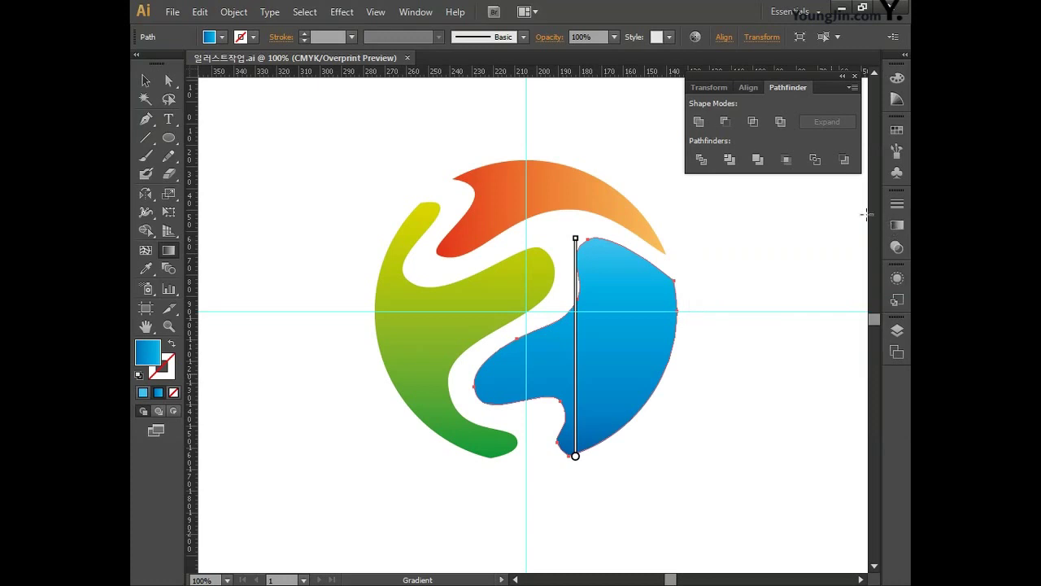
click(855, 75)
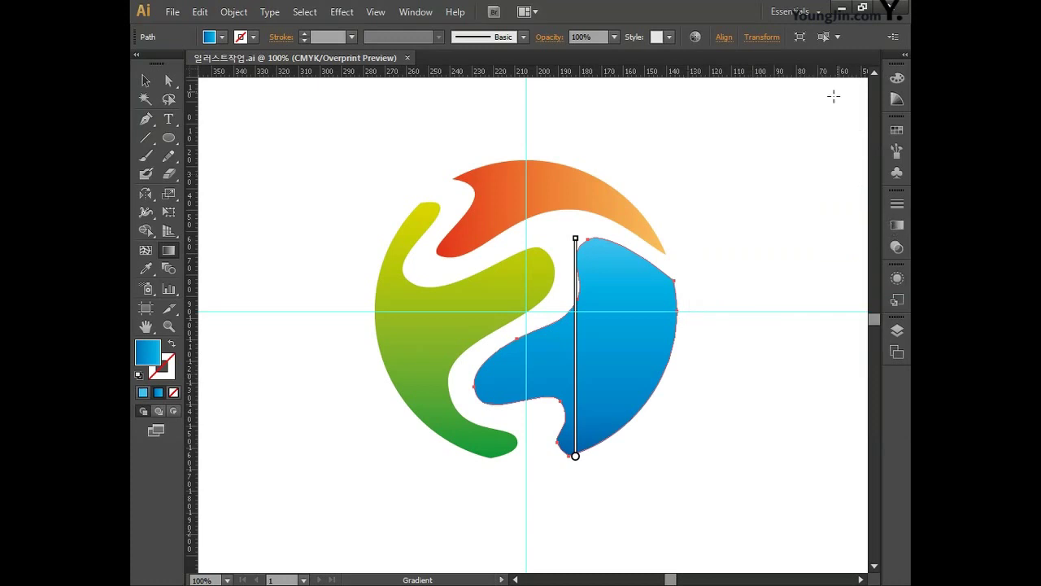
key(v)
click(711, 246)
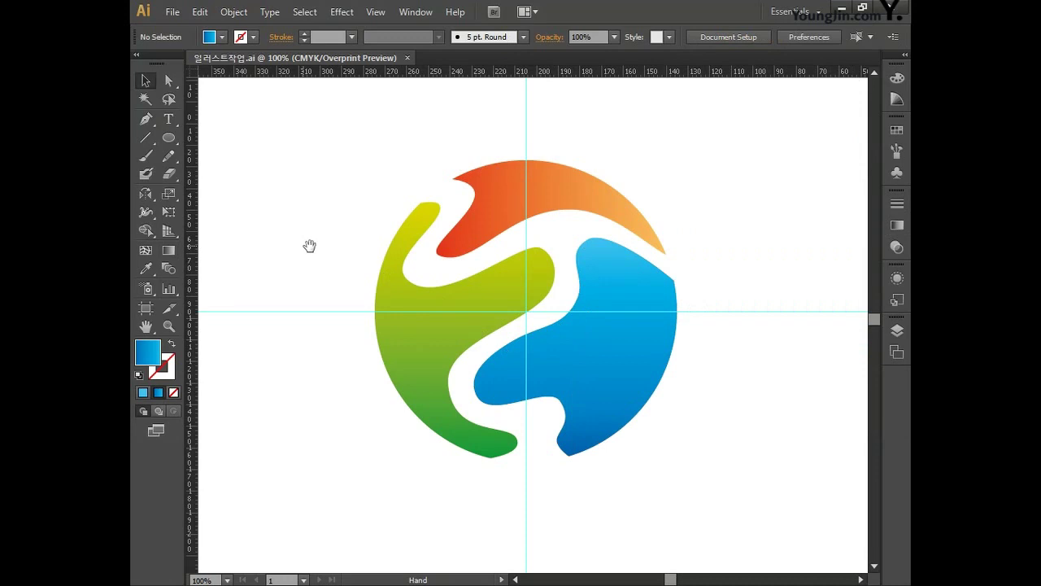
Hide the rulers and delete the horizontal guide crossing the blank area beside the emblem.
drag(316, 250, 345, 251)
scroll(345, 252, left, 10)
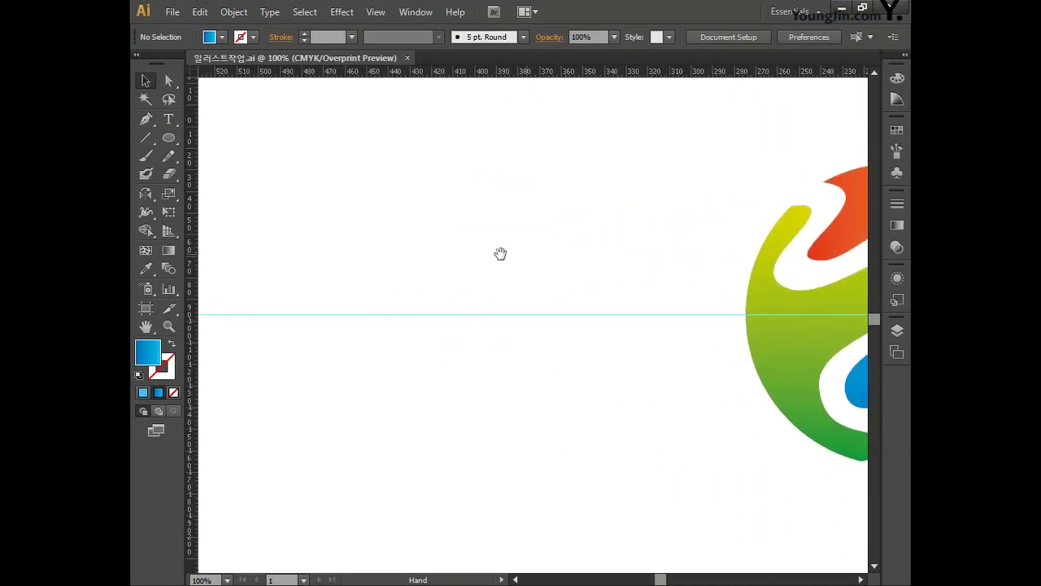
click(375, 12)
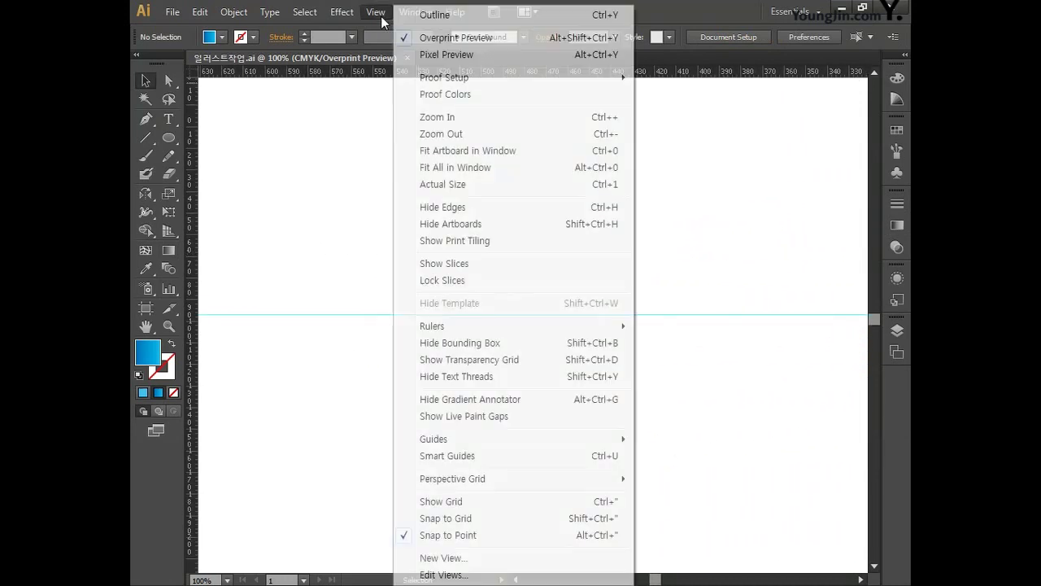
mouse_move(460, 326)
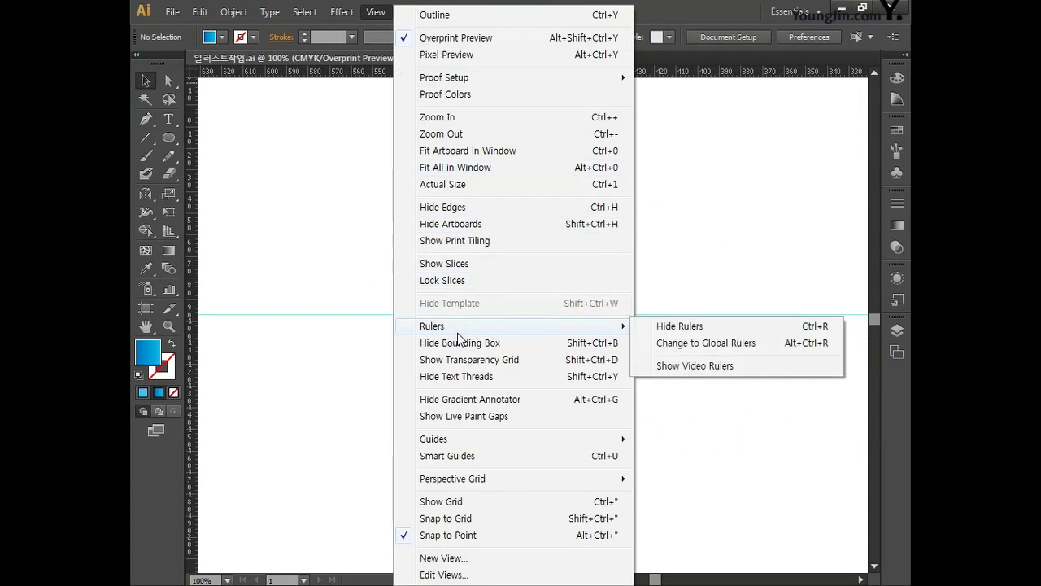
click(675, 327)
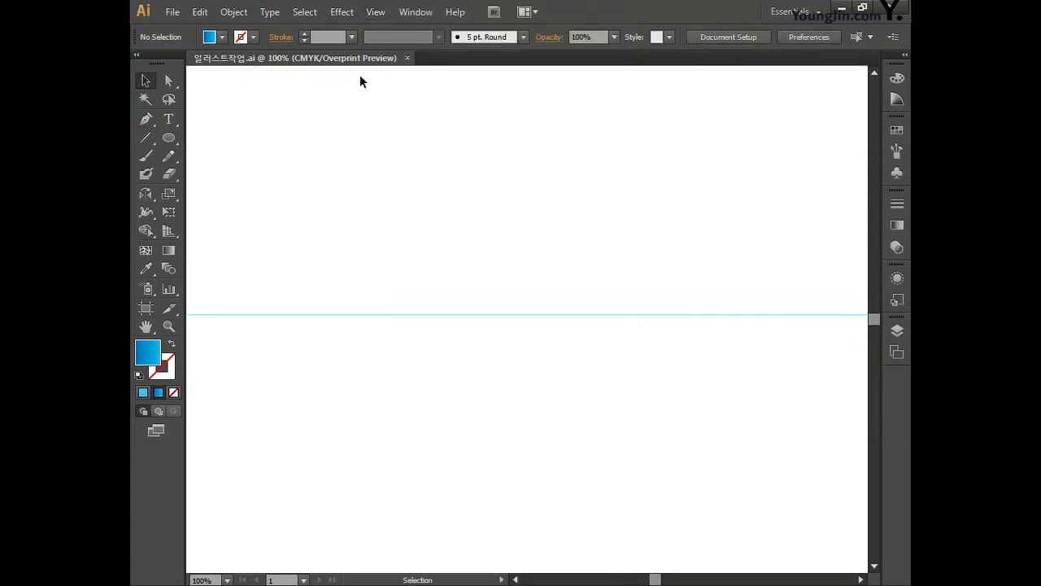
drag(434, 241, 489, 376)
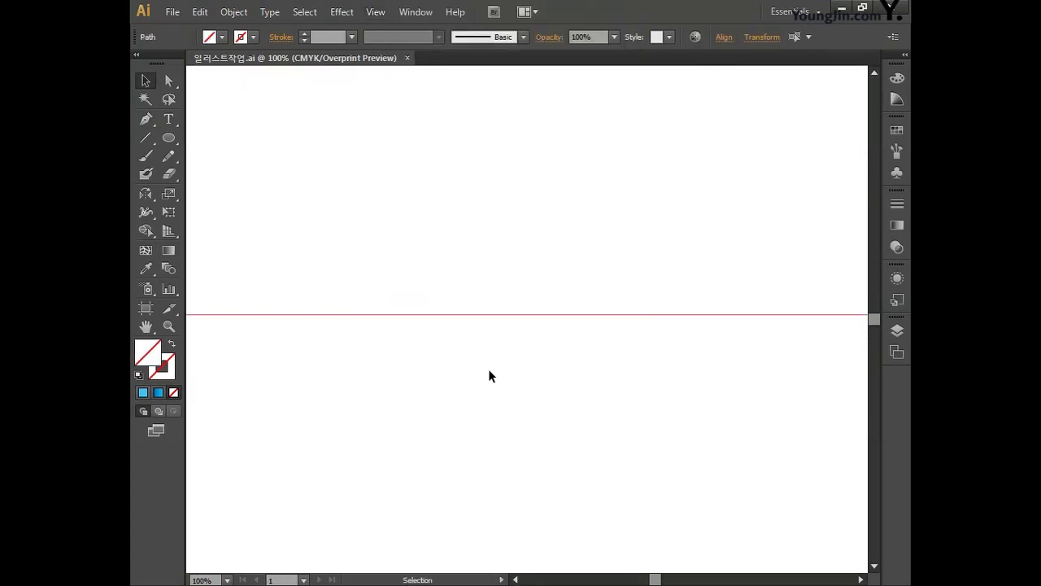
click(480, 370)
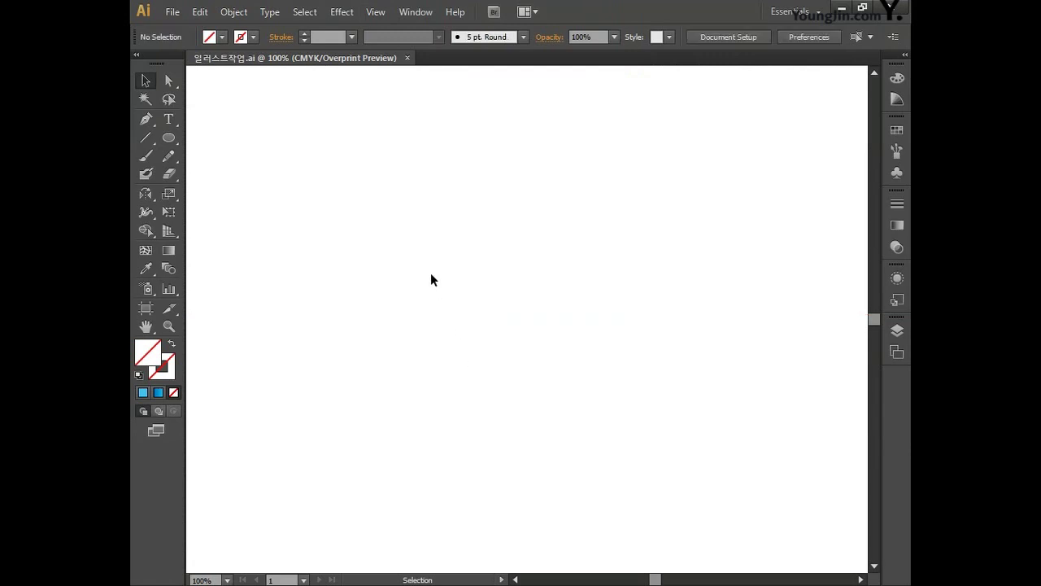
Prepare the Pen tool with no fill and a dark blue #045D8E stroke.
click(145, 119)
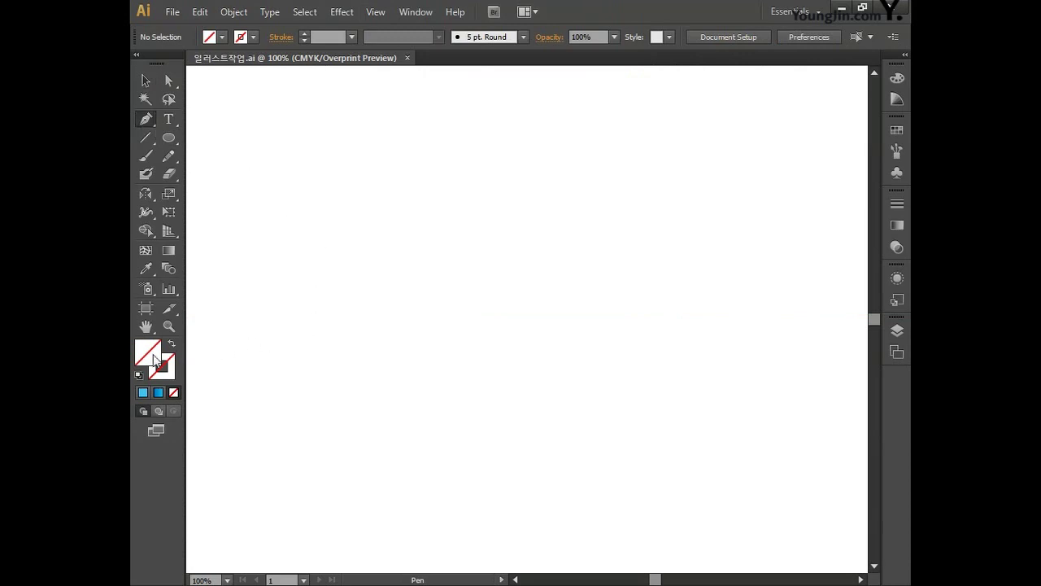
double_click(167, 371)
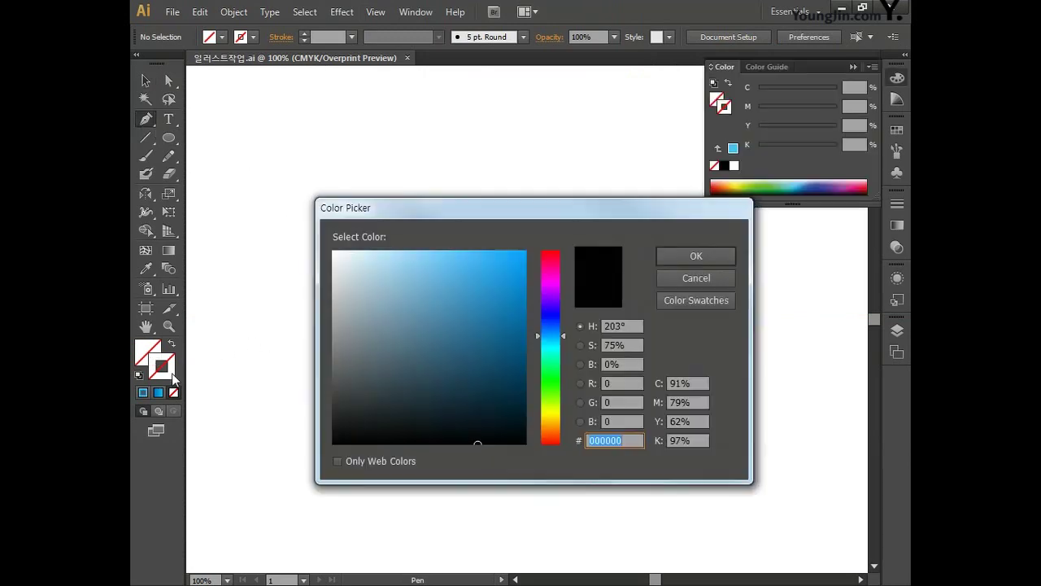
text(006699)
click(688, 259)
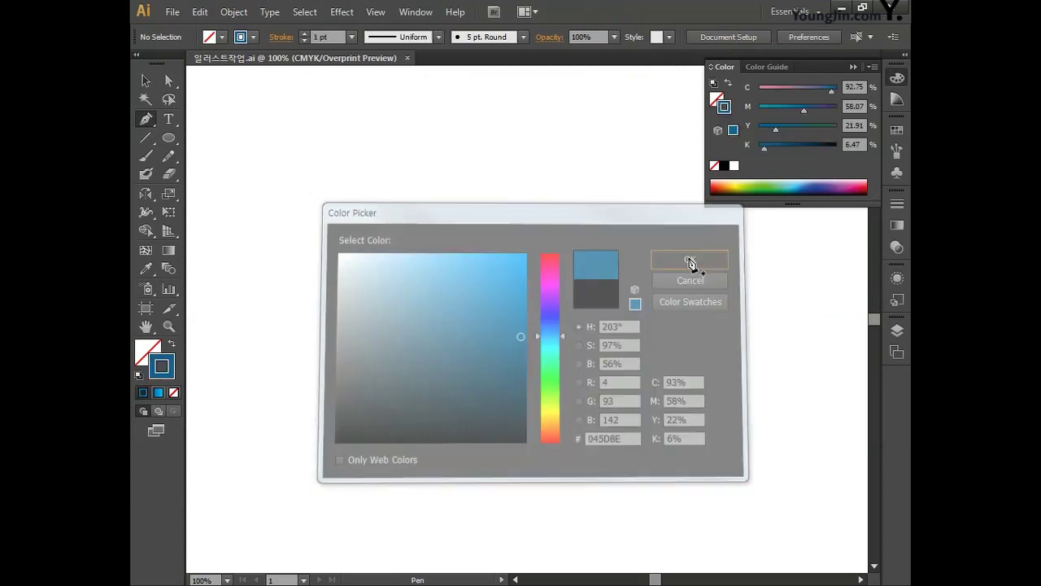
click(896, 76)
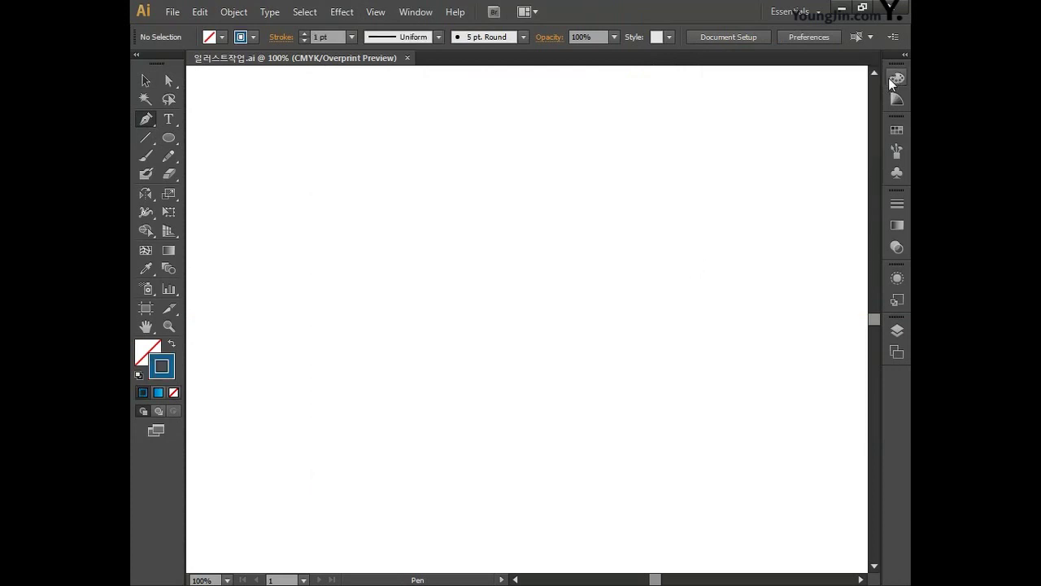
Draw a closed flying-bird outline with the Pen tool in the blank area, with a long wing raised to the upper left.
click(385, 309)
click(328, 339)
click(501, 360)
click(610, 362)
click(689, 263)
click(742, 253)
click(505, 295)
click(468, 227)
click(236, 86)
click(356, 243)
click(420, 295)
click(385, 309)
Adjust the anchor points and curve handles around the bird's wings, back and tail to smooth its outline.
drag(235, 130, 269, 98)
drag(469, 227, 480, 254)
drag(505, 295, 545, 313)
drag(594, 250, 620, 237)
drag(698, 246, 742, 292)
ctrl+click(612, 396)
ctrl+click(370, 379)
drag(426, 349, 415, 355)
drag(396, 288, 446, 309)
ctrl+click(295, 249)
drag(295, 249, 425, 301)
ctrl+click(272, 207)
mouse_move(276, 127)
mouse_down()
mouse_move(269, 106)
mouse_move(291, 139)
mouse_up()
click(314, 128)
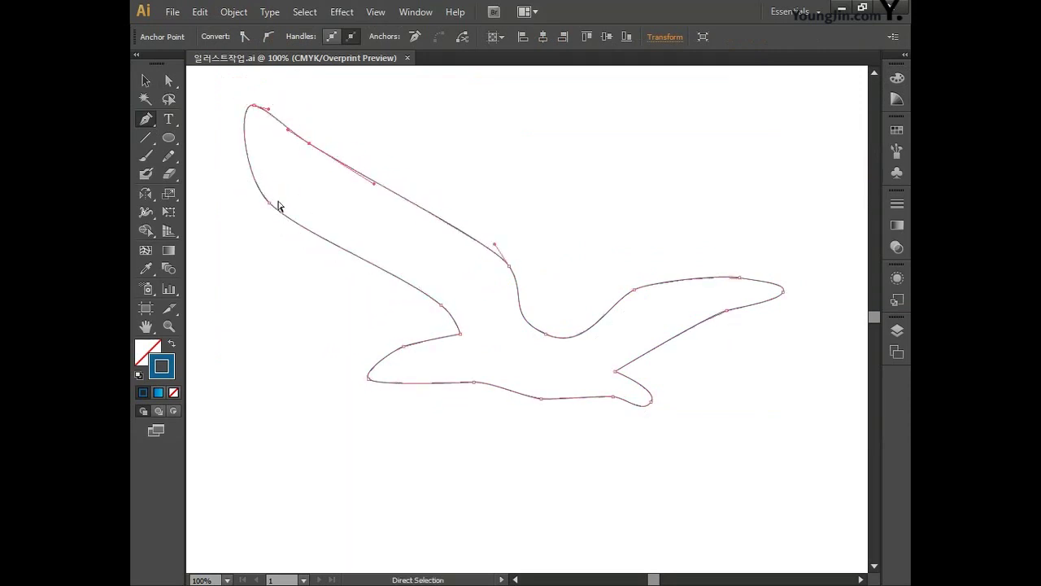
Reshape the root of the raised wing, pull the right wing tip inward and down, and add an anchor on its lower edge.
drag(468, 256, 455, 209)
ctrl+click(447, 298)
drag(446, 298, 472, 333)
ctrl+click(632, 301)
drag(783, 289, 743, 322)
ctrl+click(635, 319)
drag(635, 319, 727, 326)
click(682, 337)
ctrl+click(681, 340)
Refine the bird's lower contour by sharpening the head's tip, reshaping the tail, and adding an anchor point on the tail.
ctrl+click(641, 403)
alt+click(643, 400)
ctrl+click(602, 395)
ctrl+click(366, 376)
drag(365, 376, 353, 372)
drag(407, 349, 409, 341)
ctrl+click(383, 377)
click(372, 358)
ctrl+click(527, 402)
Reposition the right wing's lower-edge anchor, and shift the wing's anchor points together slightly down and toward the body.
ctrl+click(692, 338)
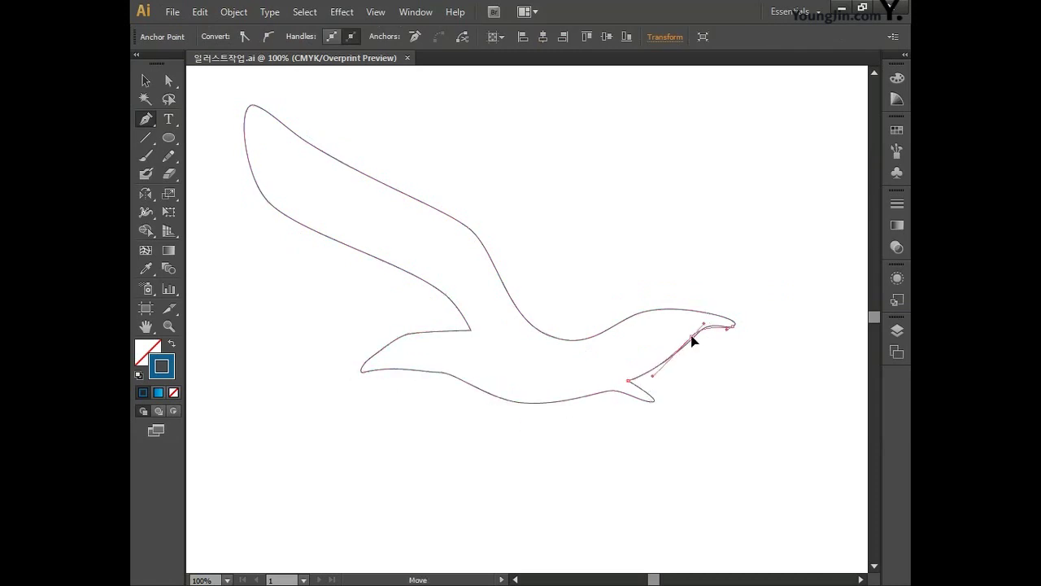
drag(623, 296, 737, 350)
drag(721, 346, 714, 356)
key(space)
drag(577, 265, 605, 289)
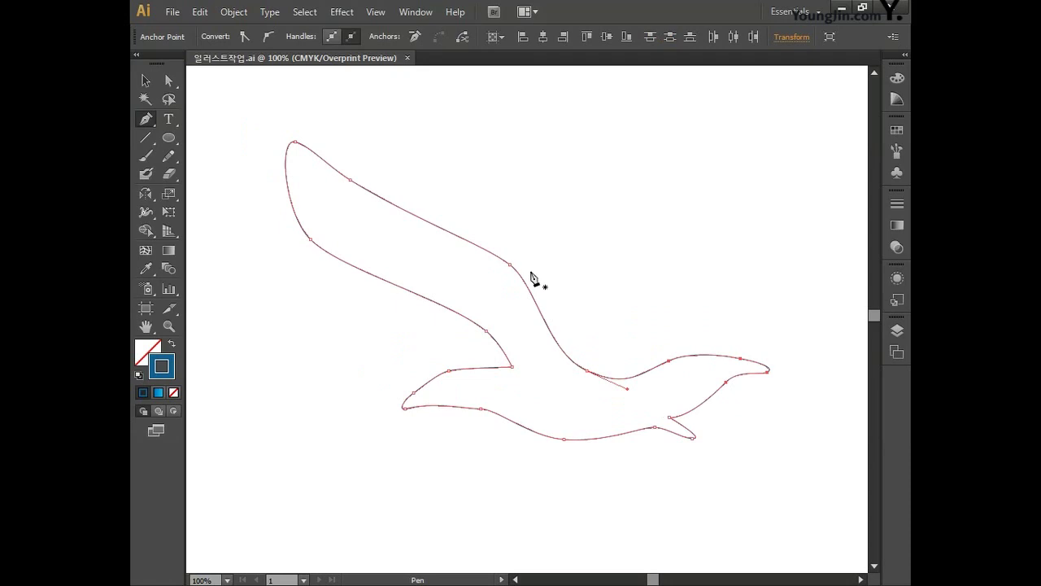
Fill the bird outline with light blue, using C 45, M 0, Y 0, K 0.
key(v)
double_click(155, 350)
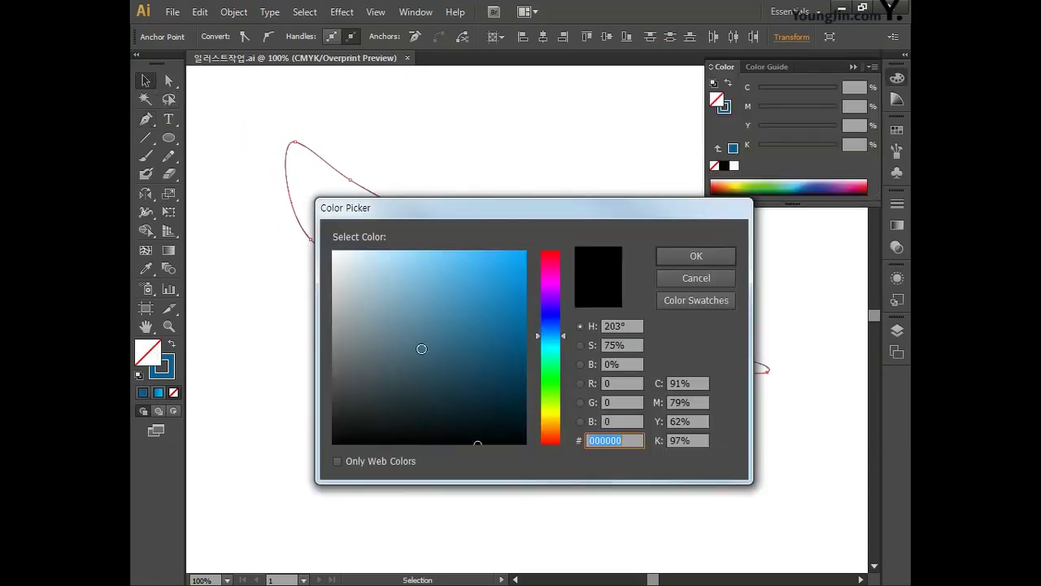
click(691, 383)
double_click(691, 383)
text(45)
key(Tab)
text(0)
key(Tab)
text(0)
key(Tab)
text(0)
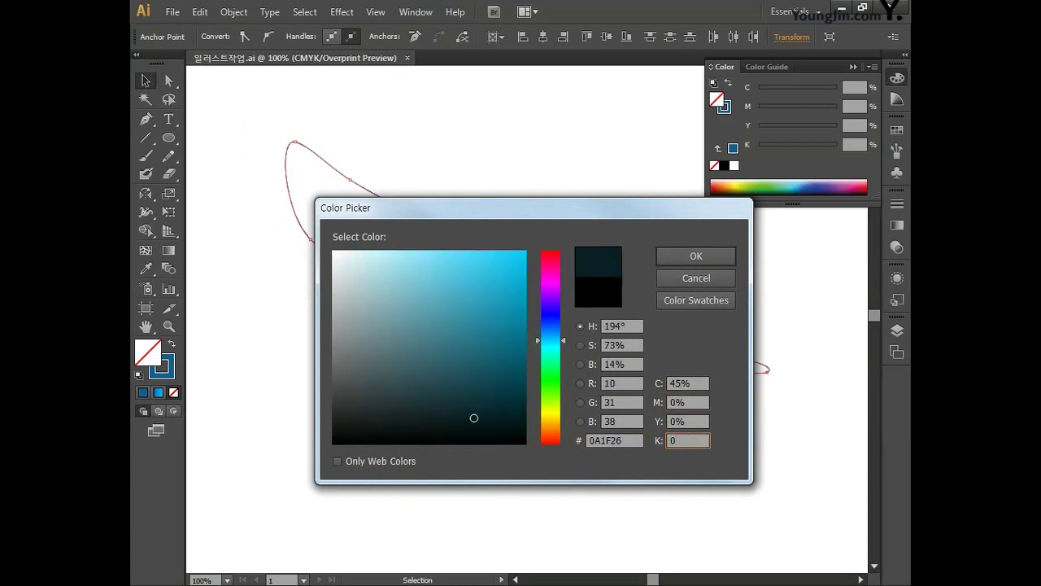
click(712, 255)
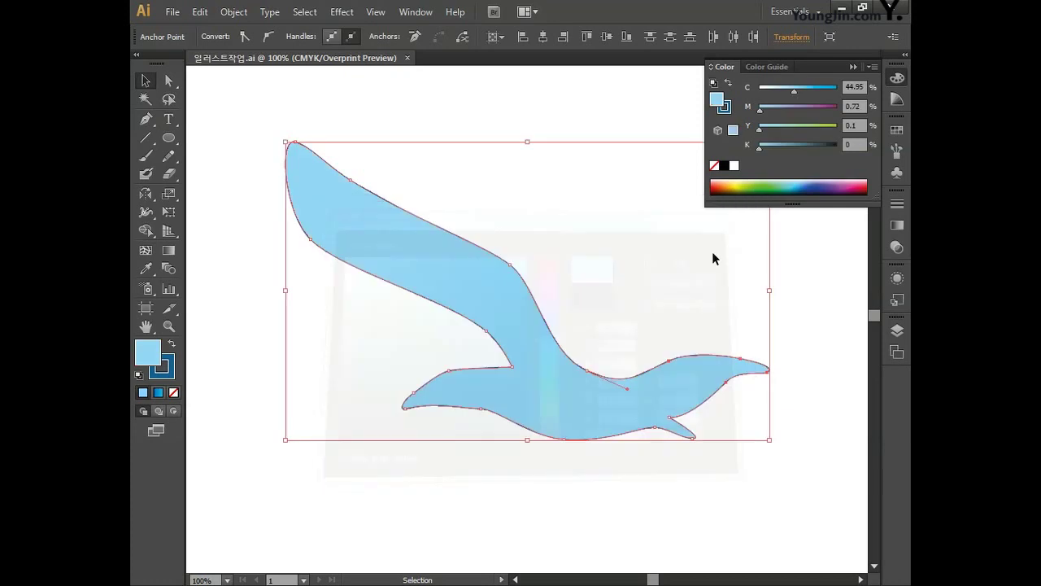
Remove the stroke from the large bird and deselect it.
click(171, 372)
click(173, 392)
click(379, 374)
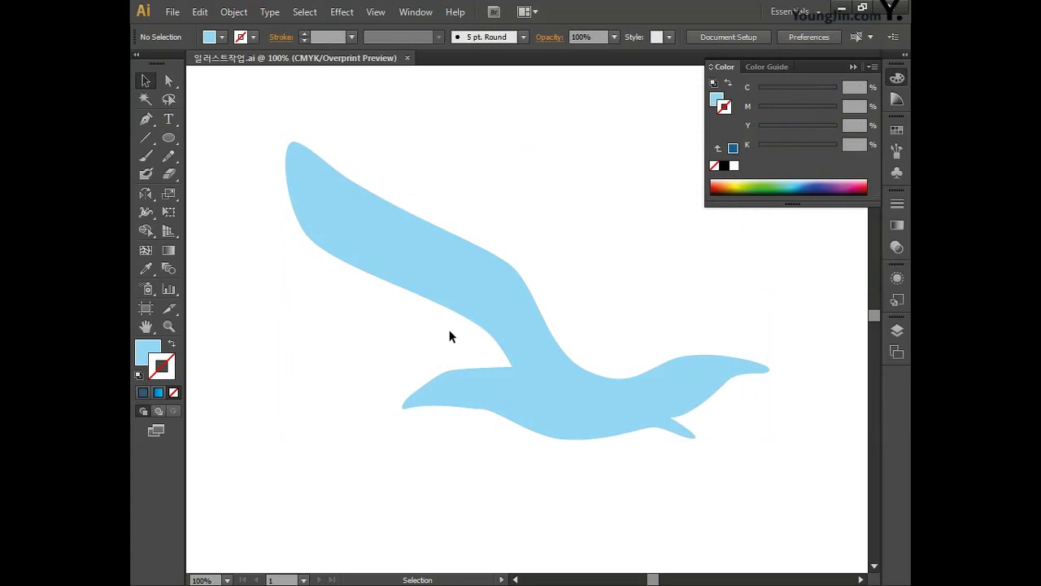
key(space)
drag(321, 351, 391, 349)
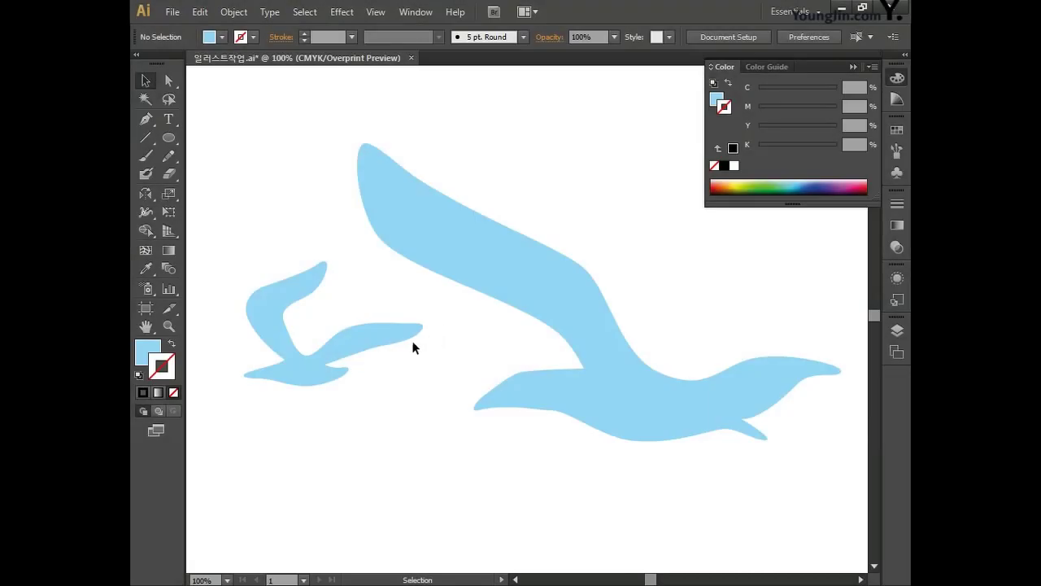
click(412, 337)
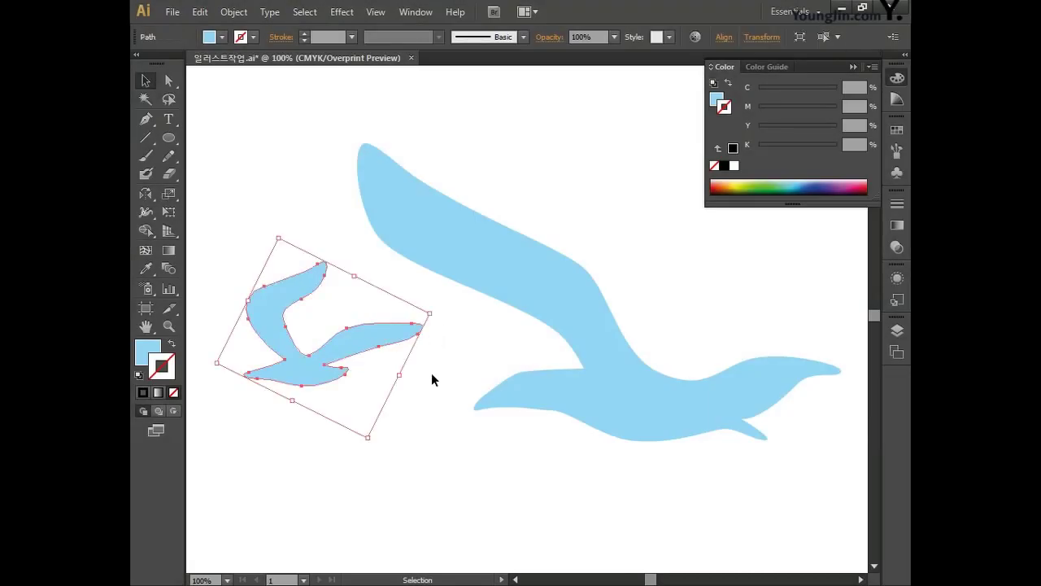
click(434, 377)
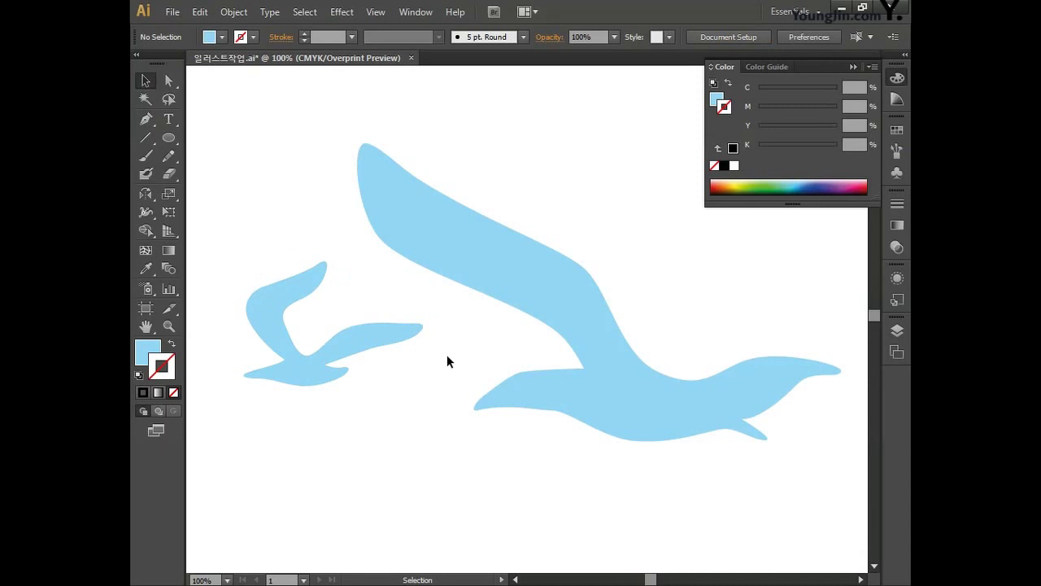
drag(252, 171, 637, 470)
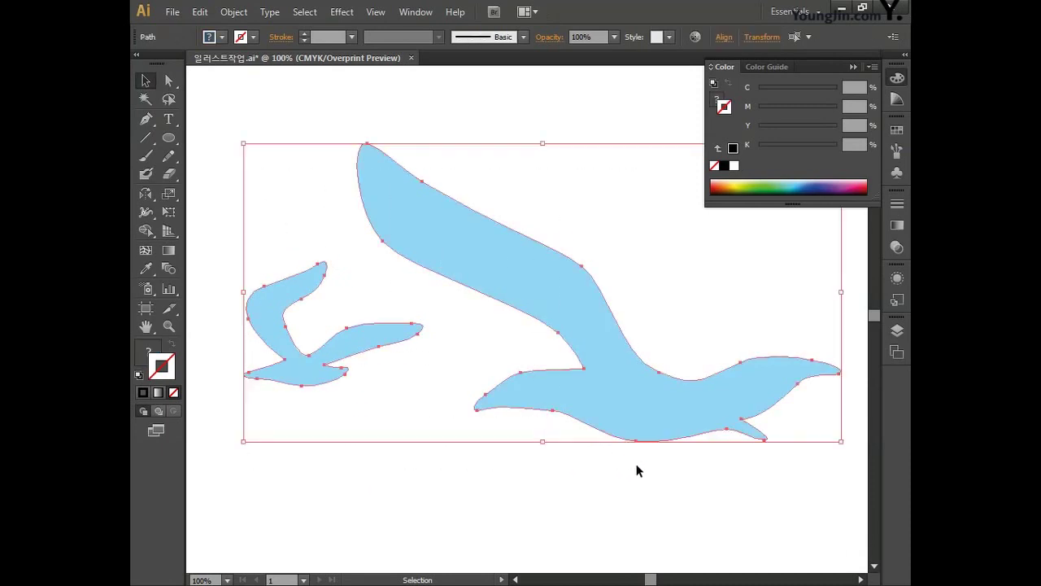
click(449, 461)
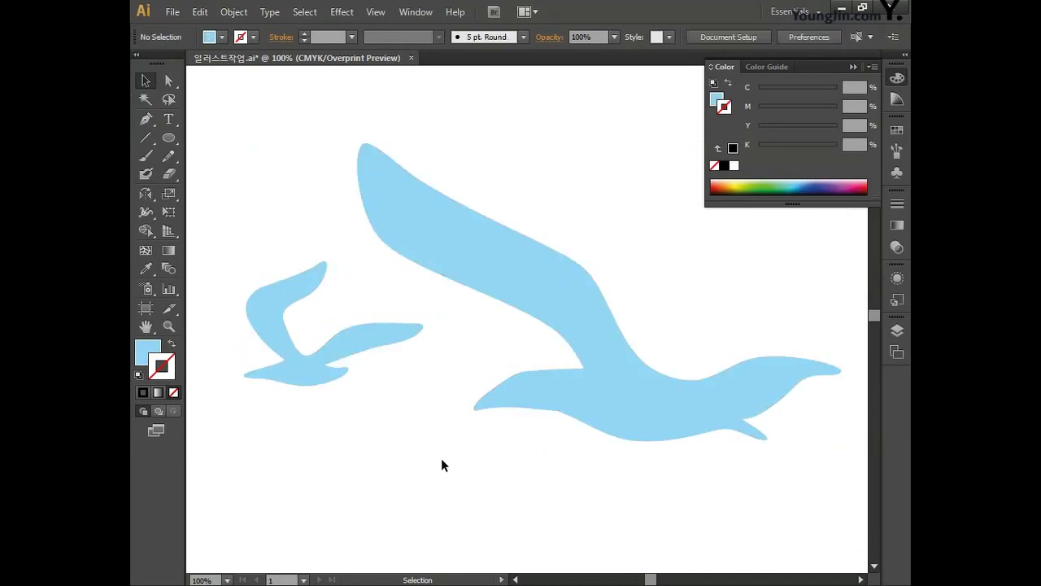
click(895, 77)
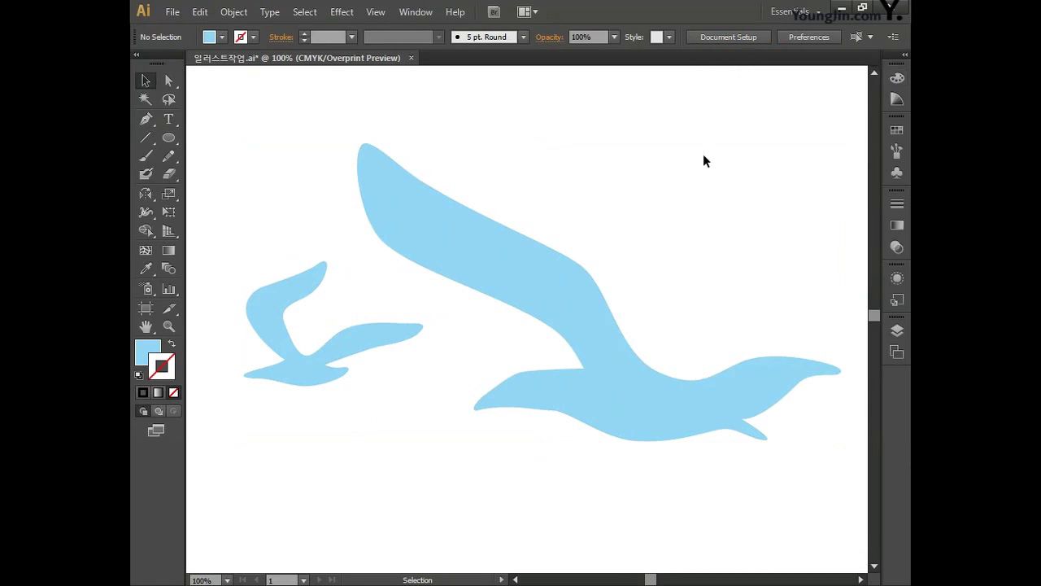
Set up the Pen tool in an empty area with no fill and a medium blue stroke of about C 80, M 30, Y 8, K 0.
key(space)
drag(290, 204, 584, 214)
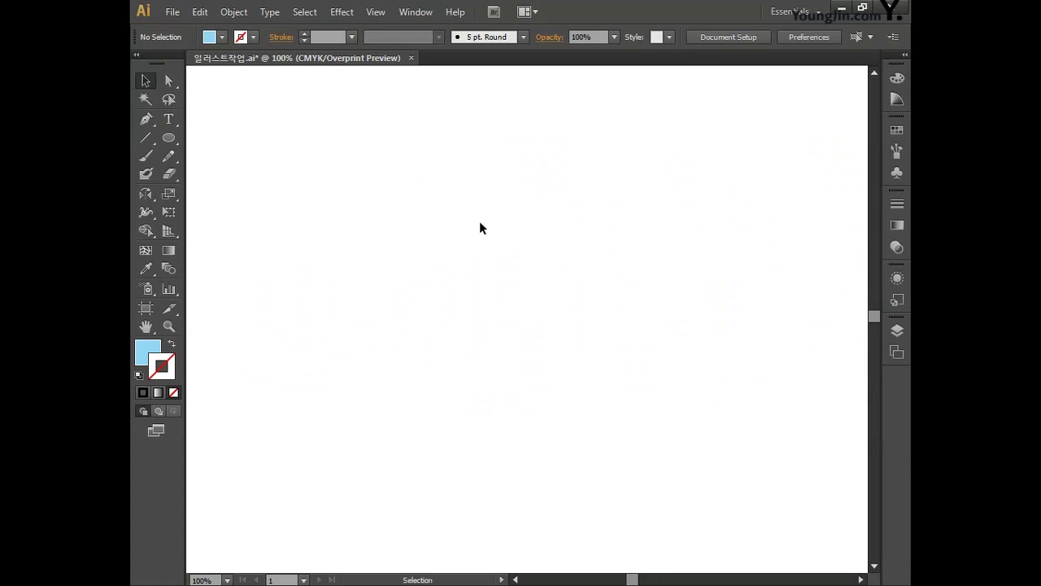
click(148, 119)
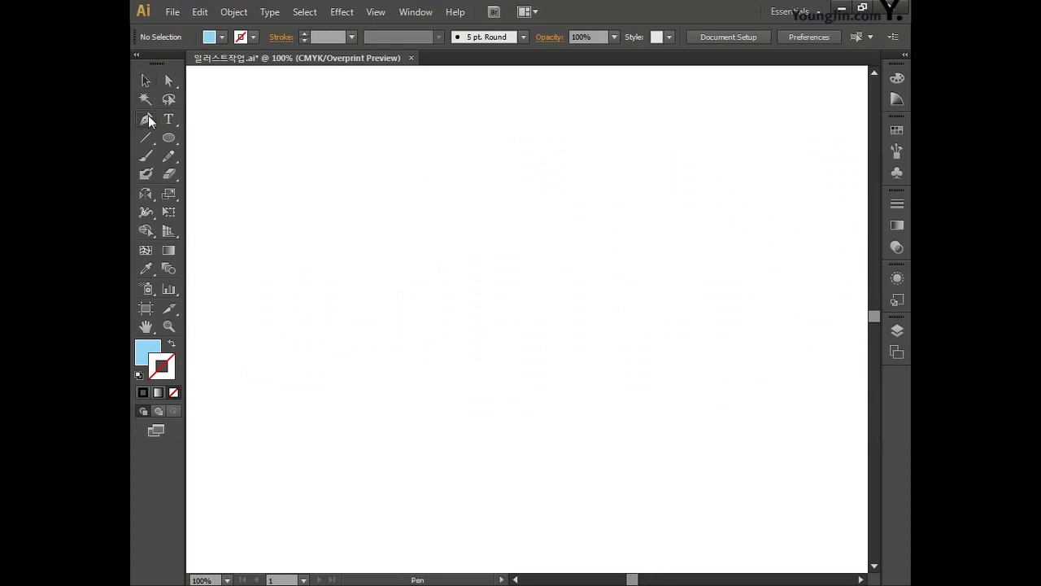
click(145, 350)
click(173, 392)
double_click(173, 379)
drag(396, 376, 508, 306)
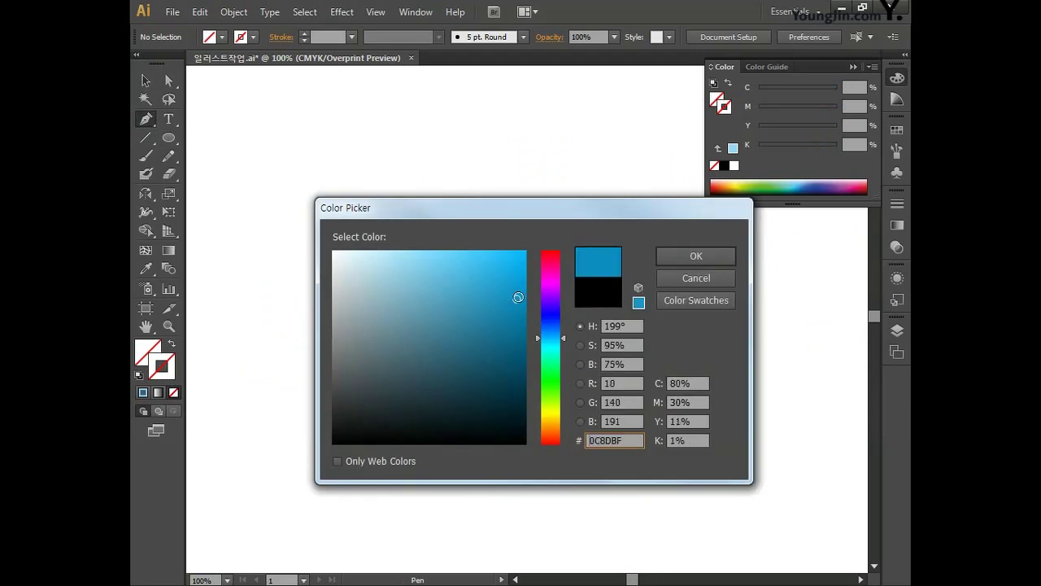
click(690, 256)
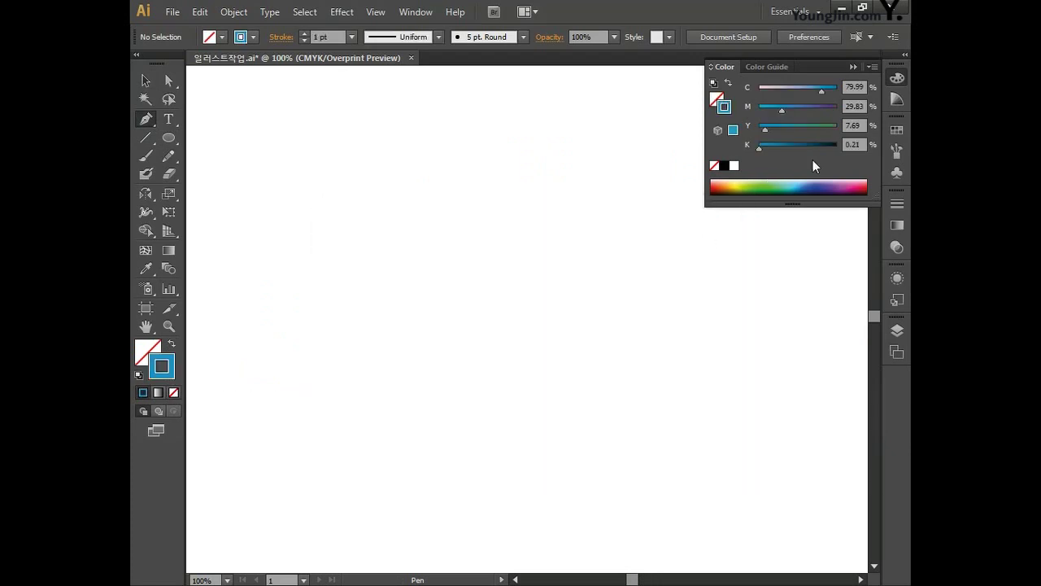
click(892, 78)
Draw an open path with three anchor points rising diagonally from lower left to upper right.
click(287, 446)
drag(514, 303, 558, 283)
drag(693, 146, 717, 131)
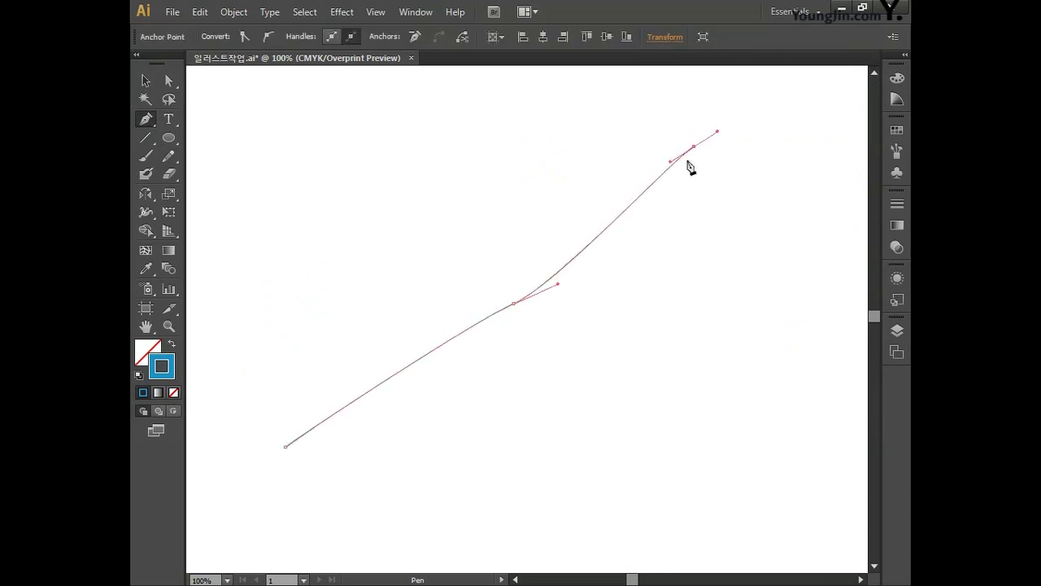
Bend the open path into a smooth S-curve by adjusting its middle anchor and the direction handles at both ends.
click(169, 82)
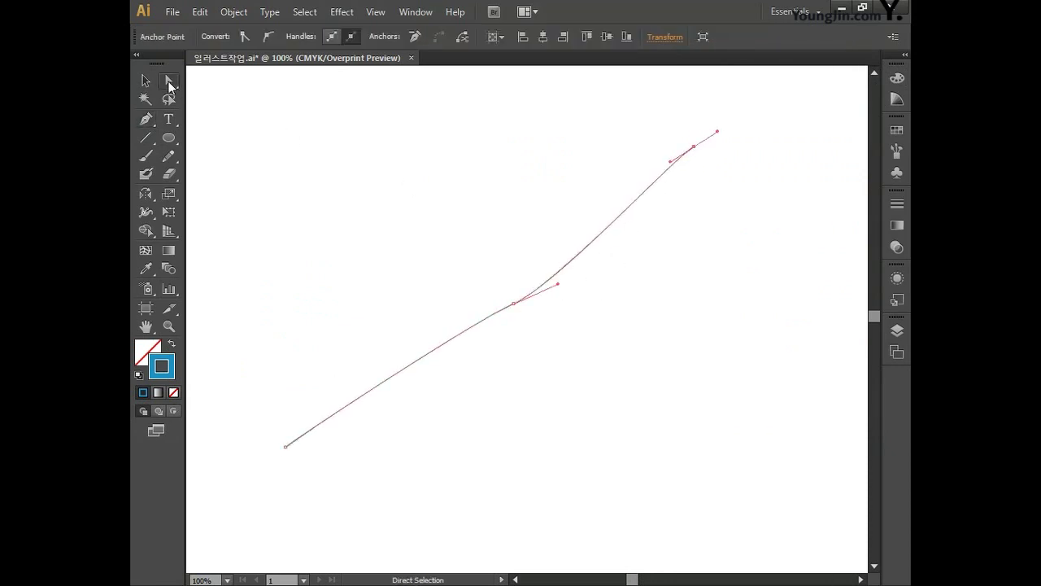
key(p)
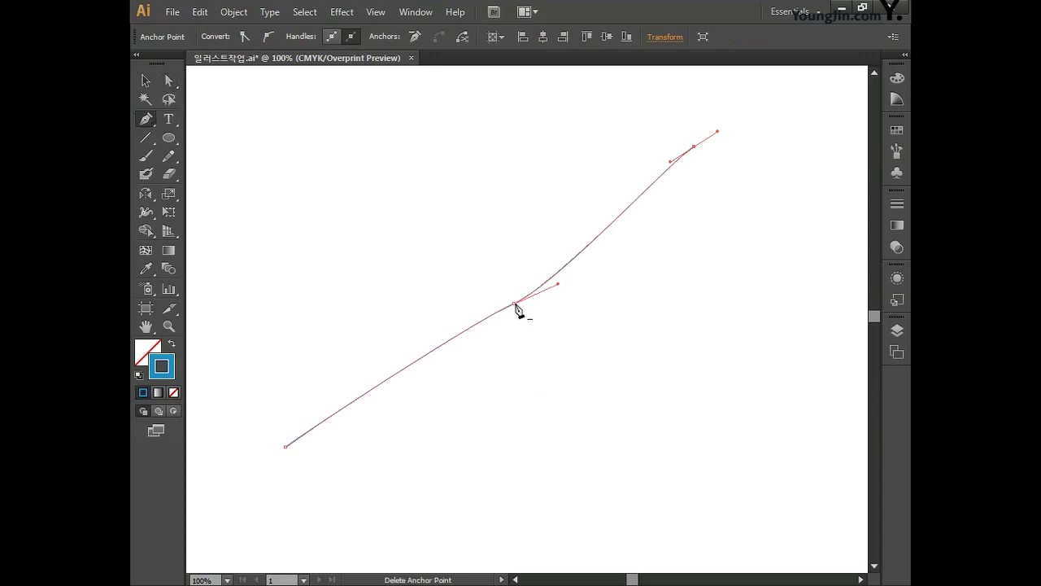
drag(515, 306, 605, 281)
drag(287, 446, 353, 358)
drag(682, 180, 679, 188)
drag(466, 323, 455, 322)
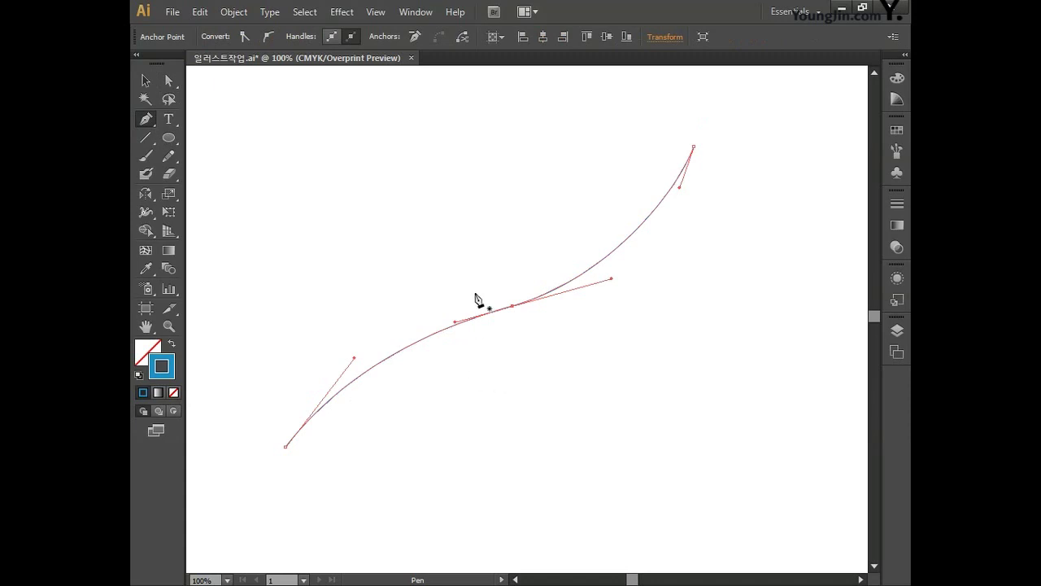
Select the S-curve and set its stroke weight to 12 pt.
click(151, 81)
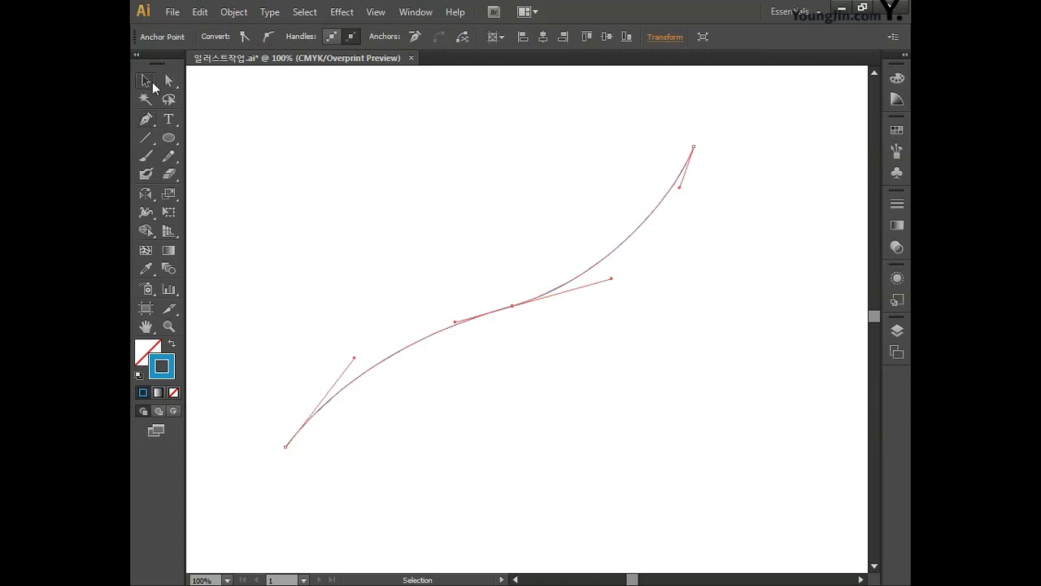
click(342, 237)
drag(367, 203, 555, 366)
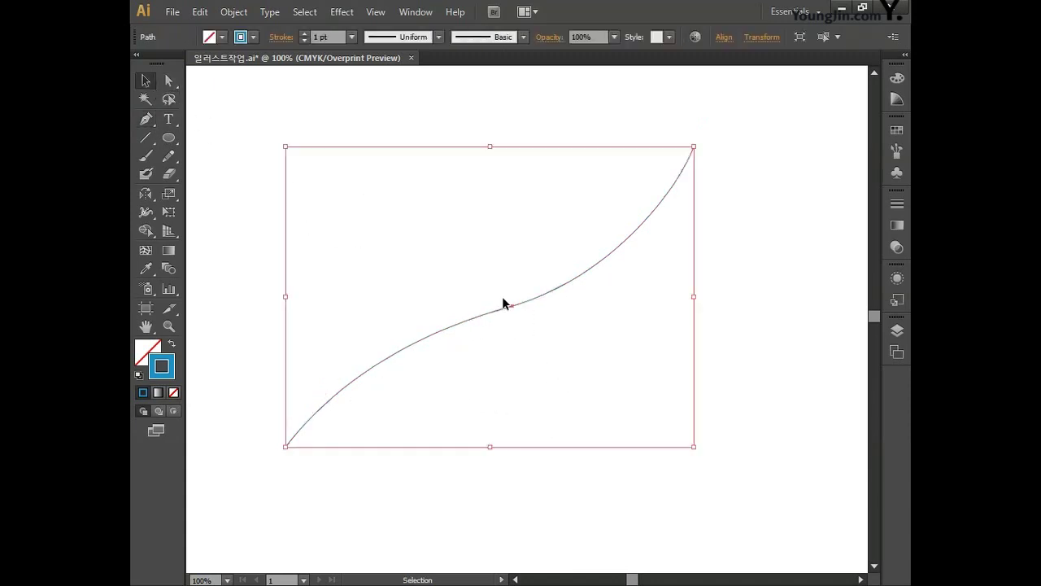
click(304, 34)
click(303, 34)
click(304, 34)
click(303, 35)
click(304, 34)
click(303, 34)
click(303, 35)
click(303, 34)
click(303, 34)
click(304, 34)
click(304, 34)
click(303, 35)
click(304, 34)
key(space)
mouse_move(513, 360)
mouse_down()
mouse_move(525, 353)
mouse_move(521, 375)
mouse_up()
key(ctrl+shift+b)
key(ctrl+shift+b)
click(303, 40)
click(304, 41)
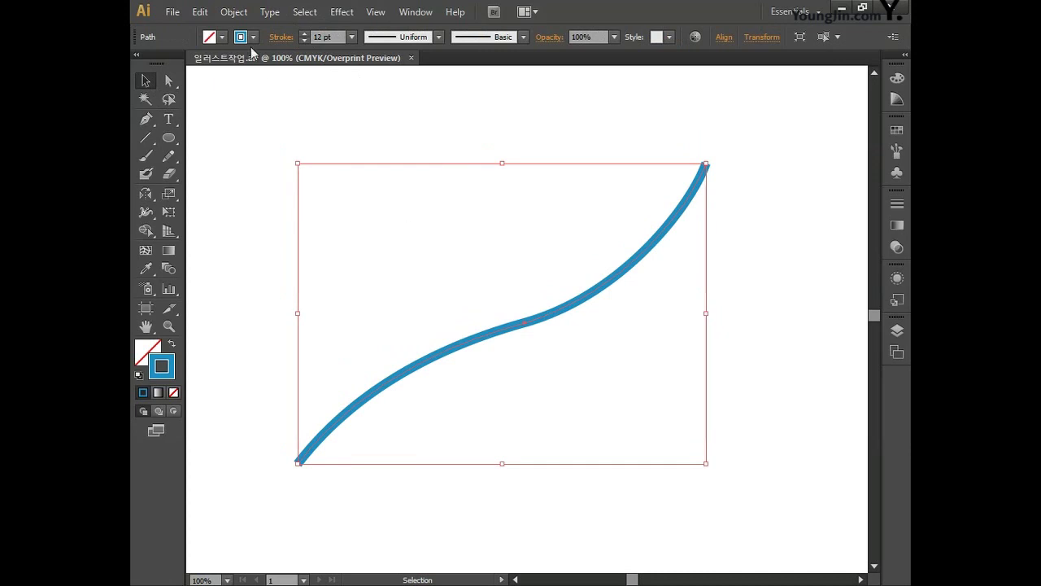
Convert the thick S-curve into a filled shape with Outline Stroke.
click(234, 11)
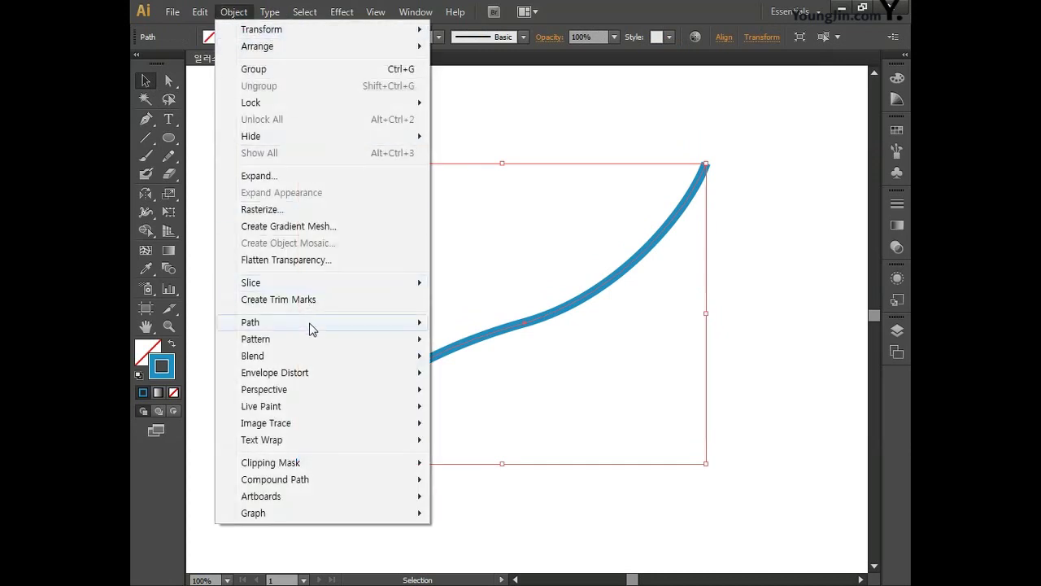
mouse_move(309, 325)
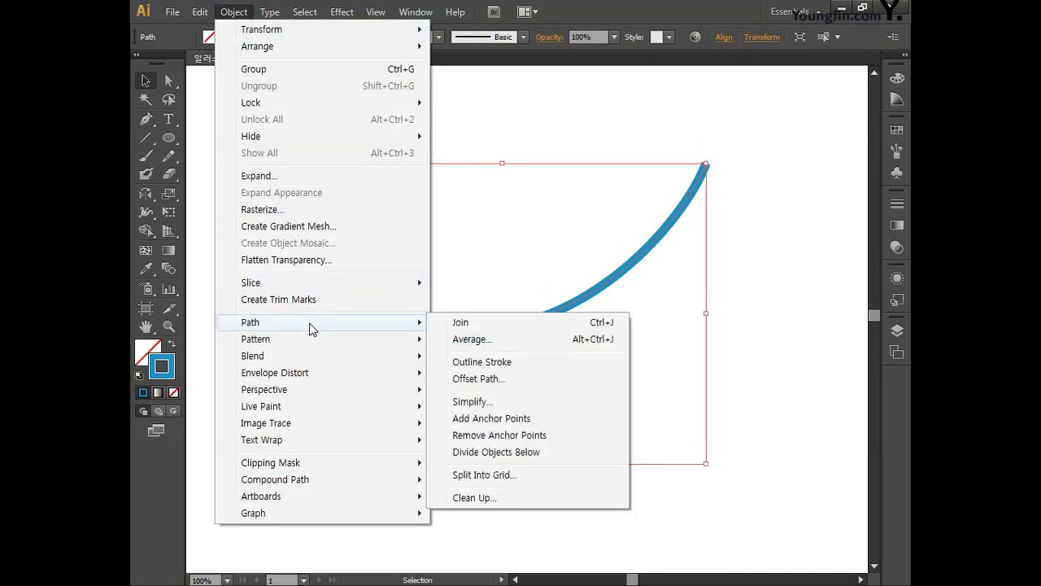
click(480, 362)
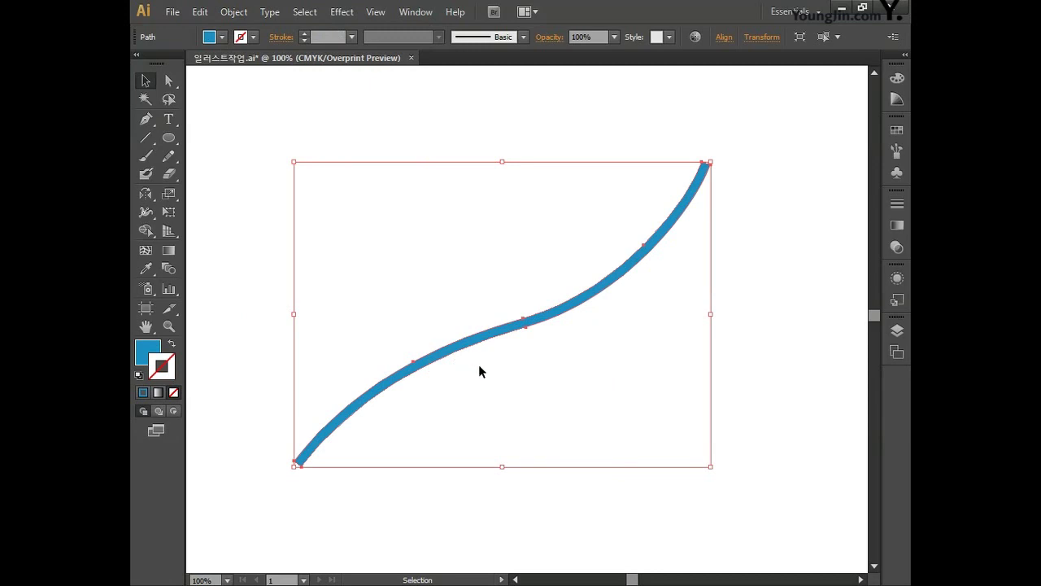
Change the outlined curve's fill to sky blue with C 60, M 5, Y 0, K 0.
double_click(147, 352)
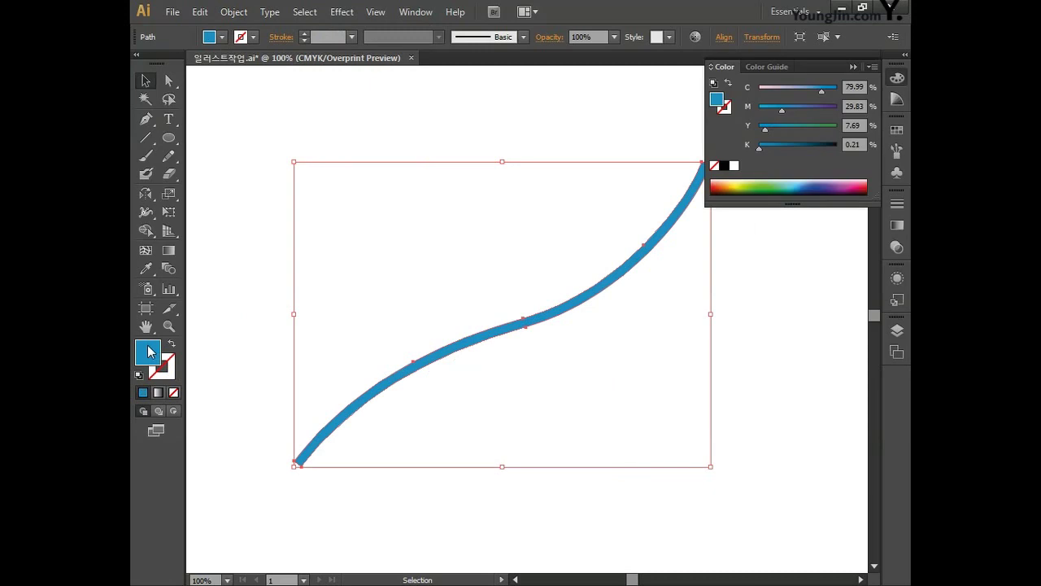
key(Tab)
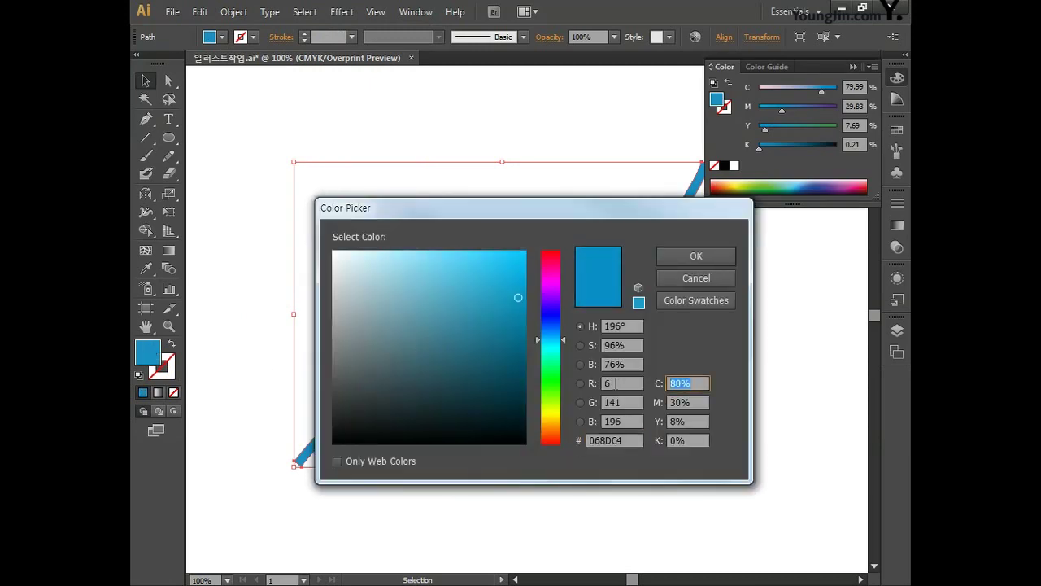
text(60)
key(Tab)
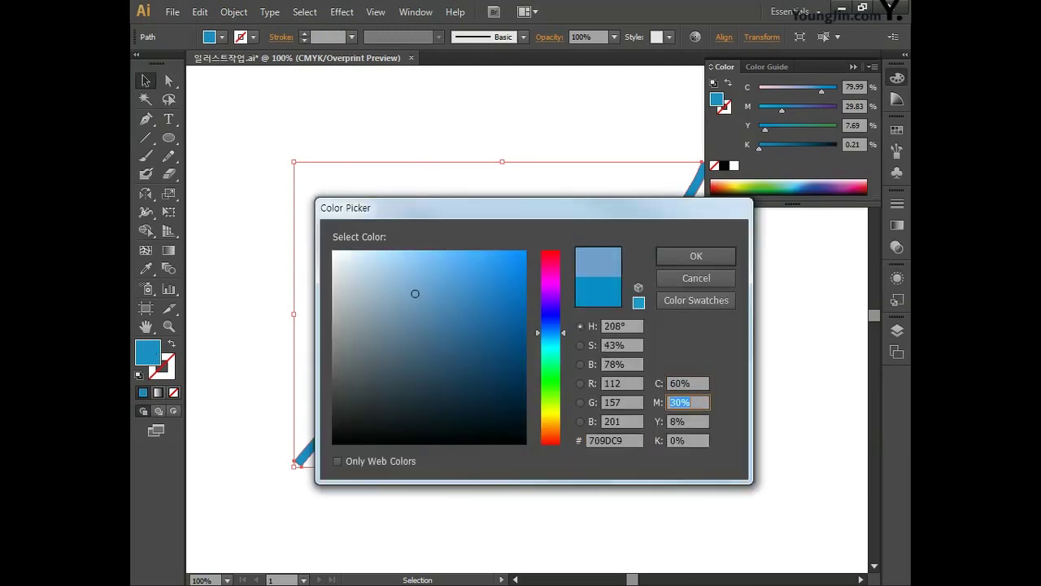
text(5)
key(Tab)
text(0)
key(Tab)
key(Return)
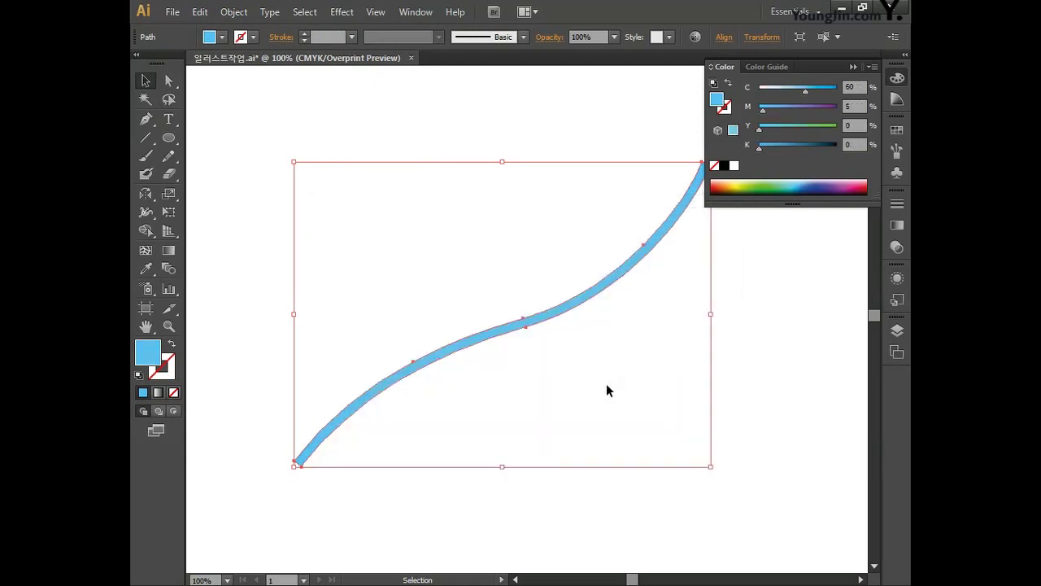
click(772, 186)
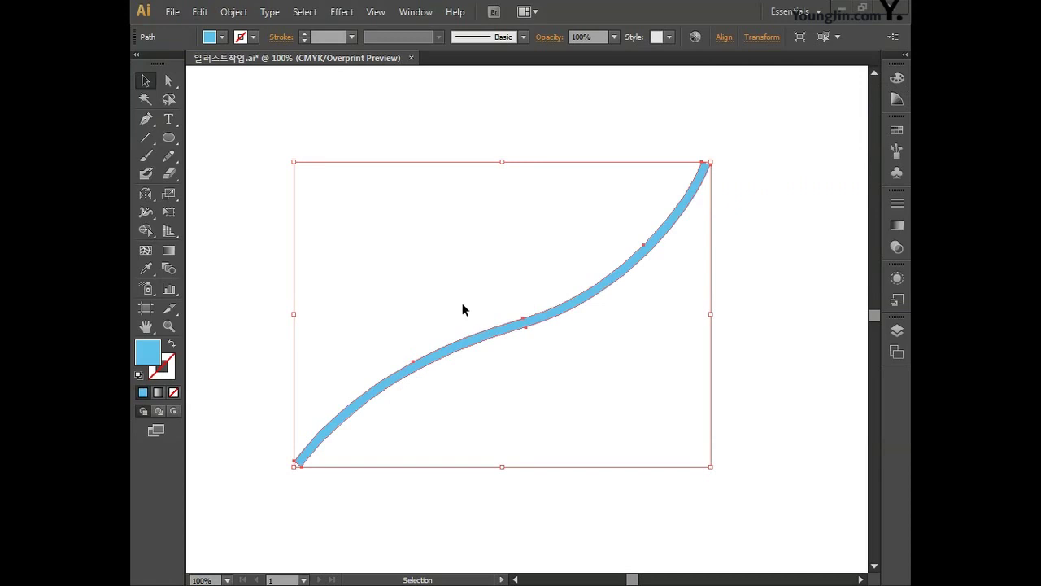
Draw a narrow, tall rectangle across the lower half of the S-curve, extending above and below it.
click(169, 139)
drag(173, 141, 205, 138)
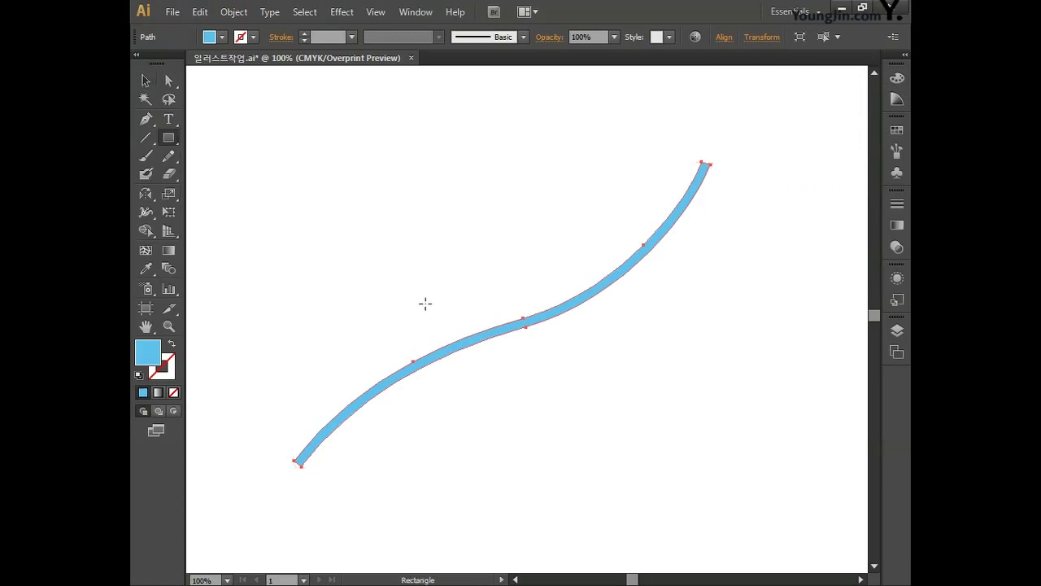
drag(432, 297, 458, 412)
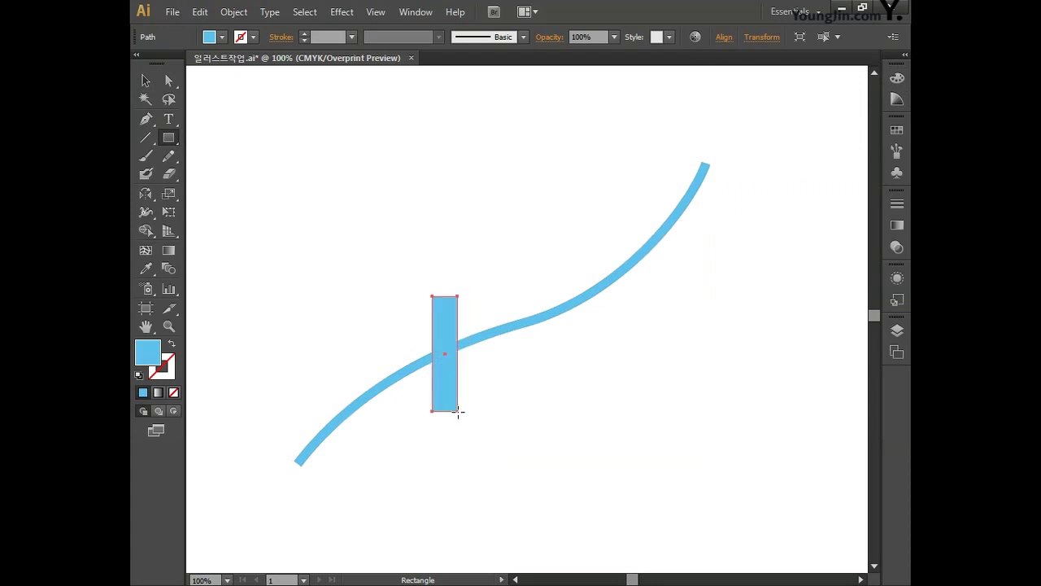
Turn on Smart Guides and draw a thin rectangle of equal height flush against each long side of the tall rectangle.
click(375, 12)
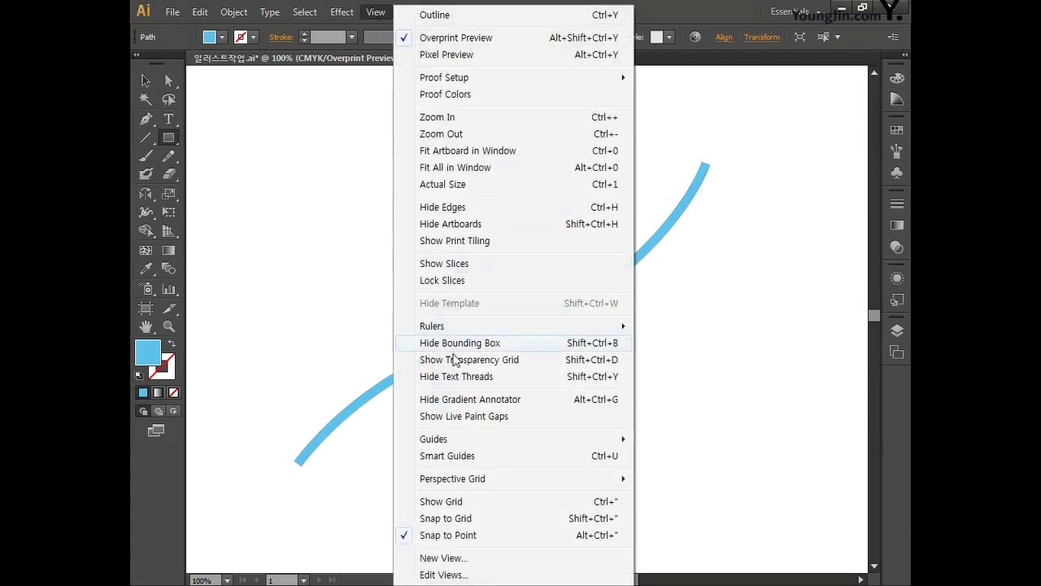
click(448, 455)
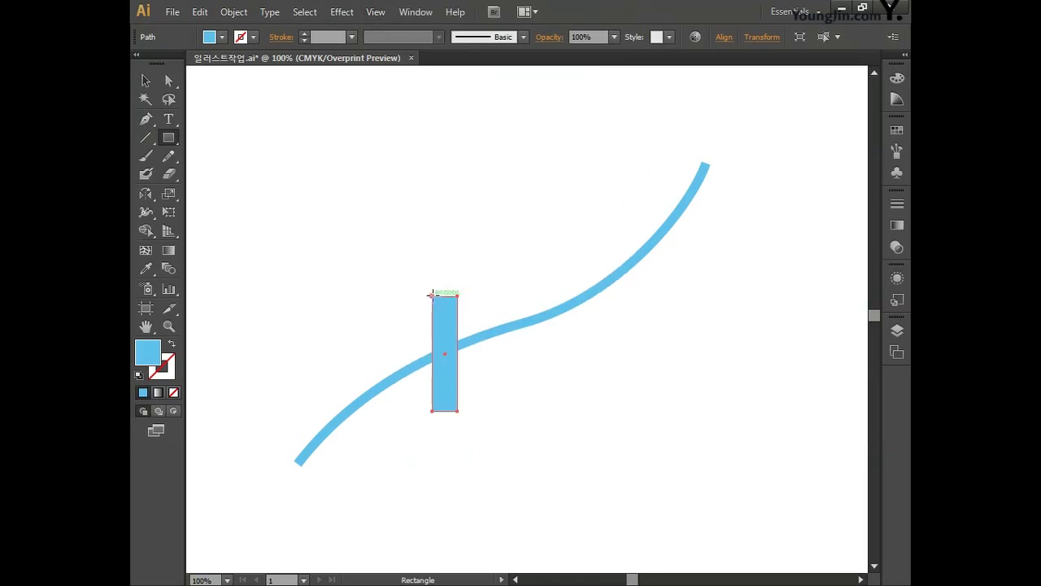
drag(432, 296, 424, 411)
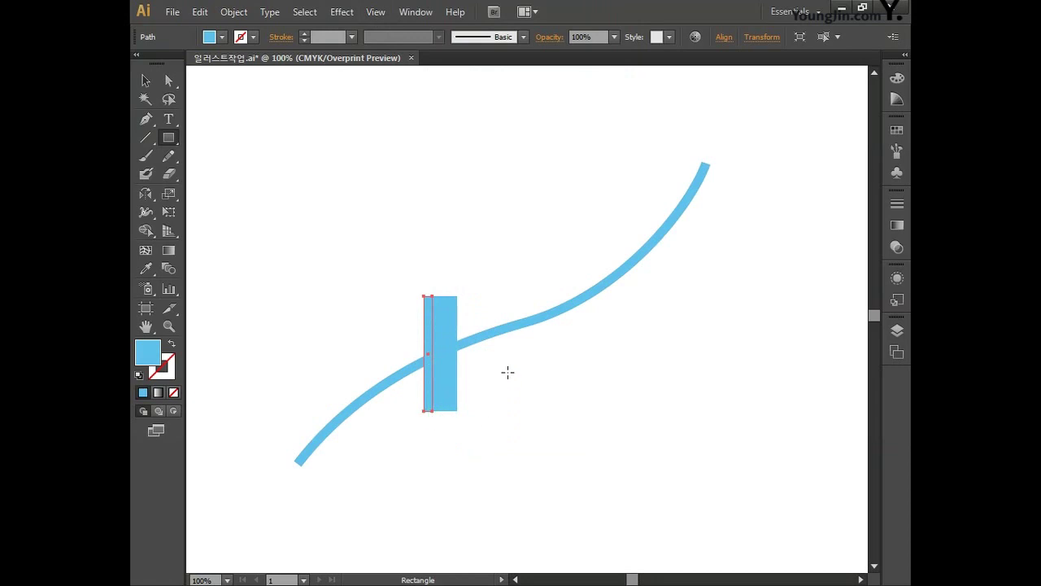
drag(457, 296, 466, 410)
Change the fill of the two thin side rectangles to lime green with C 30, M 0, Y 80, K 0.
click(146, 81)
click(427, 316)
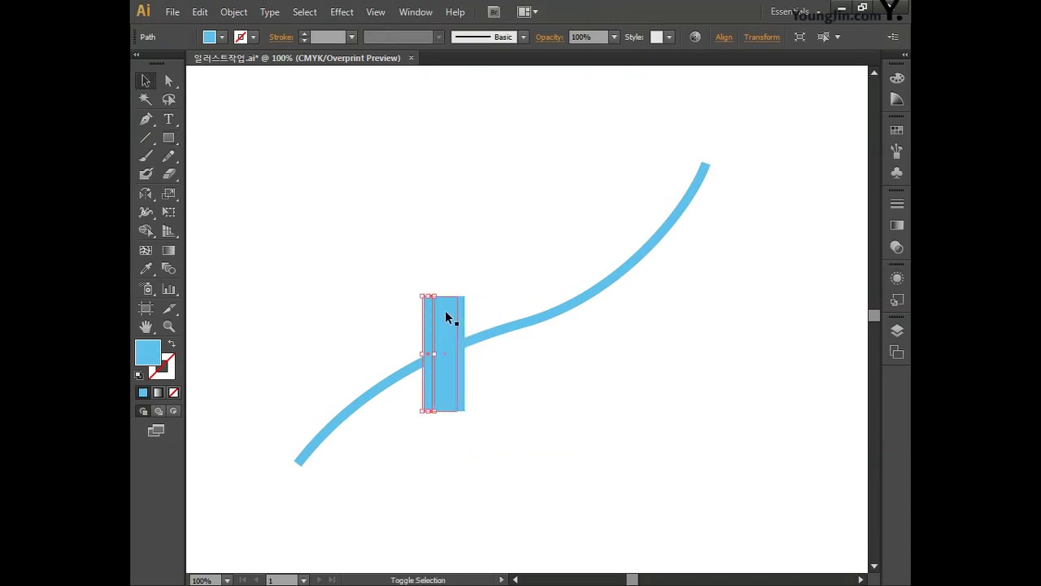
double_click(150, 358)
click(697, 380)
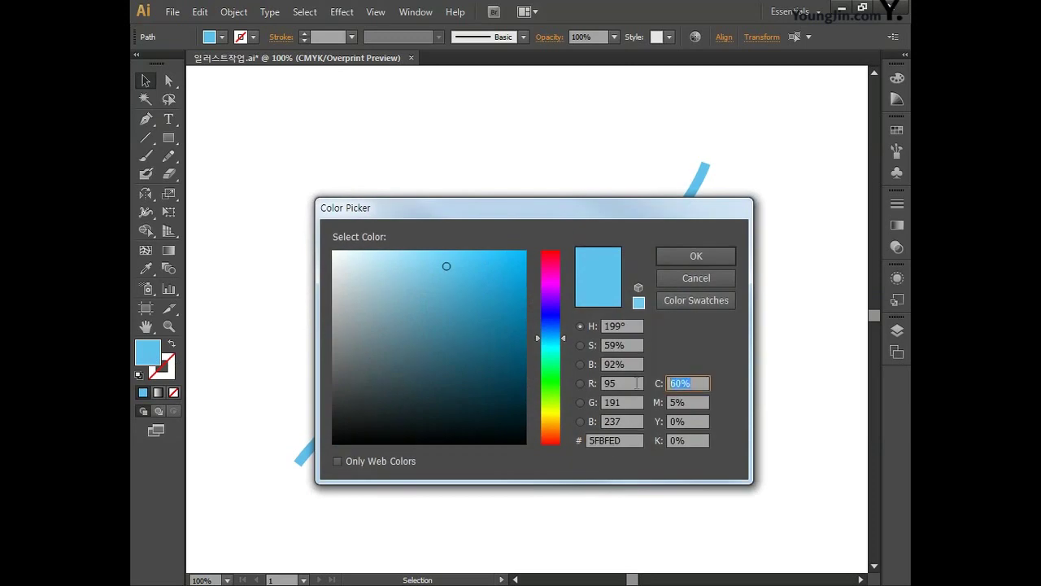
text(30)
key(Tab)
text(0)
key(Tab)
text(80)
key(Tab)
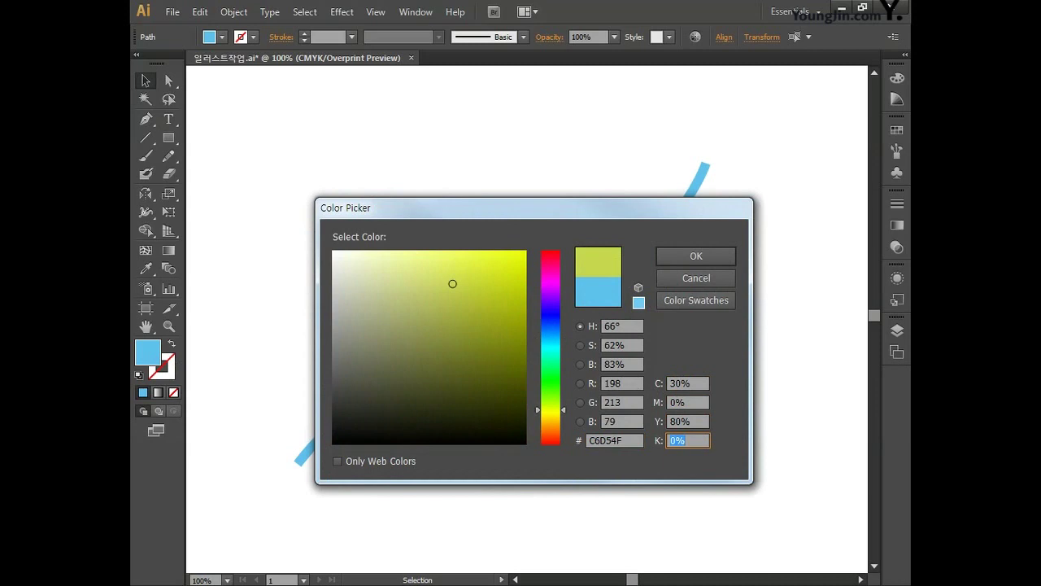
key(Return)
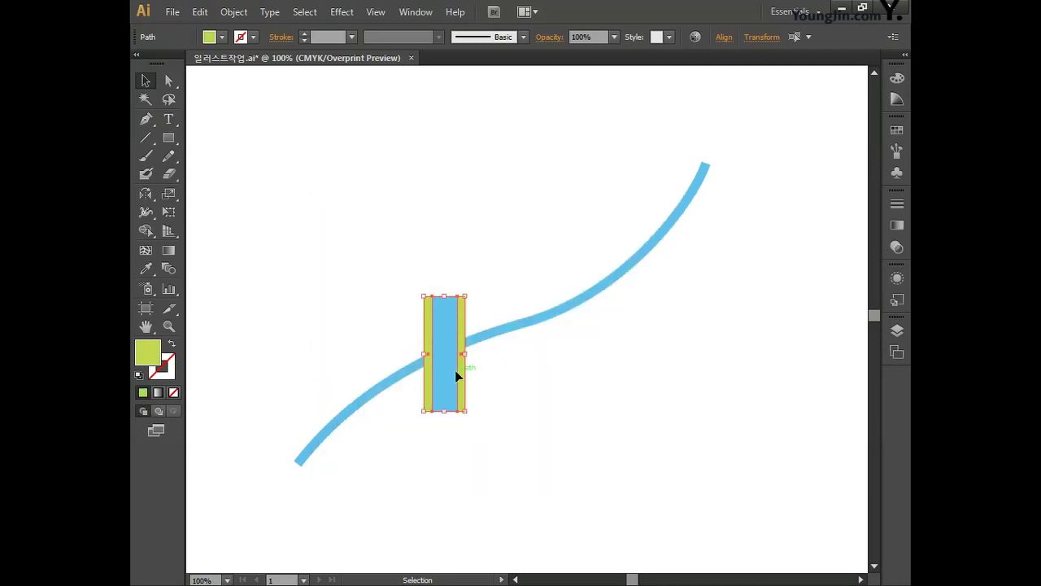
Change the fill of the middle tall rectangle to orange with C 0, M 60, K 0 and a high yellow share.
click(446, 371)
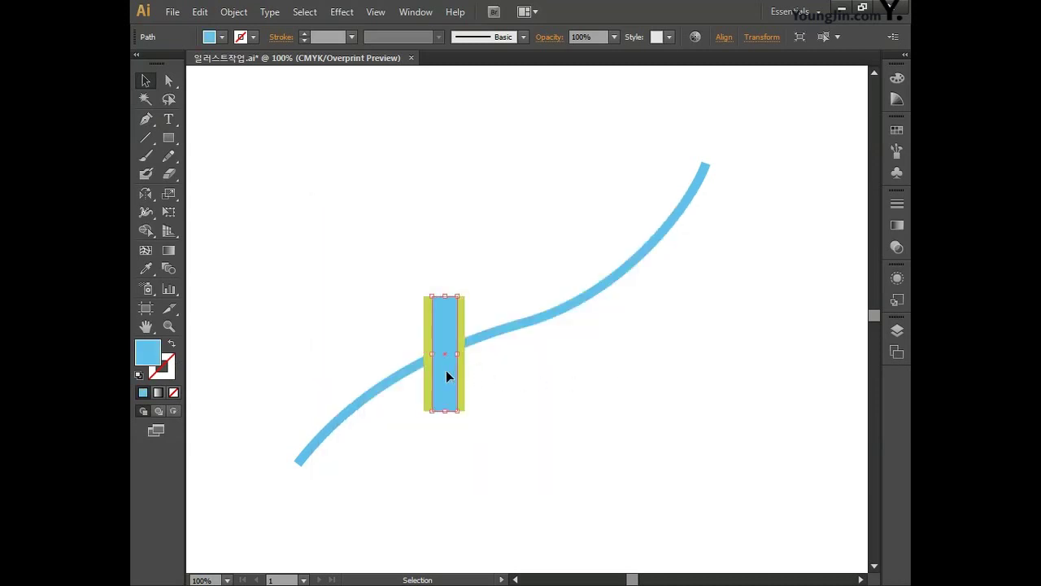
double_click(151, 360)
click(701, 383)
text(0)
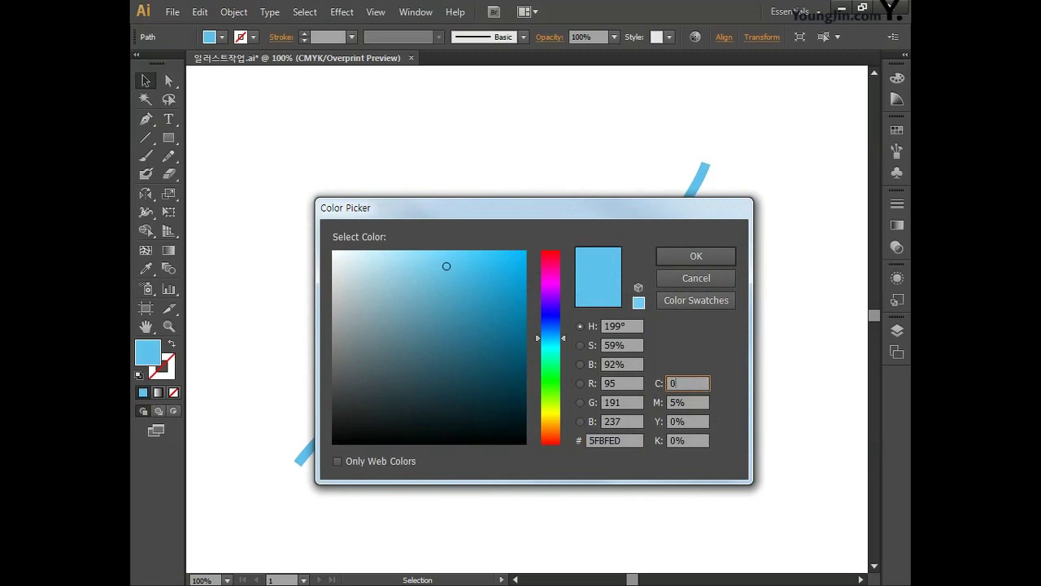
key(Tab)
text(60)
key(Tab)
text(7)
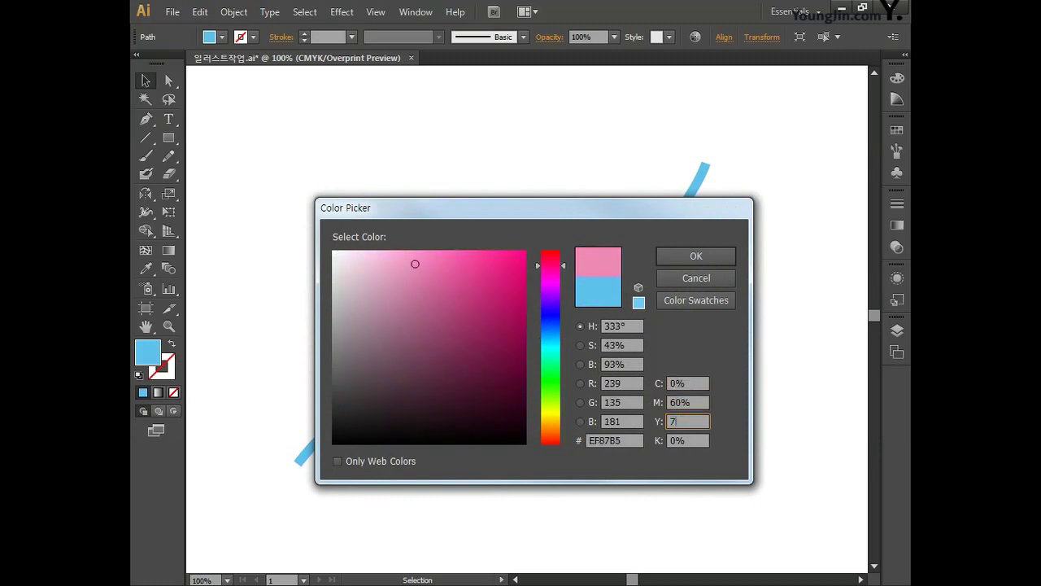
key(Tab)
key(Return)
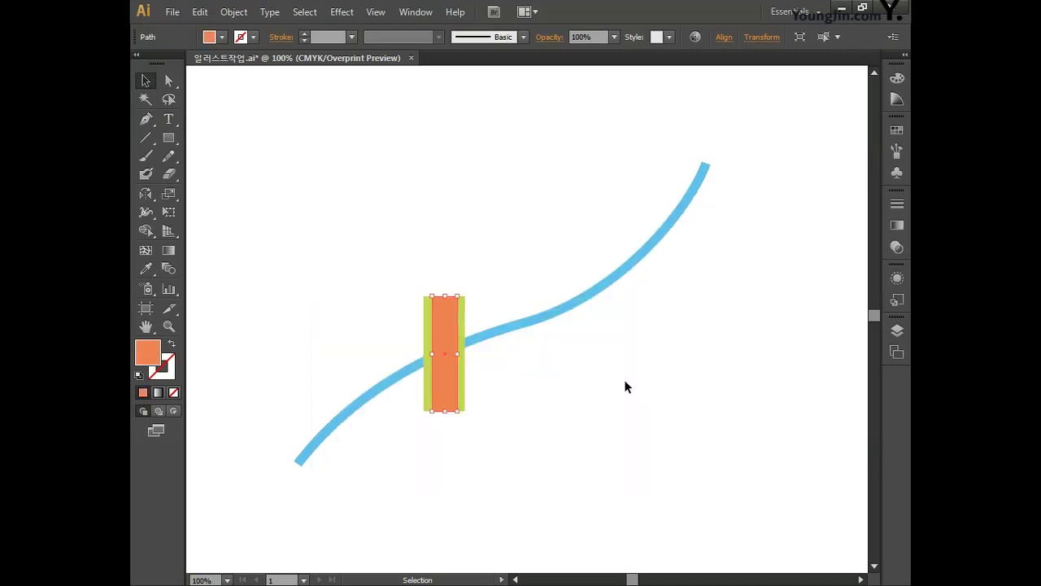
Select the three adjoining rectangles together and narrow them slightly about their centre, keeping their height.
click(581, 380)
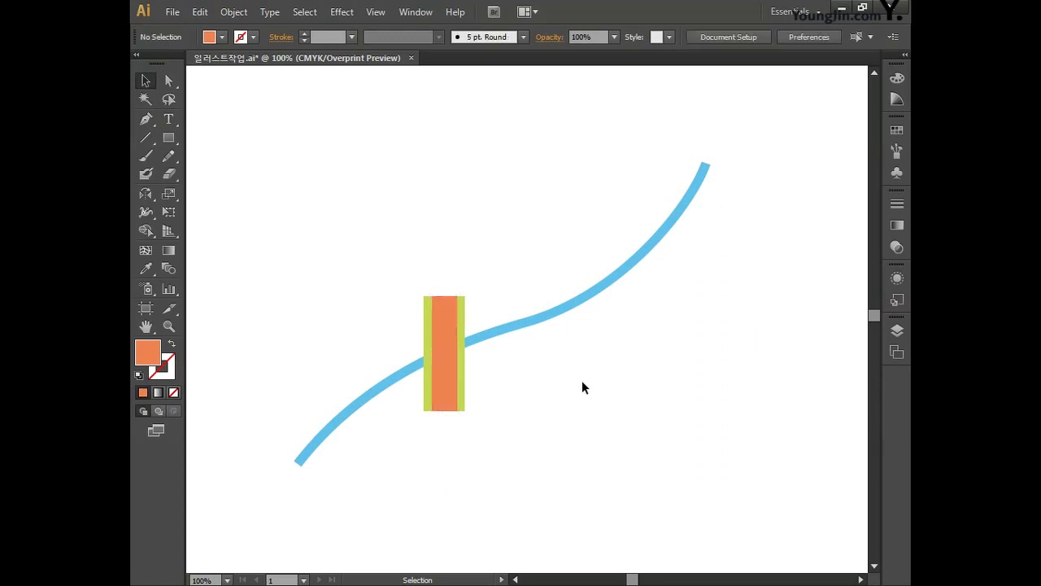
drag(508, 434, 411, 396)
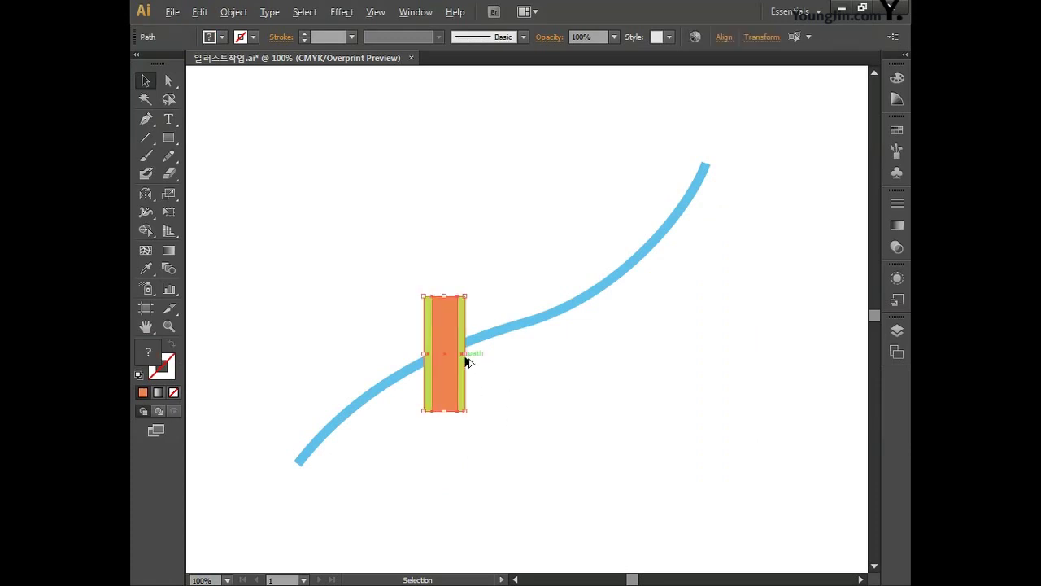
drag(465, 355, 461, 411)
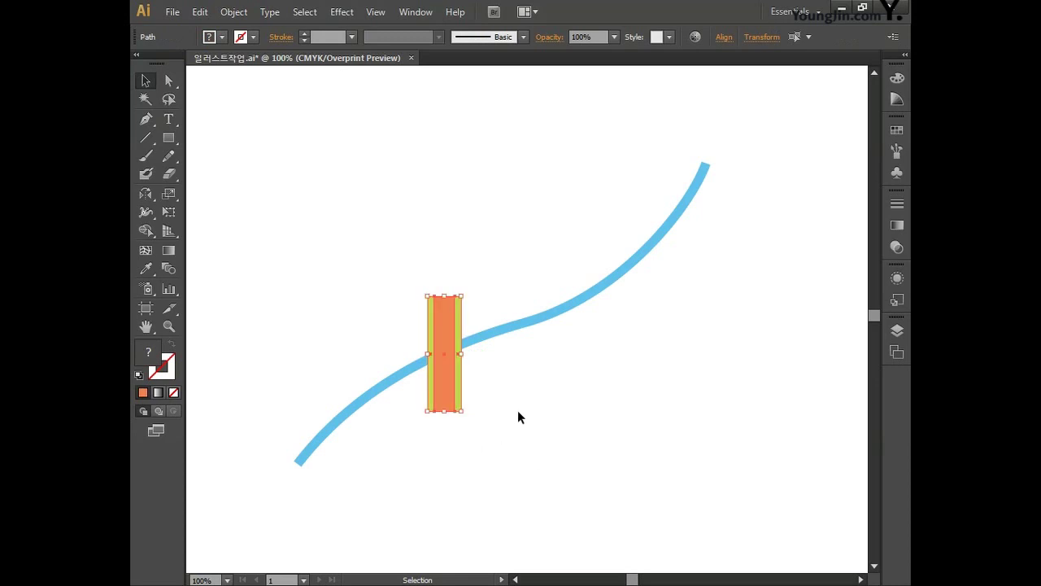
Duplicate the three striped rectangles across the upper part of the curve and widen the copy about its centre.
drag(386, 253, 484, 315)
drag(453, 400, 659, 286)
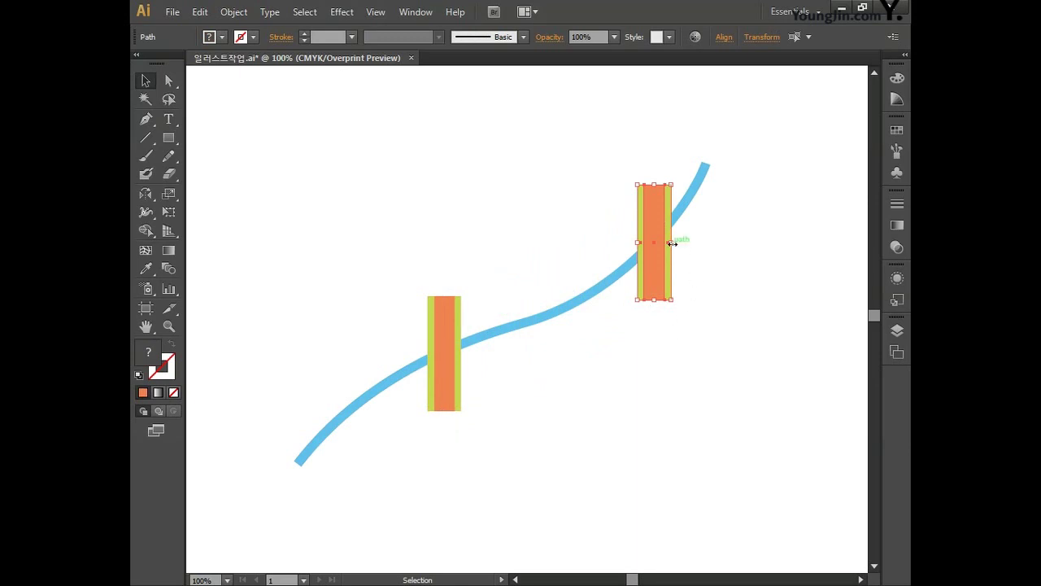
drag(672, 242, 683, 277)
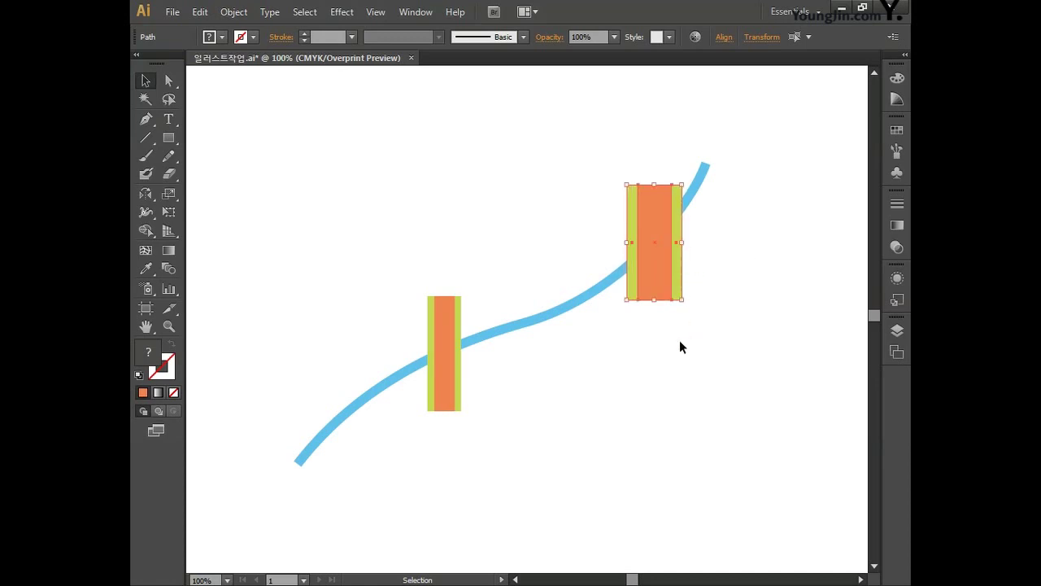
click(625, 390)
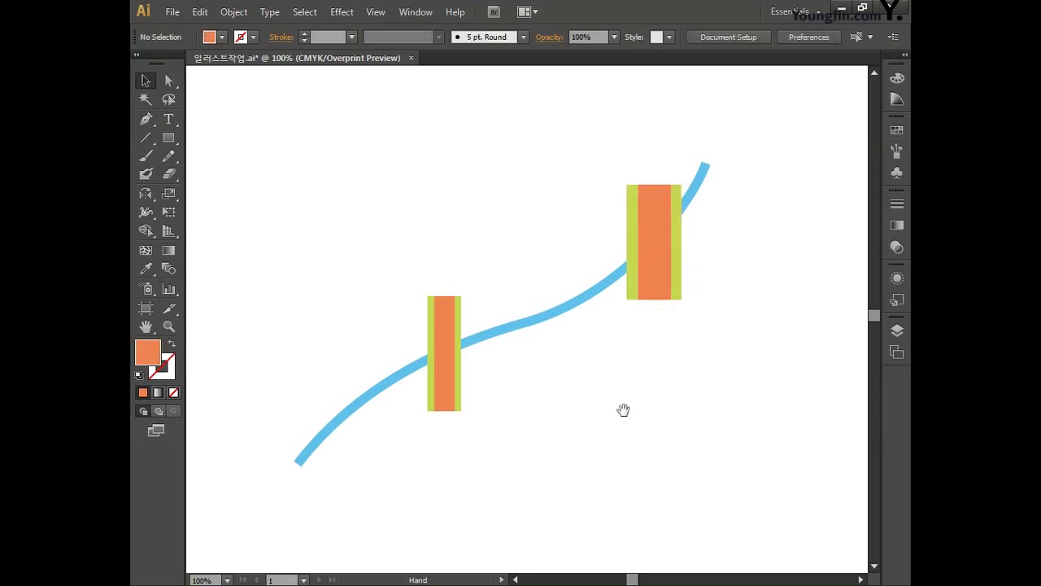
Select the curve with both striped rectangle sets and split them at their overlaps with the Pathfinder Divide operation.
drag(623, 410, 623, 393)
key(space)
drag(627, 318, 574, 378)
drag(287, 201, 617, 397)
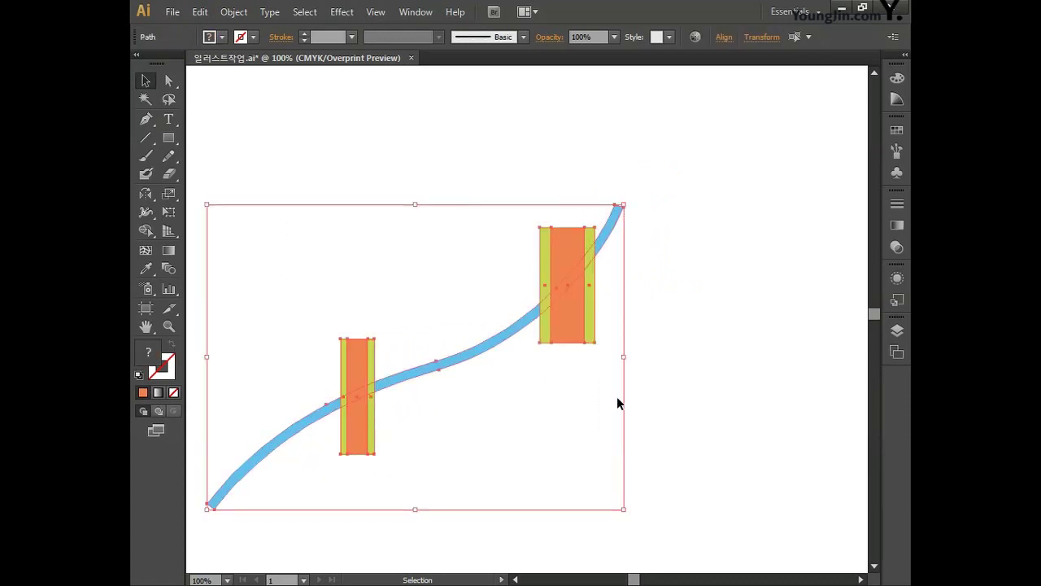
click(416, 12)
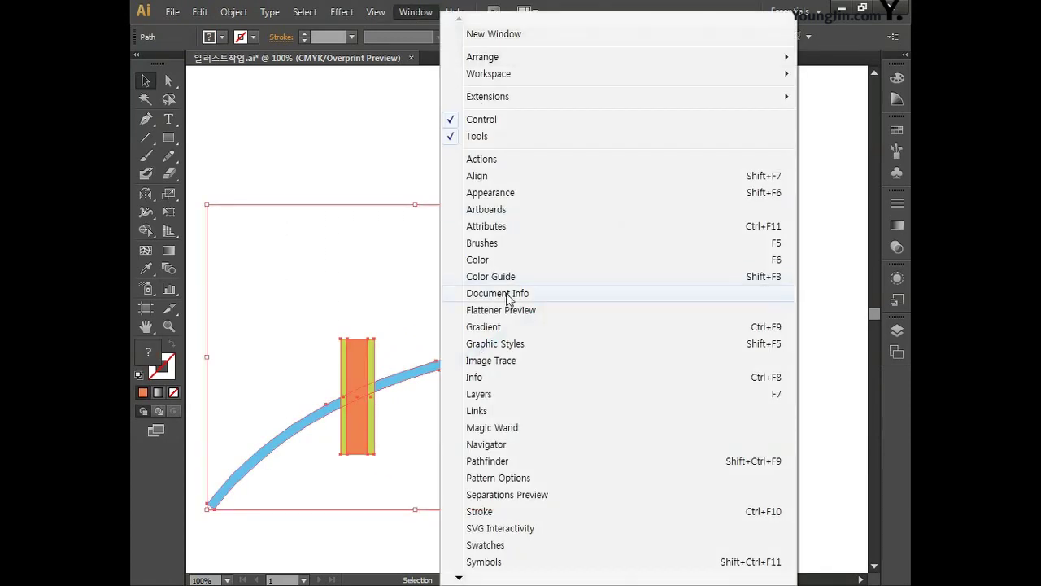
click(493, 461)
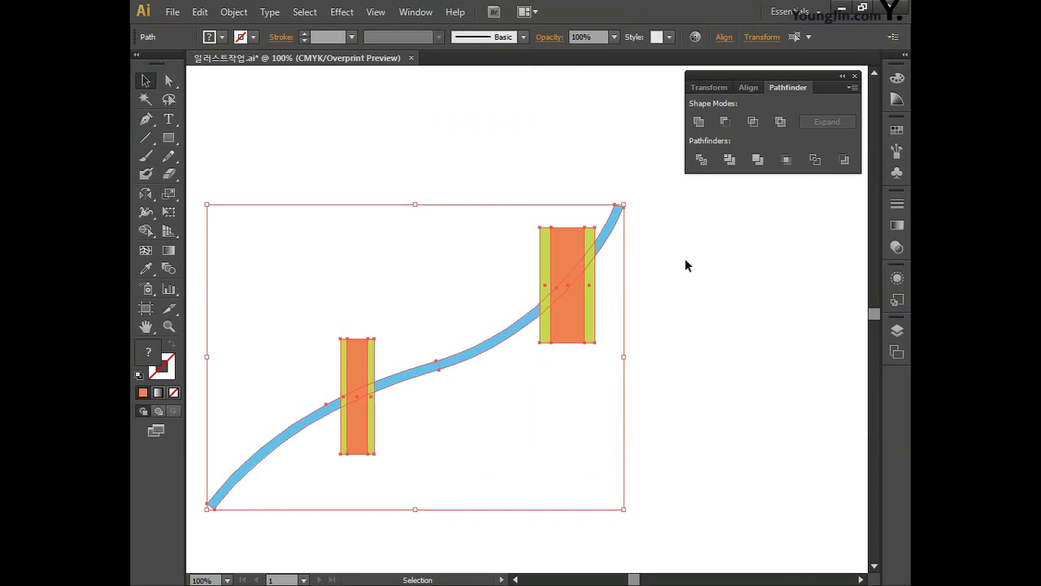
click(702, 161)
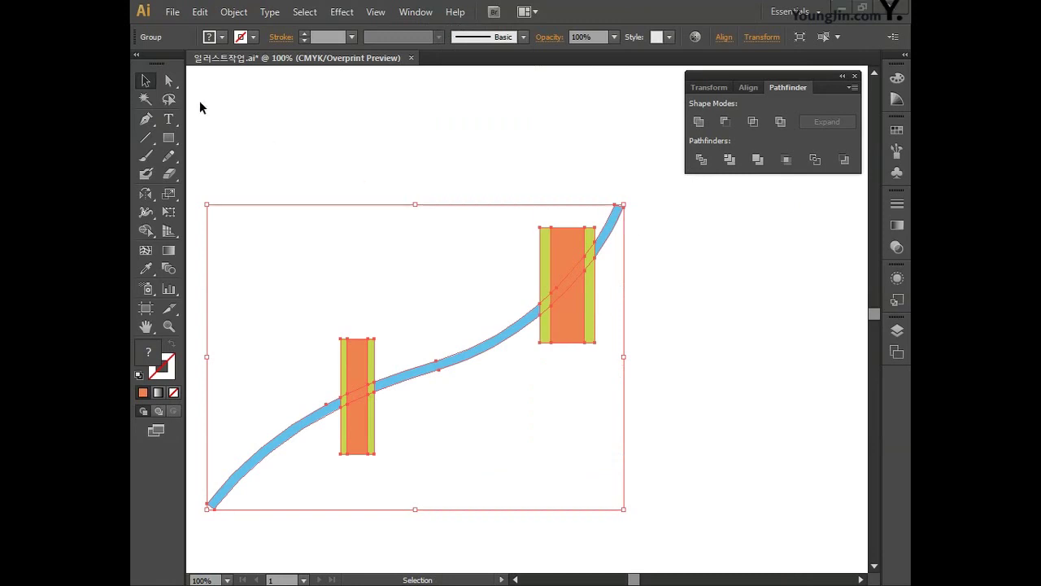
Delete the striped rectangle pieces above and below the curve, leaving only the coloured segments inside it.
click(169, 80)
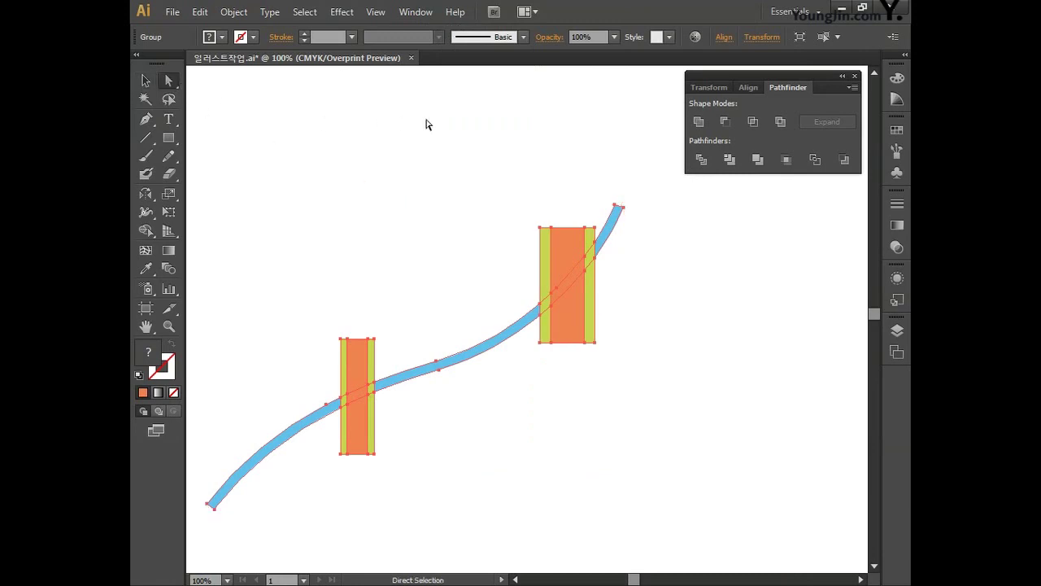
click(484, 183)
drag(494, 181, 596, 236)
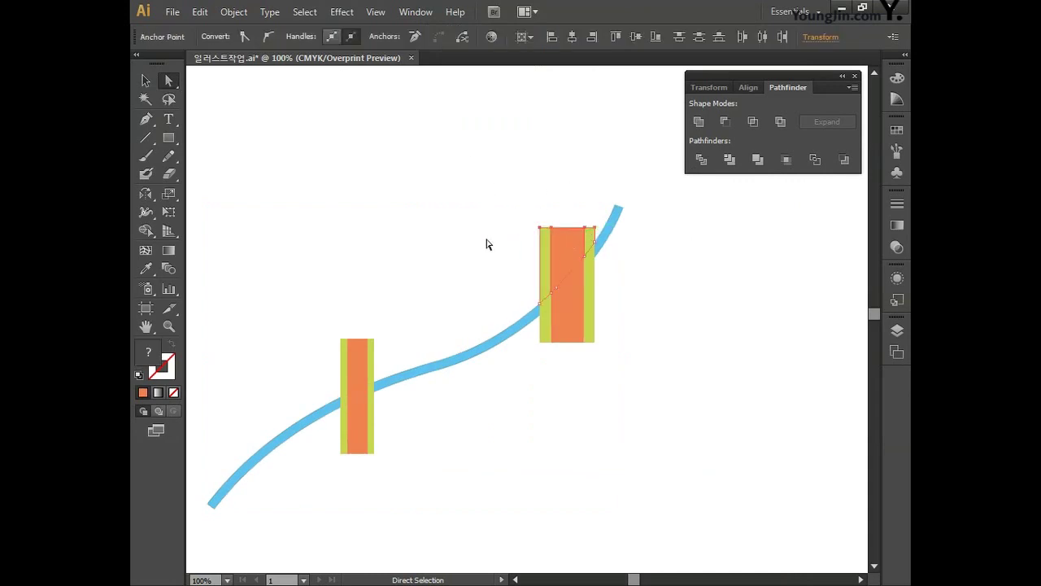
key(Delete)
drag(647, 388, 533, 345)
key(Delete)
drag(295, 309, 389, 354)
key(Delete)
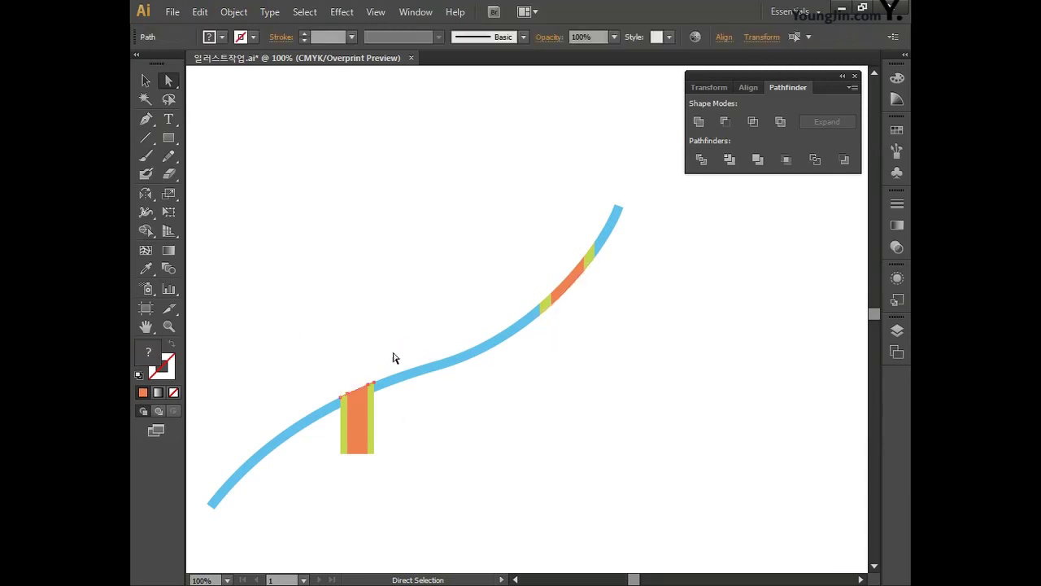
drag(391, 477, 337, 436)
key(Delete)
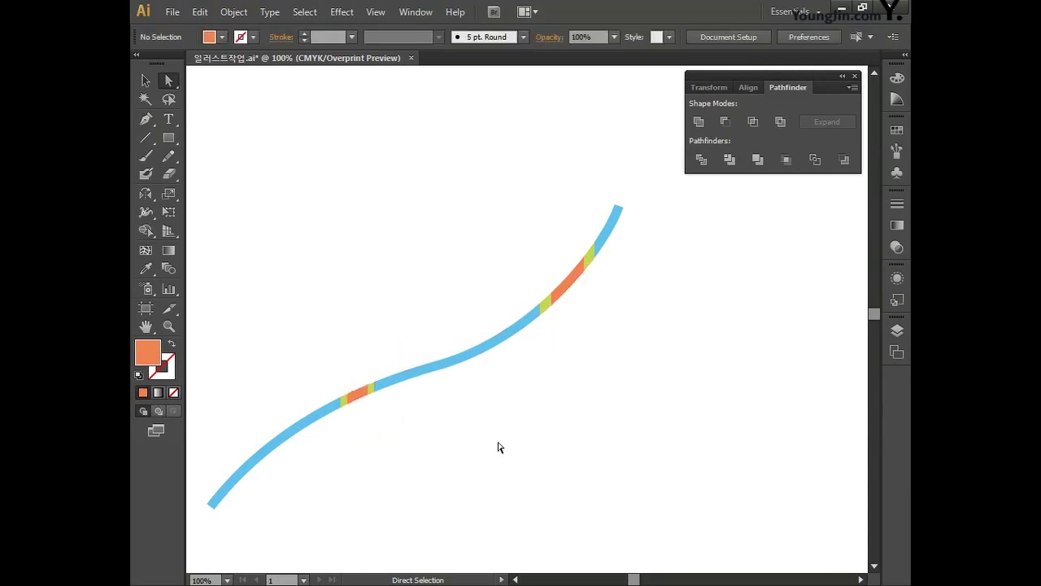
Draw a small circle at the upper end of the curve with the Ellipse tool.
drag(504, 421, 537, 413)
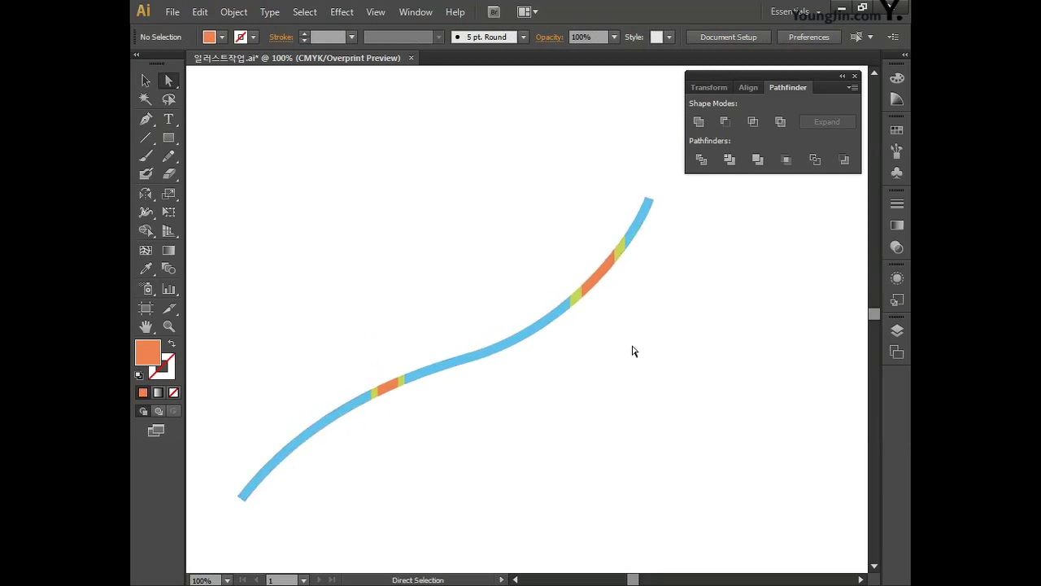
drag(648, 306, 633, 319)
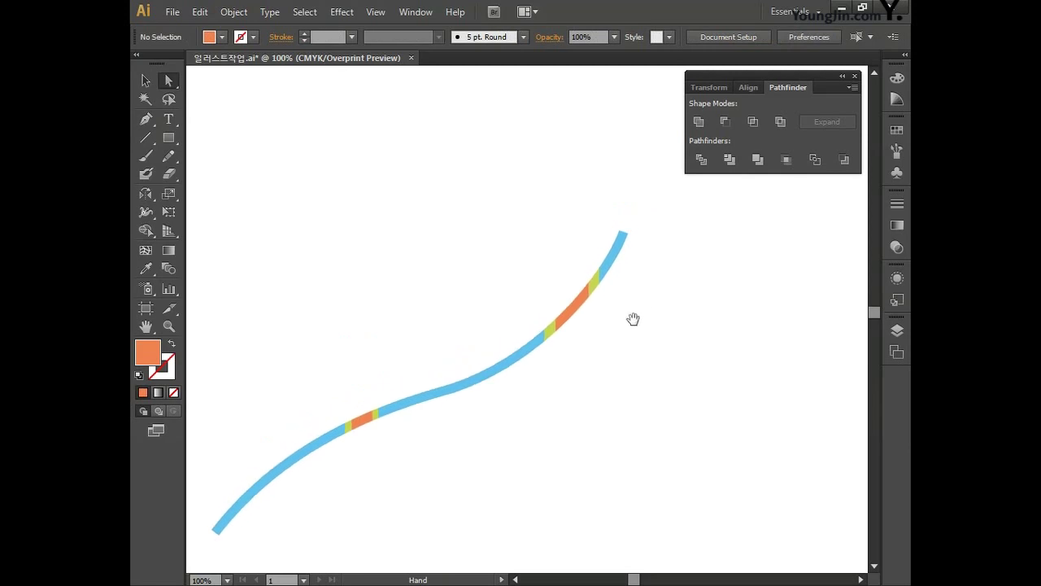
click(170, 142)
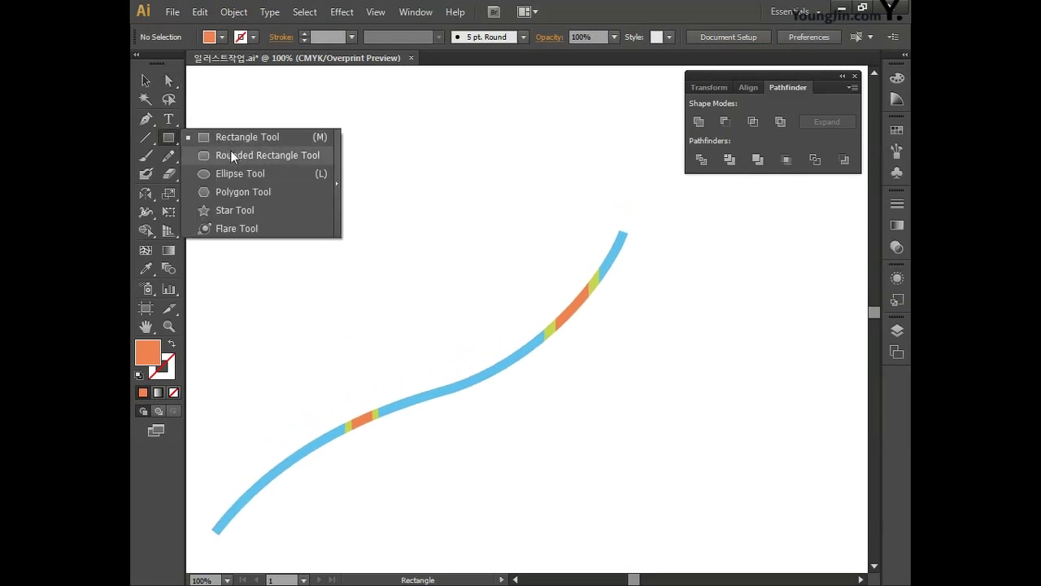
click(231, 173)
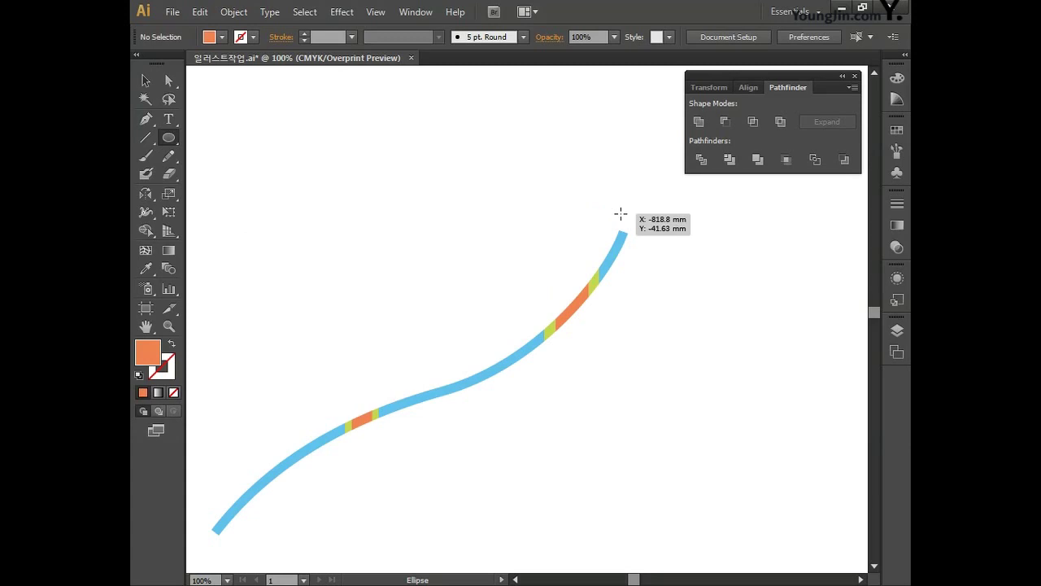
drag(617, 212, 633, 228)
click(146, 80)
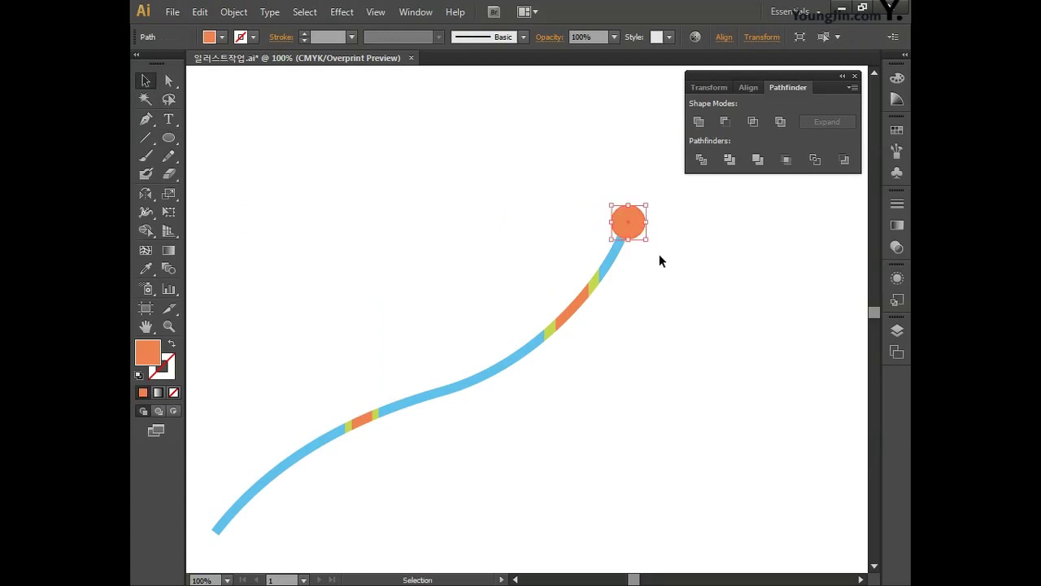
Change the circle's fill to blue with C 65, M 5, Y 0, K 0.
double_click(147, 352)
double_click(700, 384)
text(65)
key(Tab)
text(5)
key(Tab)
text(0)
key(Tab)
text(0)
key(Return)
Create a concentric copy of the blue circle scaled uniformly to 80%.
key(space)
drag(554, 216, 437, 304)
key(ctrl+equal)
key(space)
drag(548, 342, 594, 331)
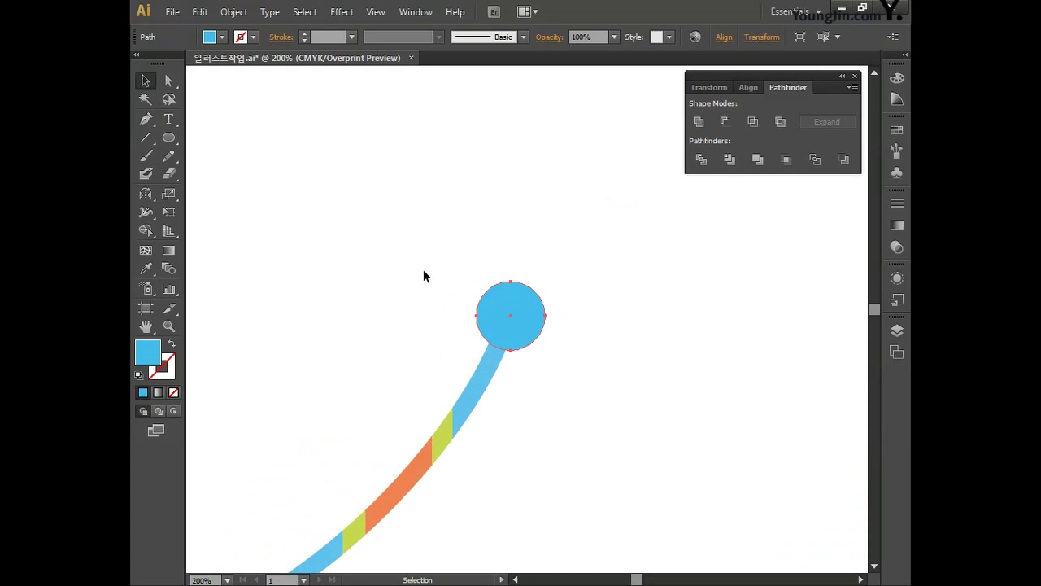
double_click(168, 194)
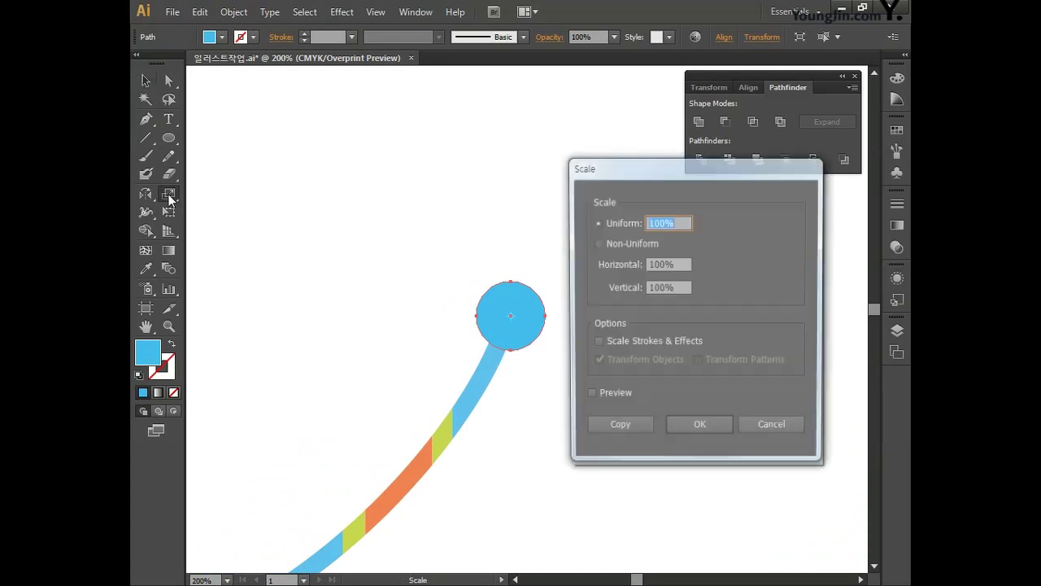
drag(670, 169, 704, 208)
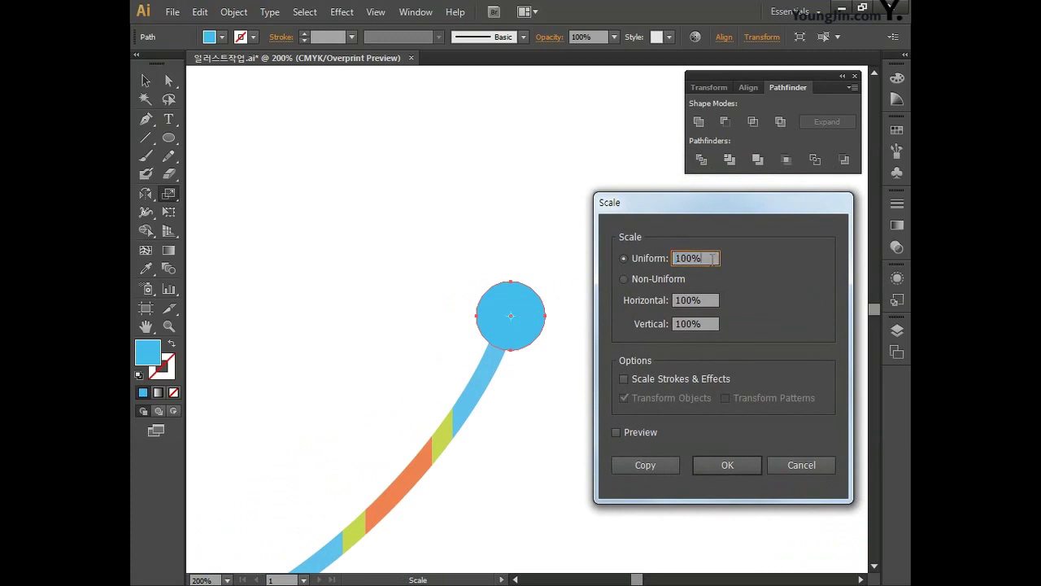
text(80)
click(655, 432)
click(645, 465)
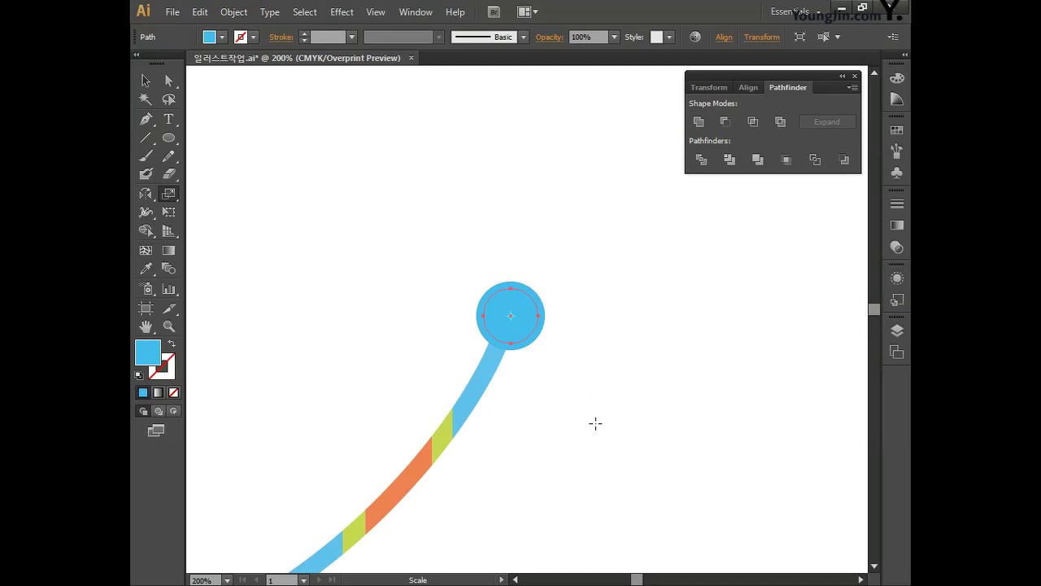
Change the smaller inner circle's fill to lime green with C 30, M 0, Y 80, K 0.
double_click(155, 352)
drag(524, 213, 489, 125)
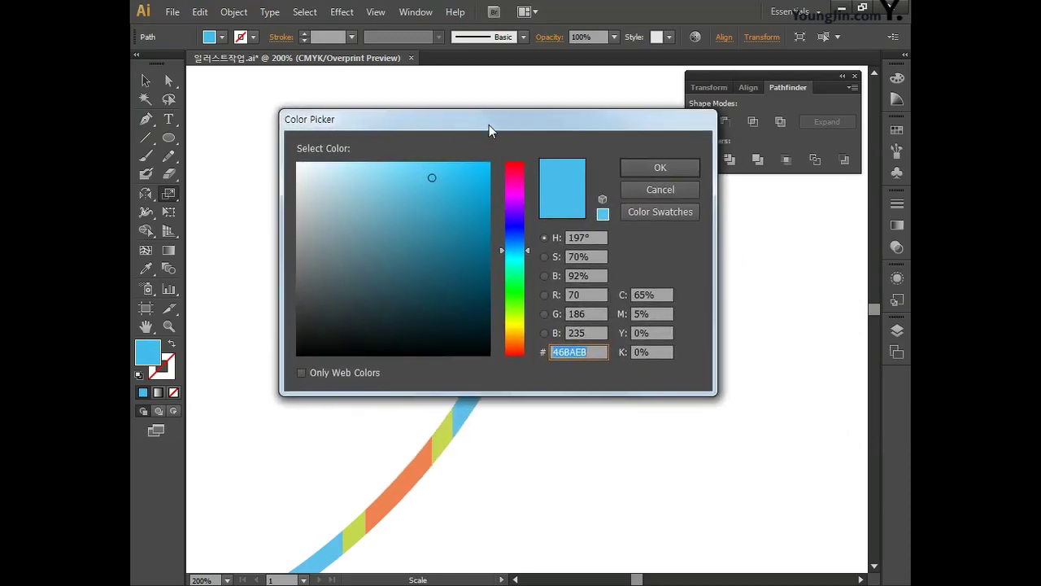
key(Tab)
text(30)
key(Tab)
text(0)
key(Tab)
text(80)
key(Tab)
text(0)
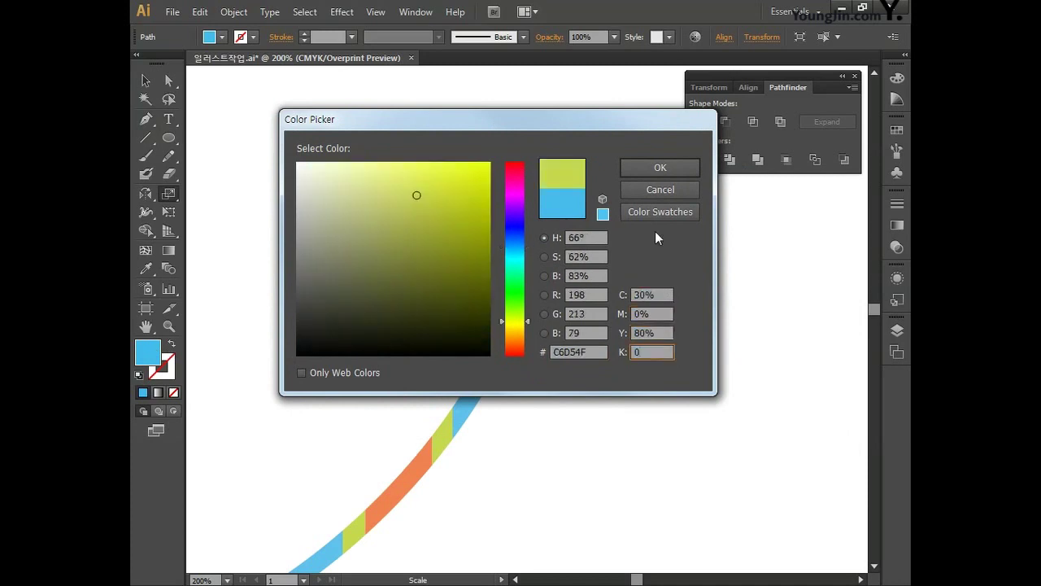
click(652, 169)
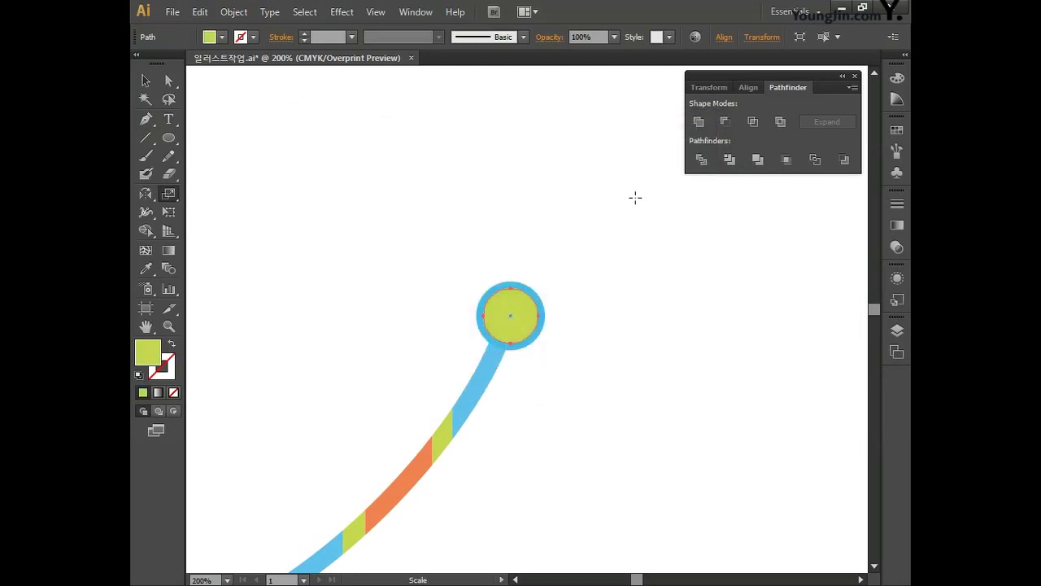
Create a concentric copy of the lime green circle scaled uniformly to 60%.
double_click(168, 194)
drag(689, 209, 685, 218)
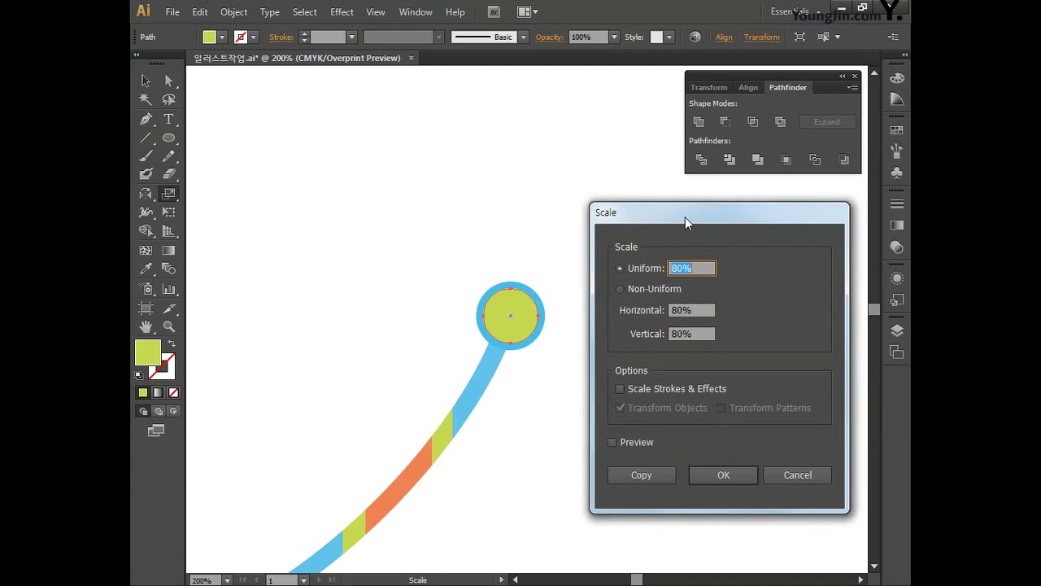
text(60)
click(641, 474)
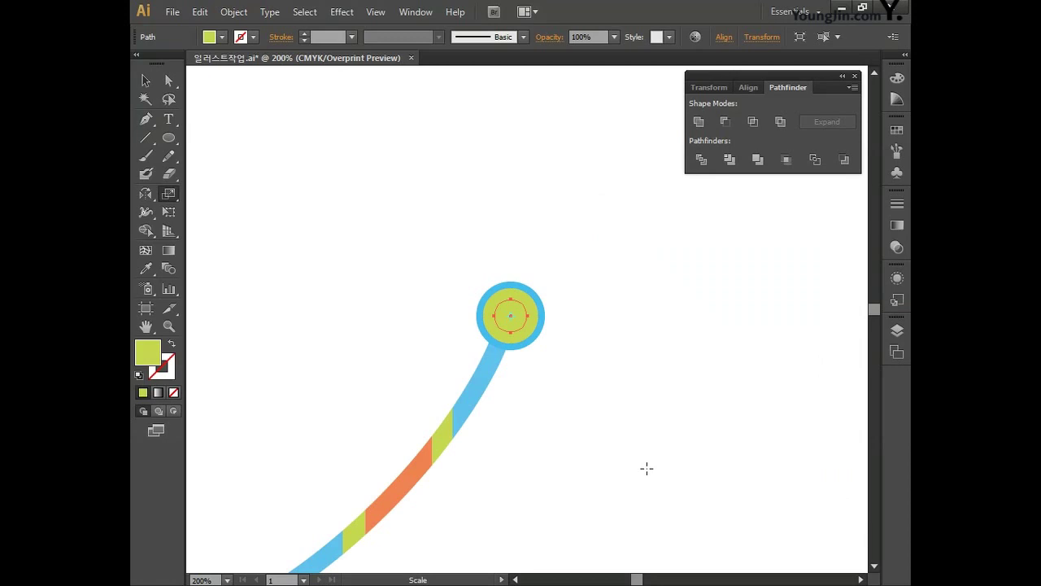
Change the innermost circle's fill to orange with C 0, M 60, Y 80, K 0.
double_click(147, 352)
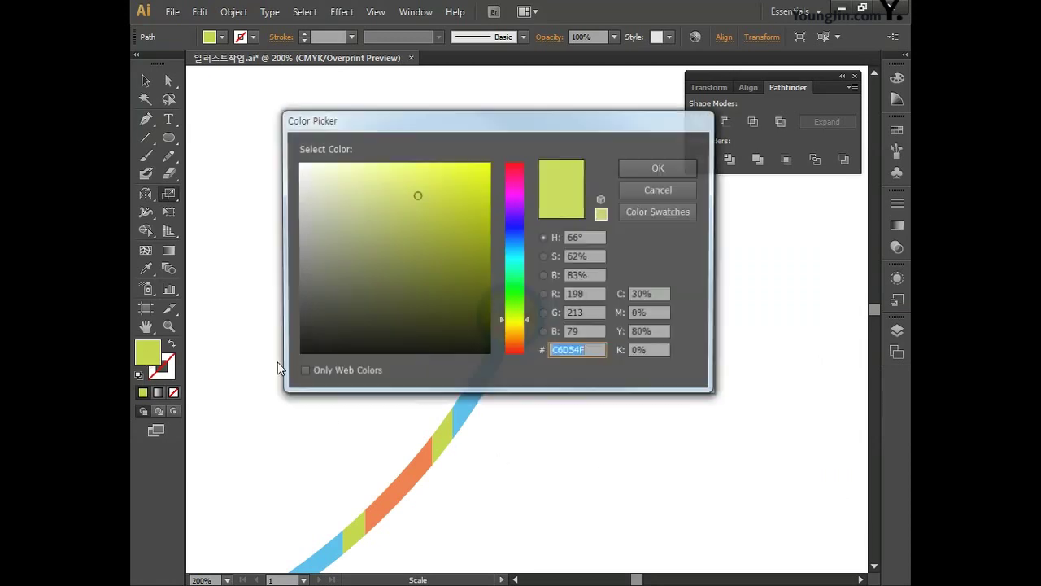
drag(494, 140, 687, 155)
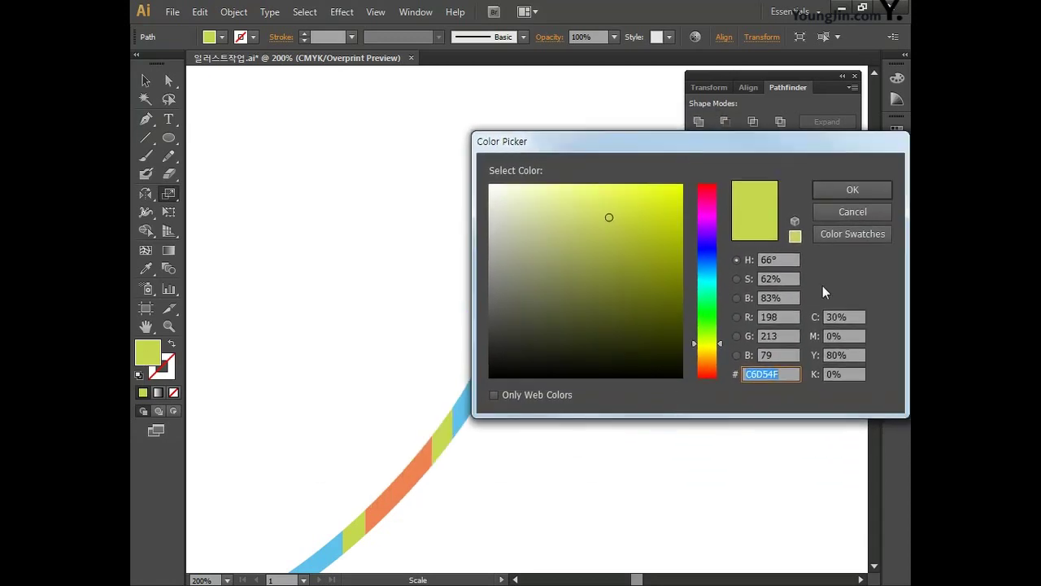
click(856, 316)
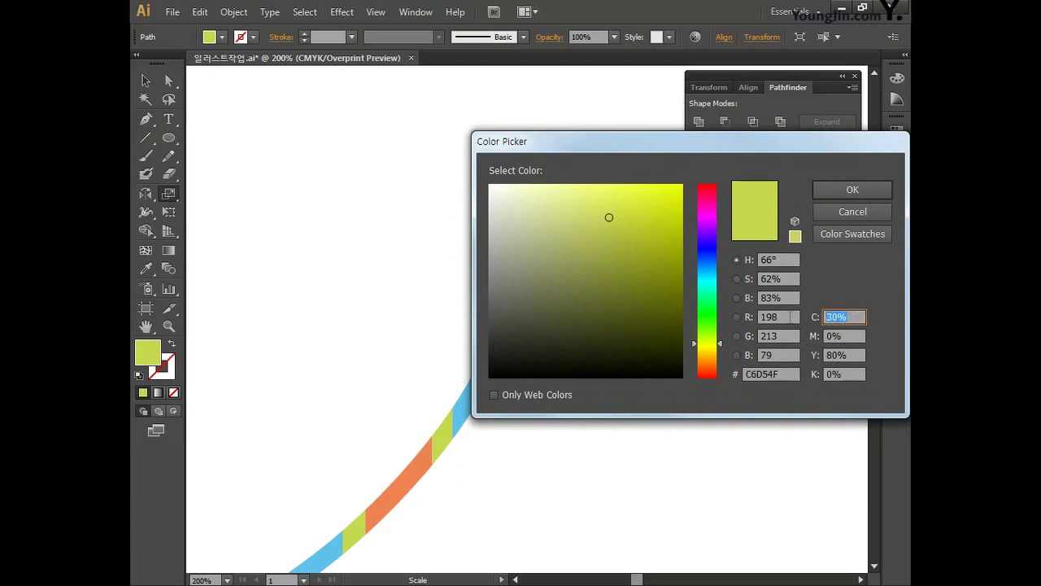
text(0)
key(Tab)
text(60)
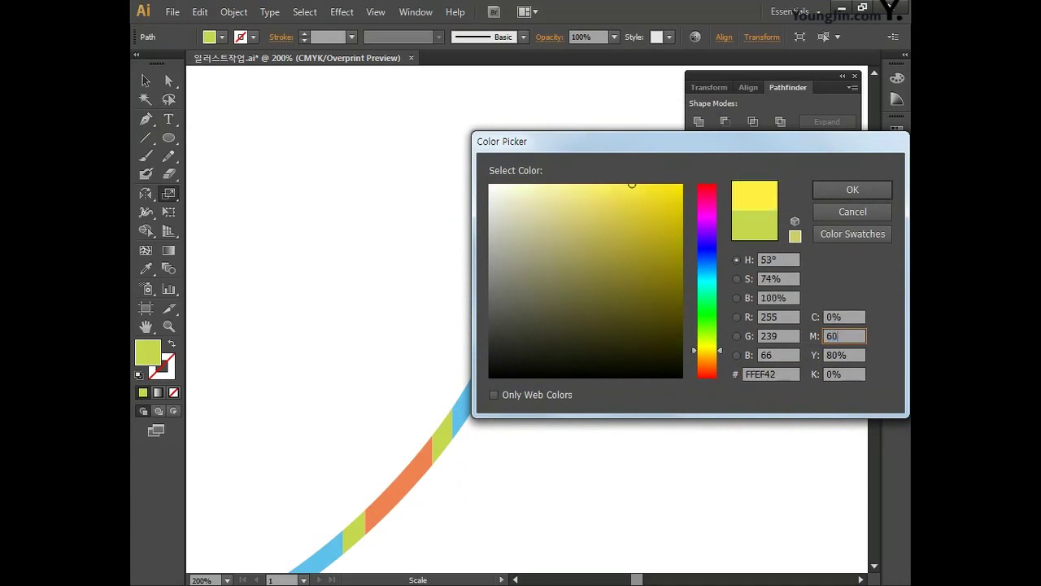
key(Tab)
text(80)
key(Tab)
text(0)
key(Return)
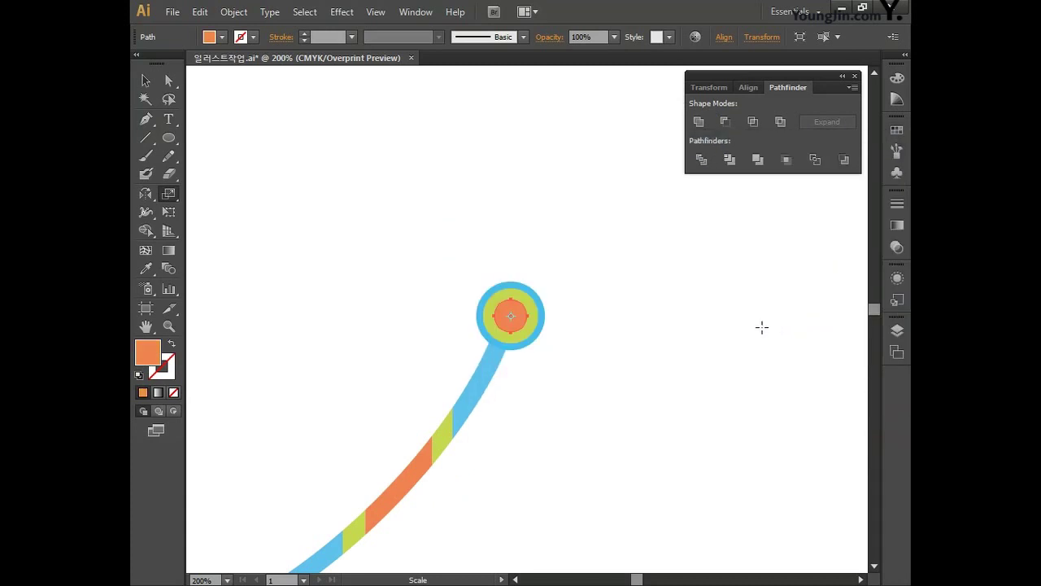
Draw a large circle with the Ellipse tool in an empty area away from the striped curves.
click(146, 80)
click(365, 272)
drag(366, 271, 479, 142)
key(ctrl+minus)
drag(455, 245, 506, 238)
key(ctrl+minus)
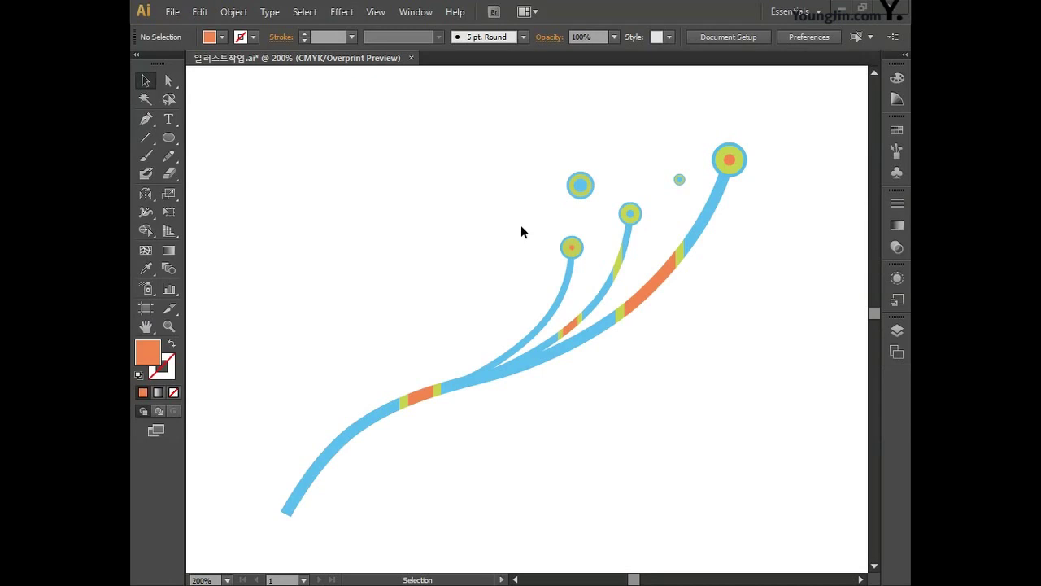
key(space)
drag(346, 279, 521, 282)
drag(407, 284, 551, 284)
mouse_move(456, 288)
mouse_down()
mouse_move(548, 288)
mouse_move(507, 288)
mouse_up()
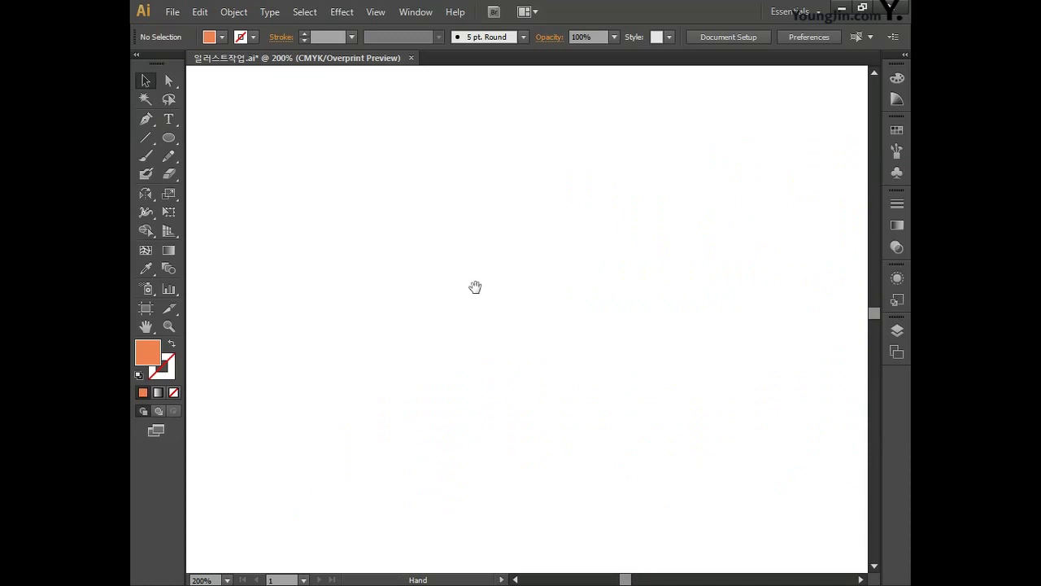
drag(594, 292, 617, 293)
click(168, 137)
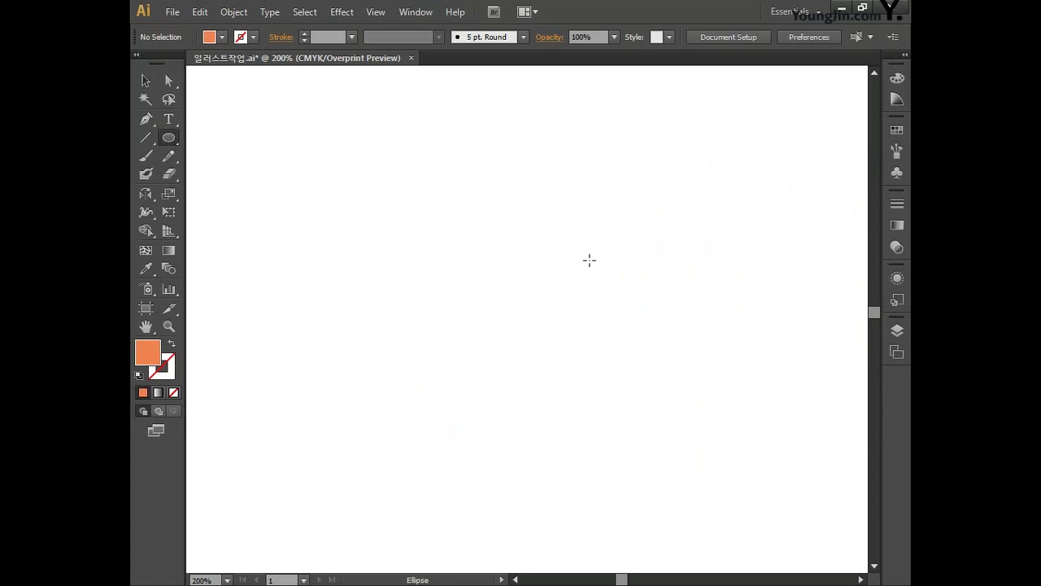
drag(390, 182, 673, 441)
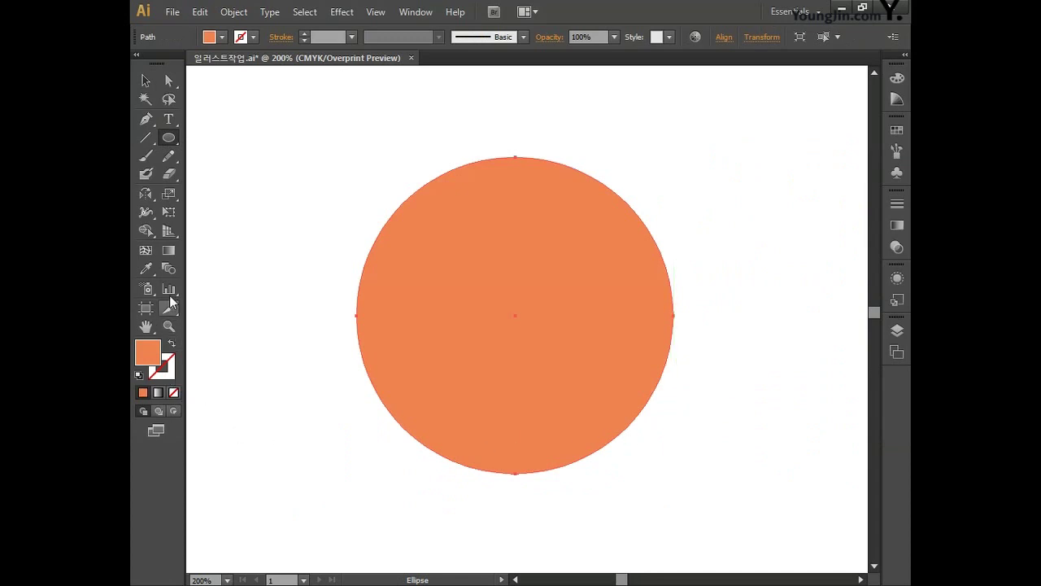
Apply a radial gradient to the large circle's fill.
double_click(173, 252)
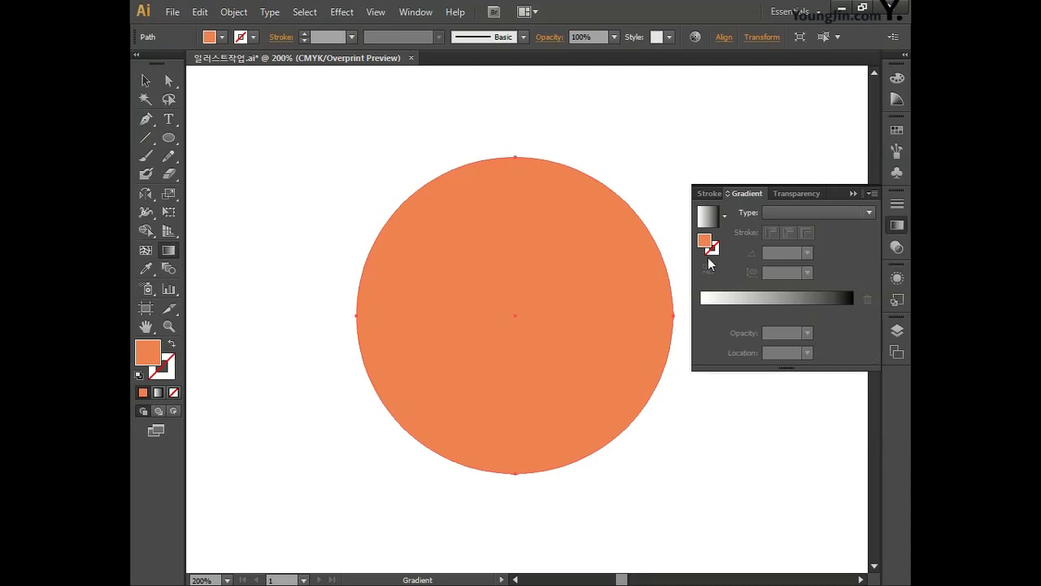
click(854, 214)
click(786, 244)
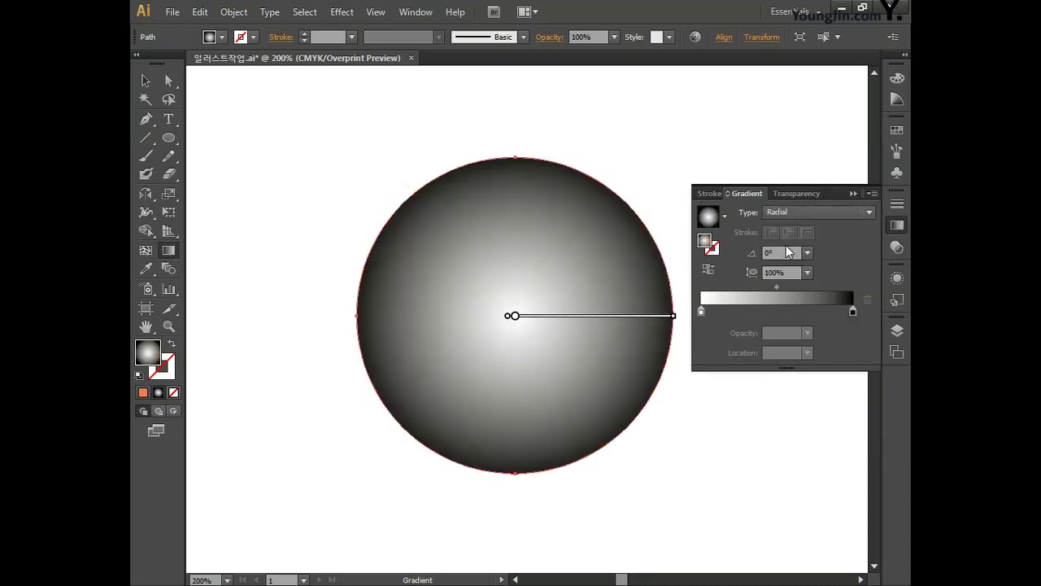
Set the gradient's inner stop to CMYK white with all values 0 and its opacity to 0%.
double_click(701, 312)
click(851, 328)
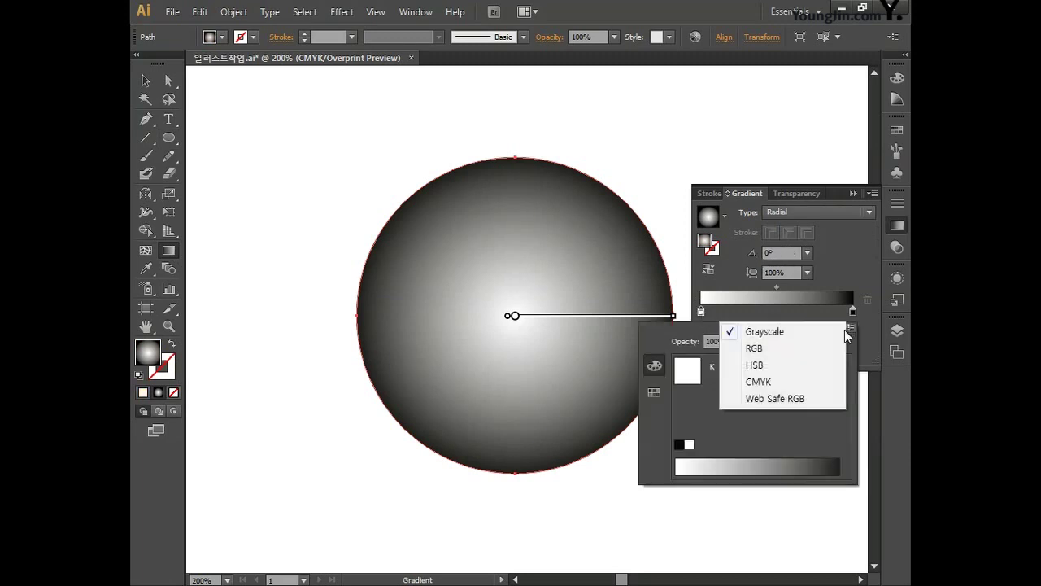
click(769, 381)
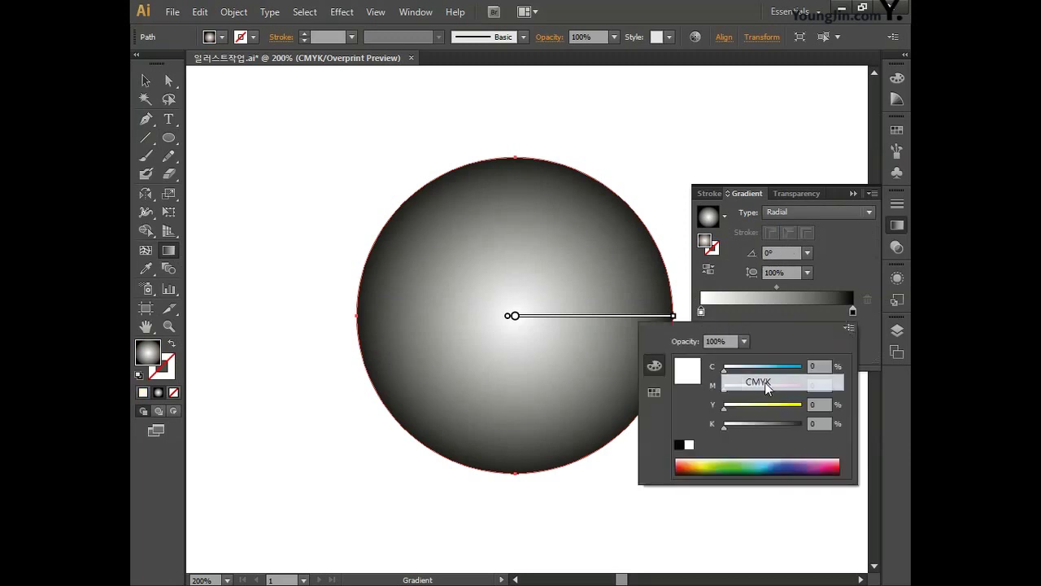
click(822, 365)
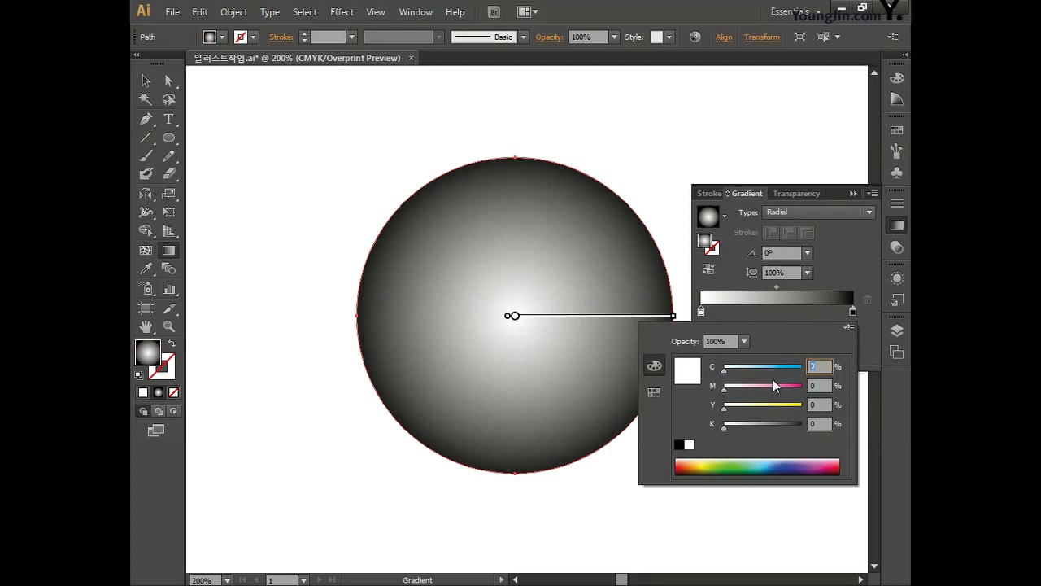
key(Tab)
key(Tab)
key(Tab)
key(Return)
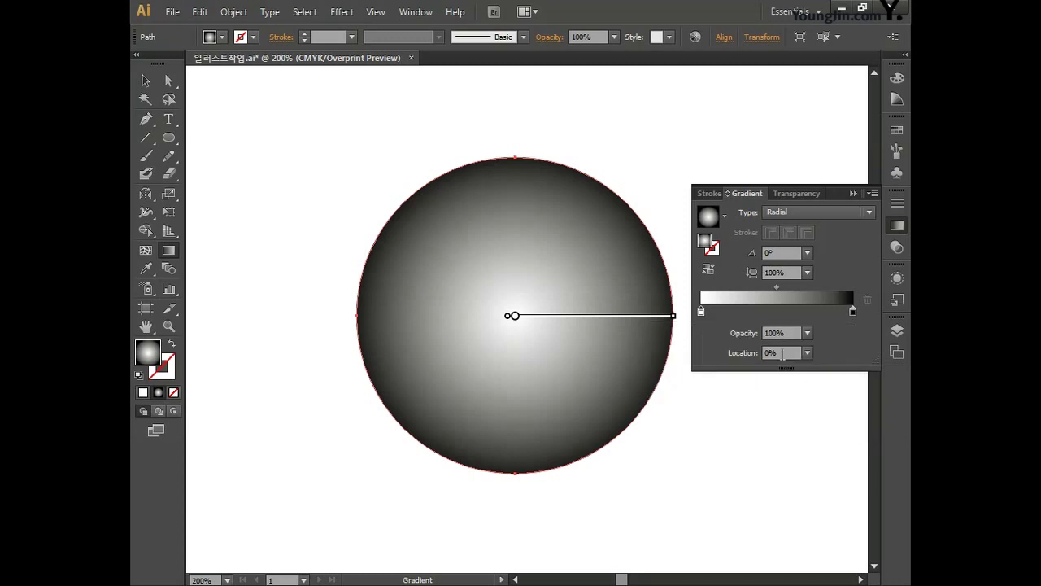
click(741, 332)
text(0)
key(Return)
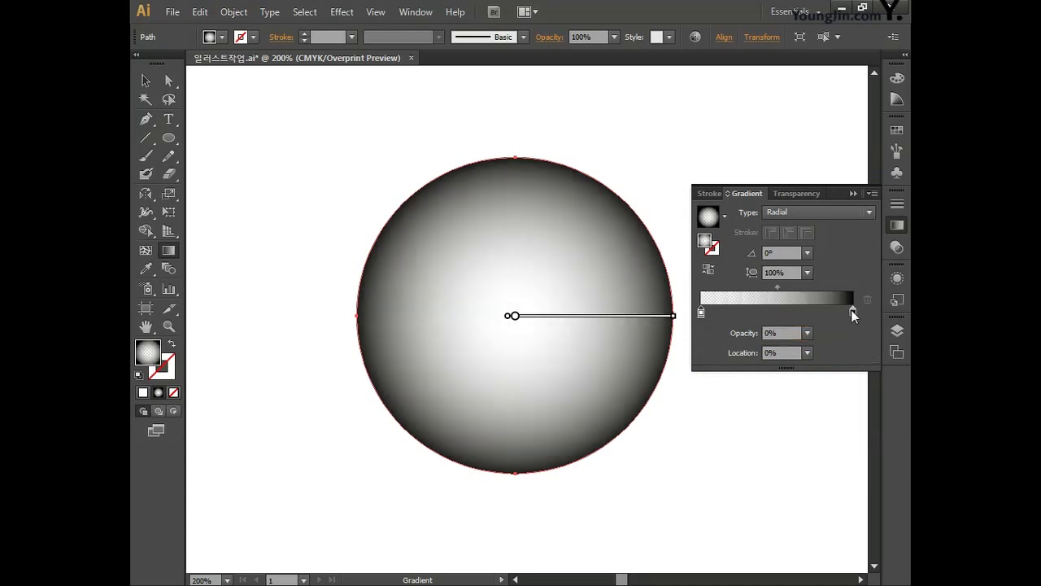
Set the gradient's outer stop to light blue in CMYK with C 35, M 5, Y 0, K 0.
double_click(853, 311)
click(848, 327)
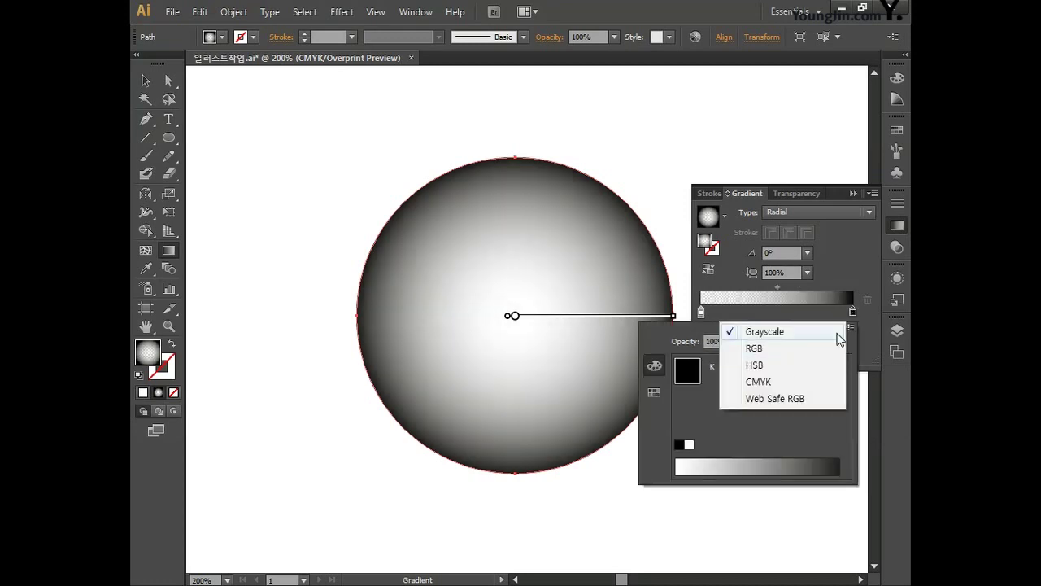
click(793, 378)
click(818, 366)
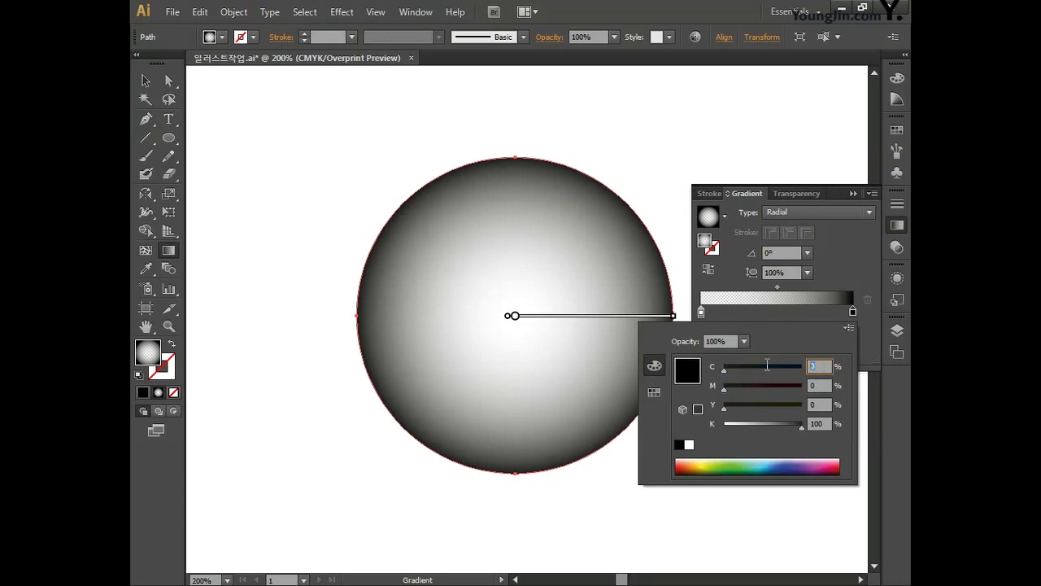
text(35)
key(Tab)
text(5)
key(Tab)
key(Tab)
text(0)
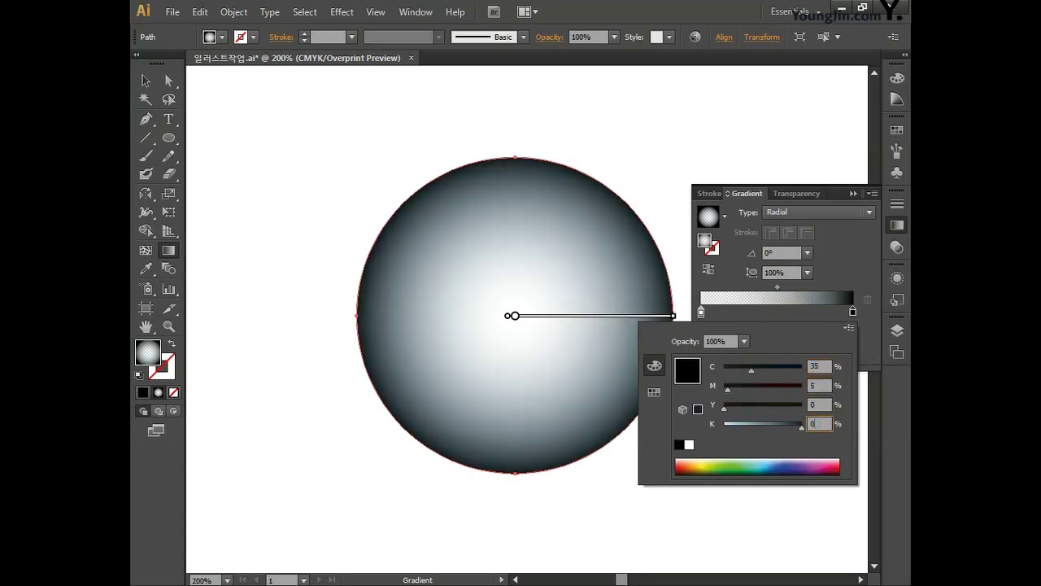
key(Return)
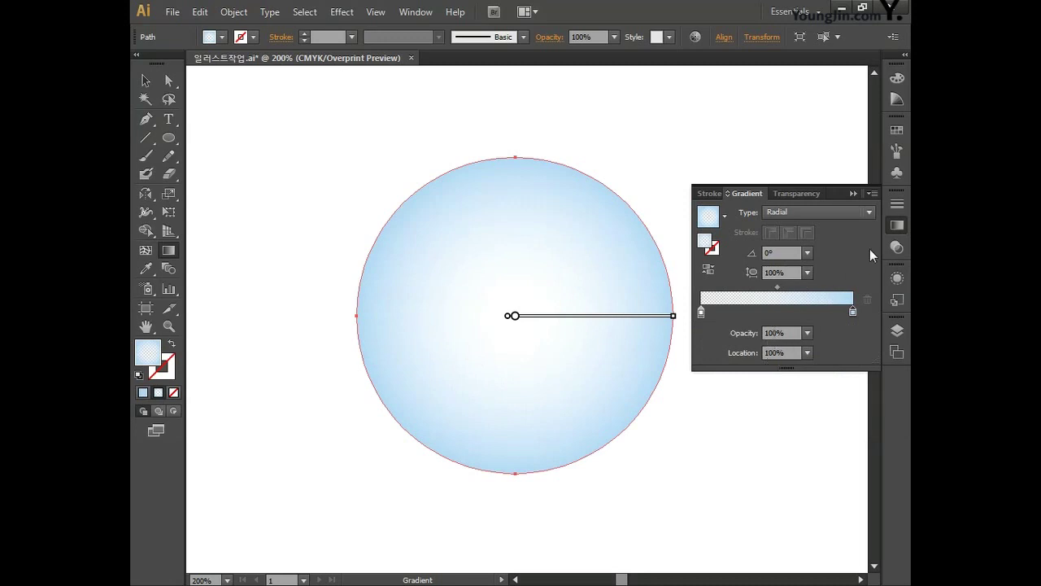
click(896, 226)
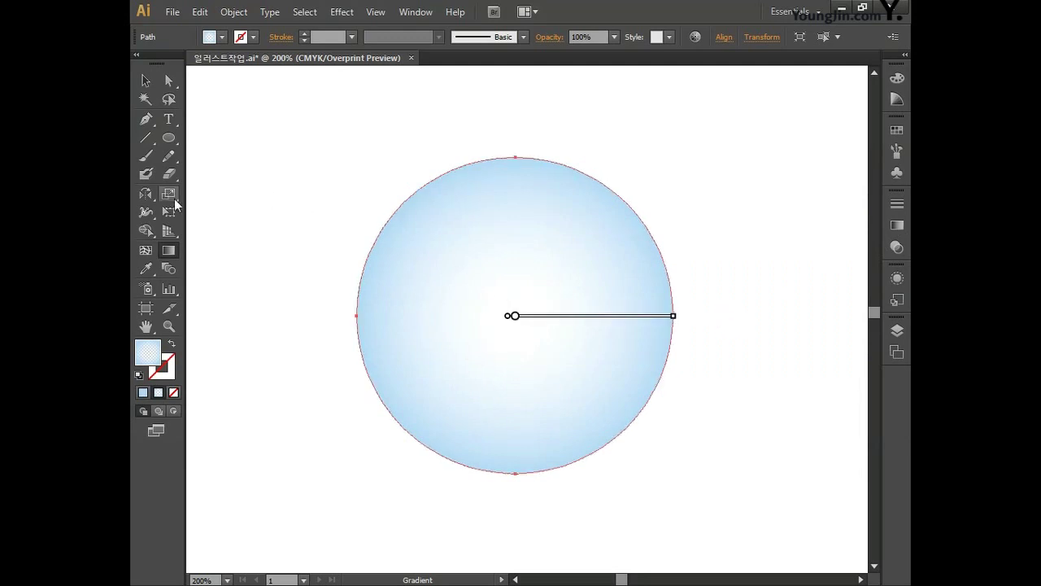
Create a concentric copy of the gradient circle scaled uniformly to 85%.
double_click(168, 195)
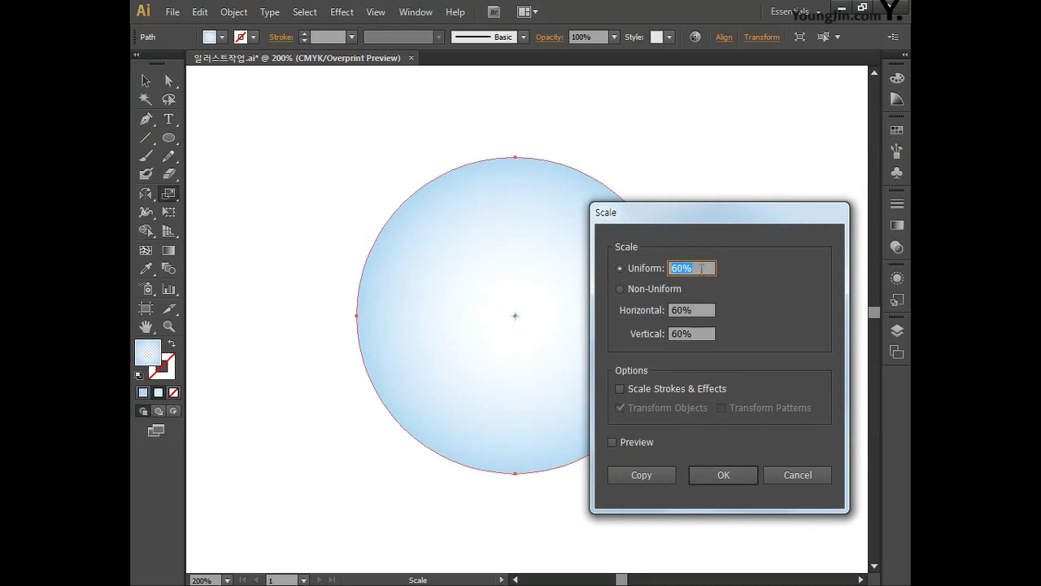
text(85)
click(641, 474)
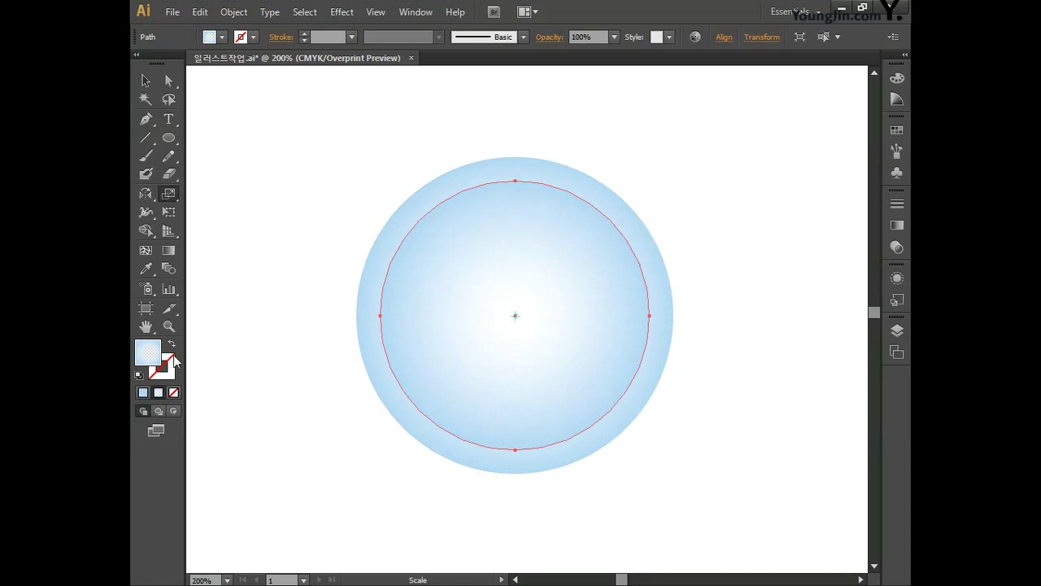
Remove the smaller circle's fill and give it a dark reddish-brown stroke.
click(173, 392)
double_click(171, 378)
click(654, 286)
click(851, 191)
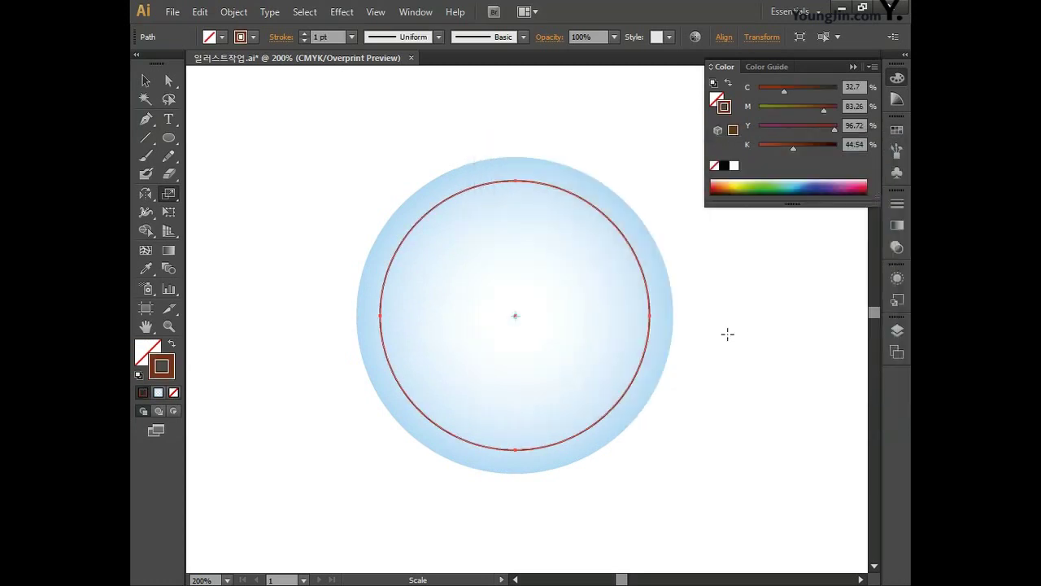
Add five anchor points along the lower-left arc of the brown circle outline with the Pen tool.
click(145, 118)
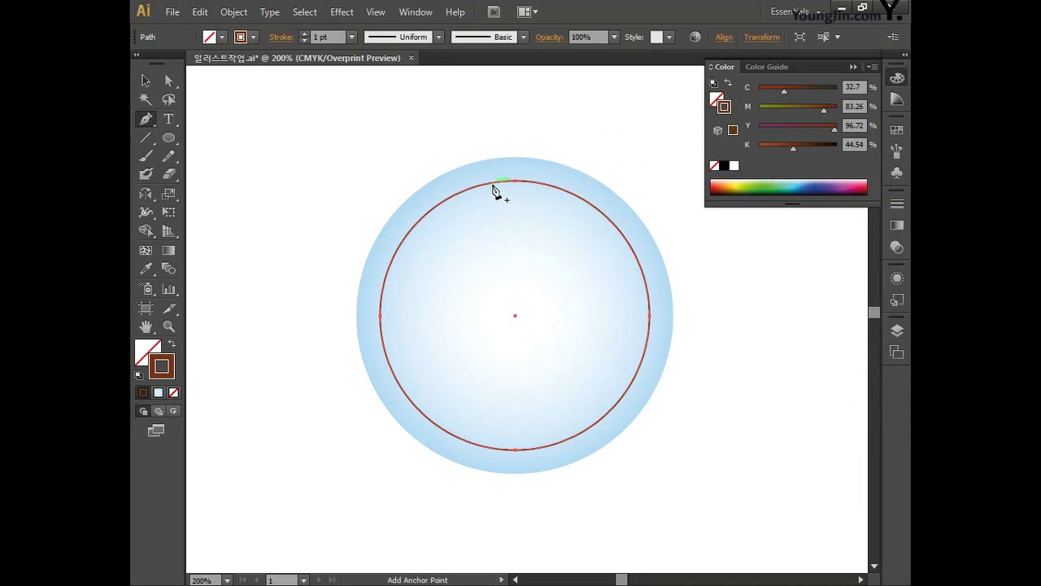
click(404, 391)
click(416, 406)
click(431, 421)
click(452, 434)
click(472, 444)
Delete the outline's right half, bottom piece and a lower-left gap, leaving one long arc and one short arc.
click(171, 84)
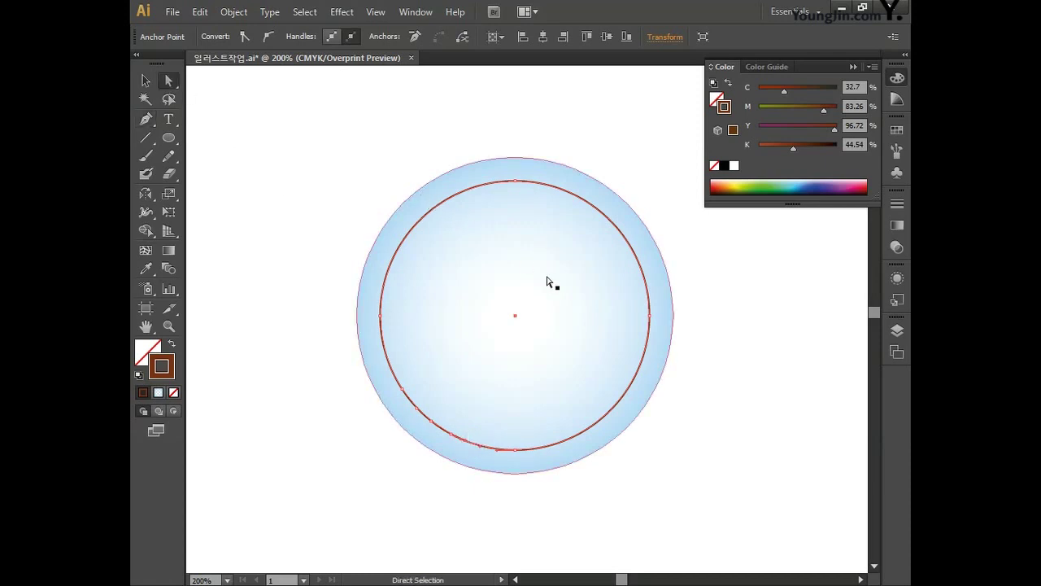
click(650, 317)
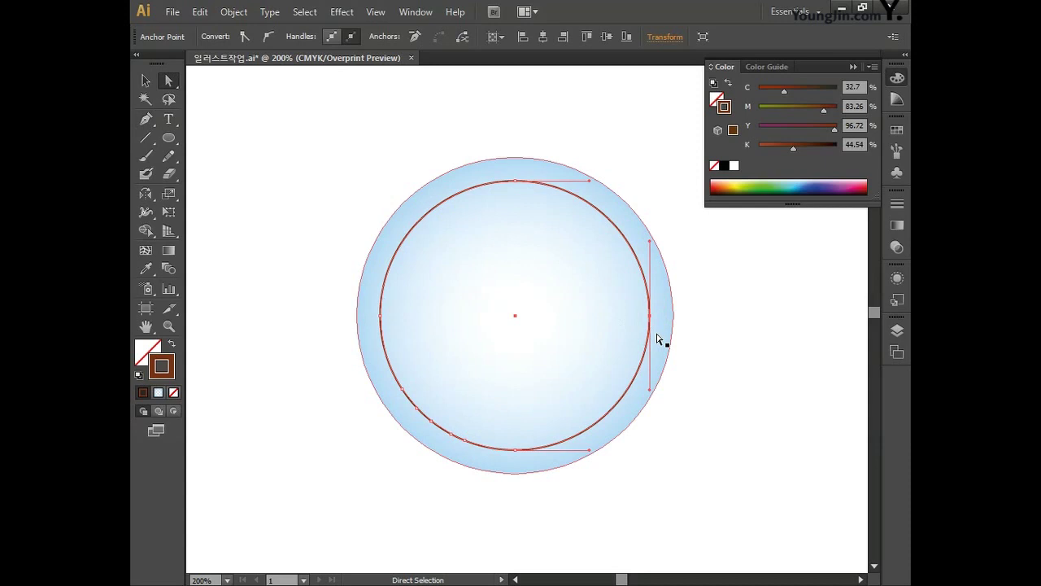
key(Delete)
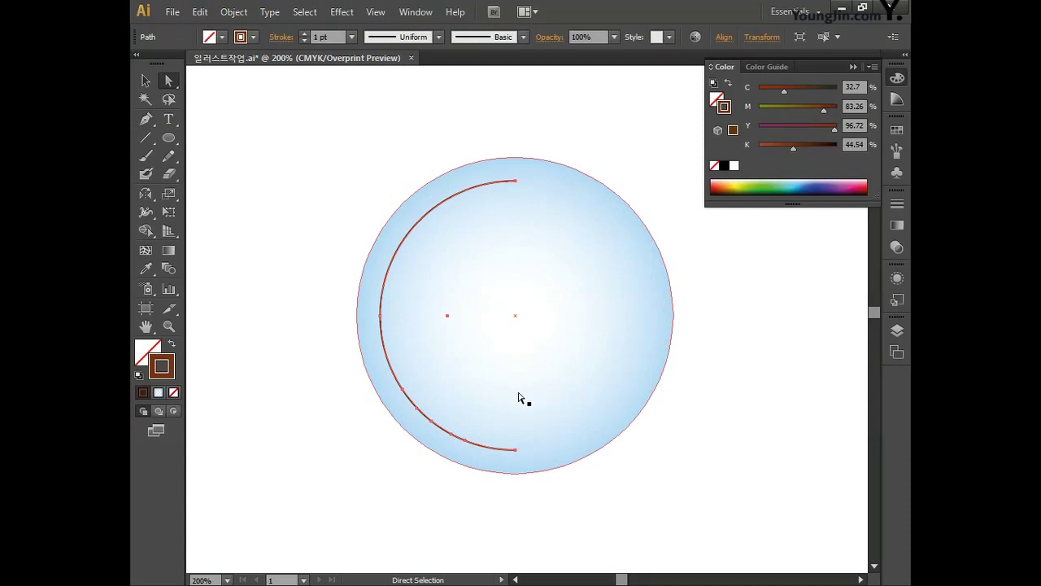
click(516, 449)
key(Delete)
click(421, 415)
key(Delete)
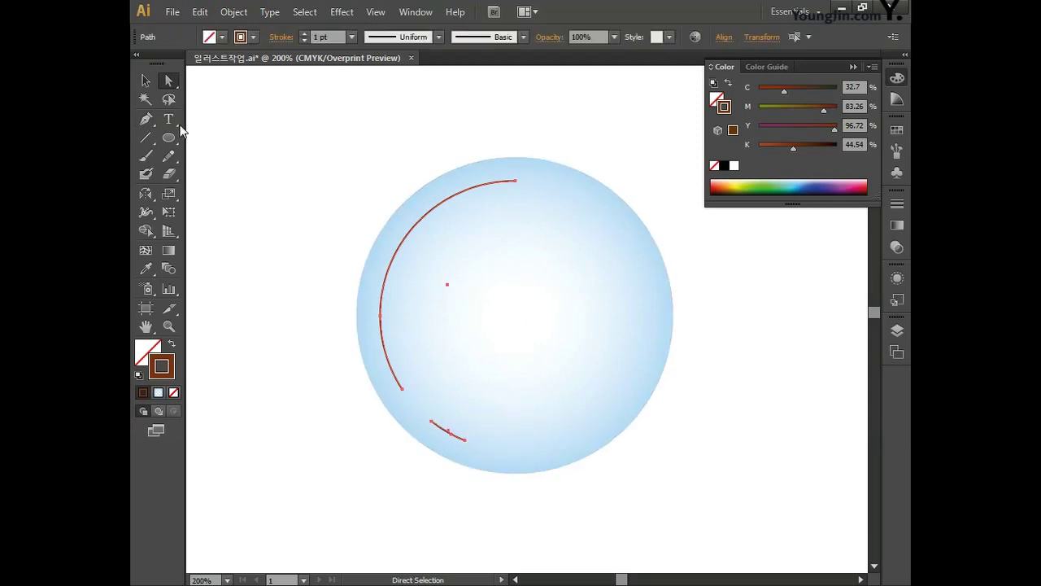
Increase the stroke weight of the two arcs to 16 pt.
click(306, 35)
click(305, 35)
click(305, 35)
click(305, 35)
click(305, 35)
click(305, 35)
click(305, 35)
click(305, 35)
click(305, 35)
click(305, 35)
click(305, 35)
click(305, 35)
click(305, 35)
click(305, 35)
click(305, 35)
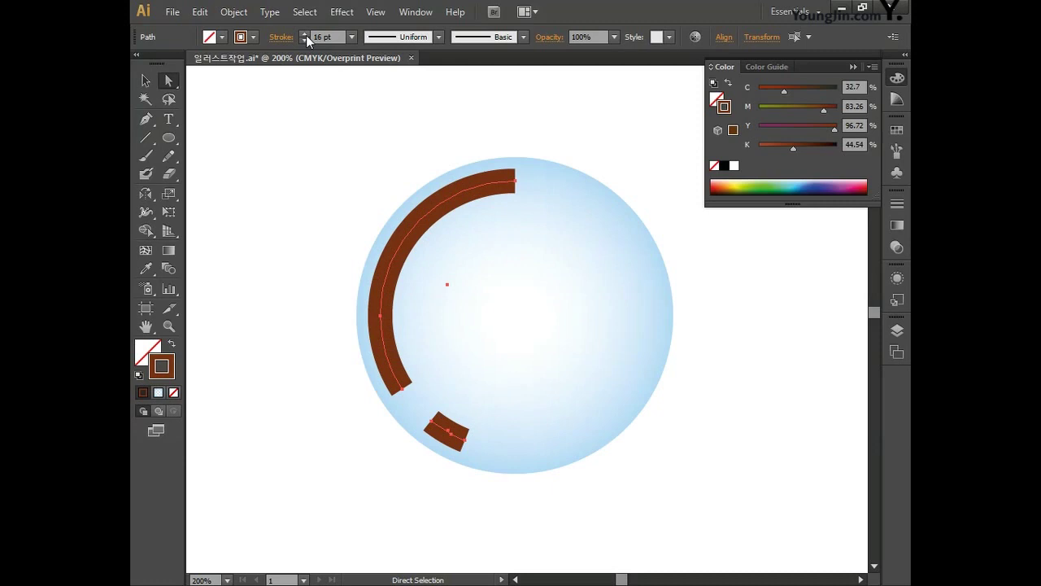
Show the full stroke options and give the two arcs round caps.
click(896, 205)
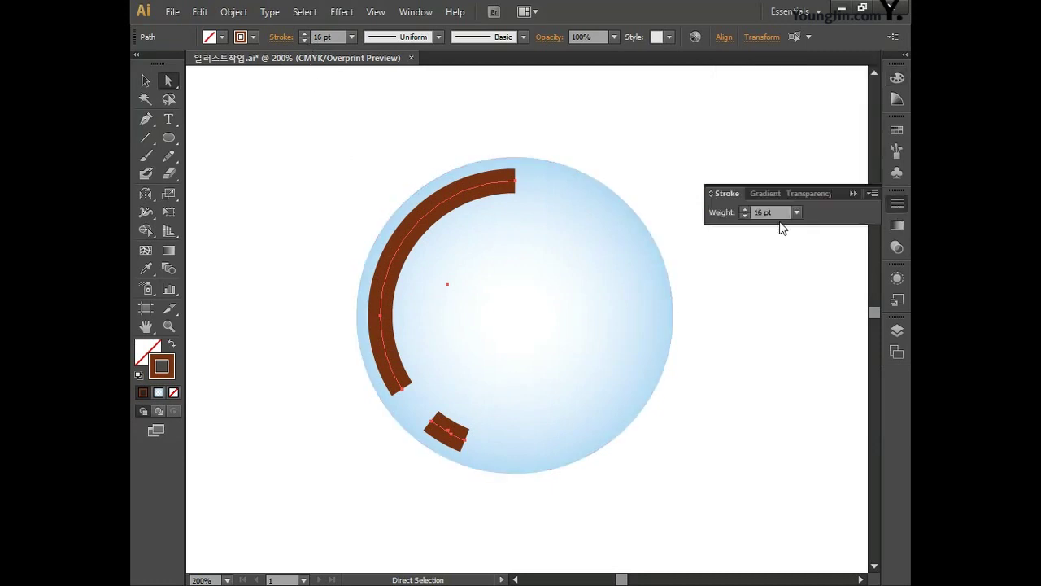
click(872, 193)
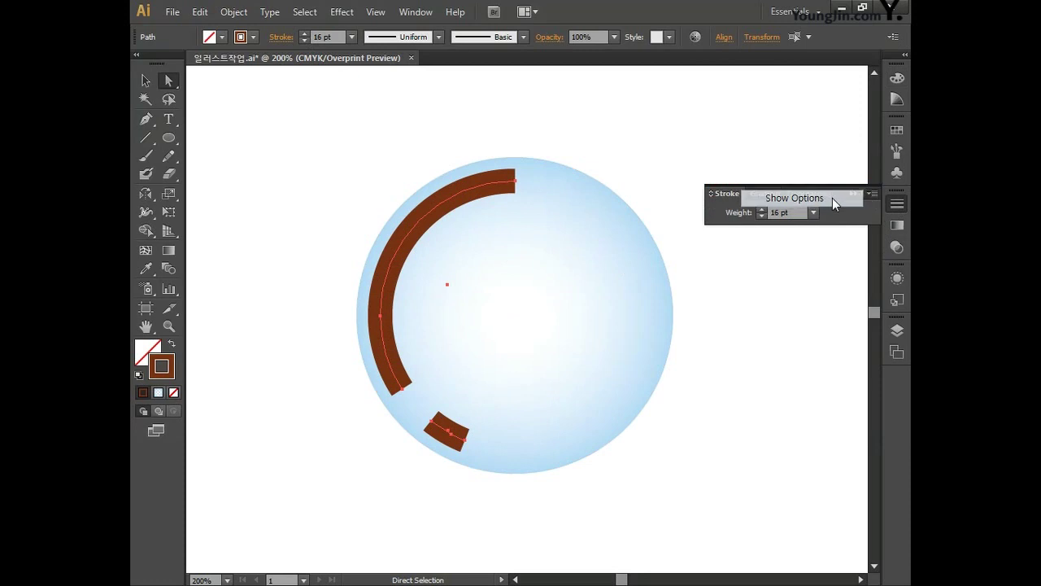
click(832, 197)
click(783, 232)
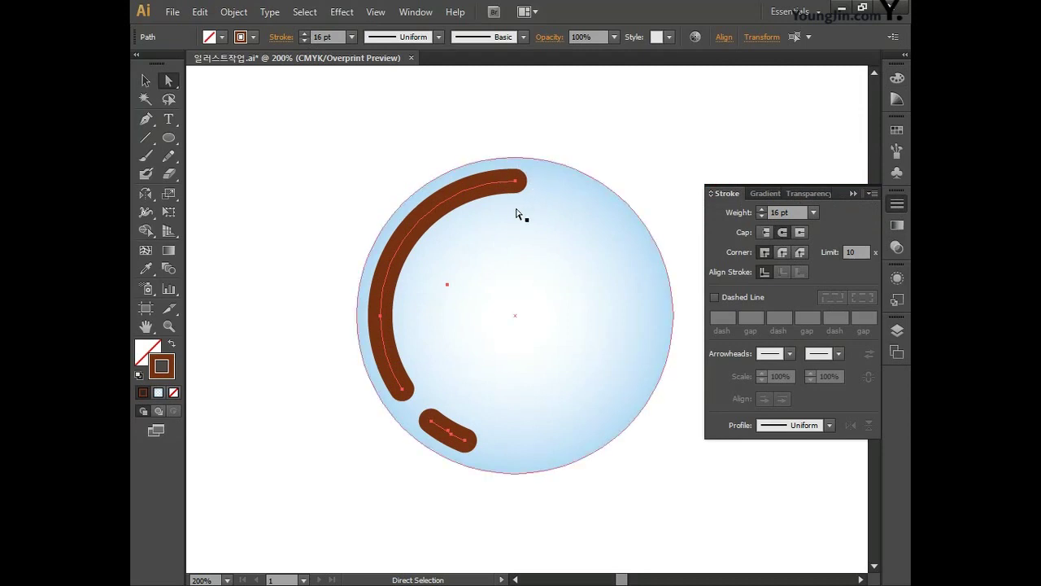
Outline the strokes of the two highlight arcs to turn them into filled shapes.
click(234, 12)
mouse_move(309, 326)
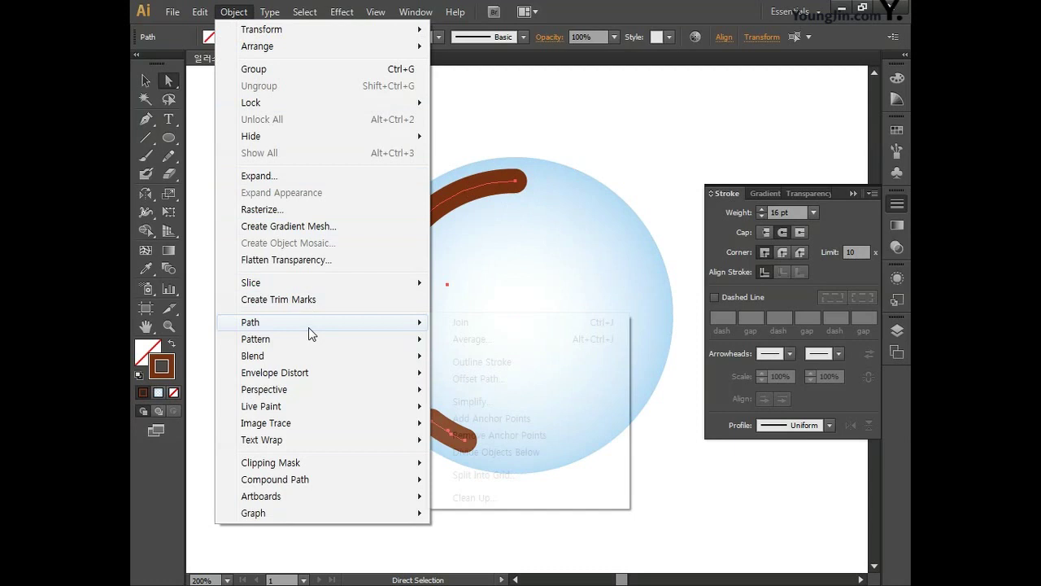
click(480, 362)
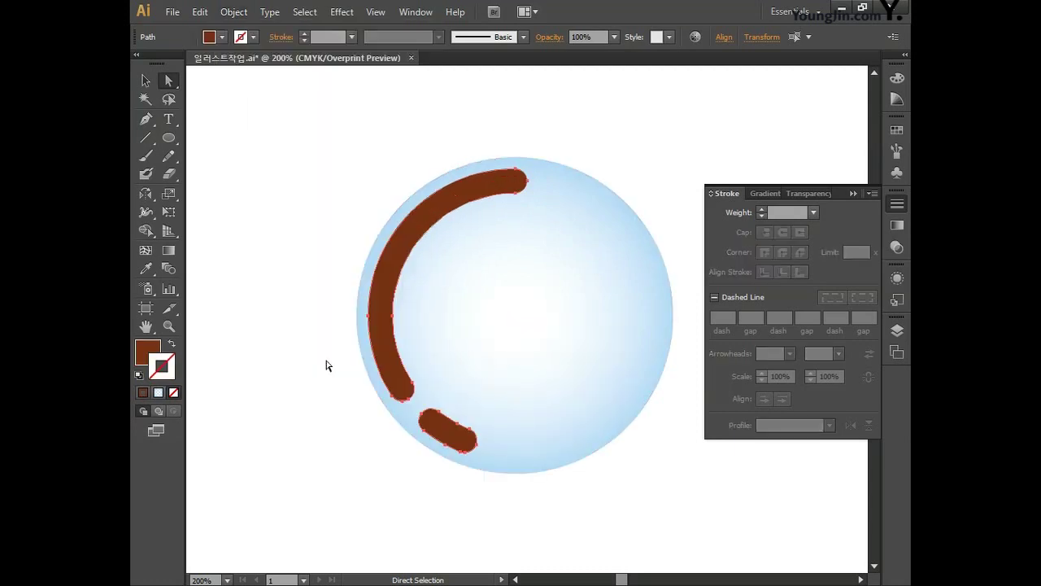
Fill the two outlined arcs with white by setting C, M, Y and K to 0.
double_click(153, 352)
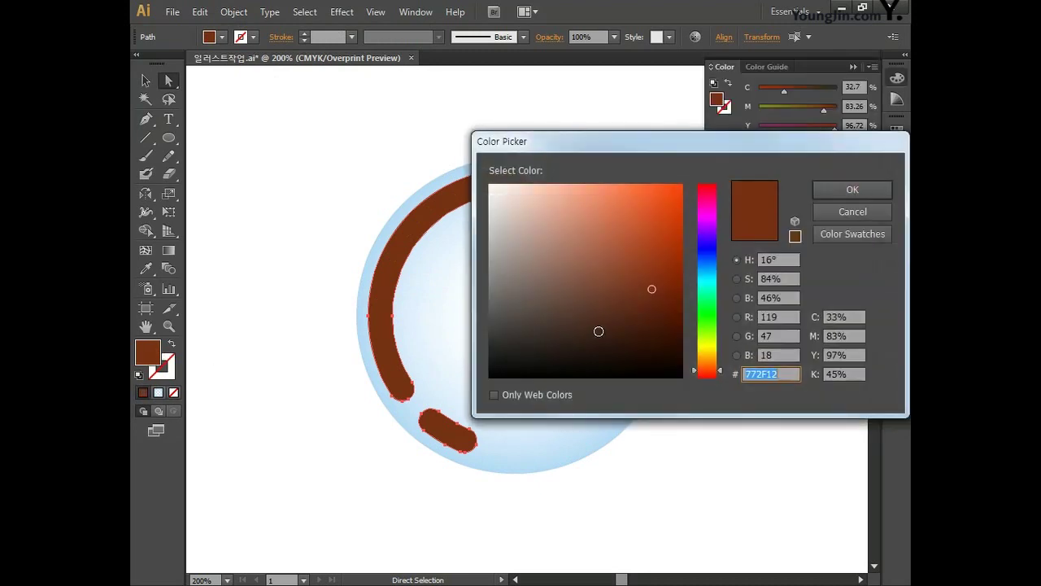
click(836, 316)
text(0)
key(Tab)
text(0)
key(Tab)
text(0)
key(Tab)
text(0)
key(Return)
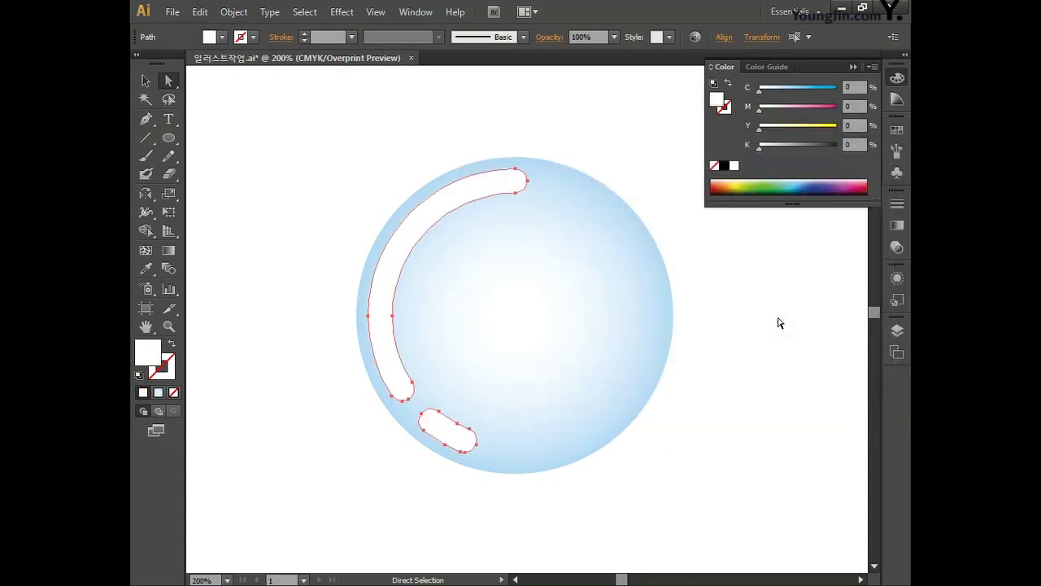
Set the opacity of the two white highlight arcs to 80%.
click(586, 36)
text(80)
key(Return)
click(721, 67)
Select the bubble circle with its two highlight arcs, toggle the bounding box display and deselect.
click(148, 82)
drag(314, 135, 735, 538)
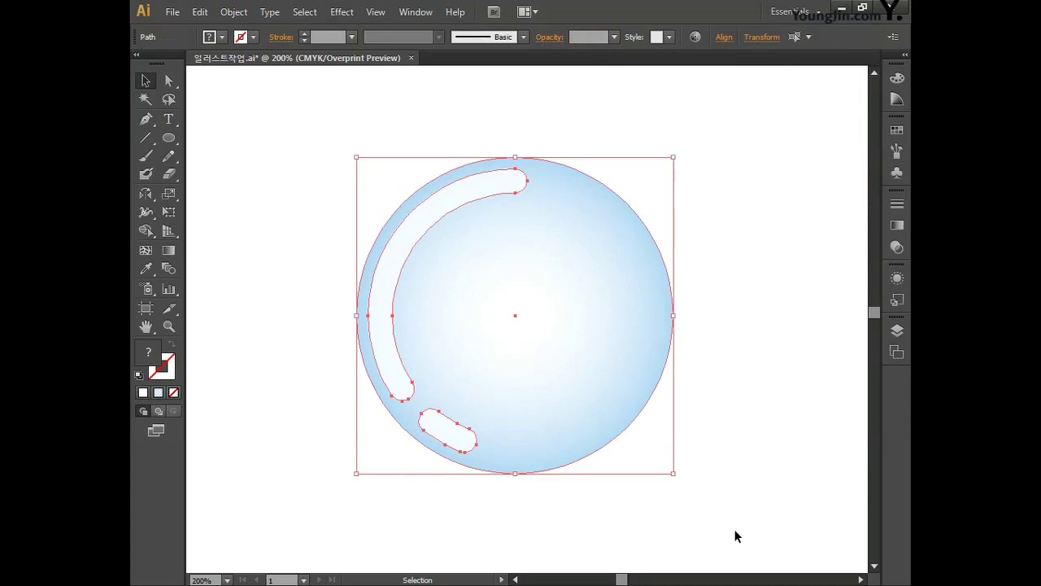
key(ctrl+shift+b)
click(737, 445)
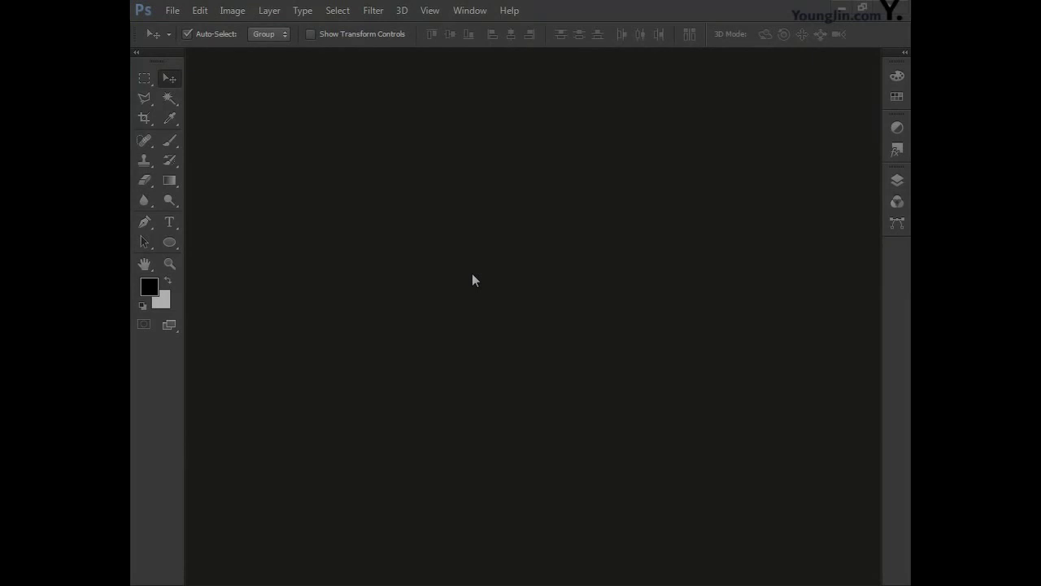
Create a new Photoshop document 251 mm wide and 178 mm high at 100 pixels/inch in CMYK Color mode.
click(172, 9)
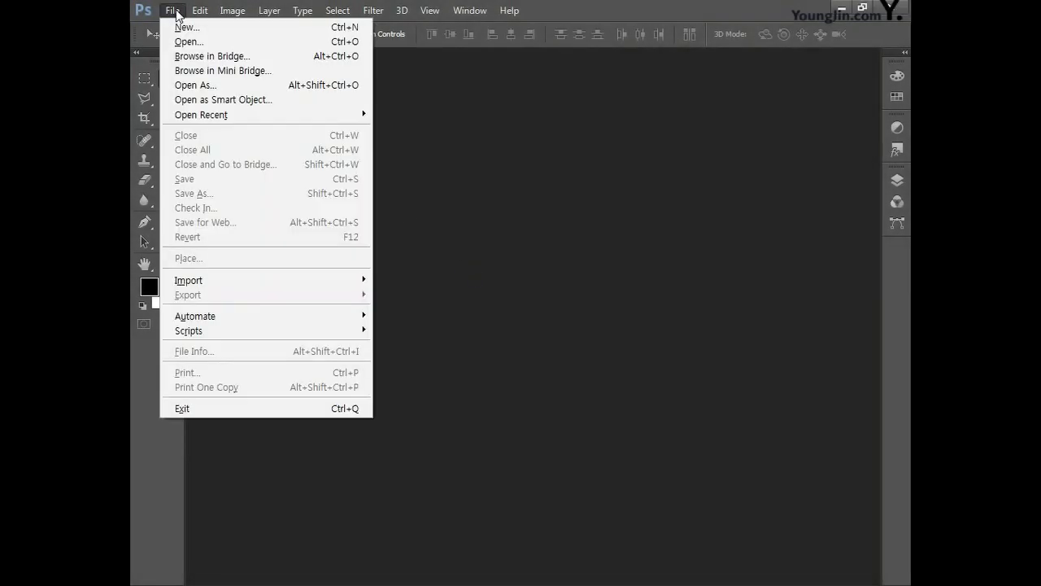
click(184, 26)
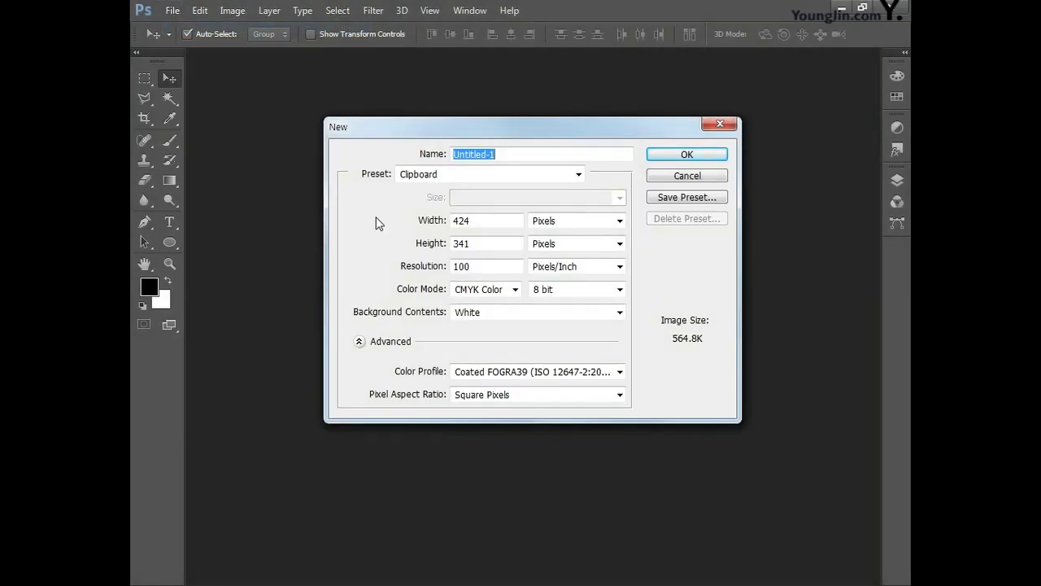
double_click(480, 220)
text(251)
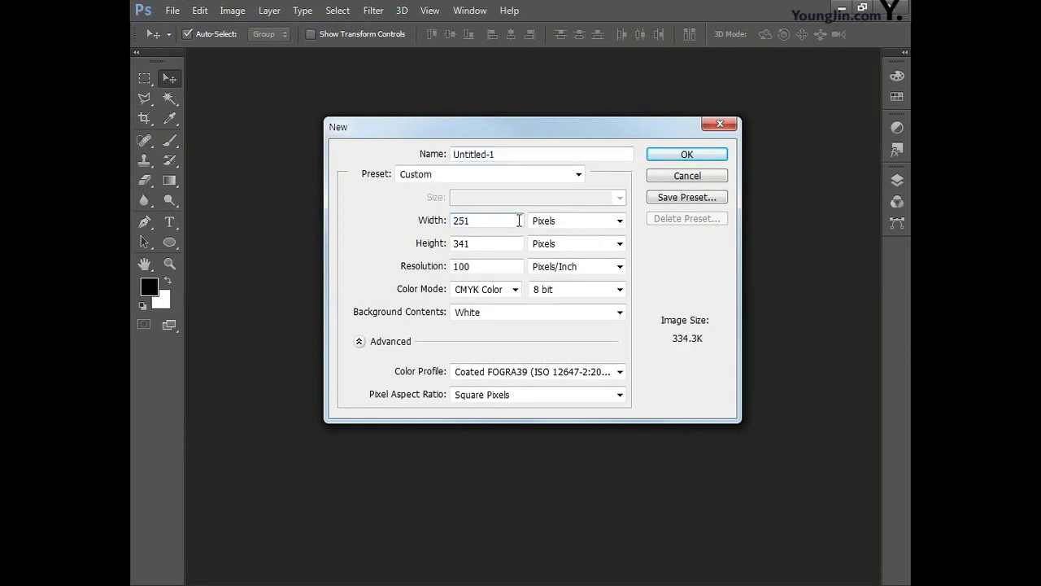
click(602, 220)
click(570, 272)
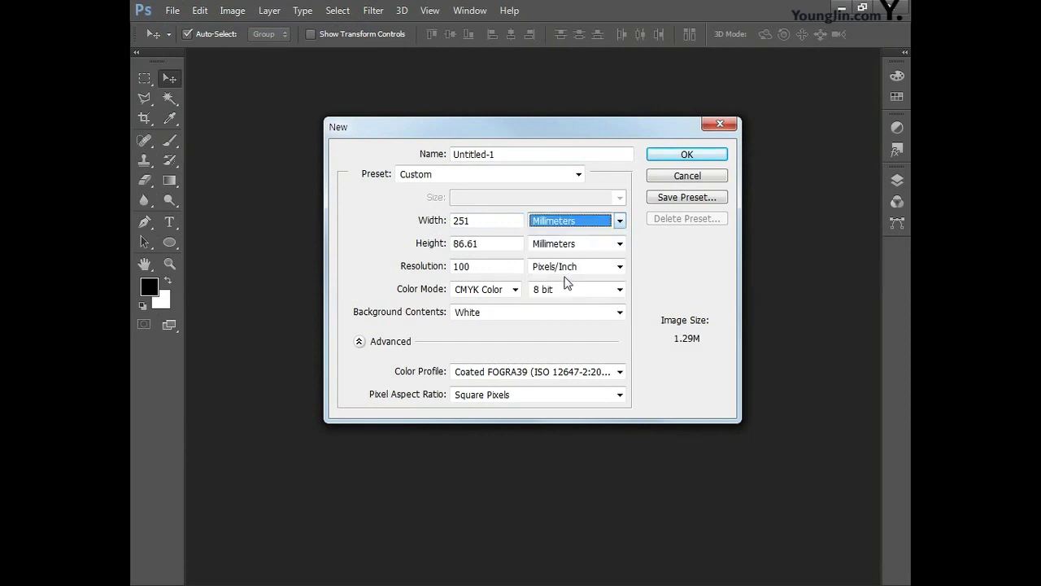
double_click(492, 245)
text(178)
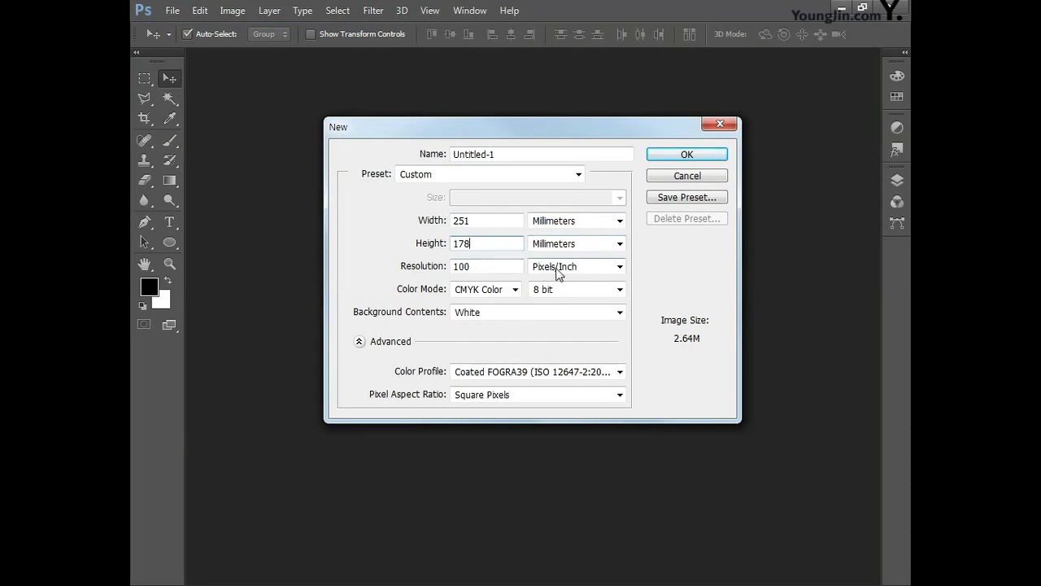
click(516, 291)
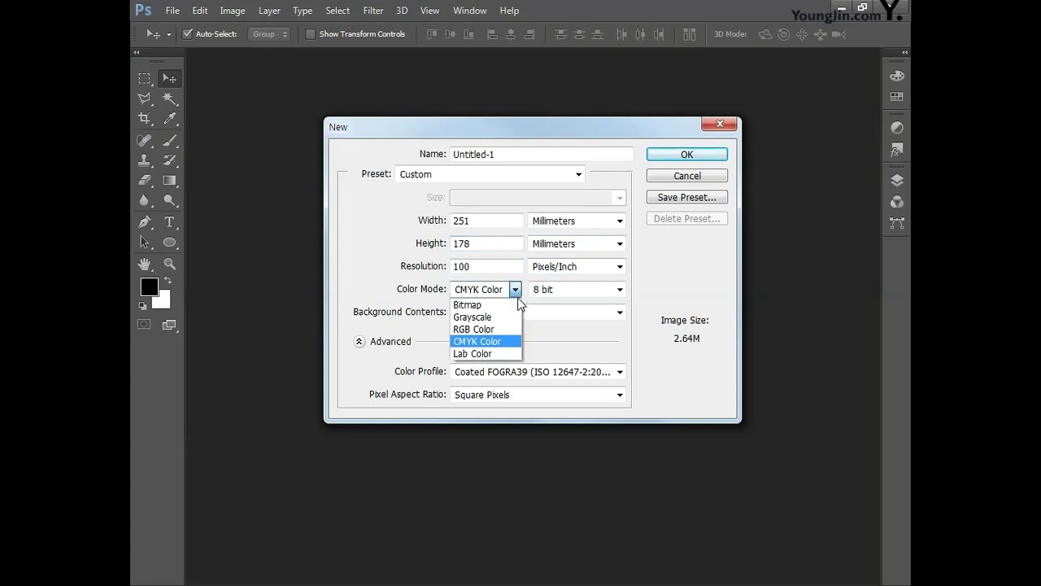
click(564, 325)
click(689, 155)
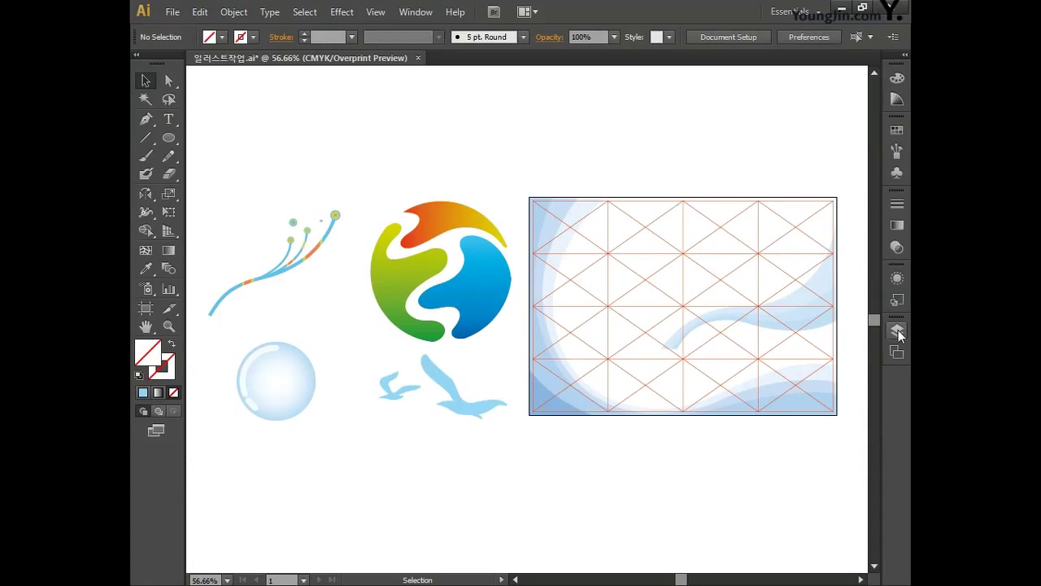
Switch to Illustrator and copy the red guide grid from the 그리드 layer.
click(898, 332)
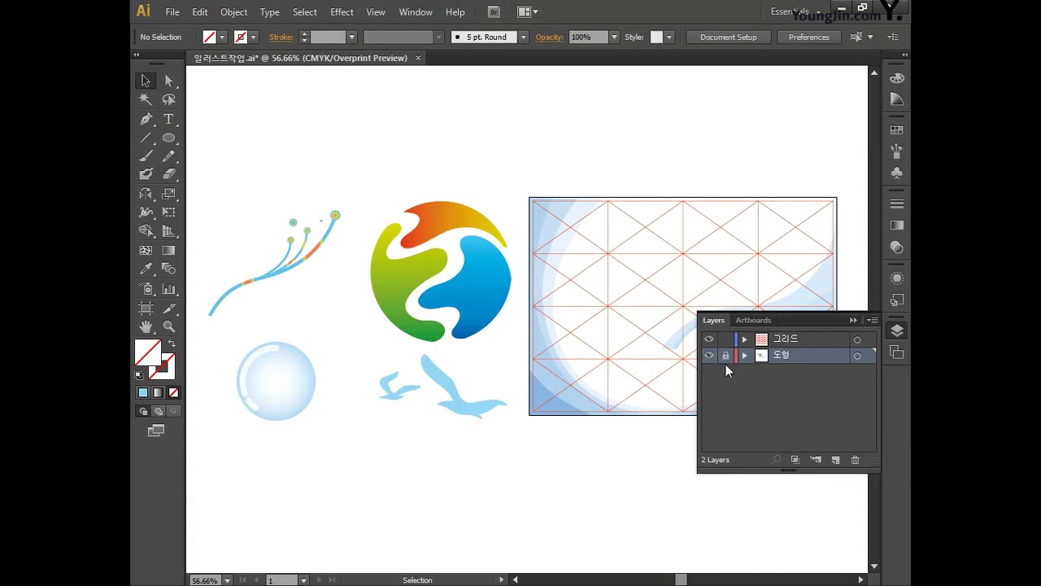
click(786, 344)
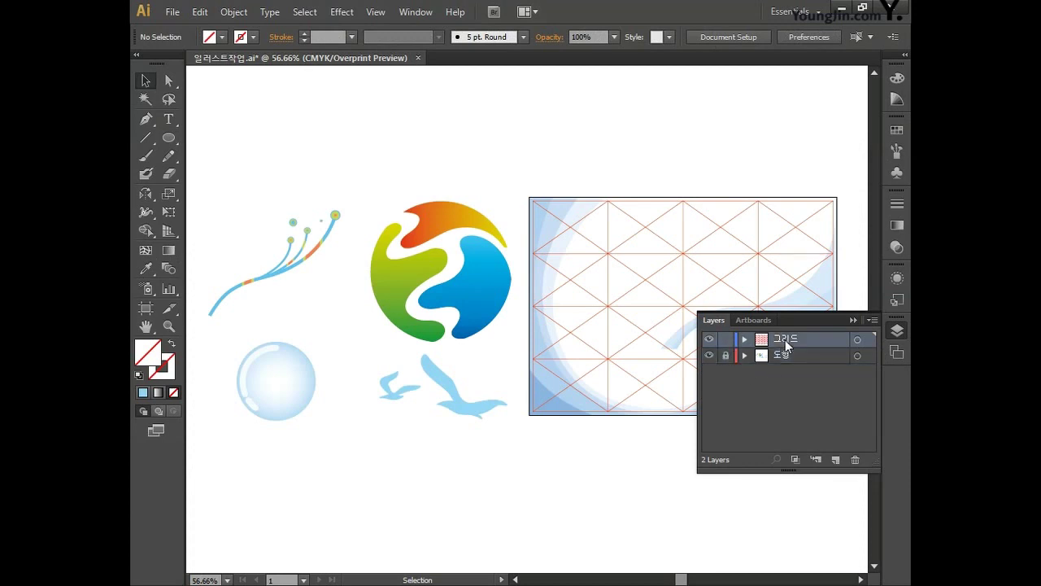
drag(521, 171, 856, 493)
drag(663, 469, 511, 463)
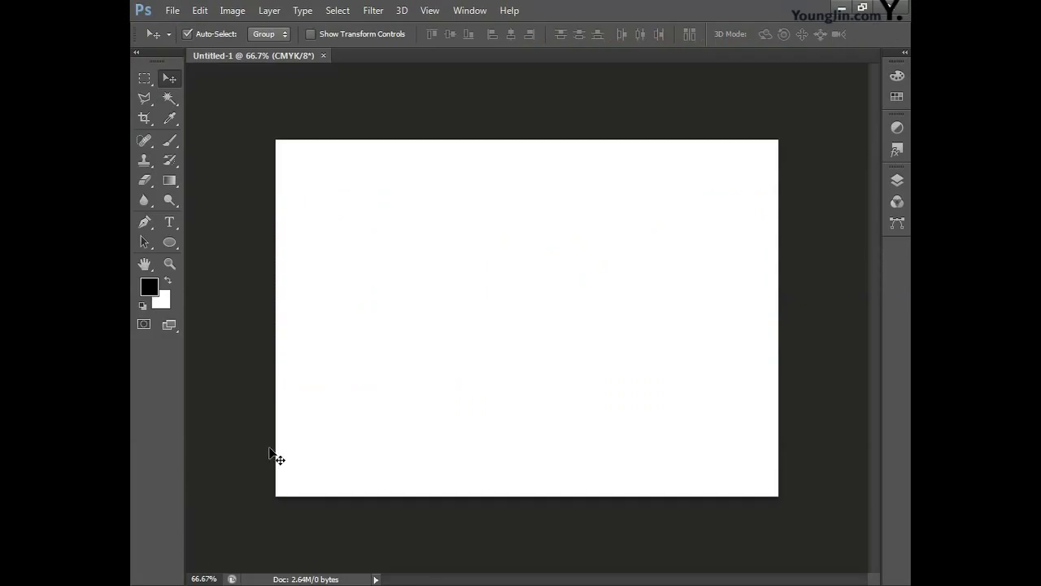
Paste the copied grid into the new Photoshop document as pixels and commit its placement.
key(ctrl+v)
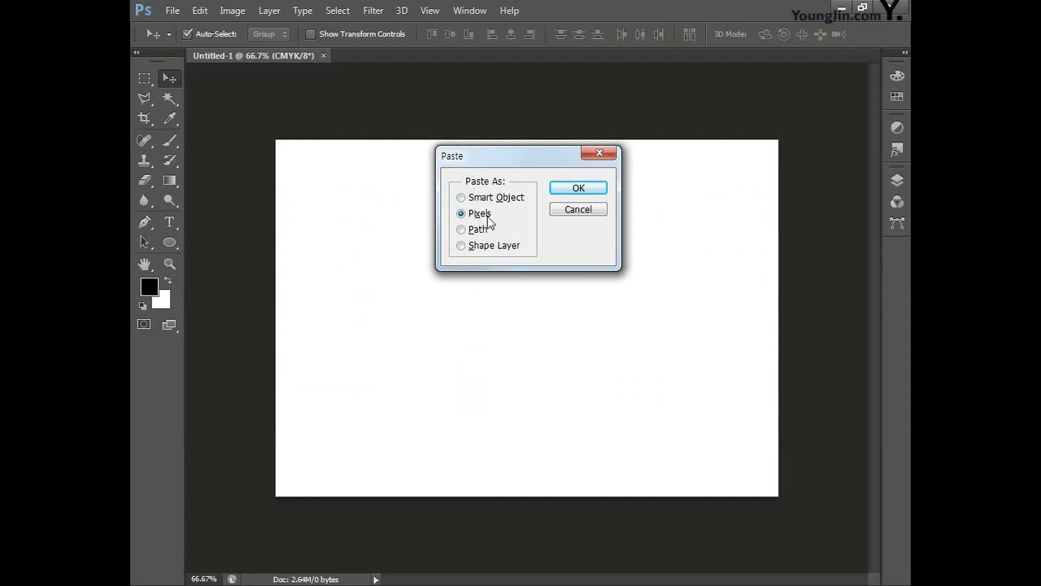
click(578, 188)
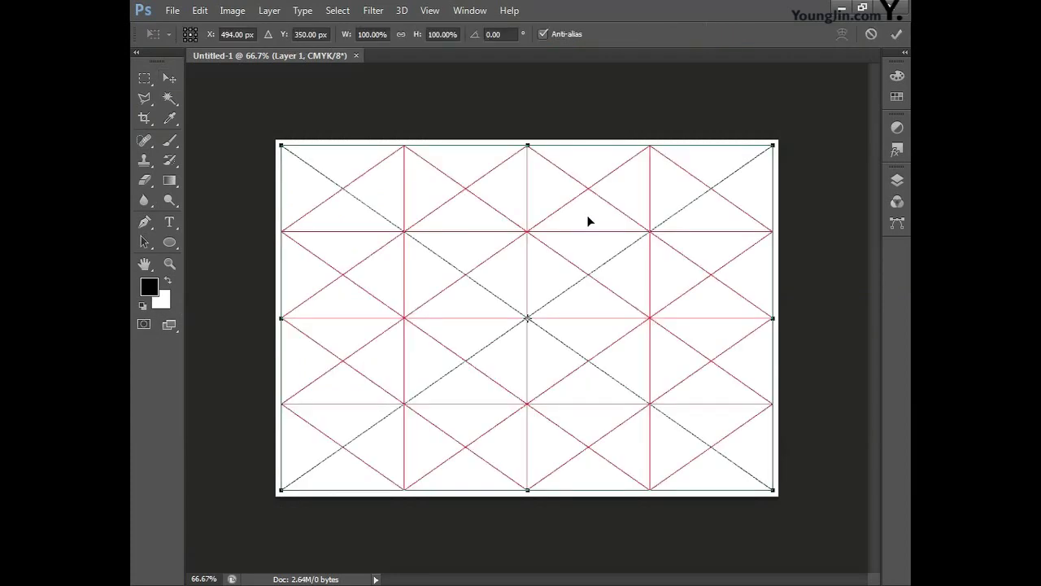
key(Return)
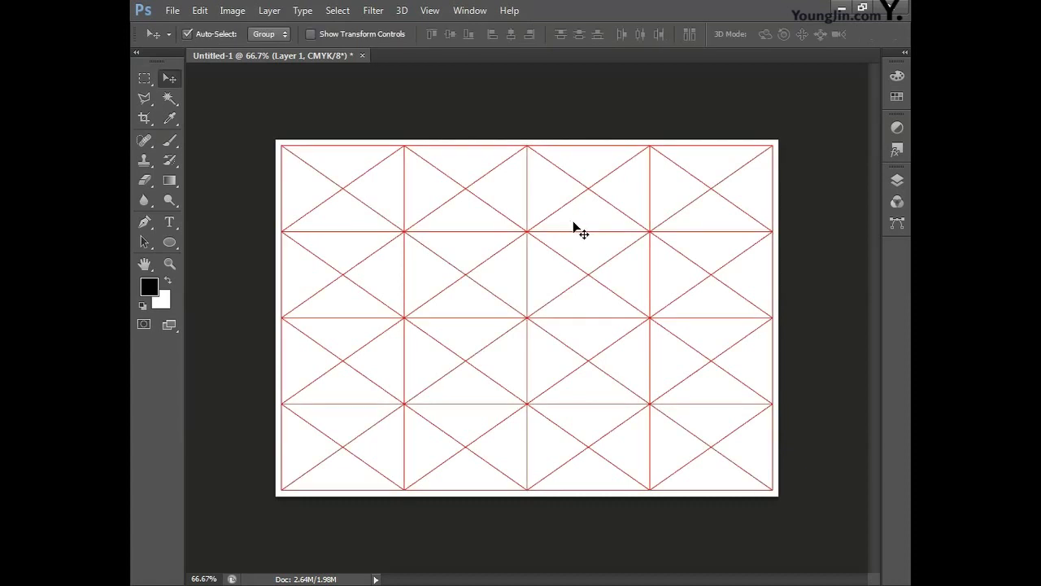
Rename the pasted grid's layer to 그리드.
click(895, 181)
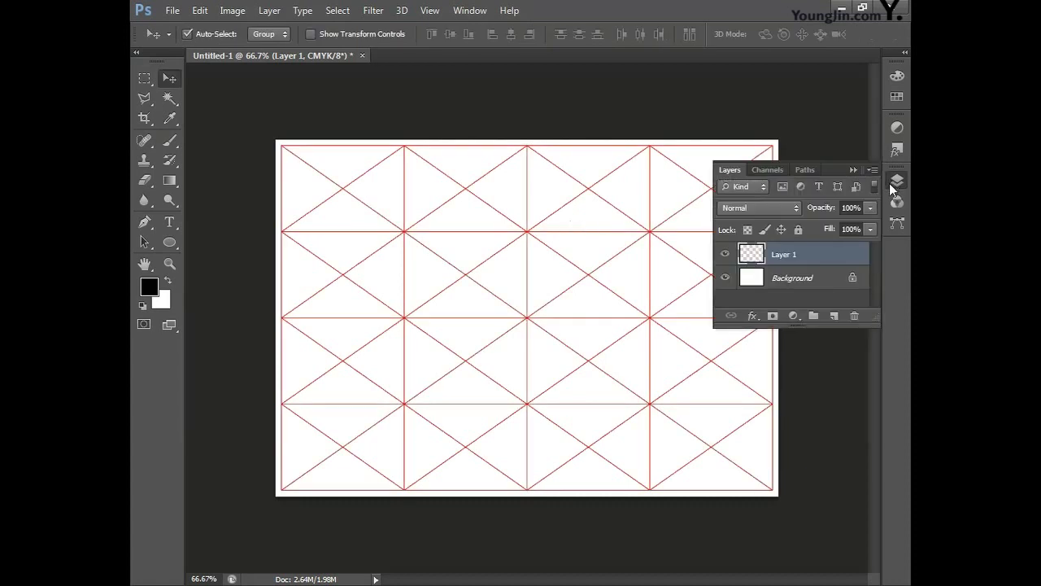
double_click(785, 257)
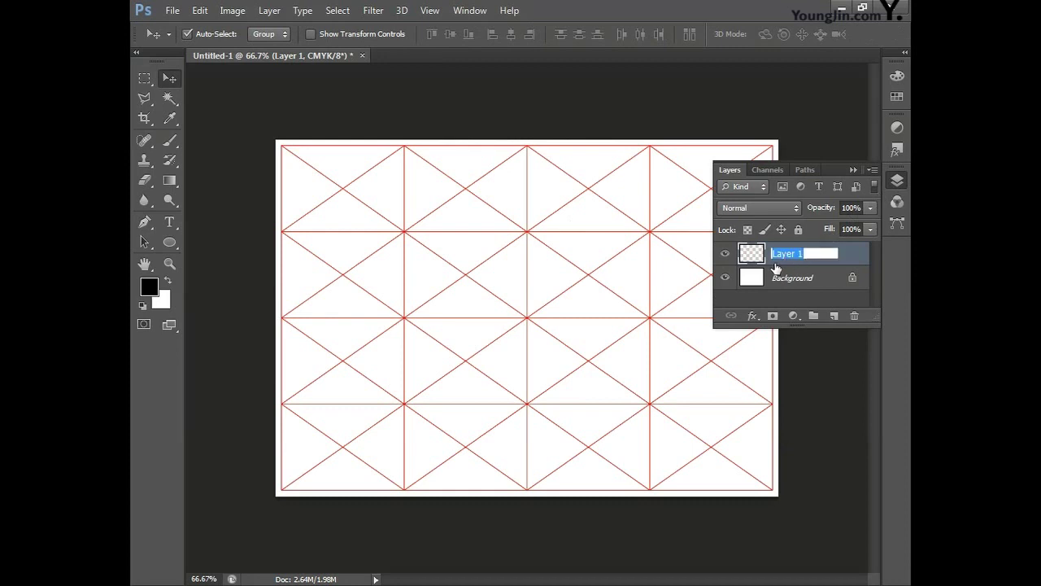
text(r)
text(그리드)
key(Return)
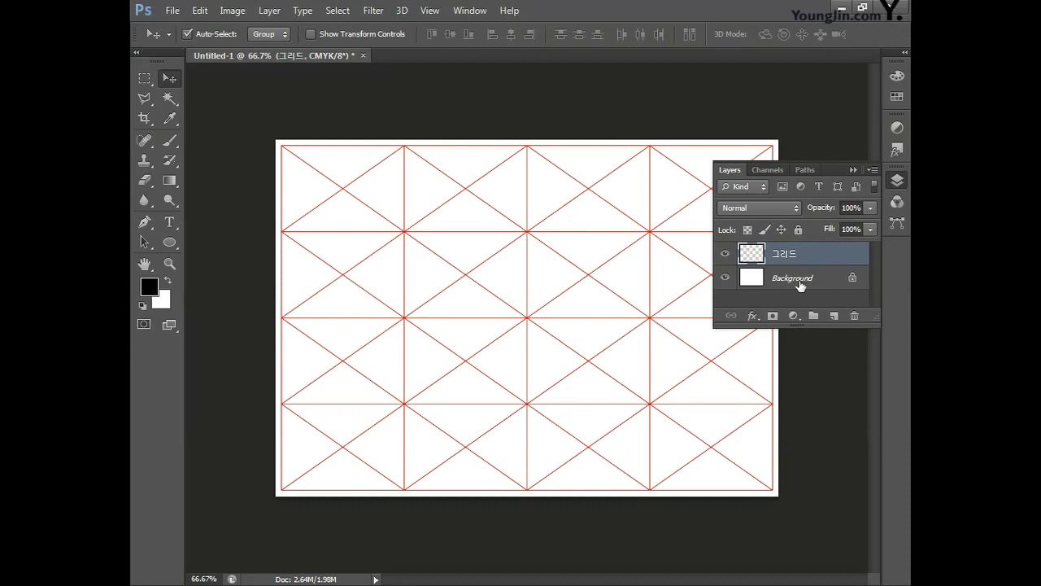
Align the 그리드 layer's vertical center with the Background layer and fully lock the grid layer.
shift+click(799, 282)
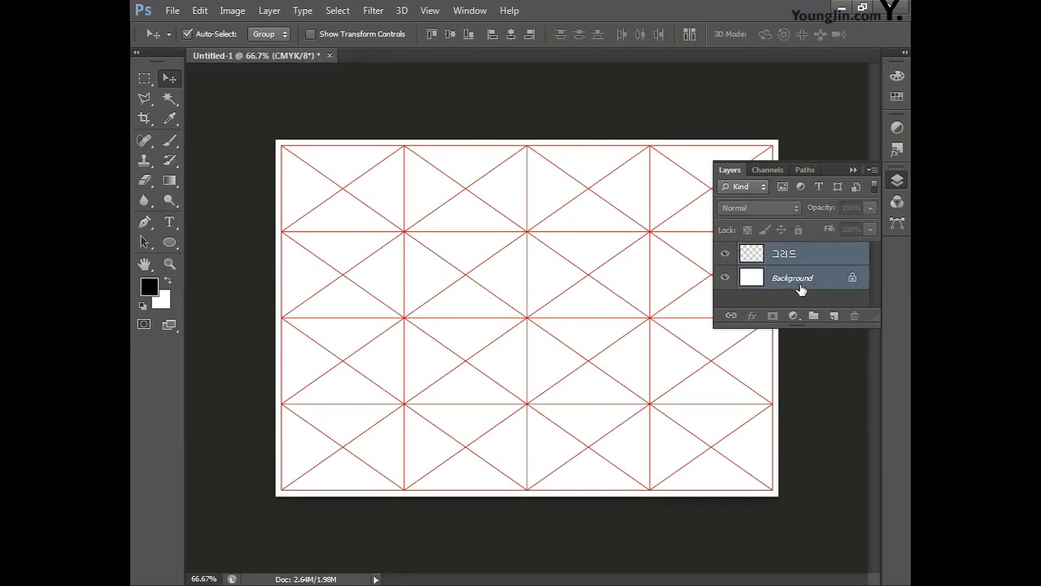
click(450, 33)
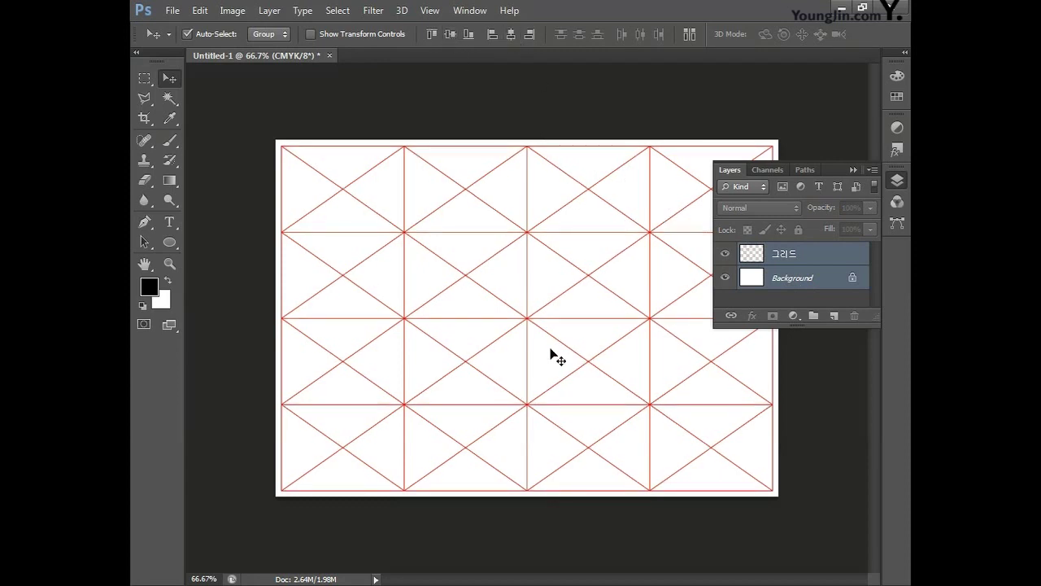
click(818, 259)
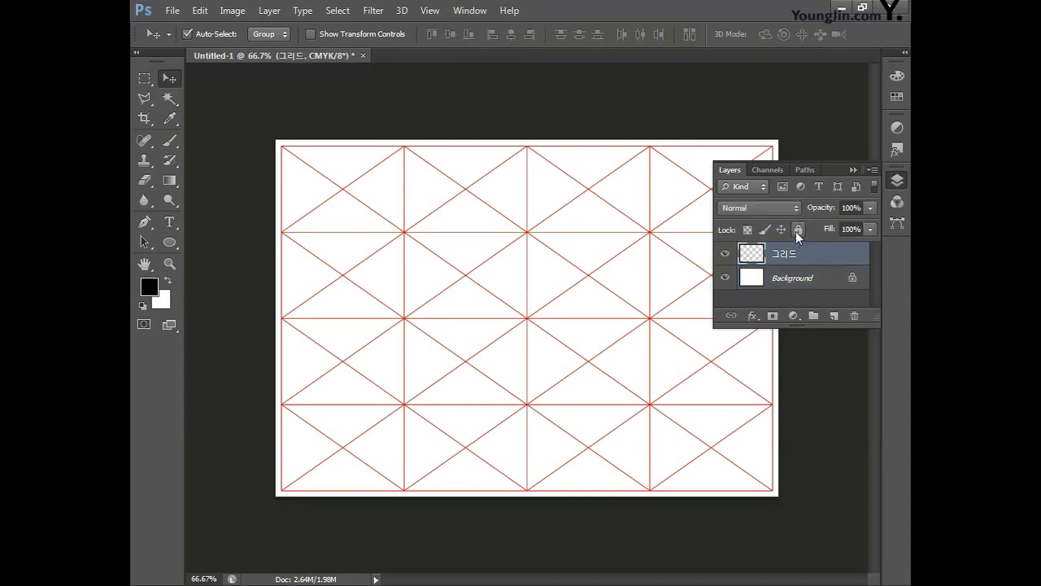
click(797, 230)
drag(809, 327, 805, 554)
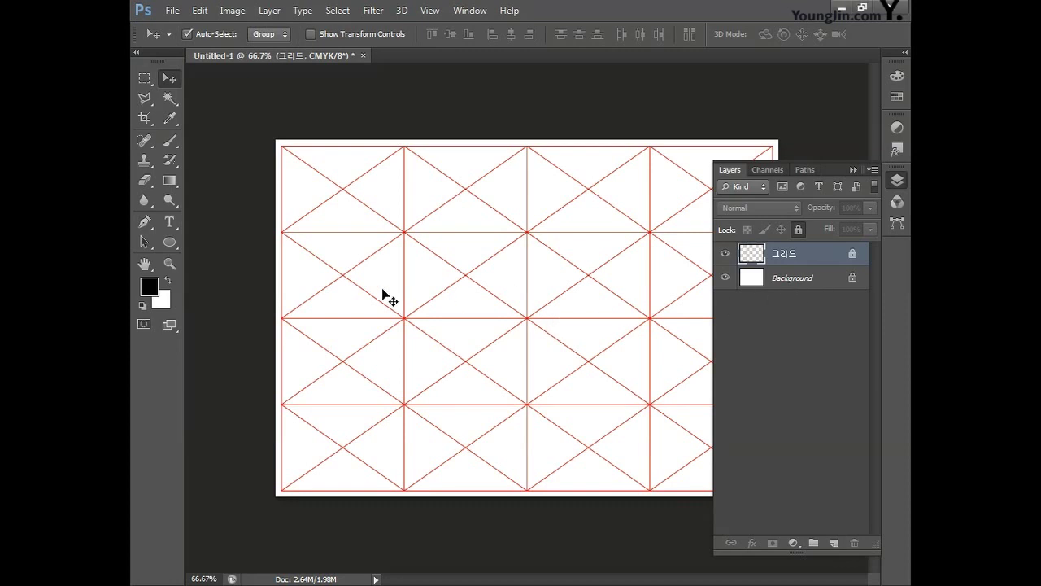
Set the foreground color to C 80, M 0, Y 0, K 0.
click(149, 286)
text(8)
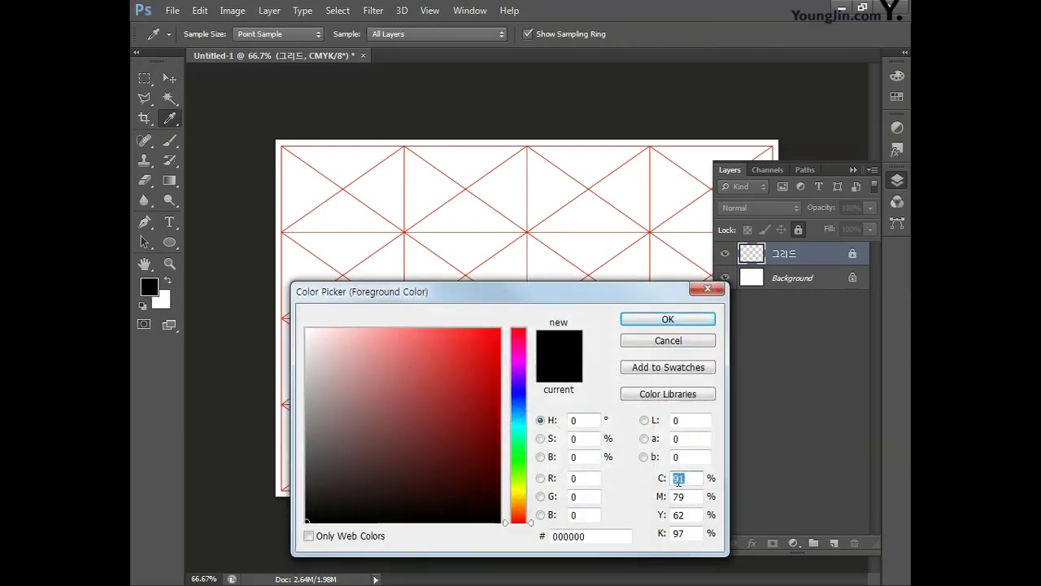
text(0)
key(Tab)
text(0)
key(Tab)
text(0)
key(Tab)
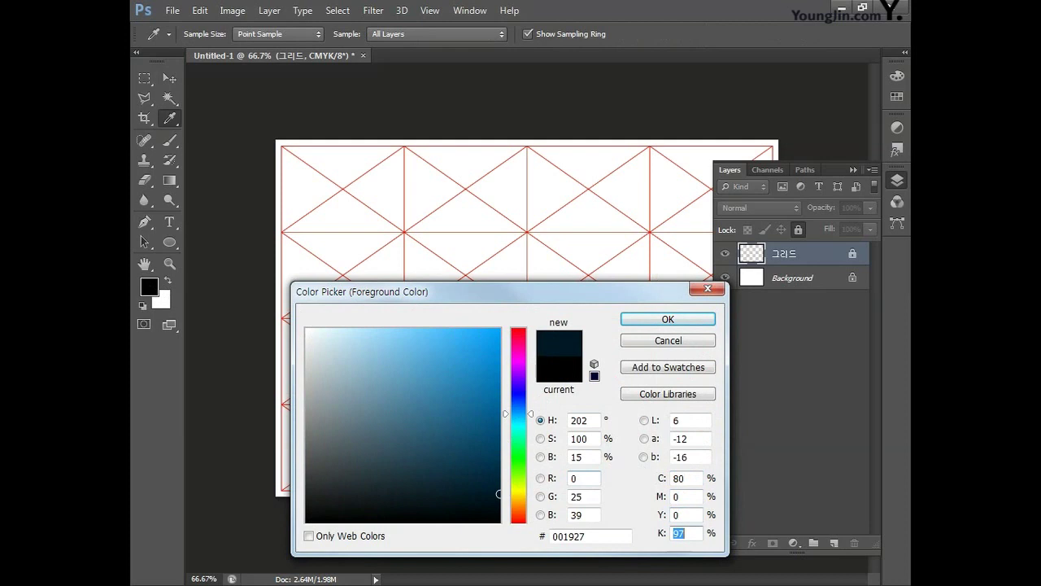
text(0)
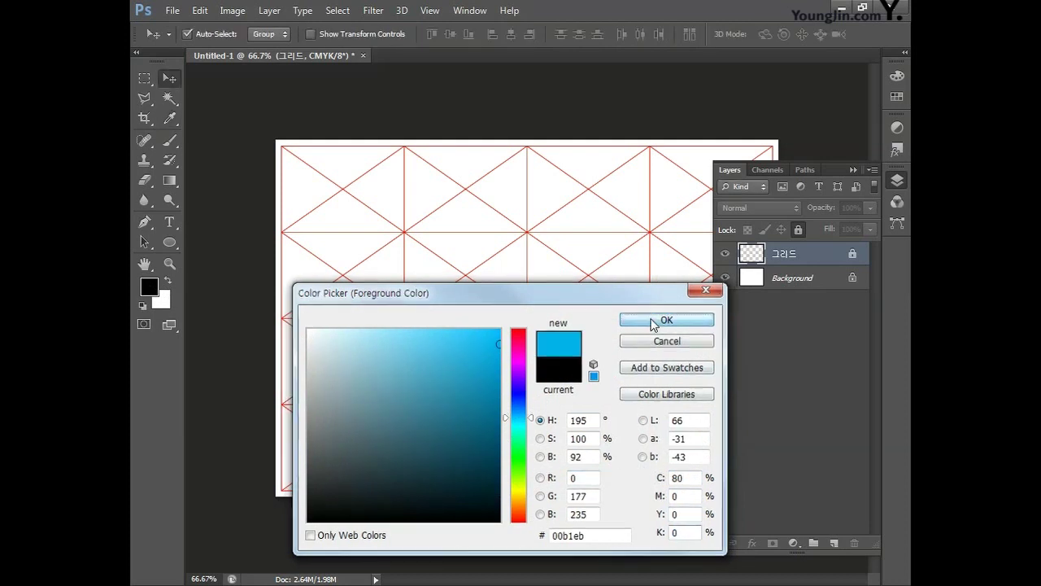
click(662, 318)
Set the background color to C 40, M 0, Y 0, K 0.
click(163, 300)
click(682, 478)
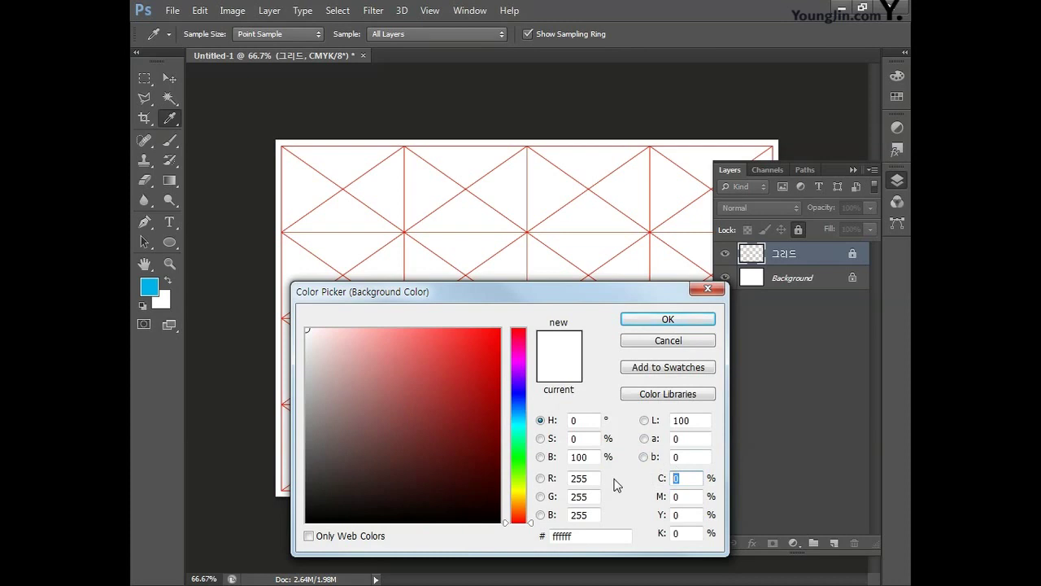
text(40)
key(Tab)
key(Tab)
key(Tab)
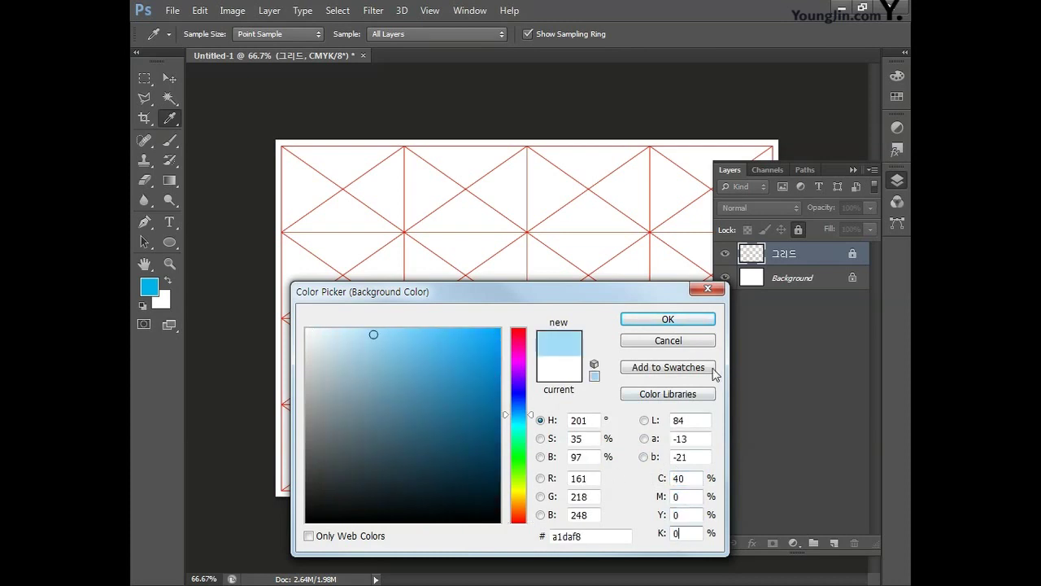
click(672, 320)
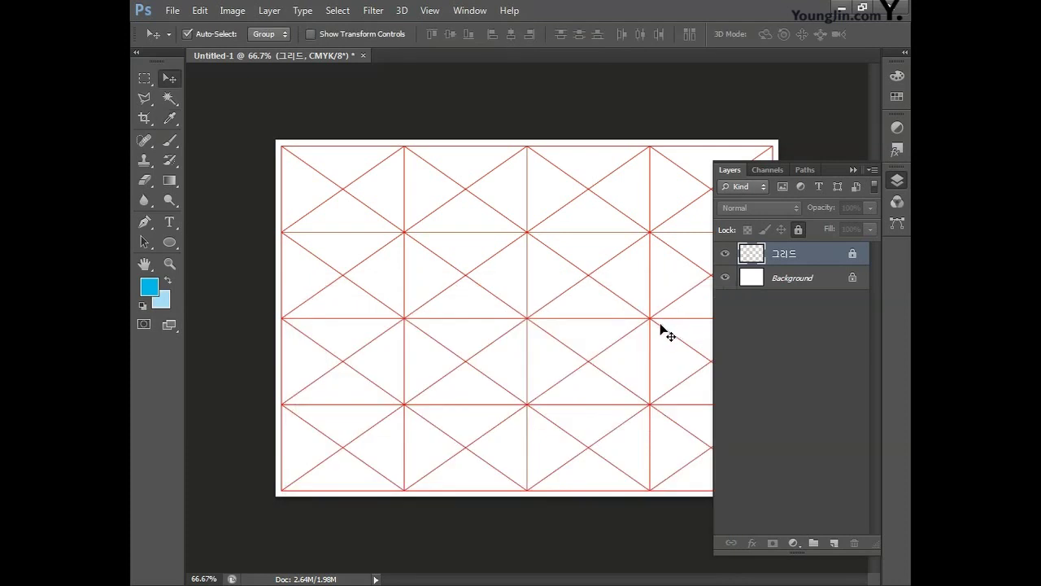
Activate the Gradient tool with the foreground-to-background blue gradient preset.
click(170, 182)
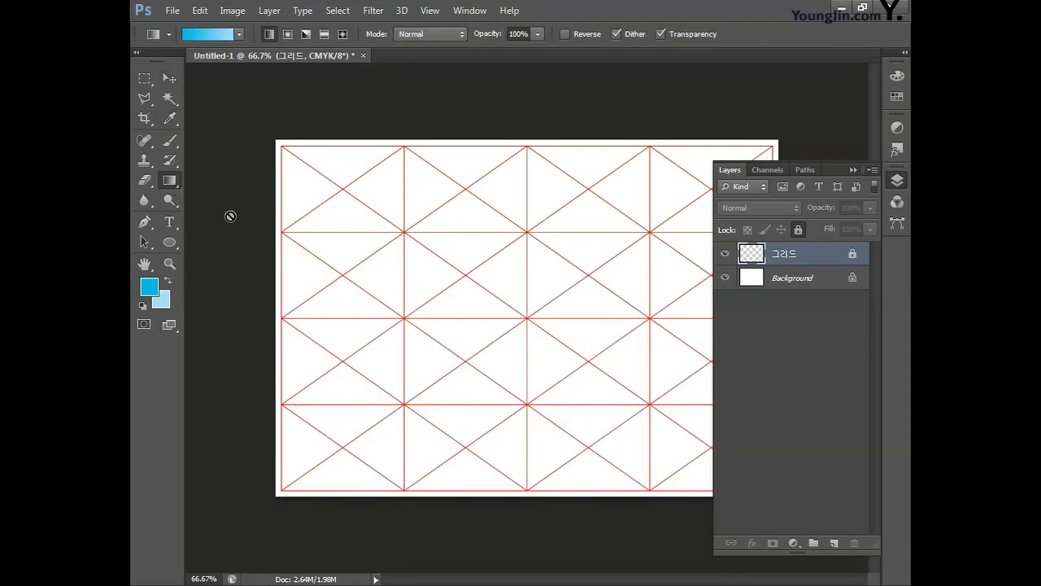
click(240, 34)
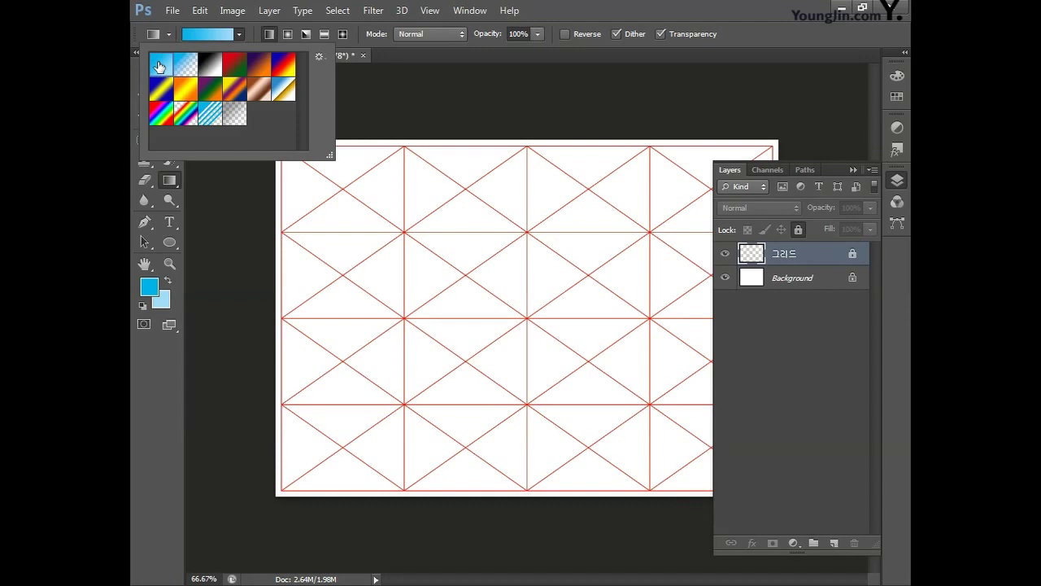
click(523, 214)
click(505, 235)
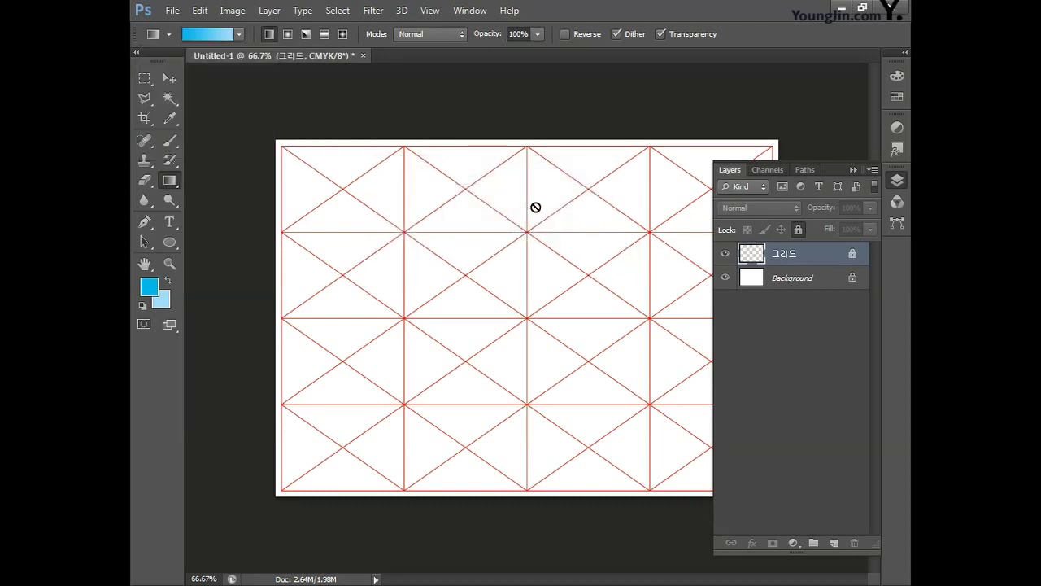
Fill the Background layer with a vertical gradient running from the darker blue at the top to the lighter blue at the bottom.
click(791, 279)
drag(528, 165, 529, 486)
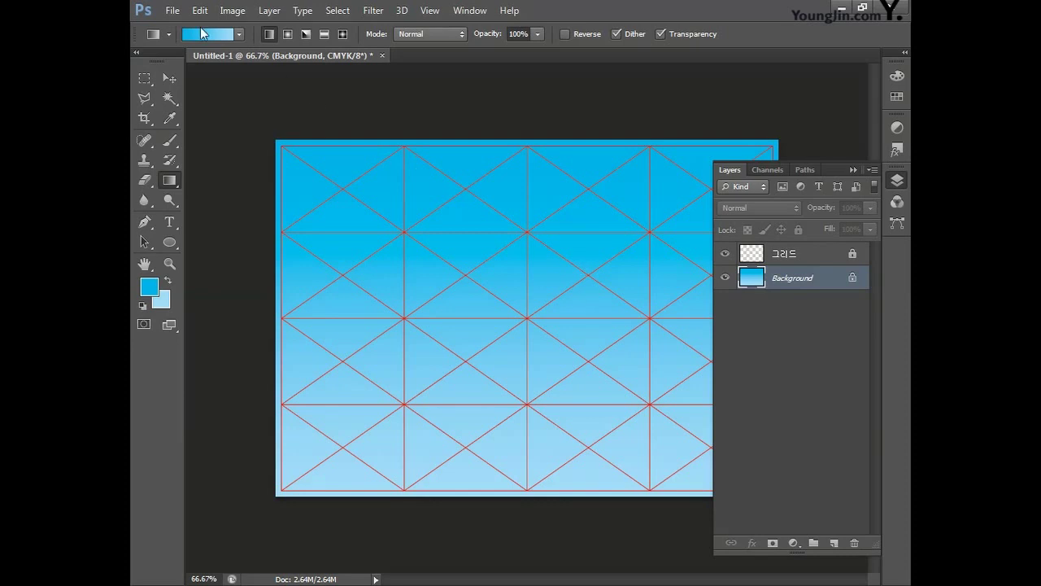
Open the field image 들판 from the 제공 파일 folder.
click(172, 10)
click(191, 41)
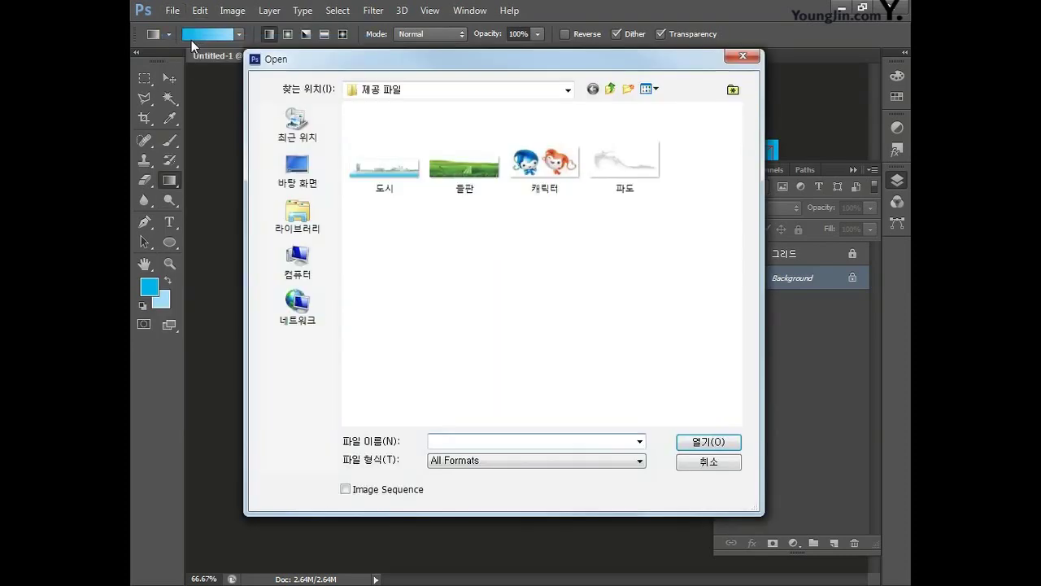
click(455, 168)
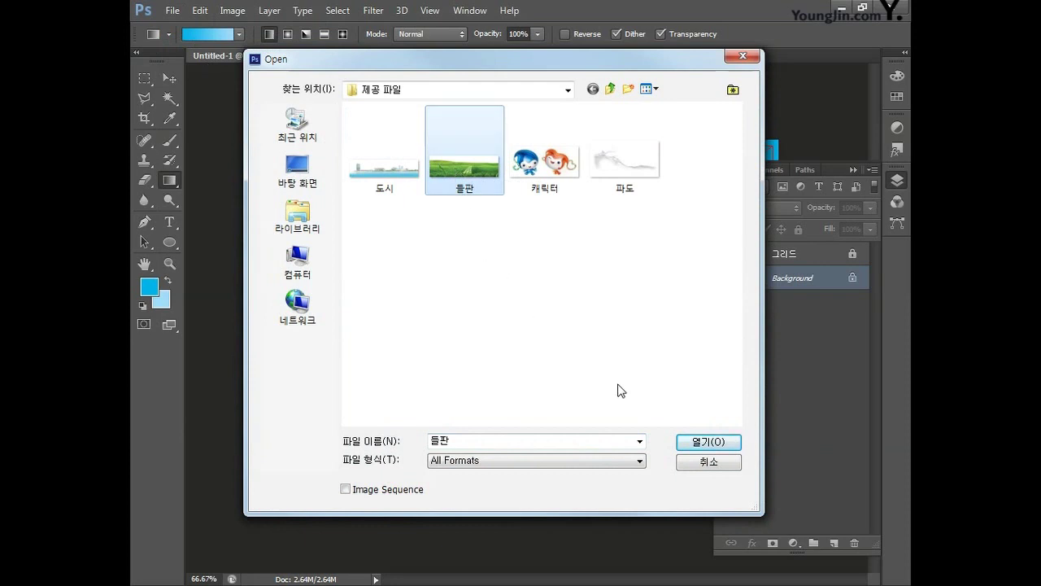
click(699, 445)
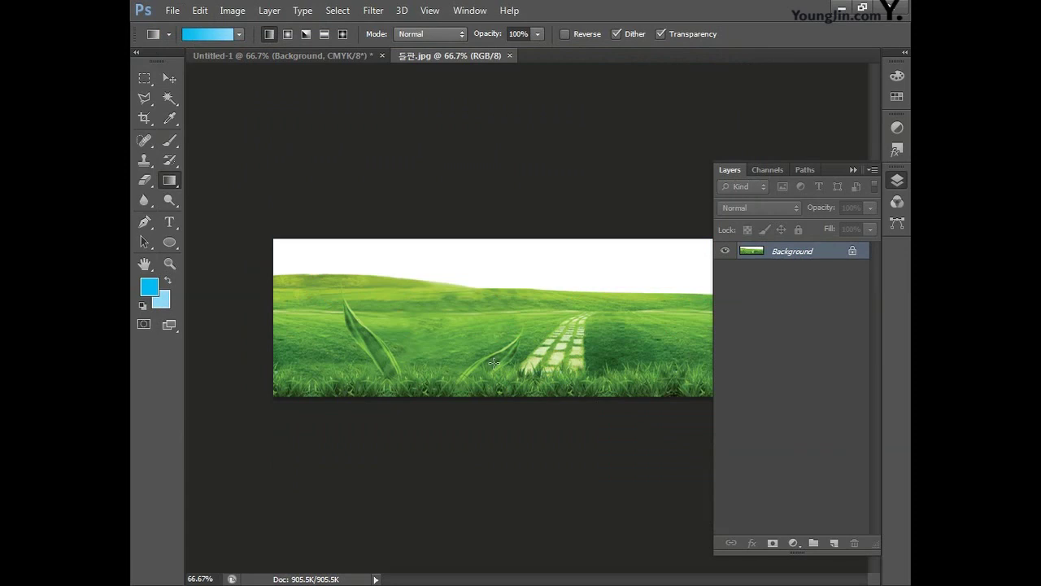
Select the green field by picking the white sky with the Magic Wand at tolerance 100 and inverting the selection.
click(173, 100)
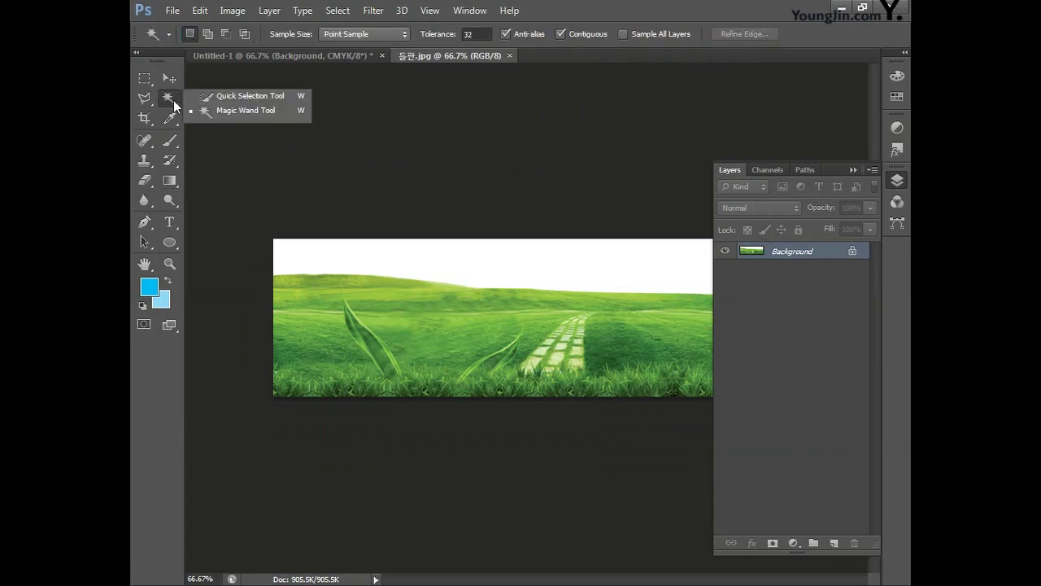
click(472, 36)
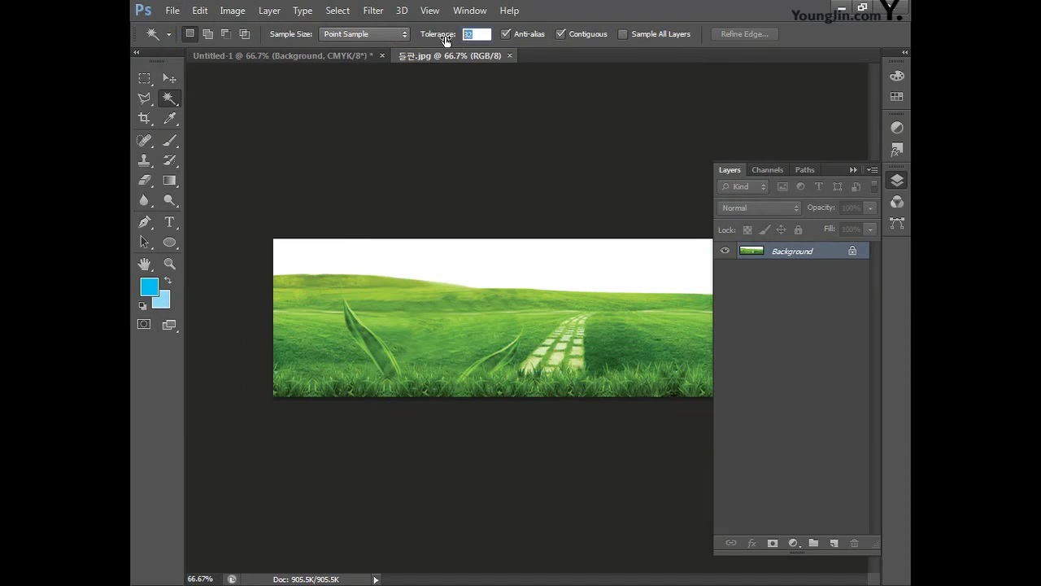
text(100)
key(Return)
click(460, 265)
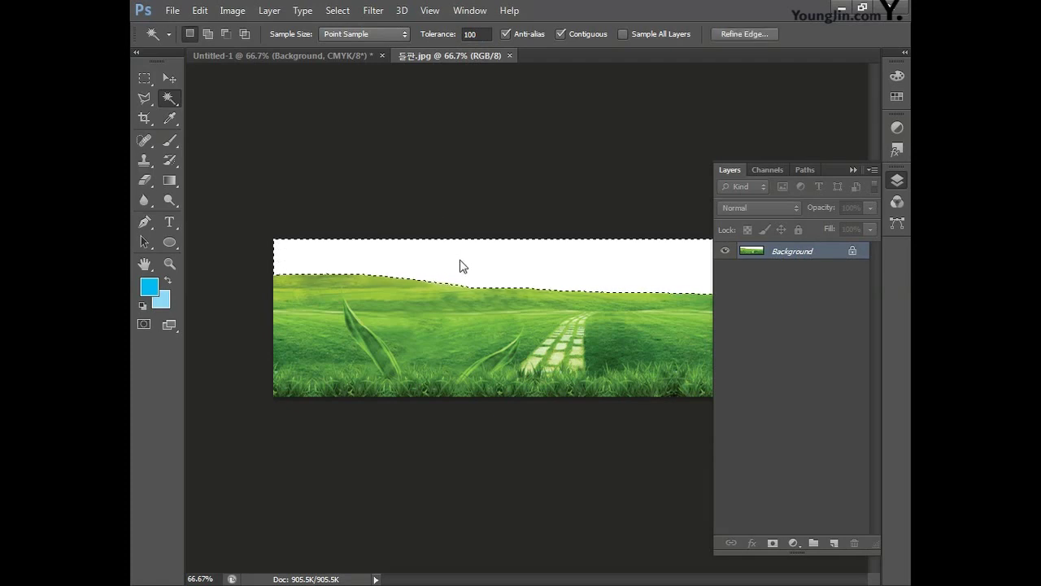
click(337, 11)
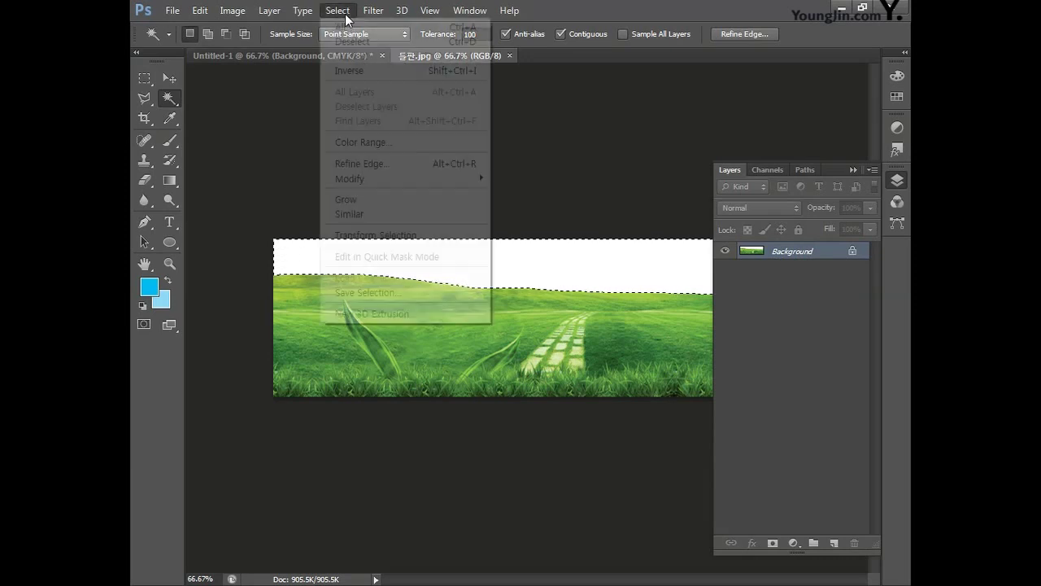
click(358, 71)
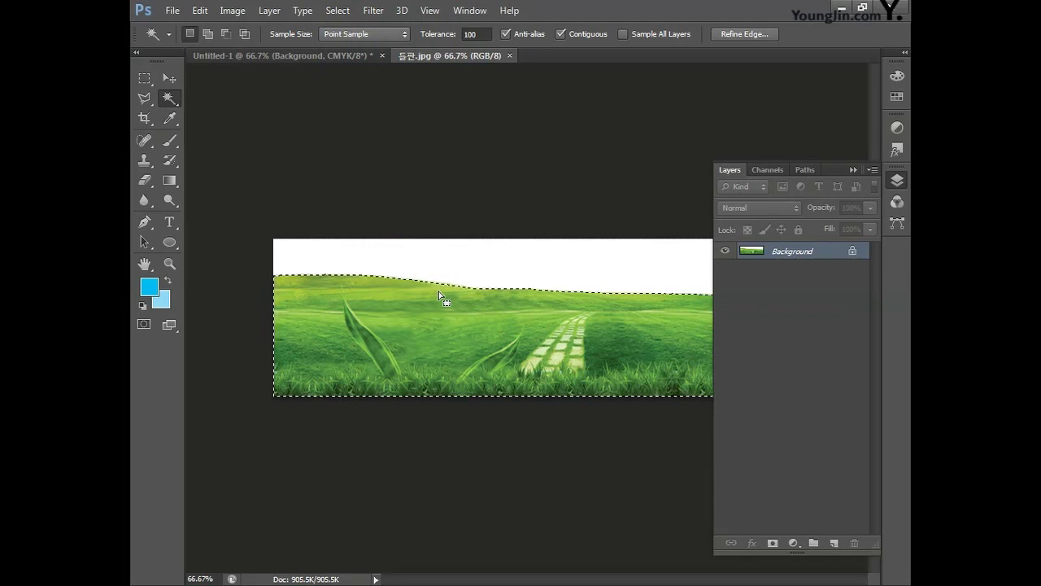
Copy the selected field into the Untitled-1 composition and move it down to the canvas's bottom edge.
click(898, 180)
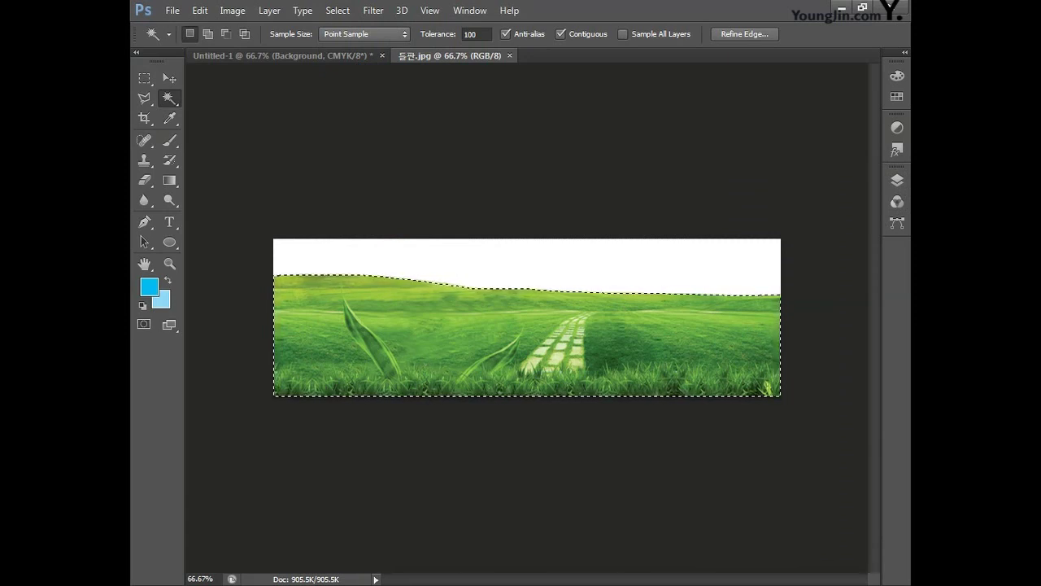
click(263, 56)
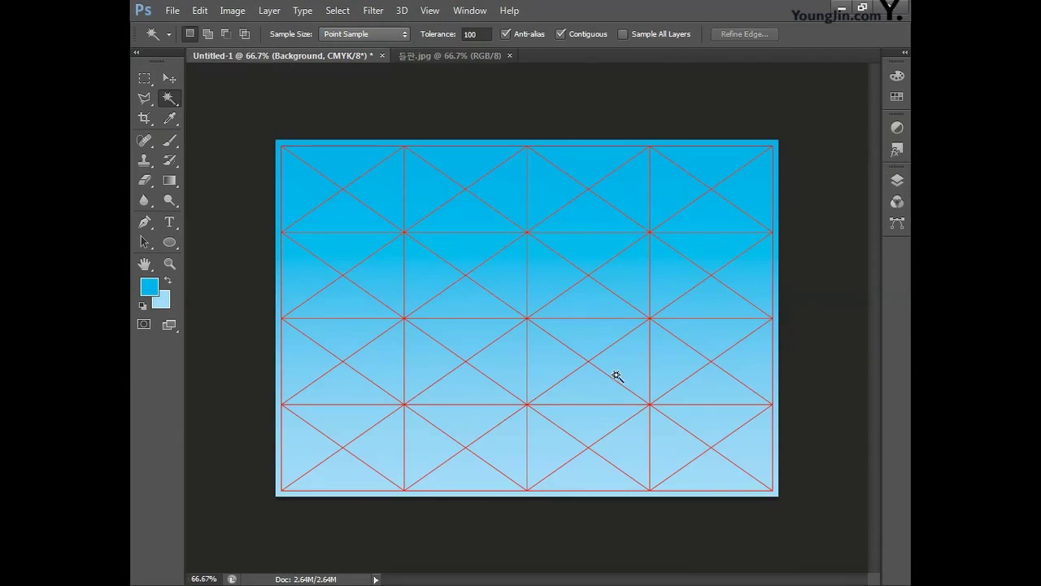
key(ctrl+v)
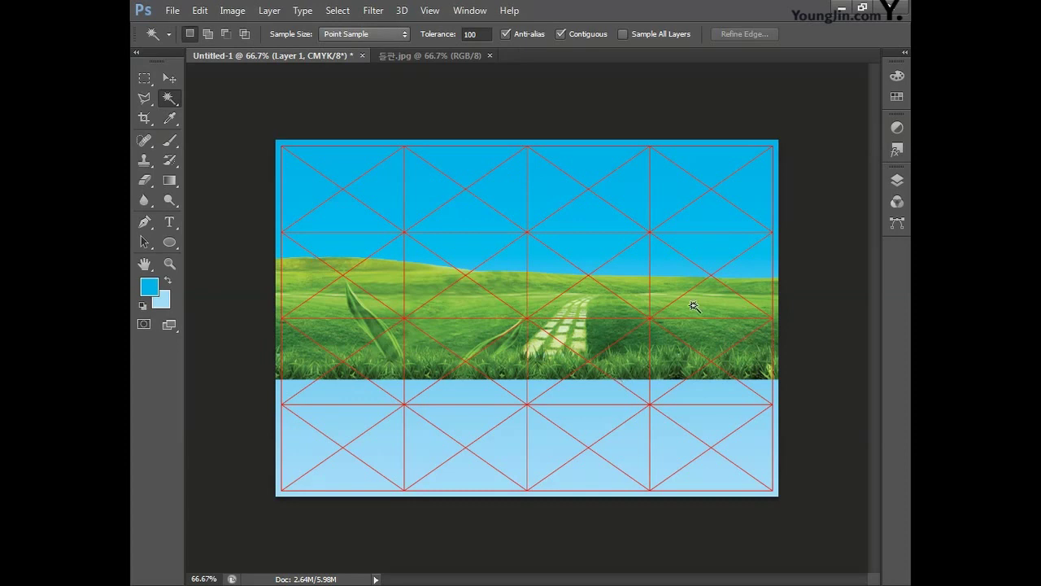
click(895, 184)
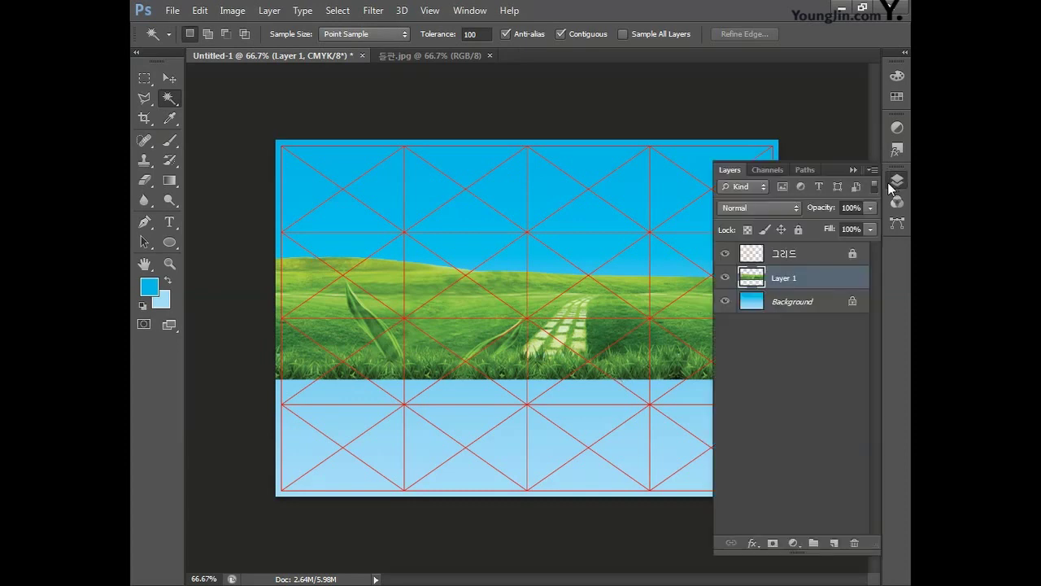
click(169, 78)
drag(448, 331, 449, 451)
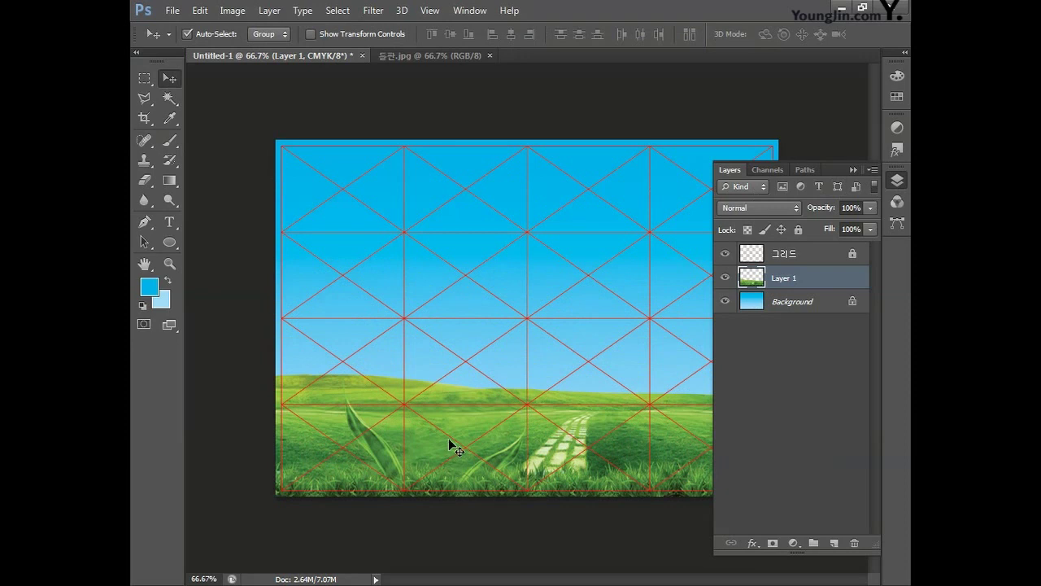
Rename the pasted field layer as 들판.
double_click(777, 278)
text(ㄷ)
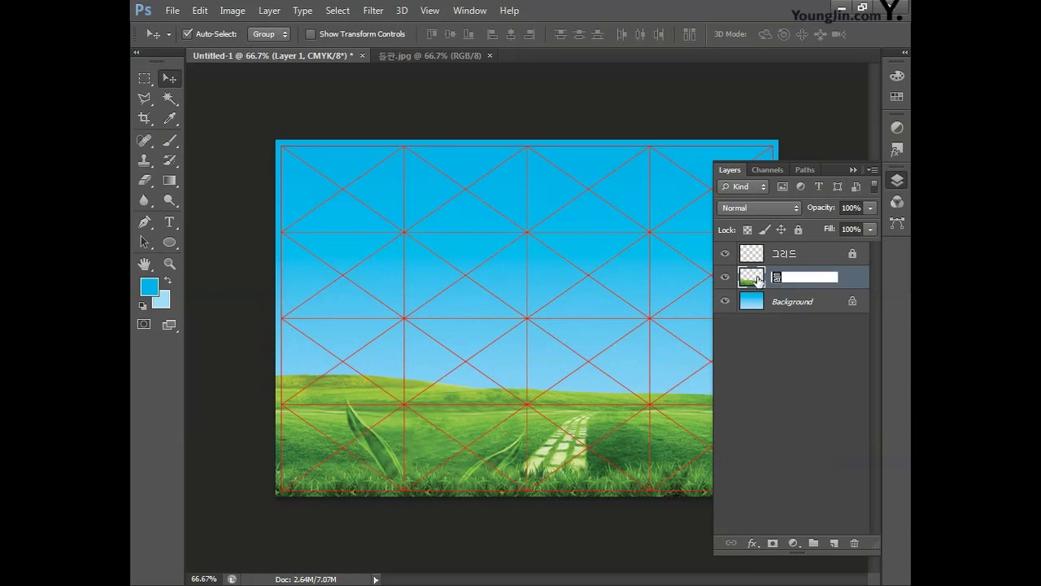
text(판)
key(Return)
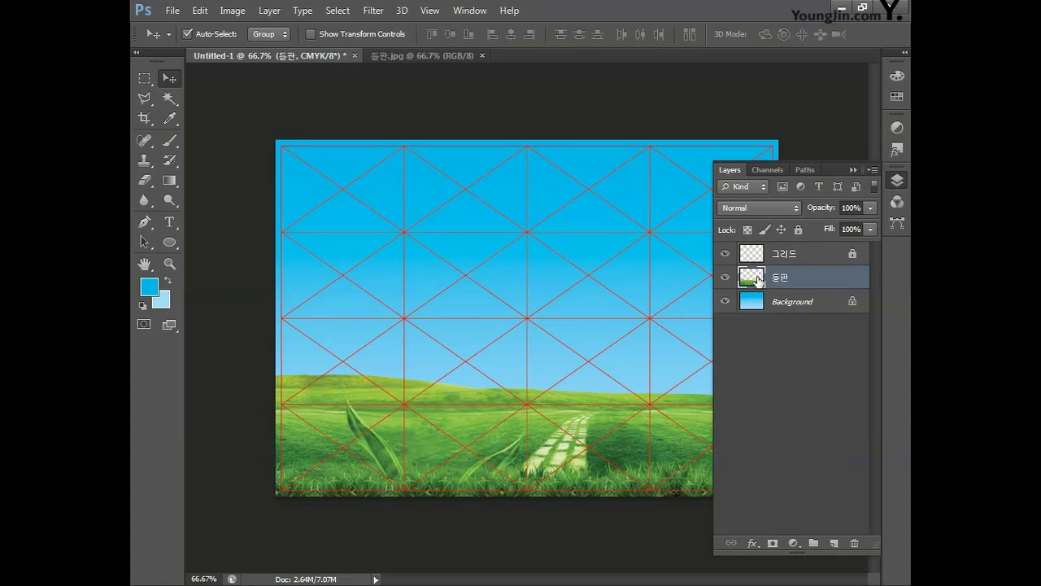
click(898, 183)
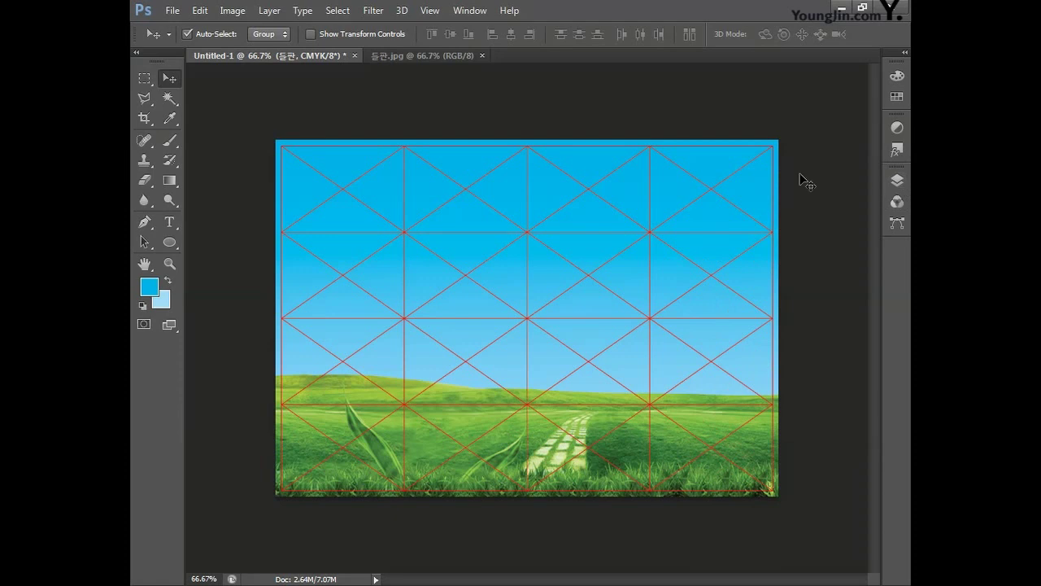
Open the city image 도시 from the 제공 파일 folder.
click(172, 11)
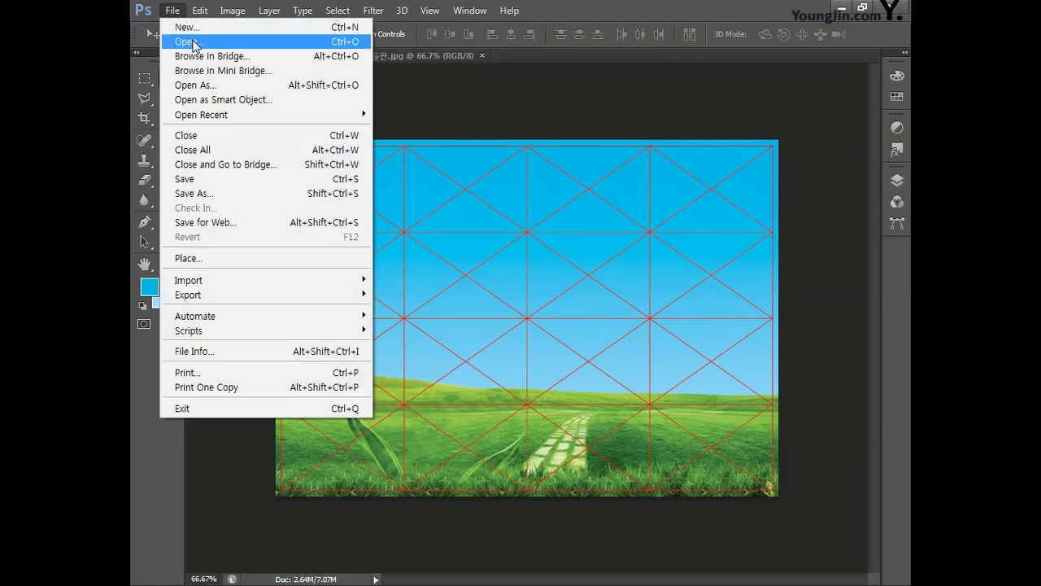
click(188, 41)
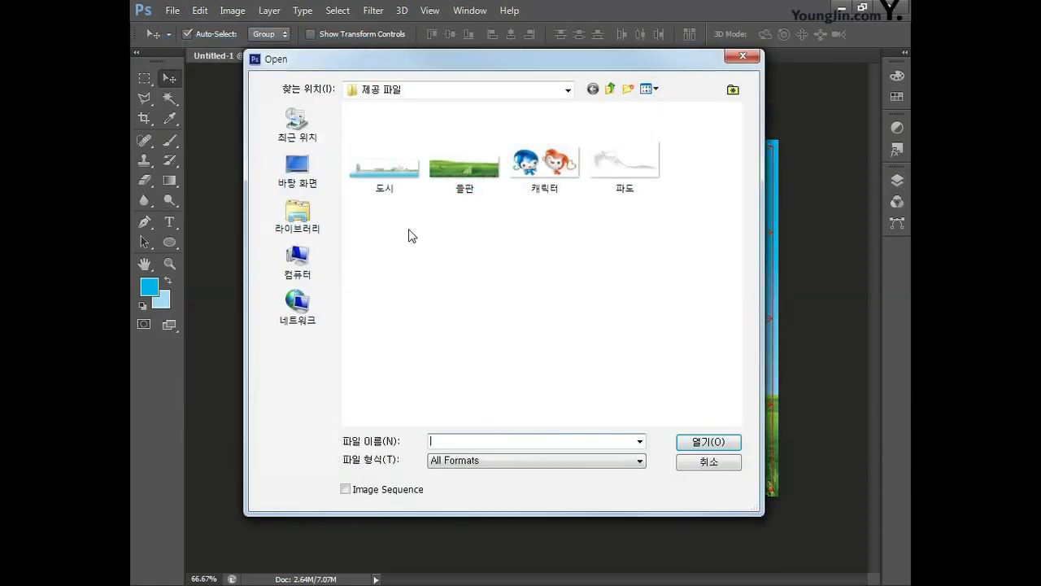
click(383, 154)
click(707, 445)
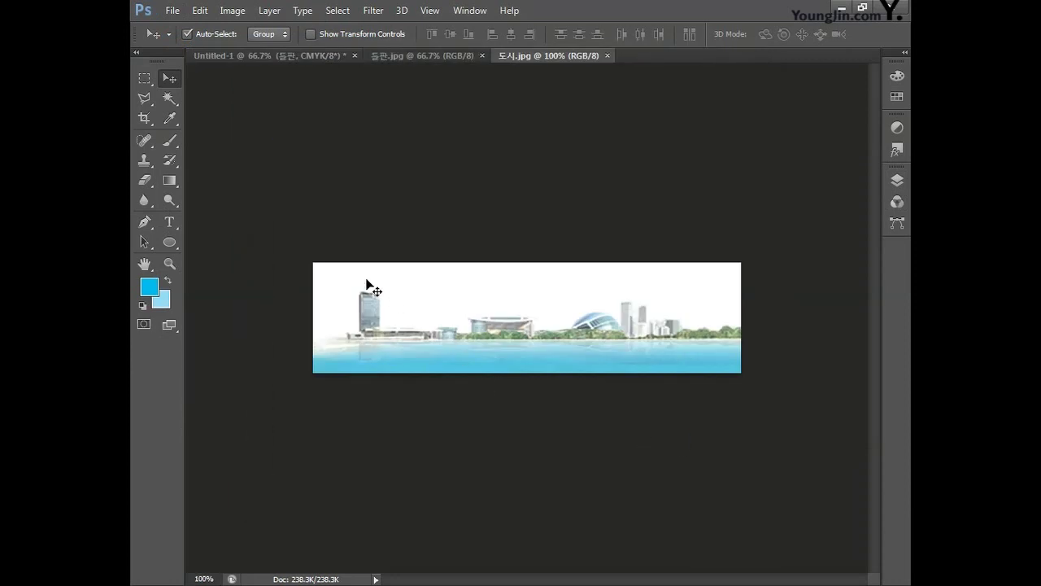
Select the white background above the city skyline in 도시.jpg using the Magic Wand with a tolerance of 5.
click(172, 98)
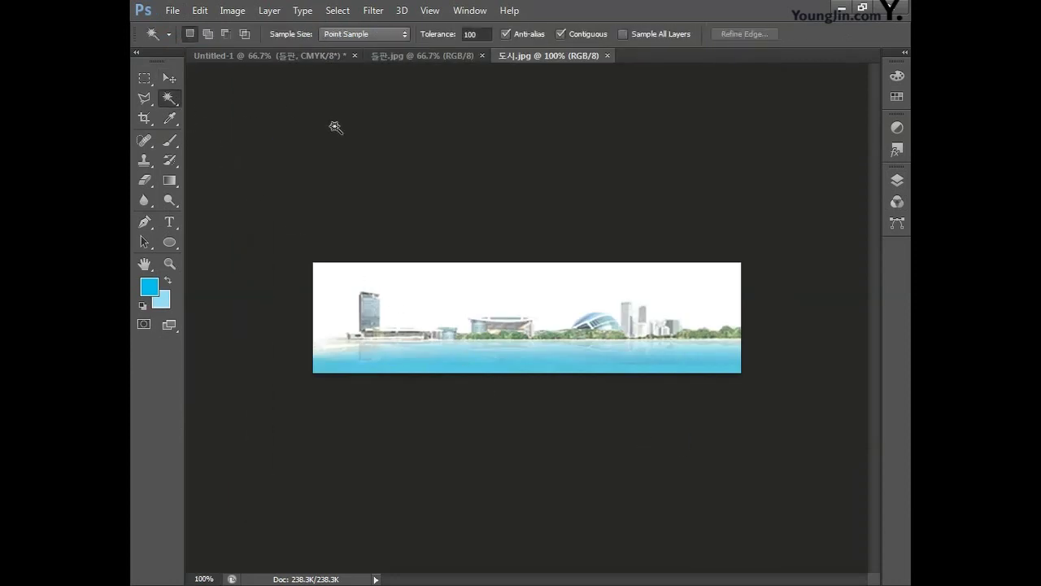
click(474, 35)
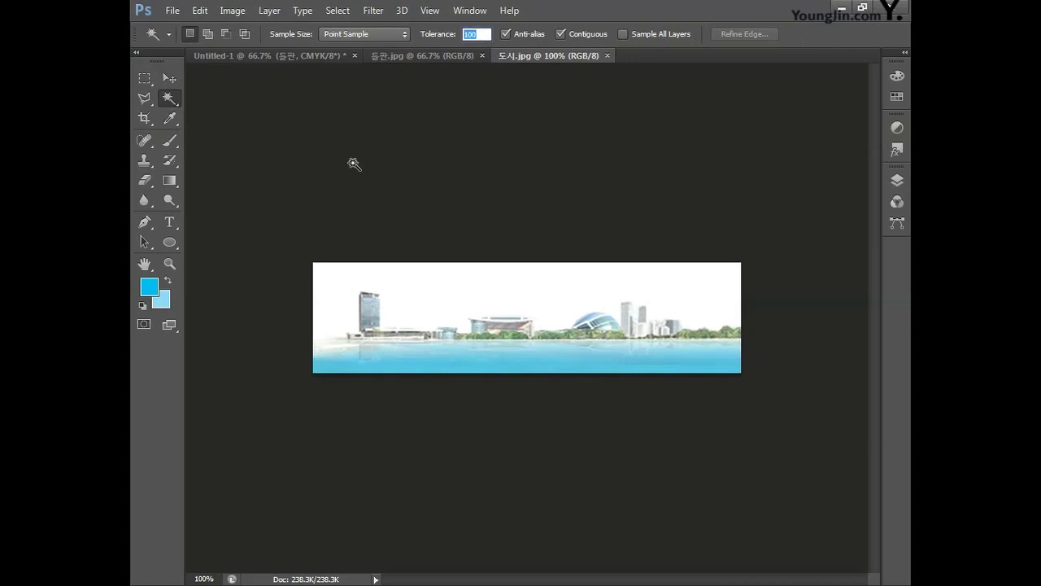
text(5)
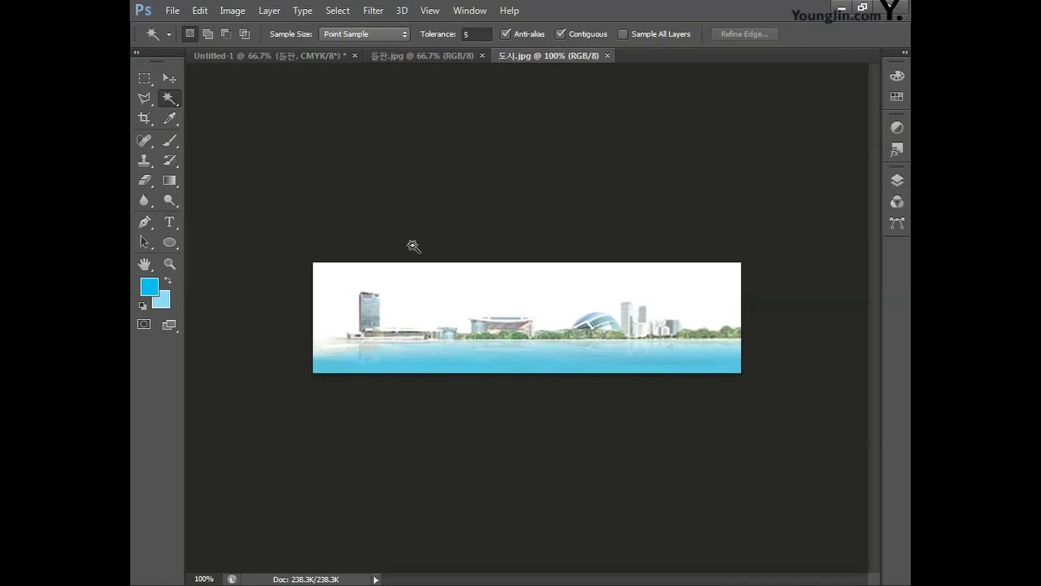
click(419, 286)
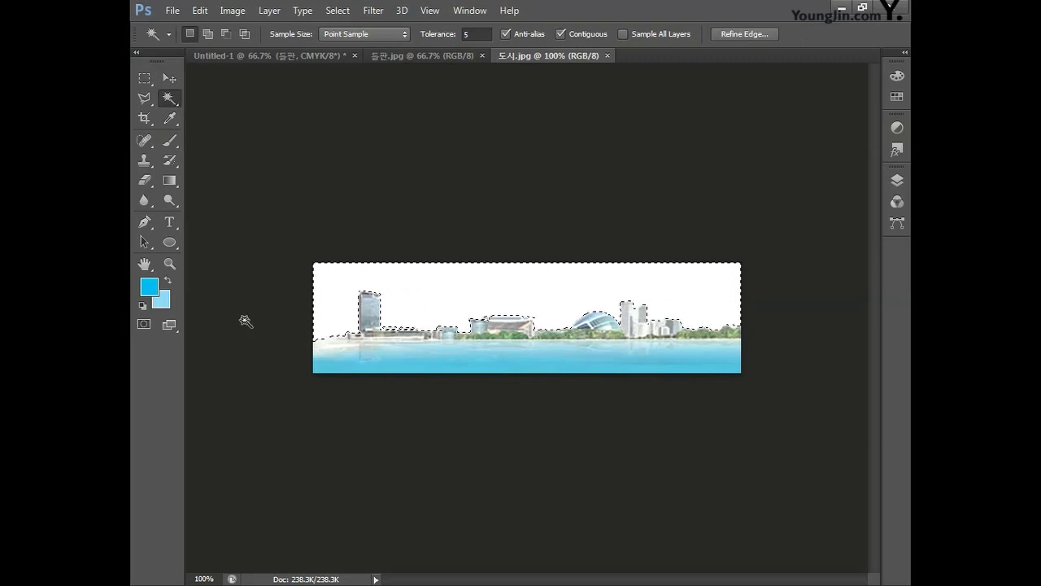
Enter Quick Mask mode and set up the Brush tool with a hard round 25 px tip.
click(143, 324)
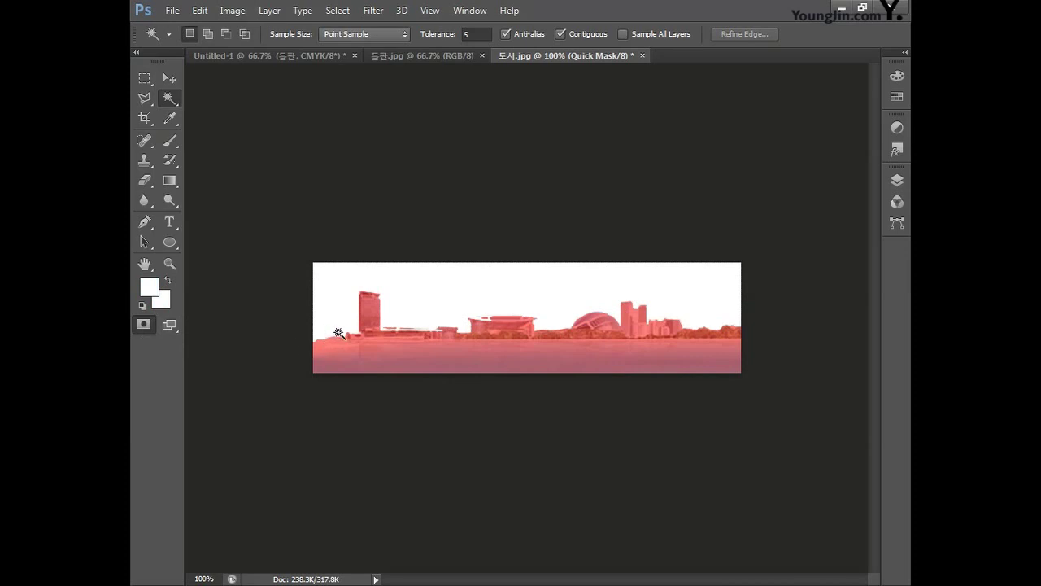
click(170, 140)
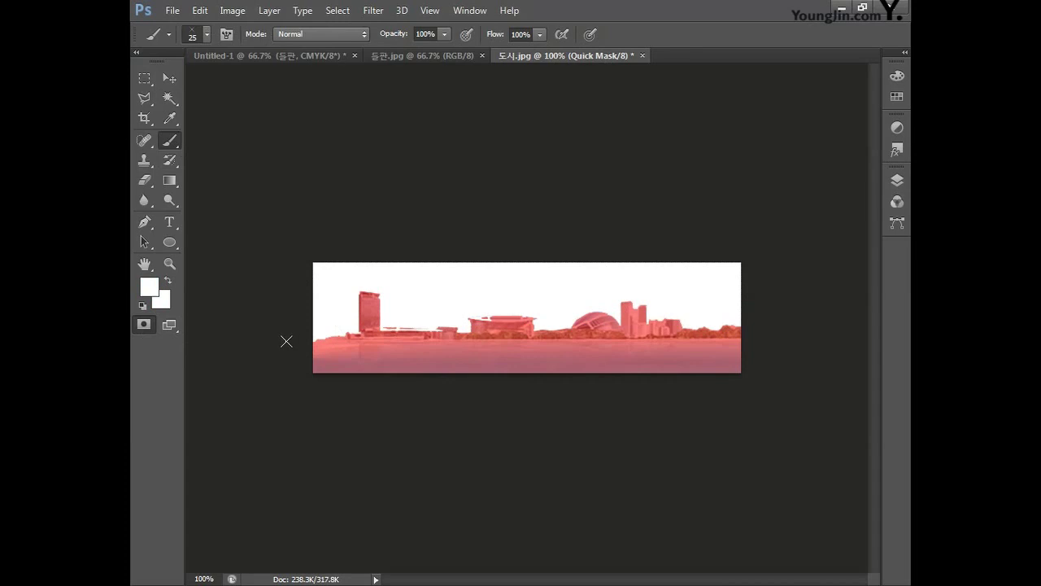
click(206, 34)
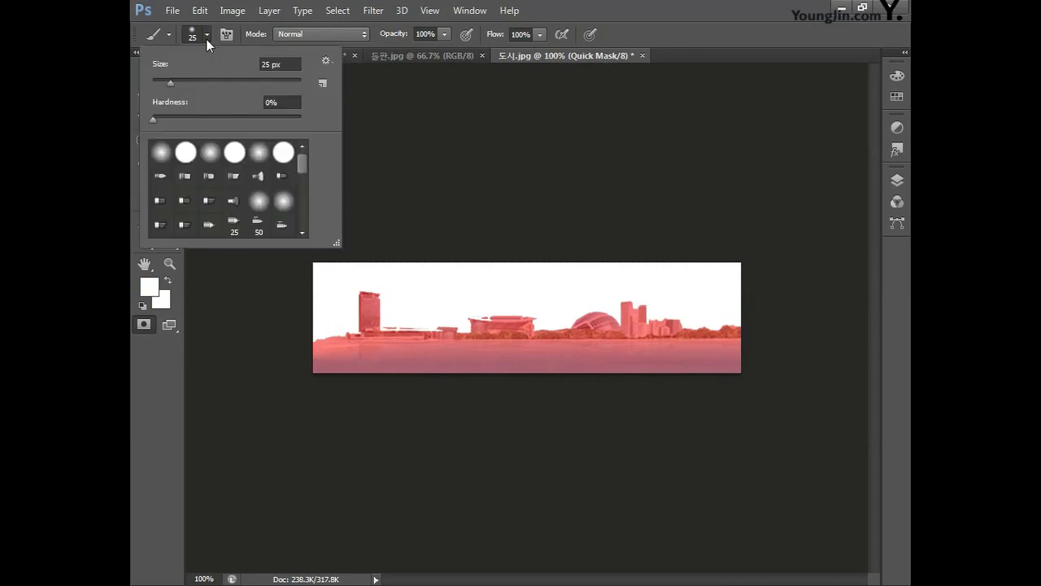
click(187, 153)
click(358, 171)
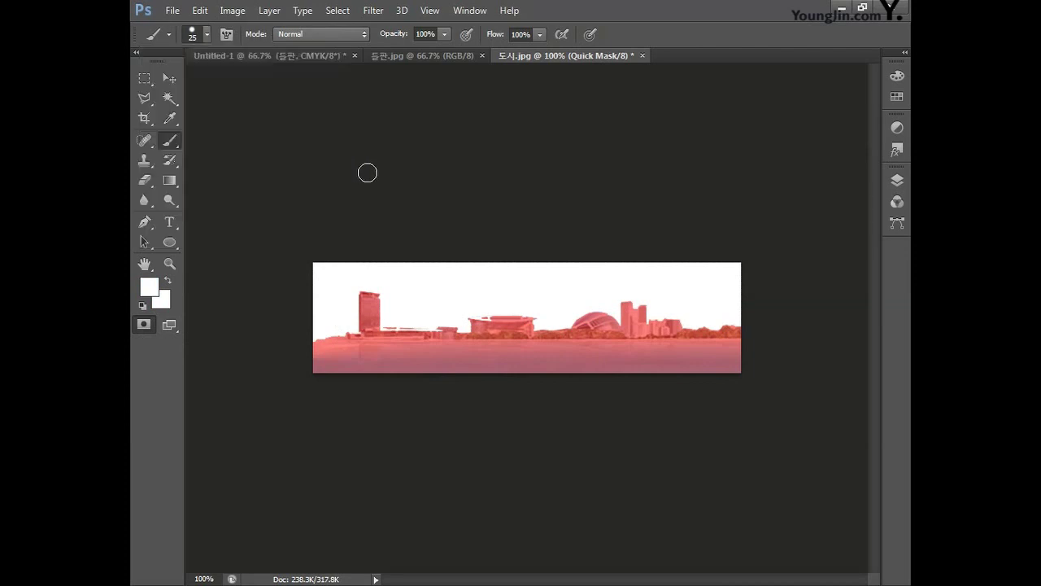
Paint black over the unmasked gaps along the shoreline and buildings, reducing the brush to about 10 px for the fine areas.
click(153, 287)
drag(337, 367, 328, 519)
click(641, 324)
mouse_move(332, 345)
mouse_down()
mouse_move(420, 358)
mouse_move(486, 334)
mouse_up()
key(bracketleft)
key(bracketleft)
key(bracketleft)
key(bracketleft)
key(bracketleft)
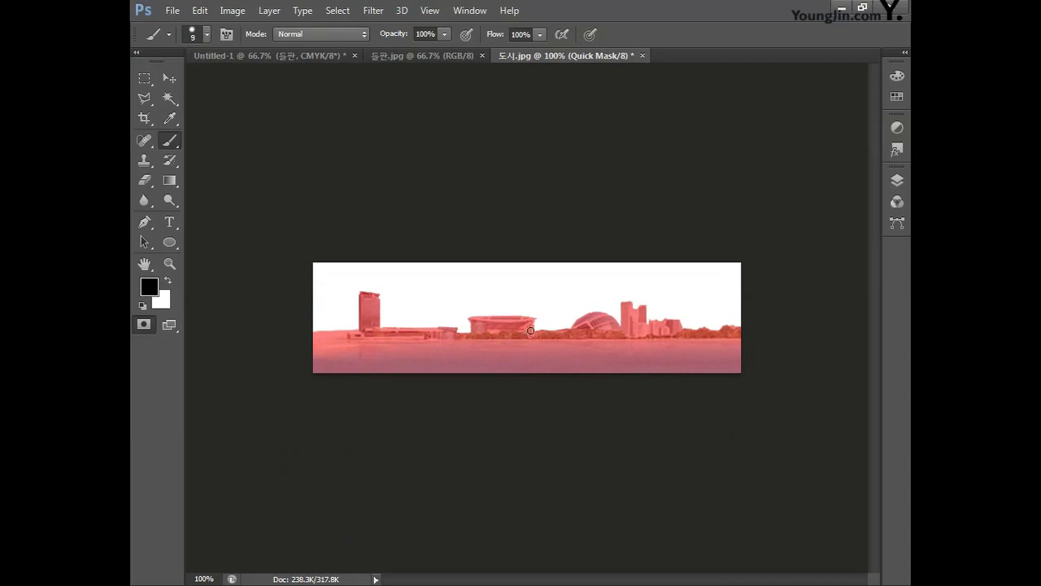
key(bracketright)
key(bracketright)
key(bracketright)
Leave Quick Mask mode and invert the selection so it covers the city and water.
click(144, 324)
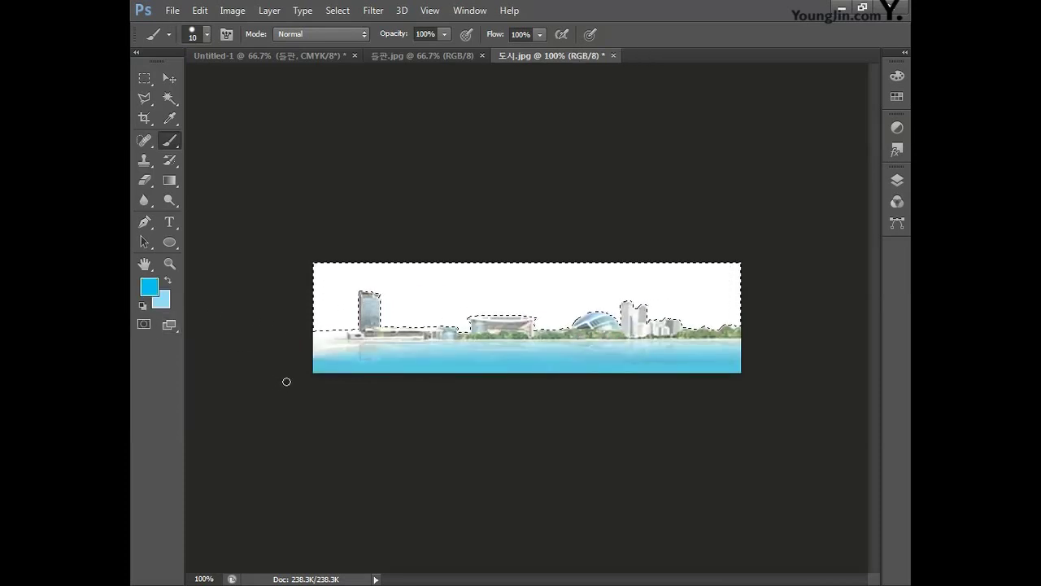
click(337, 11)
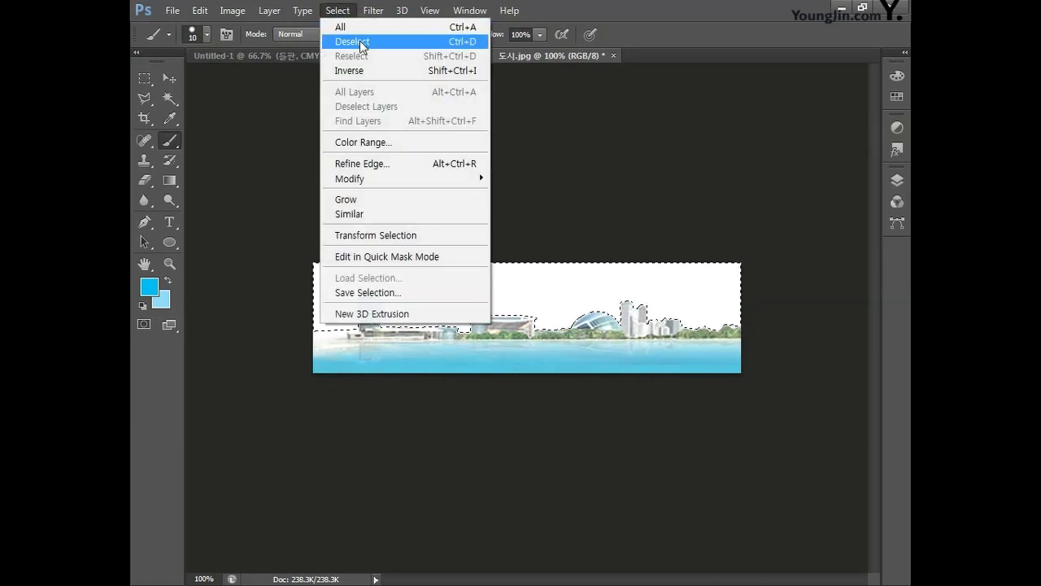
click(363, 71)
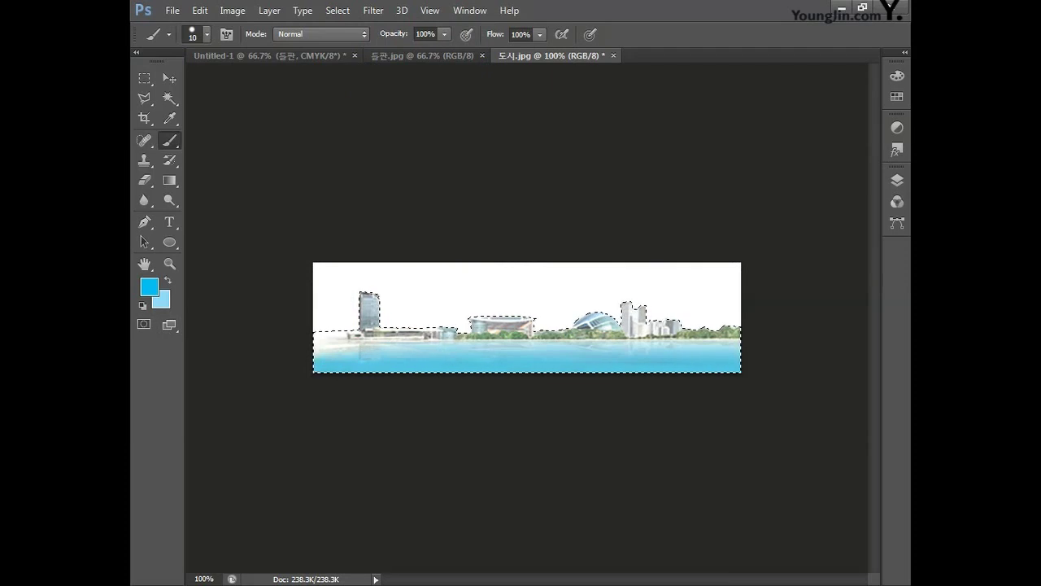
Copy the selected city into the Untitled-1 document and move it to the right edge at X 707.50 px, Y 480.00 px.
click(231, 57)
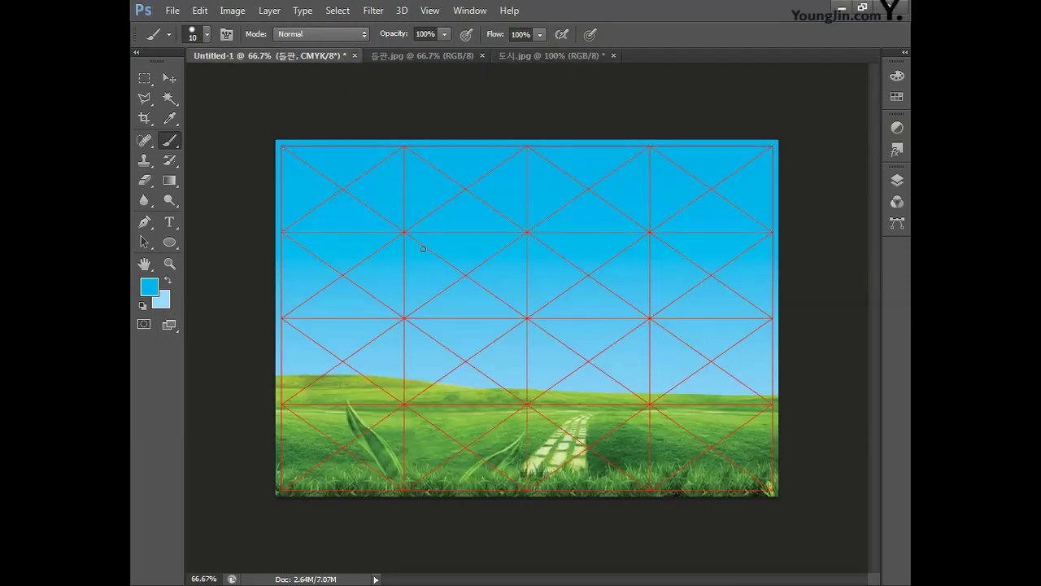
drag(569, 317, 572, 318)
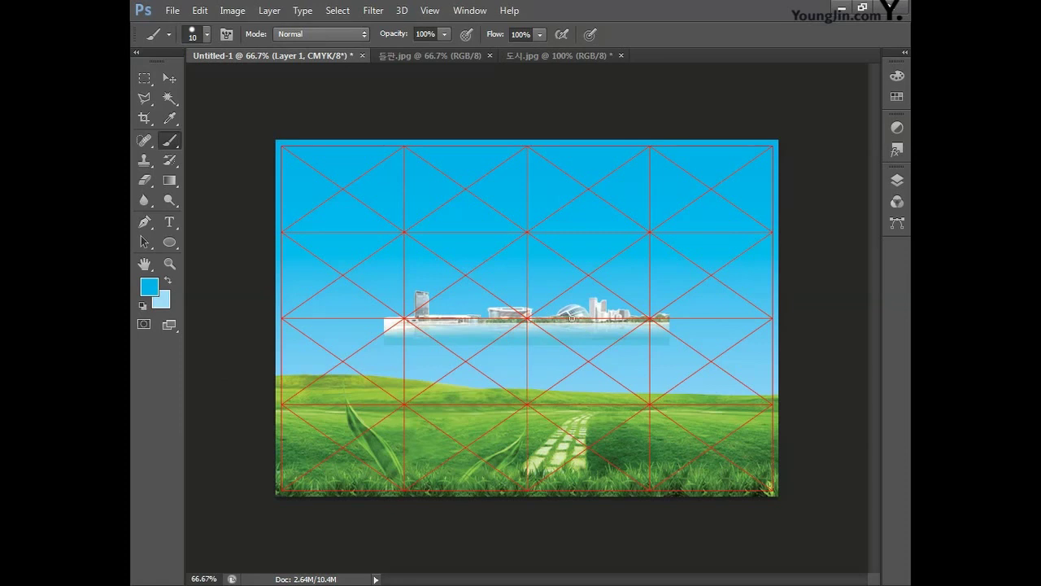
key(ctrl+t)
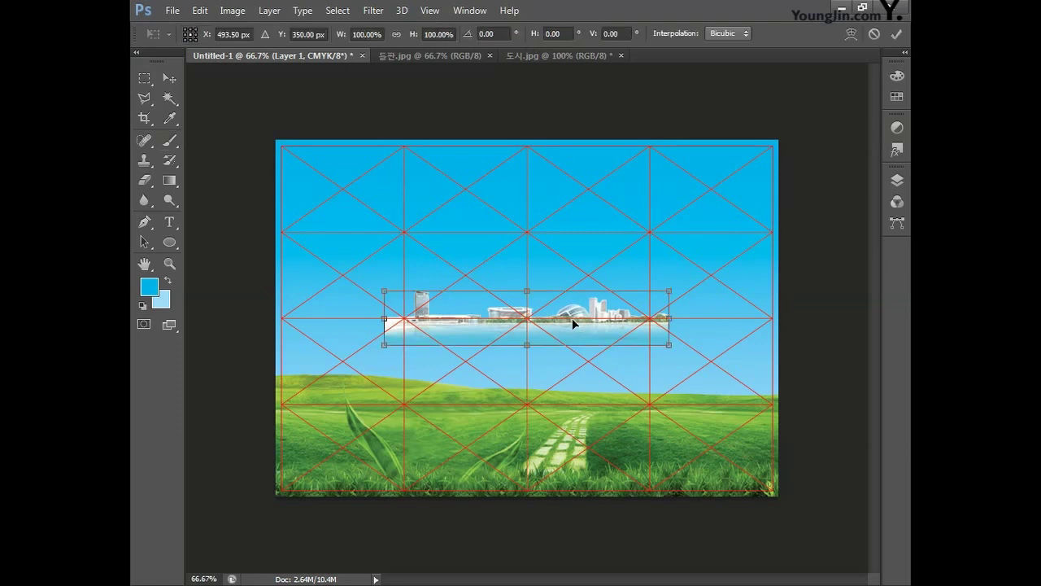
drag(595, 307, 703, 372)
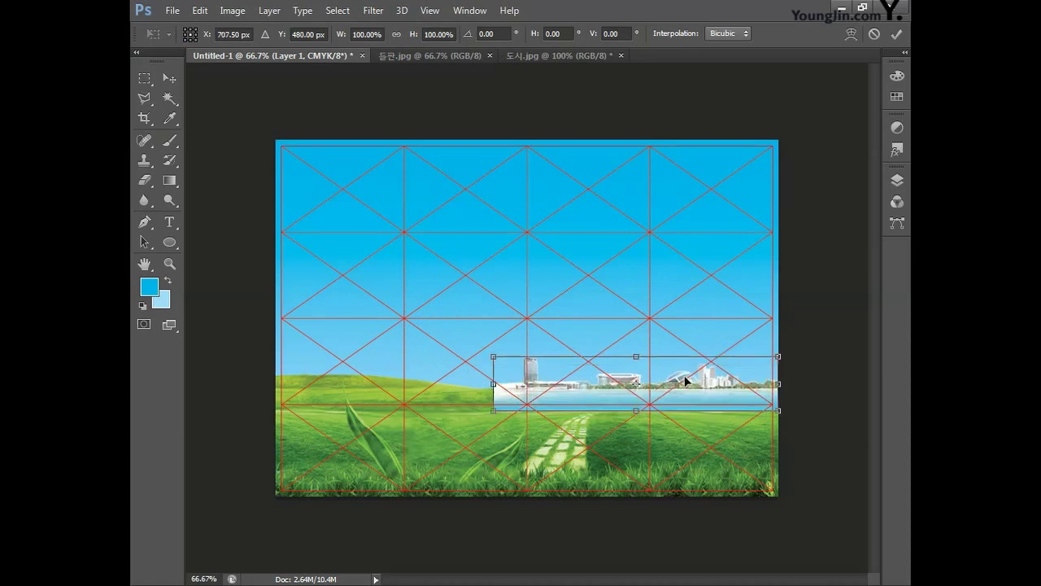
key(Return)
key(b)
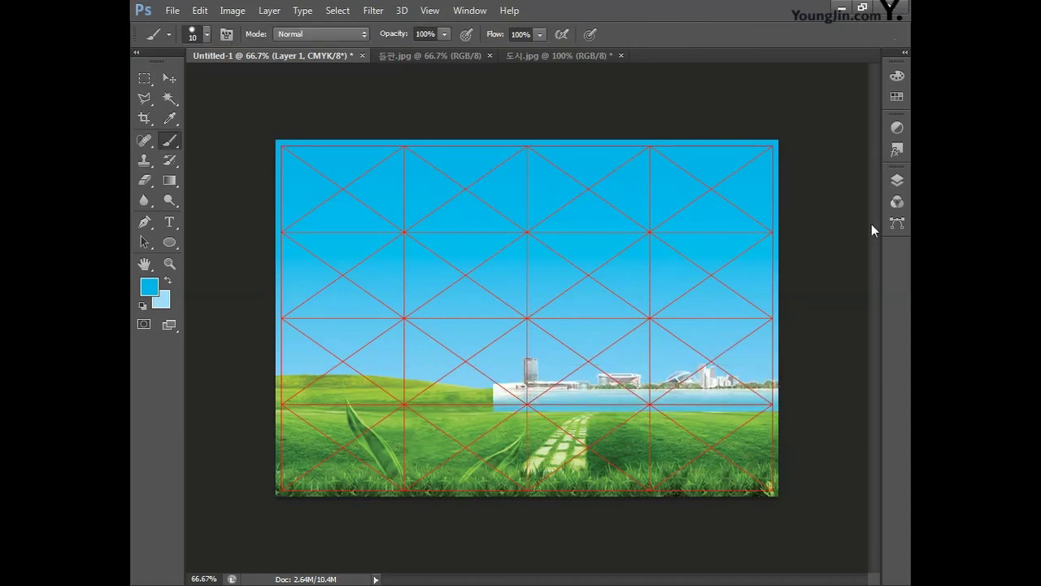
Move the pasted city layer below the 들판 layer and rename it 도시.
click(897, 181)
drag(791, 281, 818, 311)
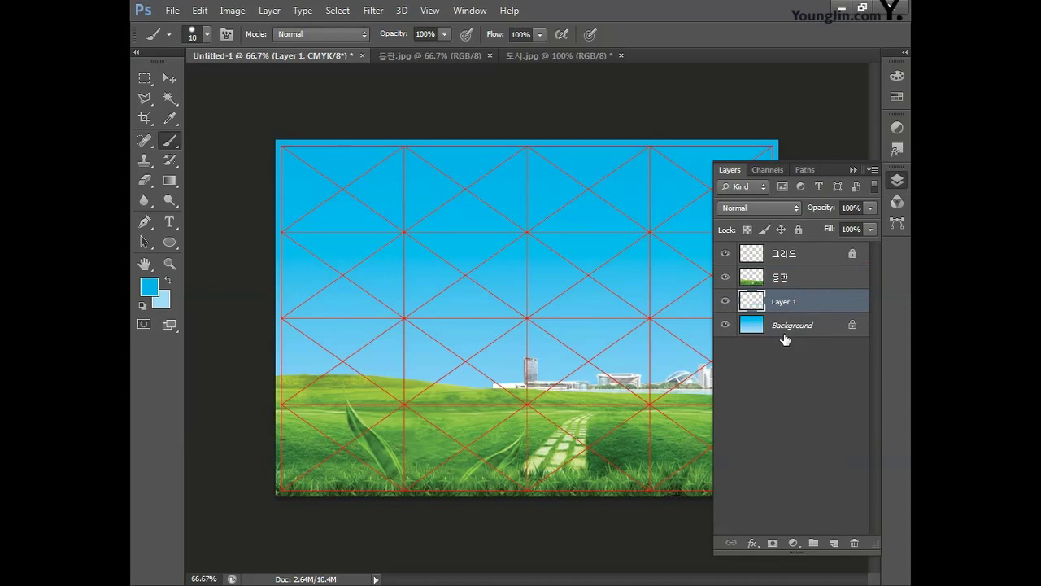
double_click(784, 301)
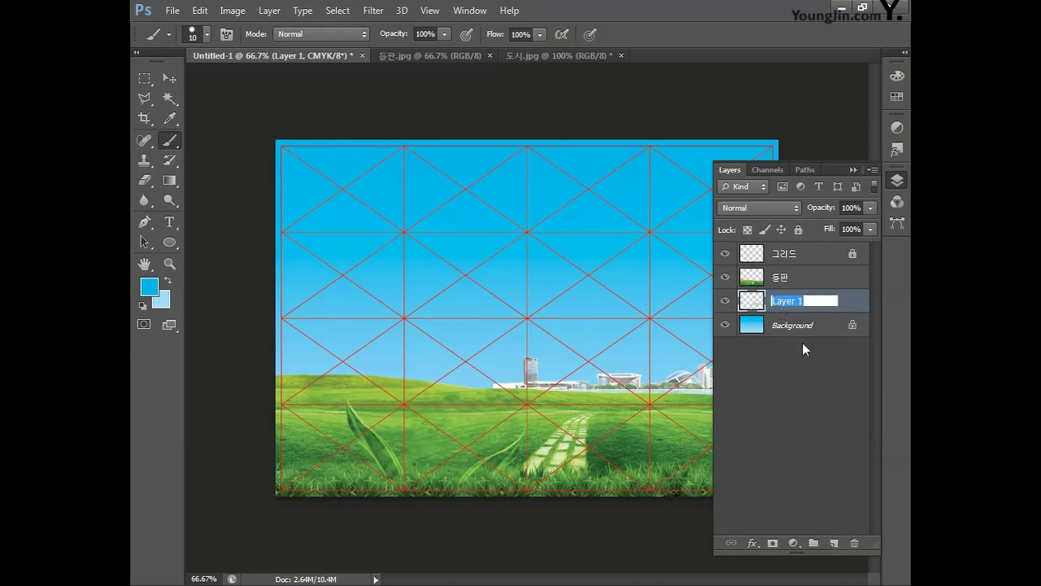
text(도시)
key(Return)
click(895, 181)
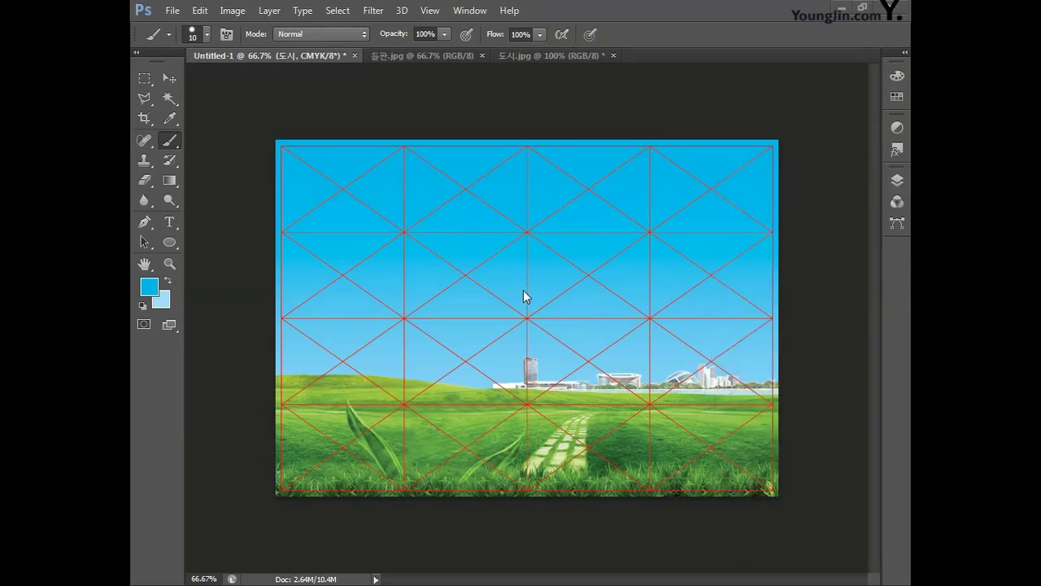
Close the 들판.jpg and 도시.jpg documents without saving changes.
click(482, 55)
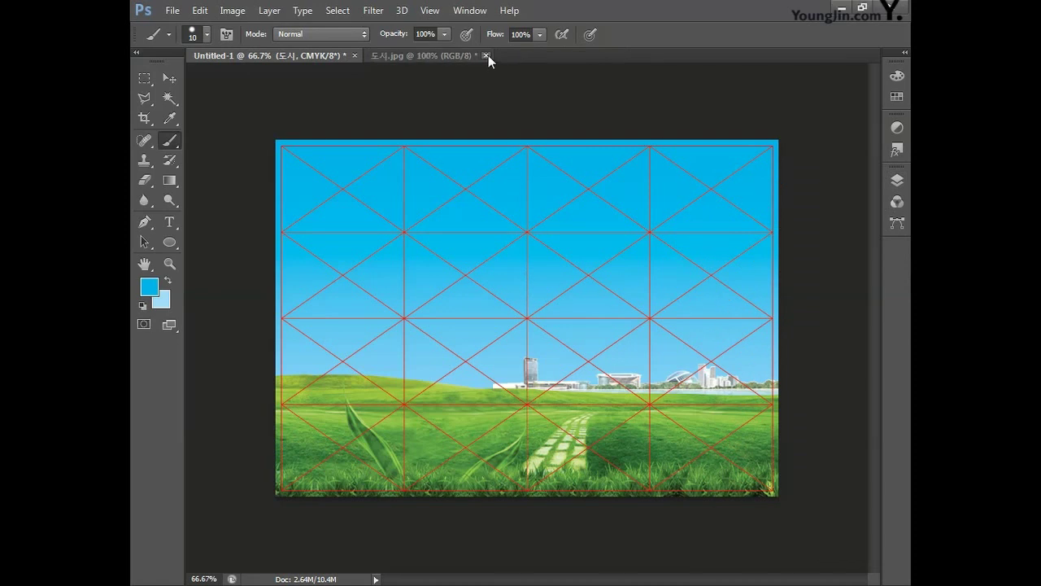
click(485, 55)
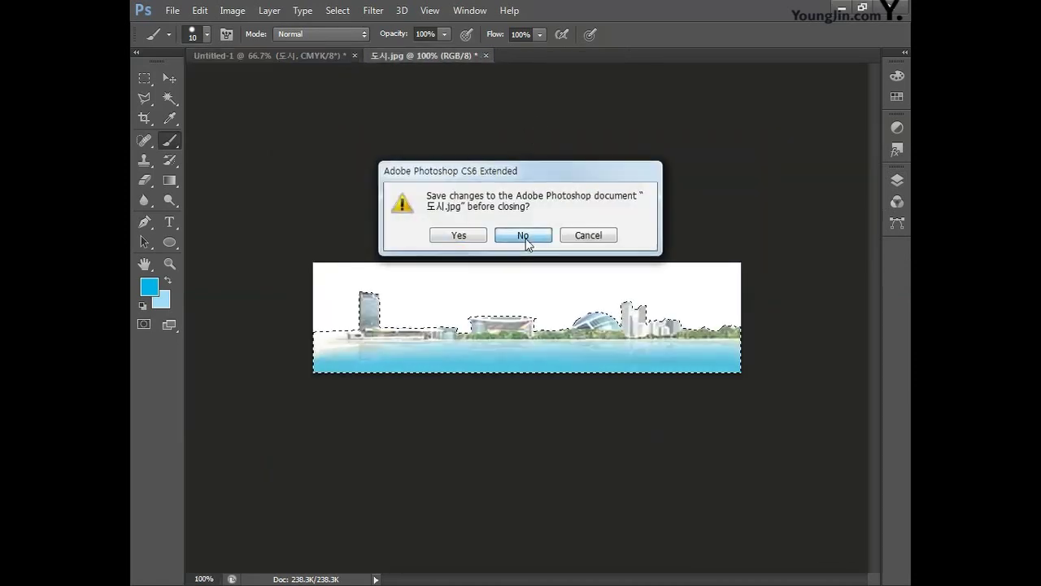
click(526, 237)
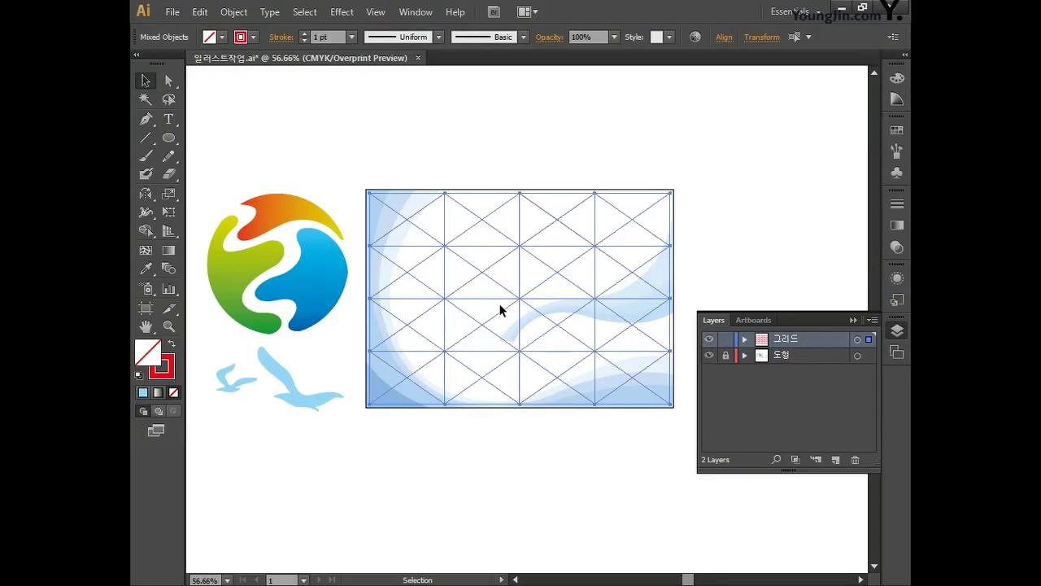
In Illustrator, lock and hide the 그리드 layer and unlock the 도형 layer.
click(726, 340)
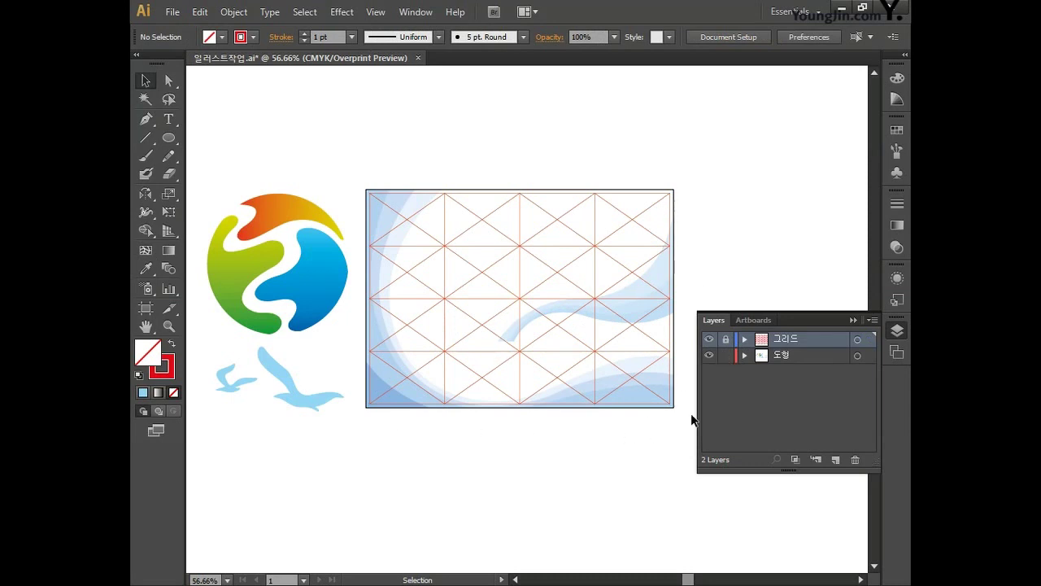
click(710, 339)
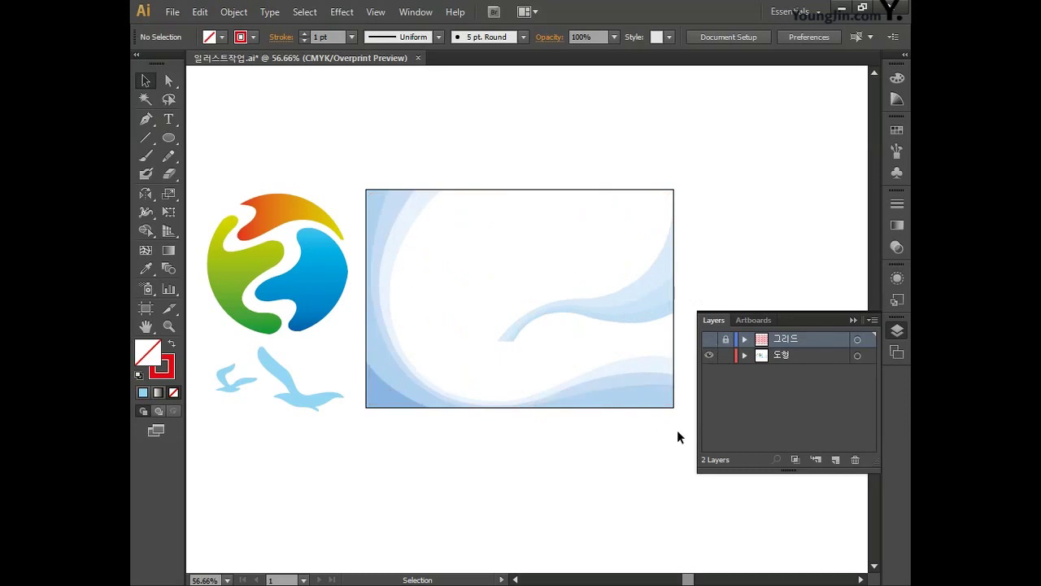
Copy the large blue wave frame group and paste it as pixels into Photoshop's Untitled-1 document at its default position.
drag(688, 437, 563, 362)
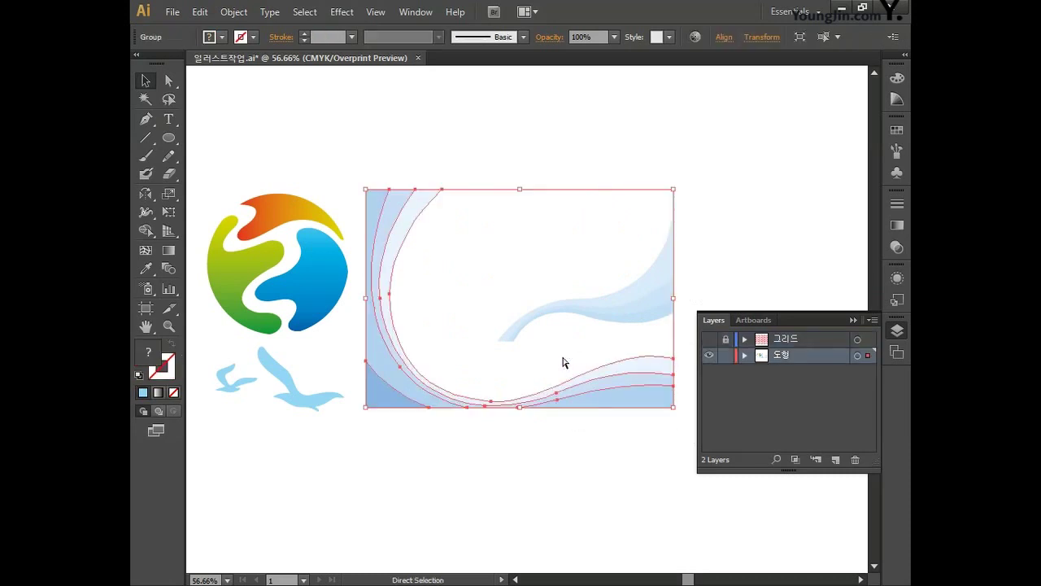
key(ctrl+shift+b)
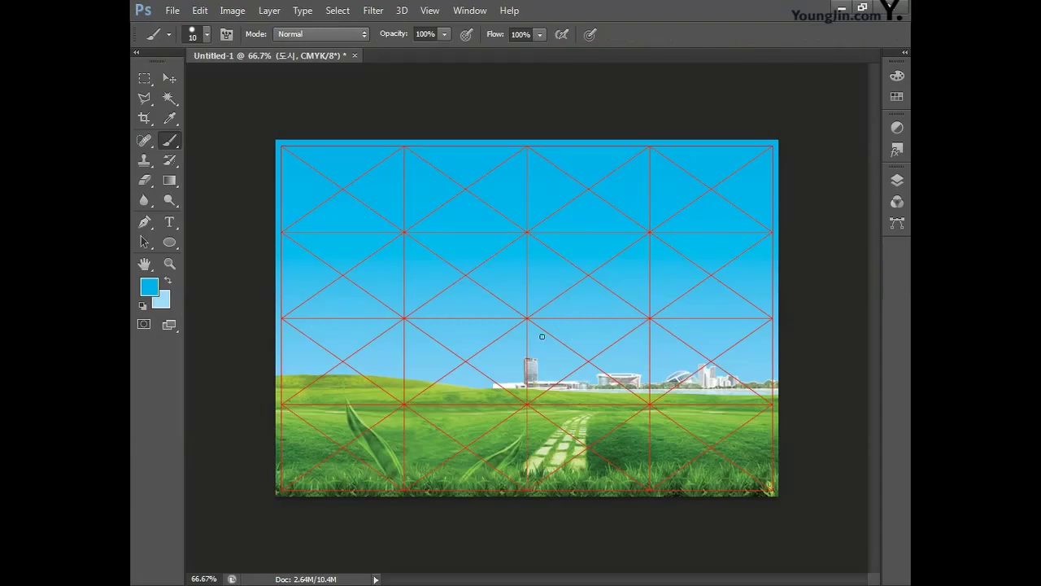
key(ctrl+v)
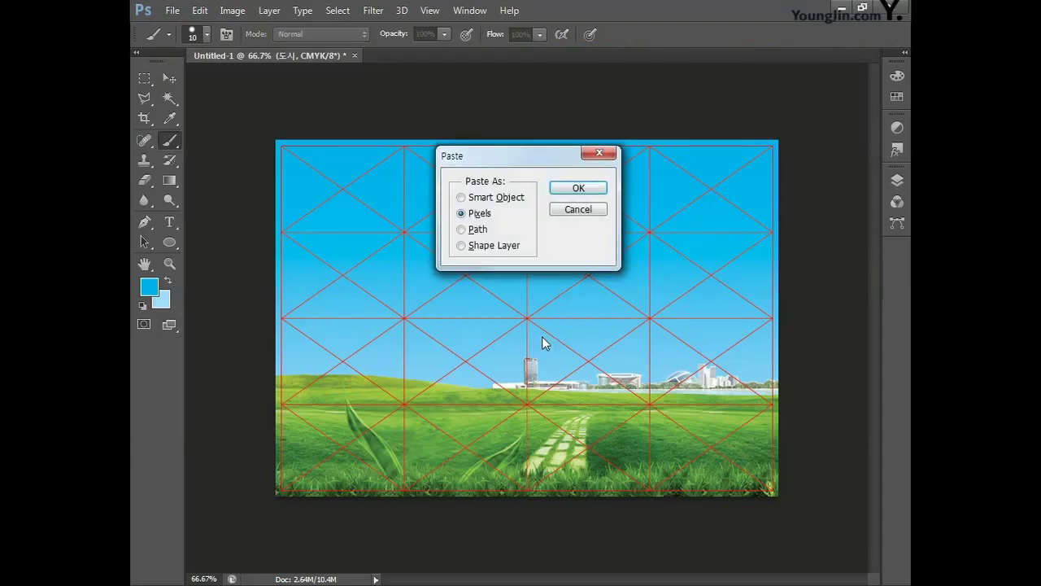
click(576, 188)
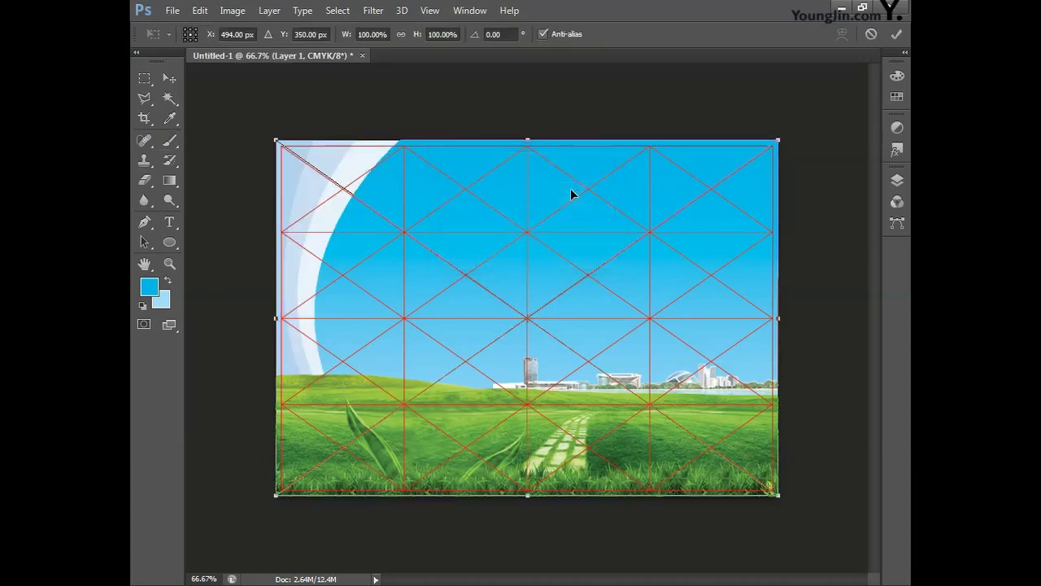
key(Return)
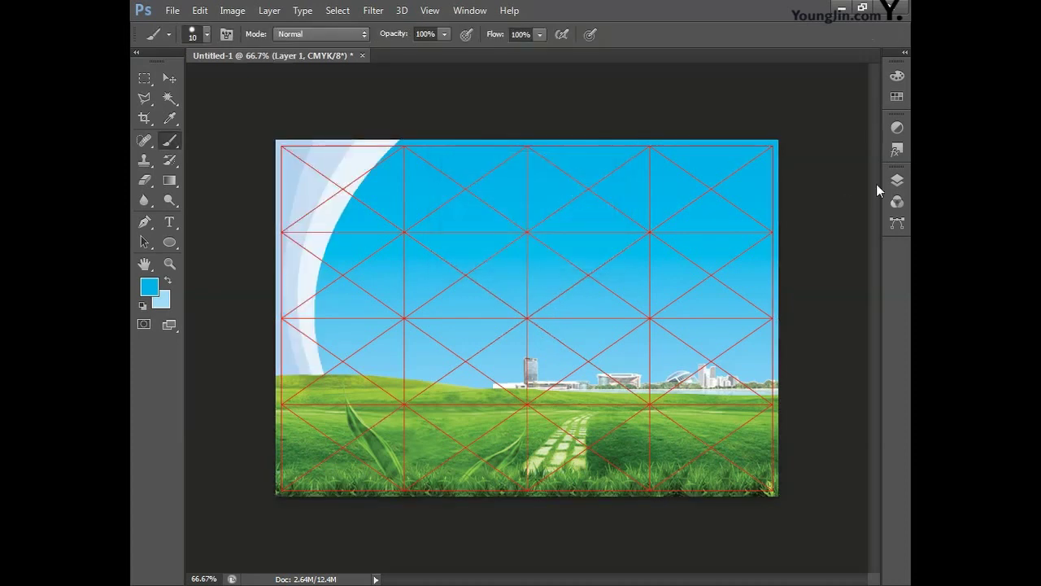
Move the pasted wave frame layer directly below the 그리드 layer and rename it 물결 01.
click(897, 181)
drag(786, 307, 784, 272)
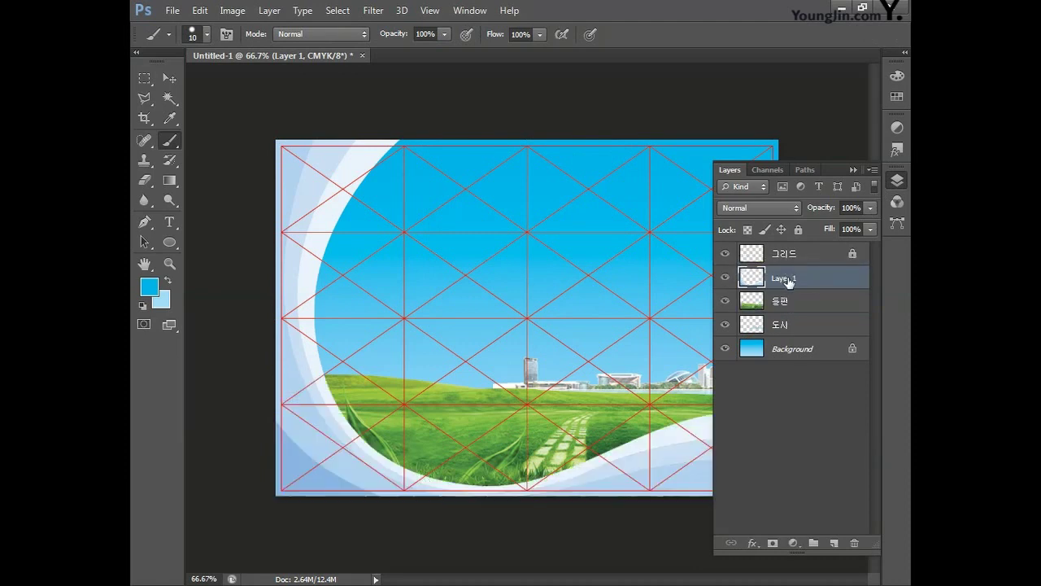
double_click(779, 277)
click(811, 276)
key(ctrl+a)
text(물결 01)
key(Return)
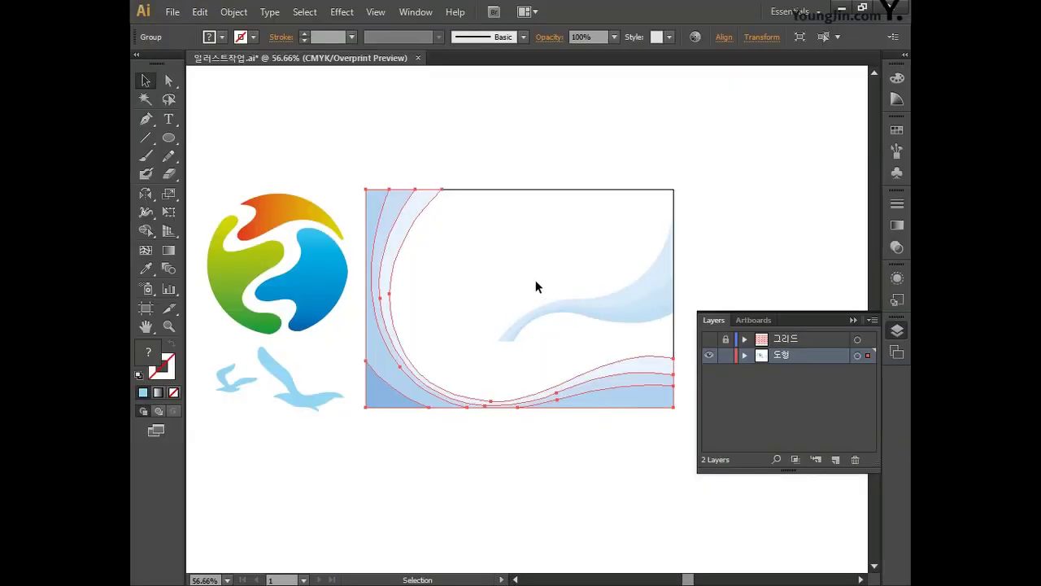
Copy the smaller light-blue wave group from Illustrator, paste it as pixels into Untitled-1, and align it to the canvas's upper-right corner.
click(537, 281)
click(590, 313)
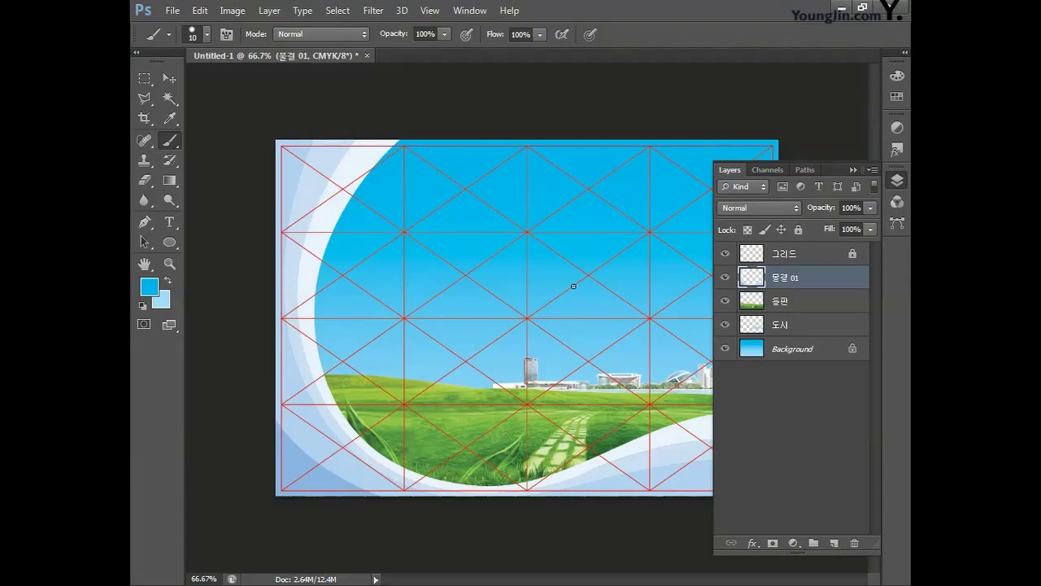
key(ctrl+v)
click(593, 189)
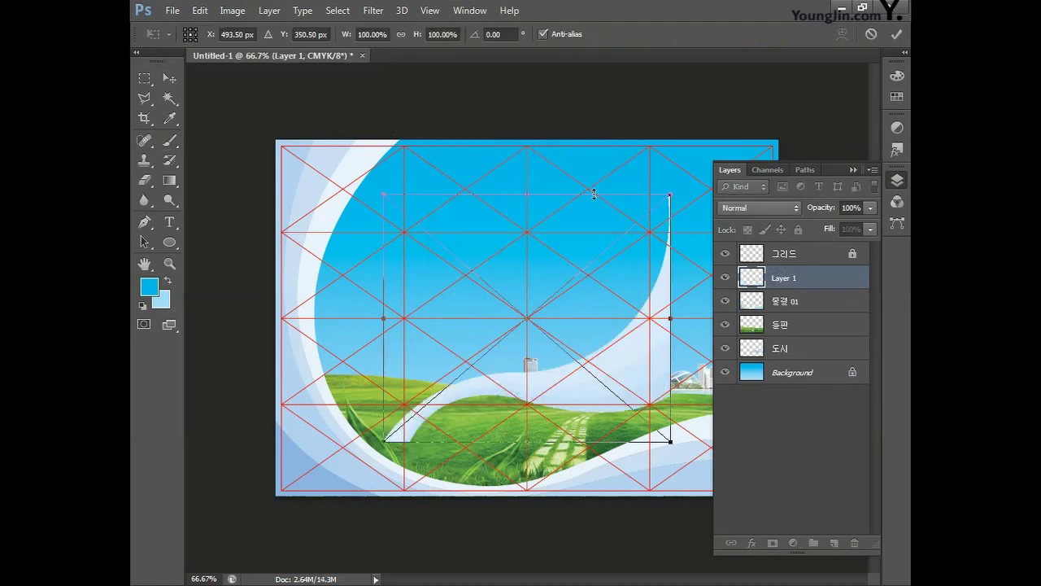
mouse_move(656, 360)
mouse_down()
mouse_move(746, 295)
mouse_move(758, 302)
mouse_up()
click(897, 180)
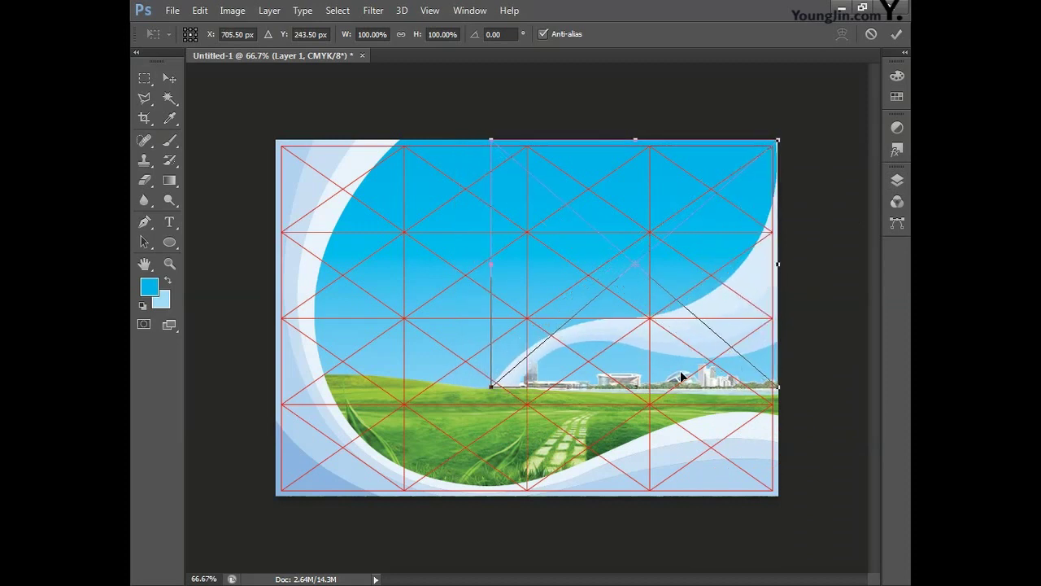
key(Return)
key(b)
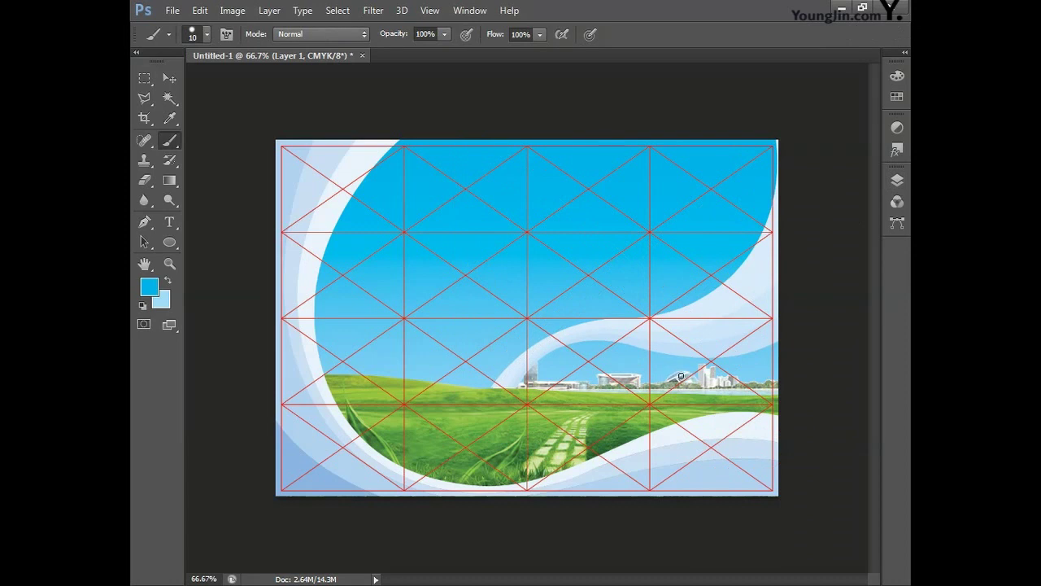
Rename the pasted wave layer 물결 02 and move it directly above the Background layer.
click(897, 181)
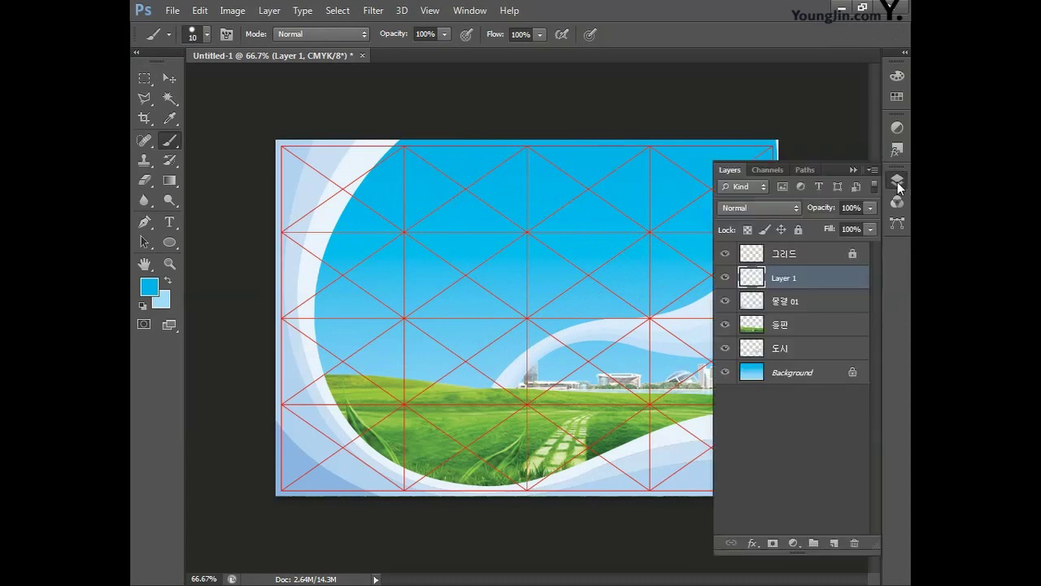
double_click(784, 278)
text(물결)
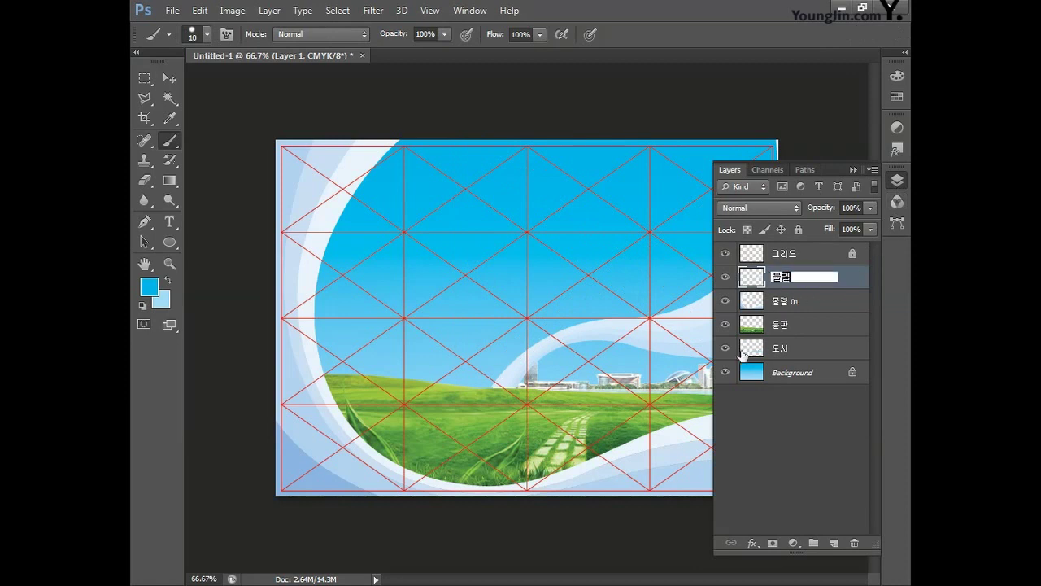
text( 02)
key(Return)
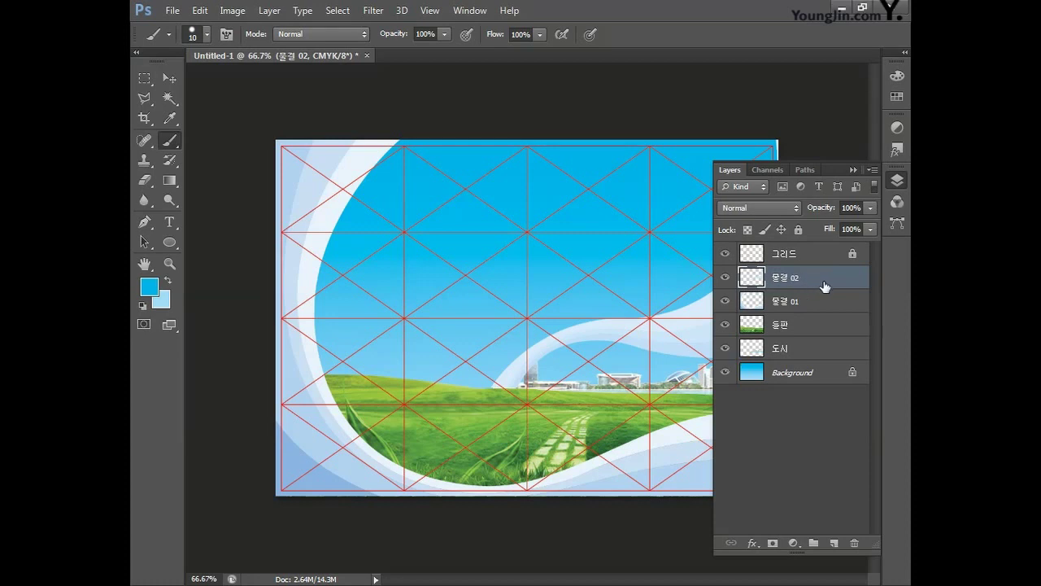
drag(825, 281, 824, 361)
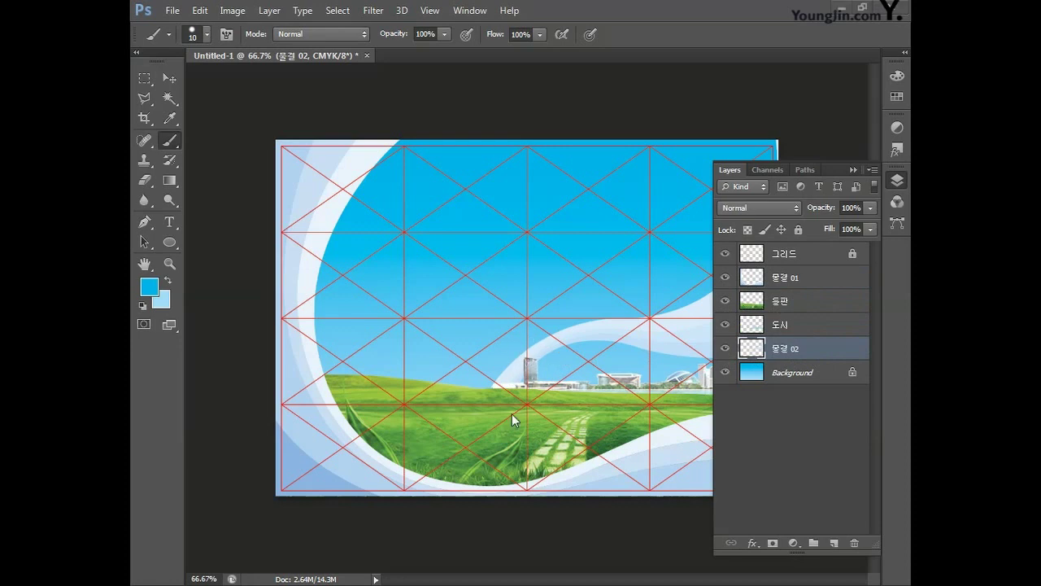
Add a layer mask to 물결 02 and fade out the wave's right end with a black-to-white linear gradient.
drag(730, 178, 220, 91)
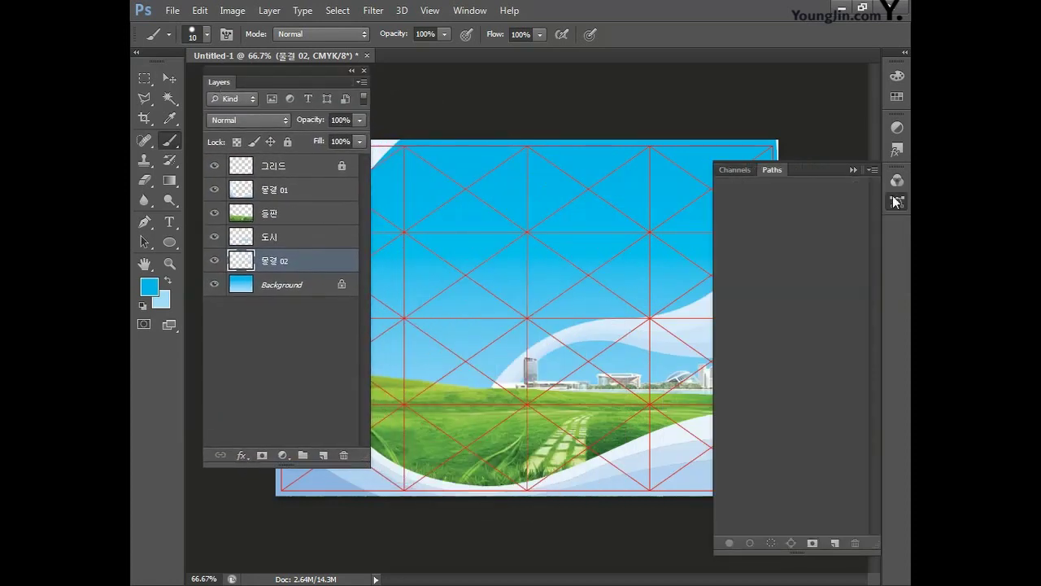
click(894, 199)
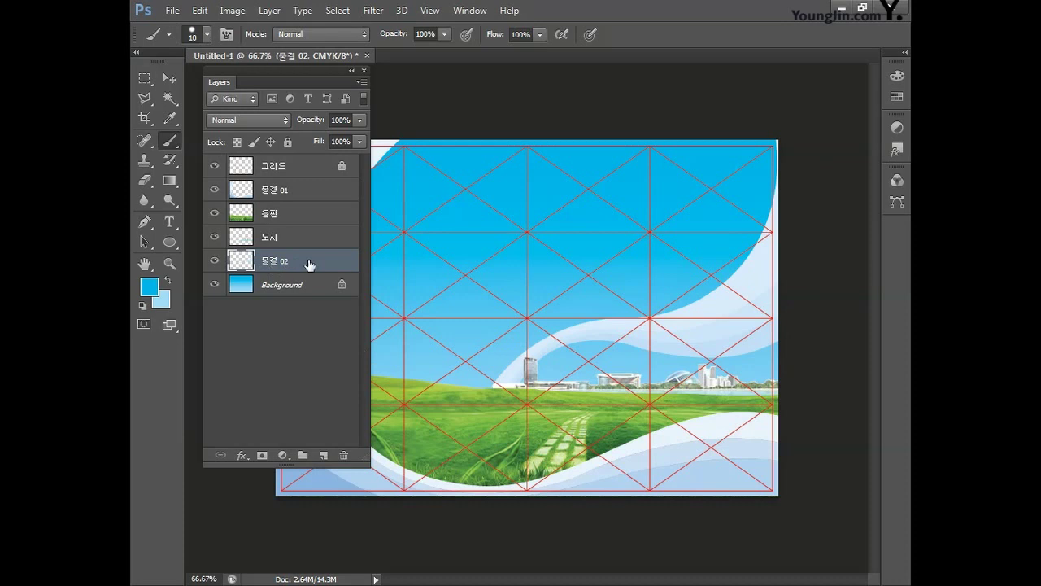
click(262, 456)
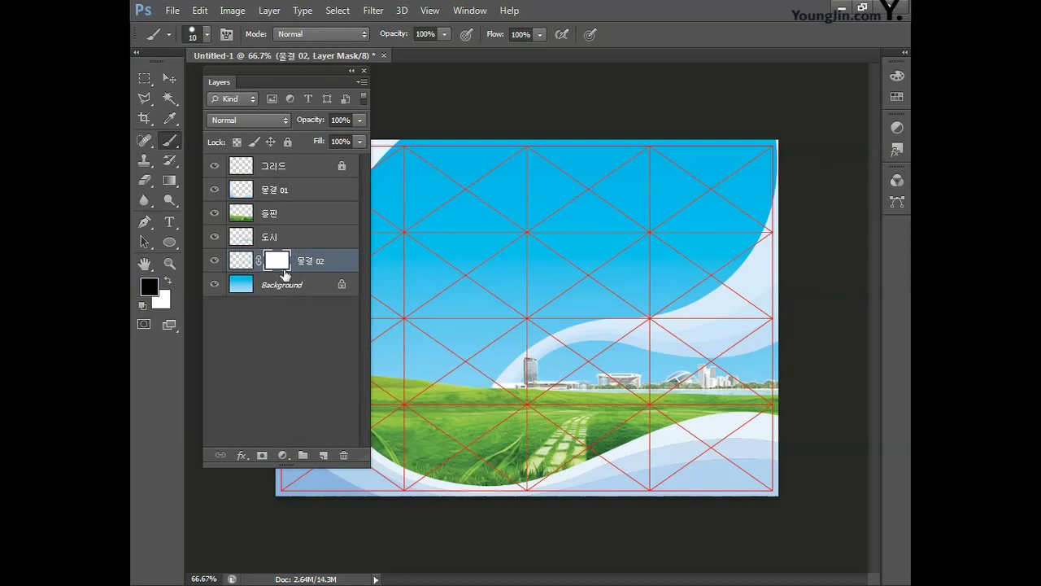
click(168, 281)
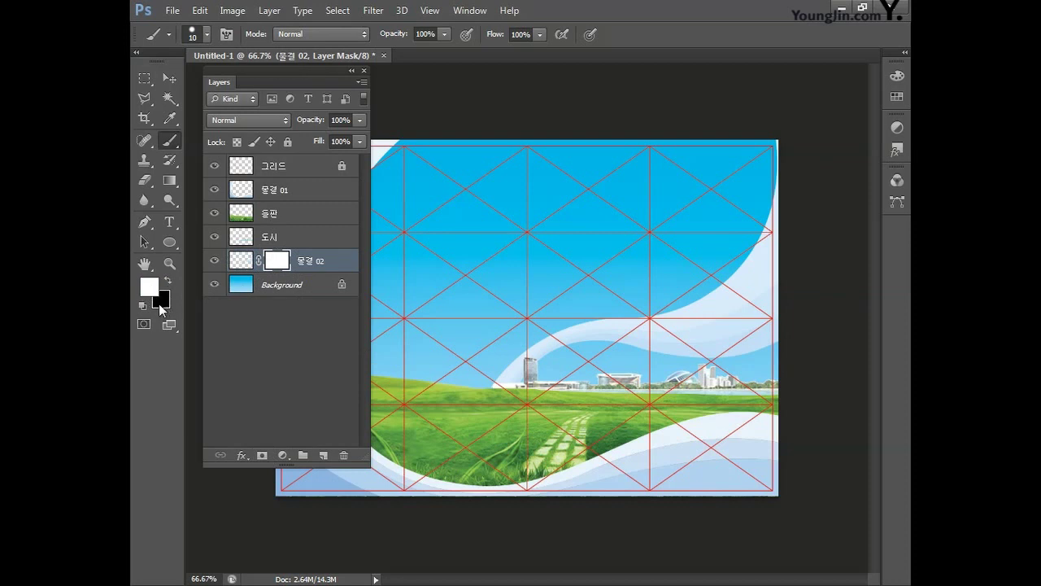
click(168, 280)
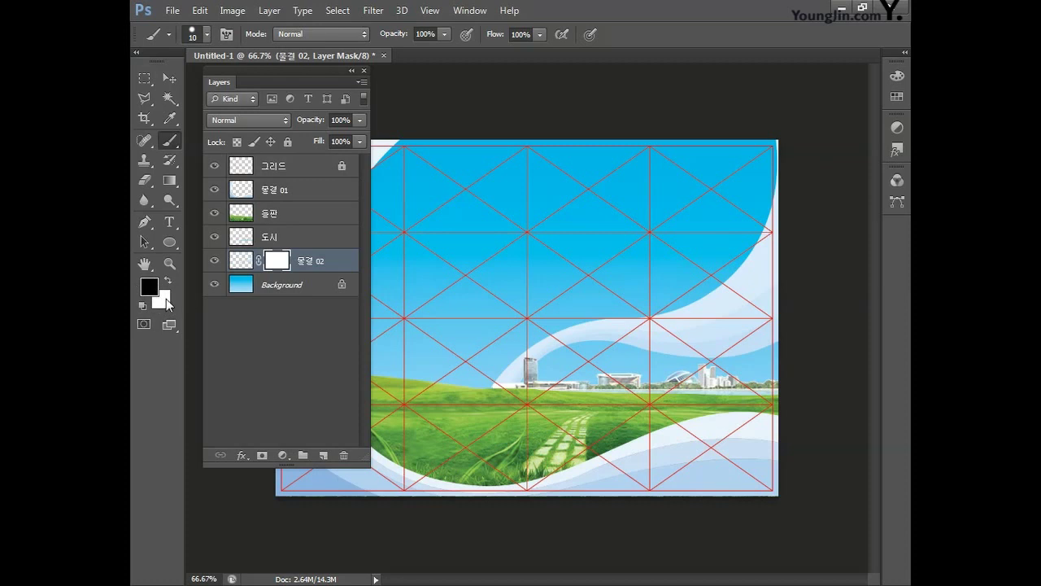
click(170, 183)
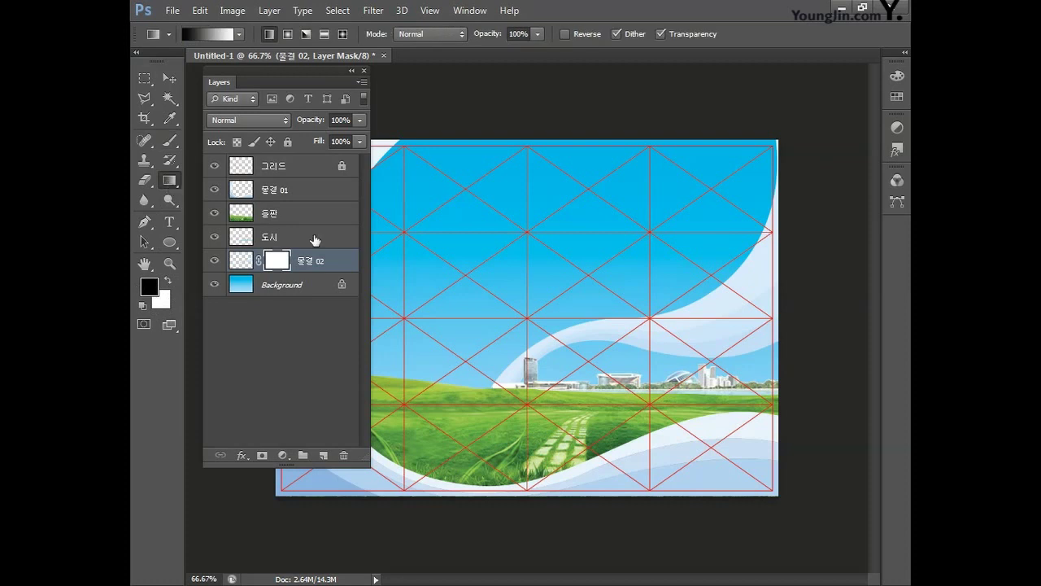
drag(767, 323, 609, 329)
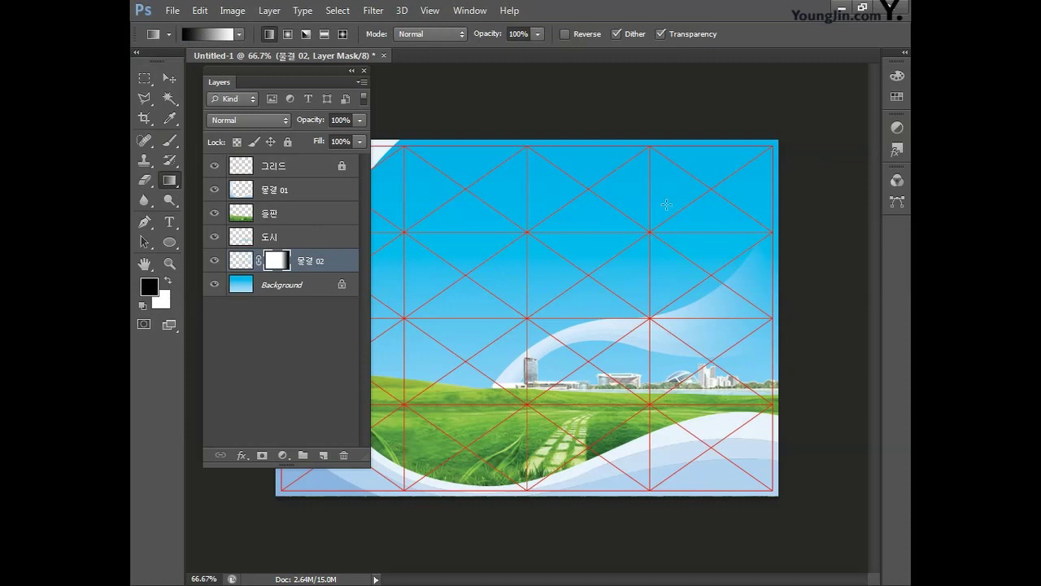
Copy the three-colour circular symbol group from Illustrator and paste it as pixels into Photoshop's Untitled-1 document.
drag(265, 68, 249, 68)
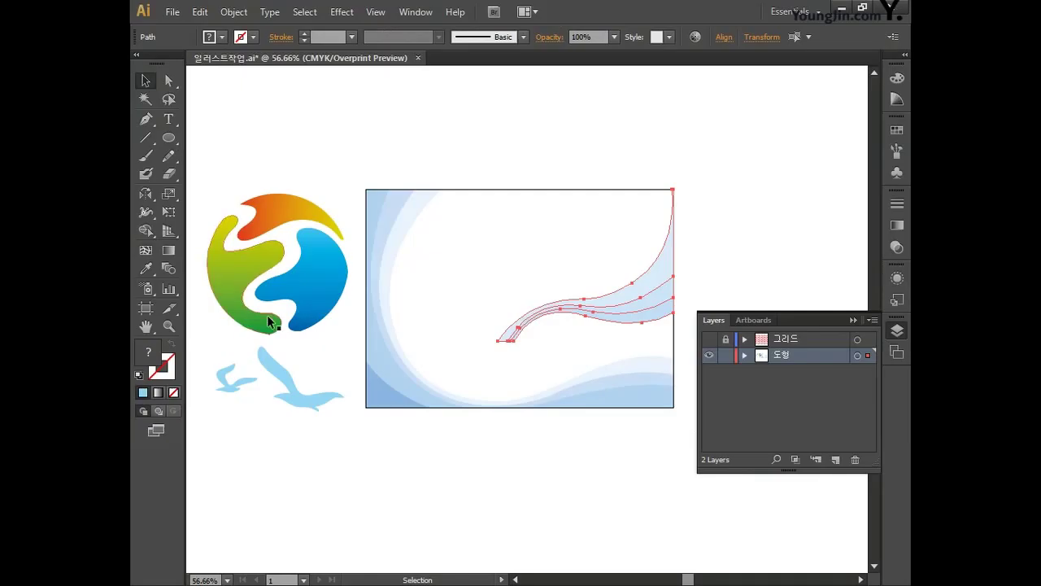
click(321, 298)
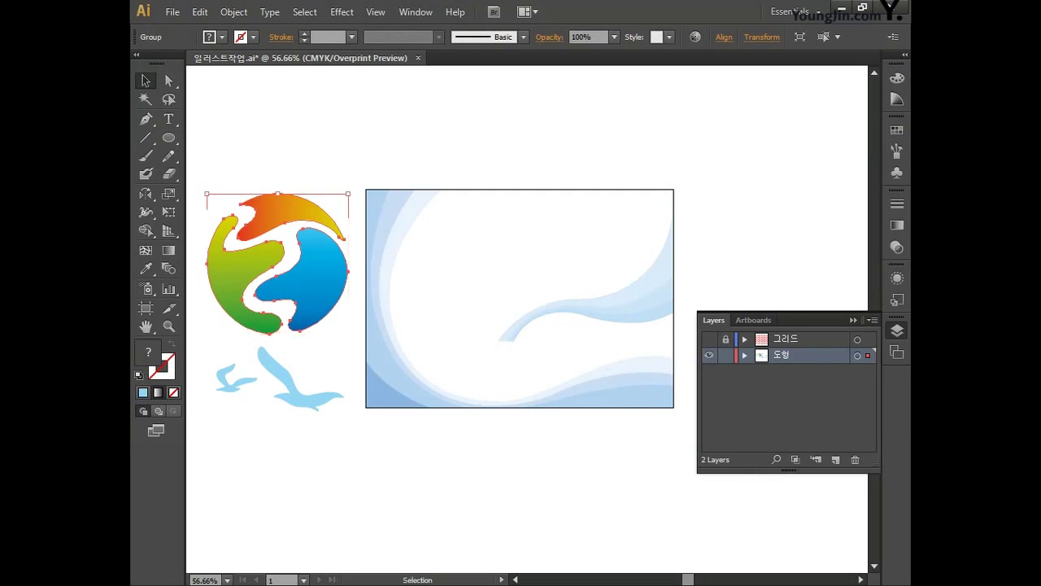
key(alt+Tab)
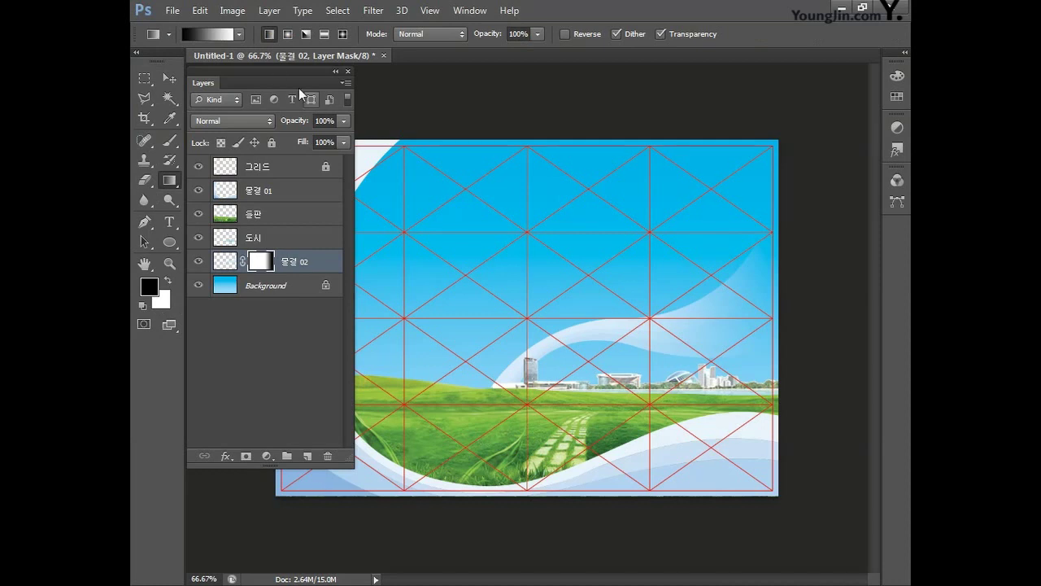
drag(275, 69, 783, 167)
key(ctrl+v)
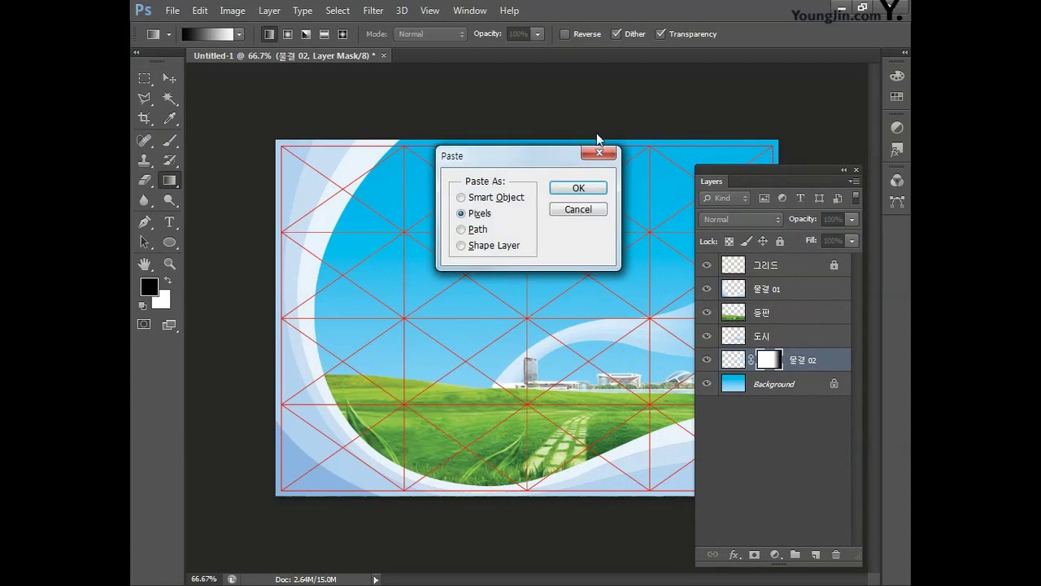
click(579, 189)
Move the pasted symbol to the lower-left of the artwork and scale it down to fit inside the wave frame's curve.
drag(561, 235, 478, 271)
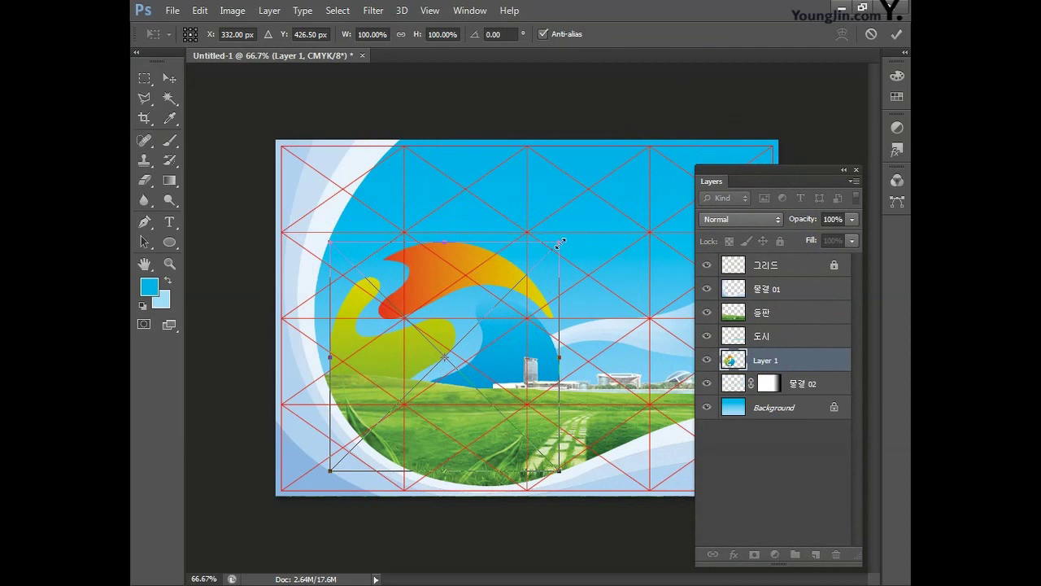
drag(560, 243, 545, 296)
key(Return)
key(g)
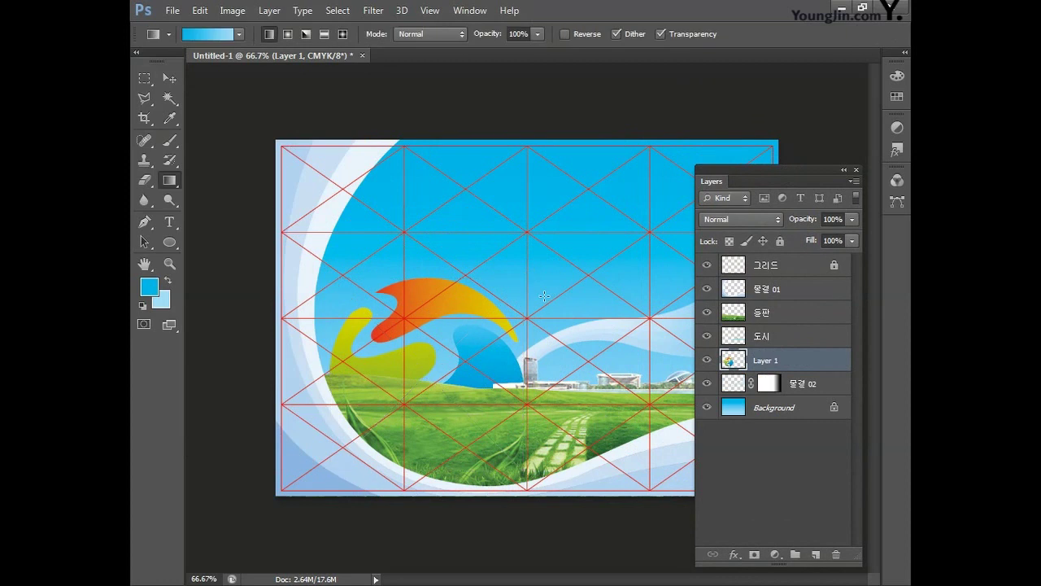
Move the symbol's layer directly above the 들판 layer and nudge the symbol slightly right and down.
key(v)
drag(782, 370, 792, 311)
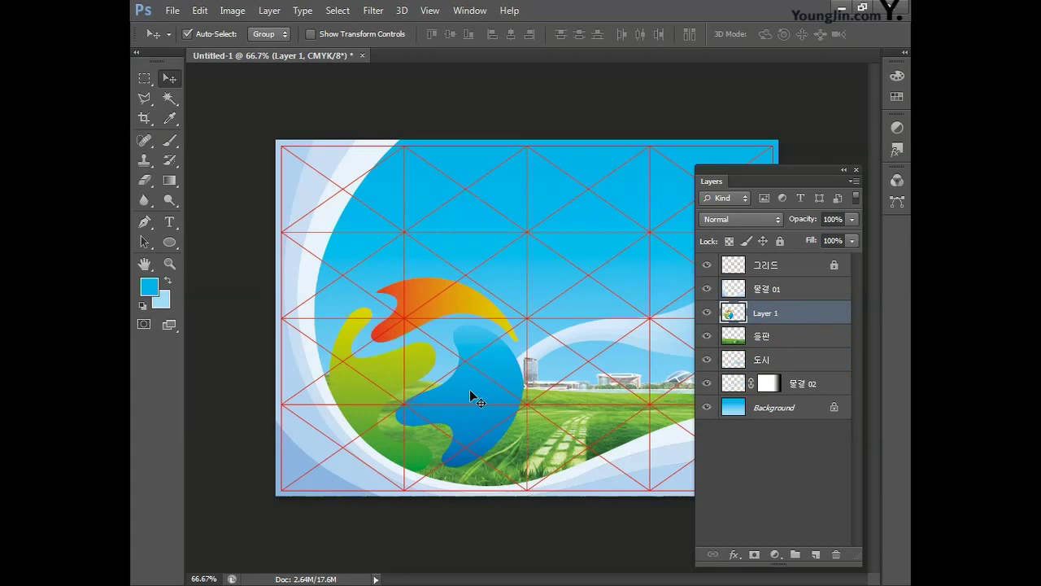
drag(471, 391, 476, 398)
key(ctrl+z)
key(Right)
key(Right)
key(Right)
key(Right)
key(Right)
key(Right)
key(Right)
key(Right)
key(Right)
key(Right)
key(Down)
key(Down)
key(Down)
key(Down)
key(Down)
key(Down)
key(Down)
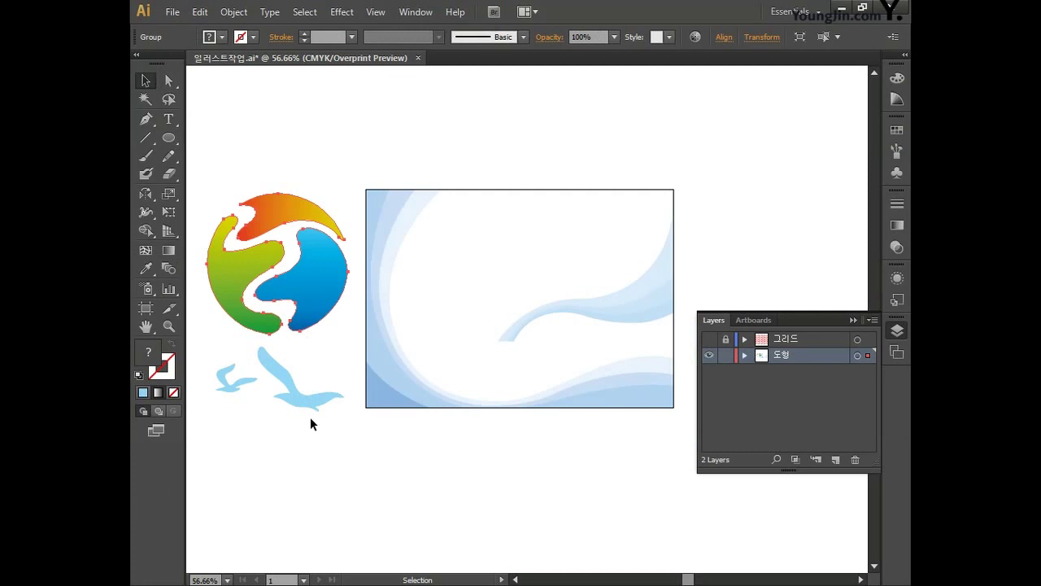
Copy the curved stem ornament with circles from Illustrator and paste it as pixels into Photoshop's Untitled-1 document.
click(309, 424)
drag(298, 453, 436, 450)
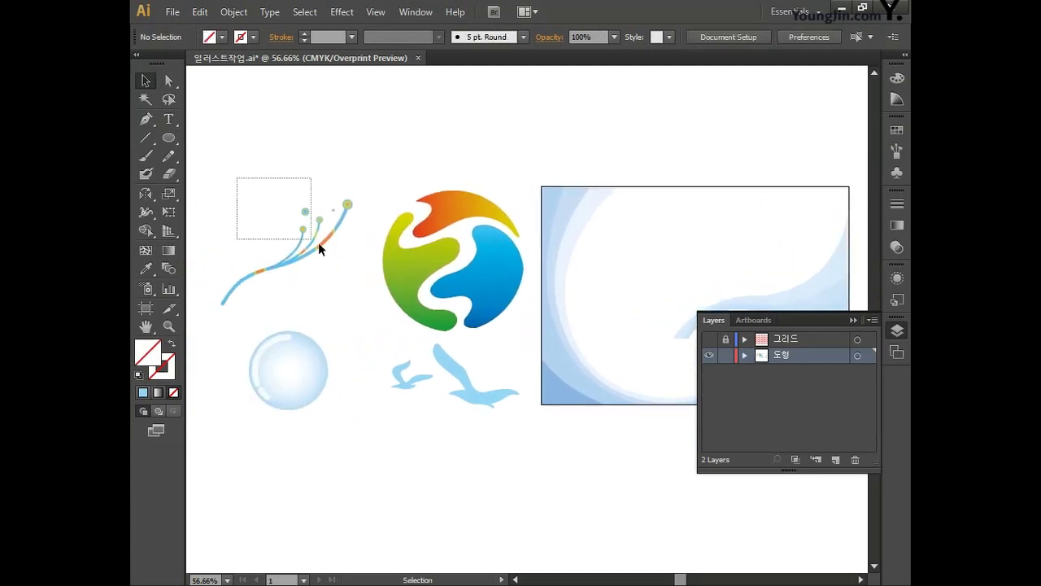
drag(266, 203, 361, 298)
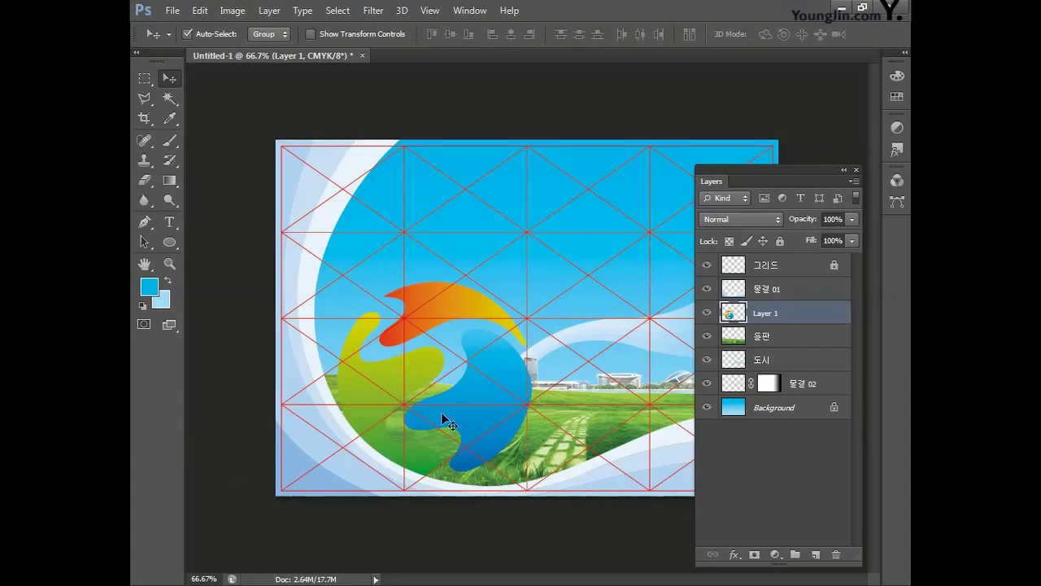
key(ctrl+v)
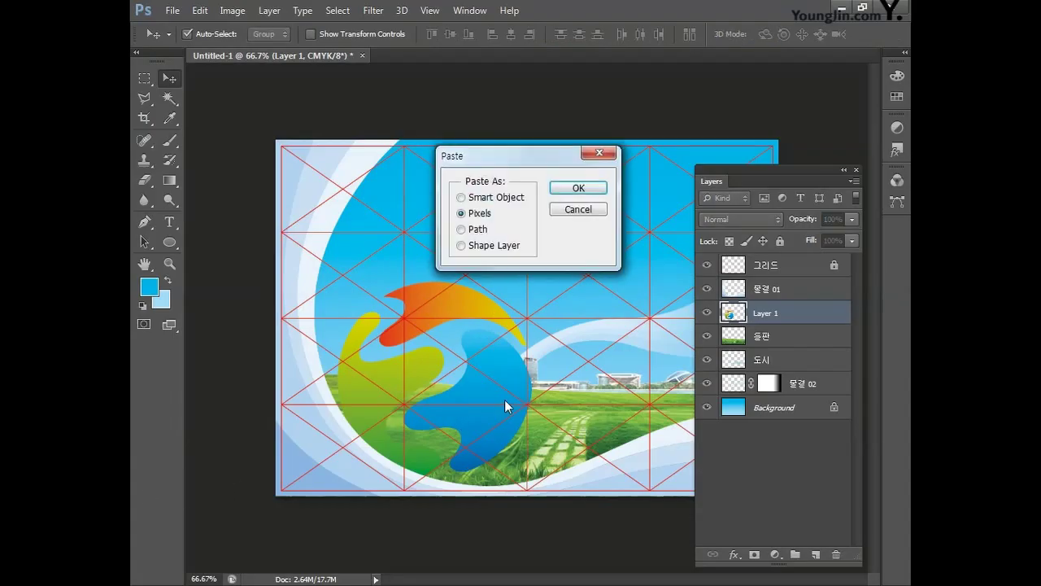
click(573, 187)
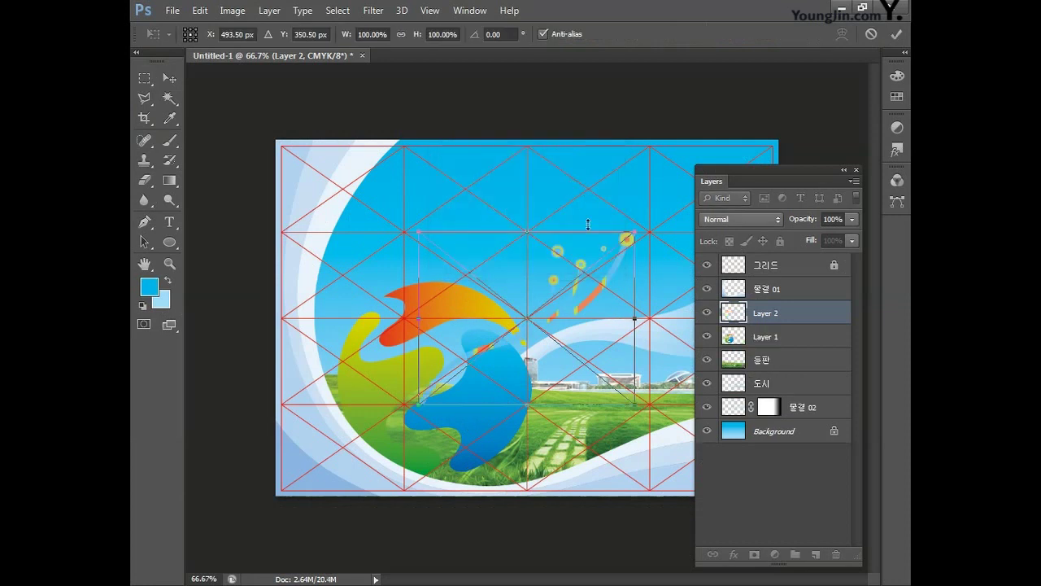
Place the ornament over the grass beside the symbol, enlarged to about 121%, and move its layer directly below the symbol's layer.
drag(593, 295, 602, 404)
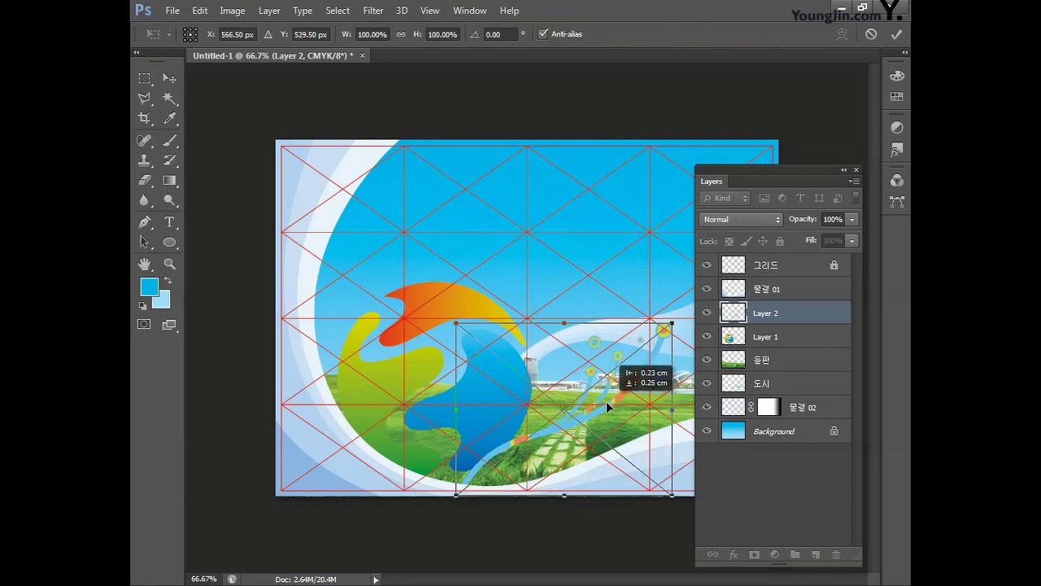
drag(452, 495, 409, 536)
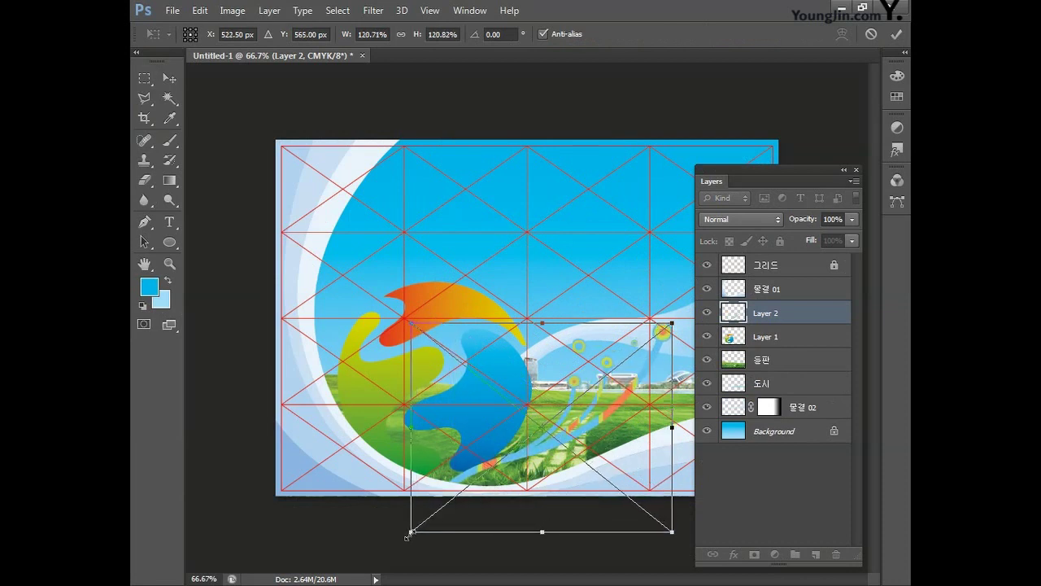
key(Return)
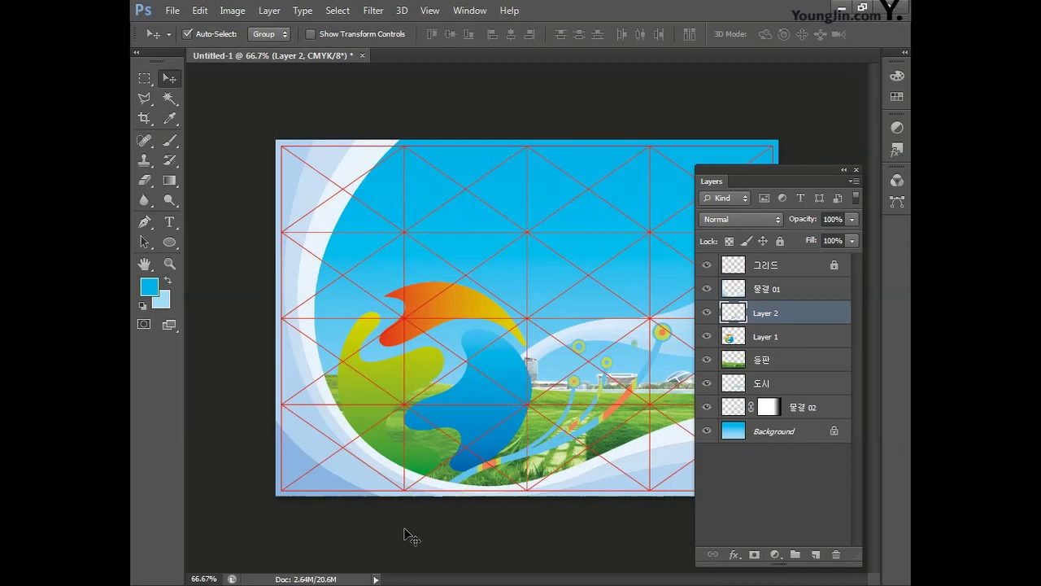
drag(799, 317, 792, 351)
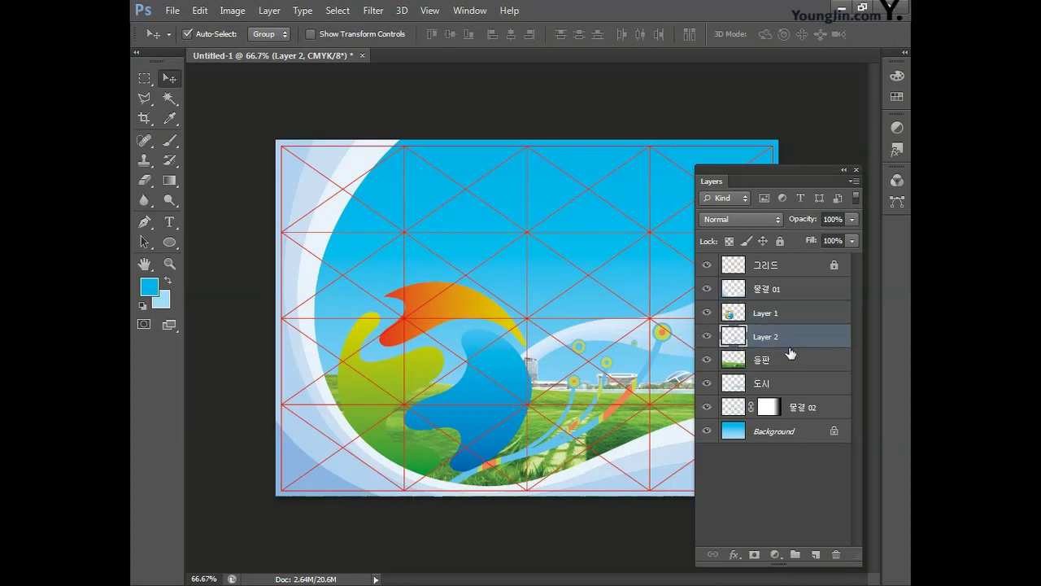
Rename the circular symbol's layer 심볼 and the stem ornament's layer 아지랑이.
double_click(762, 314)
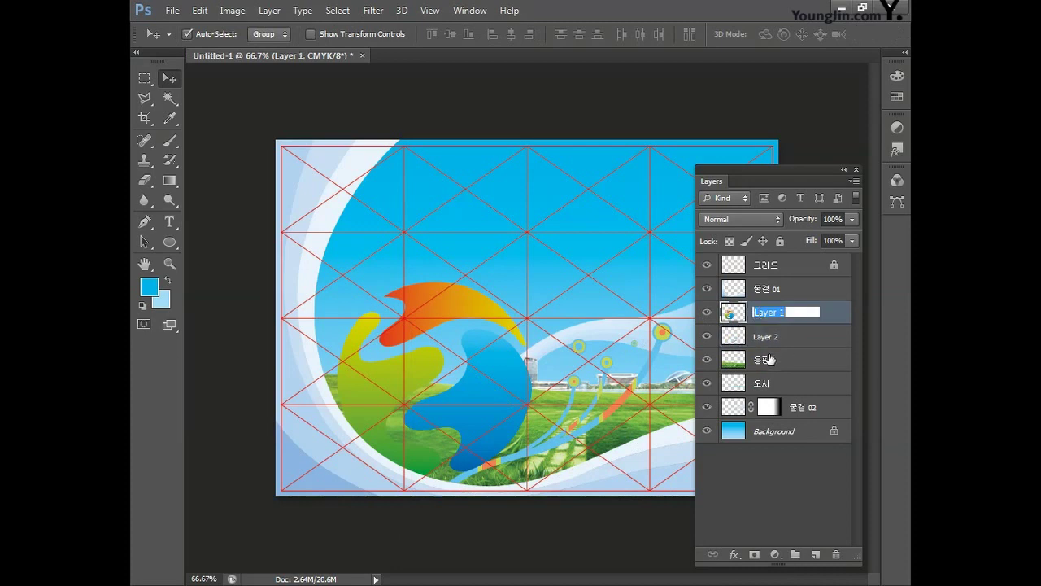
text(심볼)
key(Return)
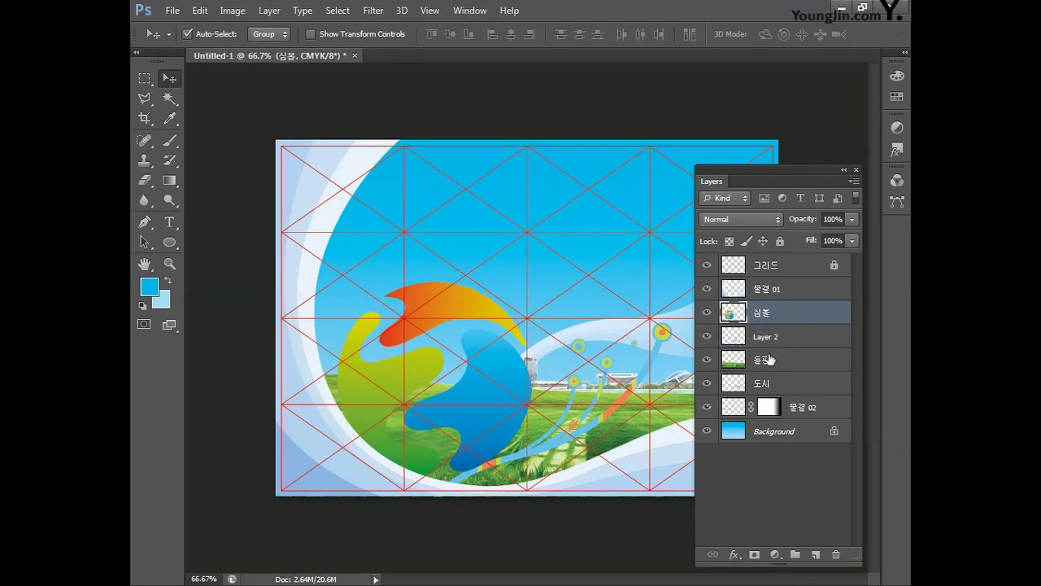
double_click(765, 336)
text(이지랑ㅇ)
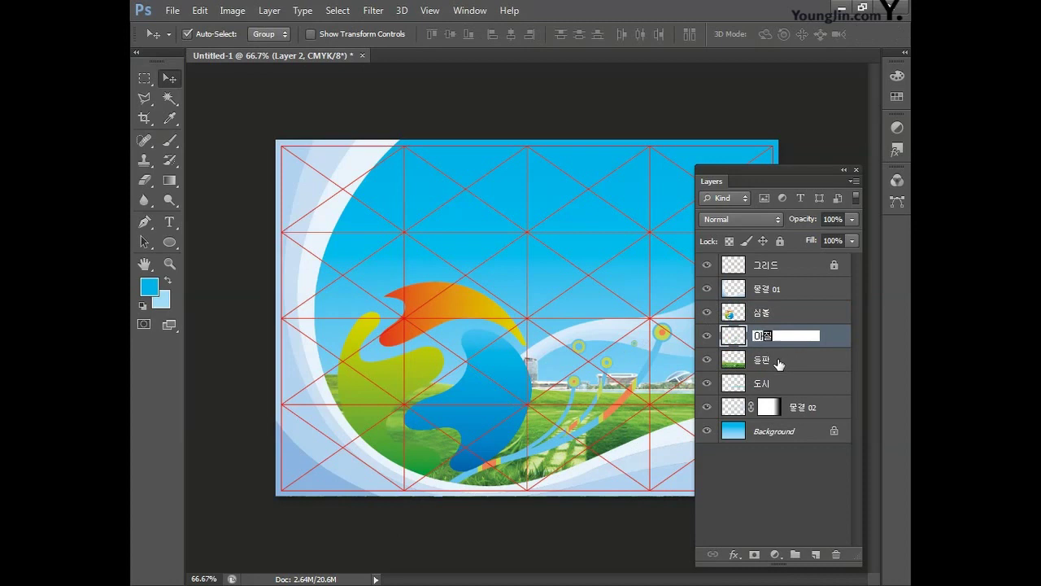
text(ㅣ)
key(Return)
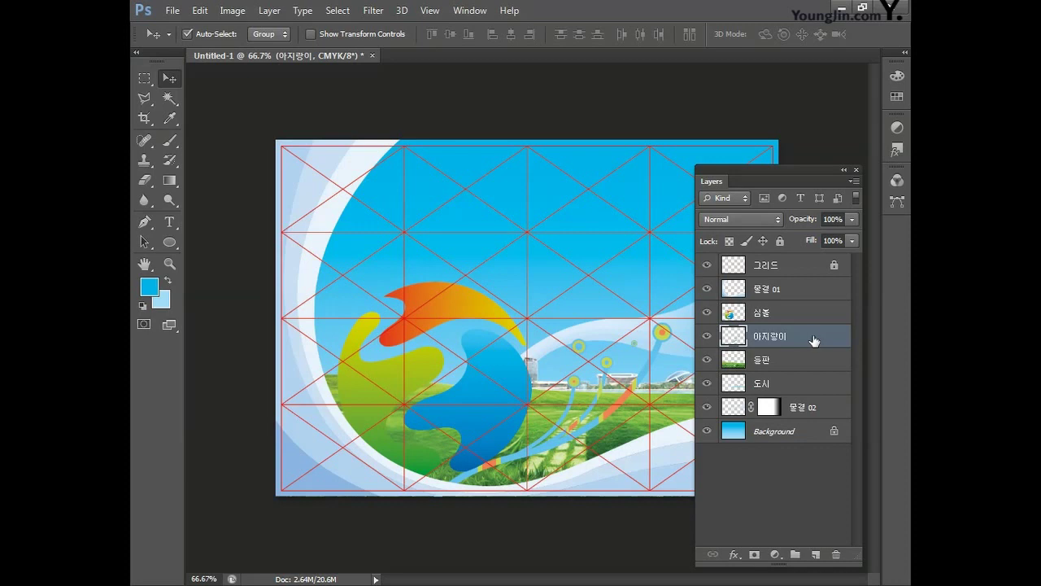
Add a drop shadow to the 아지랑이 layer with 50% opacity and a size of 2 px.
double_click(816, 340)
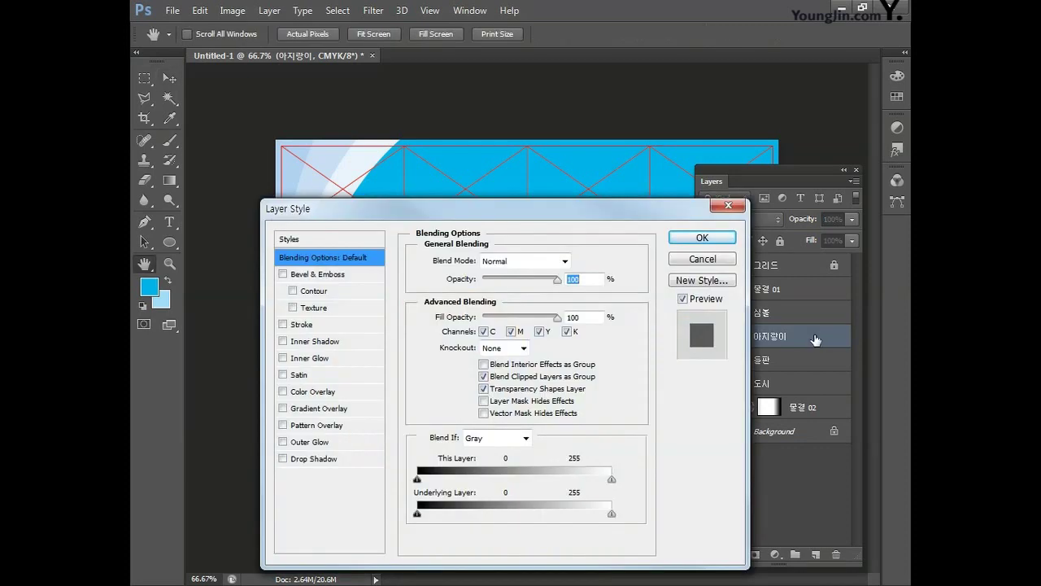
drag(552, 208, 487, 193)
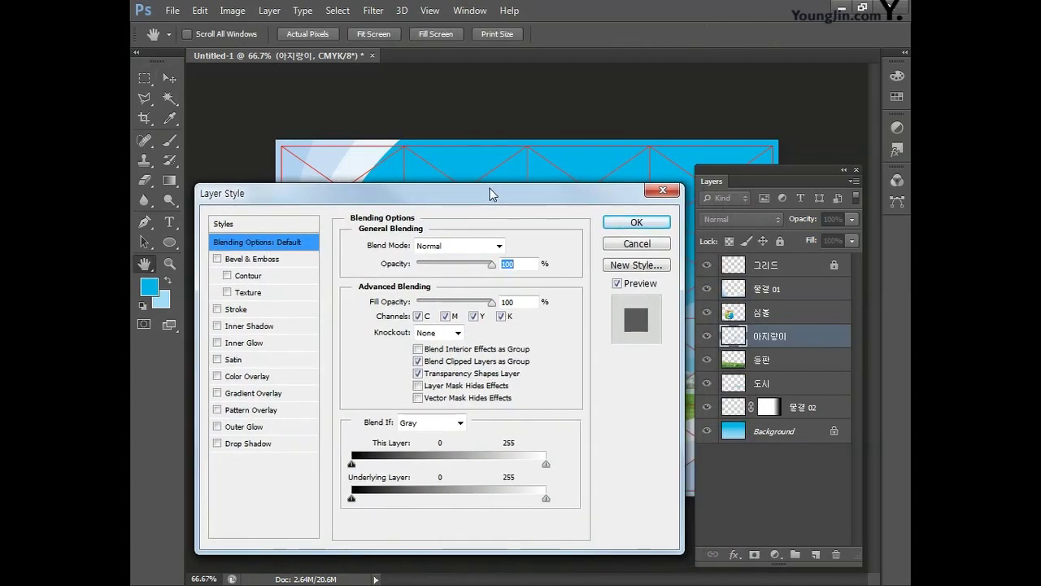
click(248, 443)
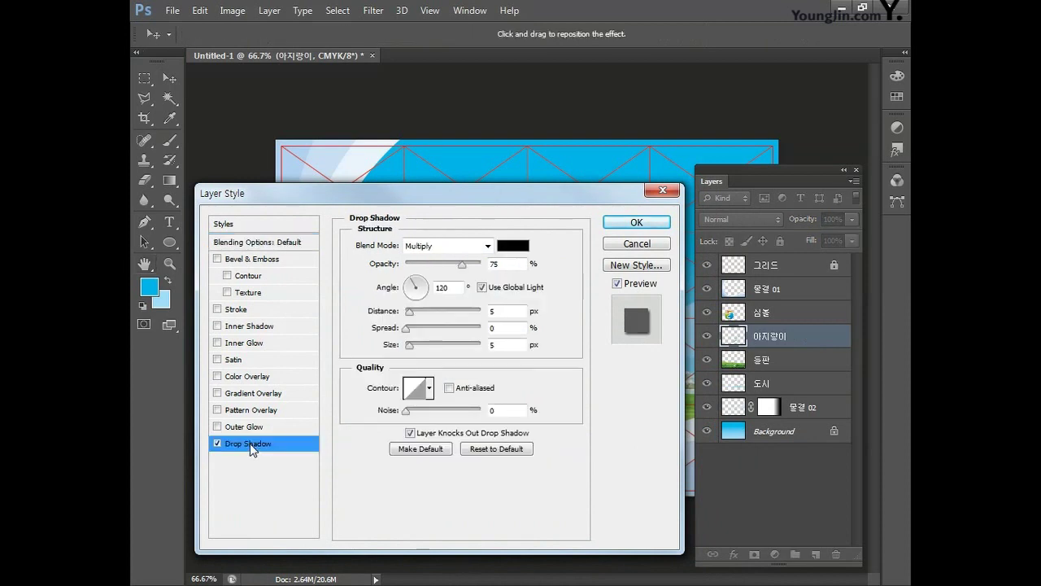
double_click(498, 264)
text(50)
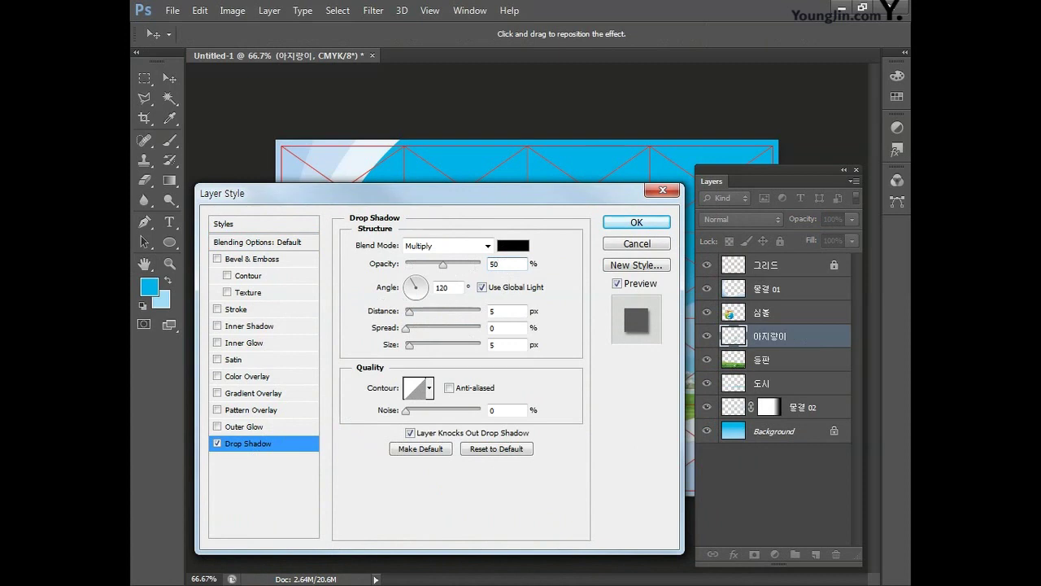
click(501, 313)
click(507, 345)
key(BackSpace)
text(2)
click(634, 223)
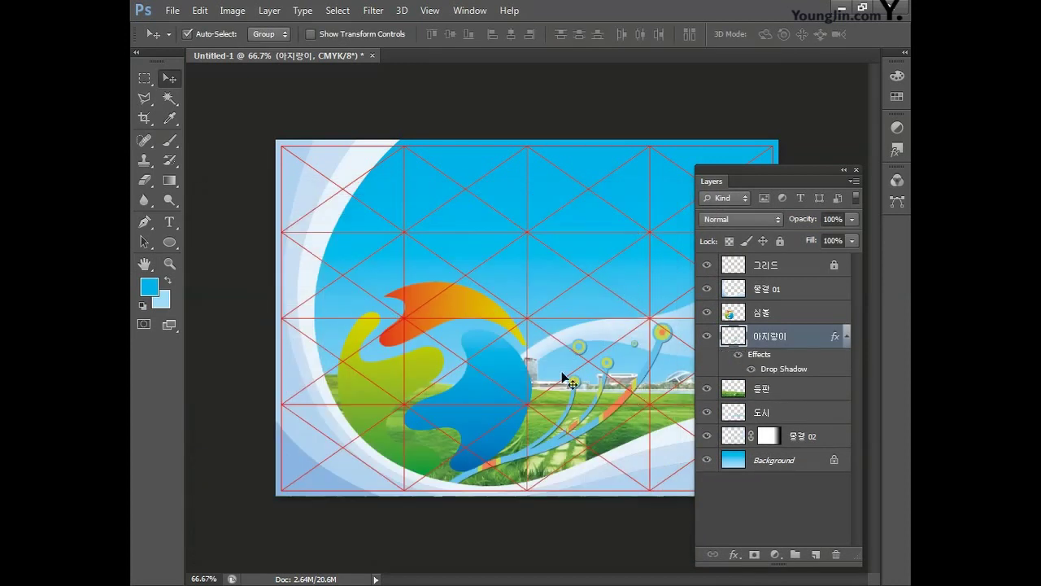
Hide the 그리드 layer to view the artwork without the red grid lines.
double_click(170, 262)
drag(465, 365, 351, 261)
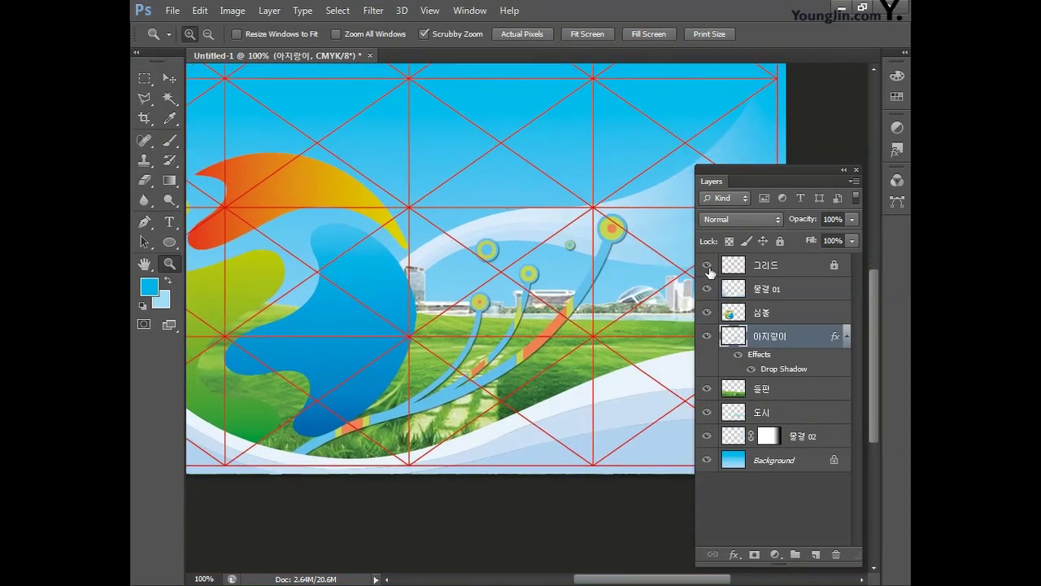
click(707, 265)
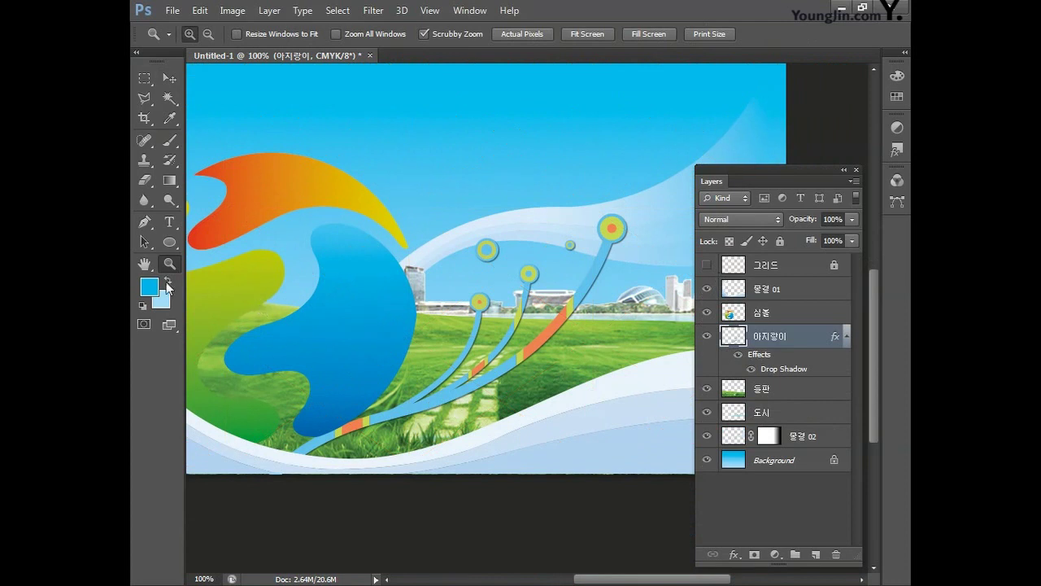
Copy the glossy bubble from Illustrator and paste it as pixels into Photoshop's Untitled-1 document.
key(h)
scroll(209, 296, down, 3)
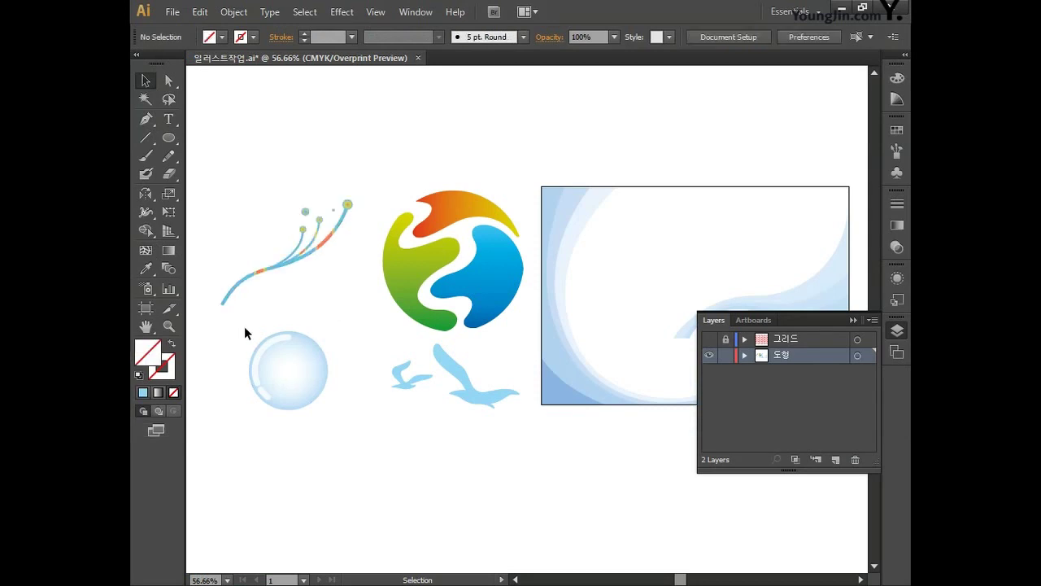
drag(244, 327, 340, 444)
key(ctrl+shift+b)
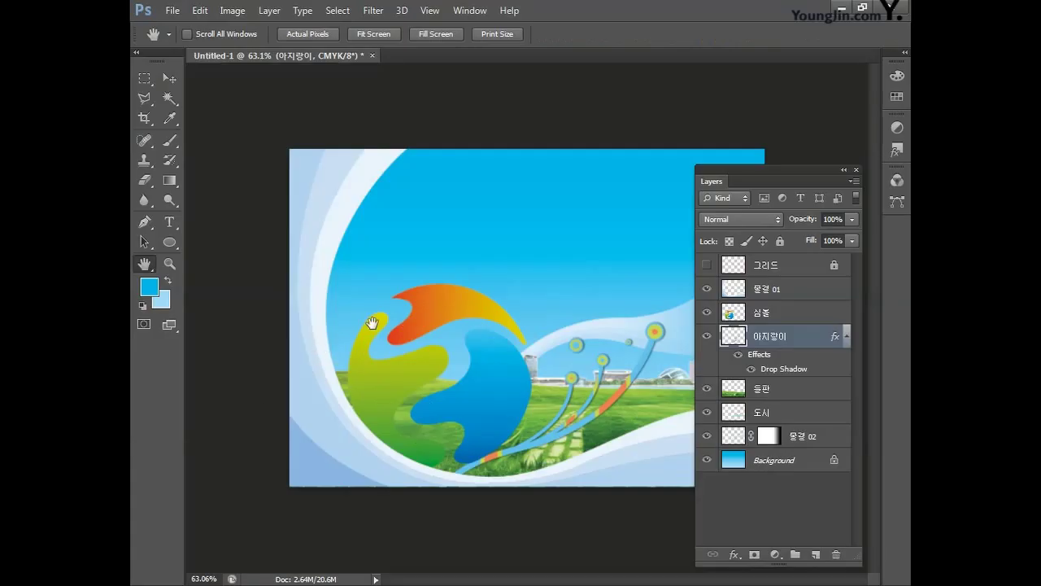
key(ctrl+v)
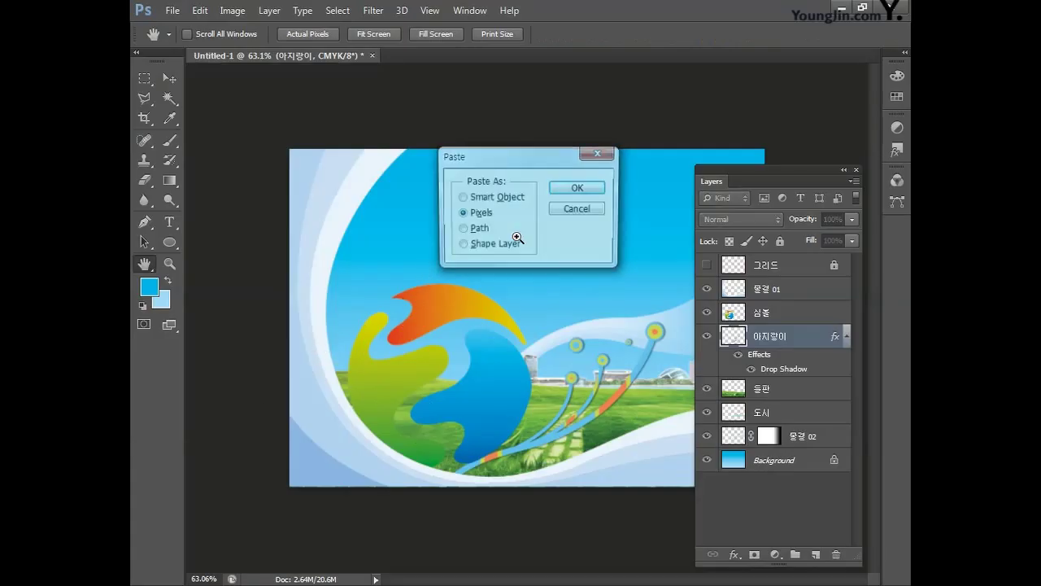
click(580, 191)
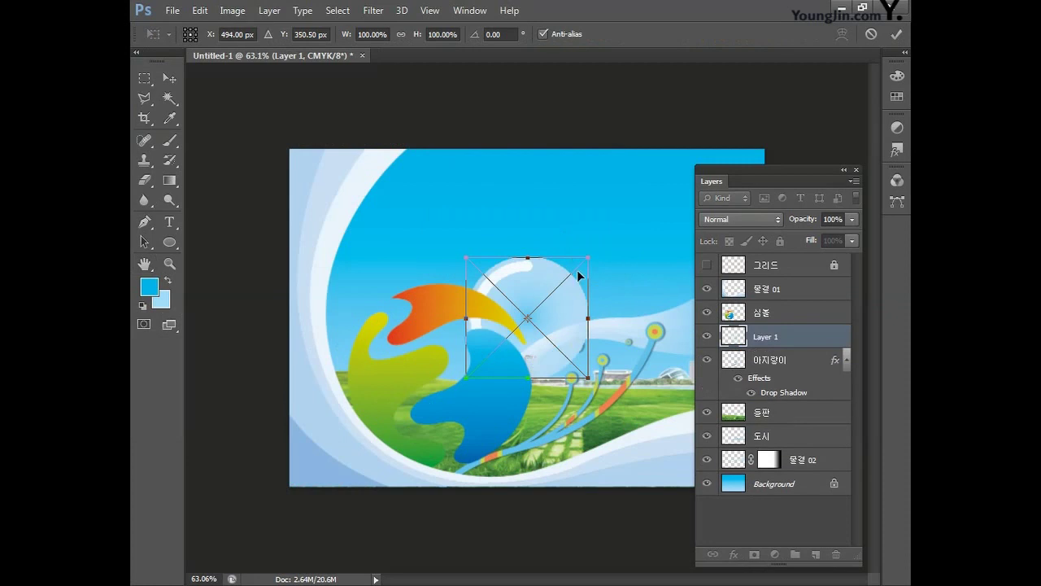
Shrink the pasted bubble proportionally and place it in the sky just above the symbol's orange shape.
drag(590, 258, 535, 310)
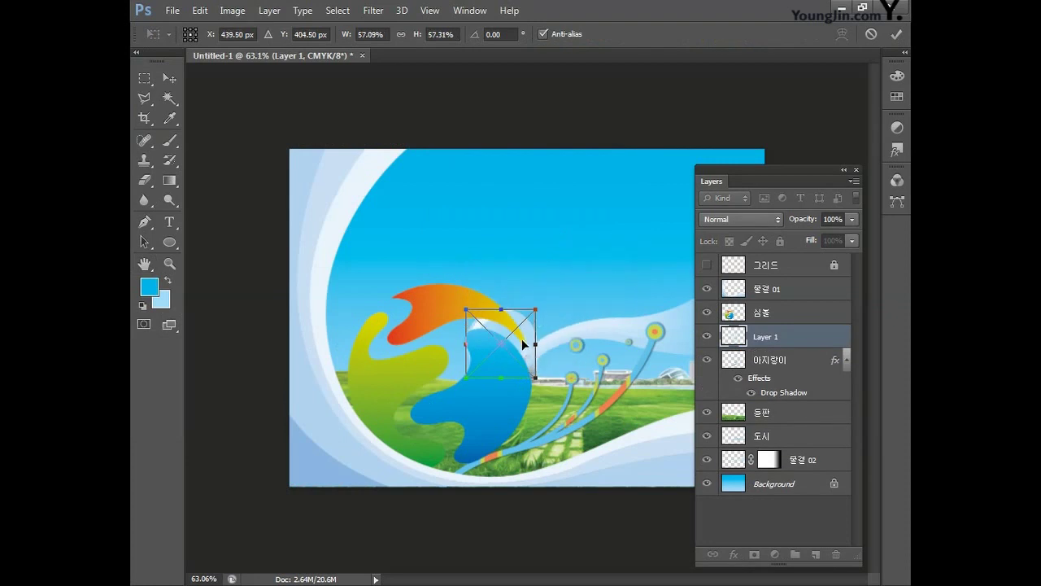
drag(525, 355, 485, 248)
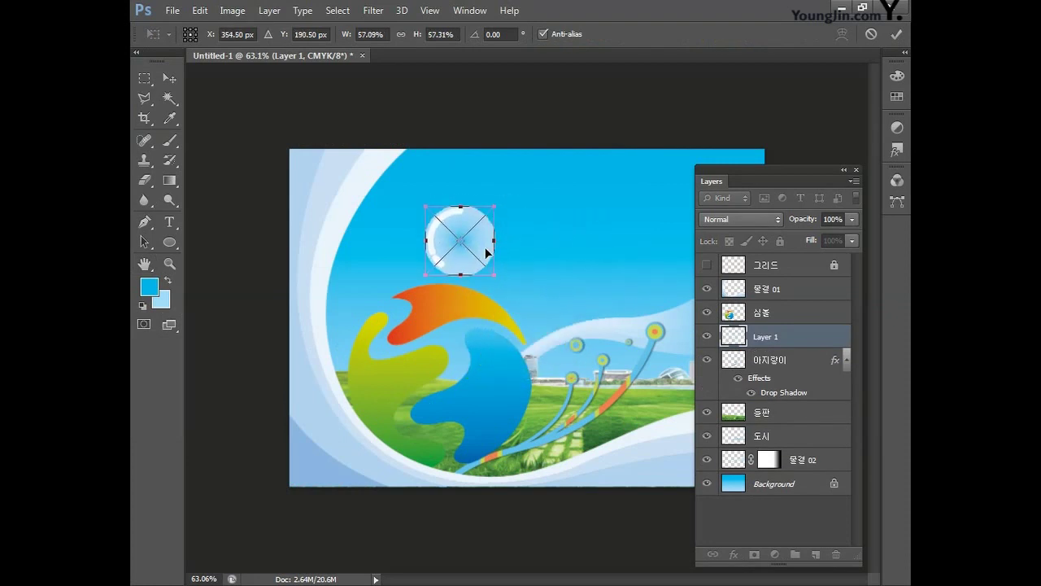
drag(495, 210, 454, 246)
key(Return)
key(h)
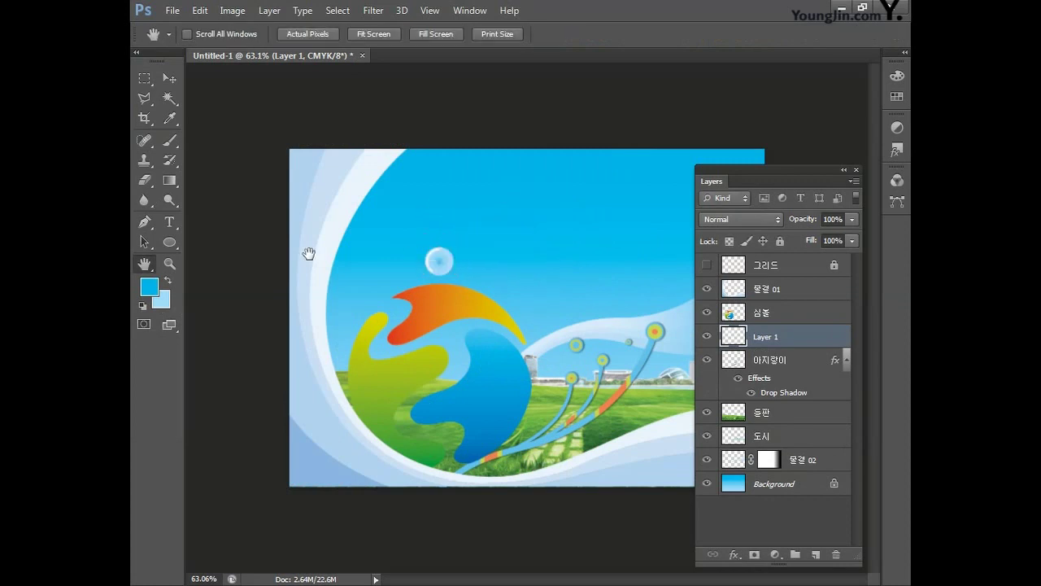
Duplicate the bubble six times, scale the copies to varied sizes and scatter them above the symbol and farther across the sky.
double_click(170, 264)
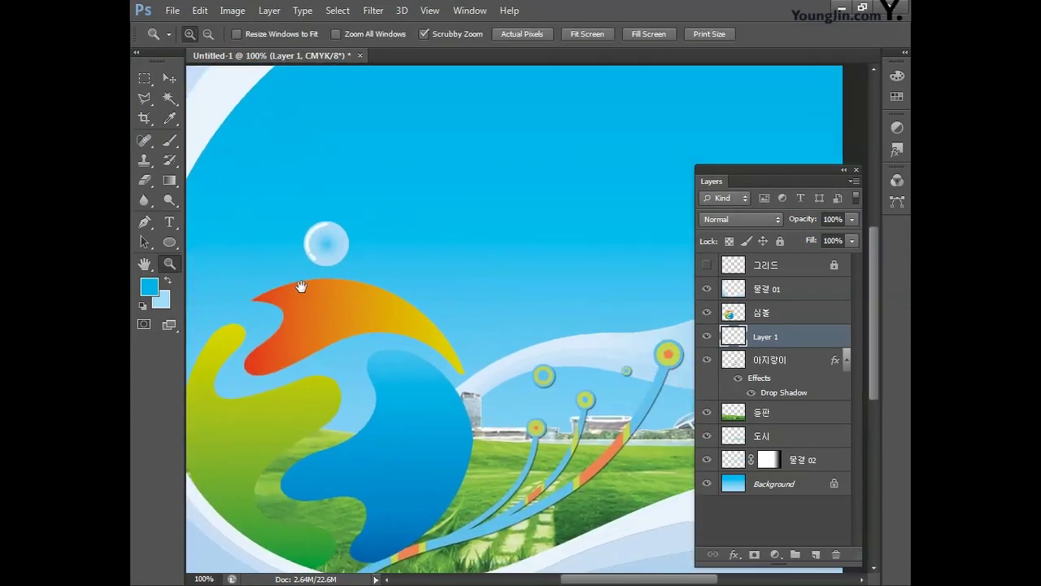
key(v)
drag(328, 242, 528, 288)
key(ctrl+t)
key(Return)
key(ctrl+t)
key(Return)
key(ctrl+t)
key(Return)
drag(345, 210, 552, 265)
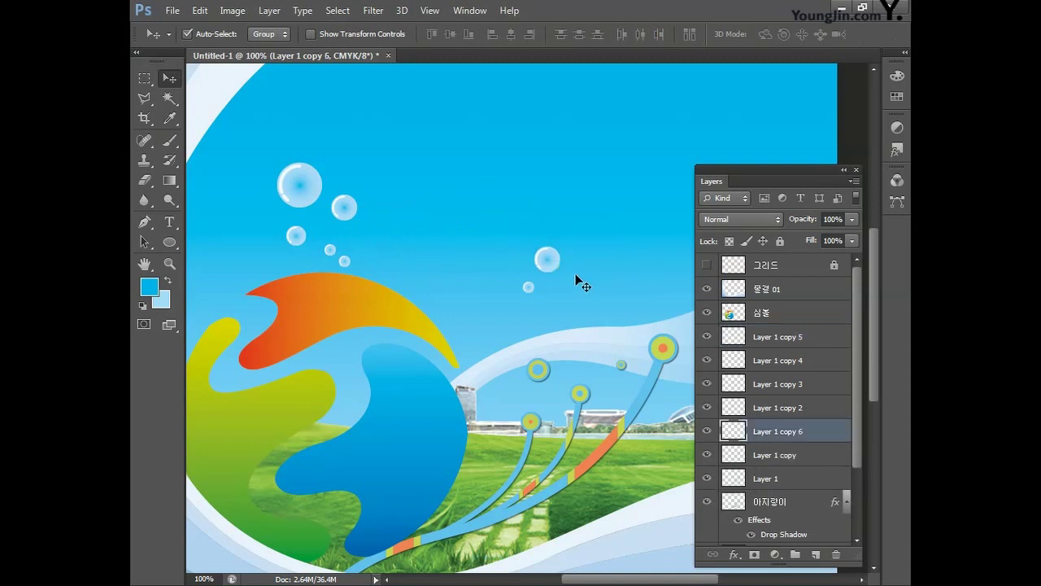
Merge the six bubble copy layers into one layer, leaving Layer 1 out.
click(790, 348)
shift+click(808, 456)
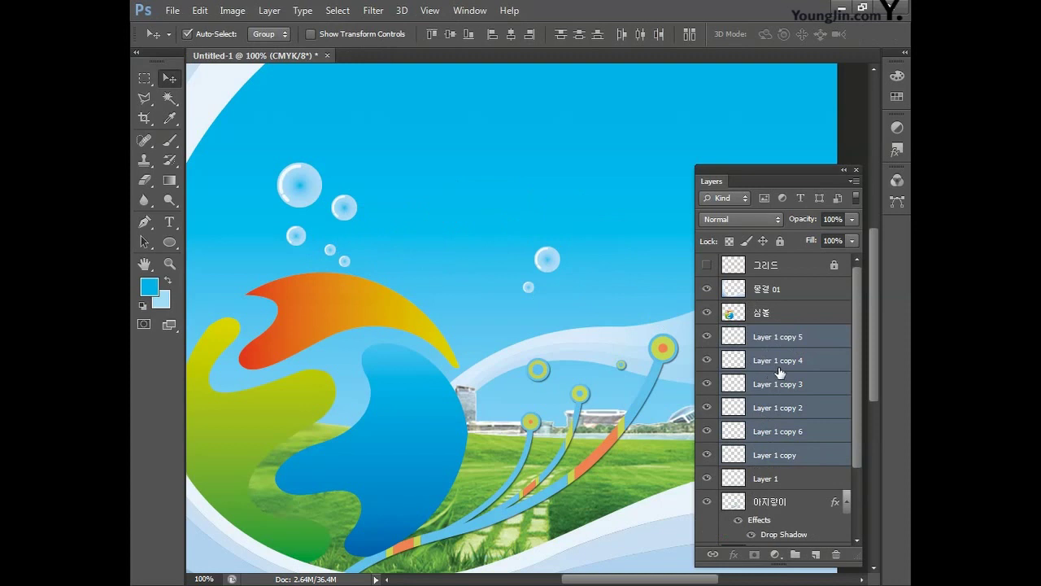
key(ctrl+e)
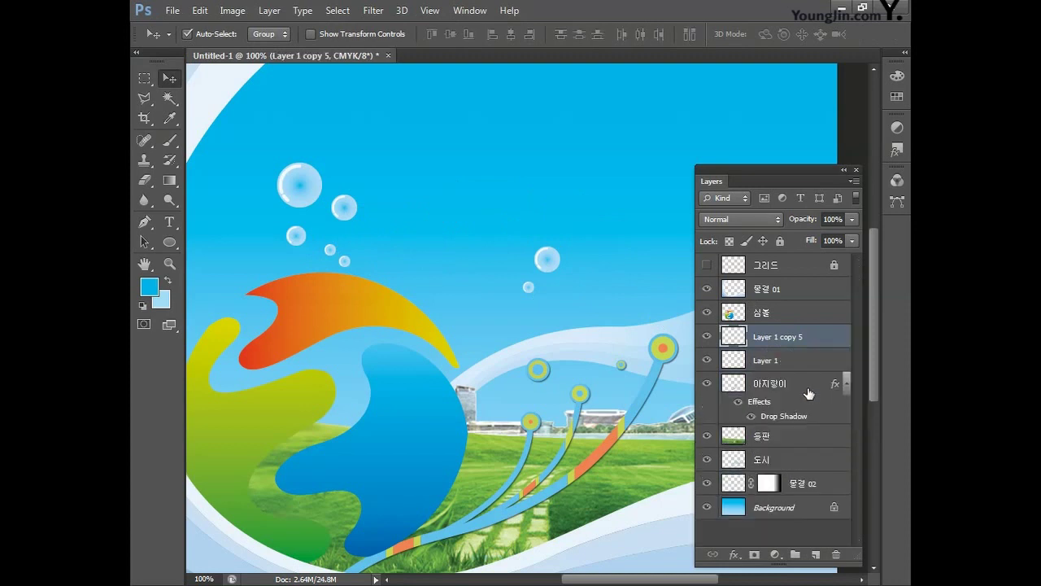
Rename the merged bubble layer 물방울 and move it directly above the 물결 01 layer.
double_click(779, 337)
text(물)
key(Return)
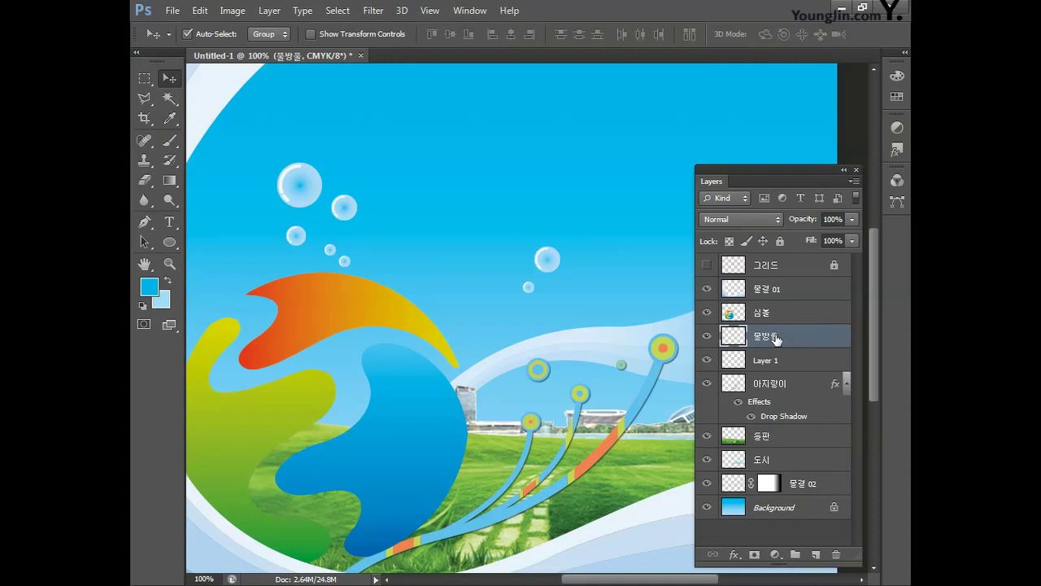
drag(777, 339, 808, 288)
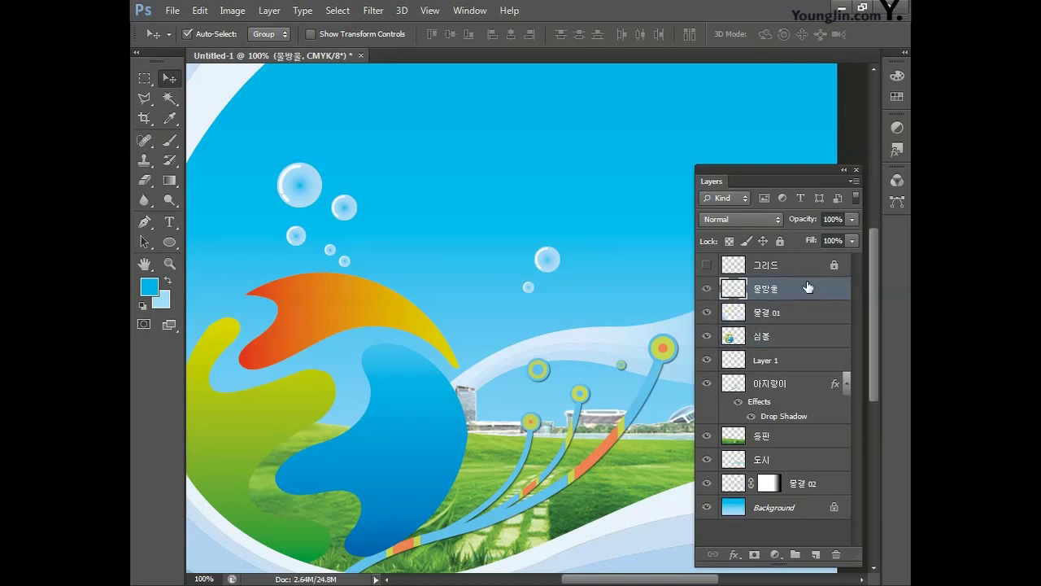
double_click(147, 265)
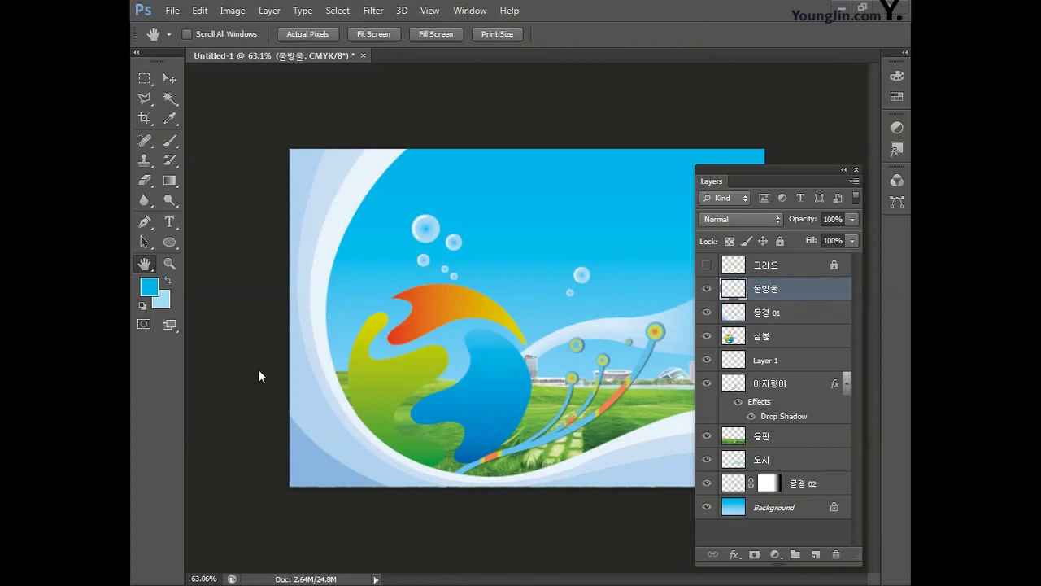
Open 파도.png, copy the entire water splash image and paste it into the Untitled-1 document.
click(173, 10)
click(186, 40)
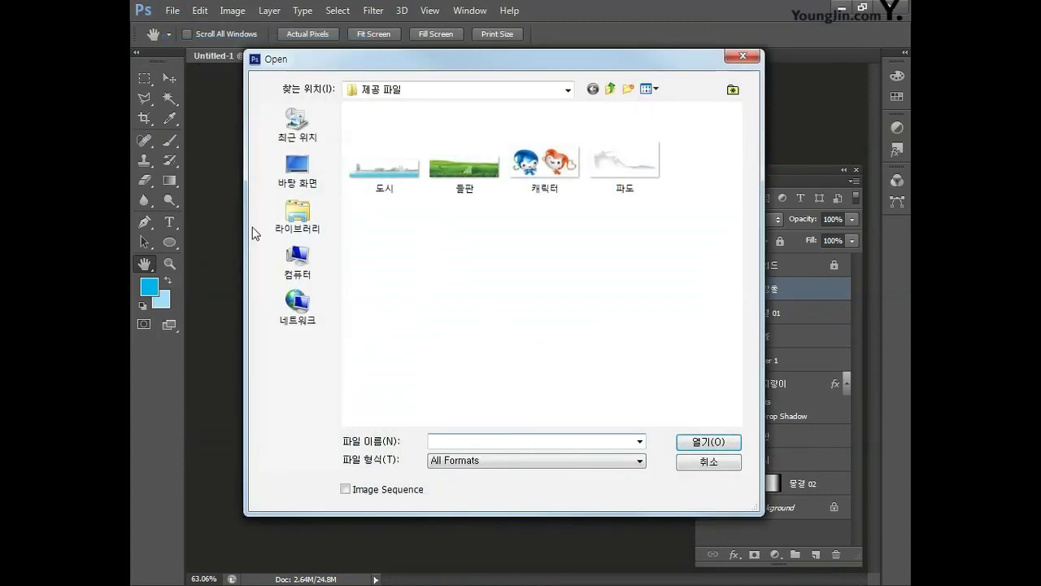
click(609, 161)
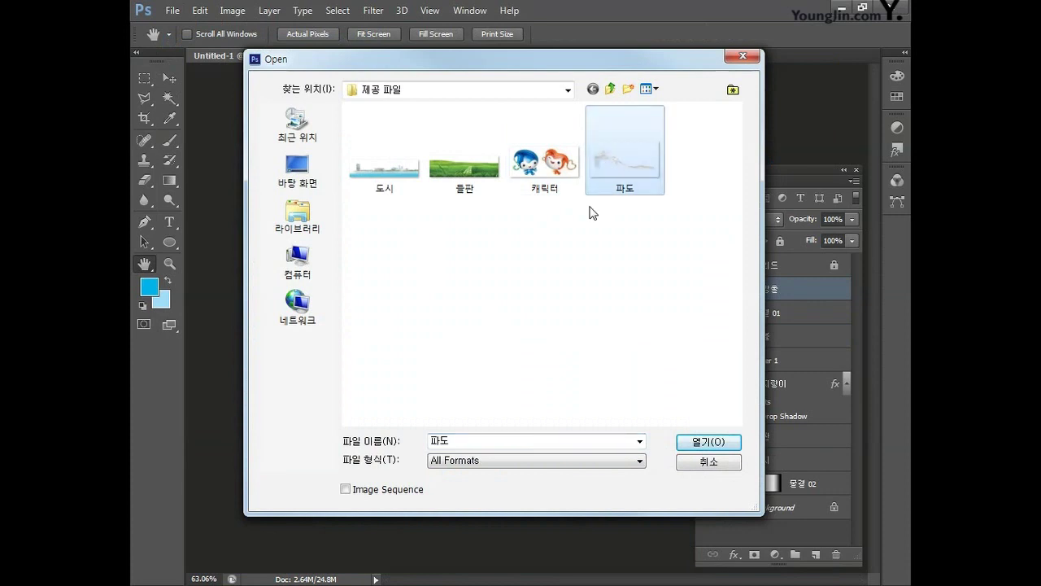
click(691, 443)
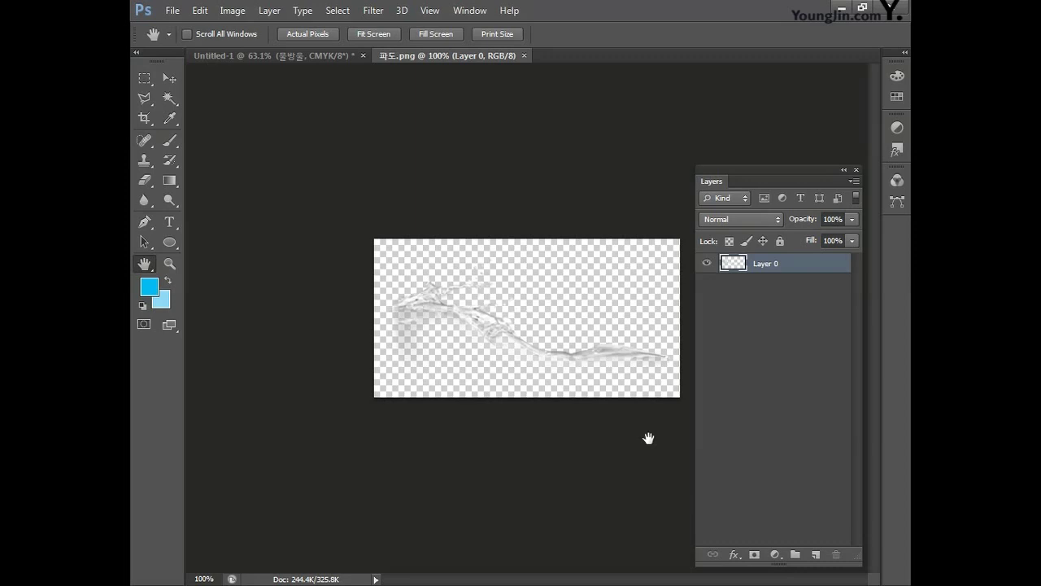
key(ctrl+a)
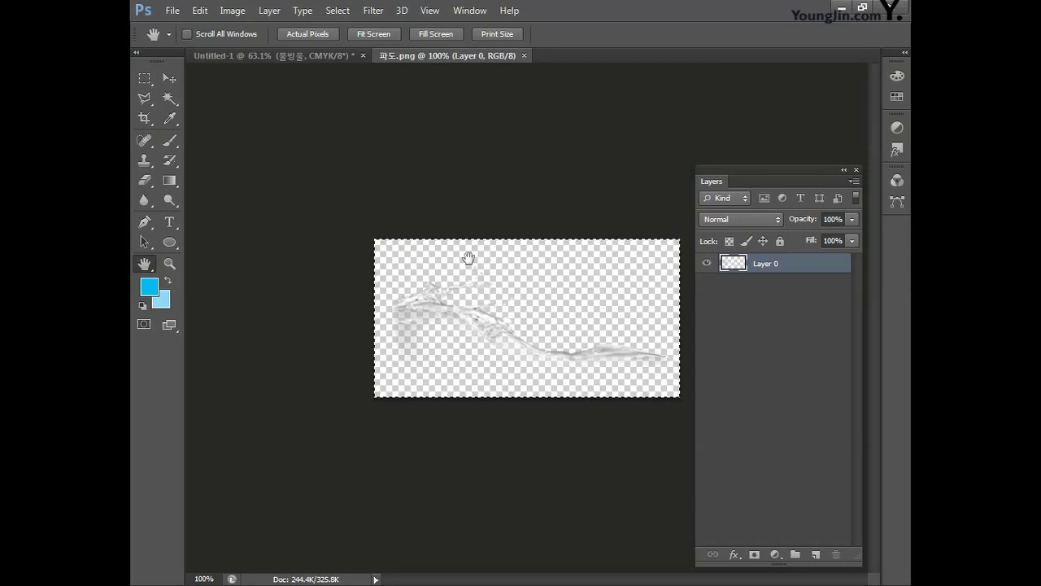
click(301, 60)
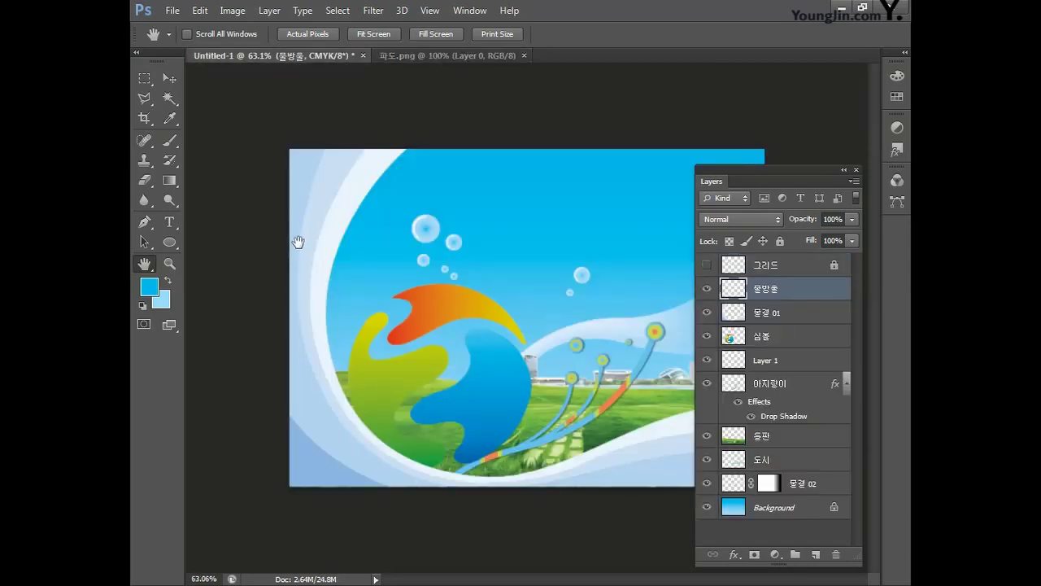
key(ctrl+v)
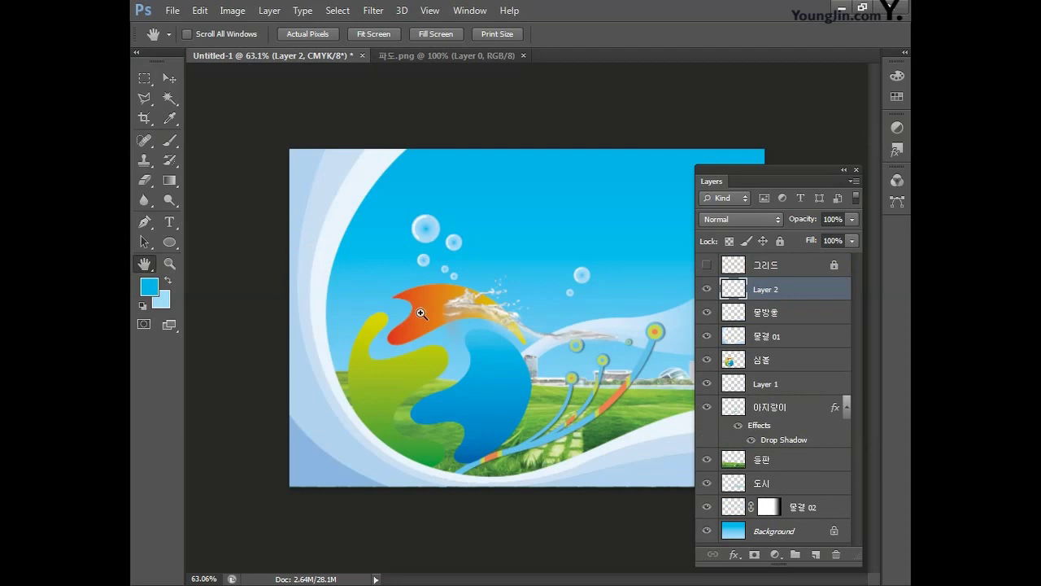
Transform the water splash so it spans the symbol's green and blue shapes across their middle.
key(ctrl+t)
drag(514, 317, 424, 384)
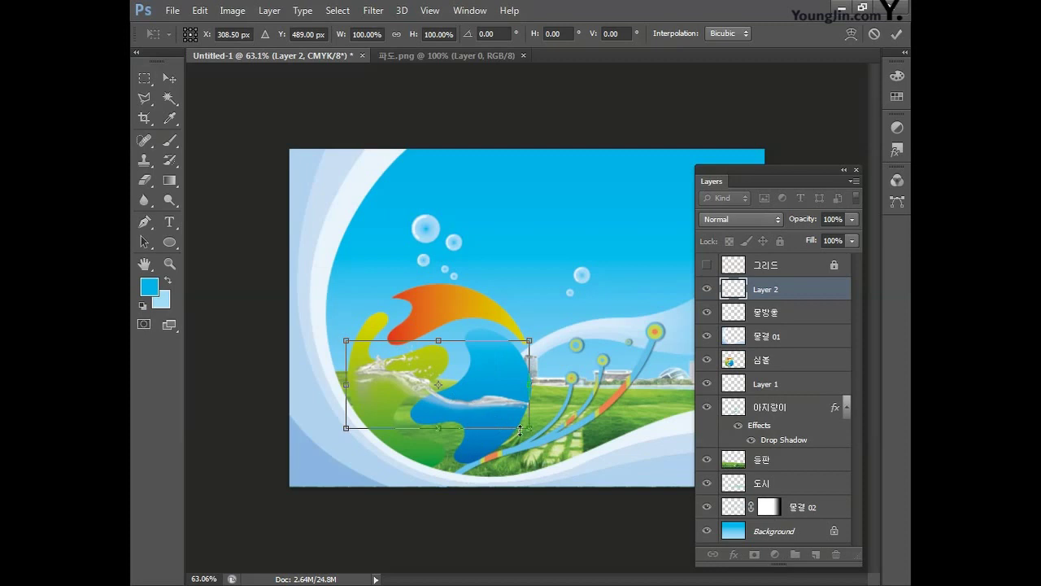
drag(529, 425, 481, 393)
drag(526, 336, 531, 333)
key(Return)
key(h)
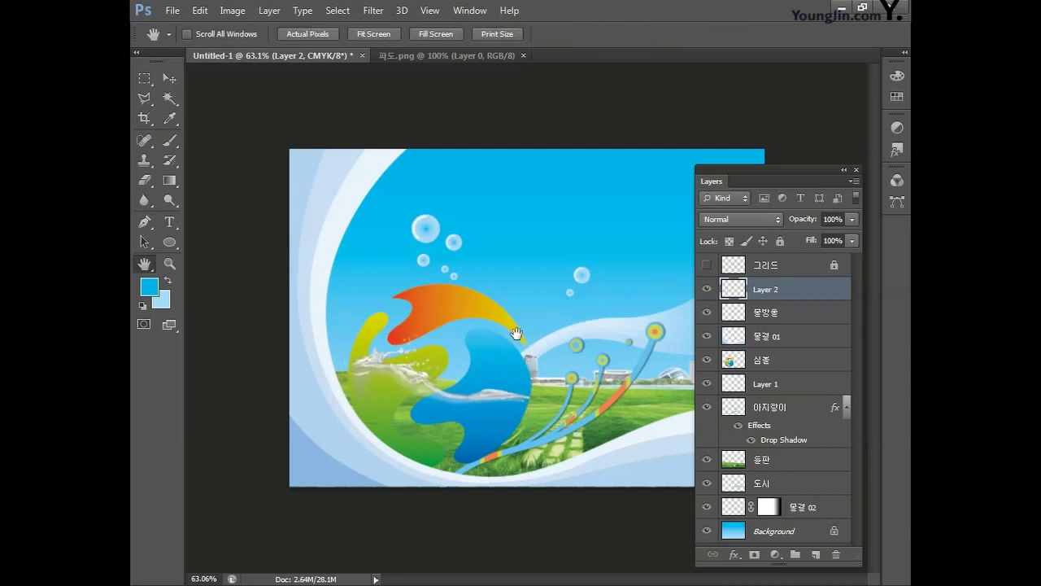
Rename the water splash layer 파도 and move it directly above the 심볼 layer.
double_click(771, 289)
text(파도)
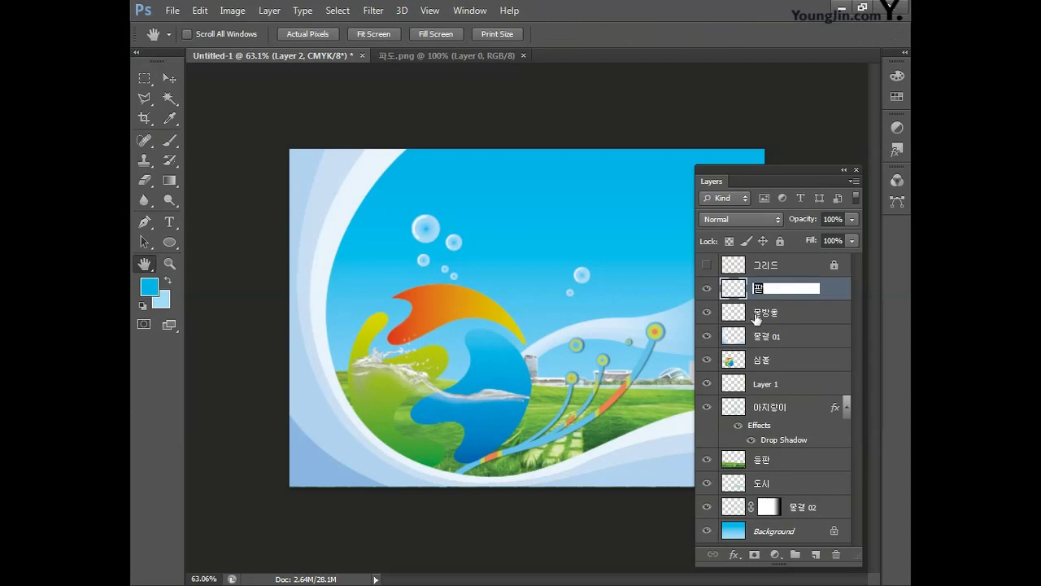
key(Return)
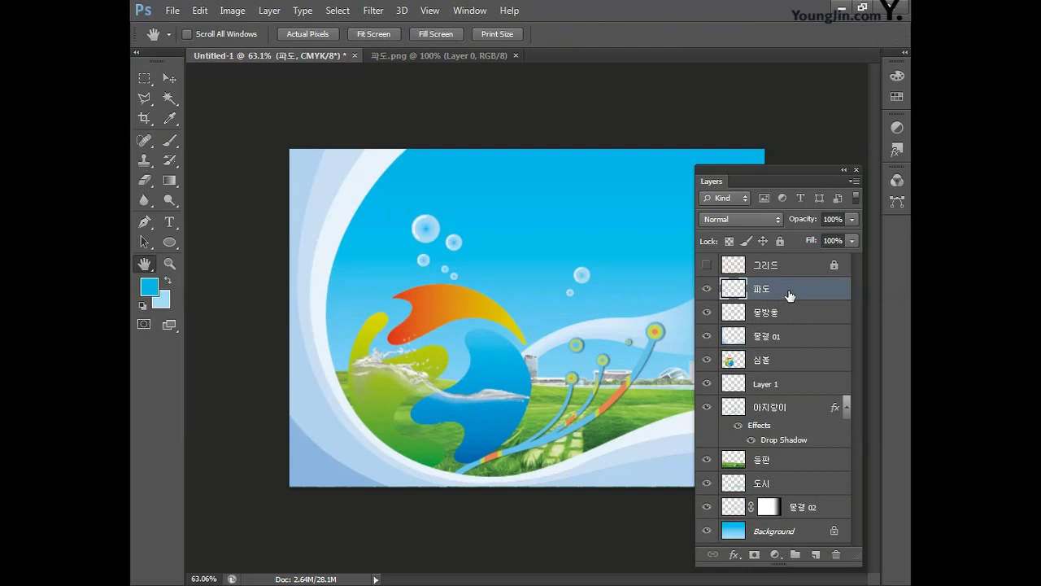
drag(789, 295, 787, 358)
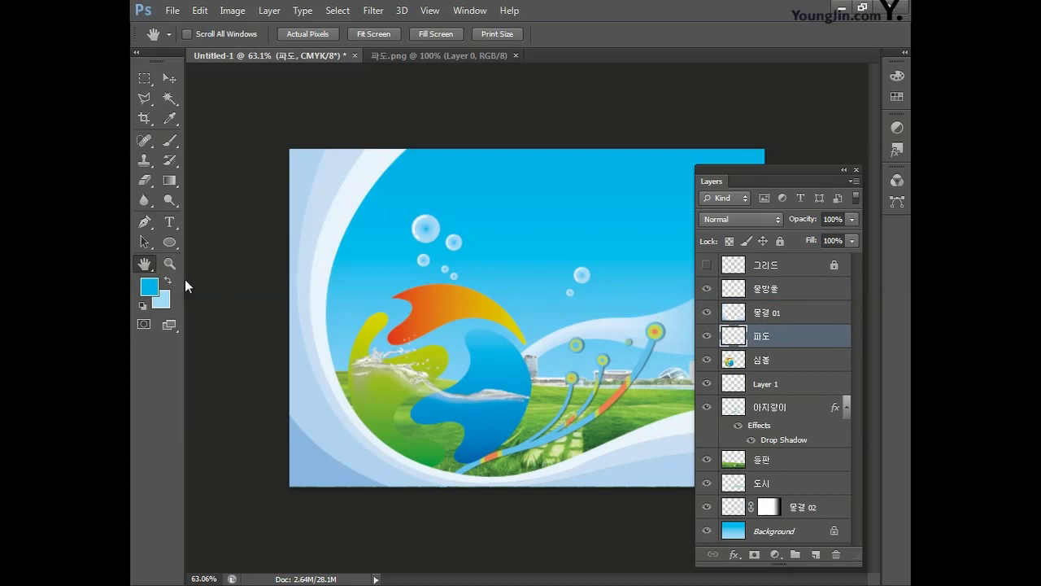
Draw a circular ellipse shape about 385 px wide over the whole symbol, with a white fill and no stroke.
click(173, 242)
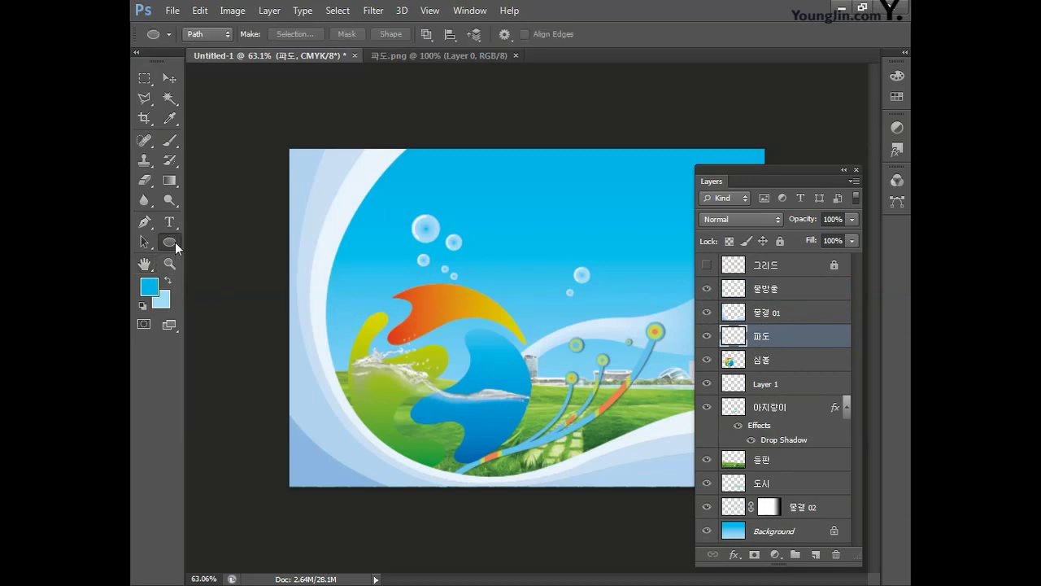
click(212, 36)
click(208, 48)
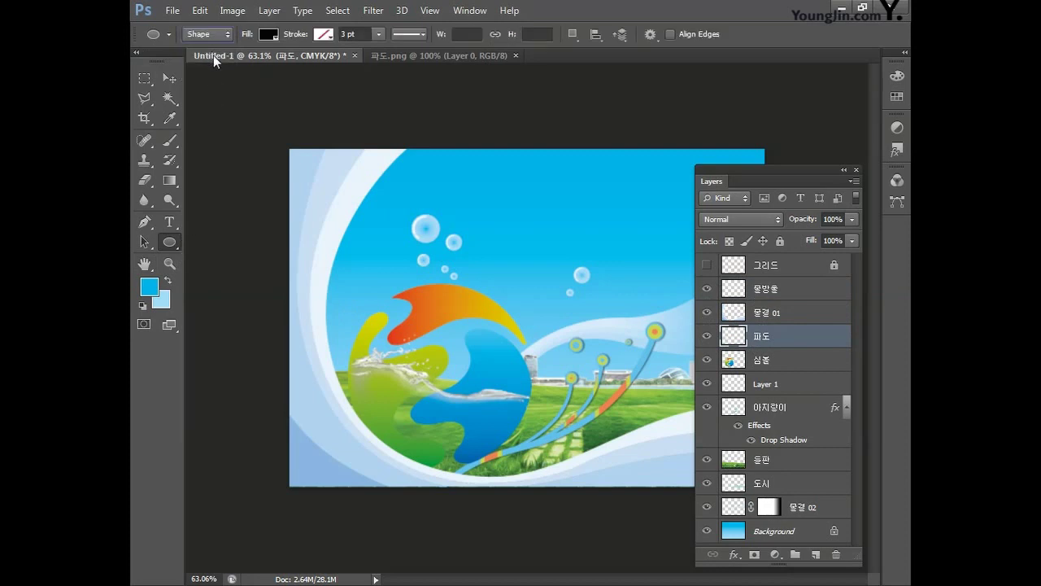
click(269, 34)
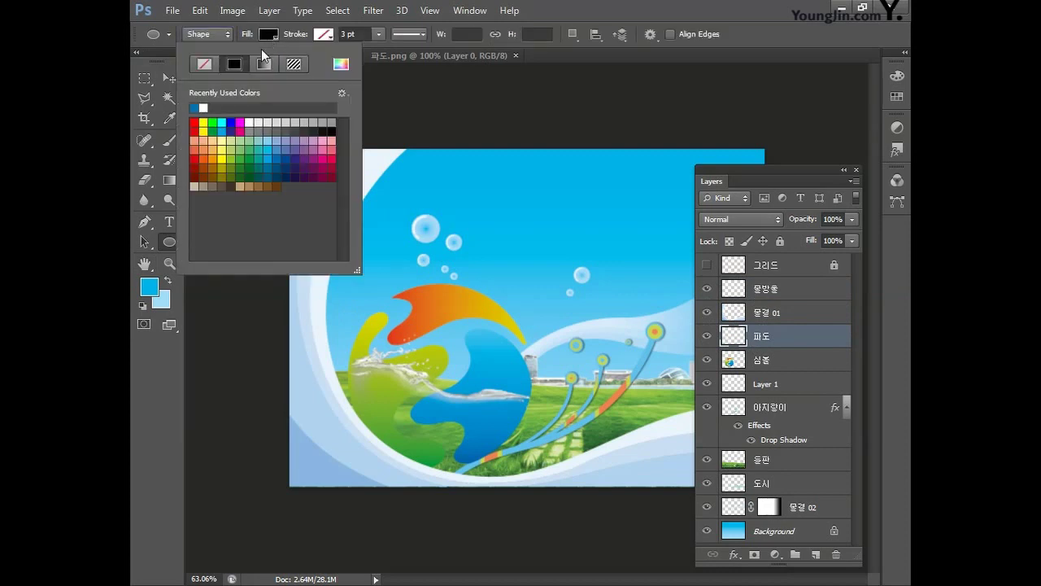
click(203, 108)
click(325, 36)
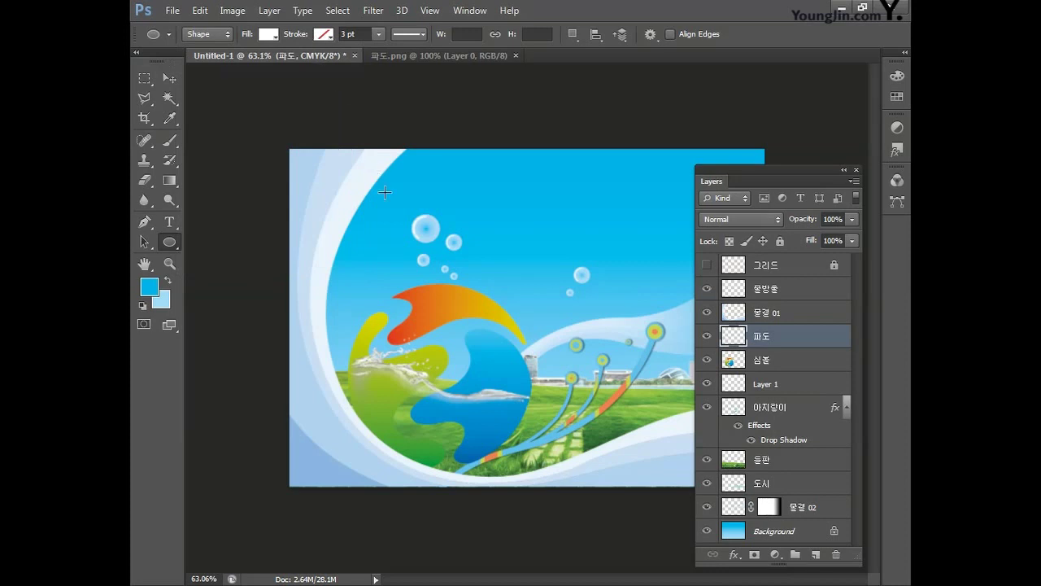
drag(381, 310, 531, 509)
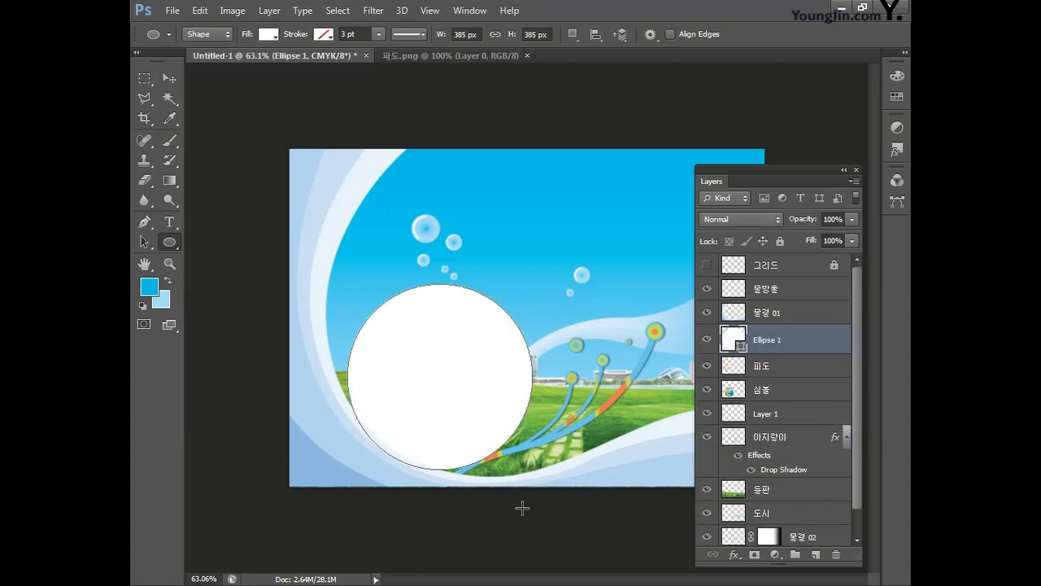
Set the new circle layer's Fill to 0% and rename the layer 원.
click(843, 240)
text(0)
key(Return)
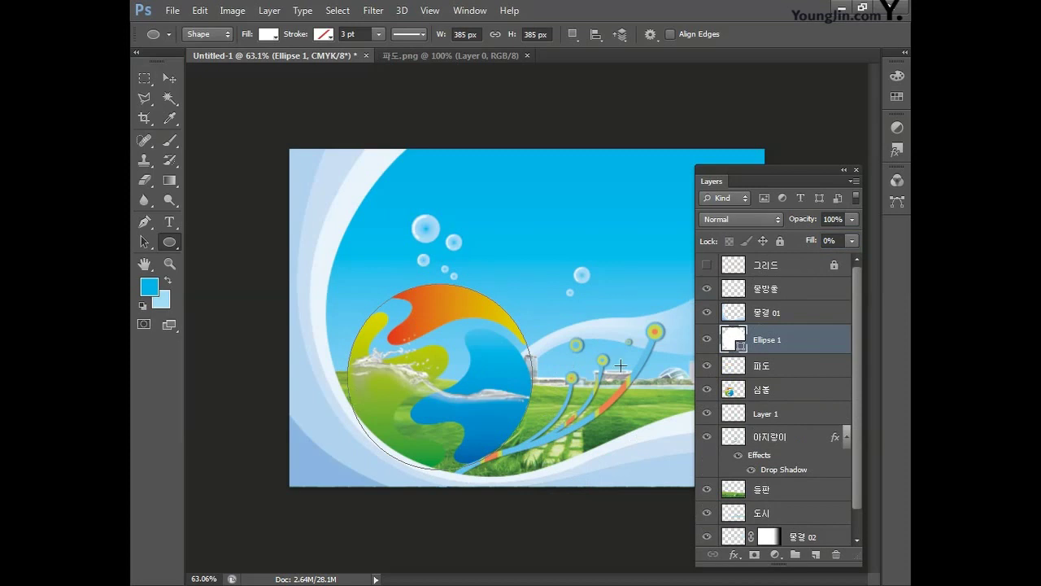
double_click(772, 340)
text(우)
key(Return)
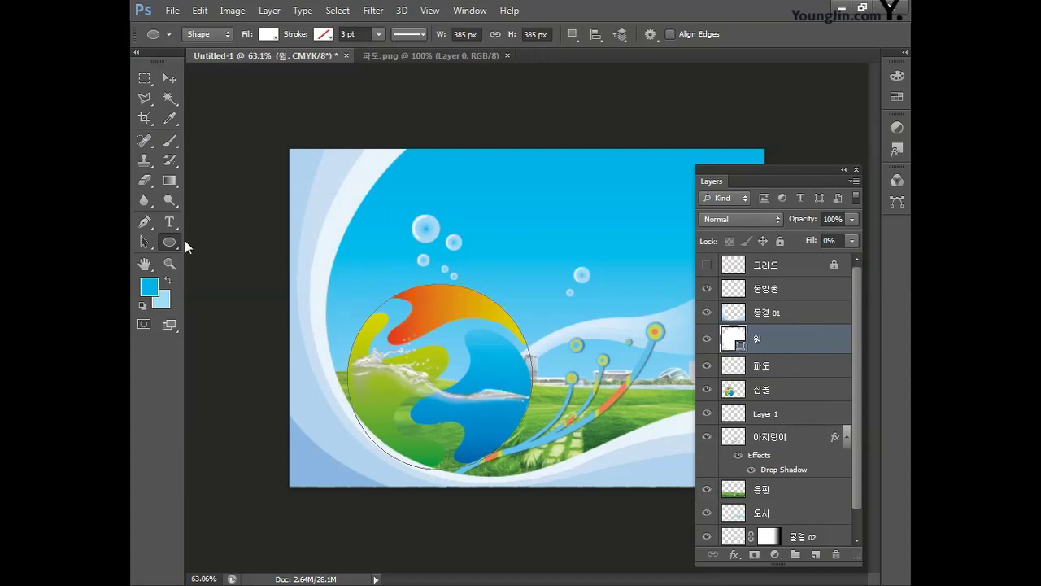
Add an Inner Shadow to the 원 layer with 60% opacity, global light off and a 90° angle.
double_click(169, 262)
drag(319, 328, 319, 259)
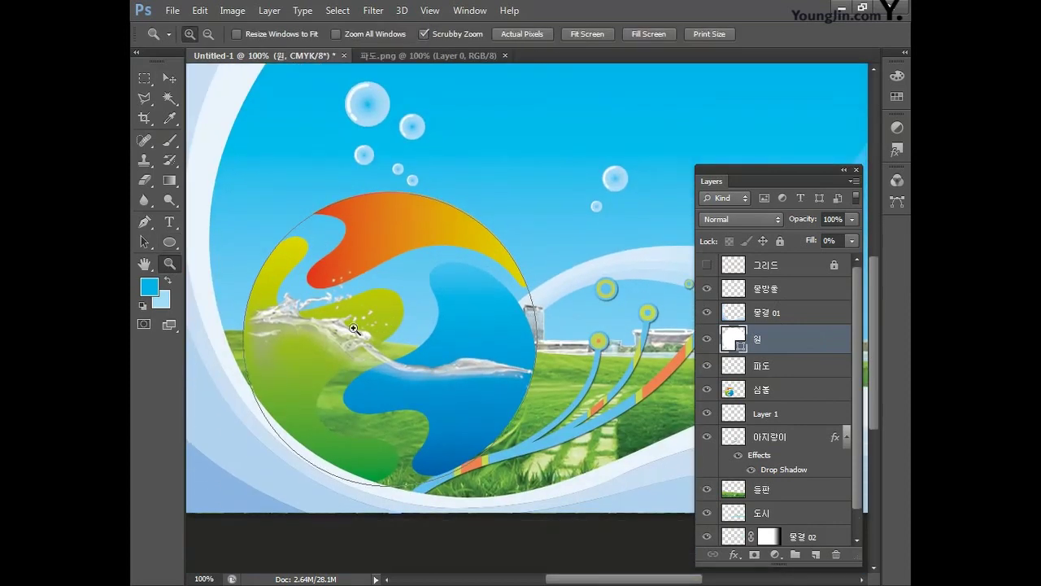
double_click(800, 344)
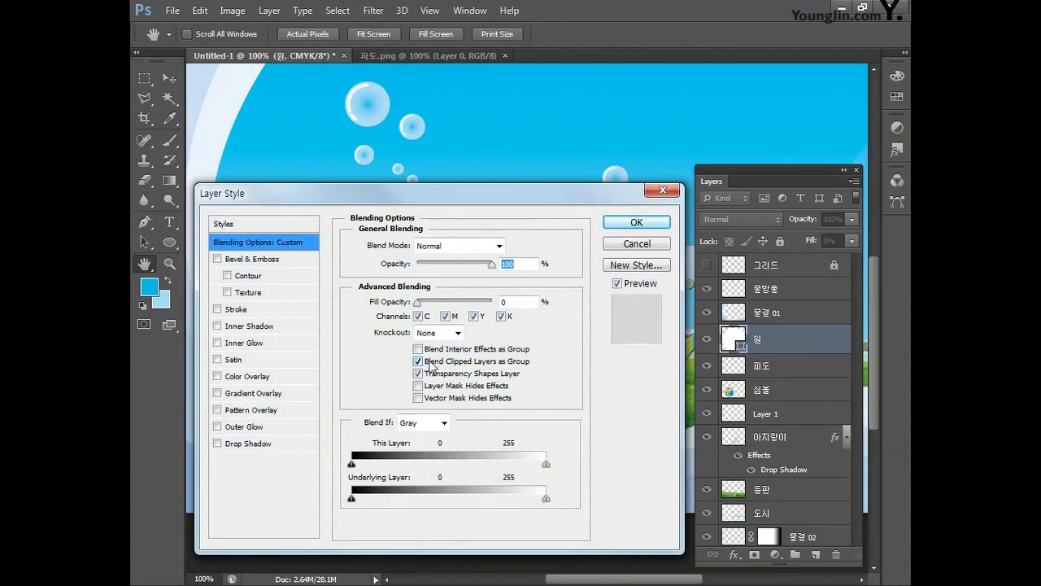
click(259, 326)
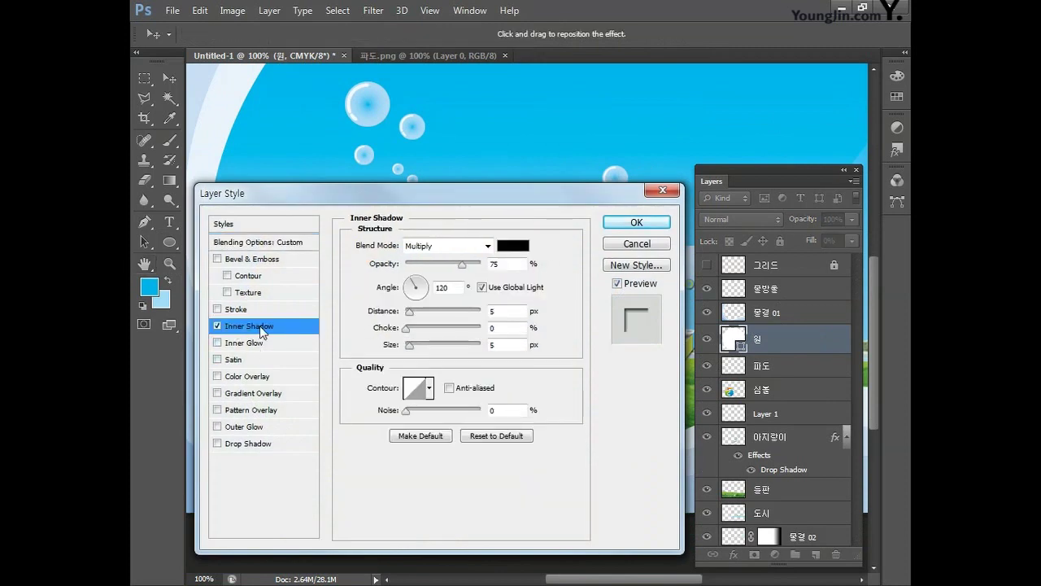
click(492, 265)
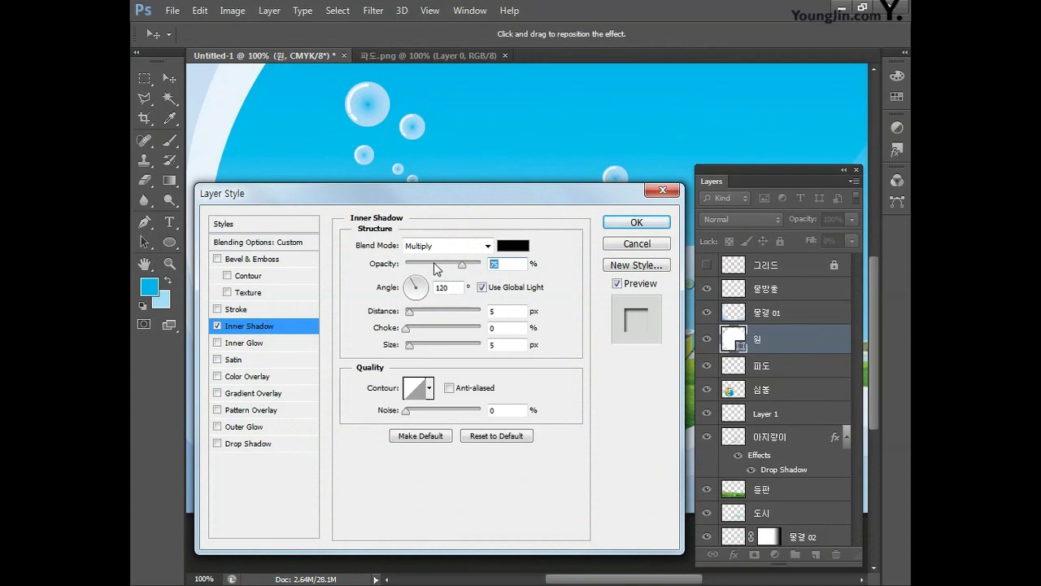
text(60)
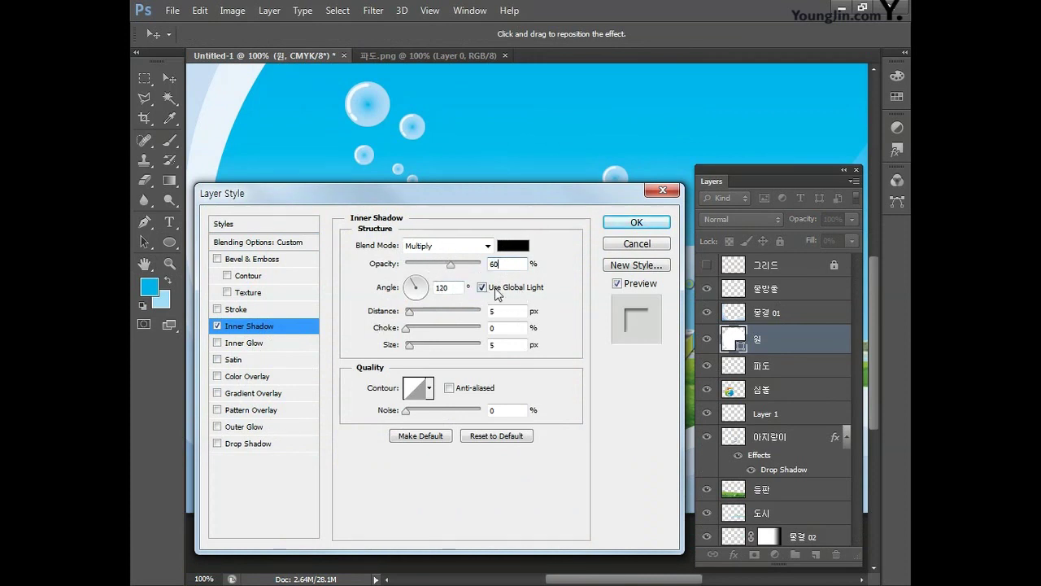
click(481, 287)
double_click(454, 290)
text(90)
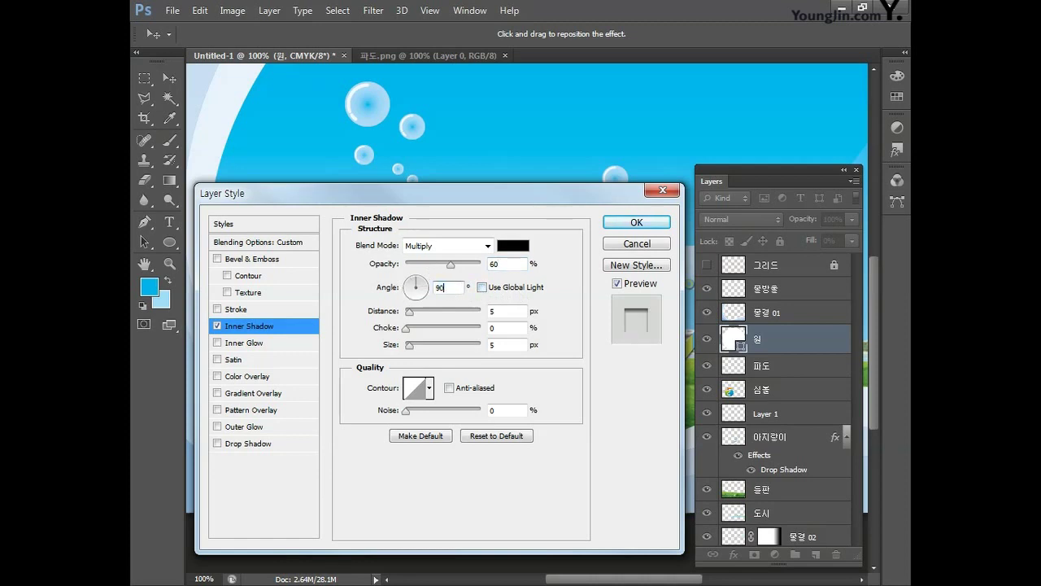
Set the inner shadow's distance to 10 px and size to 40 px, and apply the layer style.
double_click(507, 312)
text(10)
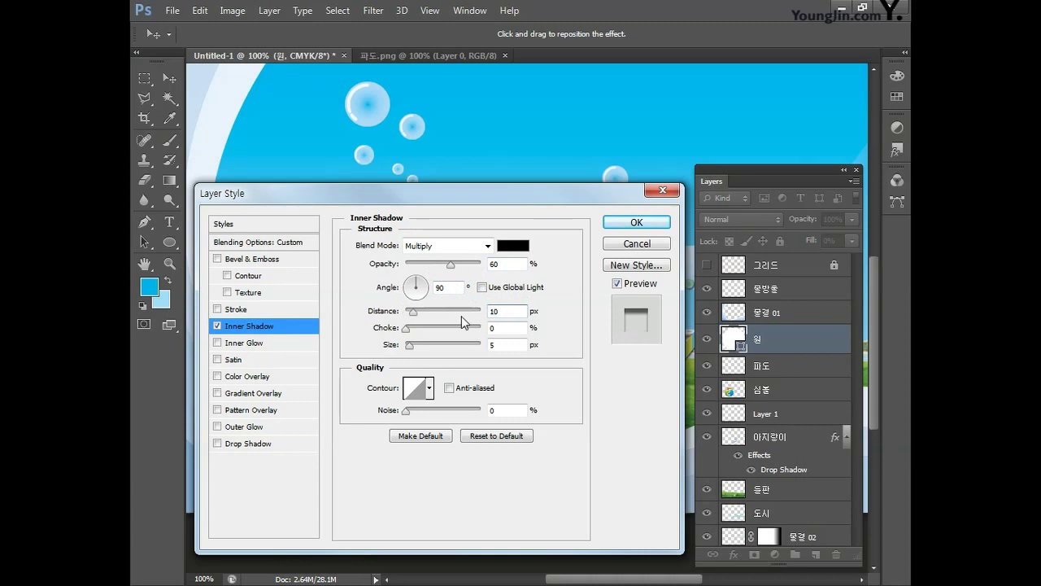
double_click(494, 345)
text(40)
click(636, 223)
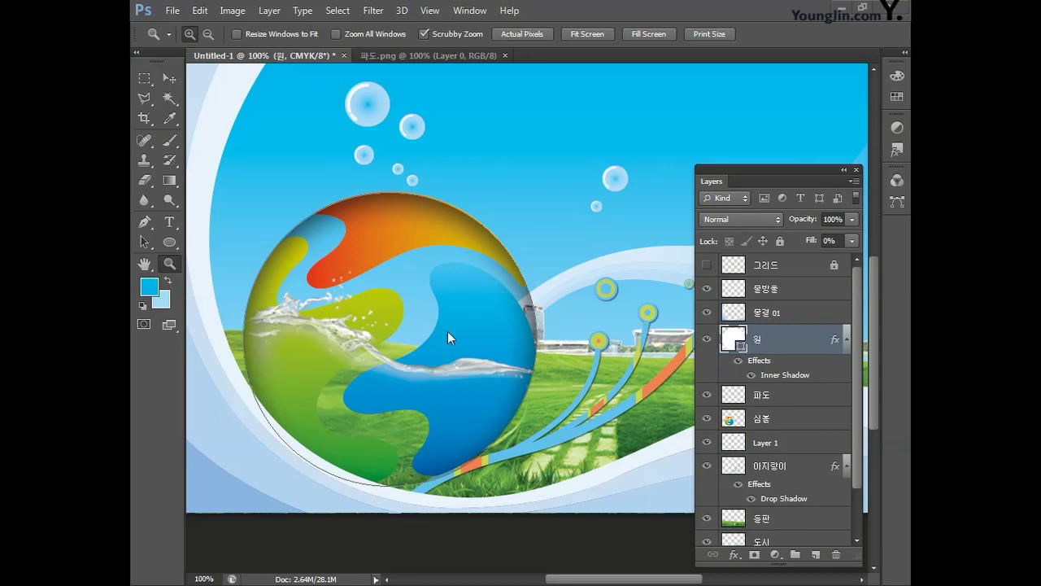
Collapse the effects lists of the 원 and 아지랑이 layers and inspect the shaded circle's edge up close.
click(846, 340)
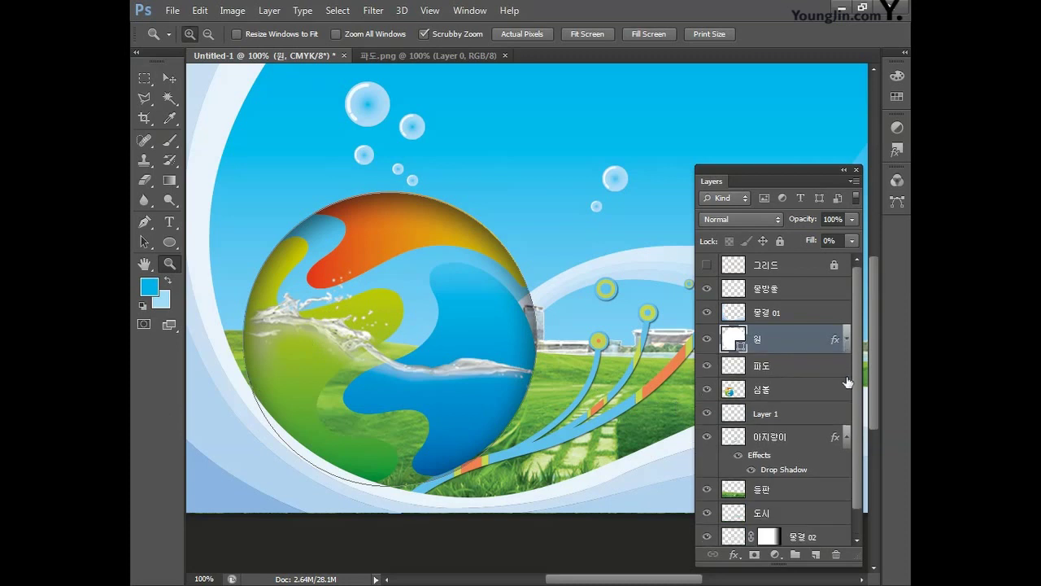
click(846, 437)
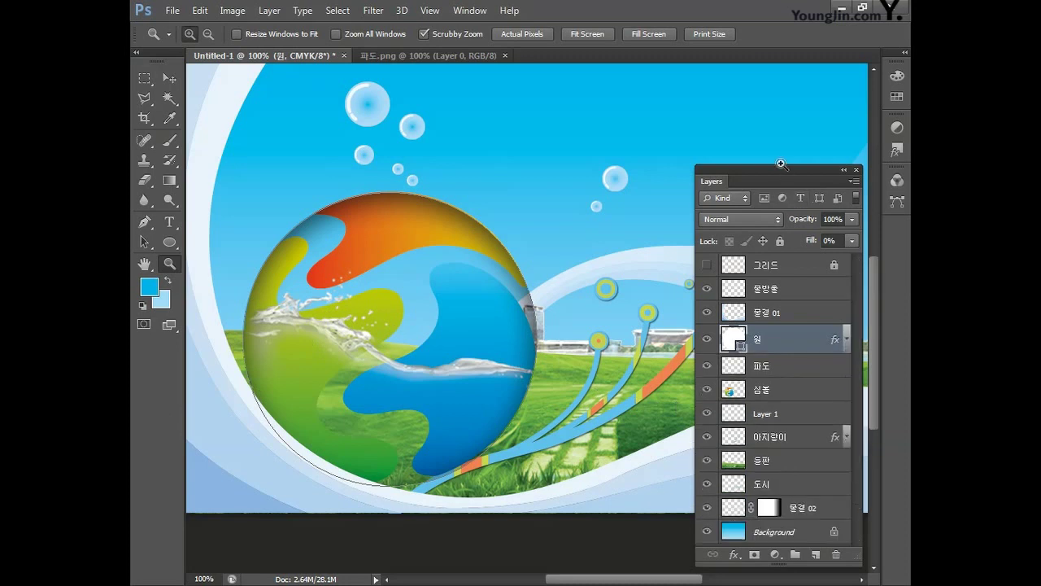
scroll(781, 164, up, 1)
drag(463, 396, 681, 286)
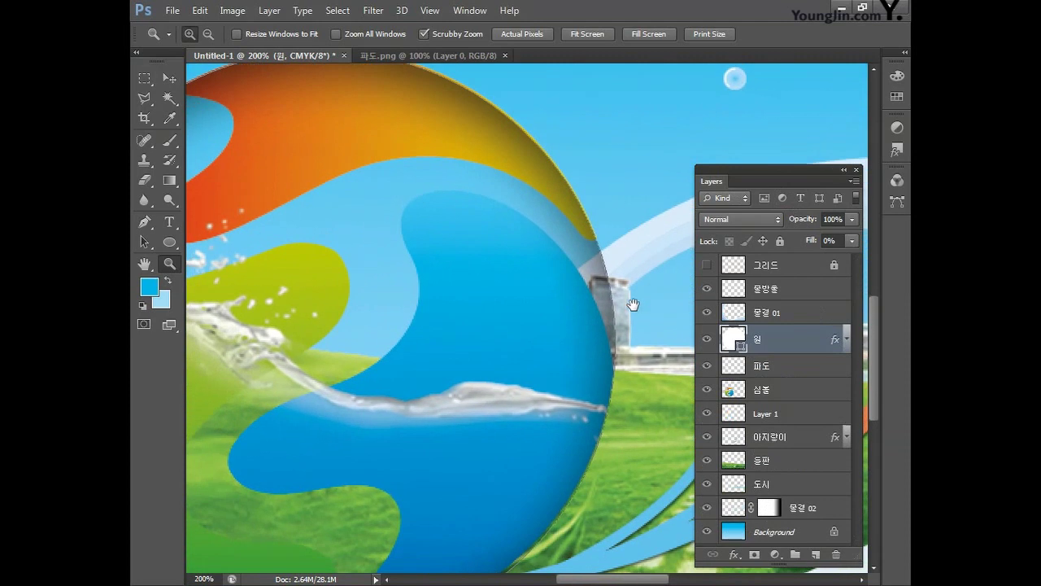
scroll(633, 303, down, 1)
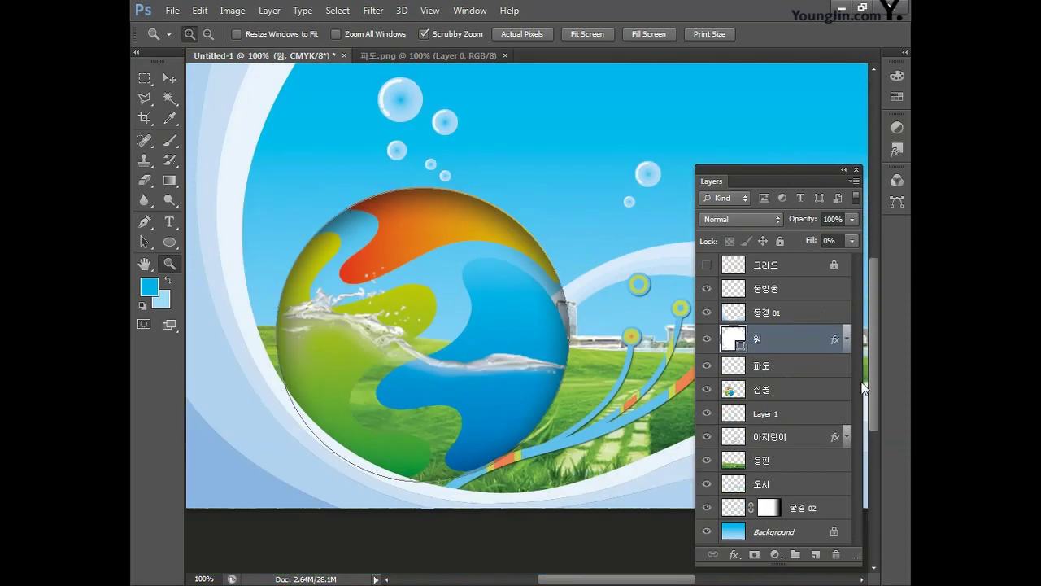
Create a new layer directly above 원 and name it 빛 반사.
click(816, 554)
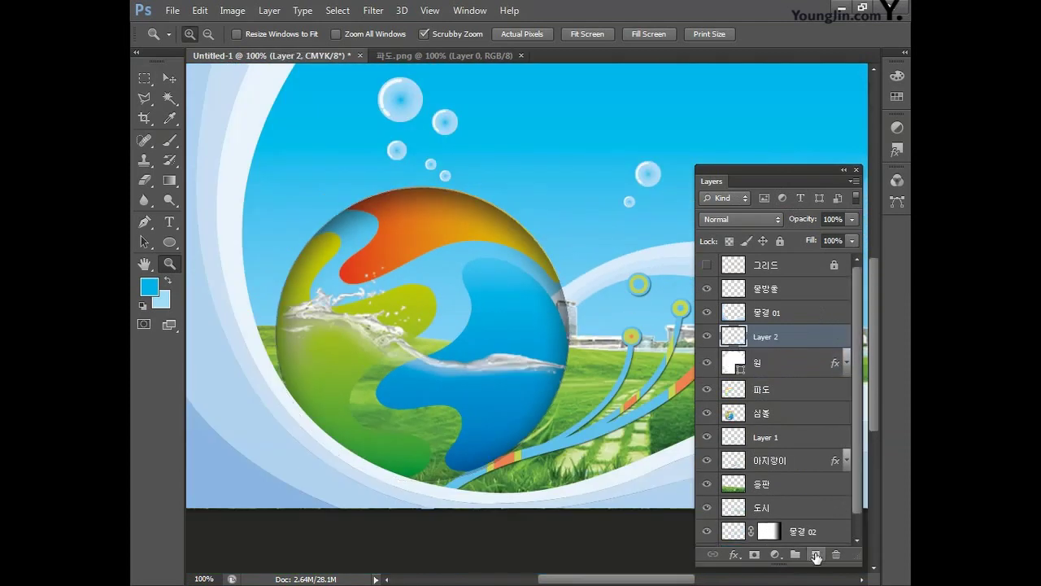
double_click(769, 336)
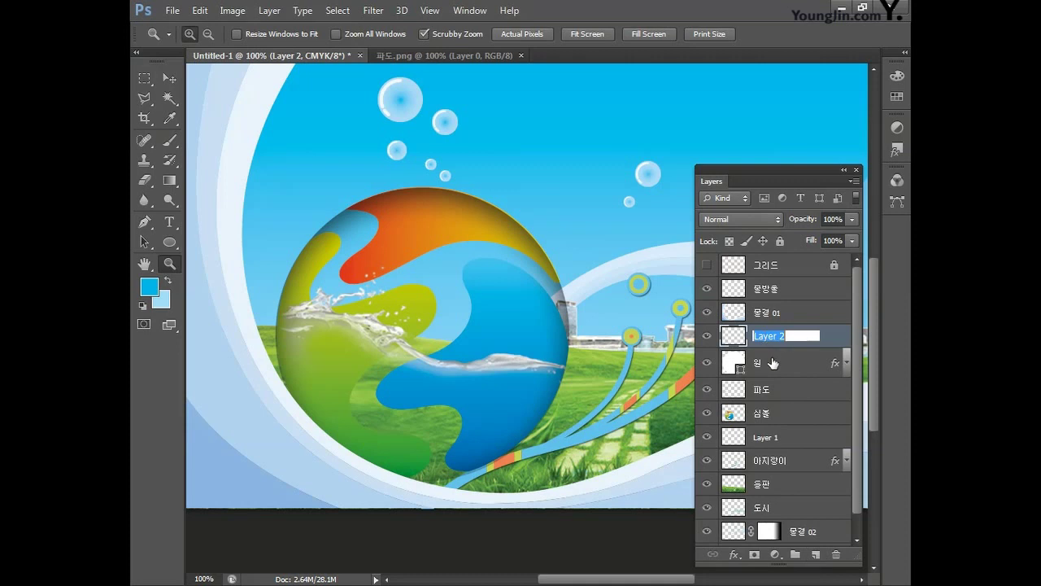
text(빛 반사)
key(Return)
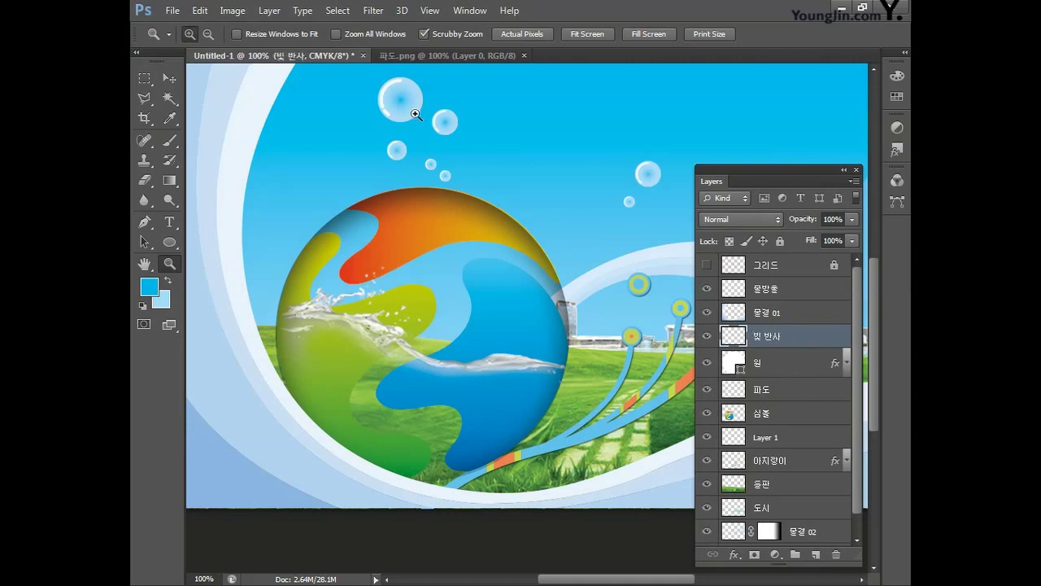
Make a circular selection with the Elliptical Marquee inside the sphere, touching its top edge.
click(144, 79)
right_click(147, 82)
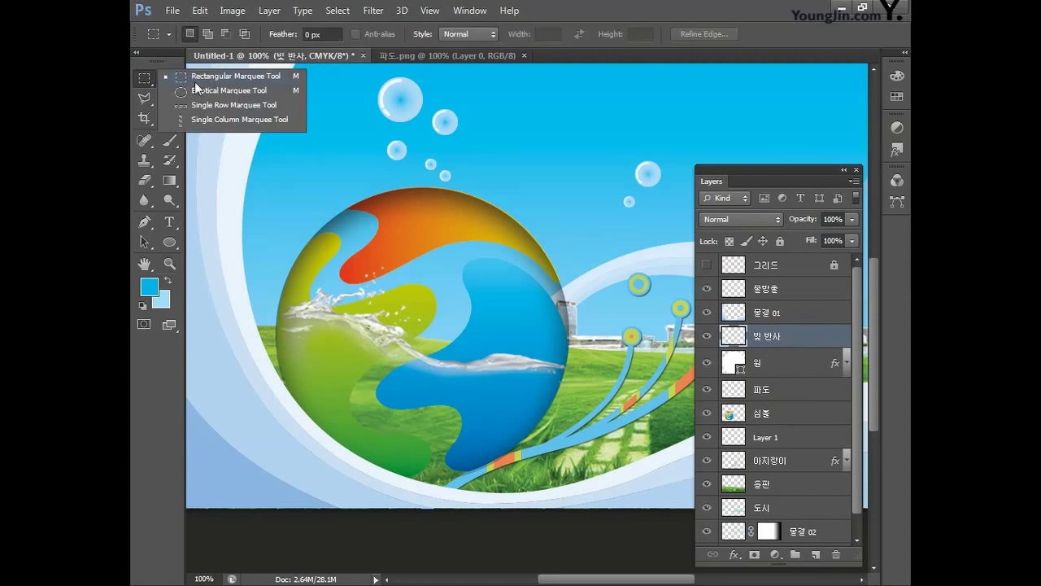
click(196, 91)
drag(353, 217, 534, 416)
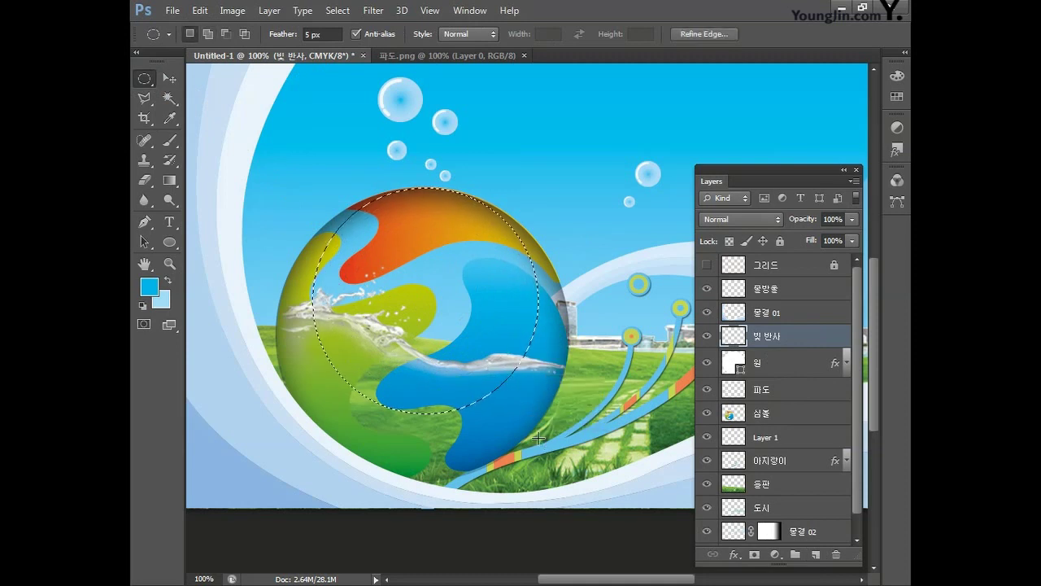
Set the foreground color to white (C 0%) and try filling the feathered circular selection with it, undoing that fill.
click(149, 286)
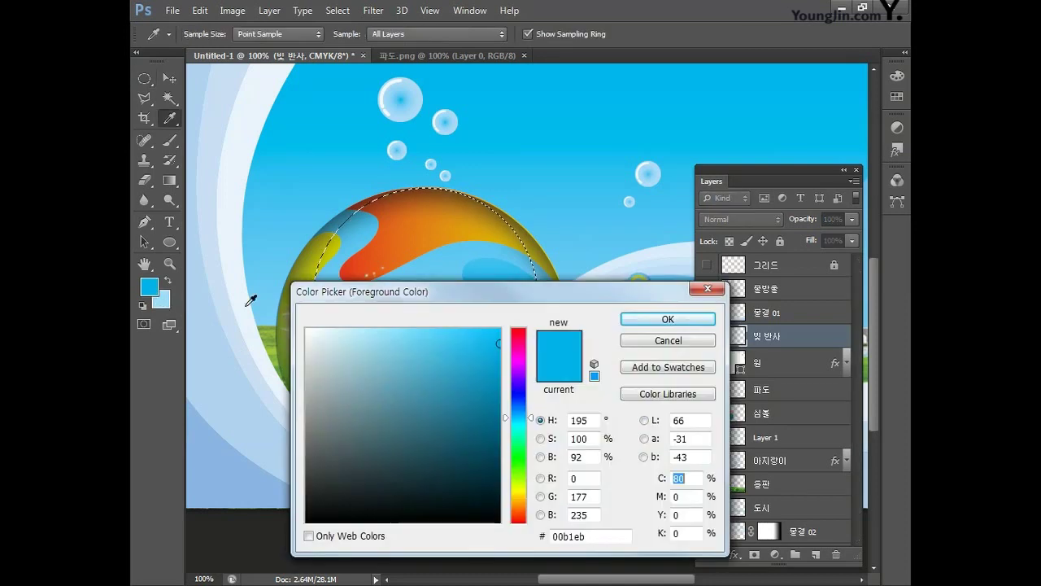
text(0)
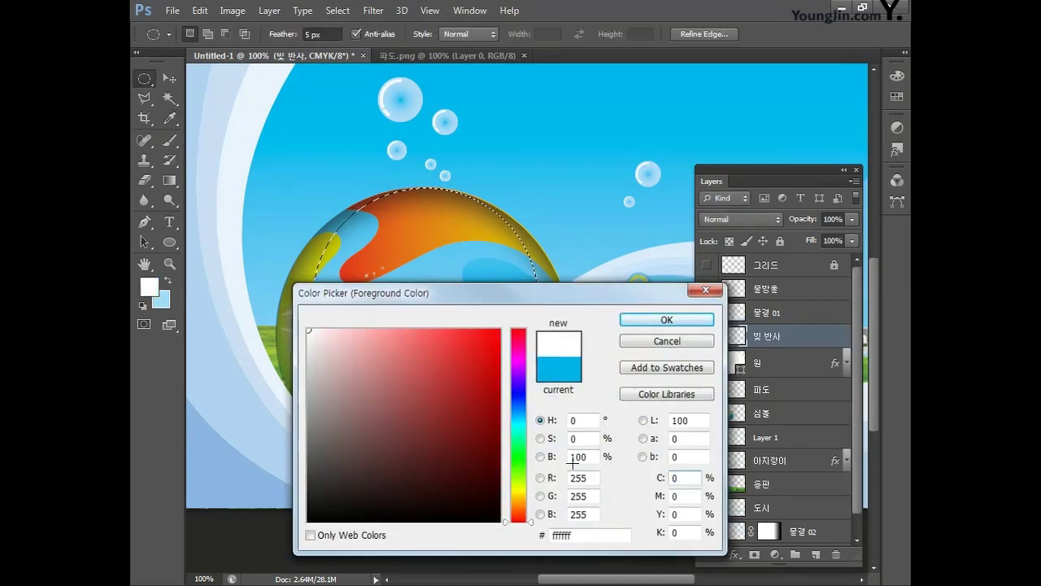
key(Return)
key(alt+BackSpace)
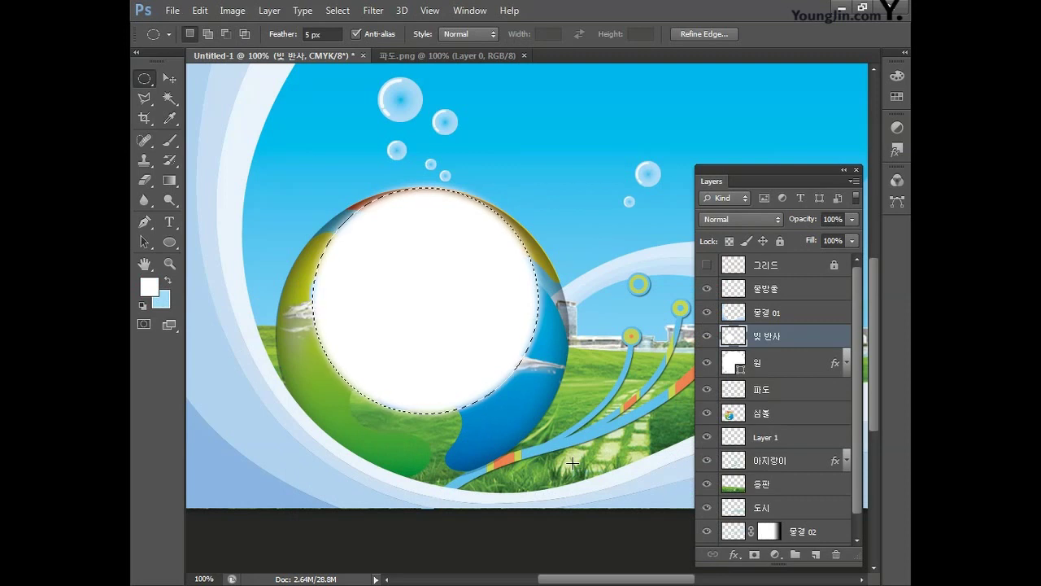
key(ctrl+z)
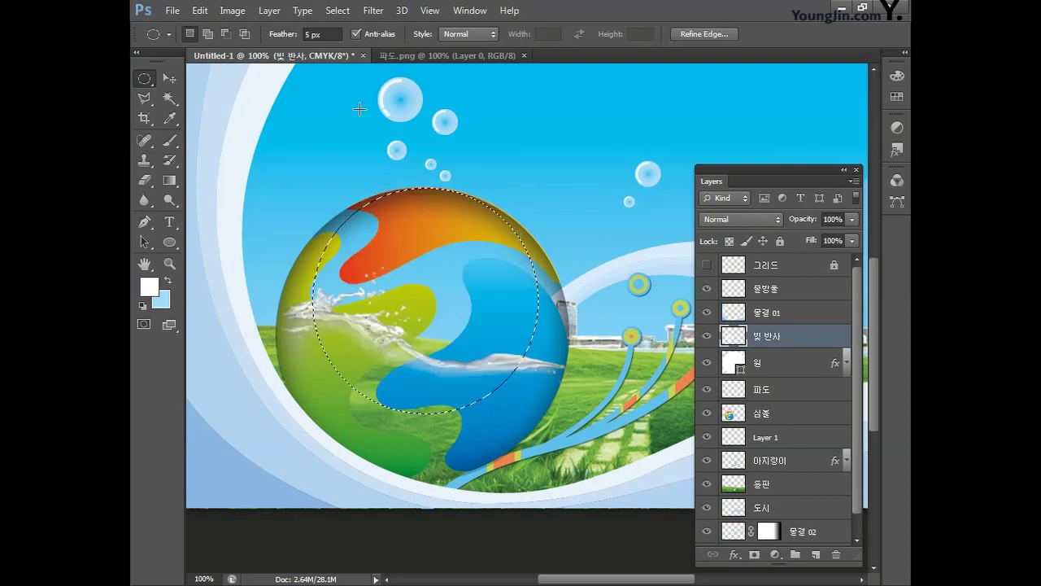
Reselect the circle inside the sphere's upper part with a 0 px feather, fill it with white and deselect.
click(329, 35)
text(0)
click(370, 229)
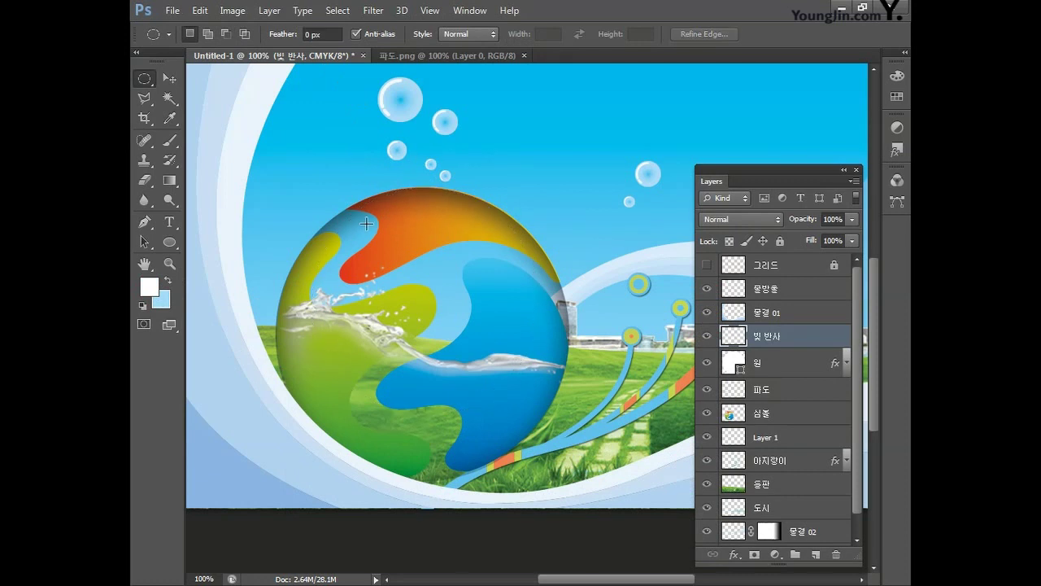
drag(357, 220, 541, 441)
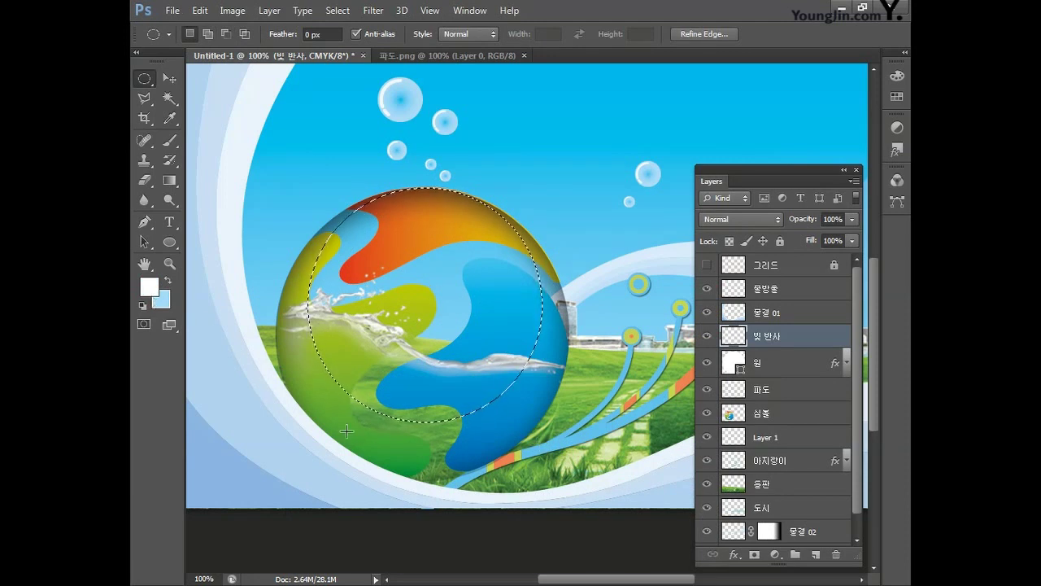
key(alt+BackSpace)
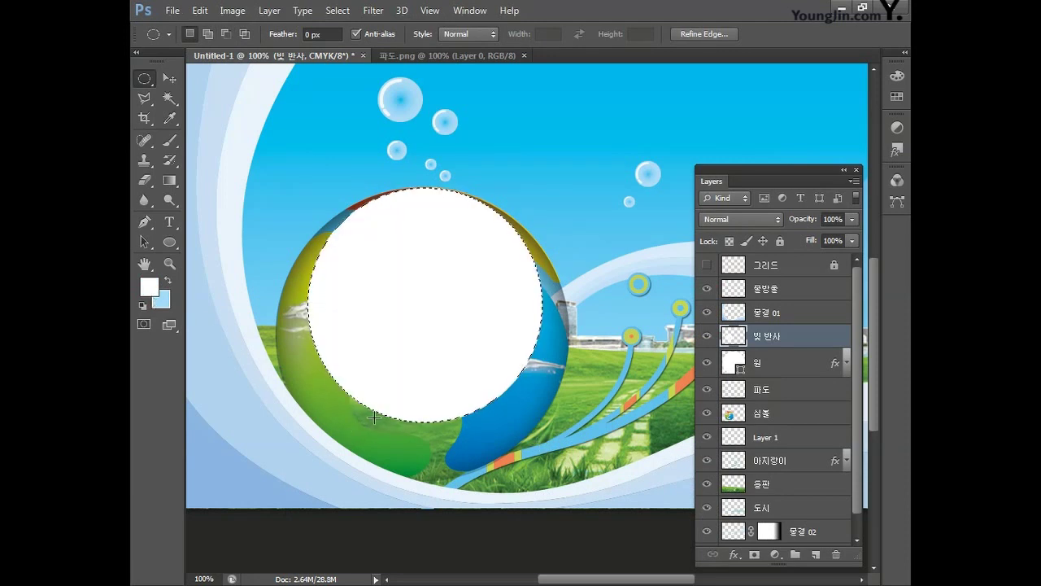
key(ctrl+d)
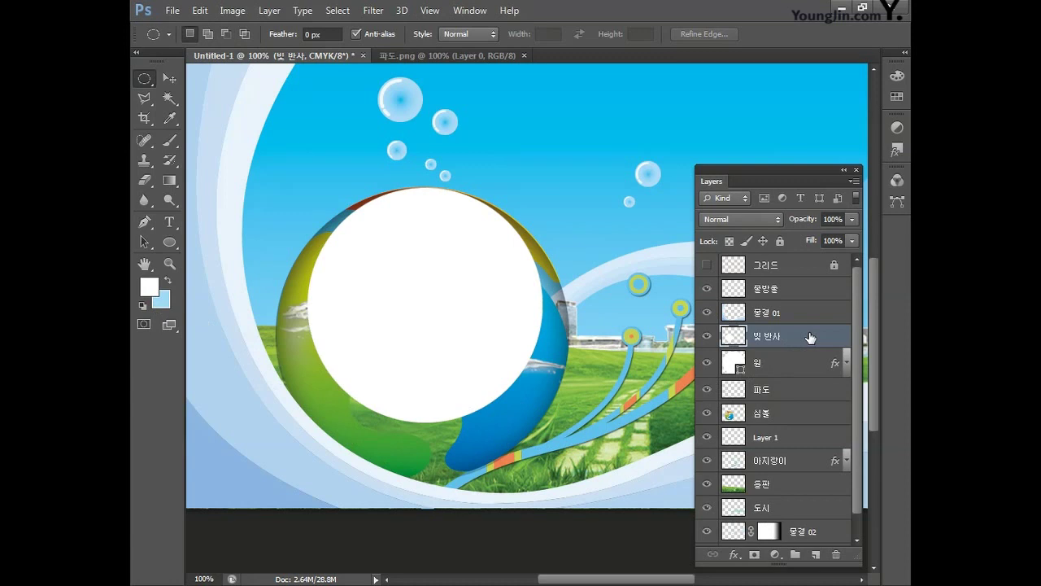
Add a layer mask to 빛 반사 and fade the white circle vertically with a black-to-white linear gradient, keeping only its top.
click(754, 555)
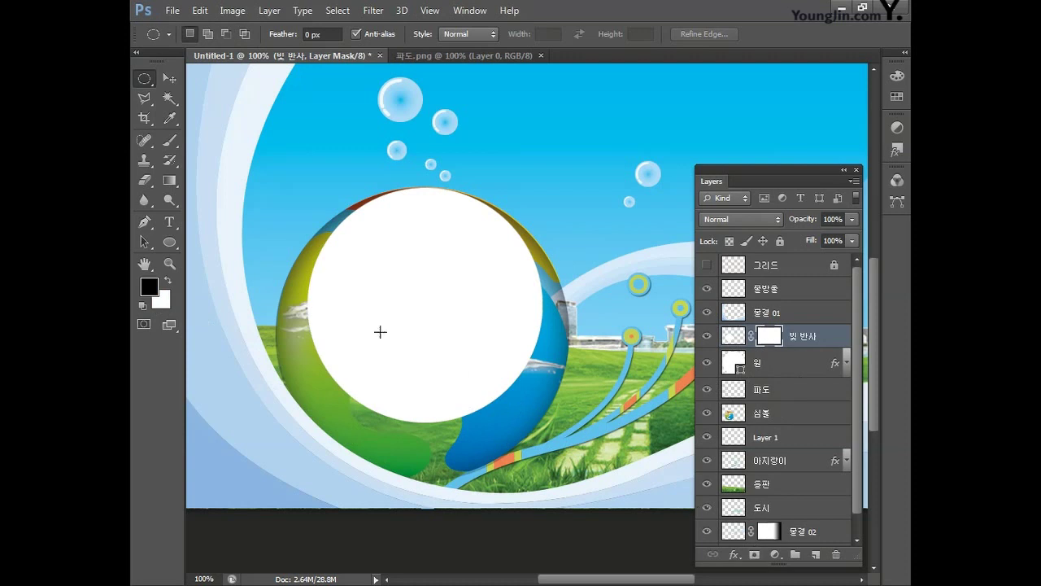
click(169, 180)
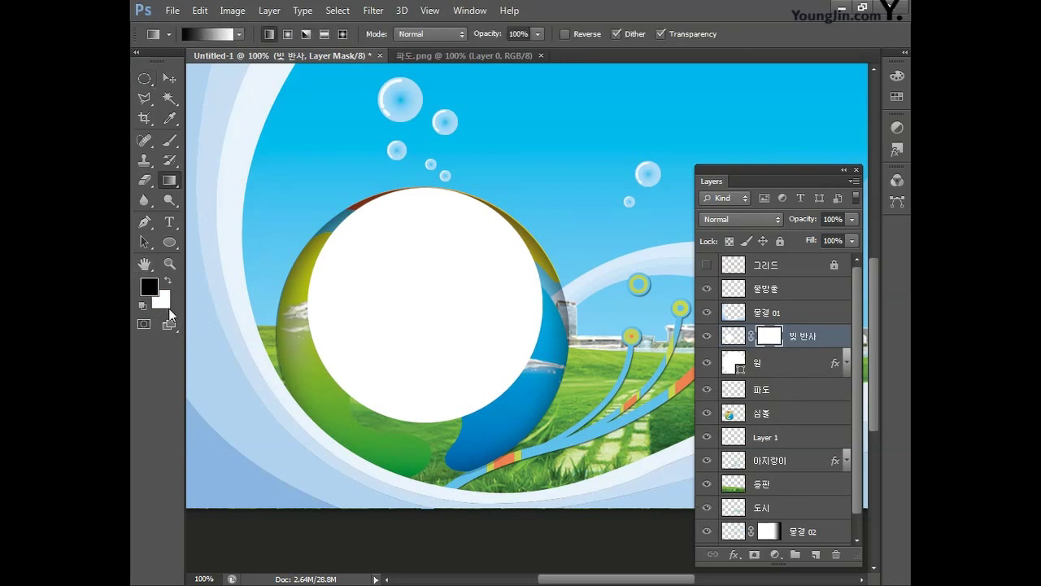
drag(424, 266, 424, 186)
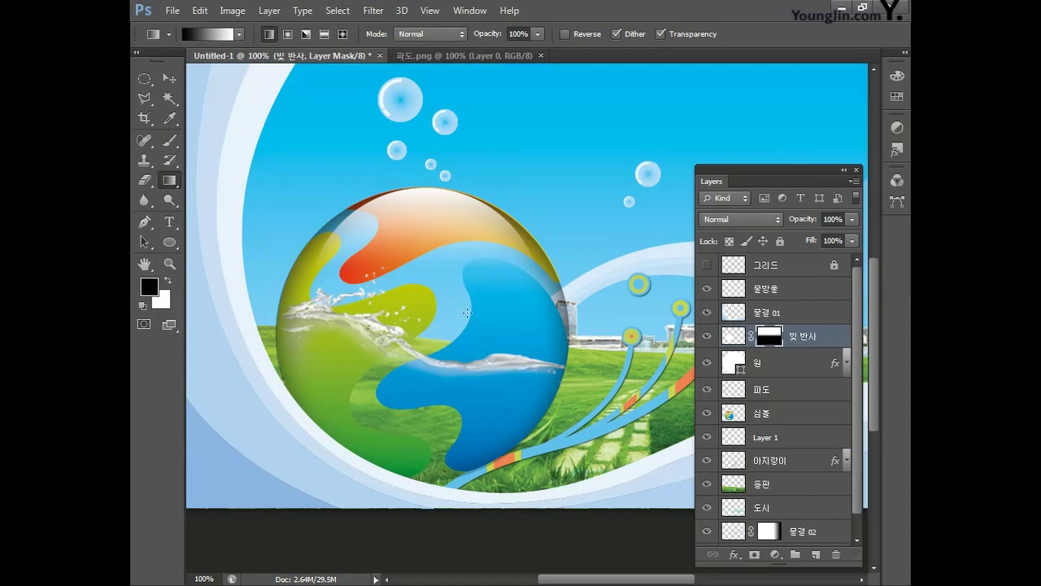
Create a new layer directly above 빛 반사 and name it 빛 반사2.
click(816, 554)
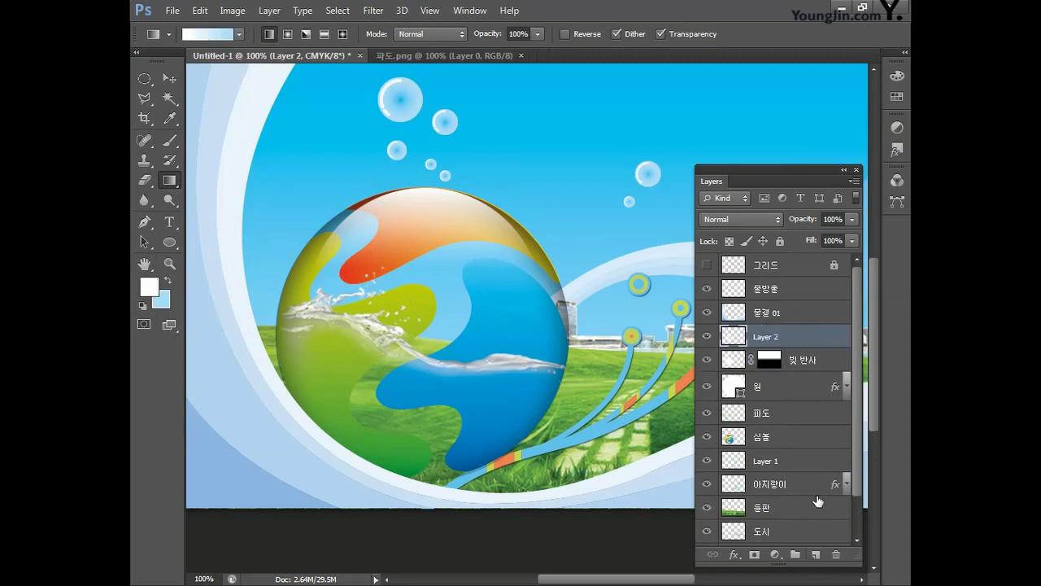
double_click(770, 340)
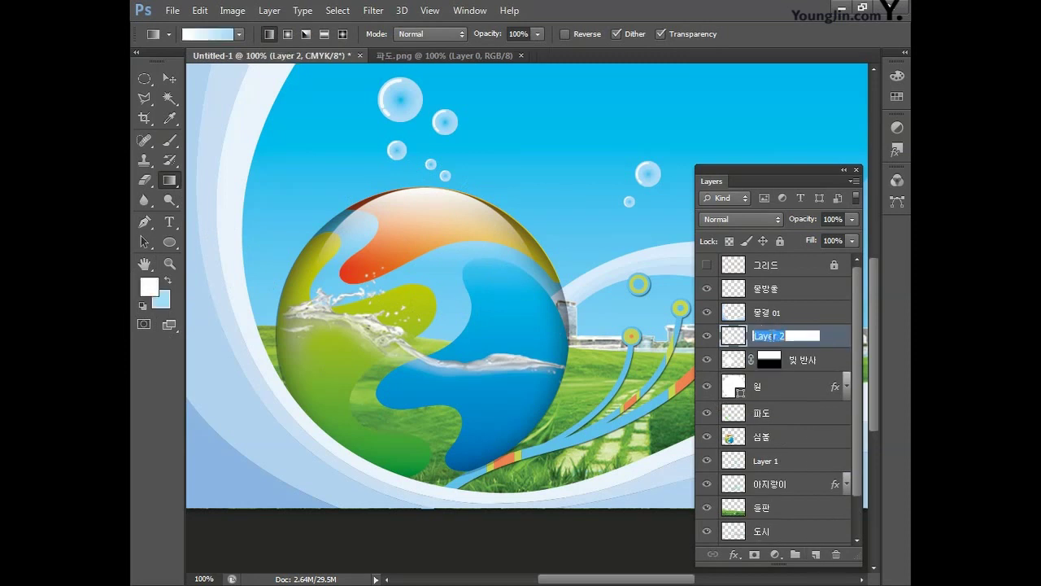
text(빛 반ㅅㅏ2)
key(Return)
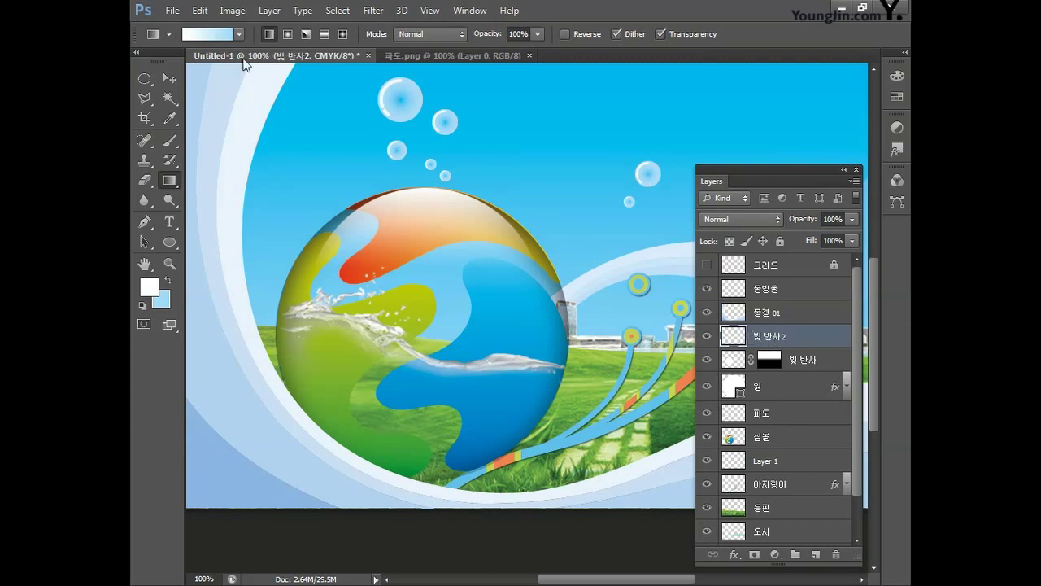
Select a circle touching the sphere's right edge with the Elliptical Marquee at 6 px feather, fill it with white and deselect.
click(146, 78)
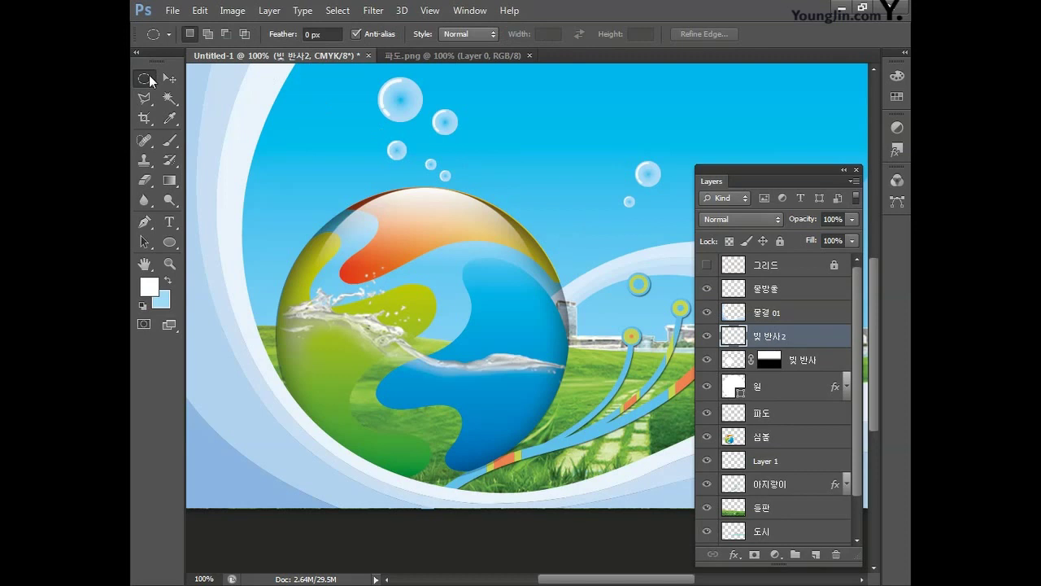
click(307, 35)
key(Return)
drag(387, 245, 564, 485)
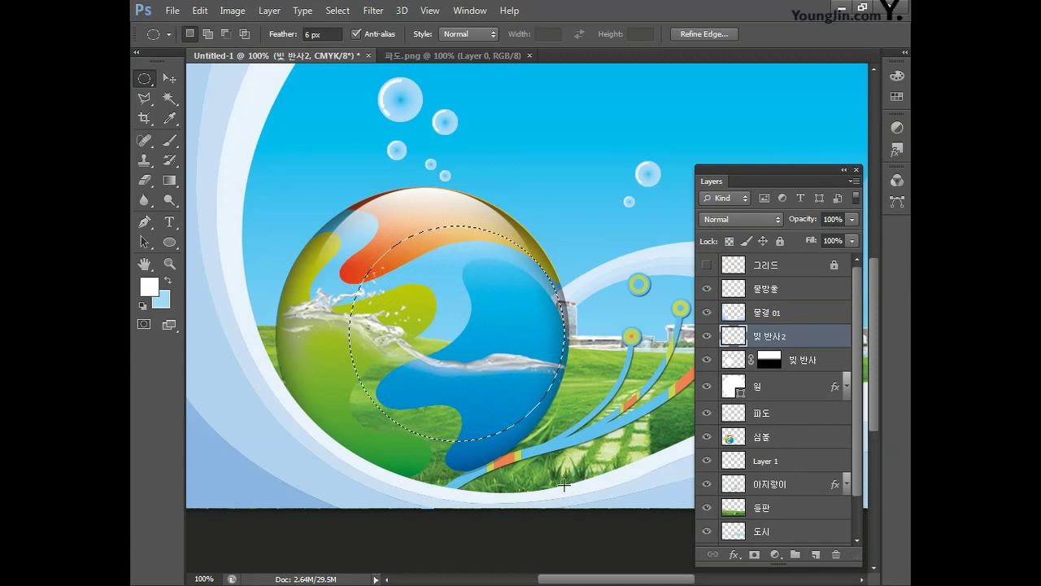
key(alt+Delete)
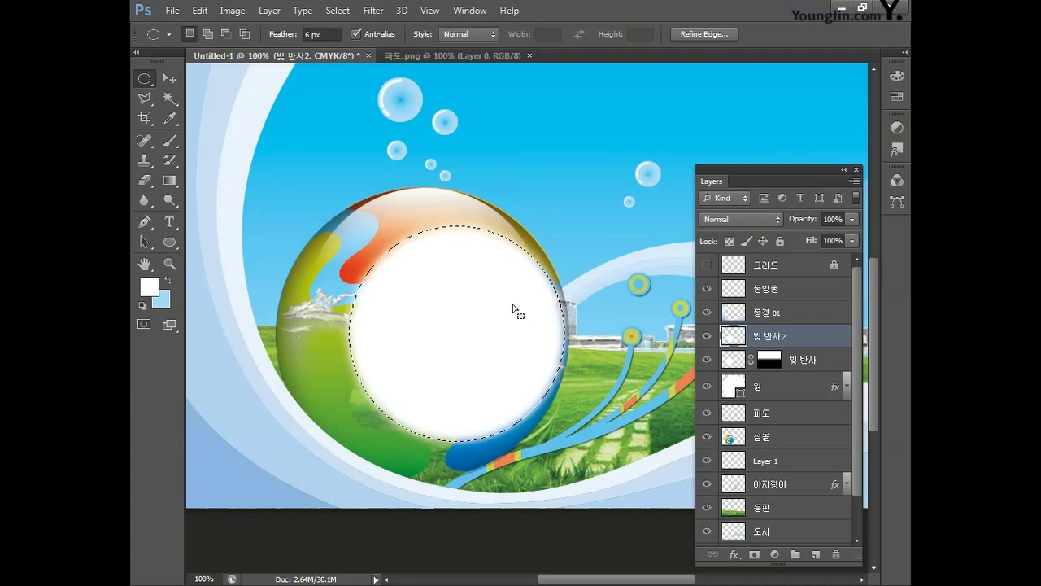
key(ctrl+d)
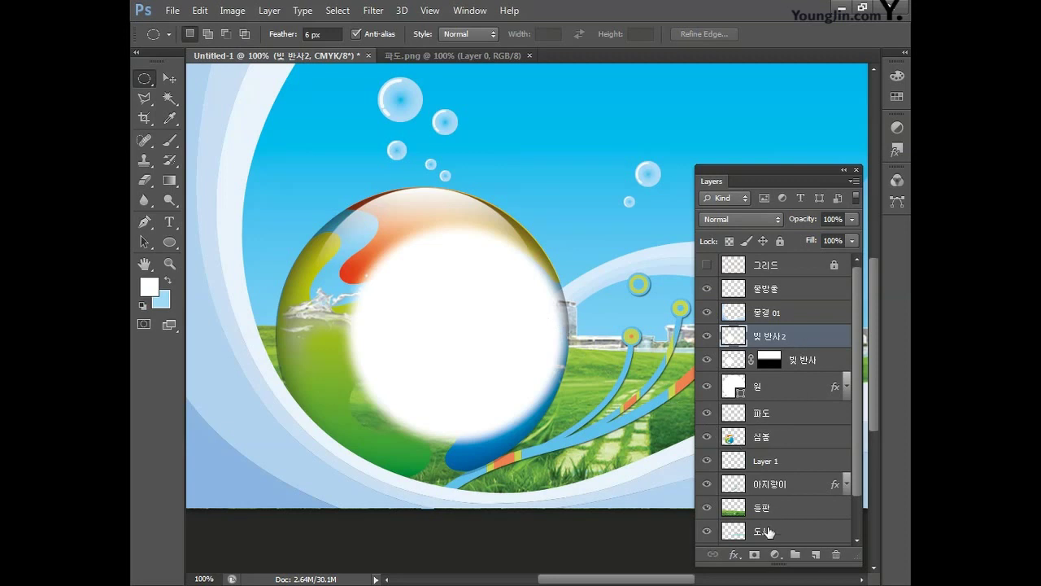
Mask 빛 반사2 with a horizontal black-to-white linear gradient keeping only the white circle's right side, and set the layer opacity to 50%.
click(755, 554)
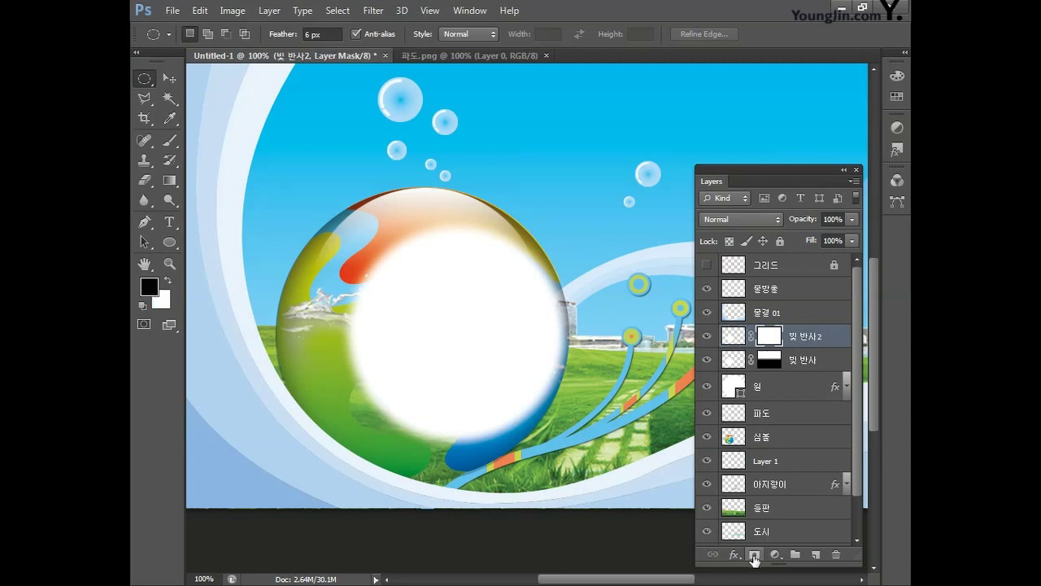
click(168, 180)
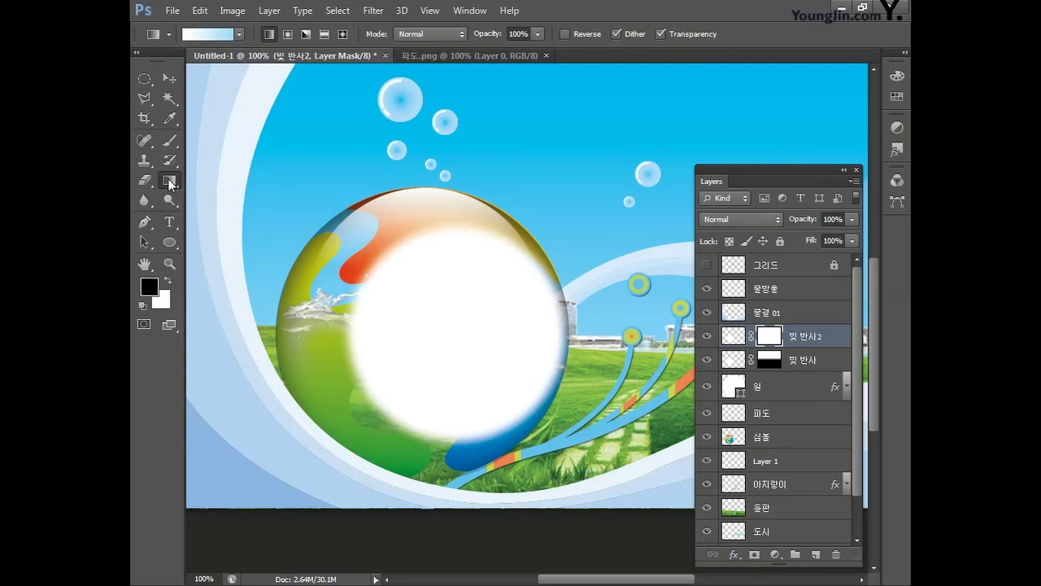
drag(448, 335, 576, 338)
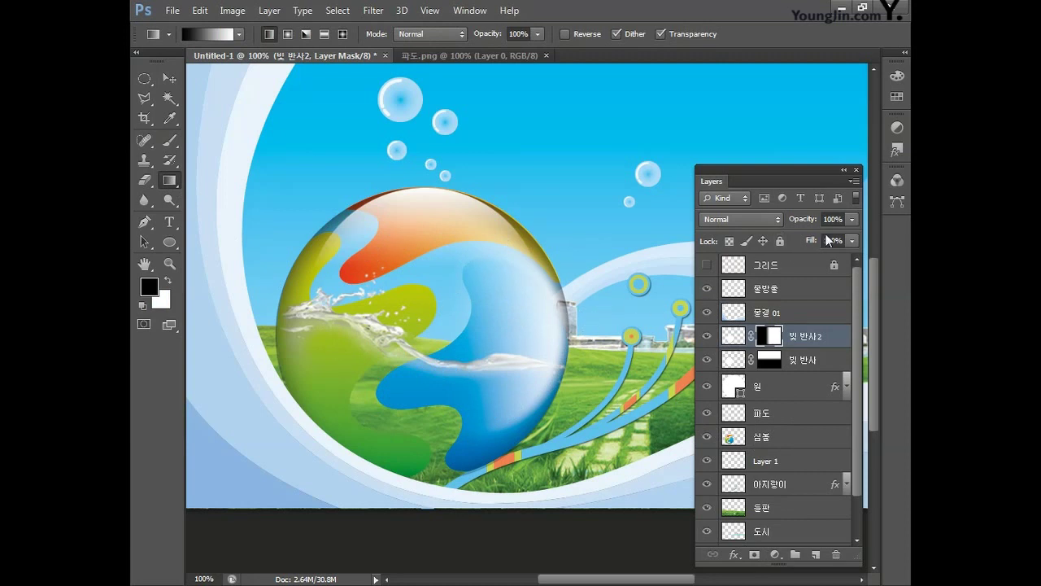
click(791, 220)
text(50)
key(Return)
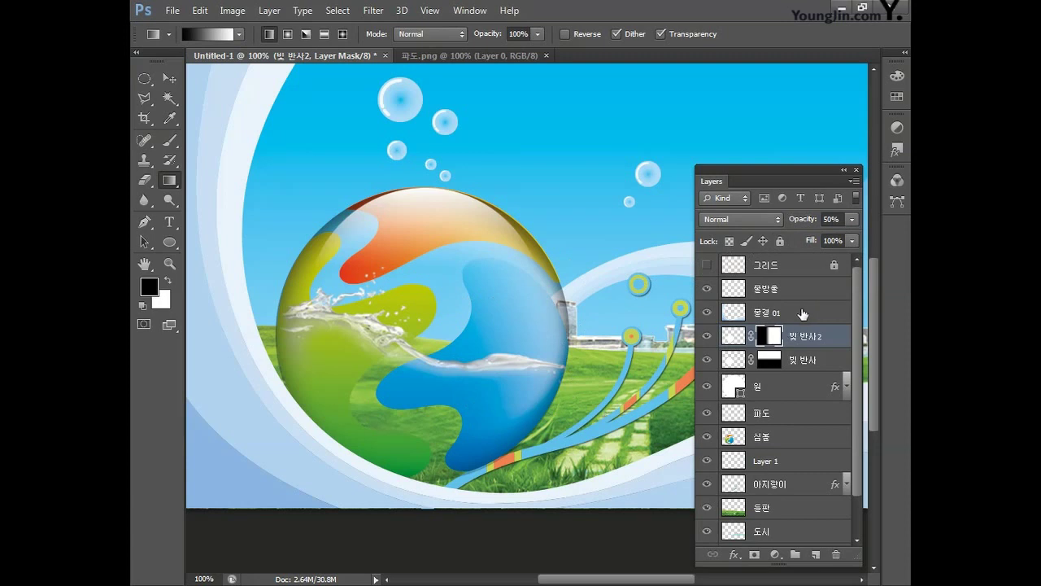
Create a layer group above 빛 반사2 and move the layers 빛 반사2, 빛 반사, 원, 파도 and 심볼 into it.
shift+click(808, 362)
shift+click(799, 392)
shift+click(800, 415)
shift+click(800, 439)
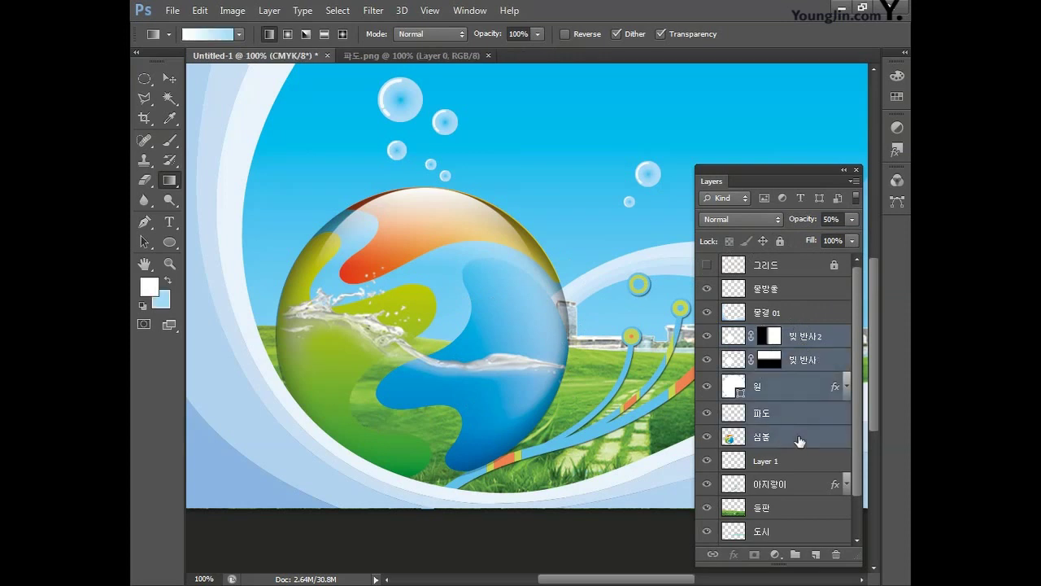
click(796, 557)
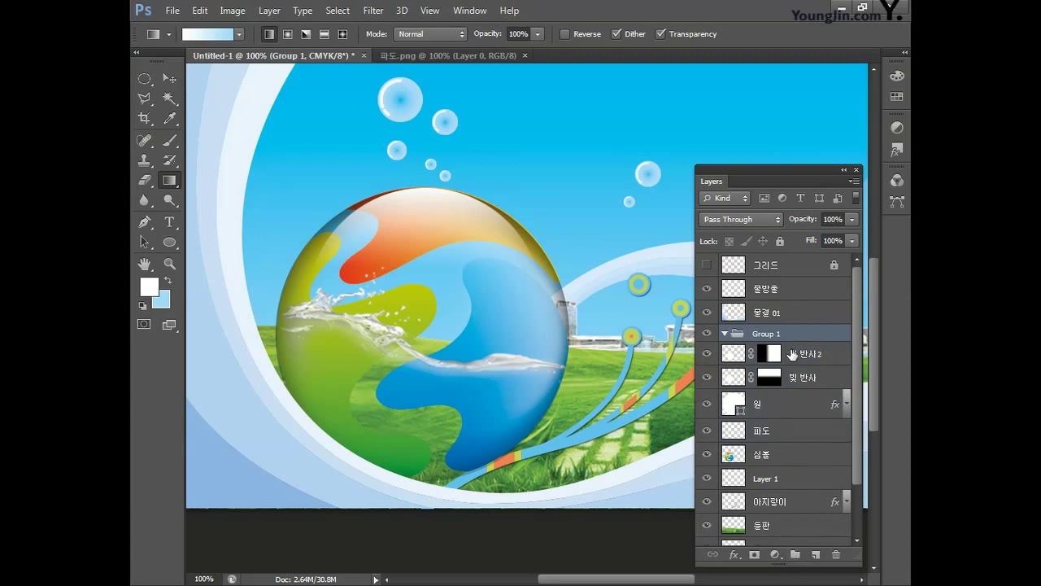
click(792, 354)
shift+click(793, 456)
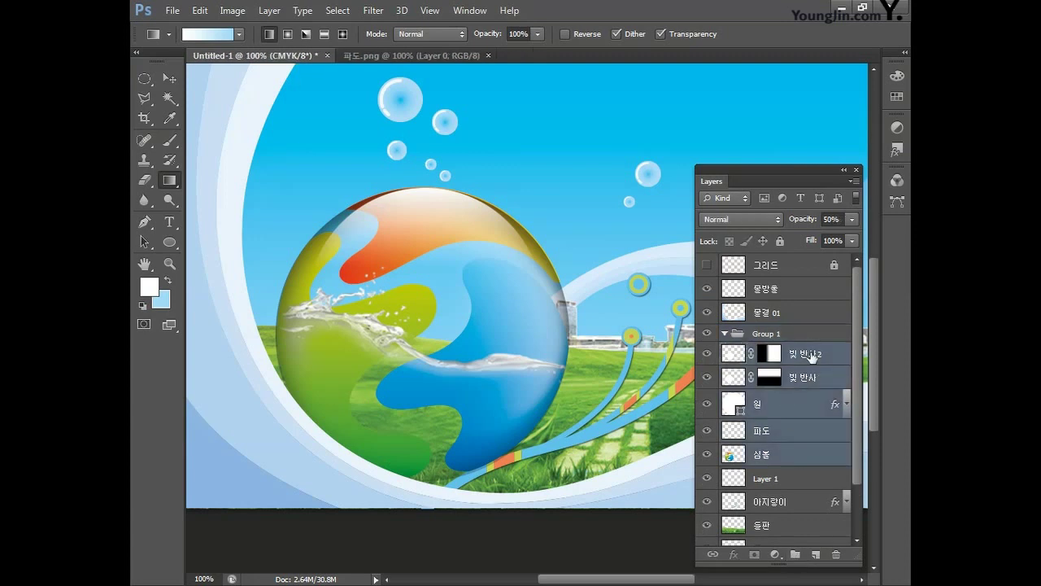
drag(811, 357, 741, 342)
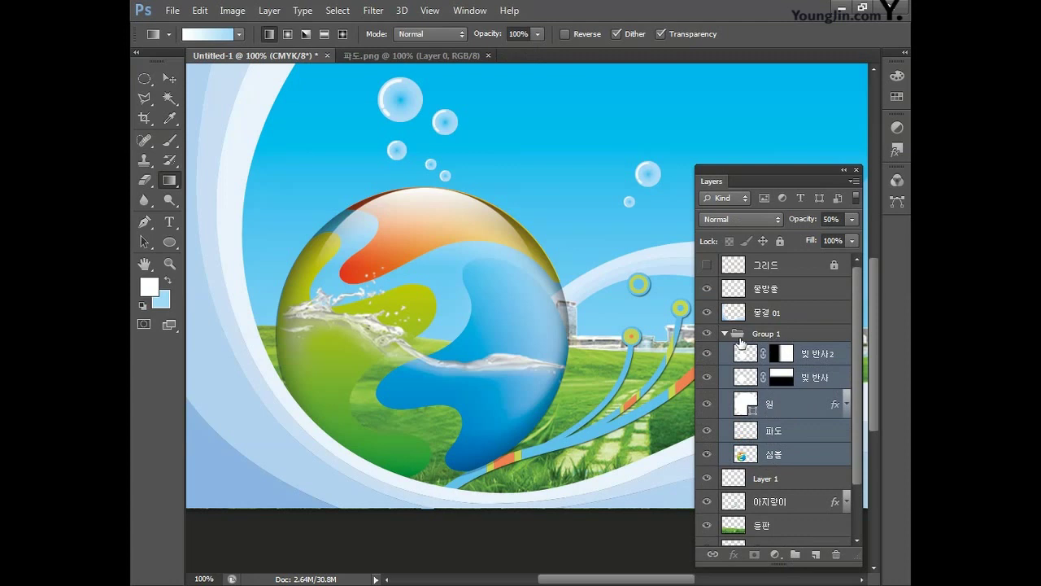
Collapse the new layer group and rename it 심볼 합성.
click(725, 334)
double_click(765, 333)
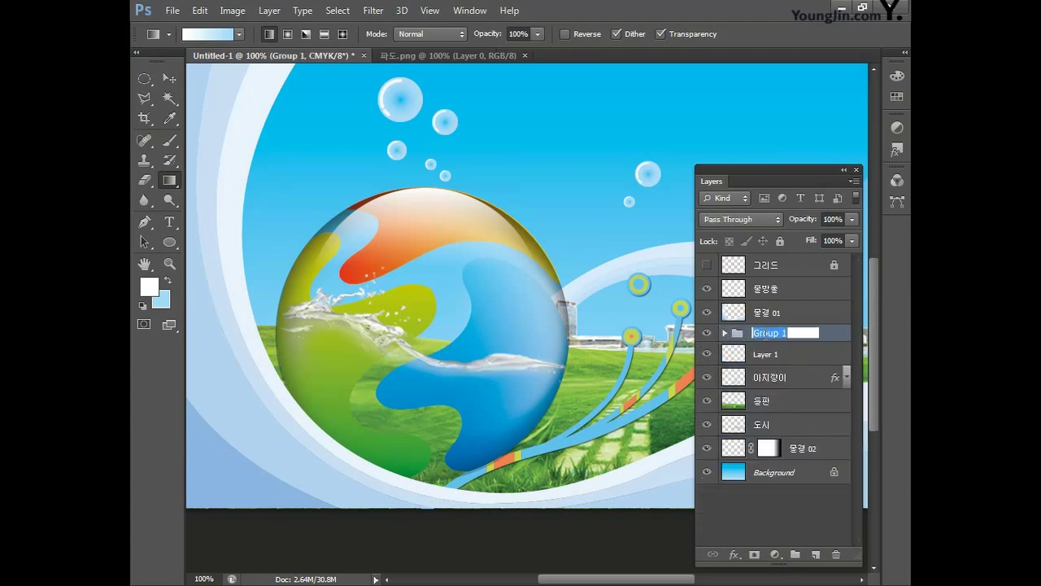
text(심볼 합성)
key(Return)
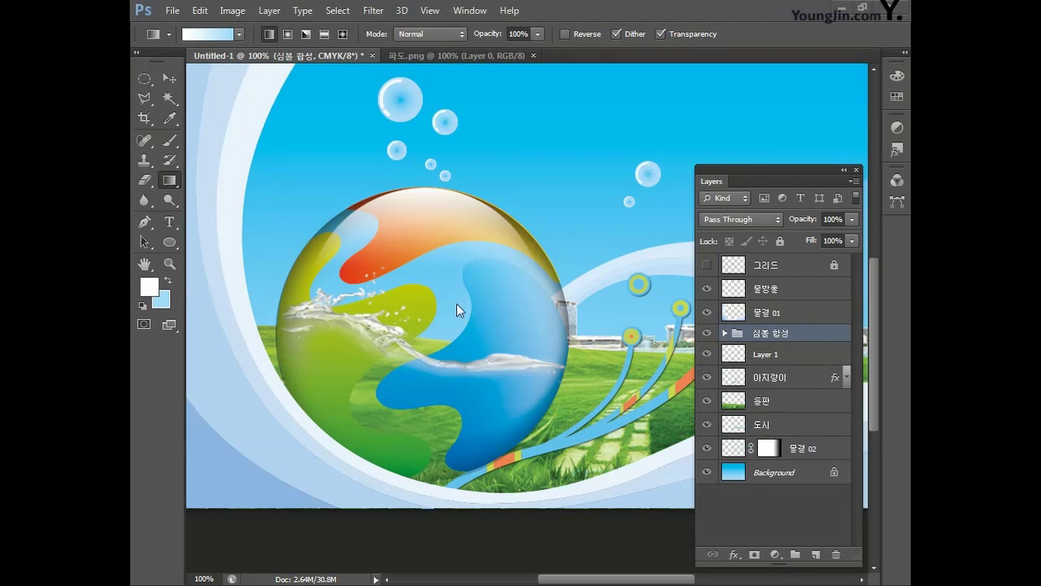
Open the 캐릭터 image from the 제공 파일 folder.
click(173, 10)
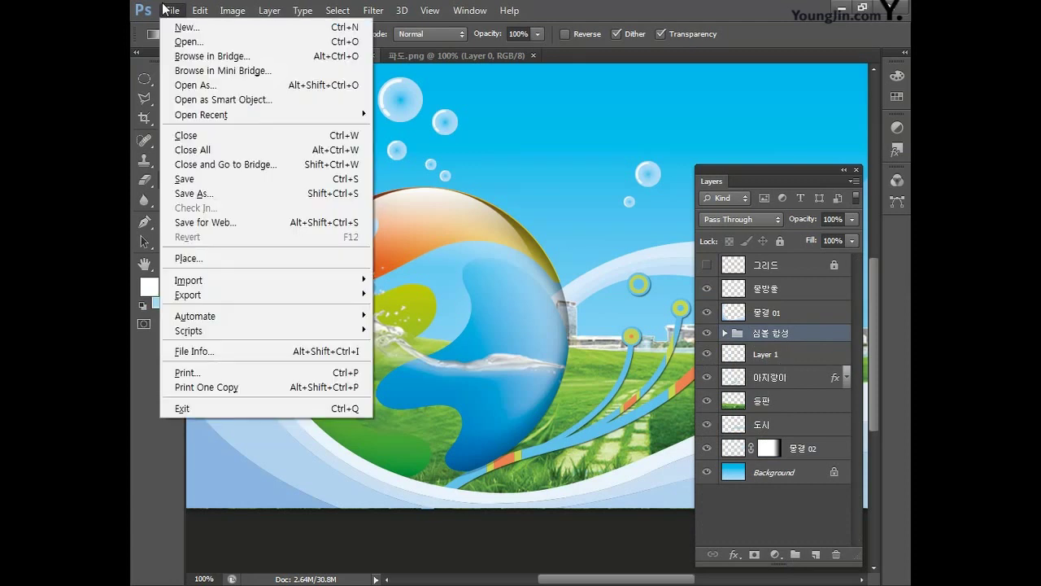
click(187, 38)
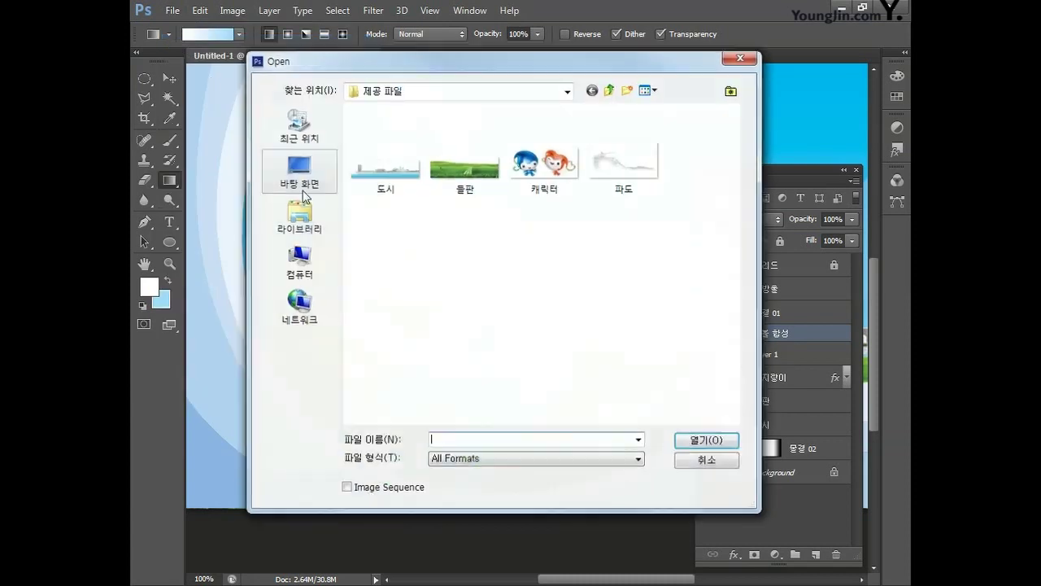
click(534, 184)
click(701, 443)
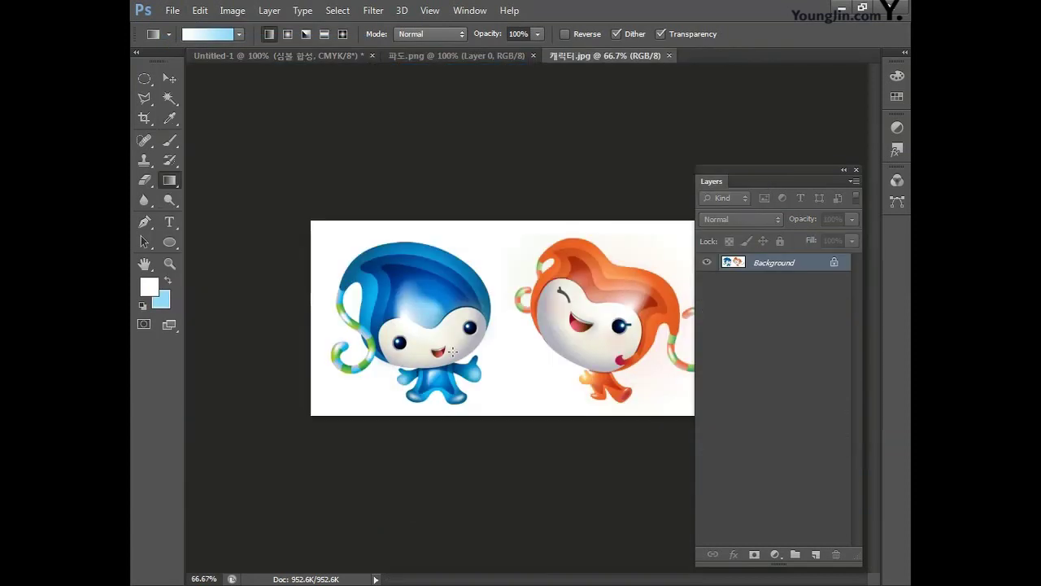
Erase the white background and the enclosed white area beside the blue character's hair with the Magic Eraser at tolerance 50.
click(146, 187)
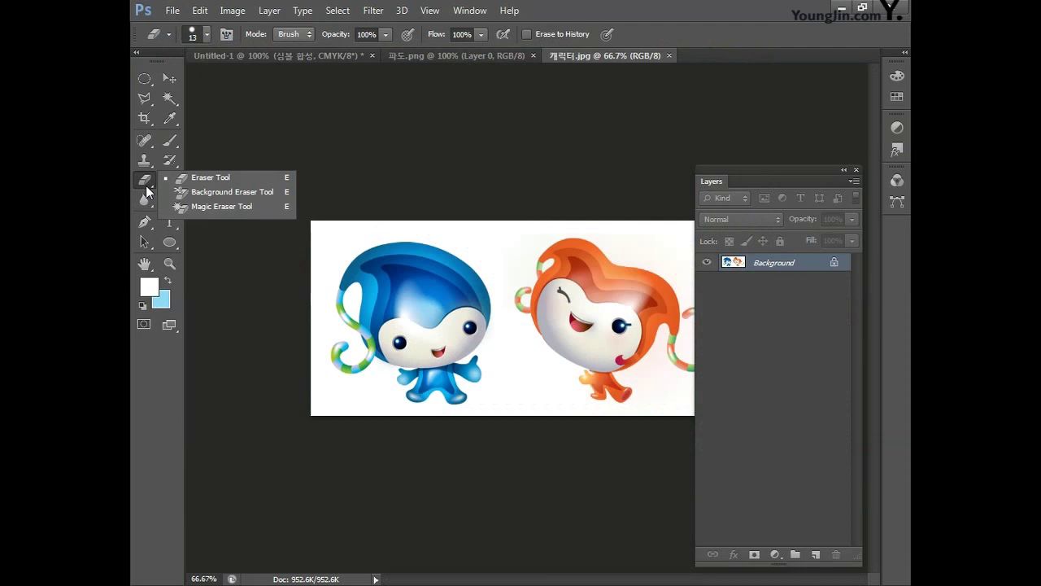
click(218, 207)
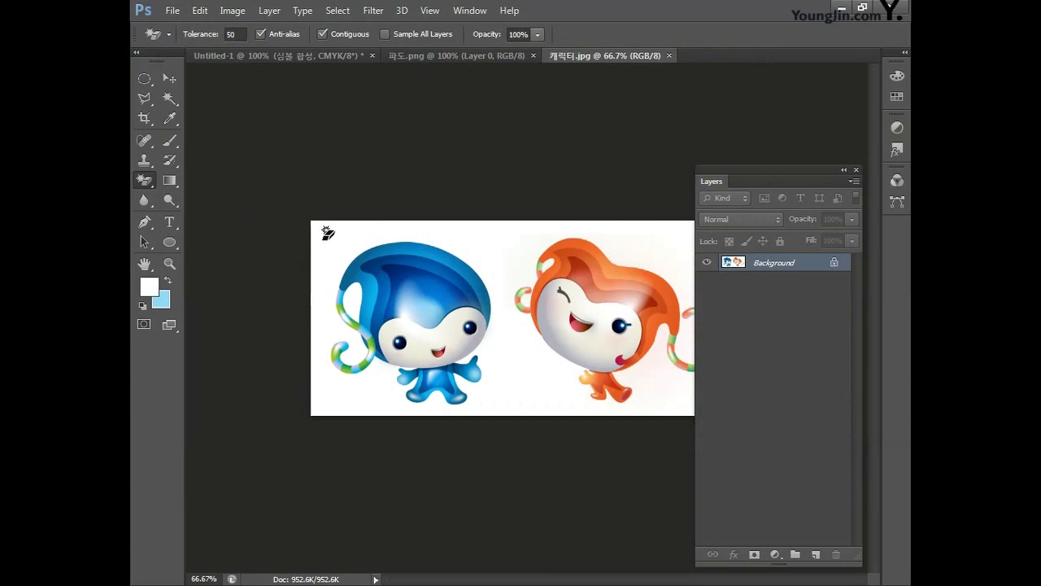
click(332, 238)
click(352, 295)
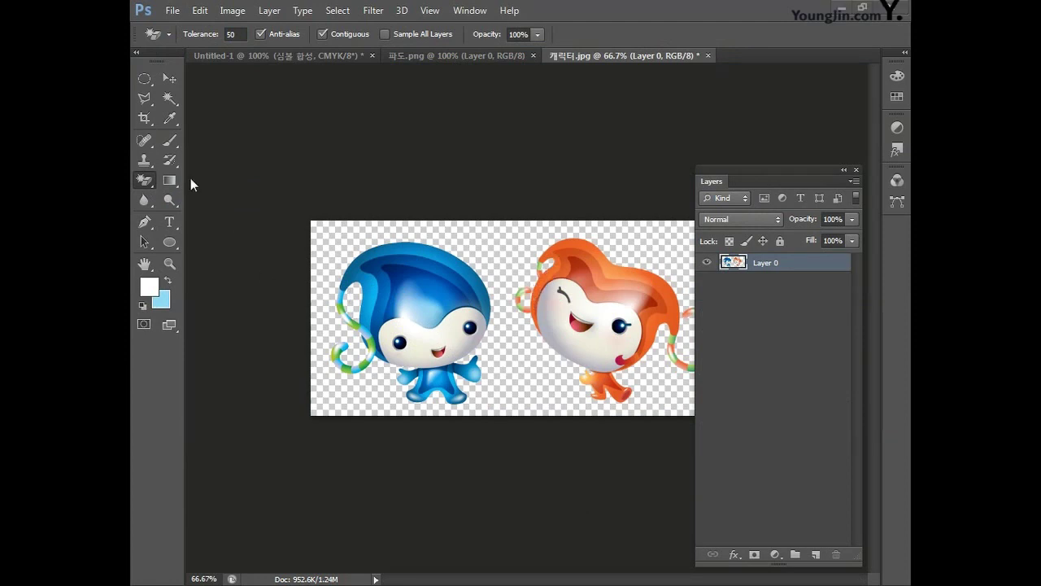
Copy the blue character with a rectangular selection and paste it into the Untitled-1 poster document.
drag(149, 84, 202, 77)
drag(284, 196, 505, 510)
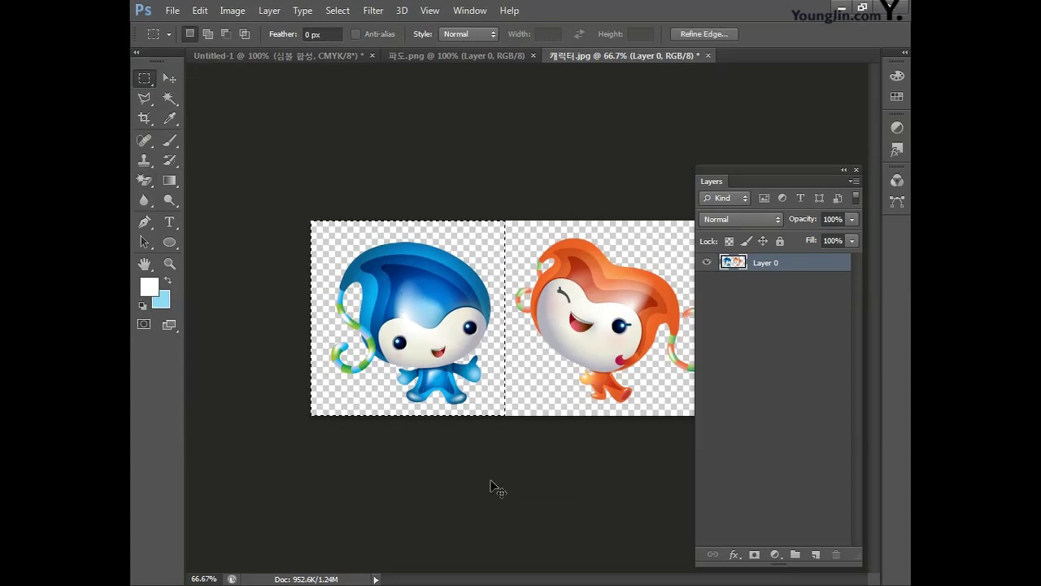
click(317, 56)
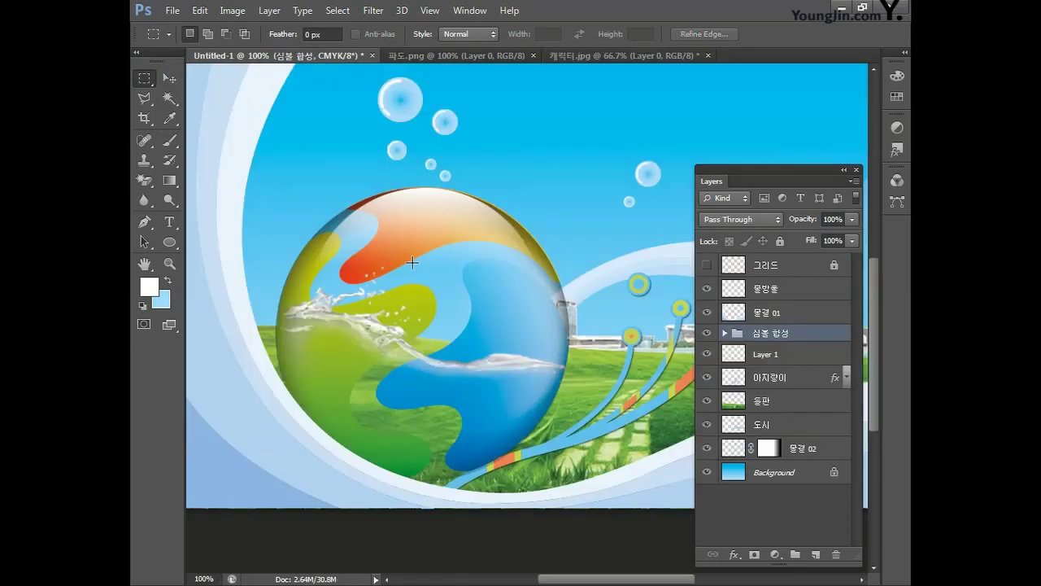
key(ctrl+v)
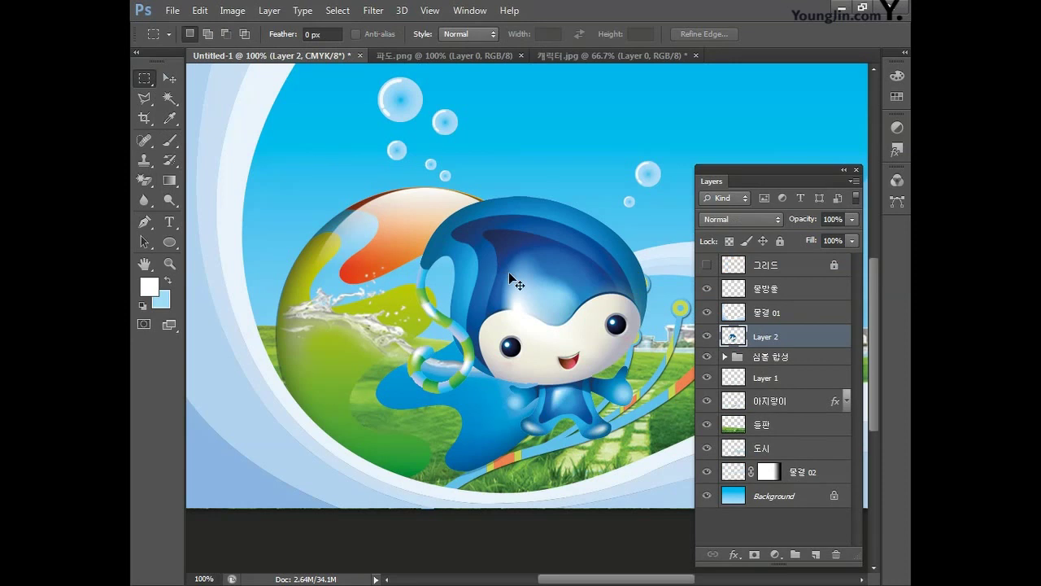
Scale the blue character to about 26% and place it standing on the sphere's top edge, just right of its center.
key(ctrl+t)
drag(647, 437, 490, 174)
drag(440, 138, 449, 148)
drag(484, 180, 480, 180)
key(Return)
key(m)
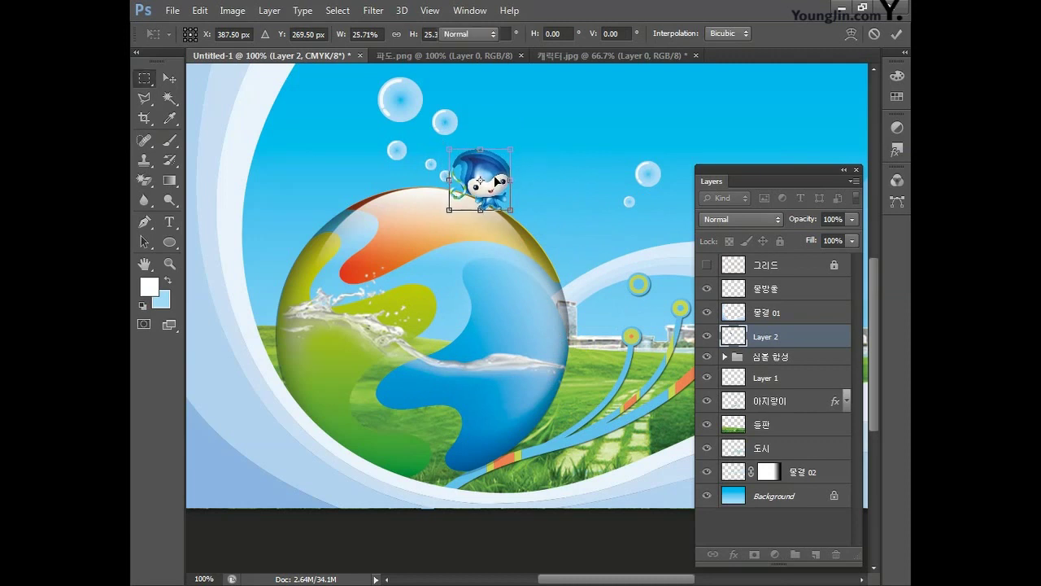
key(v)
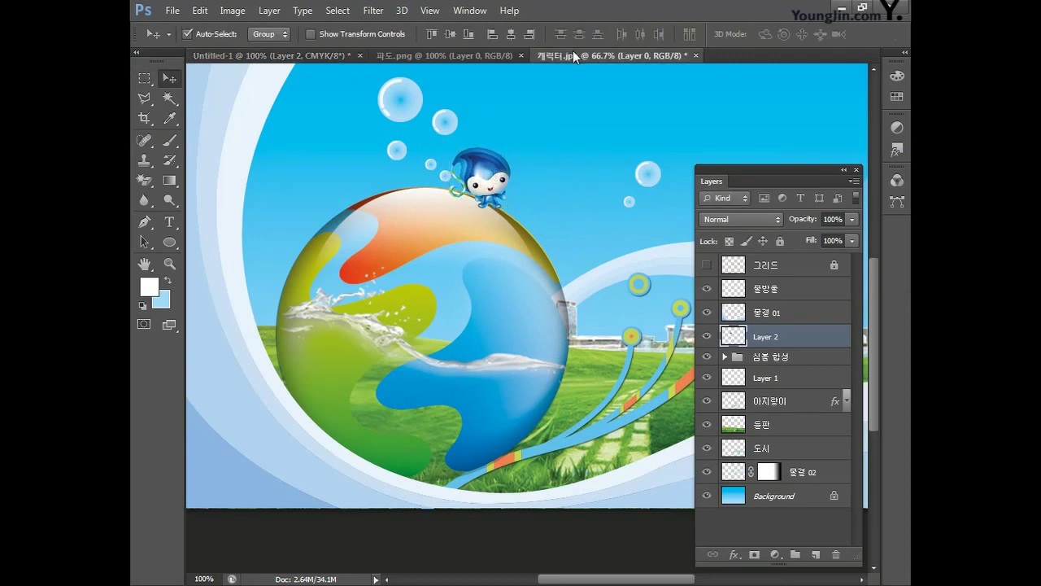
Copy the orange character from 캐릭터.jpg with a rectangular selection and paste it into the Untitled-1 poster document.
click(573, 54)
click(144, 78)
drag(510, 203, 813, 528)
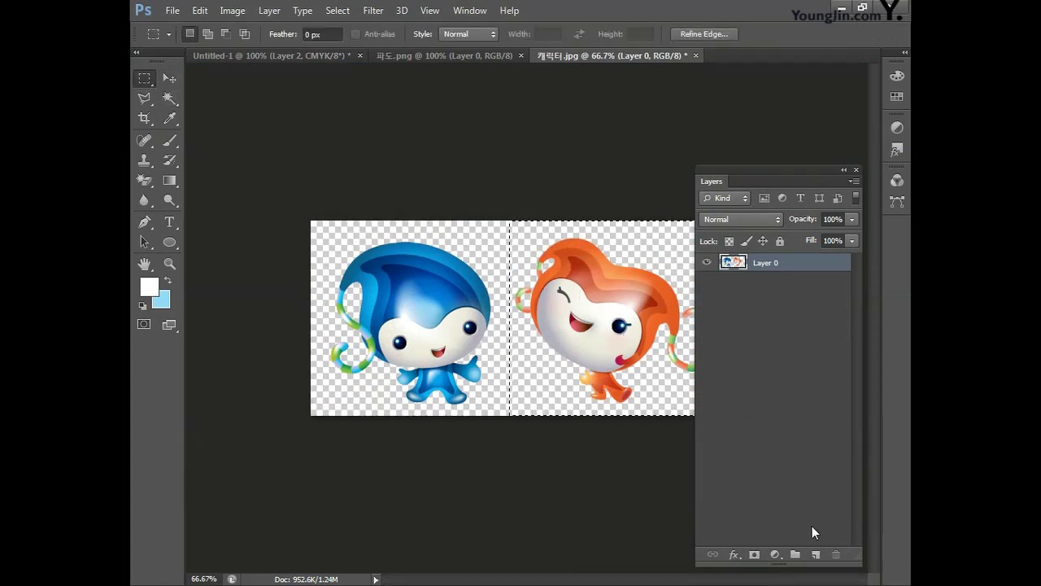
click(280, 56)
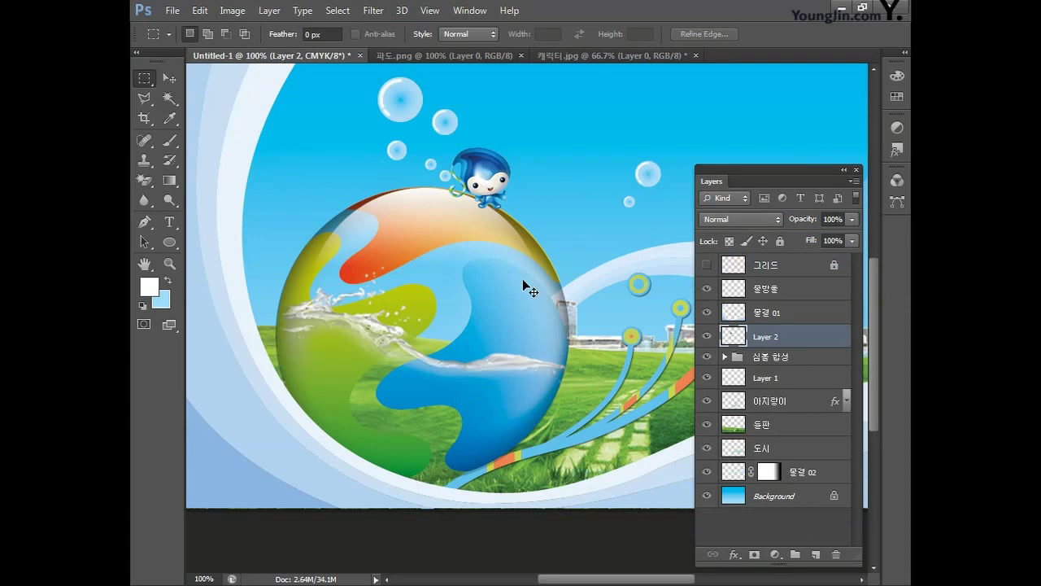
key(ctrl+v)
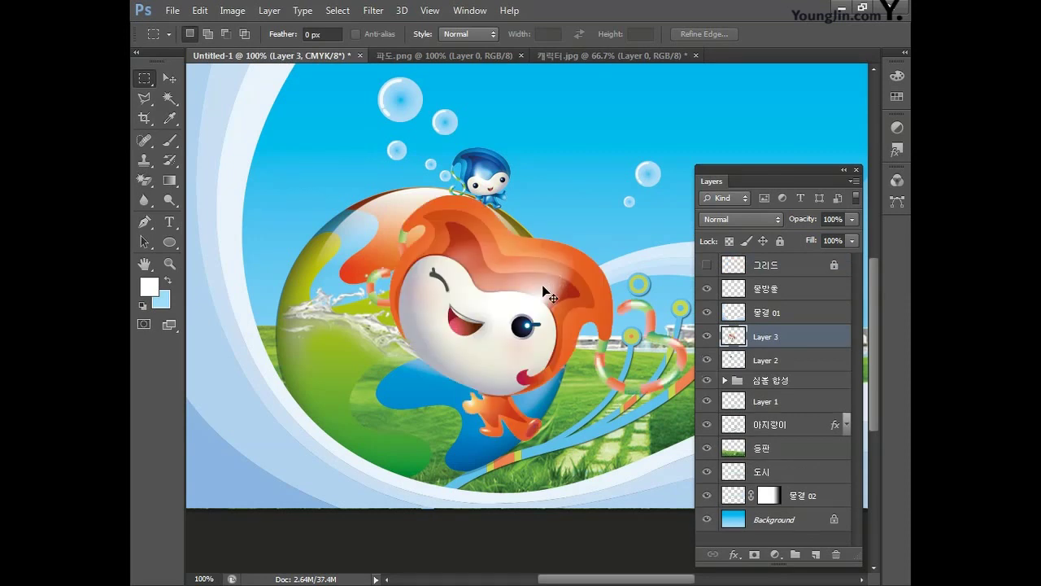
Scale the orange character down to roughly the blue one's size and place it beside it on the sphere's upper right edge.
key(ctrl+t)
drag(685, 440, 499, 296)
drag(446, 234, 547, 236)
drag(574, 189, 550, 218)
key(ctrl+z)
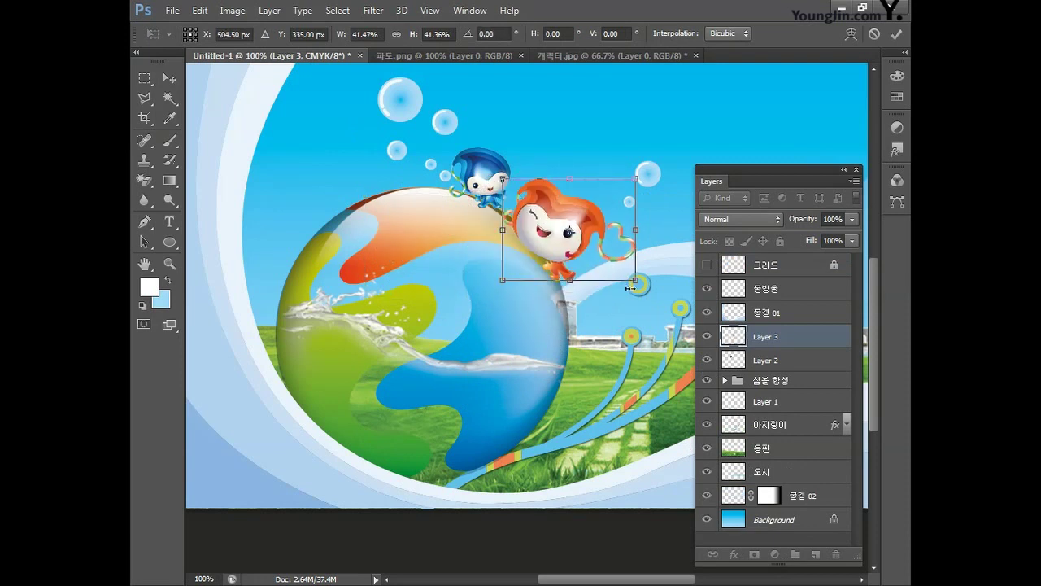
drag(635, 281, 544, 216)
key(Return)
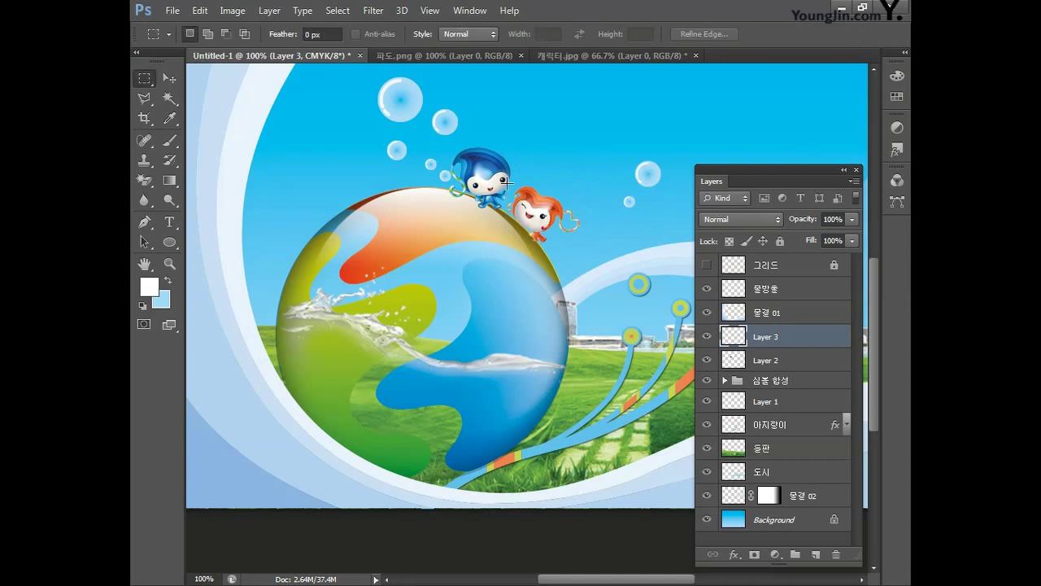
Rename the blue character's layer as 캐릭터 01.
click(765, 363)
double_click(763, 360)
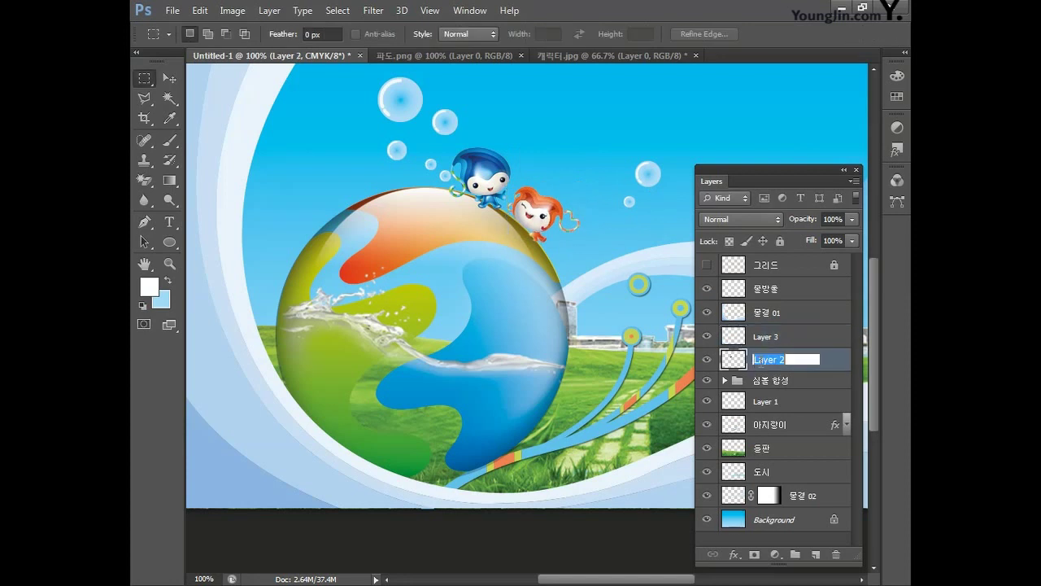
text(캐릭터 01)
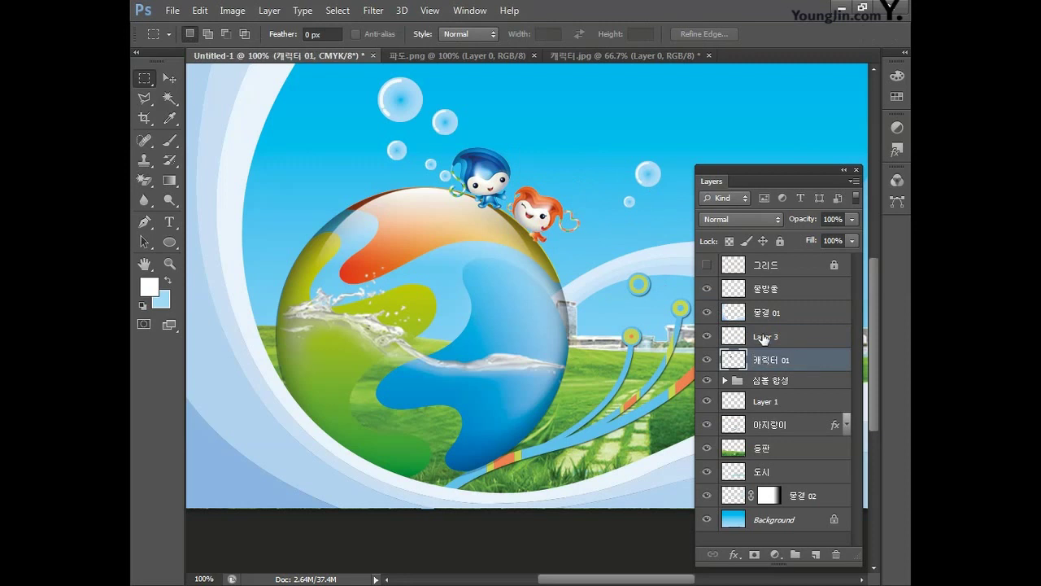
Rename the orange character's layer as 캐릭터 02.
double_click(766, 343)
text(캐릭)
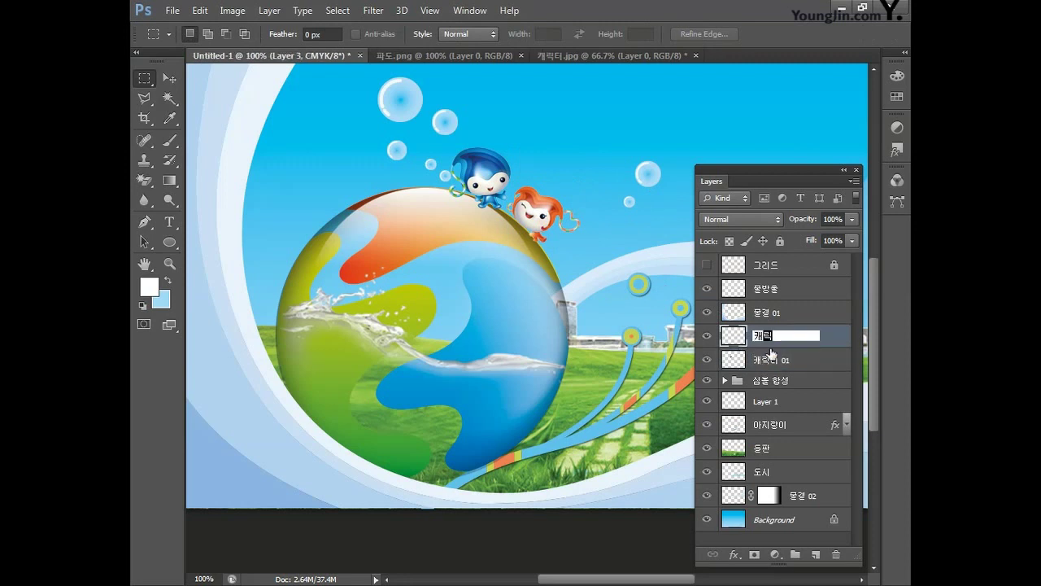
text(터 02)
key(Return)
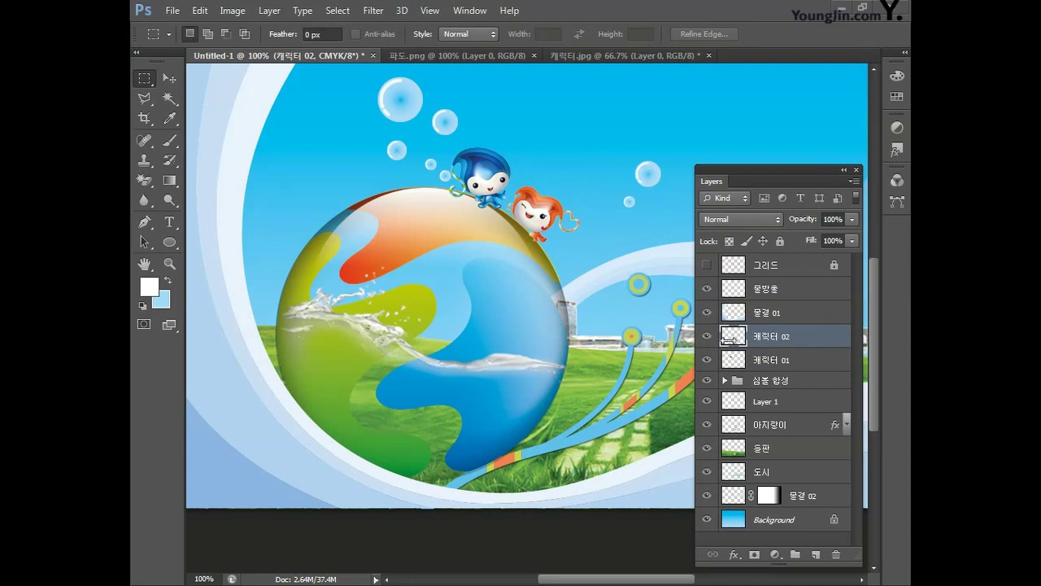
Add a layer mask to 캐릭터 01 and brush black over the blue character's feet to hide the parts overlapping the sphere.
click(770, 366)
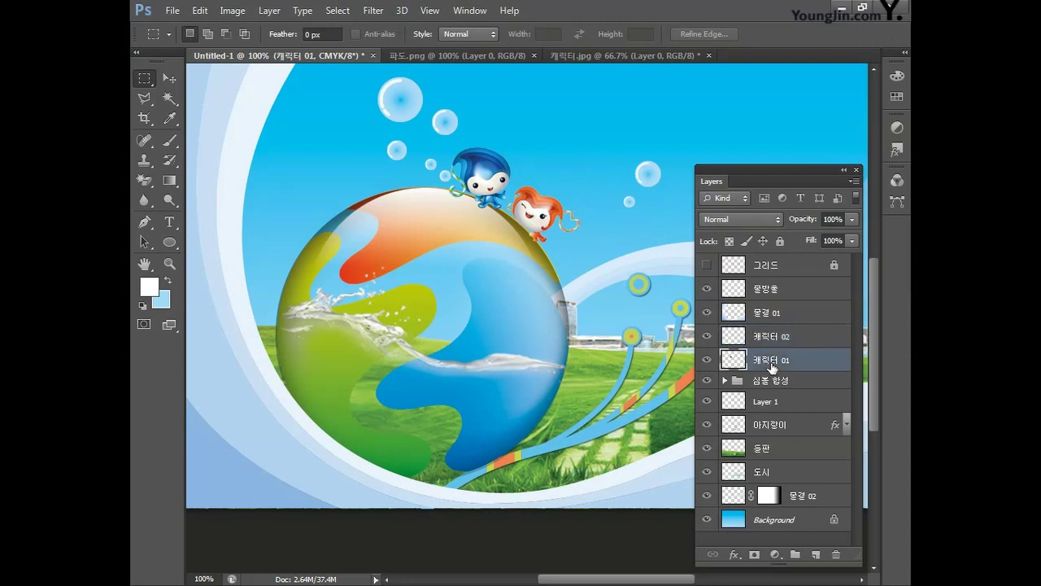
click(755, 554)
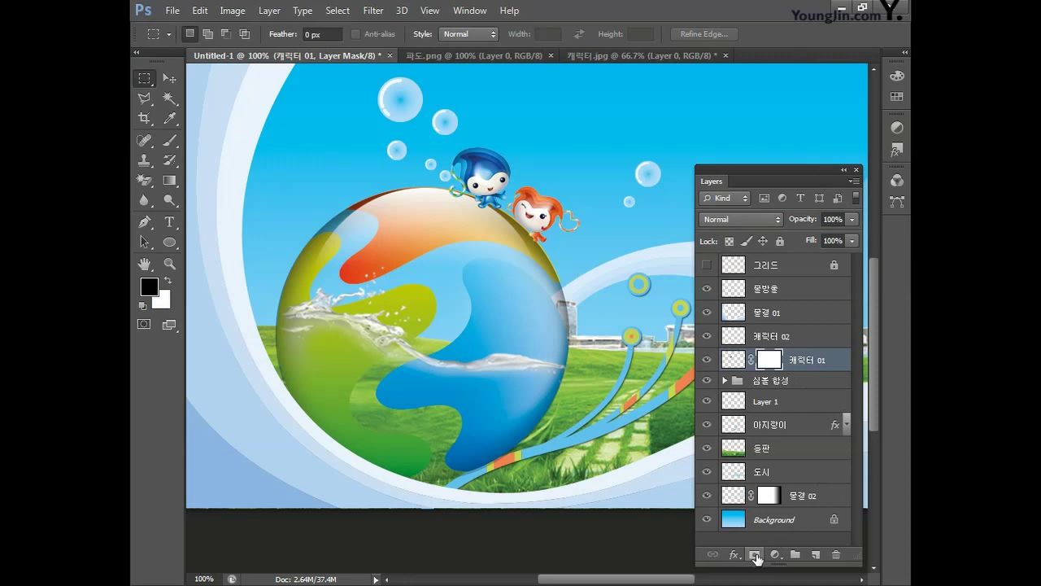
click(171, 141)
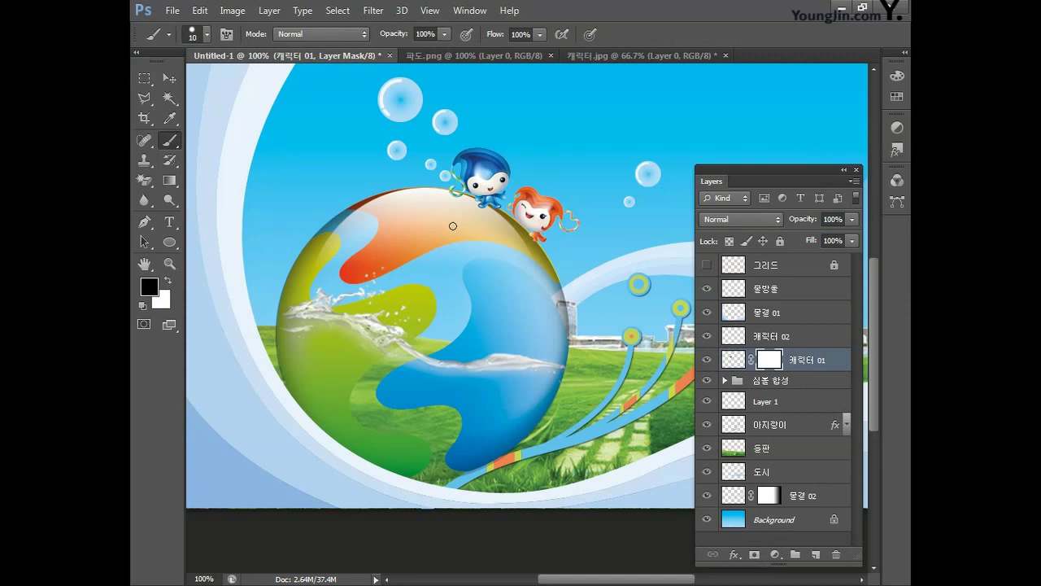
click(169, 263)
drag(411, 252, 361, 329)
click(360, 329)
click(360, 331)
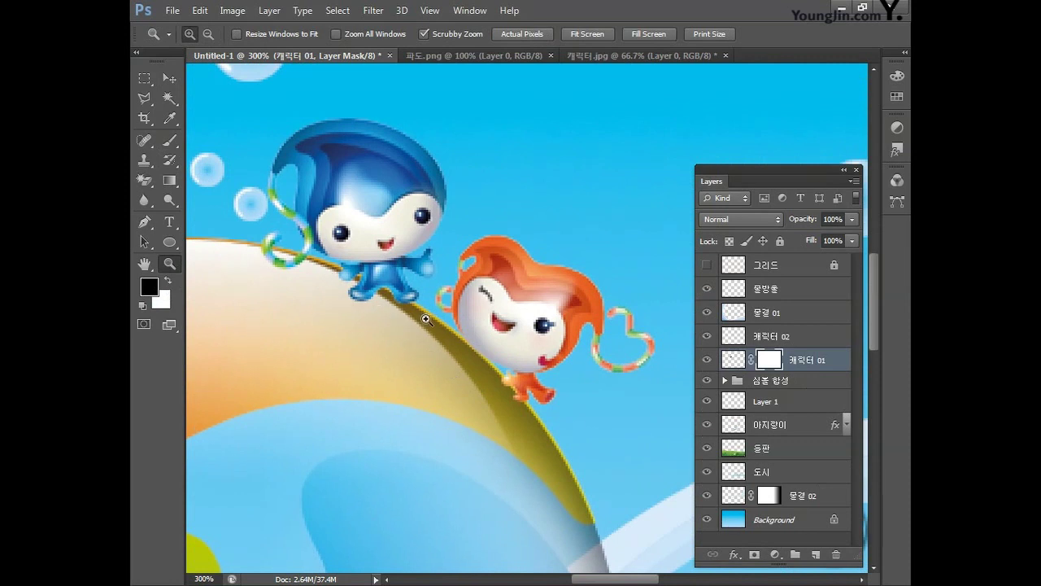
click(171, 141)
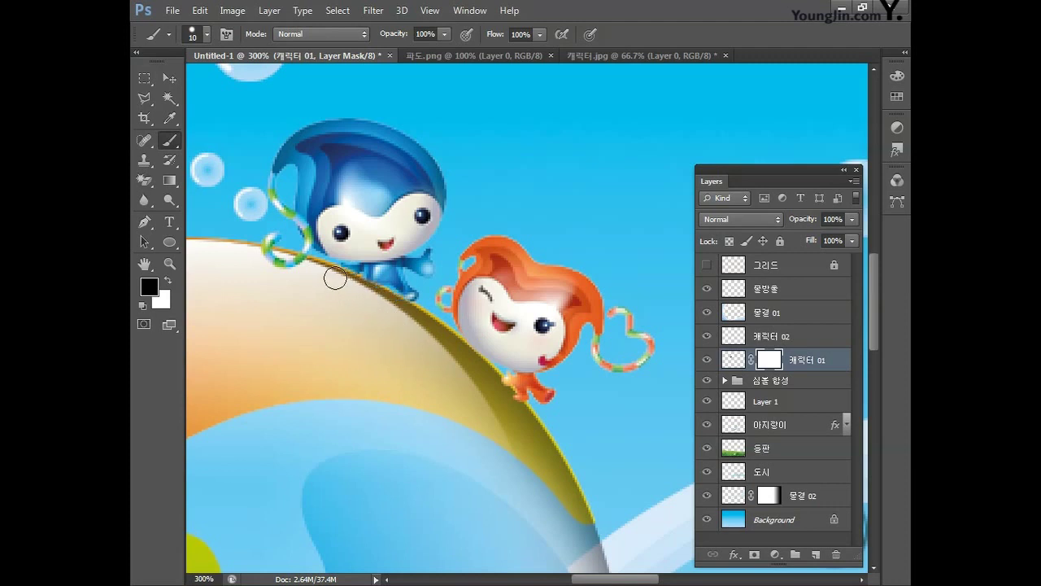
mouse_move(407, 317)
mouse_down()
mouse_move(404, 345)
mouse_move(380, 315)
mouse_up()
drag(371, 353, 399, 344)
double_click(144, 263)
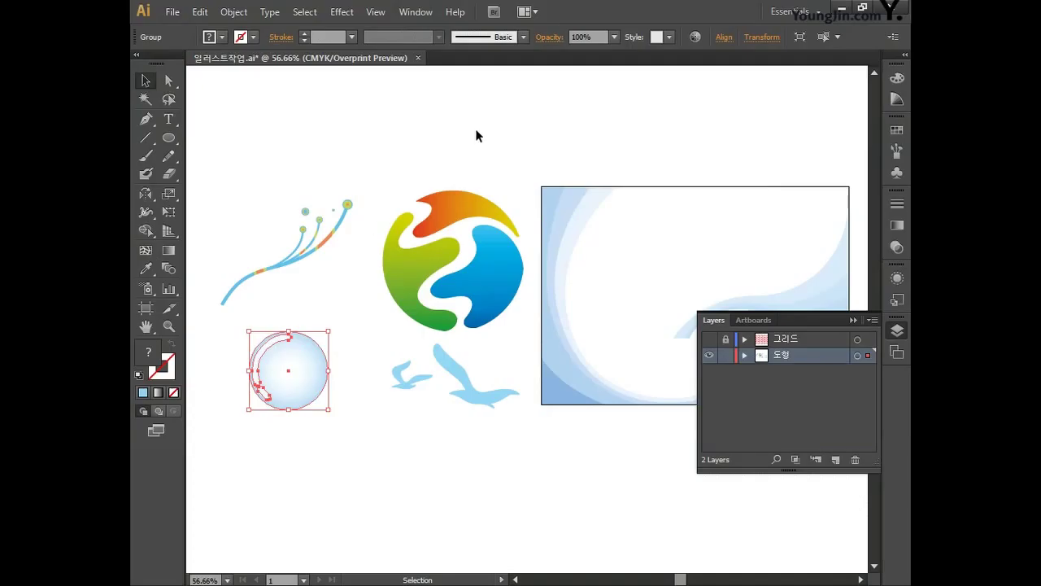
Copy the three-colored round symbol from 일러스트작업.ai in Illustrator and paste it into Photoshop's Untitled-1 poster as pixels.
click(476, 136)
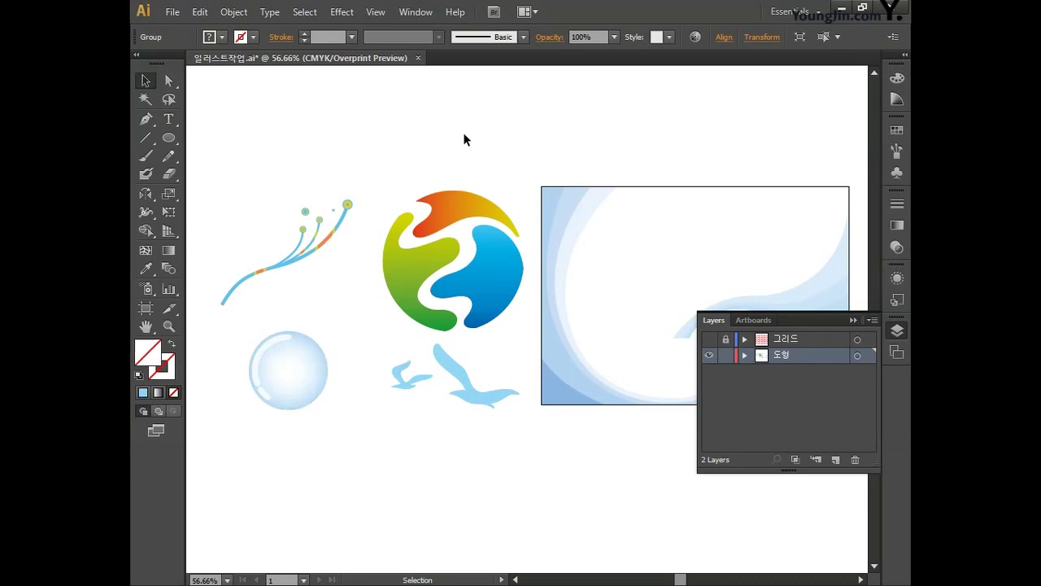
drag(385, 169, 524, 338)
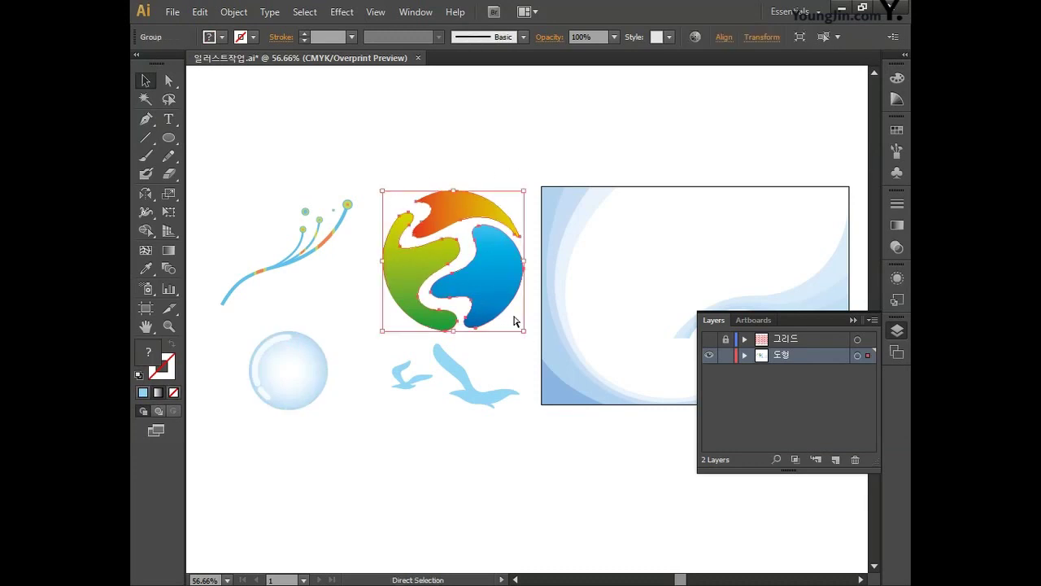
key(v)
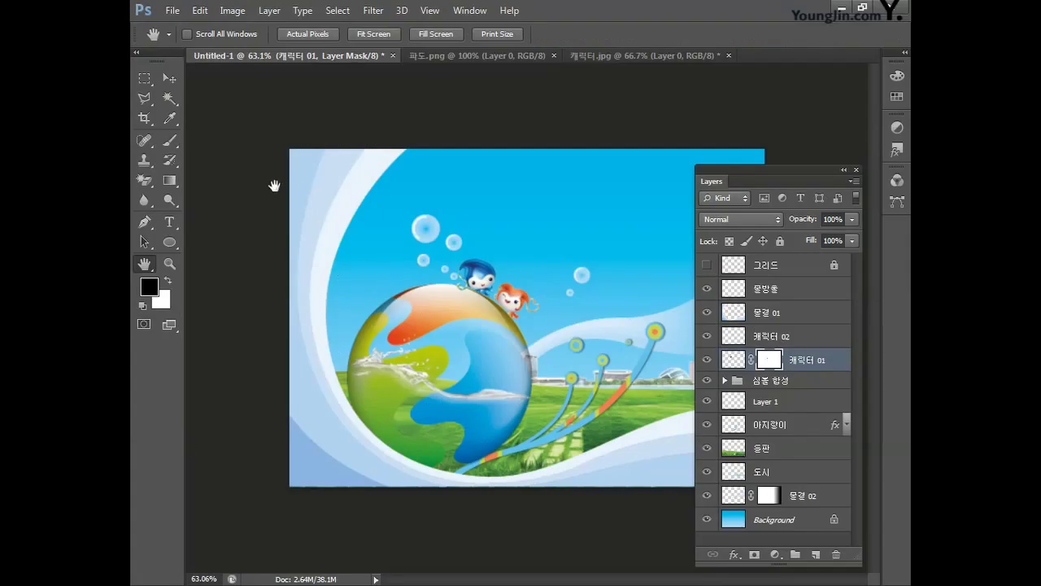
key(ctrl+v)
click(571, 187)
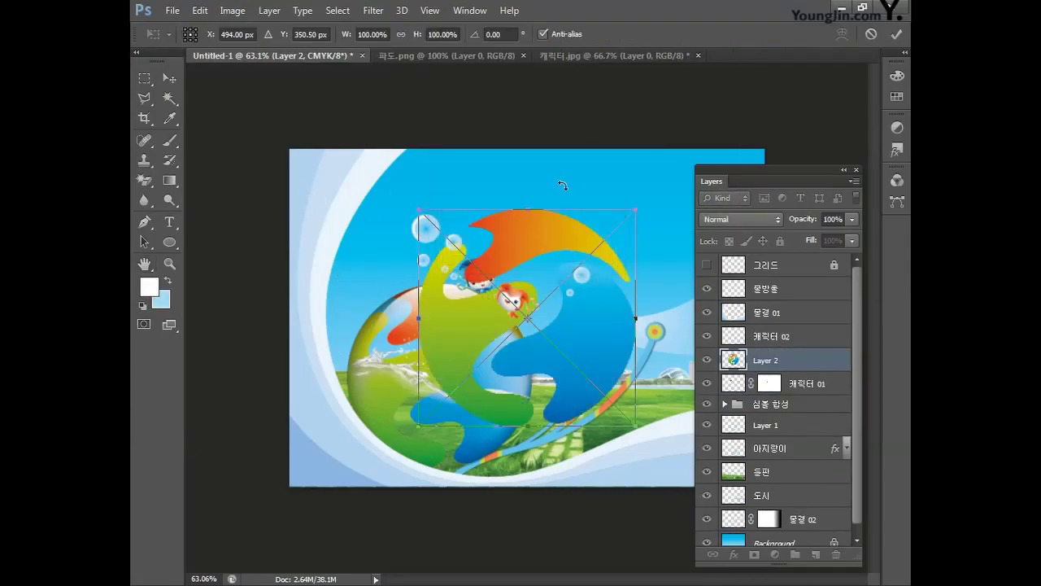
Scale the pasted symbol to about 32% in the poster's upper-left corner and move its layer above 물방울.
drag(572, 242, 458, 187)
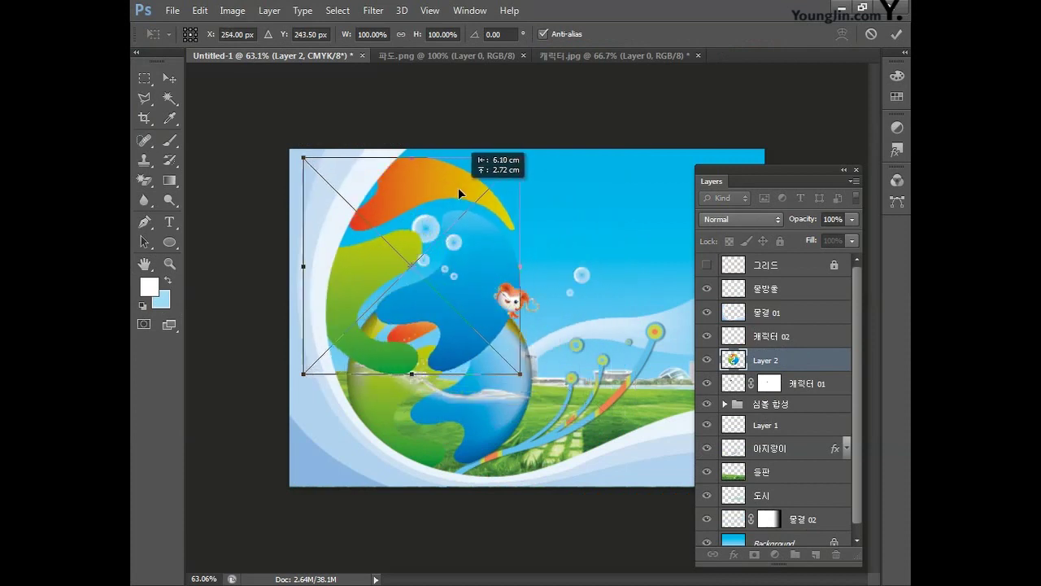
drag(520, 372, 377, 225)
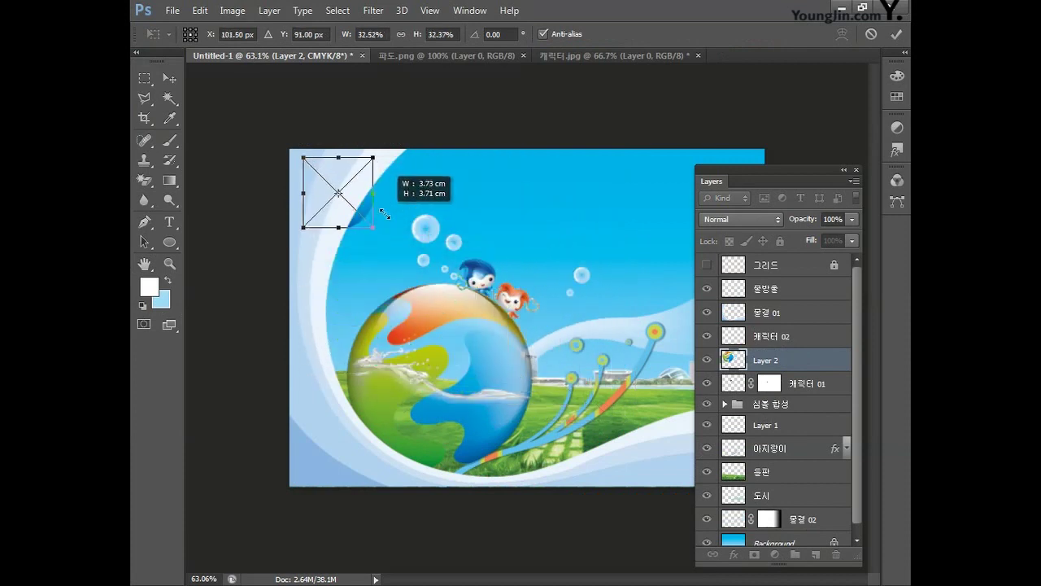
key(Return)
key(h)
drag(789, 363, 790, 275)
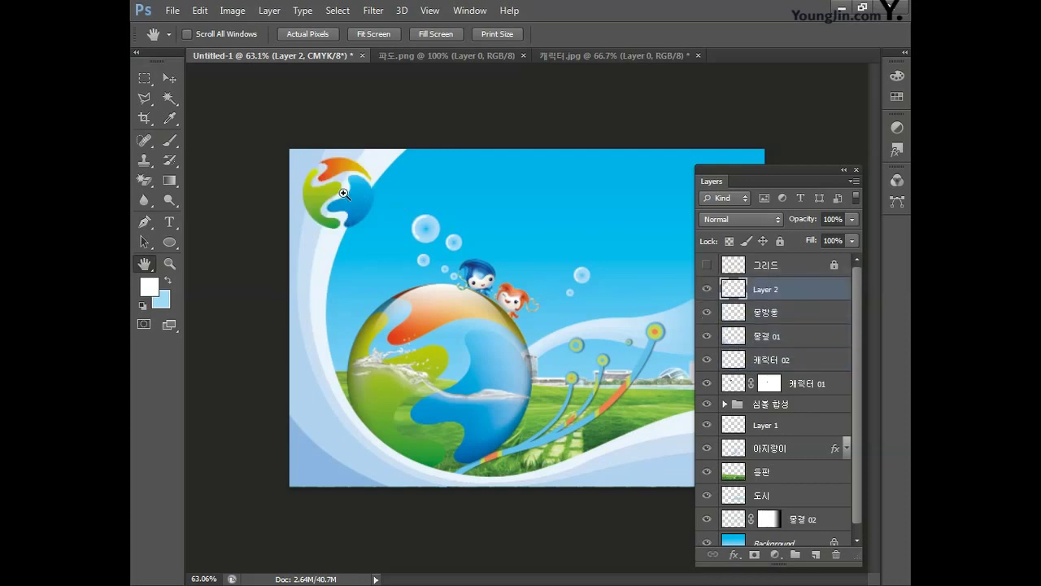
Shrink the corner symbol to less than half its size and fine-tune its position with a small margin from the poster's edges.
key(ctrl+t)
drag(300, 159, 326, 181)
drag(374, 228, 268, 173)
key(ctrl+1)
drag(312, 217, 306, 212)
key(Return)
key(h)
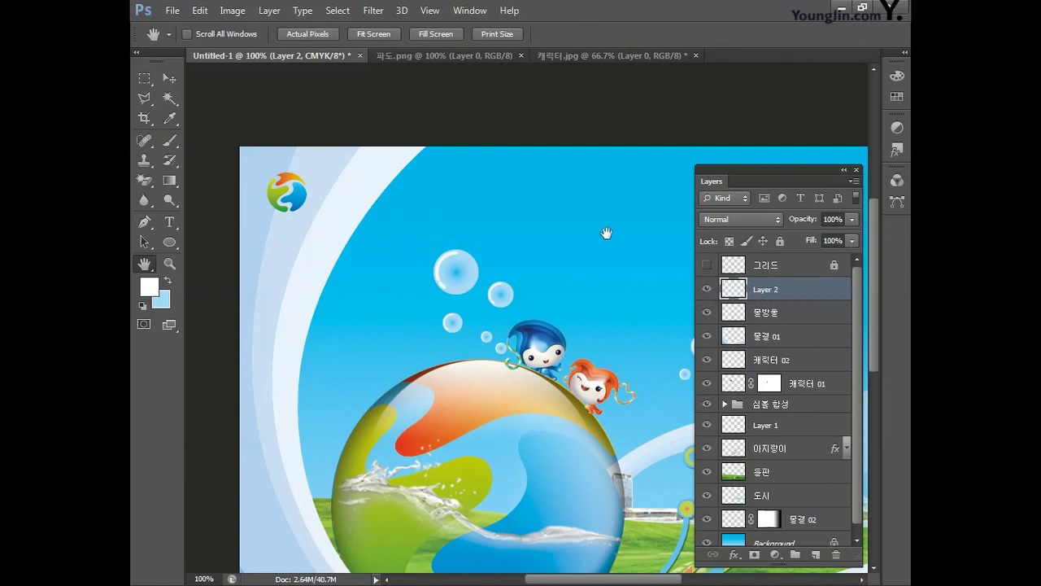
Rename the corner symbol's layer as 상단 심볼.
double_click(769, 289)
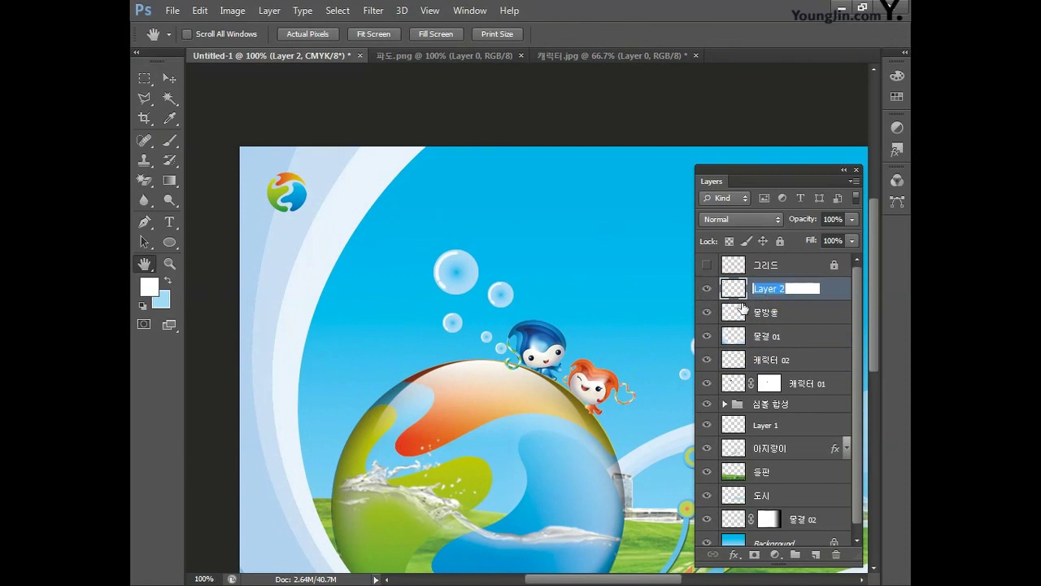
text(상단 심볼)
key(Return)
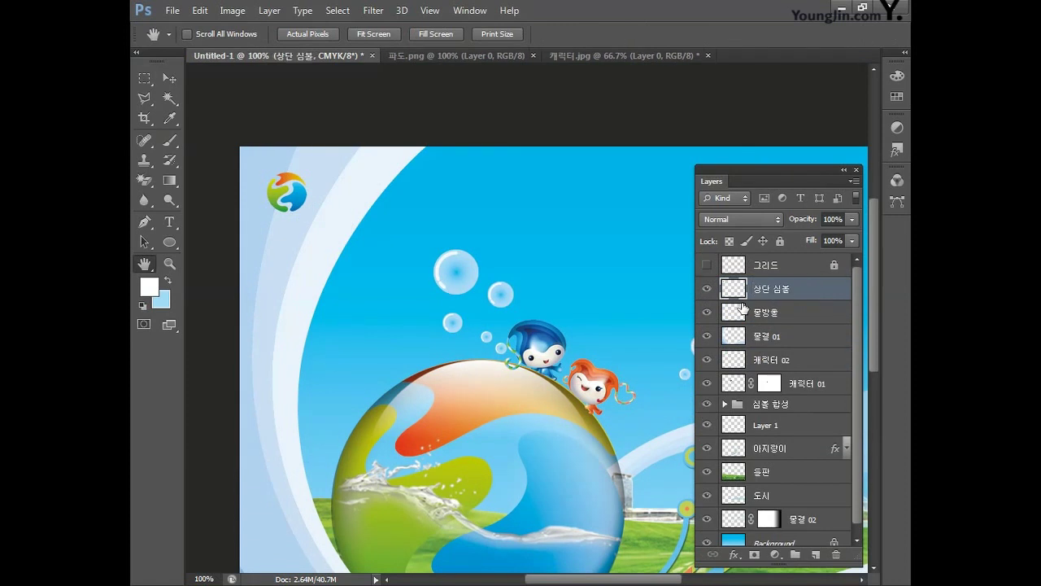
Apply a white Color Overlay to the 상단 심볼 layer by setting magenta and yellow to 0%.
double_click(814, 297)
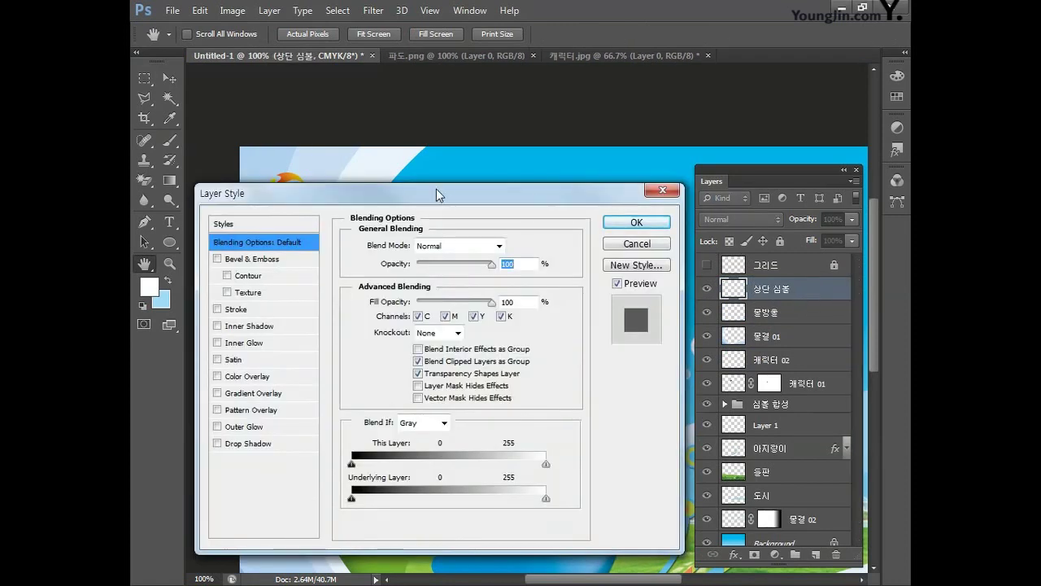
drag(424, 191, 425, 202)
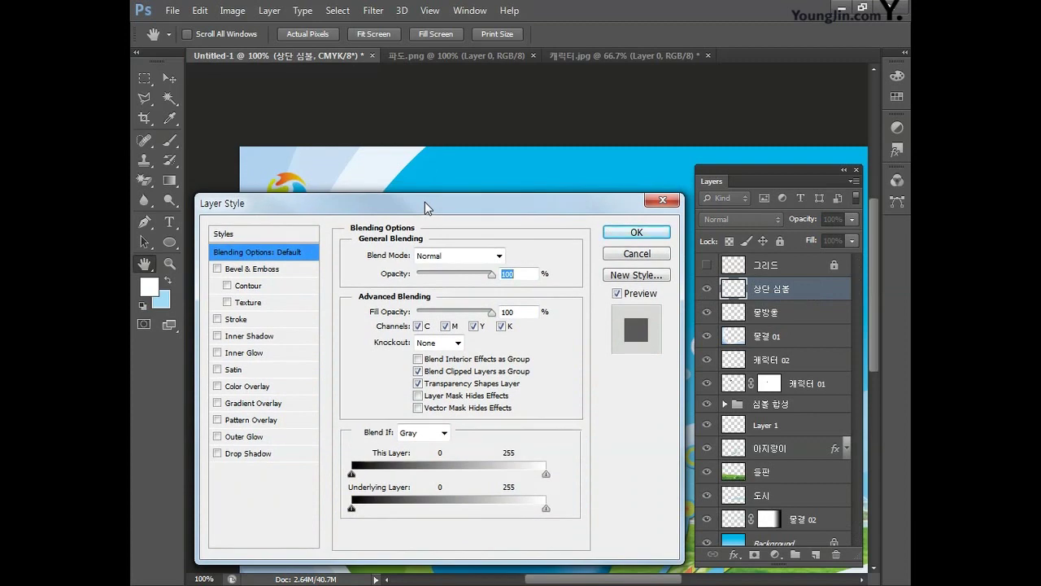
click(246, 387)
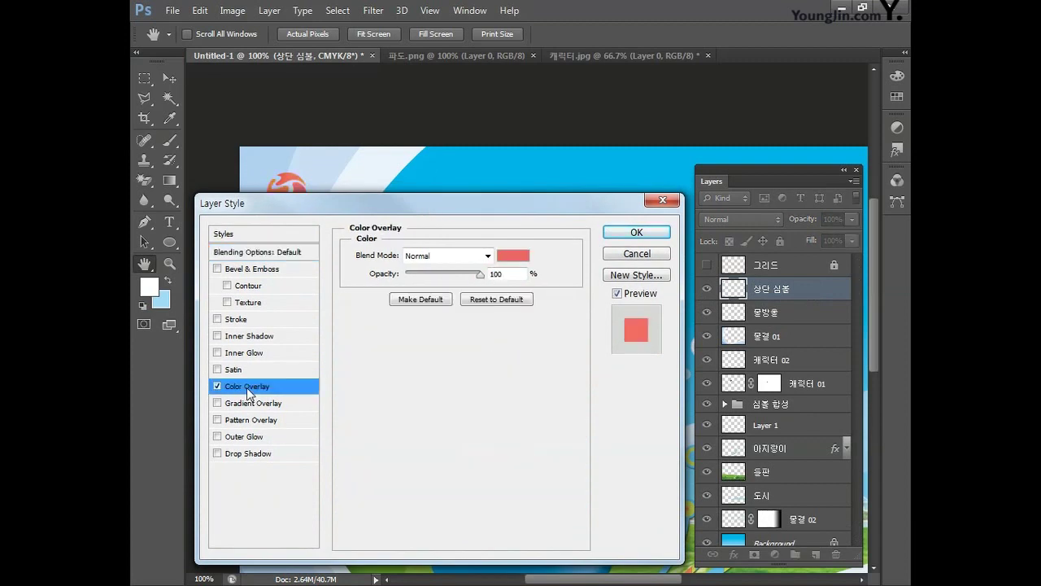
click(513, 255)
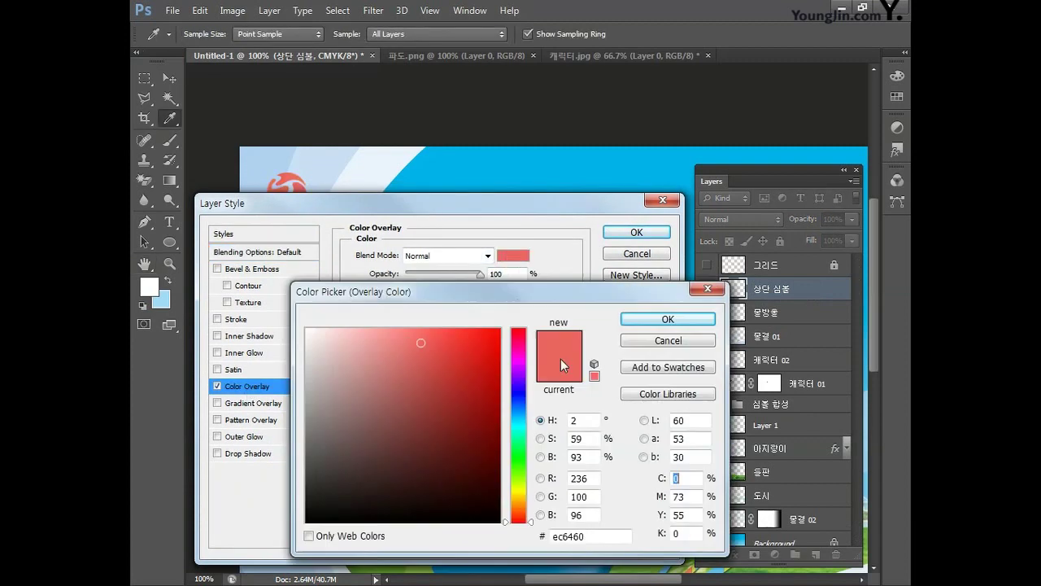
key(Tab)
text(0)
key(Tab)
text(0)
key(Return)
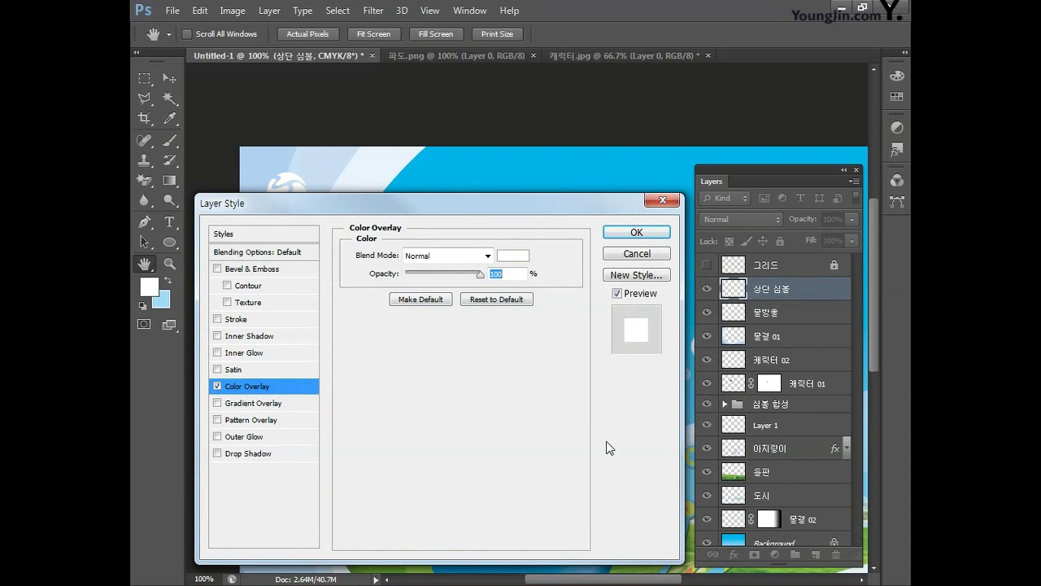
click(631, 236)
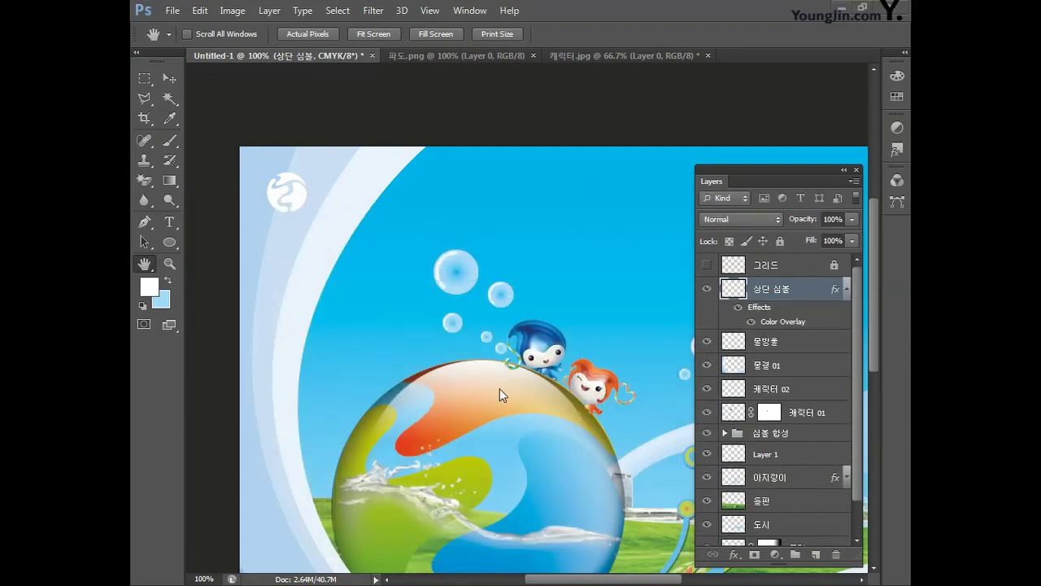
Add a Multiply Outer Glow to 상단 심볼 in blue with C 60, M 30 and Y 0.
double_click(811, 292)
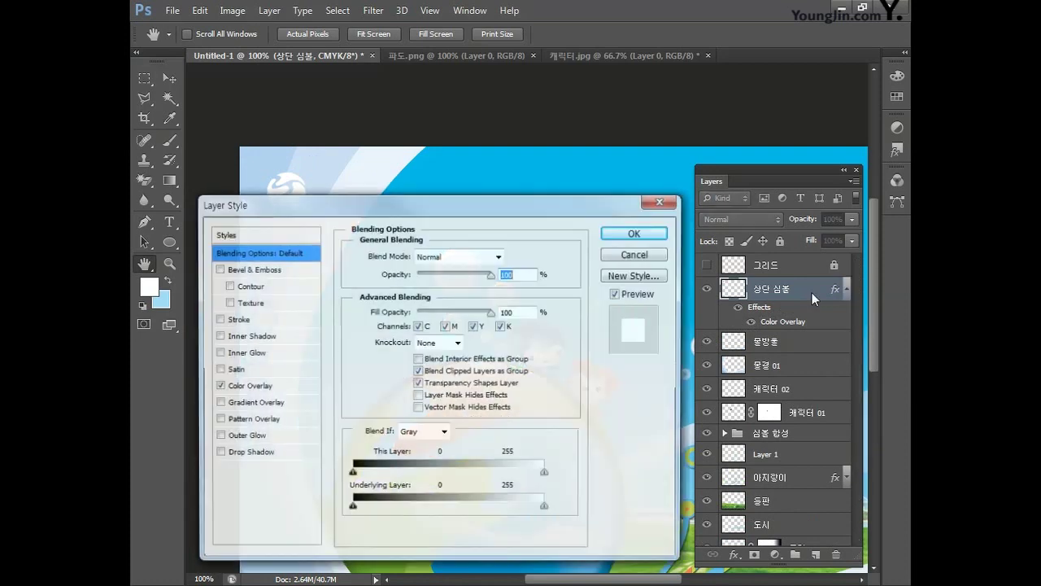
click(238, 437)
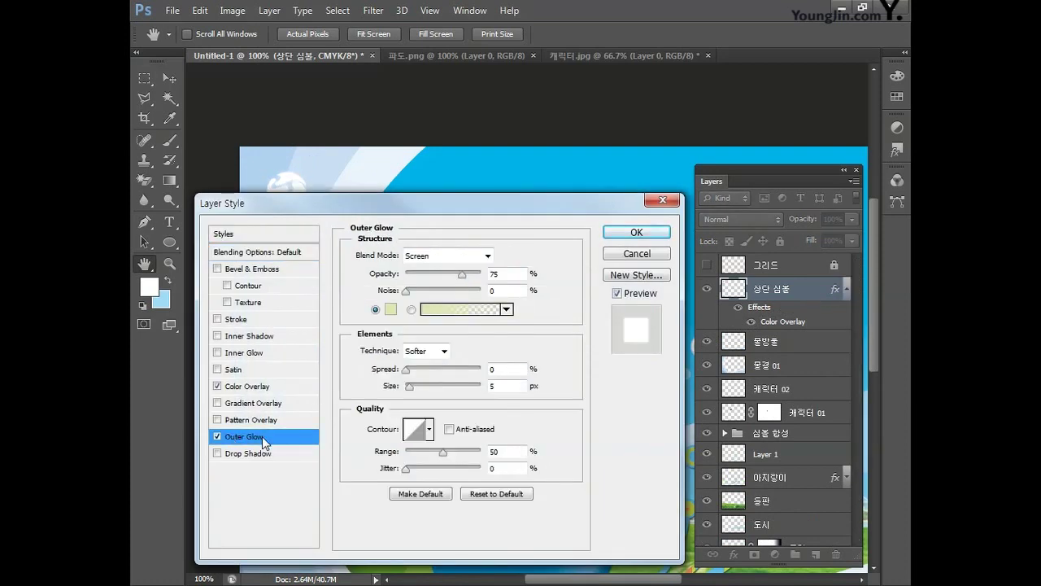
click(458, 259)
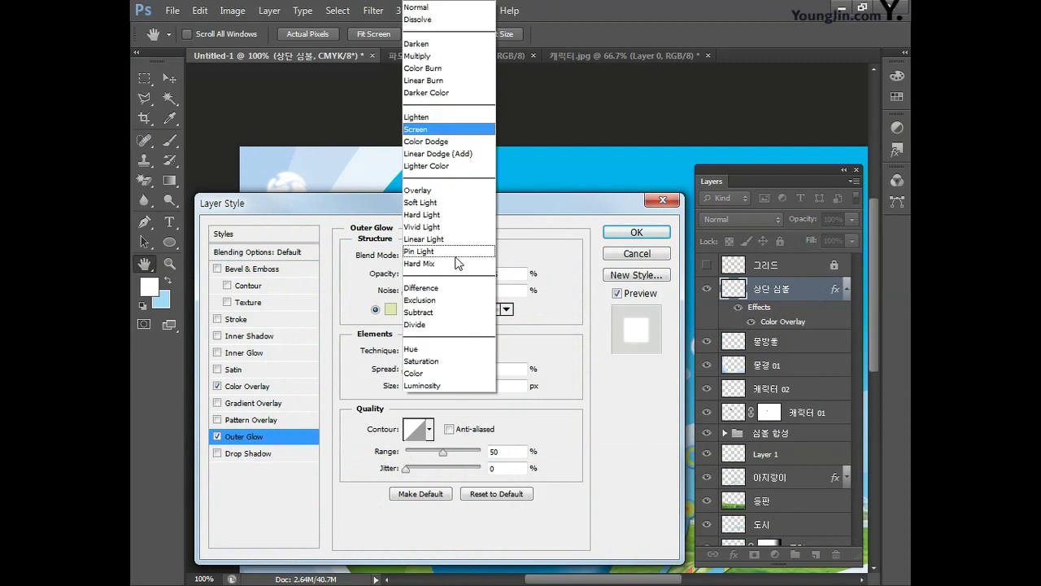
click(431, 56)
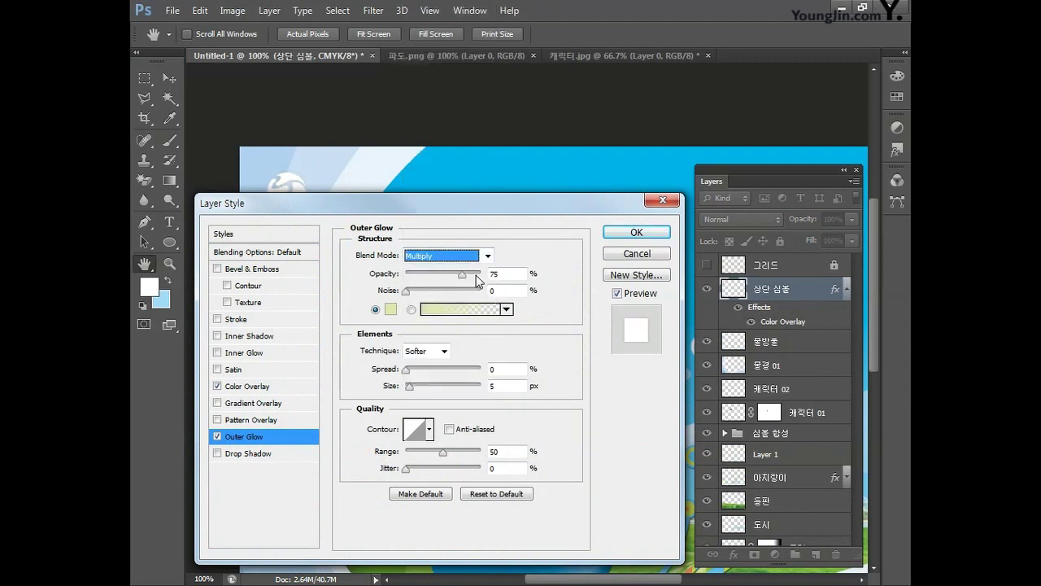
click(391, 309)
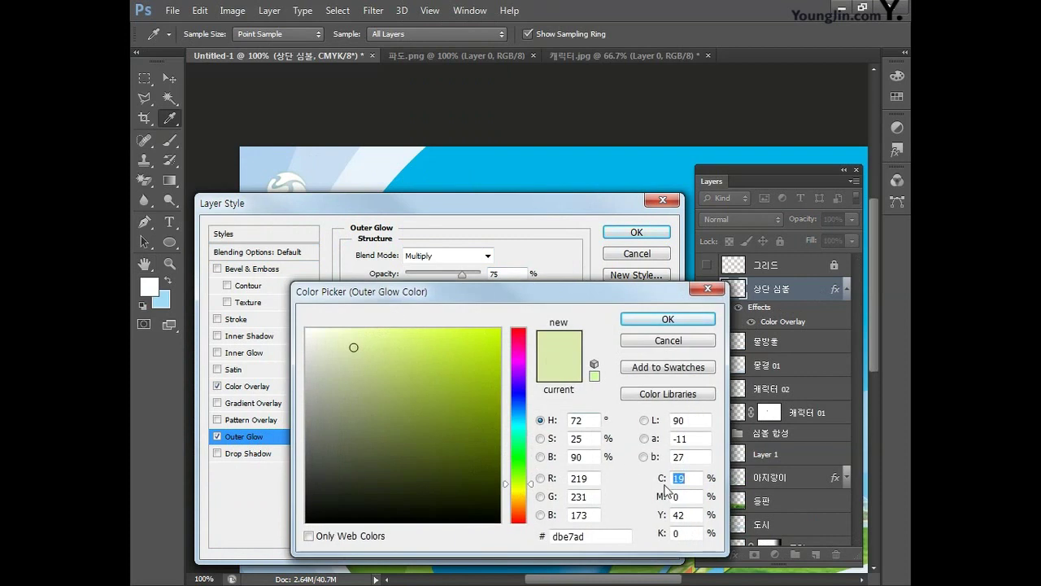
text(60)
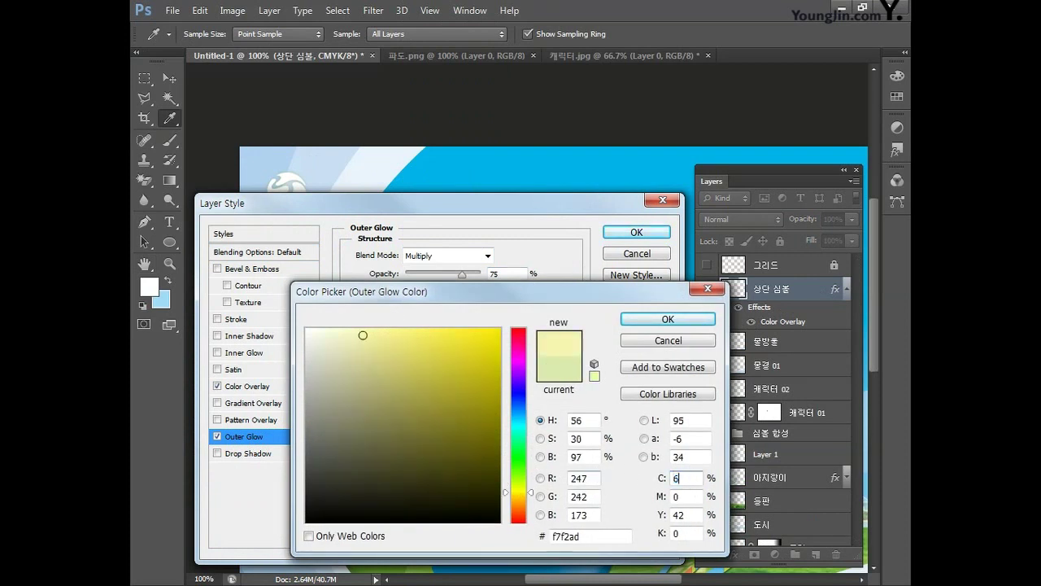
text(30)
key(Tab)
text(0)
key(Tab)
key(Return)
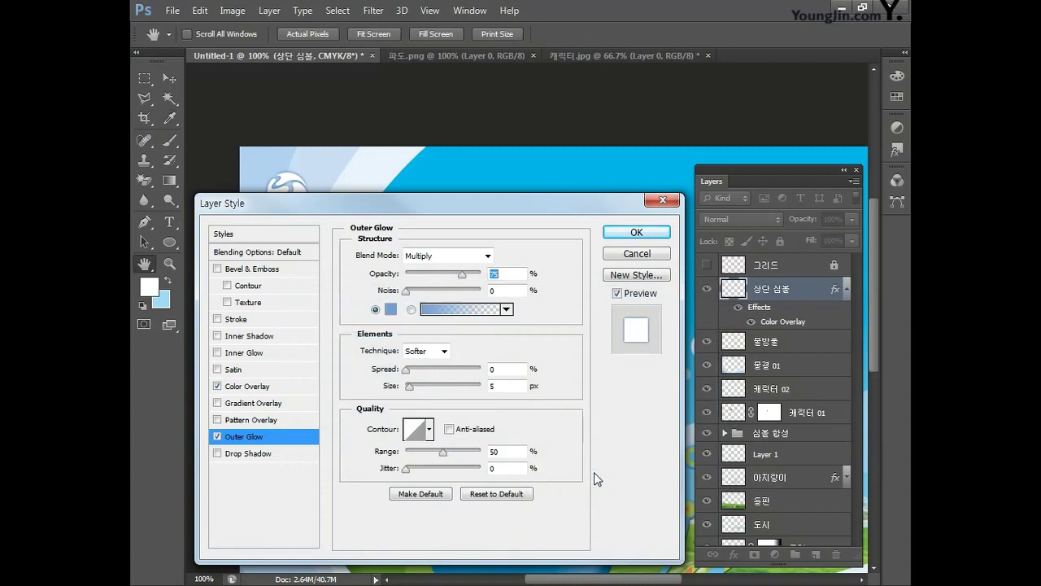
click(635, 235)
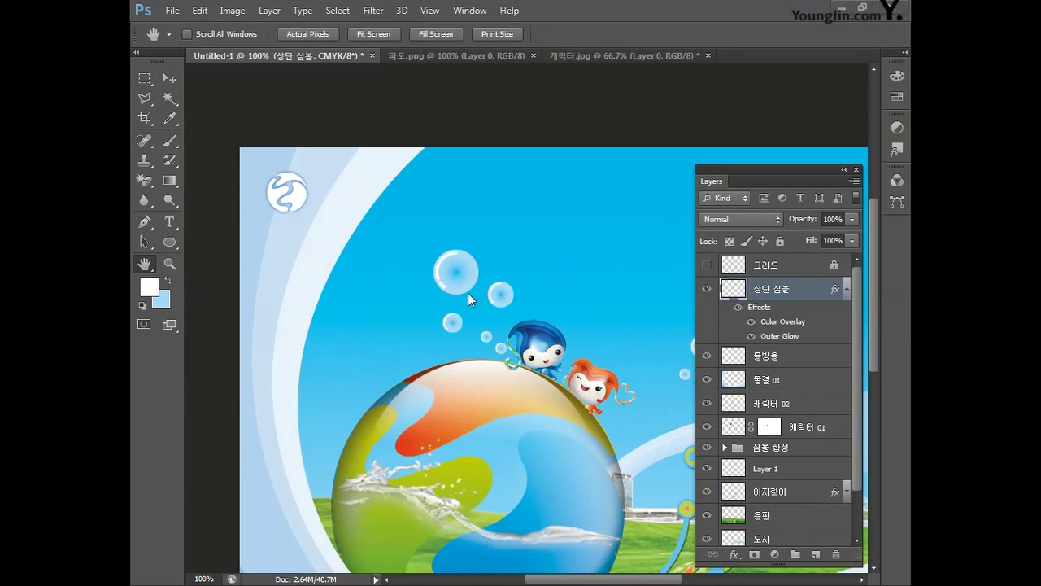
Add the text line "지구와 해양의 조화, 여수엑스포!" in the sky to the upper left of the bubbles.
double_click(149, 269)
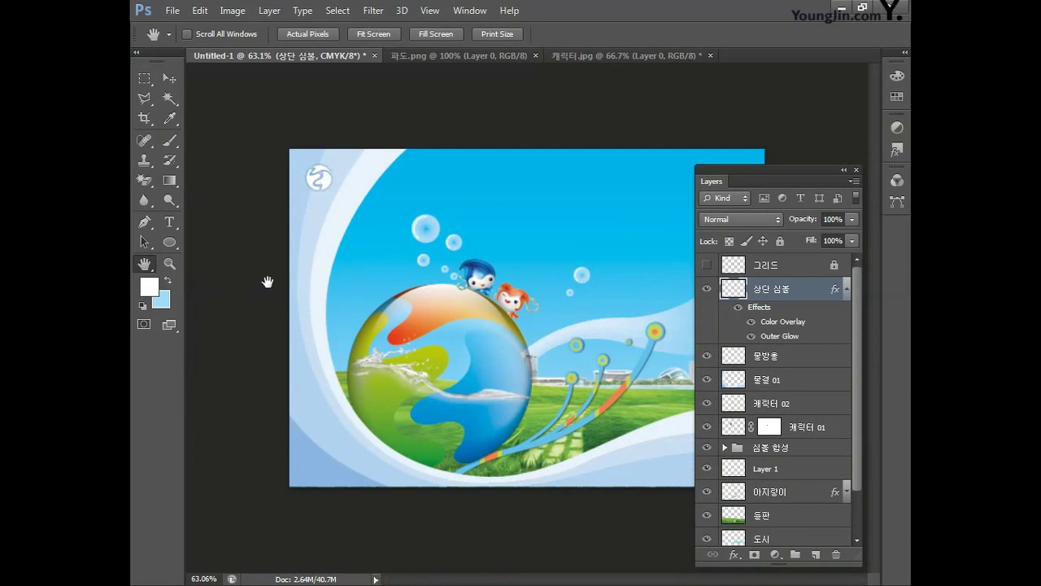
click(170, 221)
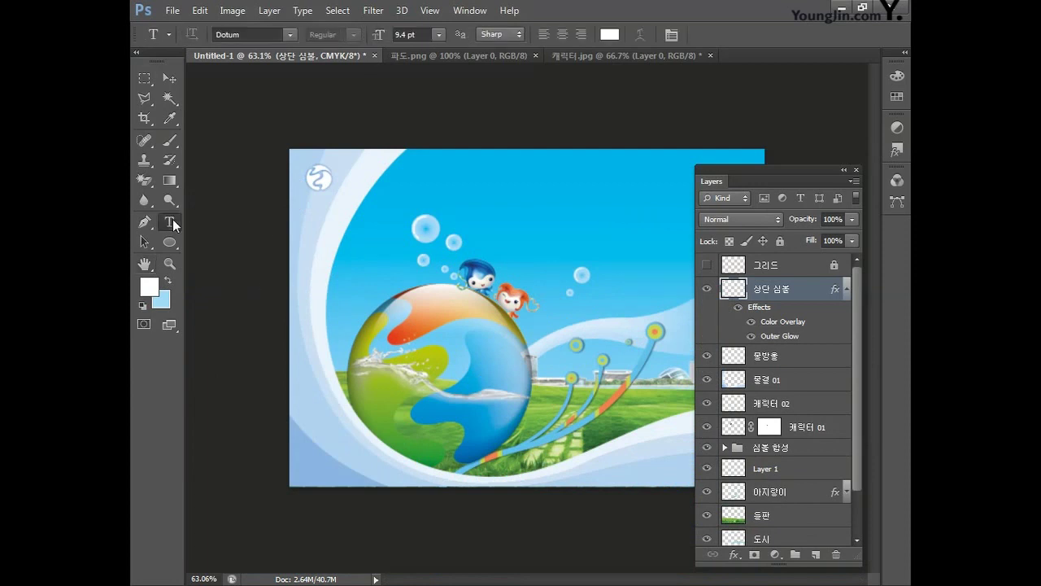
click(360, 214)
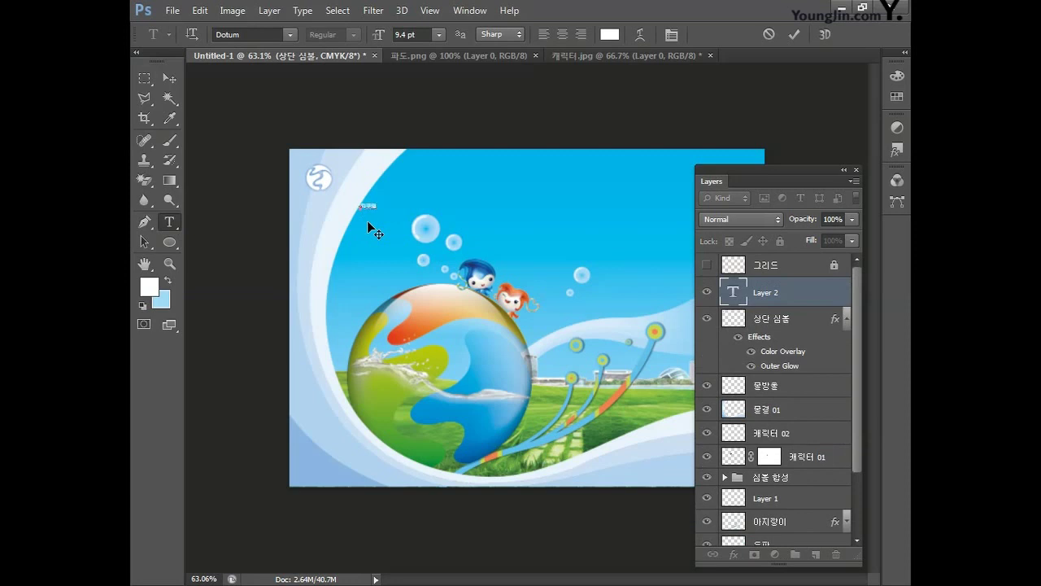
text(한국무역 해외협 조회 어린이스포)
click(169, 78)
drag(396, 207, 405, 205)
Enlarge the slogan's font size to 60 pt and shift it slightly down across the sky.
click(457, 15)
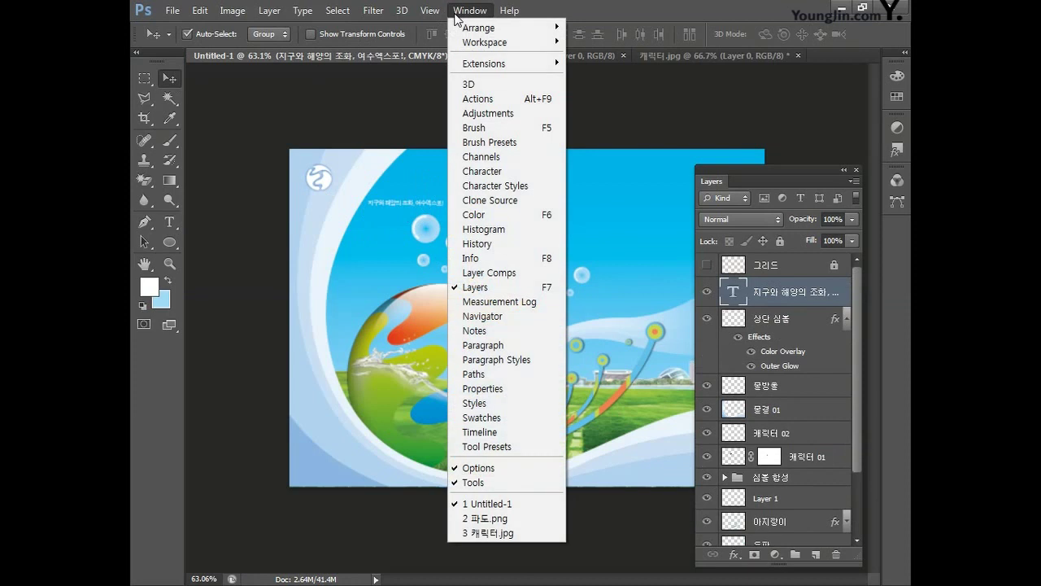
click(493, 171)
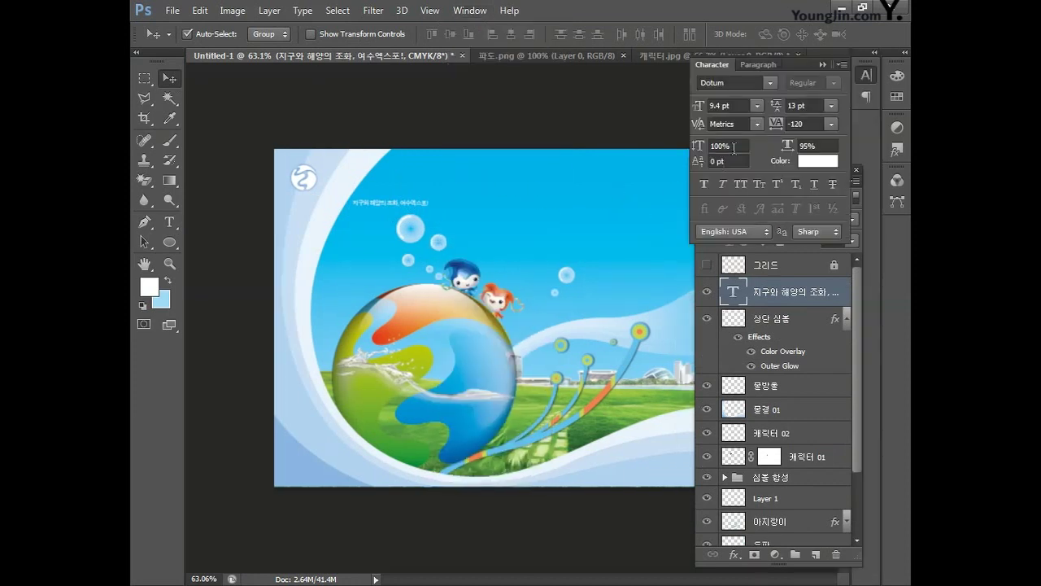
click(759, 105)
click(744, 369)
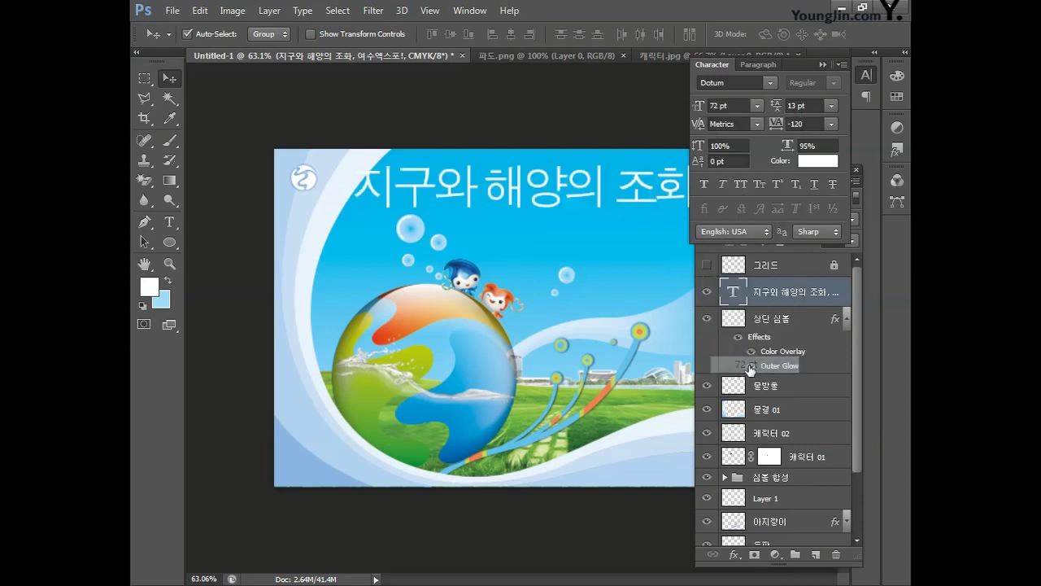
drag(598, 192, 581, 213)
click(756, 108)
click(747, 347)
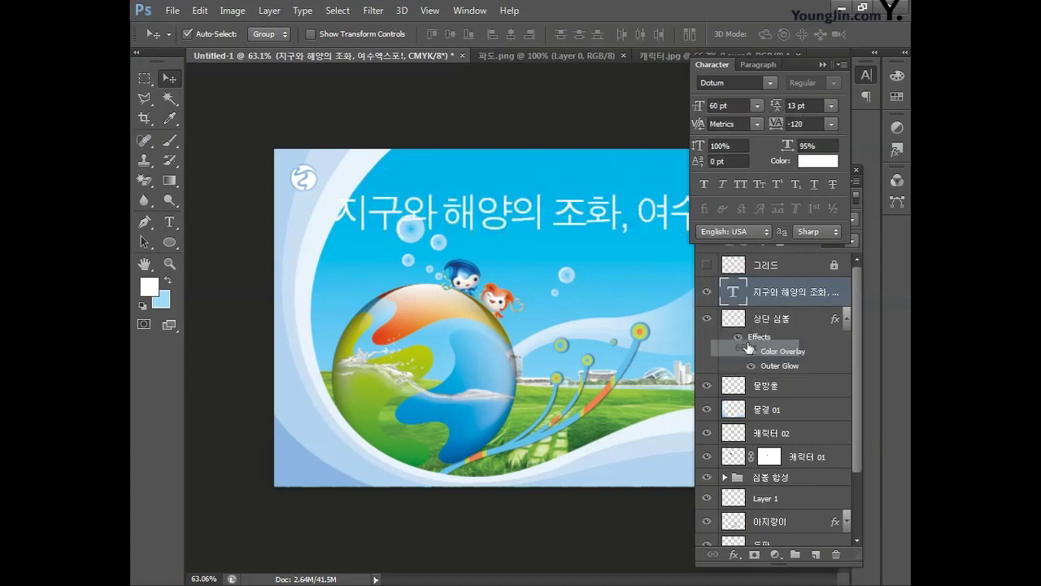
Change the slogan's font to GyeonggiTitleV and nudge the text slightly upward.
click(766, 83)
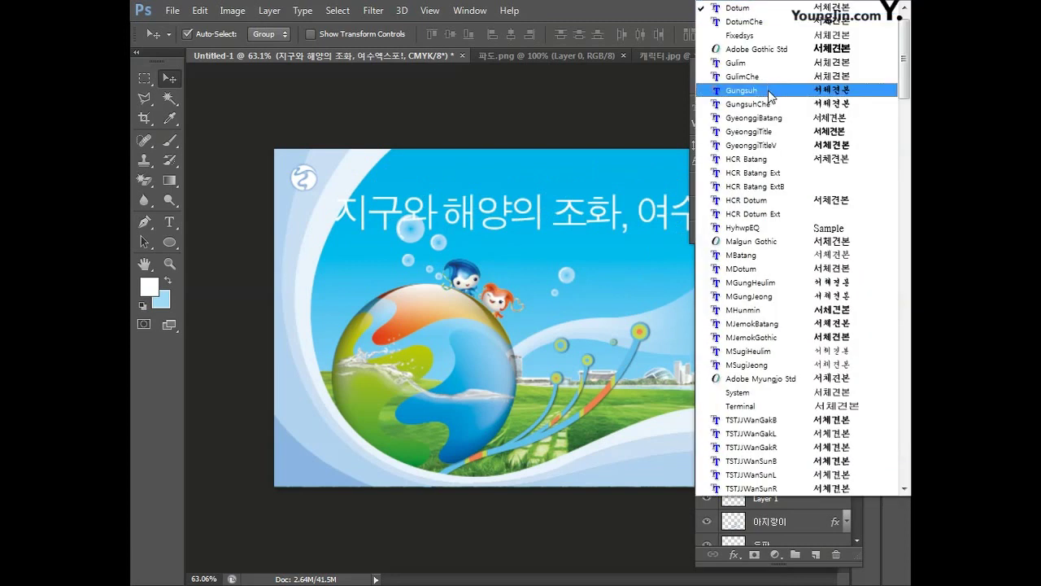
click(788, 145)
drag(567, 221, 567, 215)
Scale the slogan down to about 80% so the whole line fits within the poster's width.
drag(796, 65, 363, 359)
key(F7)
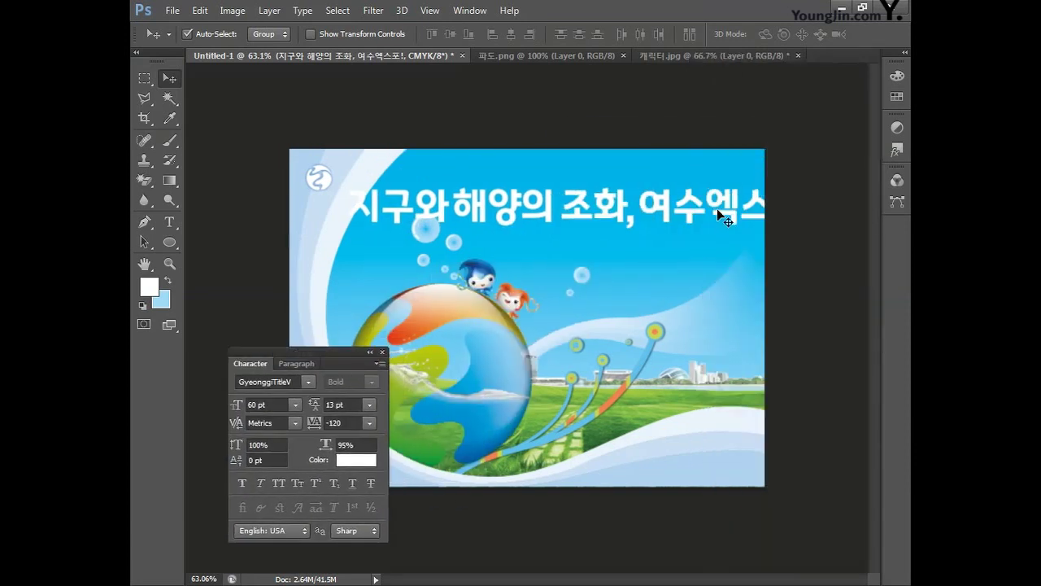
key(ctrl+t)
drag(676, 206, 729, 227)
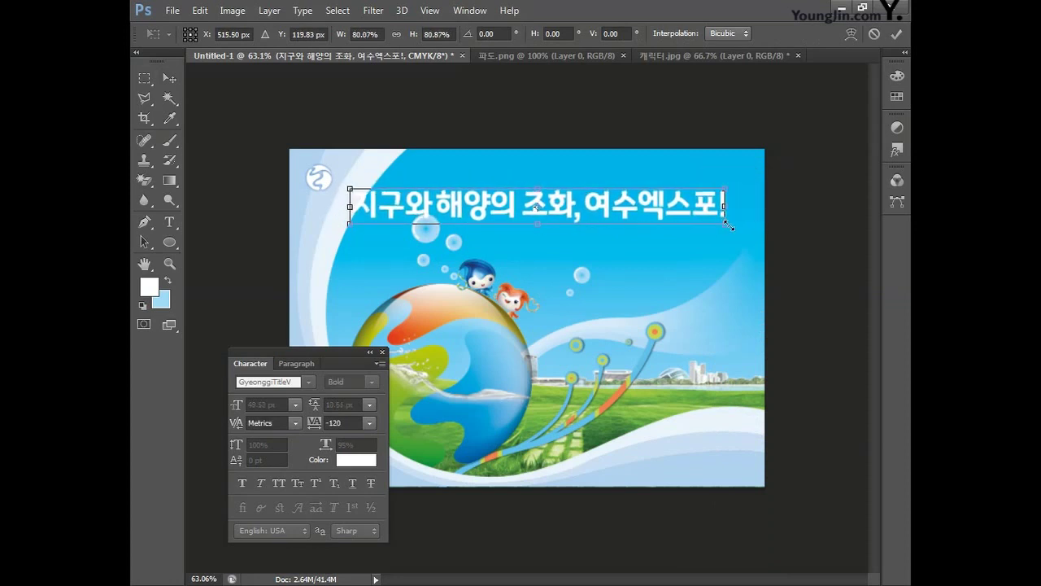
key(Return)
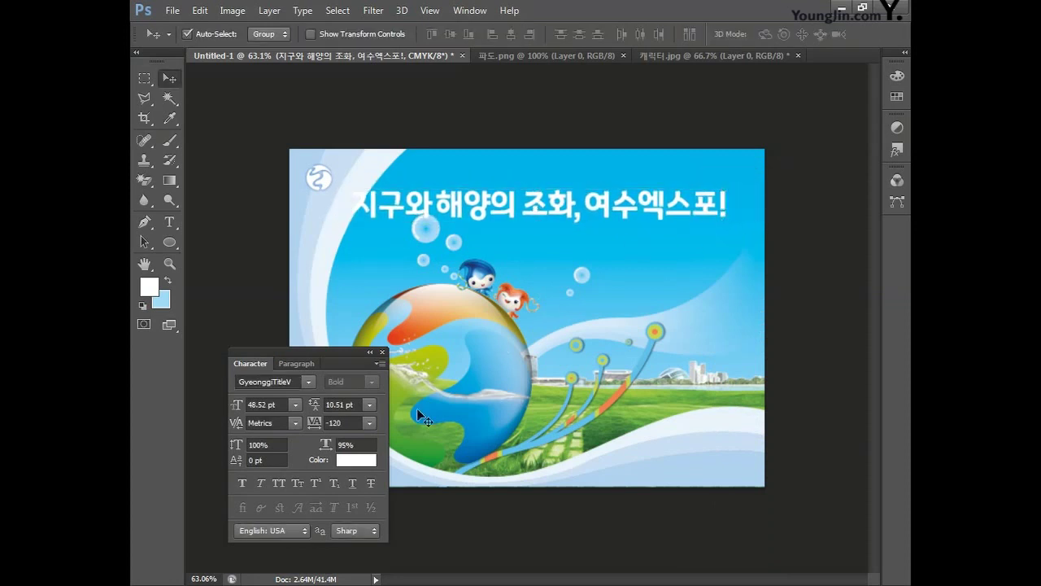
Set the slogan's text color to pure white with C 0, M 0, Y 0 and K 0.
click(356, 460)
click(347, 464)
double_click(688, 483)
text(0)
key(Tab)
text(0)
key(Tab)
text(0)
key(Tab)
text(0)
key(Return)
Add a Drop Shadow to the slogan layer with opacity 50%, distance 3 px and size 6 px.
click(430, 11)
mouse_move(470, 11)
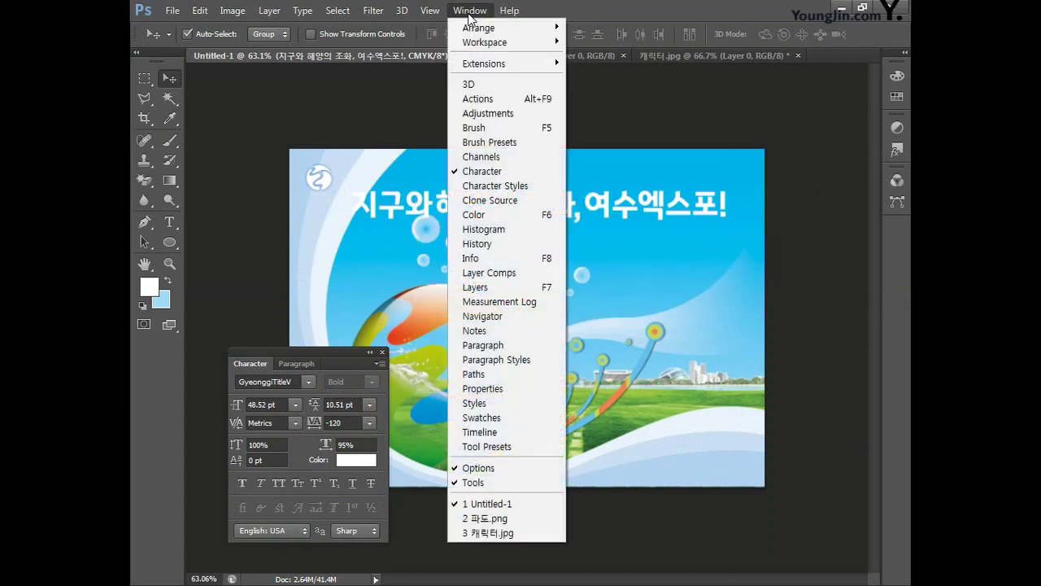
click(491, 288)
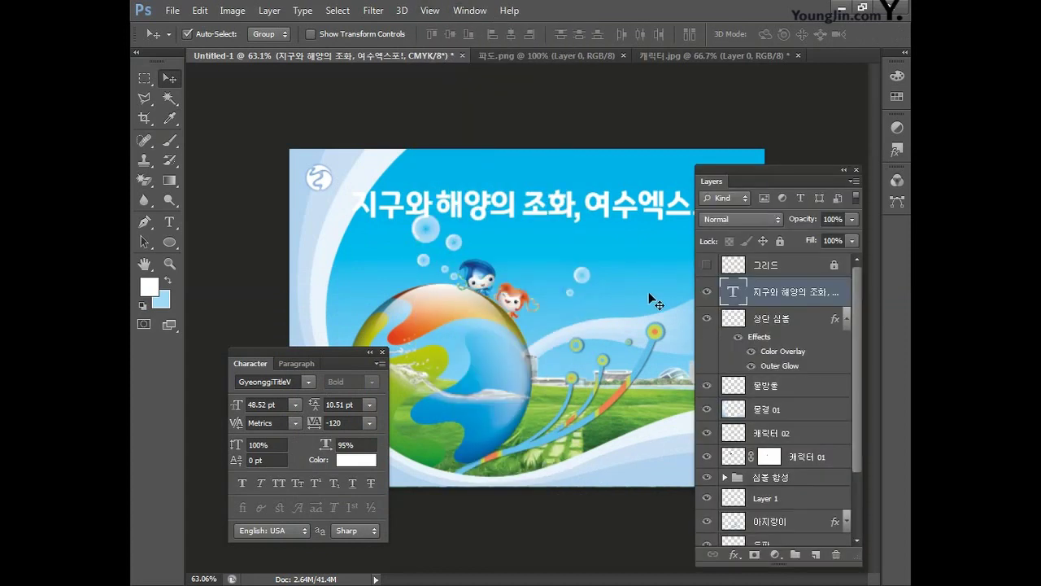
double_click(827, 297)
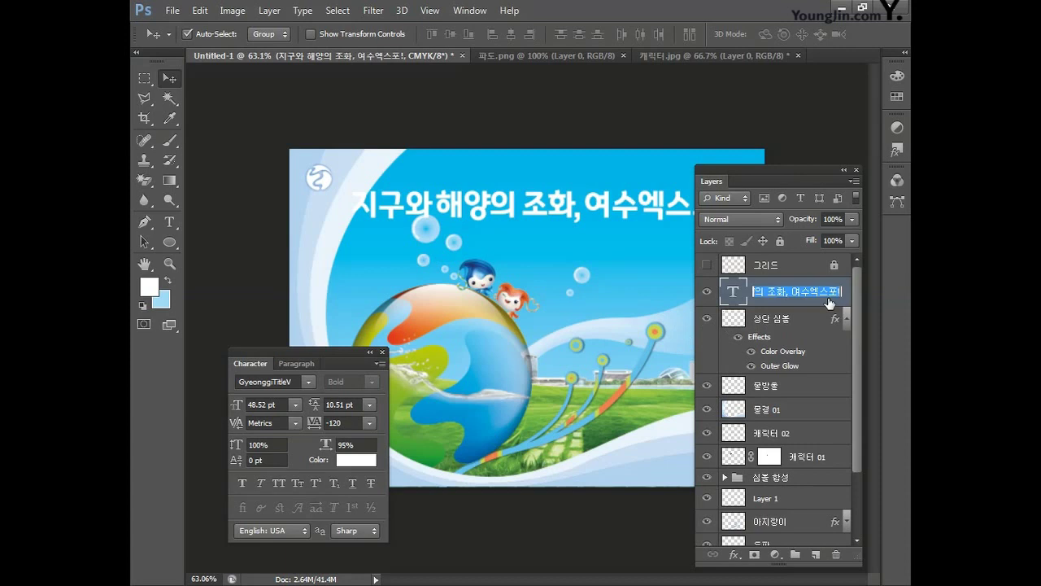
key(Return)
double_click(829, 302)
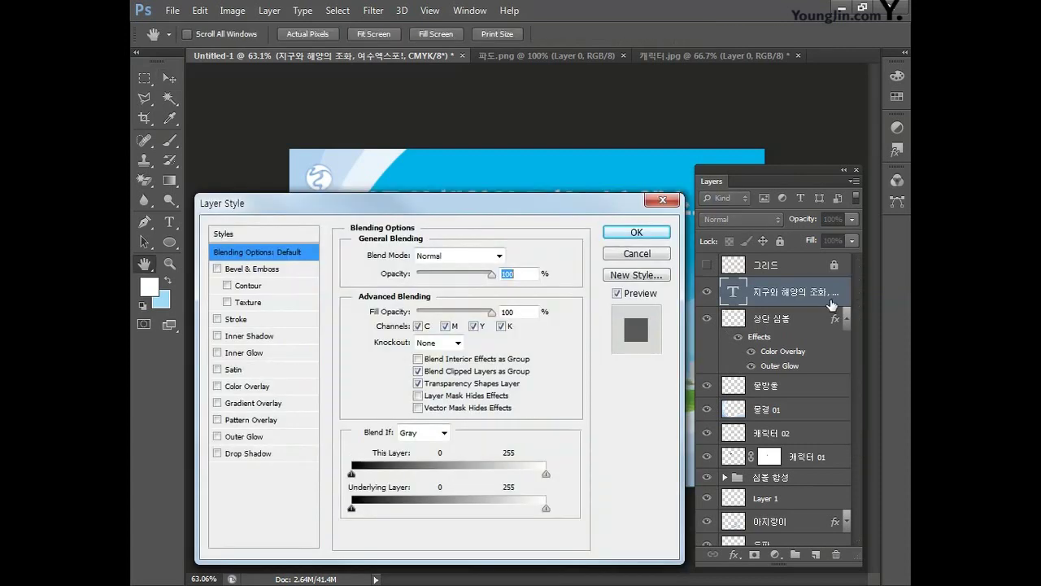
click(275, 453)
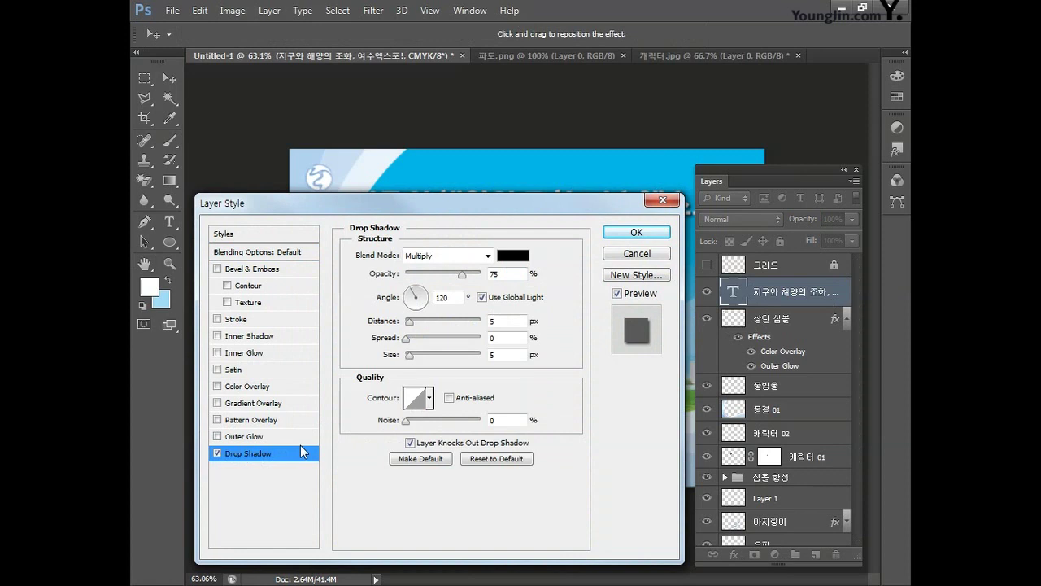
double_click(498, 273)
text(50)
double_click(499, 322)
text(3)
double_click(499, 354)
text(6)
click(636, 231)
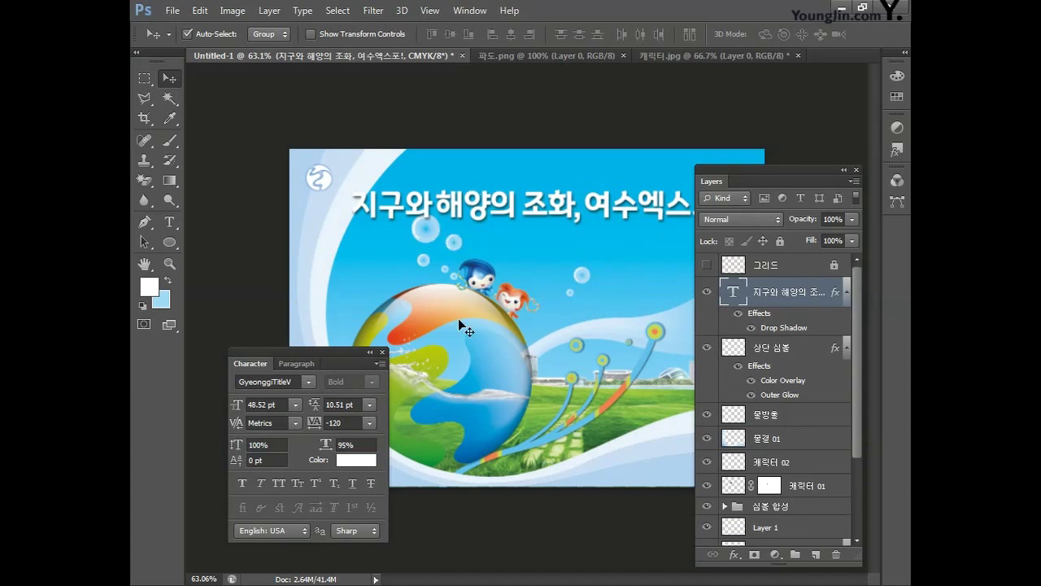
Add an Outer Glow to the slogan layer with Multiply blending and 40% opacity.
click(382, 351)
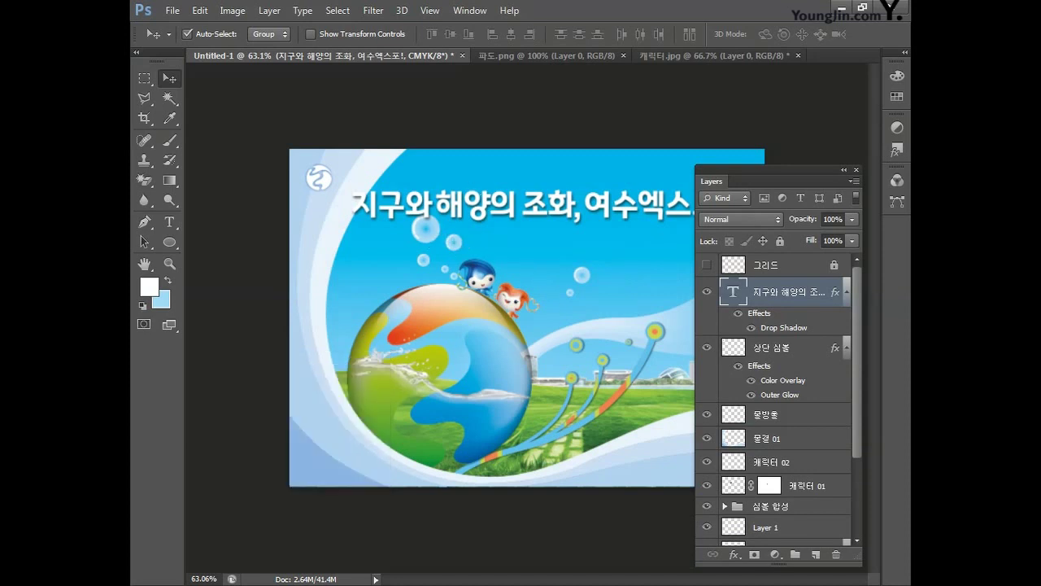
double_click(807, 303)
click(242, 437)
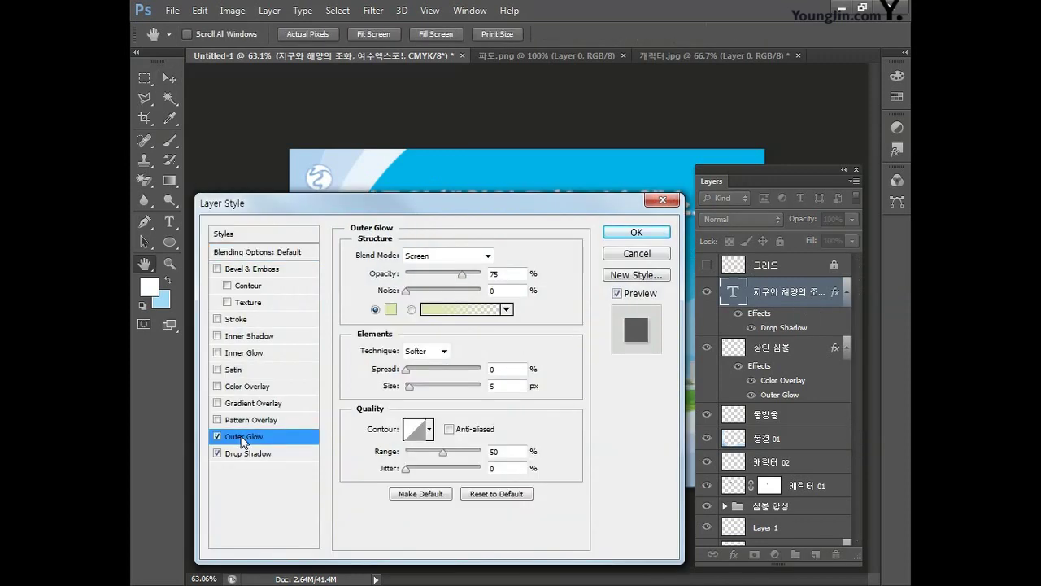
click(454, 256)
click(436, 56)
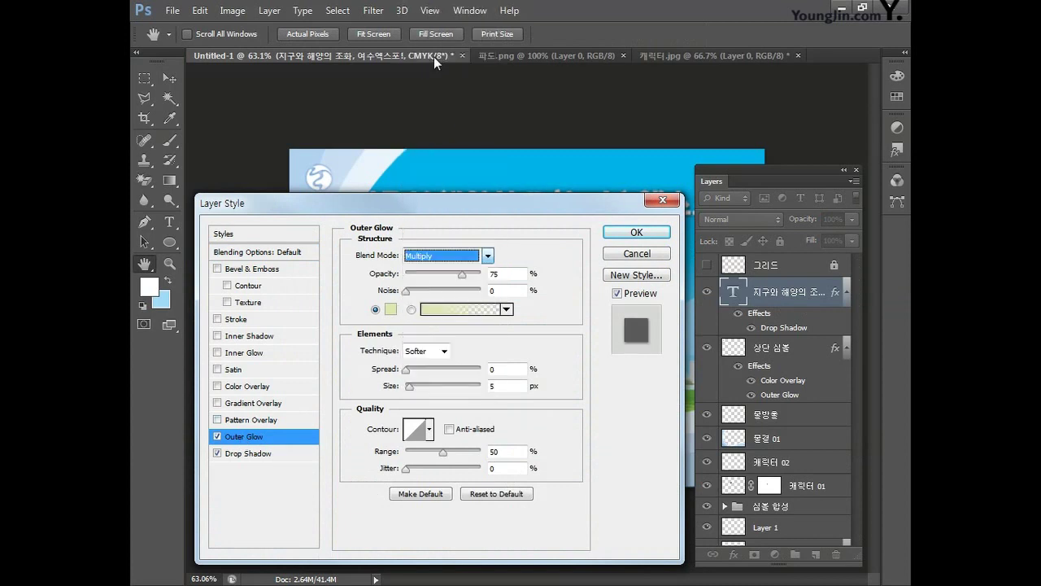
double_click(518, 269)
text(40)
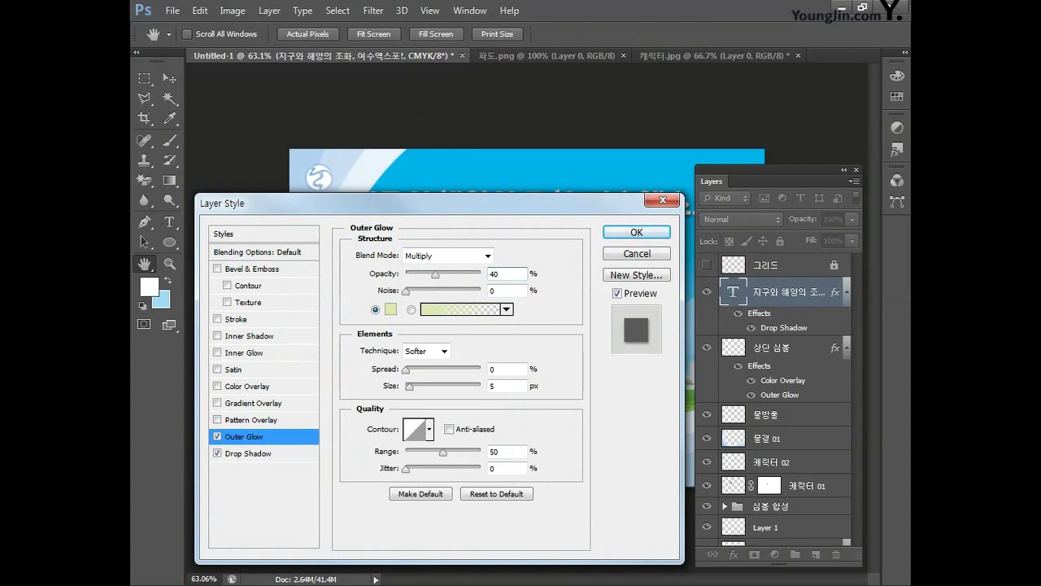
Set the slogan's Outer Glow color to C 80, M 30, Y 5 and its size to 1 px.
click(391, 309)
double_click(684, 479)
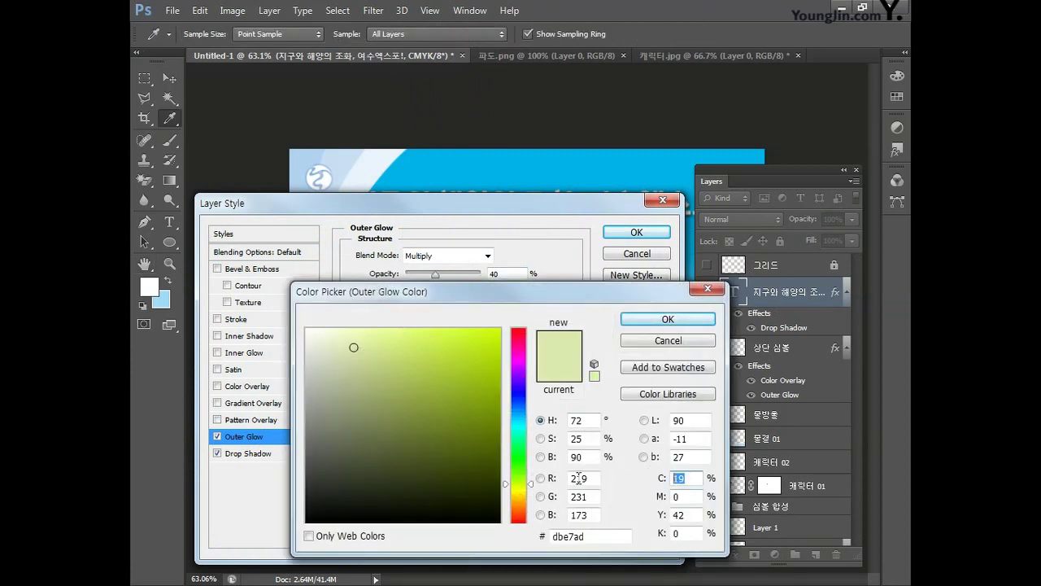
text(80)
key(Tab)
text(30)
key(Tab)
text(5)
key(Tab)
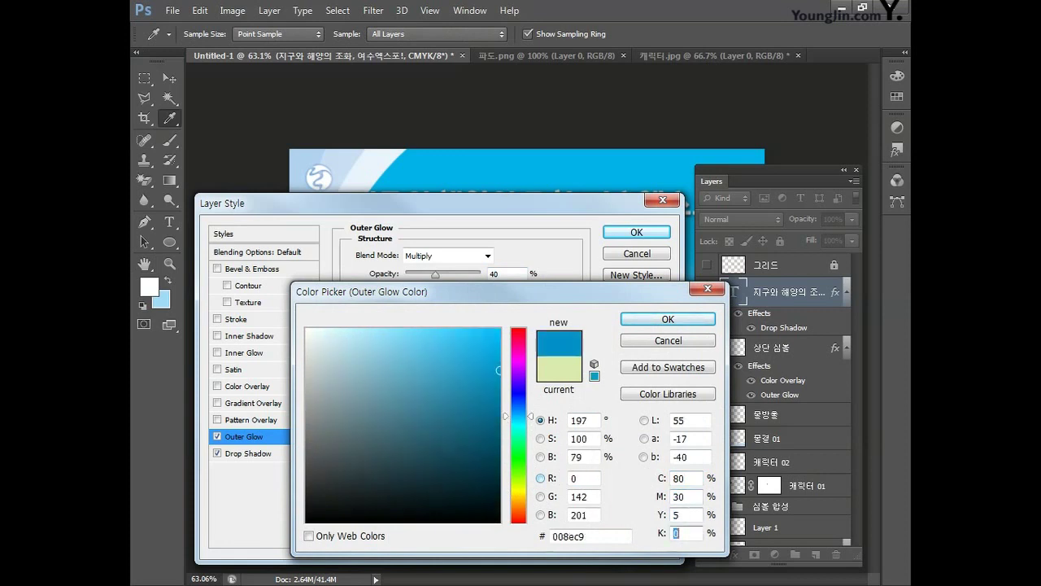
key(Return)
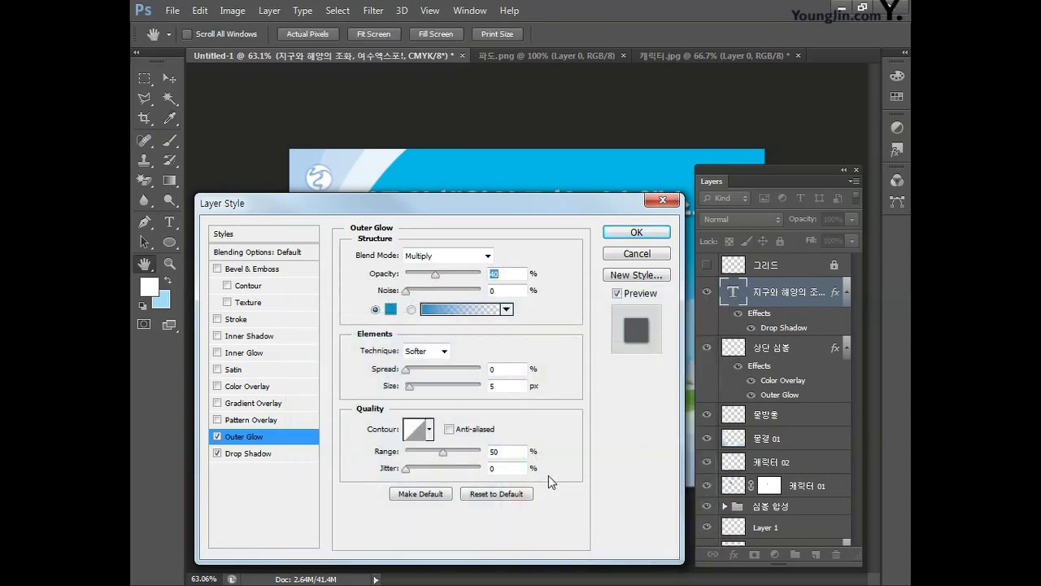
key(Tab)
key(Tab)
key(Tab)
text(1)
click(620, 232)
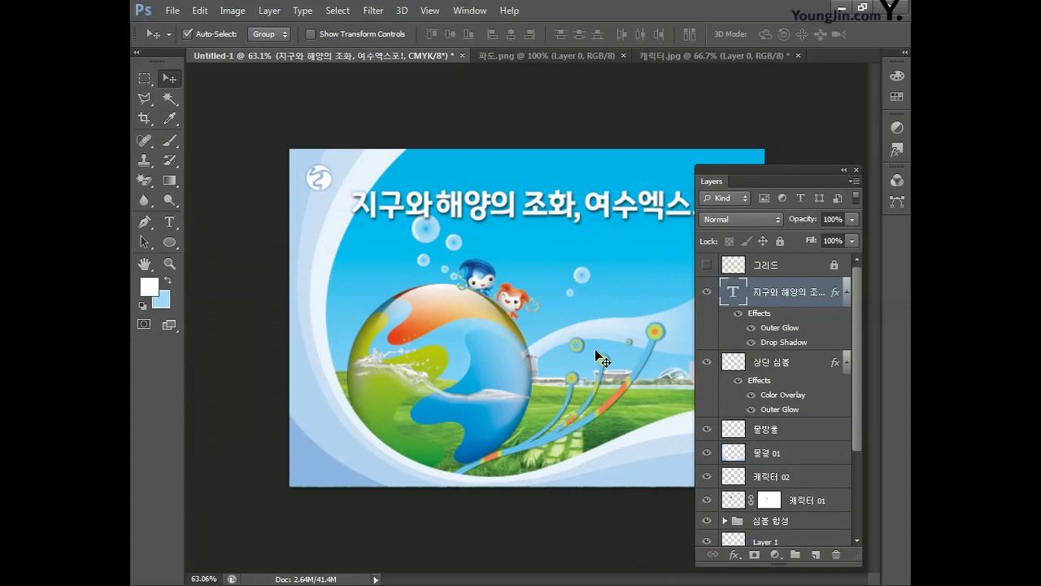
Collapse the effects lists of the slogan and 상단 심볼 layers and extend the layer list to show every layer.
click(847, 291)
click(847, 323)
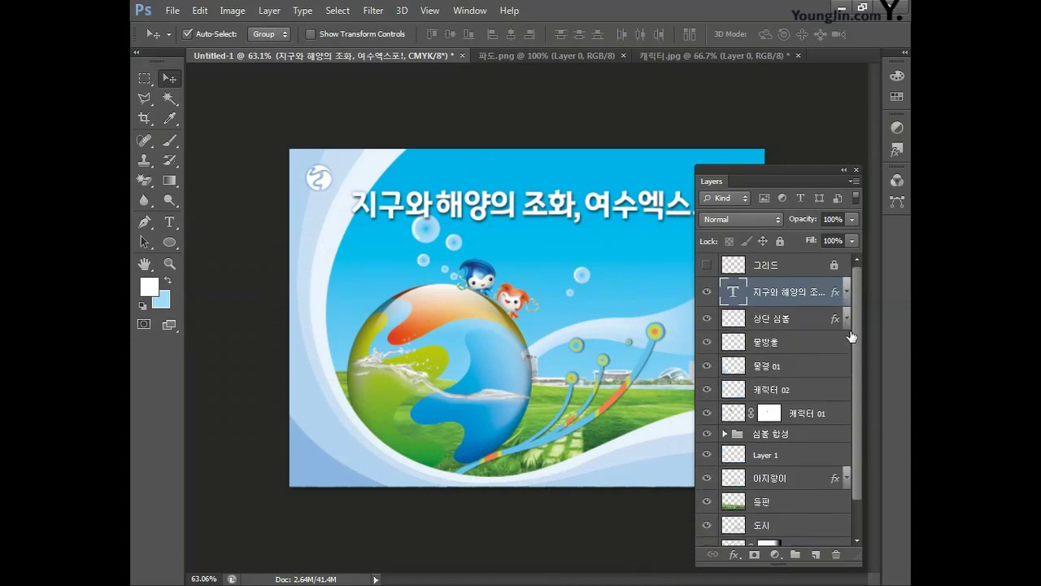
drag(801, 170, 801, 75)
drag(793, 472, 788, 553)
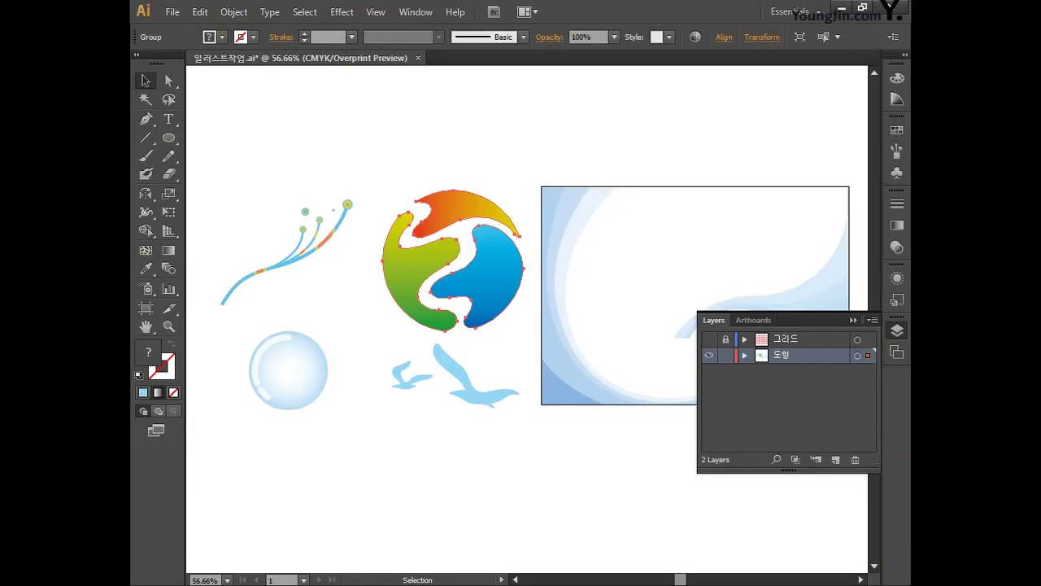
Copy the two seagulls from the Illustrator artwork and paste them into the Photoshop poster as pixels.
drag(379, 359, 491, 439)
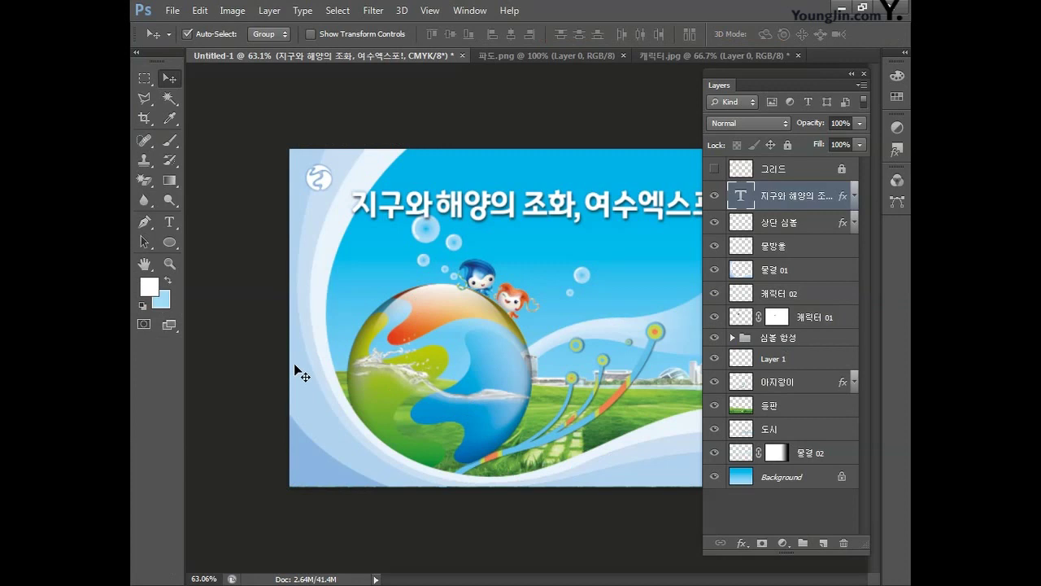
key(ctrl+v)
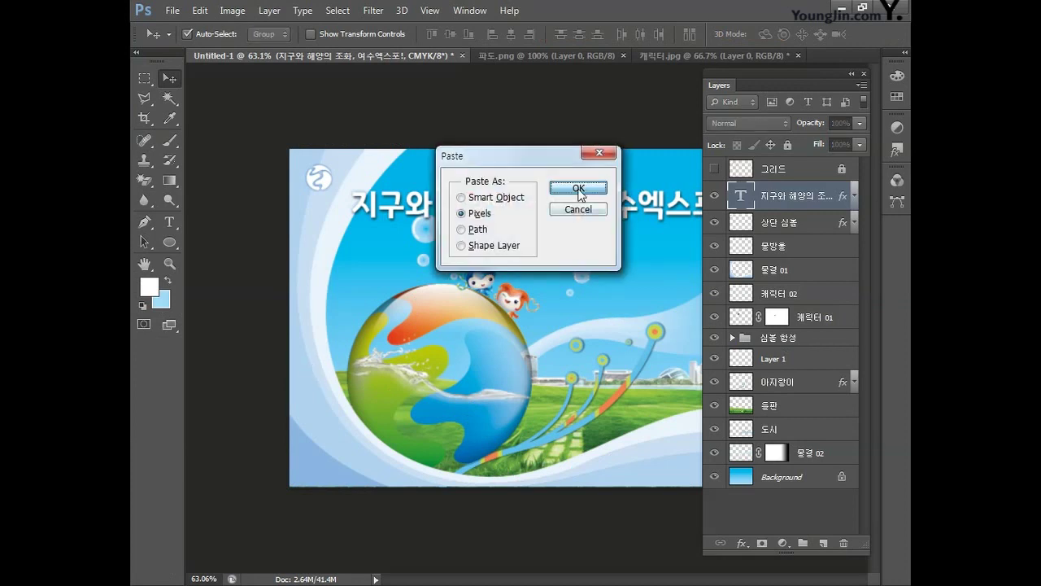
click(575, 192)
Scale the seagulls down to less than half and place them in the poster's upper-right corner above the slogan's end.
drag(524, 302, 645, 183)
drag(770, 79, 309, 85)
drag(541, 157, 670, 160)
key(Return)
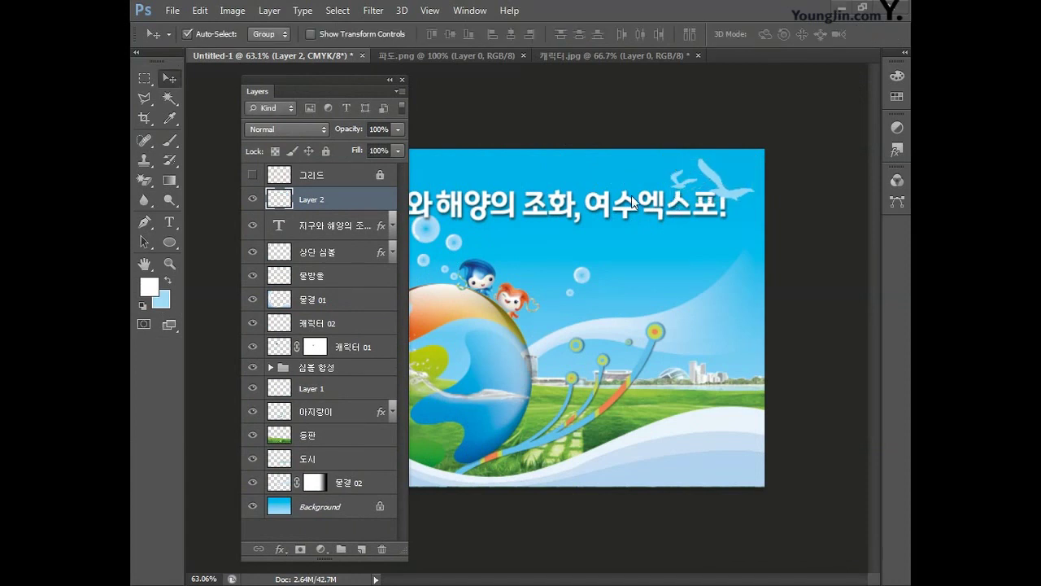
Rename the seagulls' layer as 갈매기 and move it directly below the slogan's text layer.
double_click(319, 200)
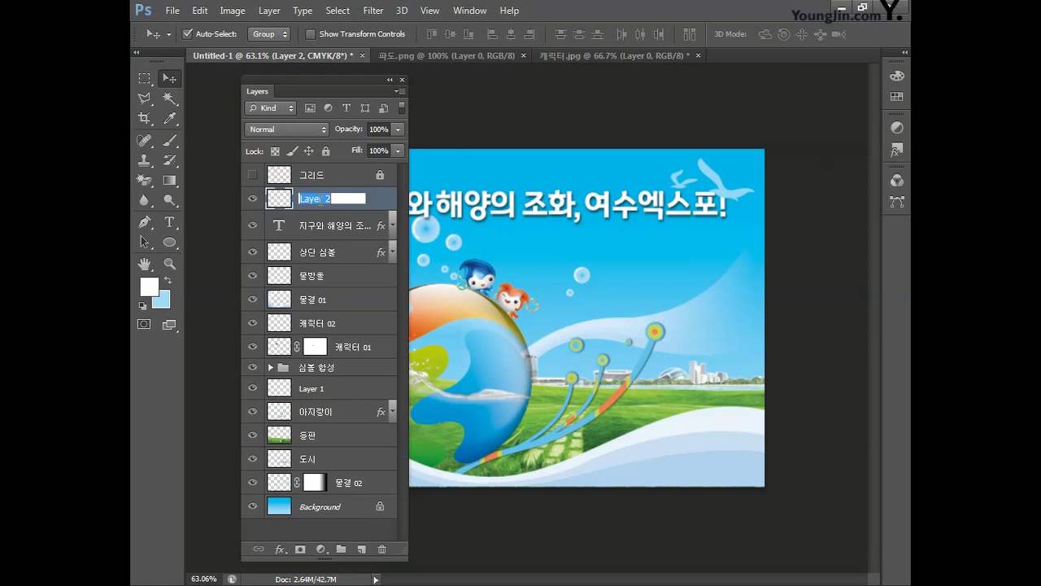
text(갈매기)
key(Return)
drag(320, 204, 337, 246)
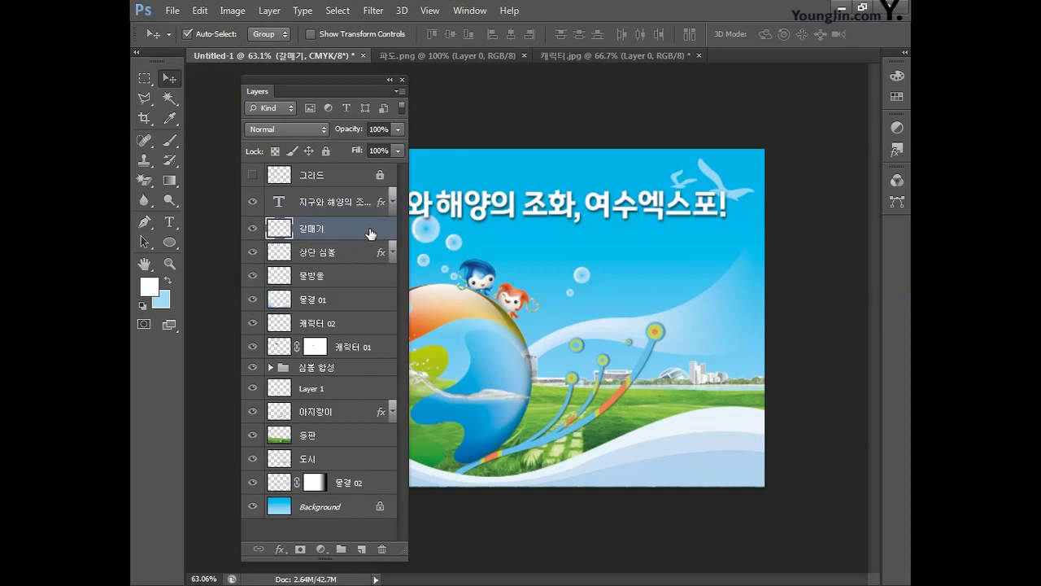
Add an outside stroke of 1 px in white (C, M, Y, K all 0) to the 갈매기 layer.
double_click(370, 233)
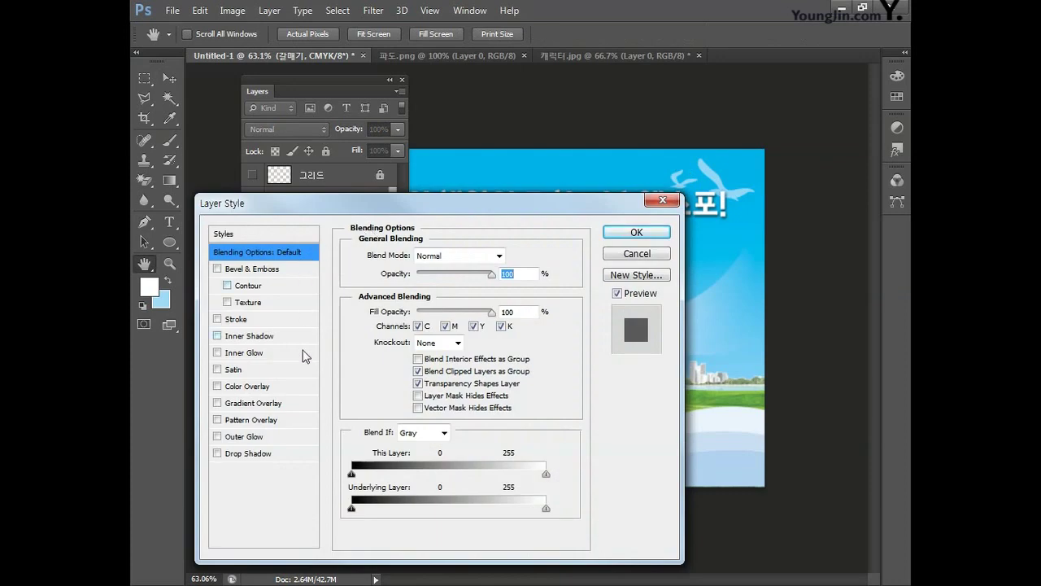
click(236, 319)
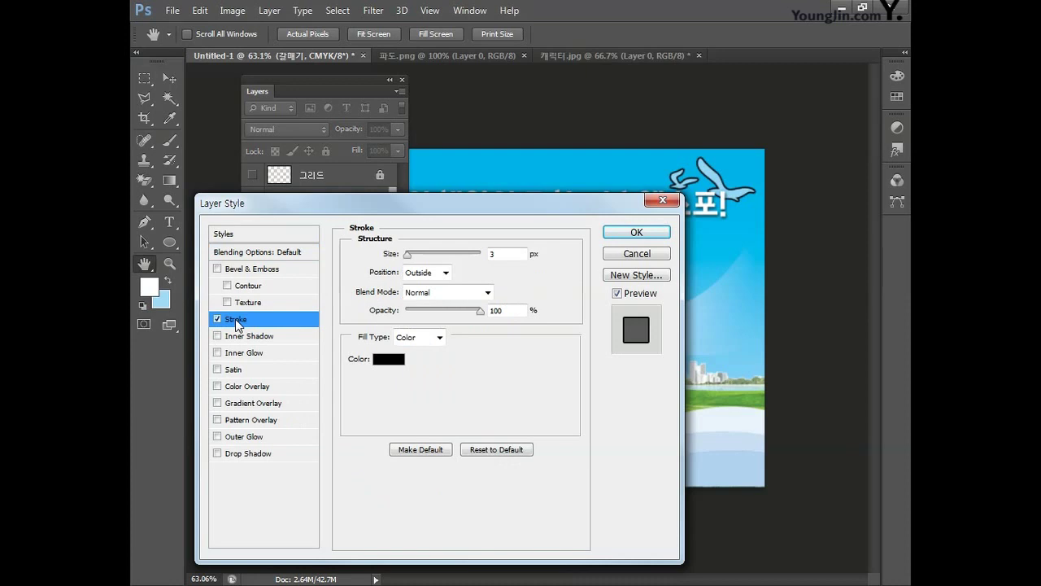
click(506, 253)
text(1)
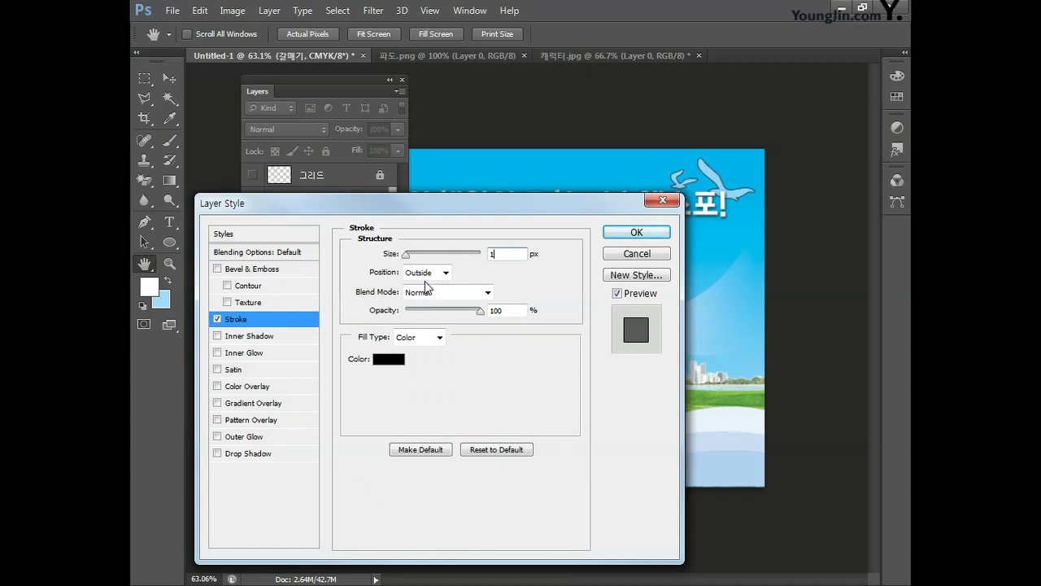
click(389, 361)
double_click(684, 479)
text(0)
key(Tab)
key(Tab)
text(0)
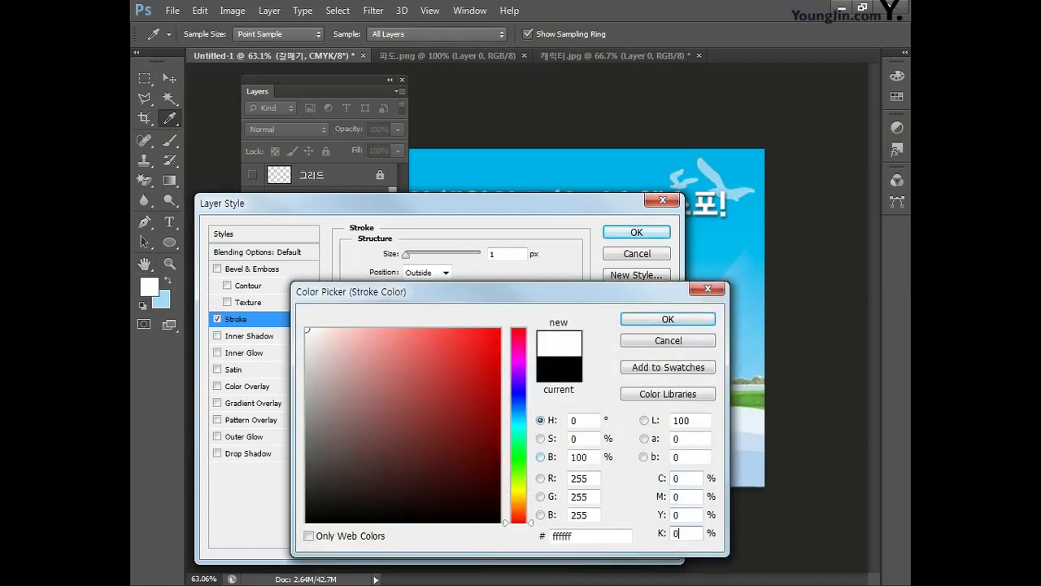
key(Return)
click(635, 233)
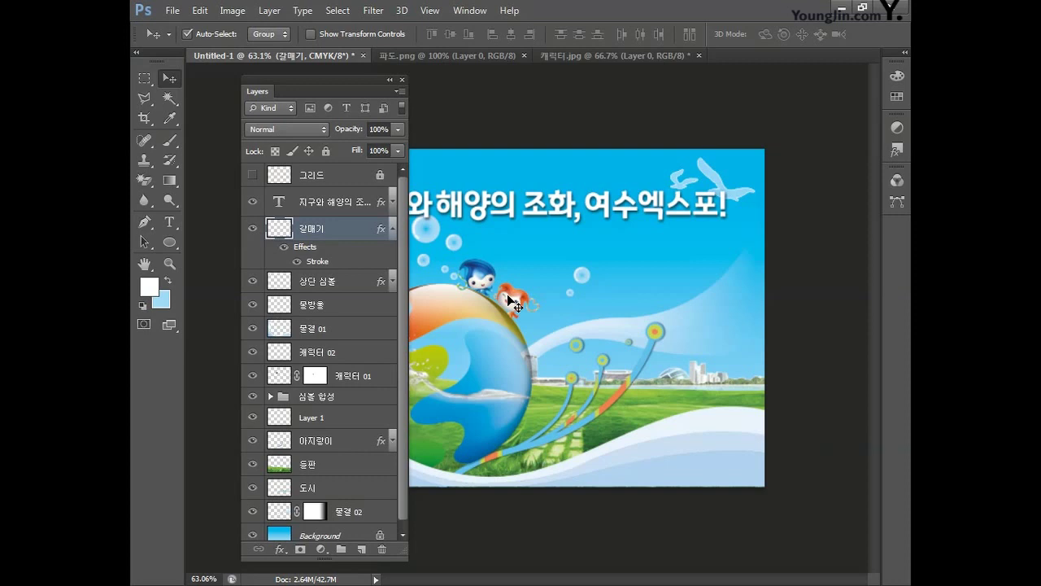
Create a new layer directly above the 갈매기 layer and name it 반짝이.
click(362, 549)
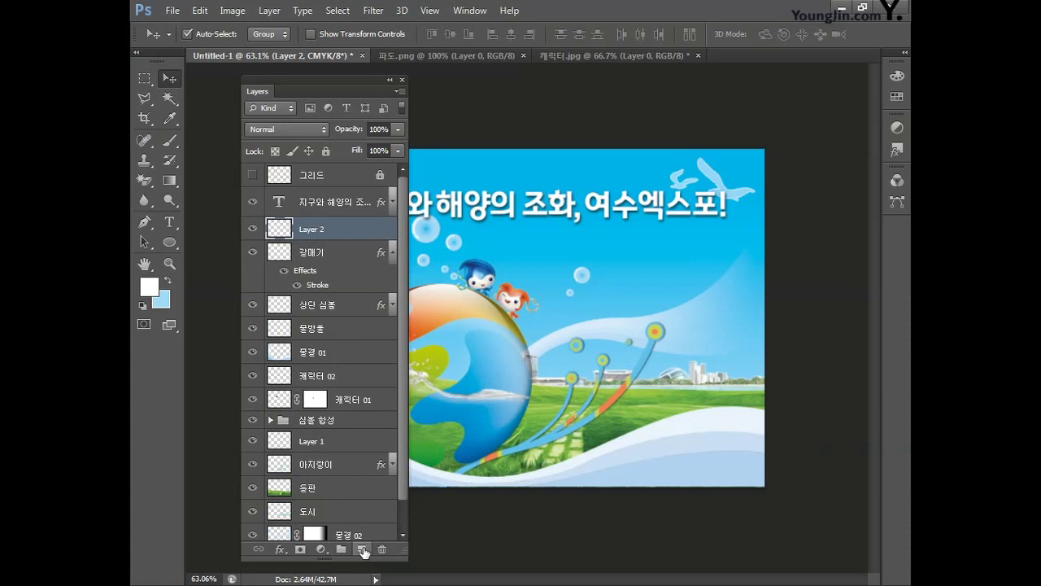
double_click(316, 231)
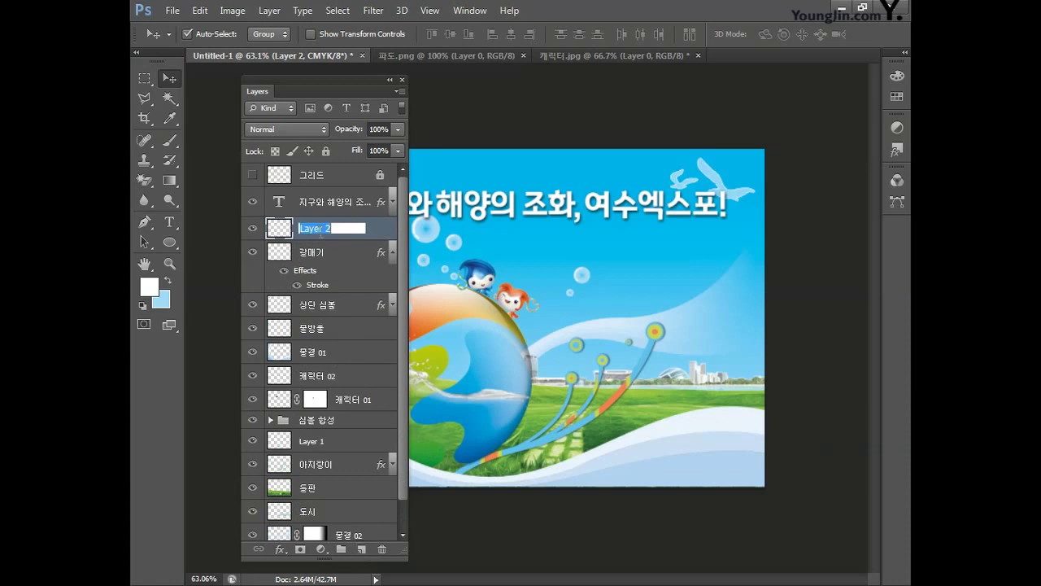
text(바짝이)
key(Return)
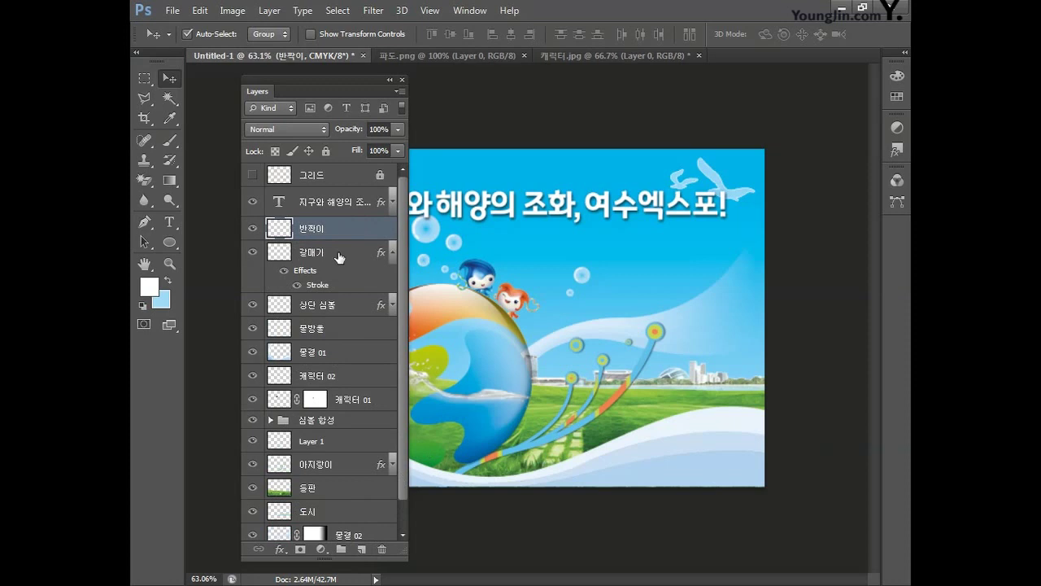
Replace the current brushes with the Assorted Brushes set and choose the 25 px cross-shaped sparkle brush.
click(170, 141)
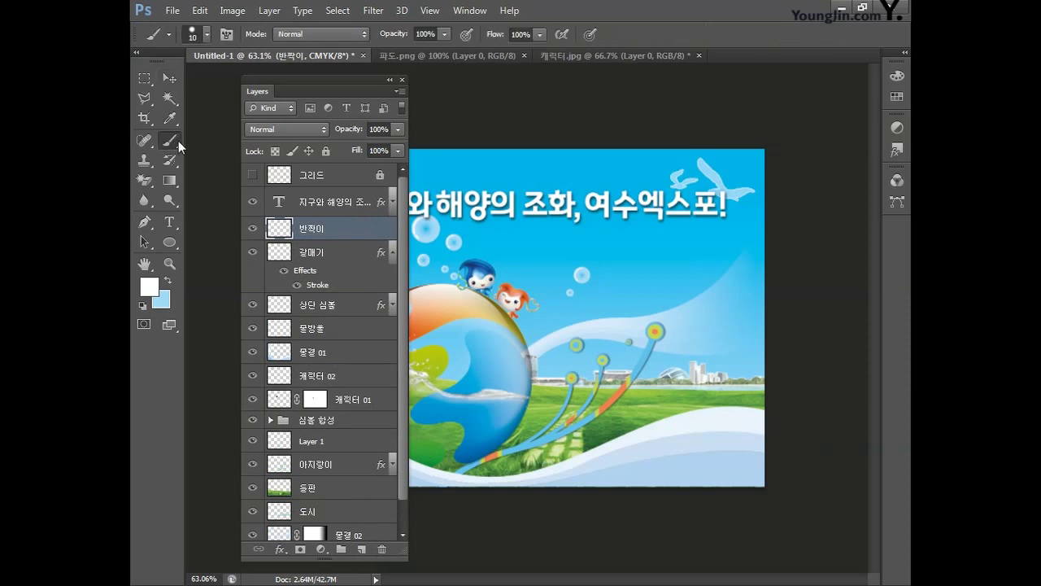
click(208, 39)
click(329, 59)
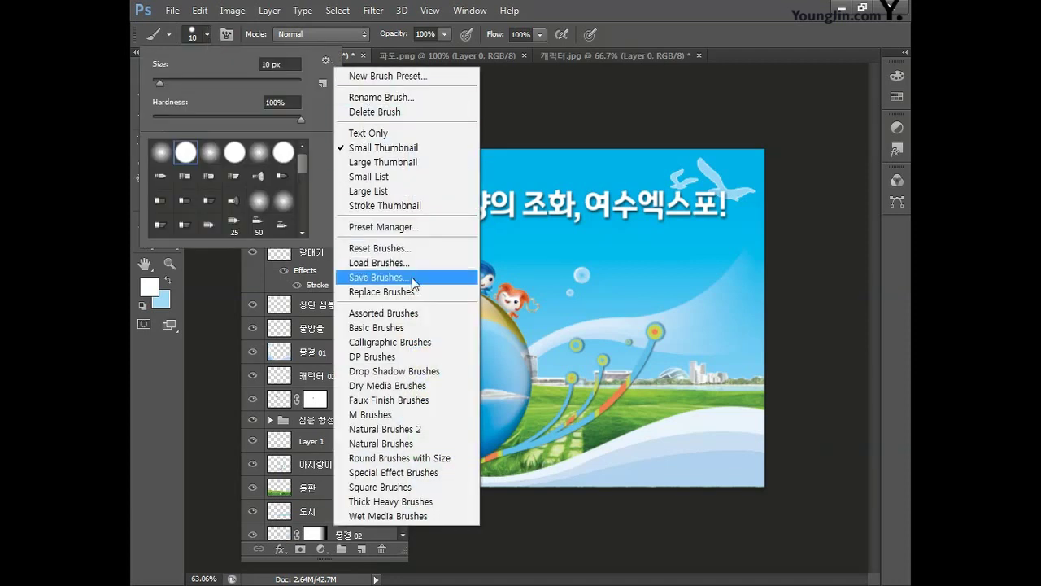
click(410, 316)
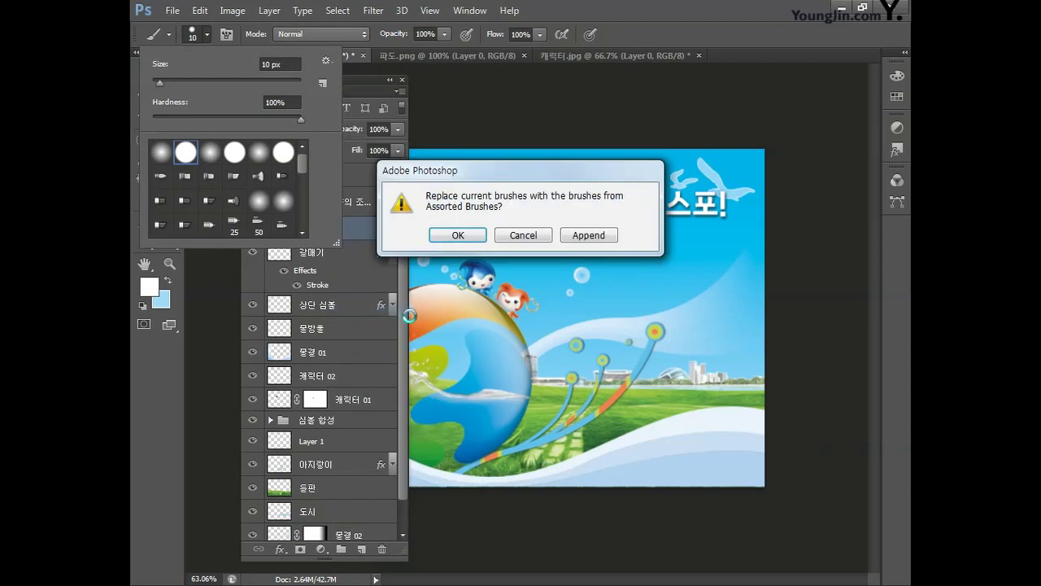
click(458, 236)
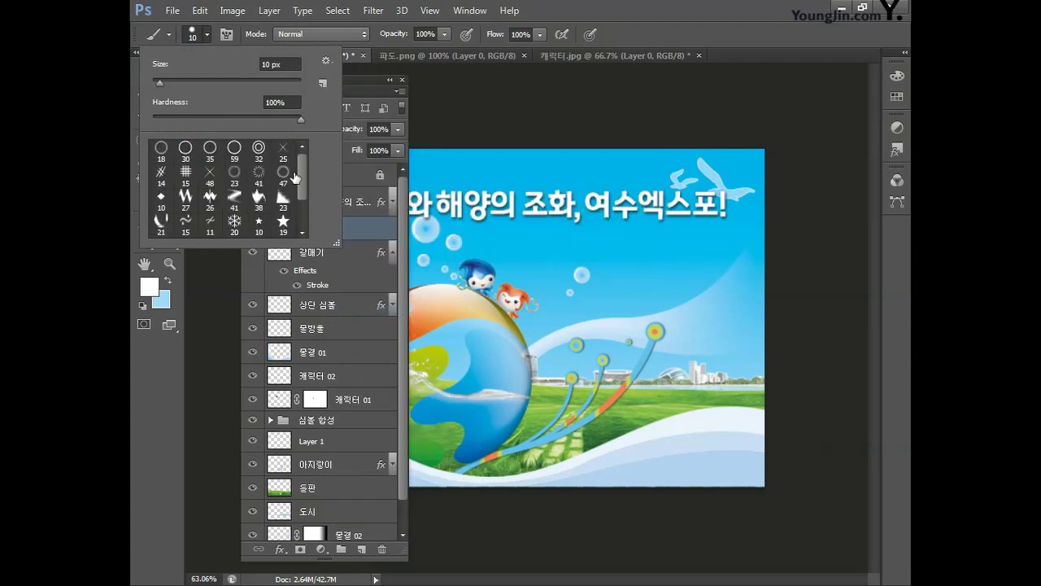
click(284, 153)
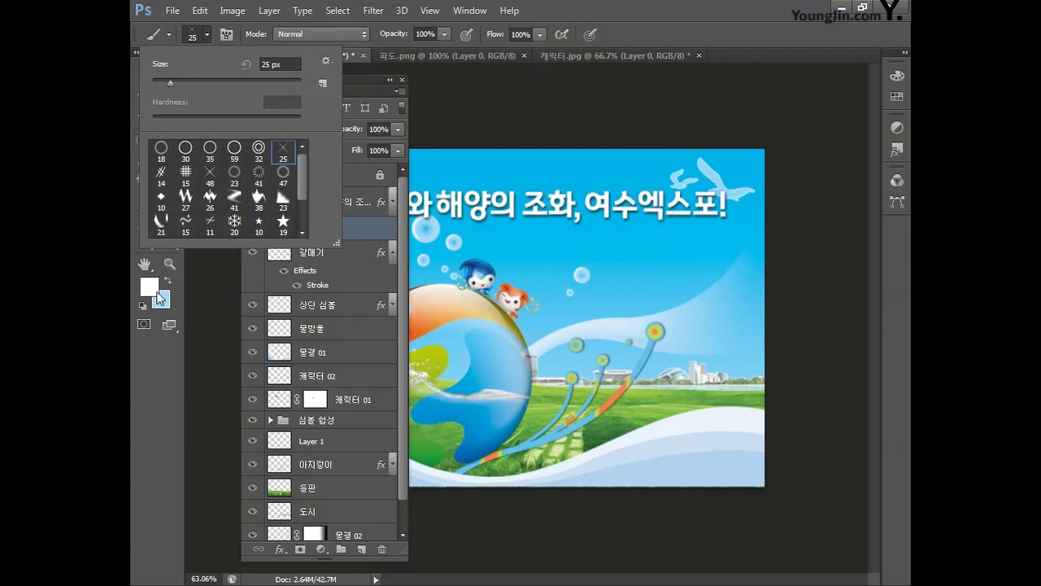
Stamp several white 25 px sparkles on the 반짝이 layer around the stadium and domed building in the skyline.
click(655, 379)
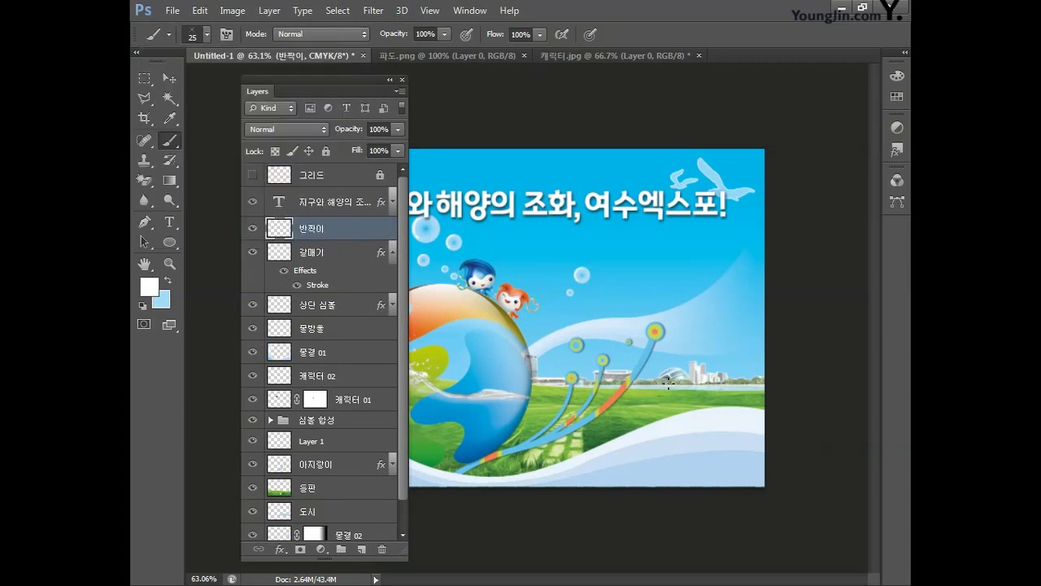
scroll(656, 383, up, 5)
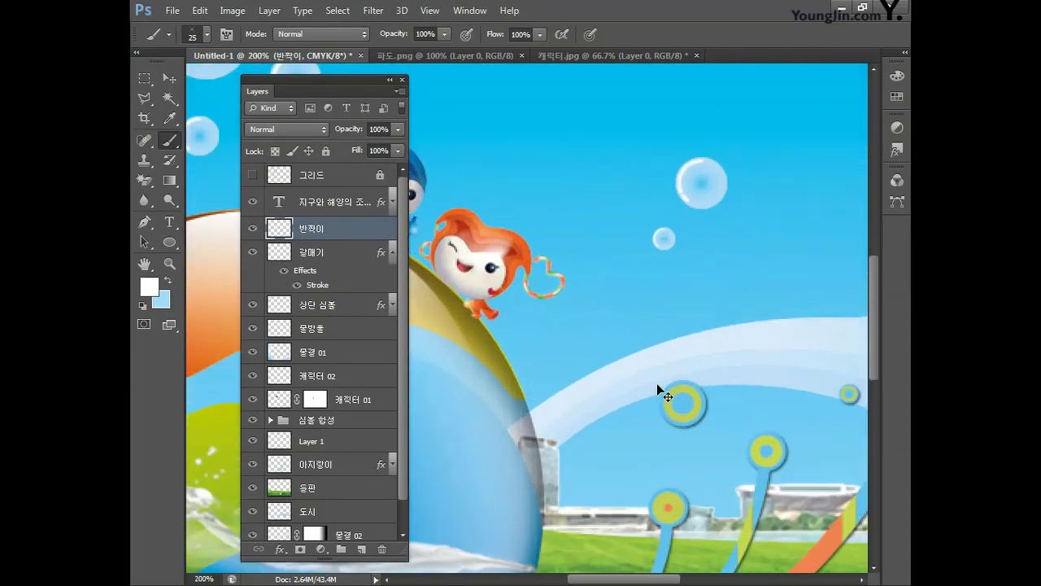
drag(716, 383, 520, 244)
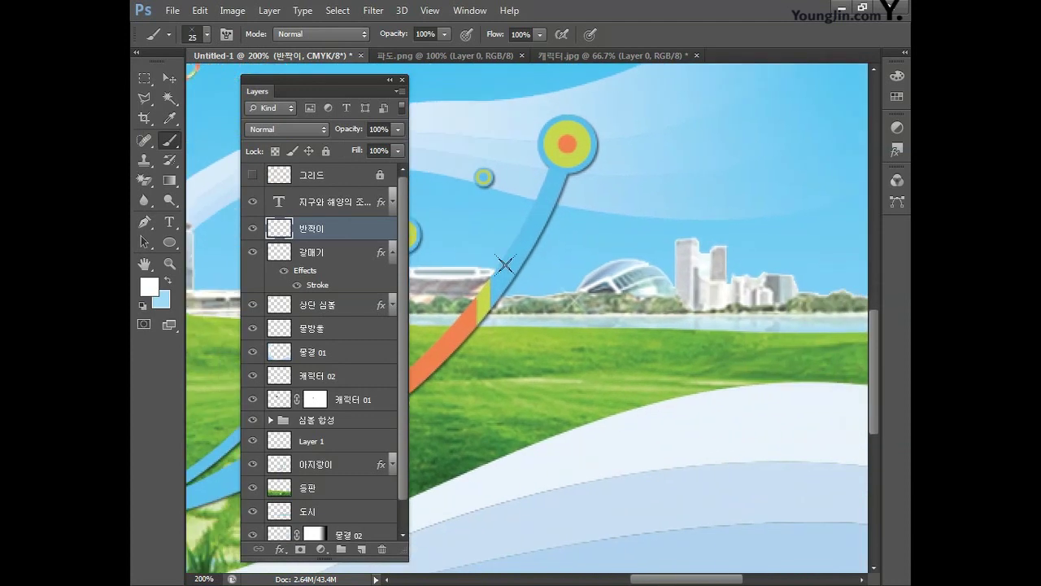
scroll(505, 263, down, 2)
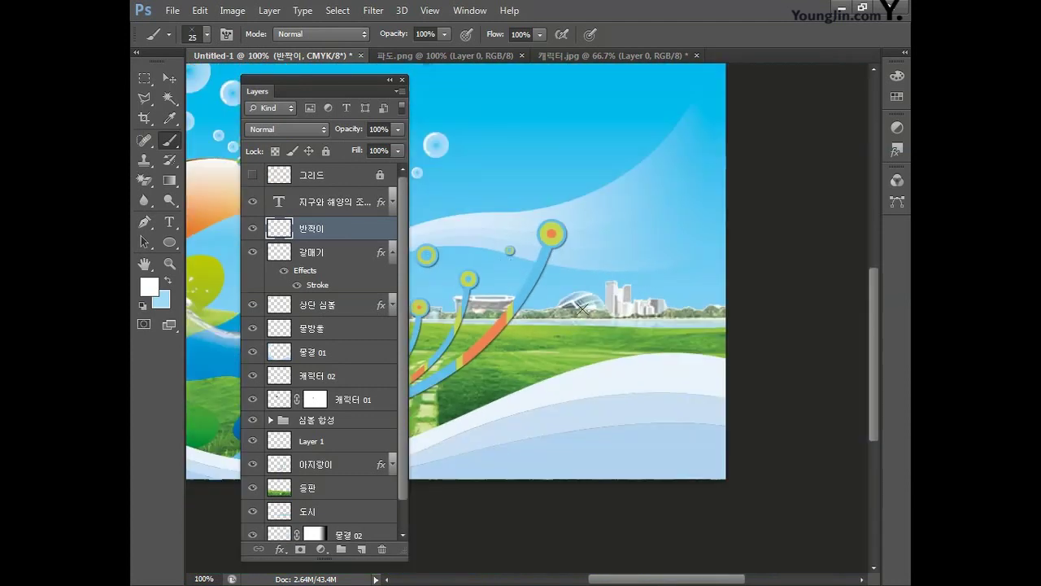
click(595, 277)
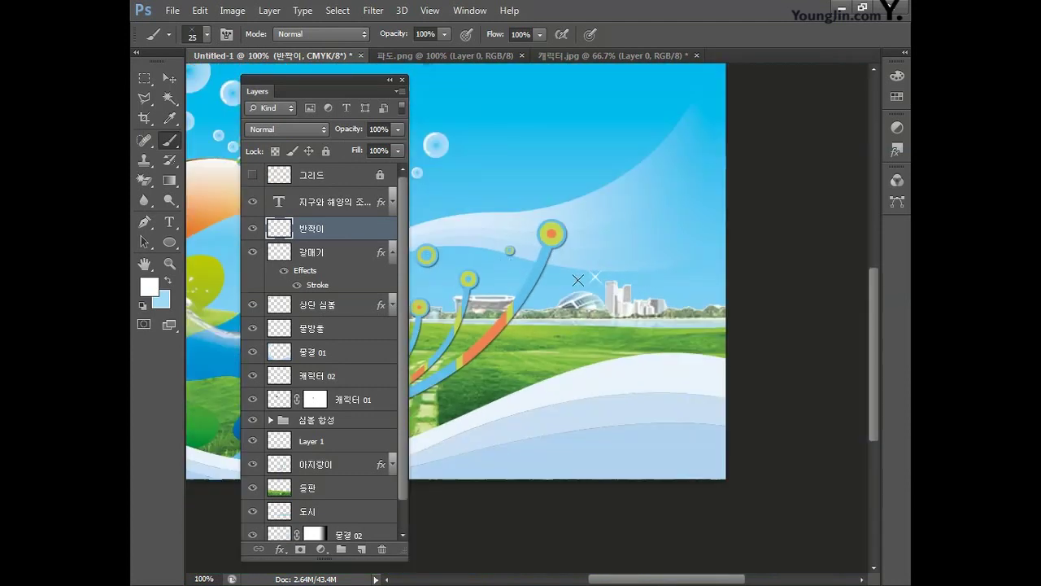
click(503, 271)
click(564, 297)
Stamp a larger sparkle over the high-rise buildings, plus more at 40 px and 30 px across the skyline, sky and grass.
key(bracketright)
key(bracketright)
key(bracketright)
click(628, 274)
key(bracketleft)
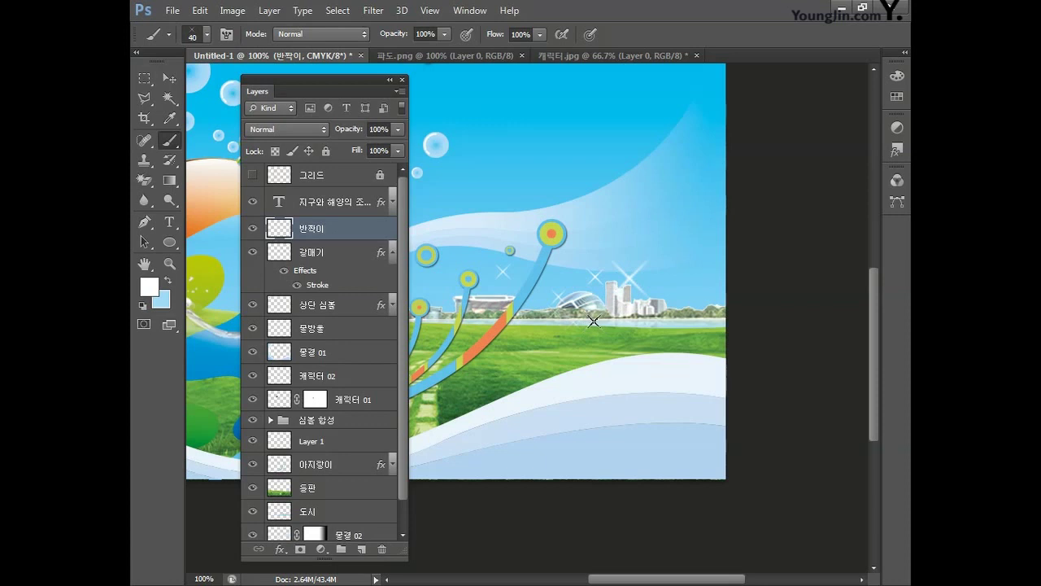
key(bracketleft)
click(481, 258)
click(640, 345)
Apply a Gaussian Blur with a radius of 0.1 pixels to the 반짝이 layer.
click(373, 11)
mouse_move(391, 166)
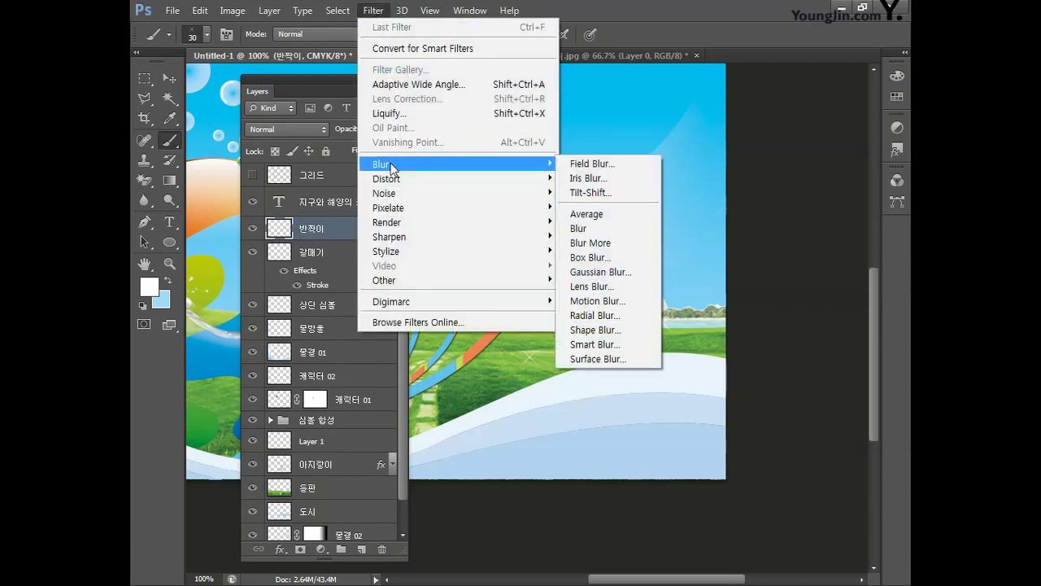
click(600, 271)
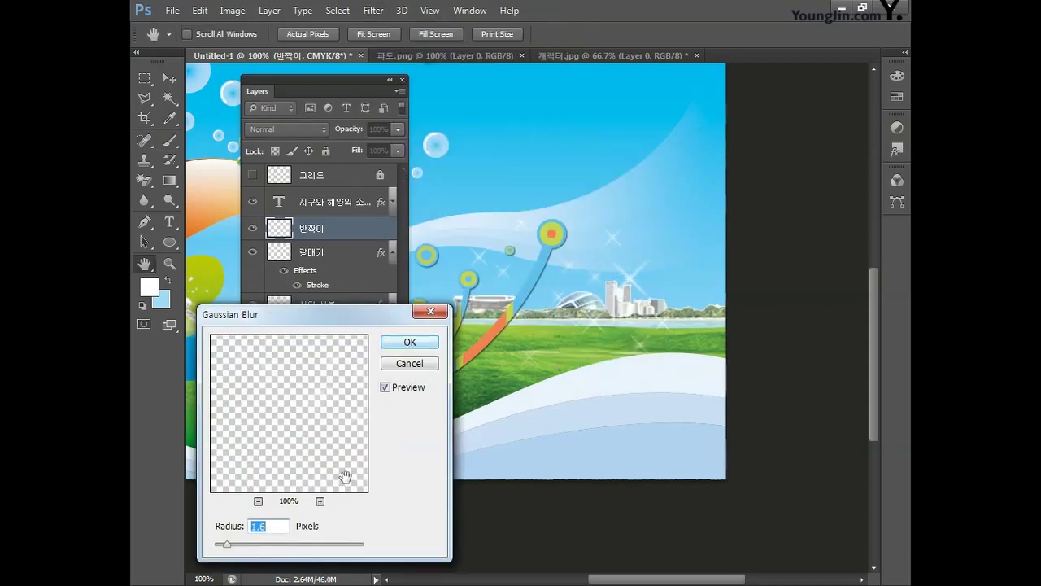
text(.1)
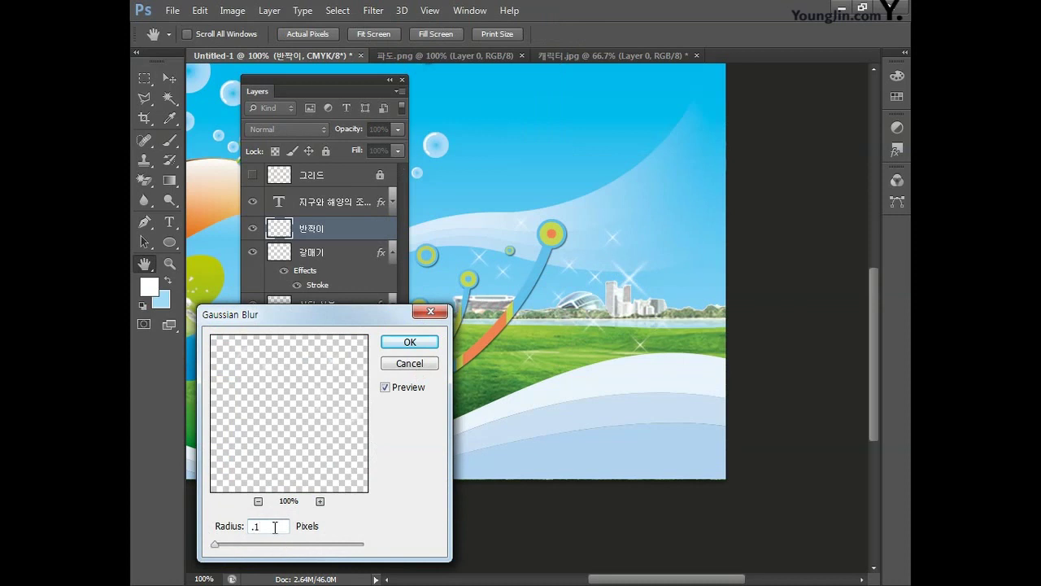
click(409, 344)
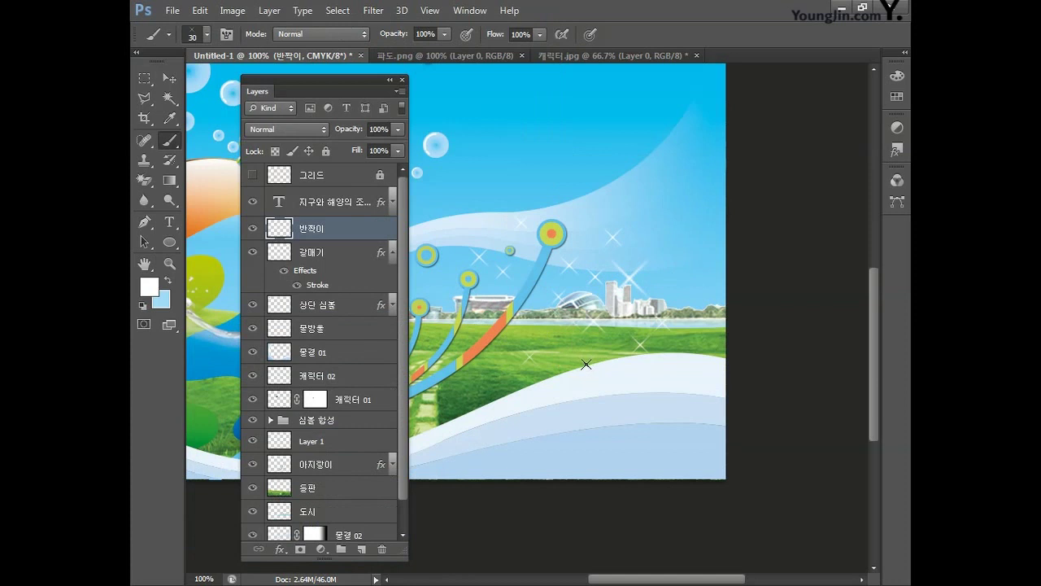
Fit the whole poster in view and check its composition against the temporarily shown 그리드 layer.
drag(337, 87, 770, 132)
click(145, 265)
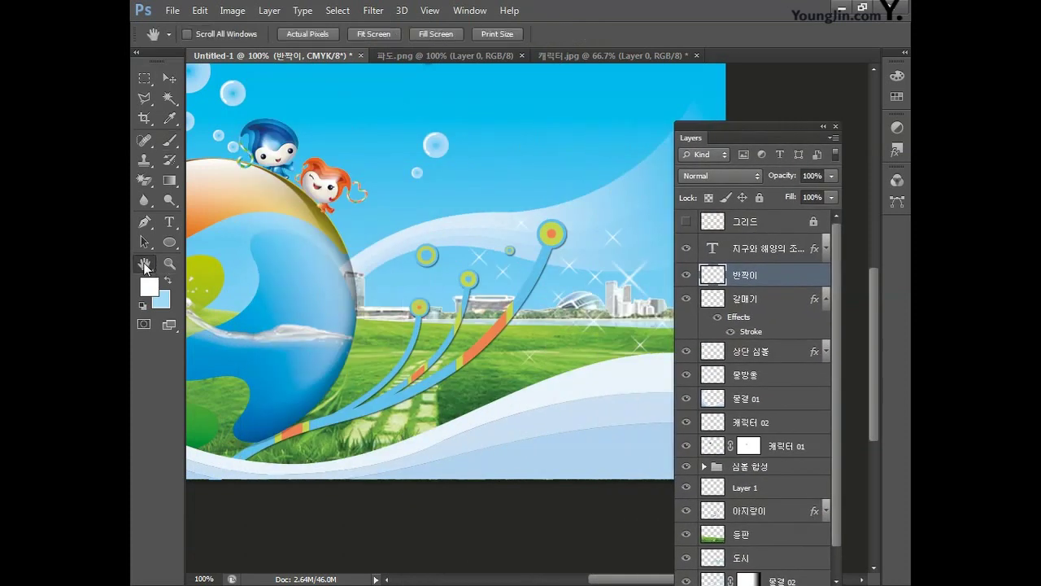
click(144, 264)
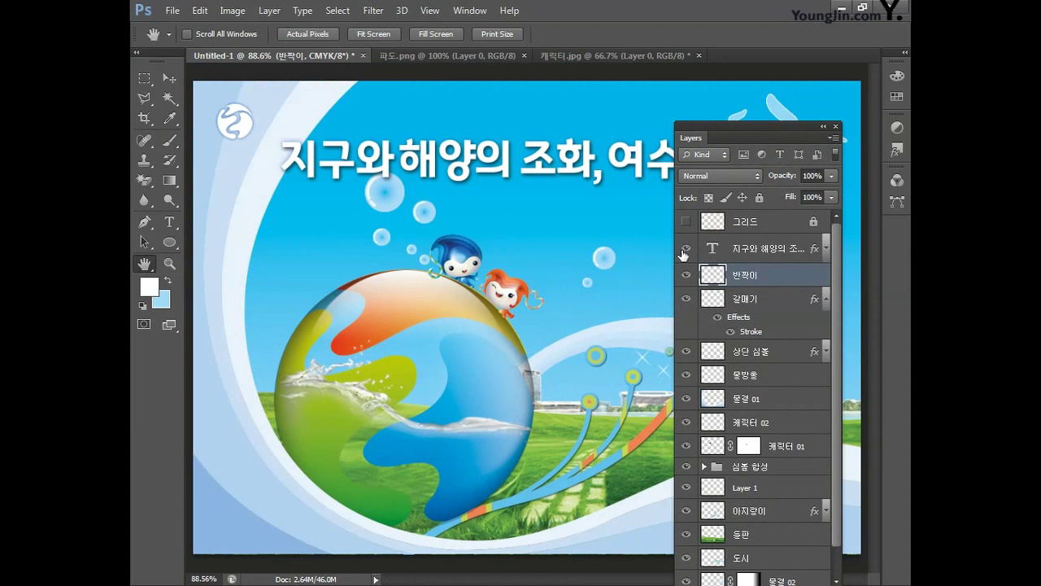
click(686, 221)
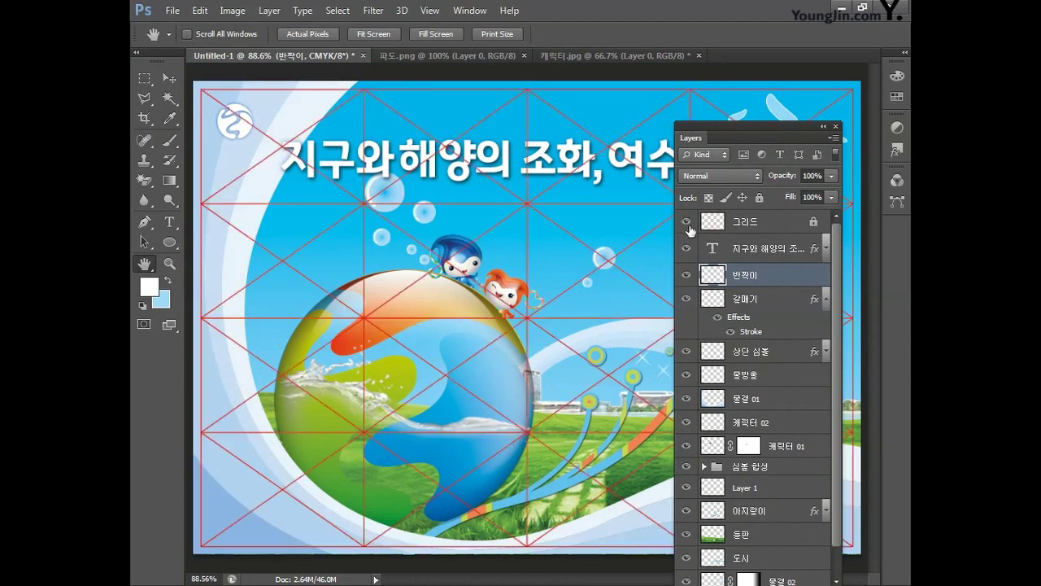
click(836, 126)
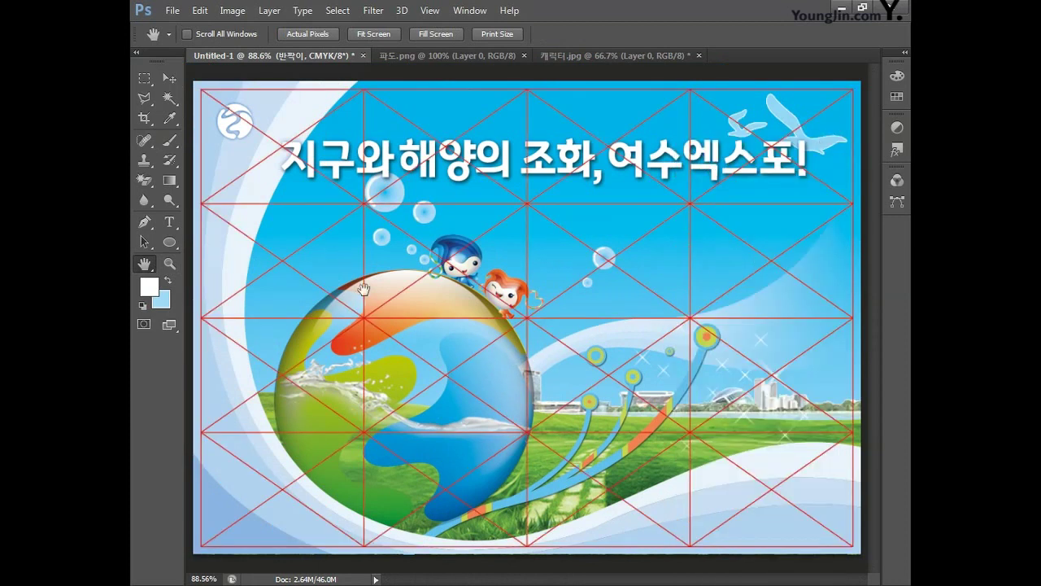
click(459, 11)
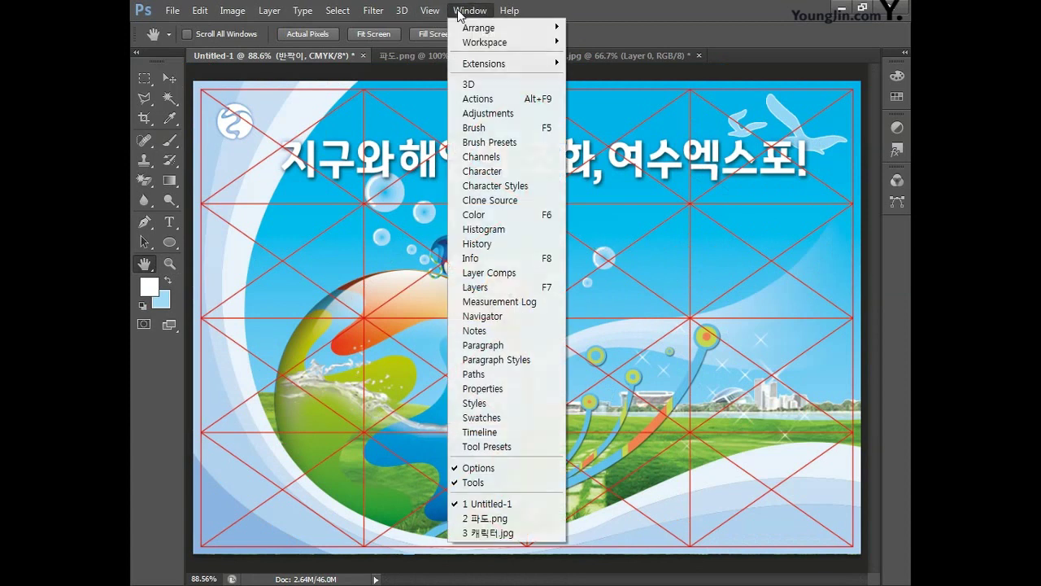
click(472, 288)
click(685, 222)
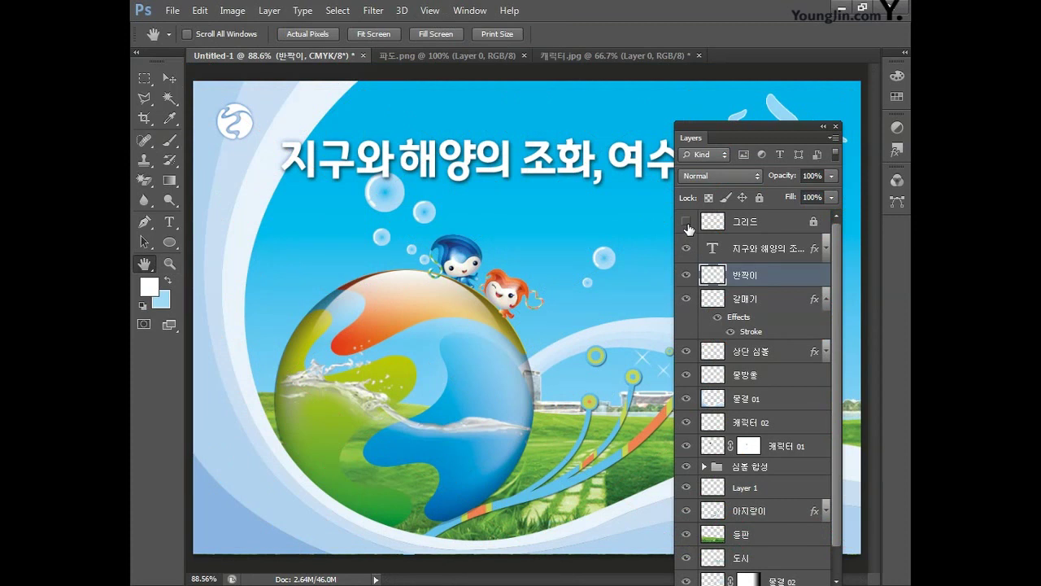
Save the poster in Photoshop PSD format as 포토샵작업 with layers and maximized compatibility.
key(ctrl+shift+s)
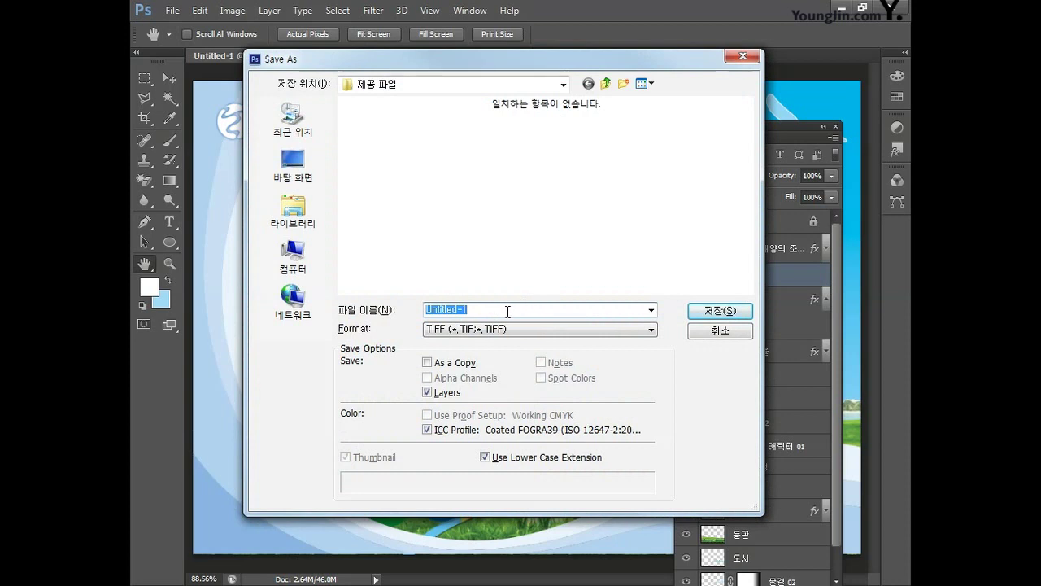
click(508, 329)
click(508, 340)
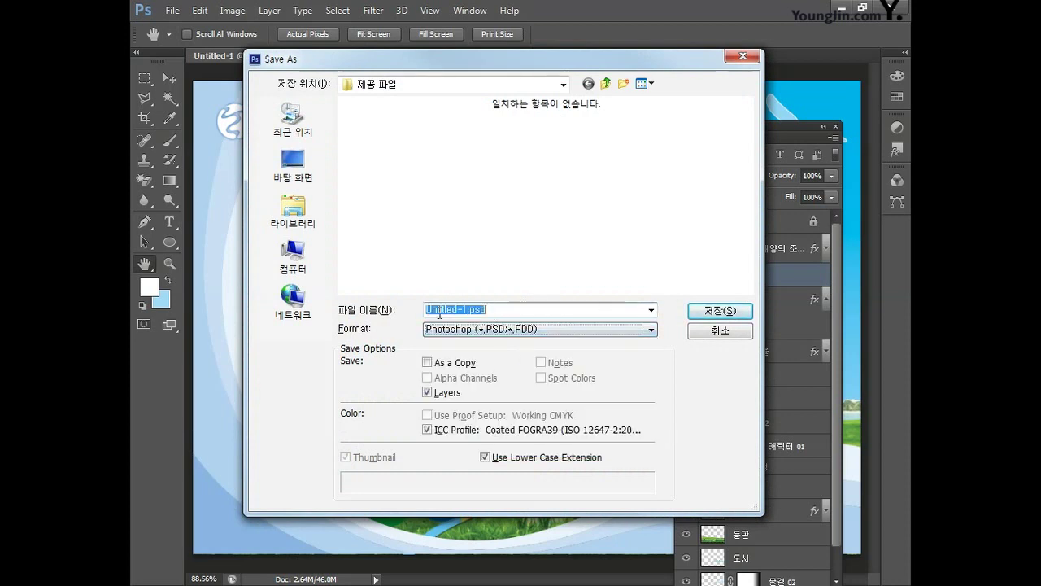
text(포토샵연습)
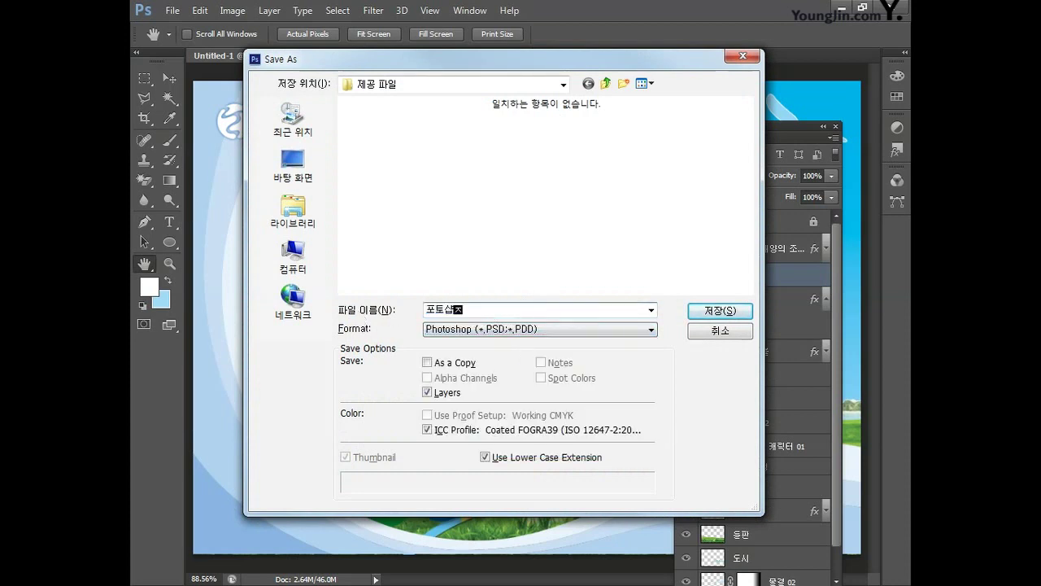
key(Return)
key(Return)
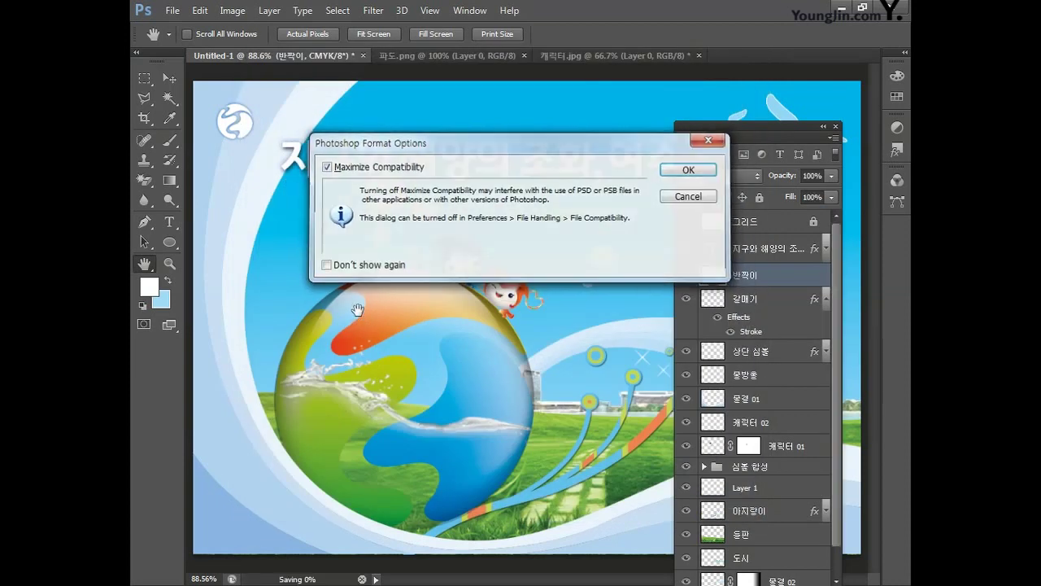
Put the Layers panel away and convert the poster's color mode to RGB without flattening its layers.
click(835, 127)
click(241, 17)
mouse_move(264, 27)
click(429, 85)
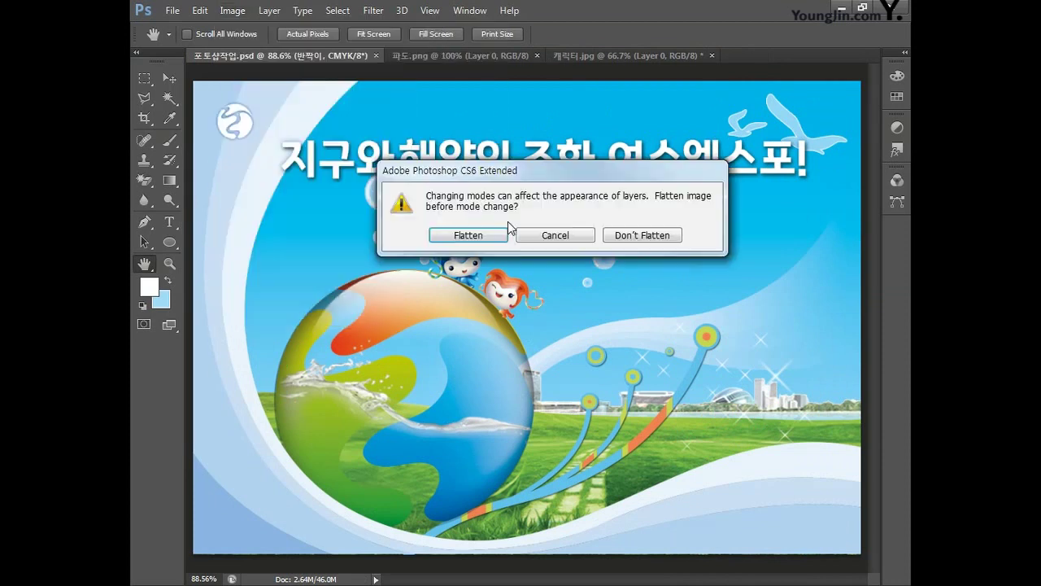
click(642, 235)
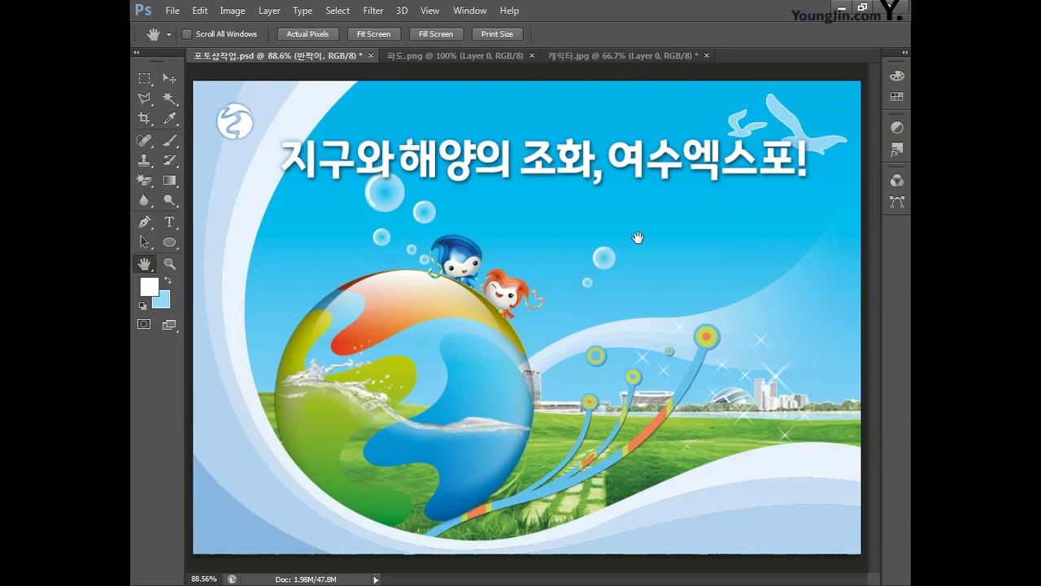
Save a copy of the poster as a JPEG named 01 at maximum quality 12 in Baseline ("Standard") format.
click(172, 10)
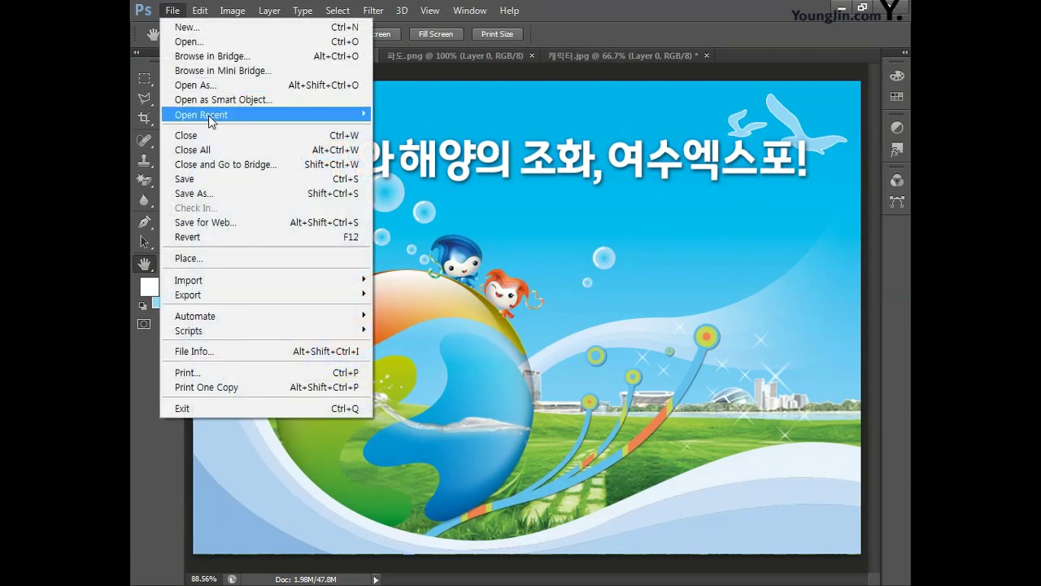
click(210, 196)
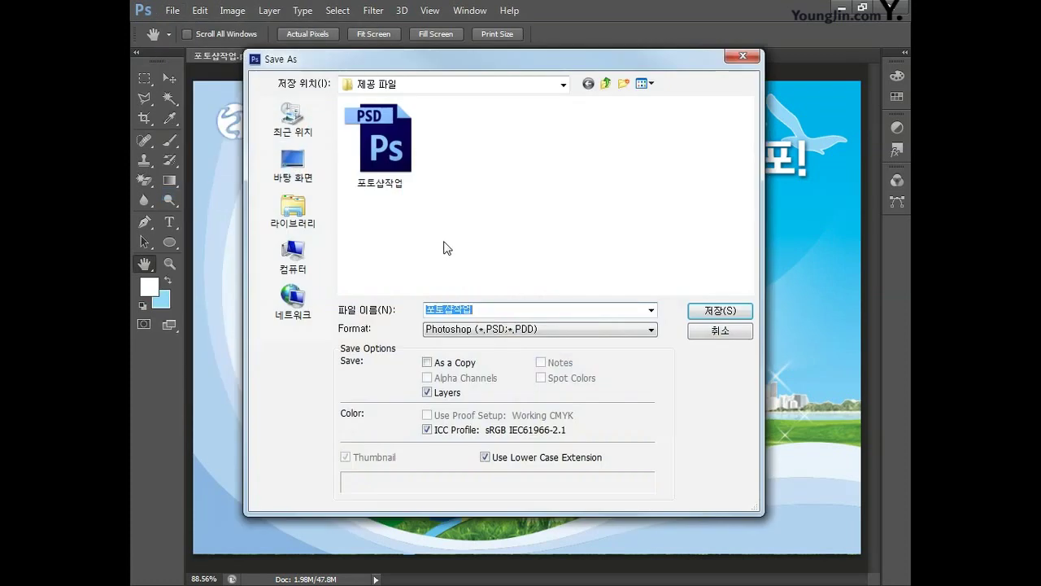
click(481, 309)
double_click(496, 309)
text(01)
click(461, 329)
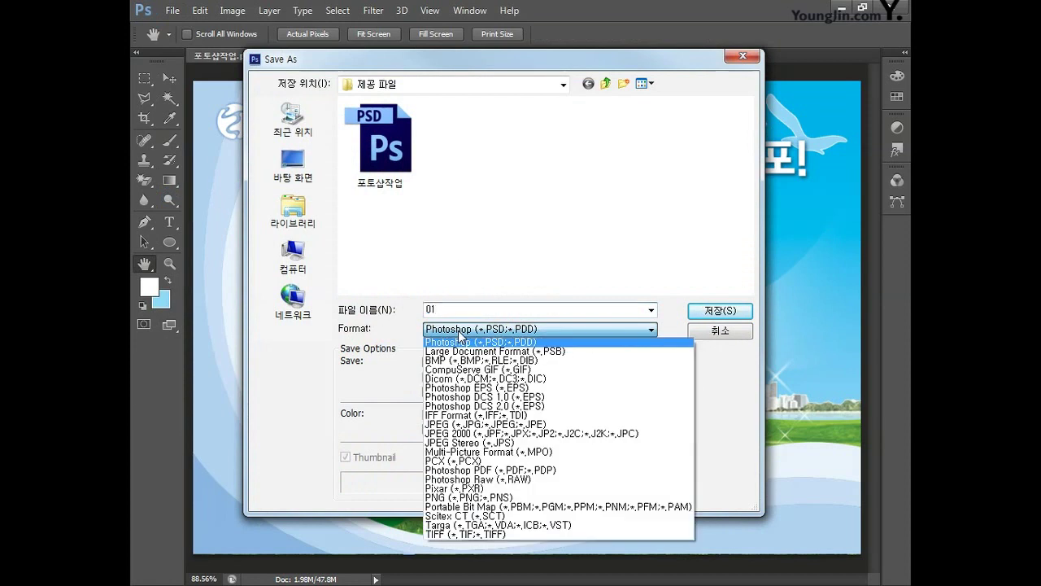
click(490, 424)
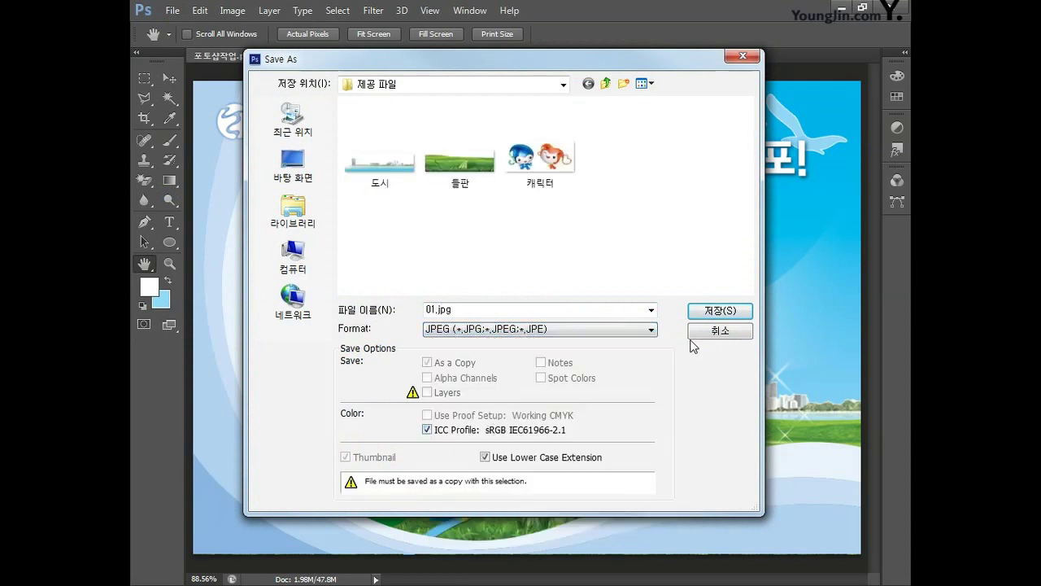
click(703, 311)
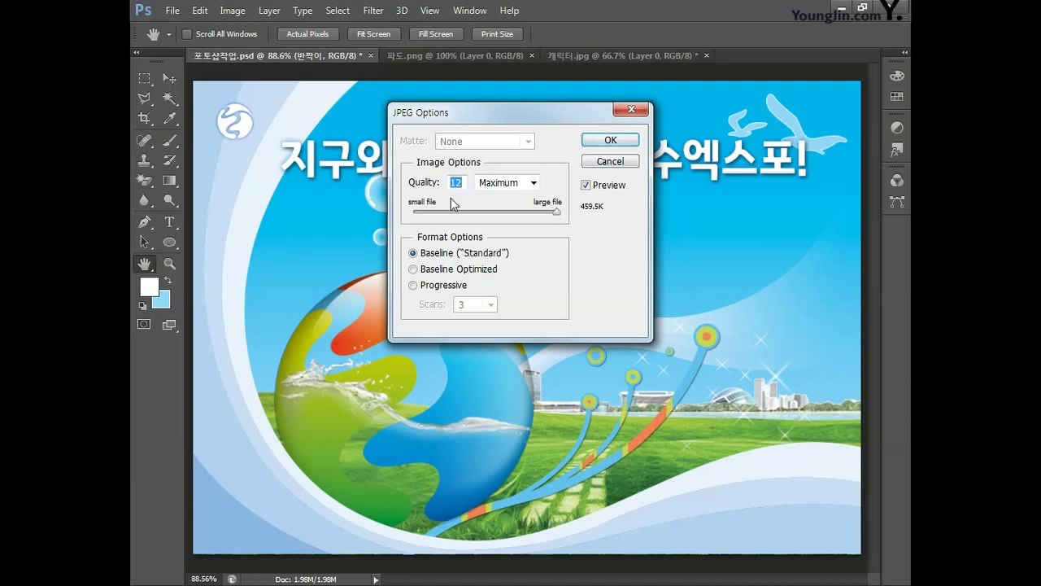
click(598, 140)
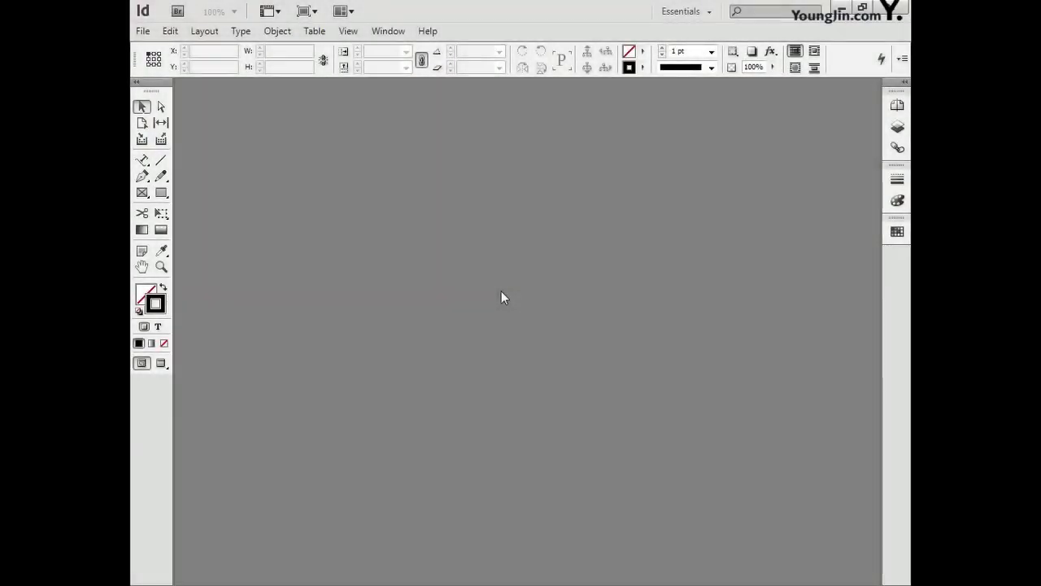
In InDesign, start a new single-page A4 document in landscape orientation with facing pages turned off.
click(142, 31)
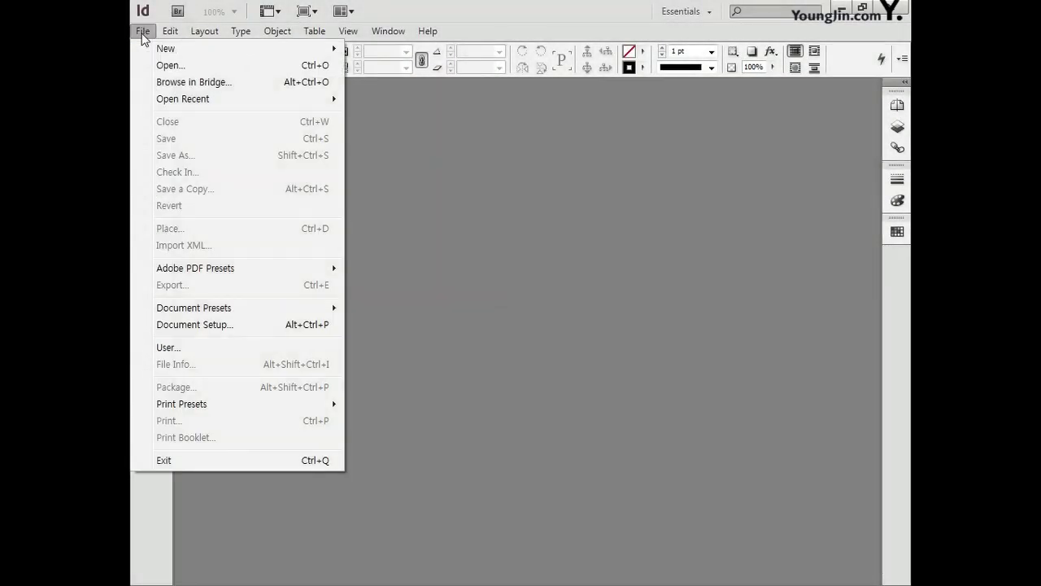
mouse_move(163, 52)
click(376, 49)
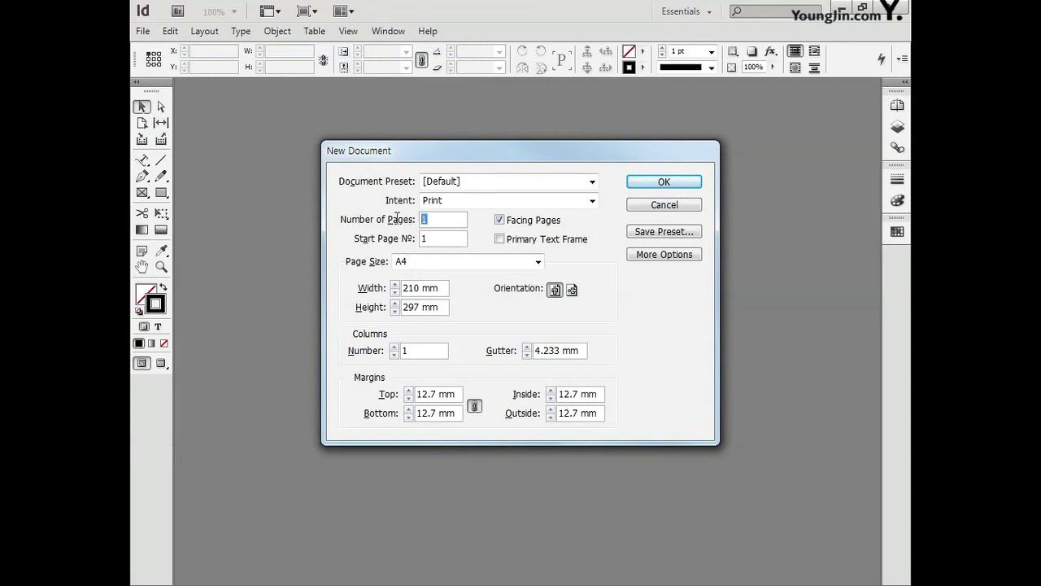
click(500, 220)
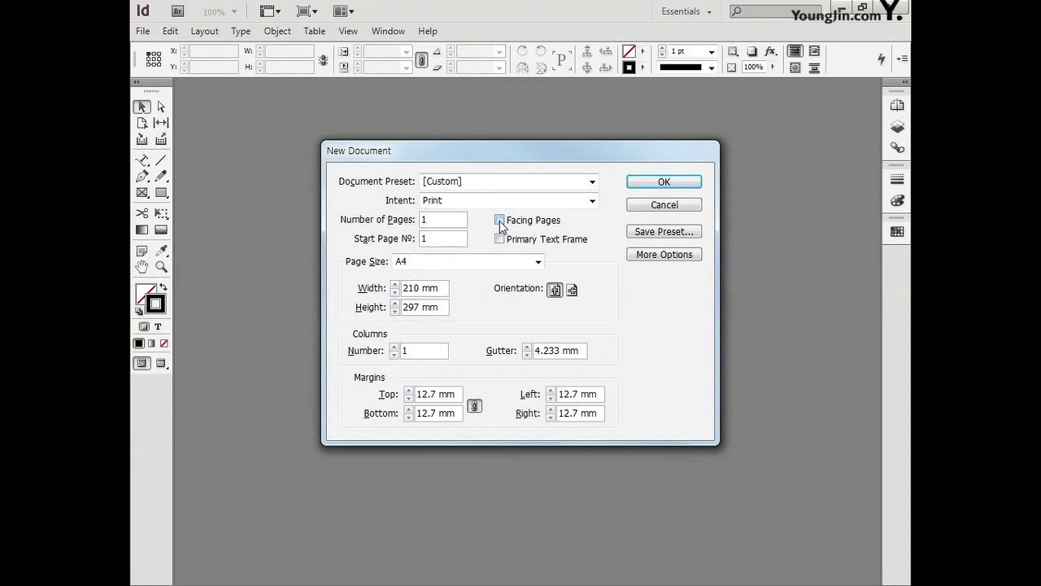
click(449, 261)
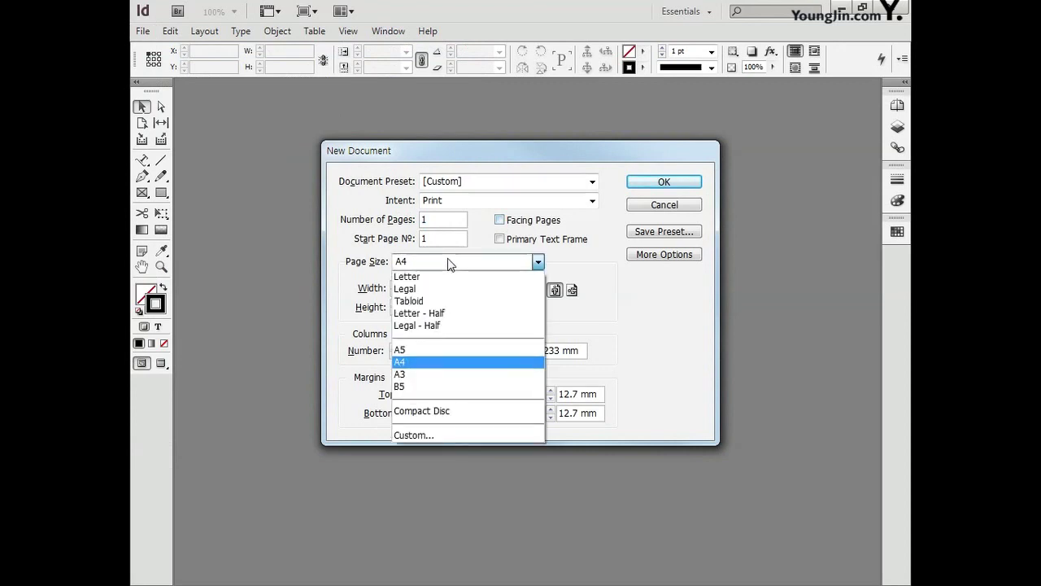
click(420, 361)
click(571, 291)
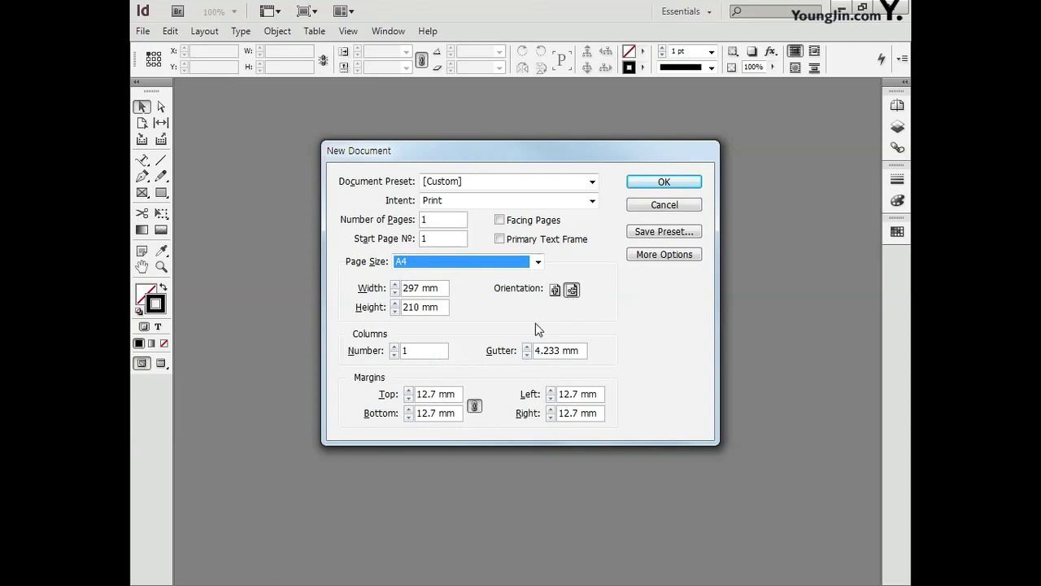
Unlink the margins, set top and bottom to 16 mm and left and right to 23 mm, and create the document.
click(475, 406)
drag(457, 396, 398, 395)
text(16)
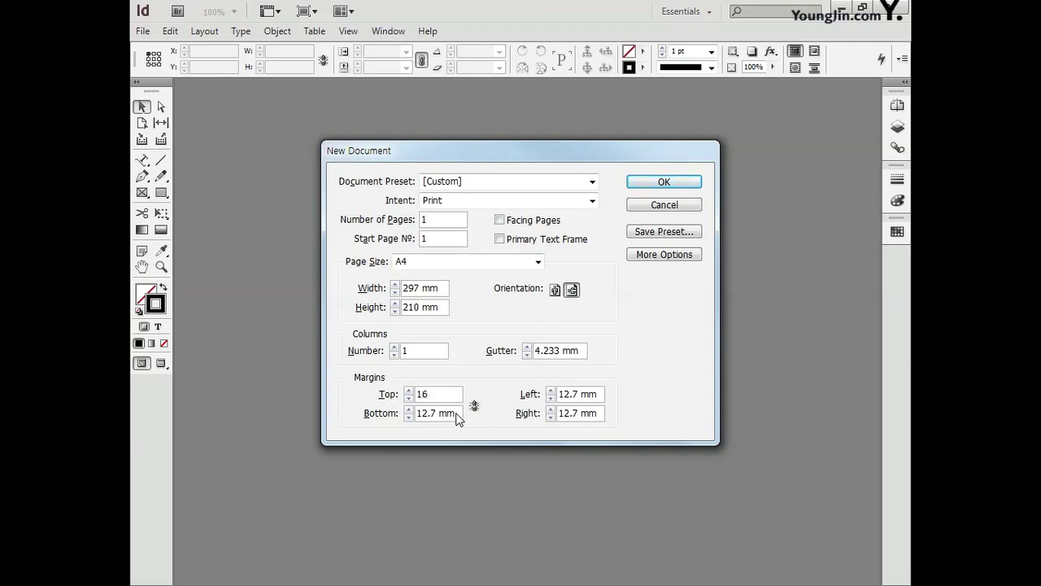
drag(458, 417, 386, 413)
text(16)
drag(602, 395, 541, 397)
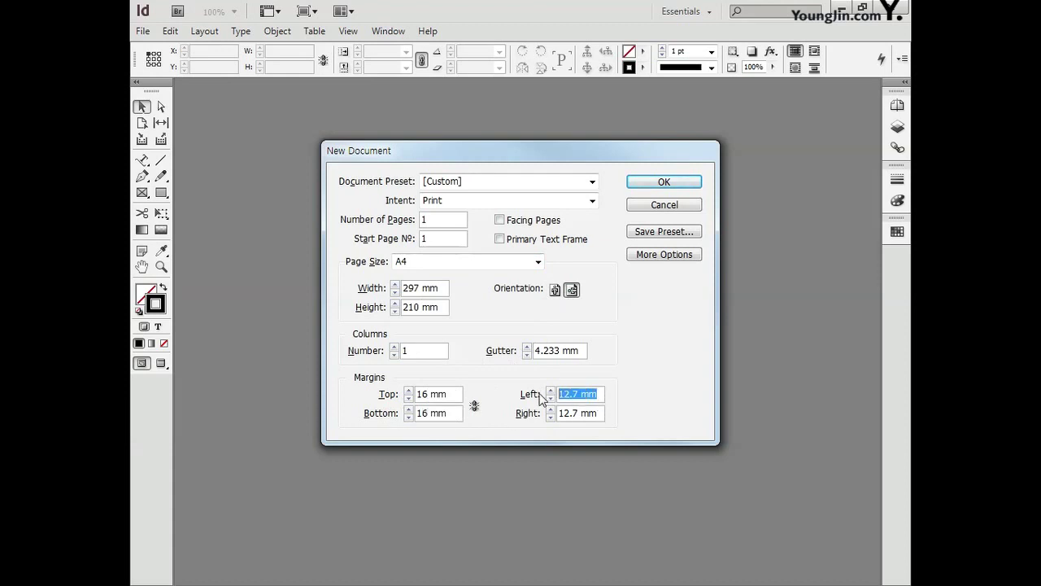
text(23)
drag(599, 416, 523, 419)
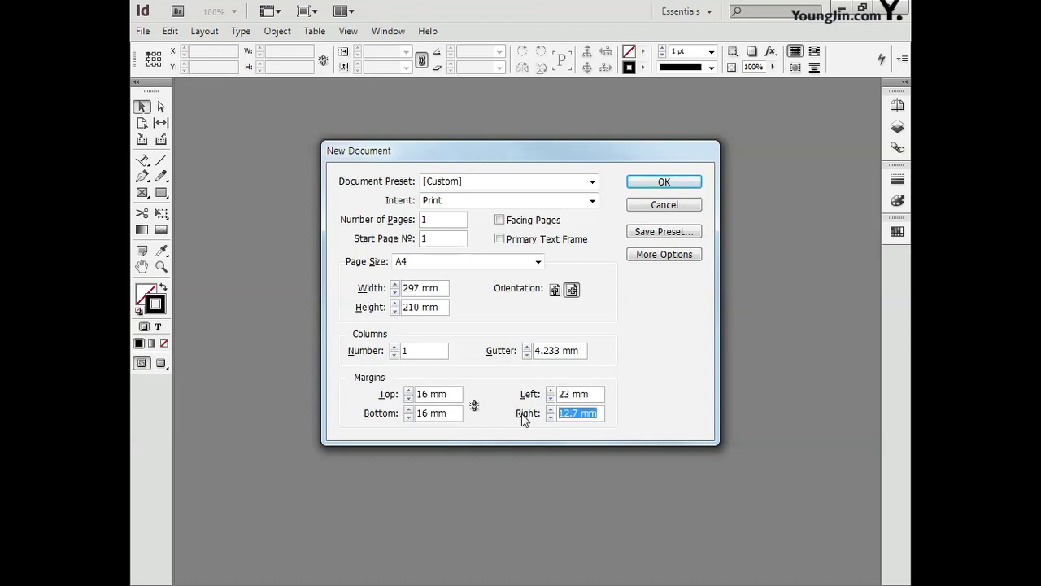
text(23)
click(662, 184)
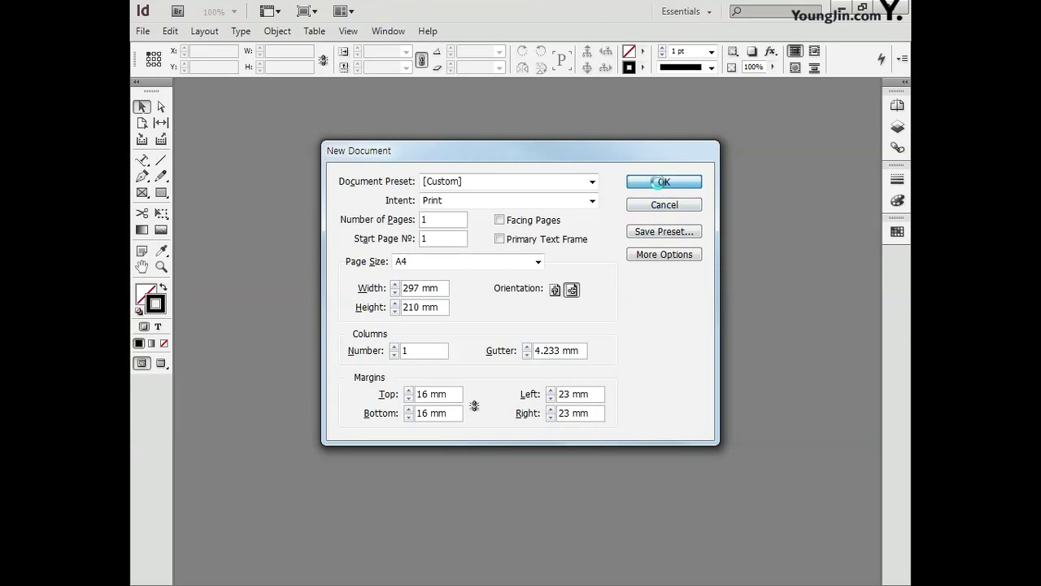
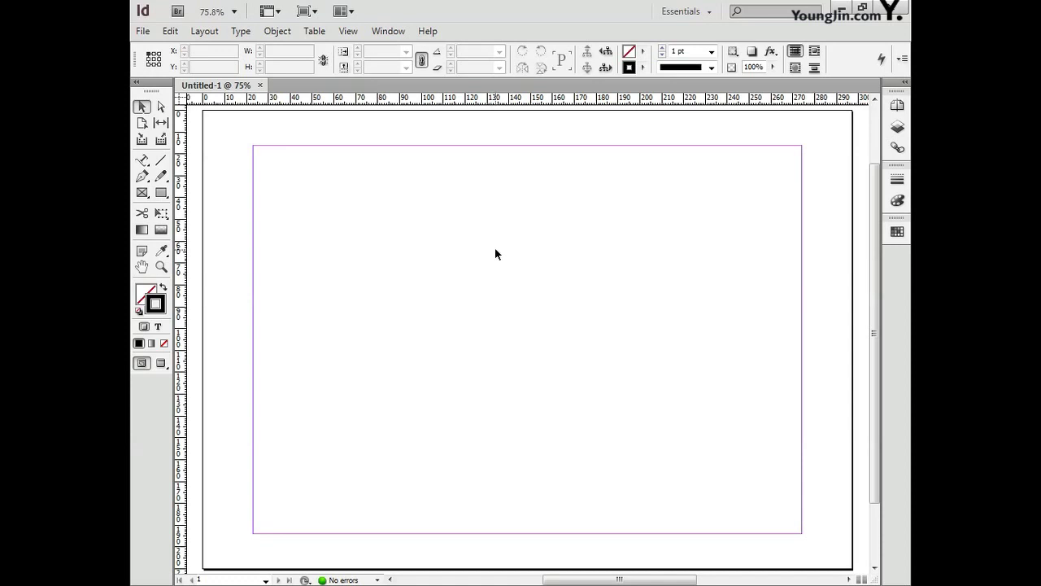
Move the ruler origin to the upper-left corner of the margin frame and add a vertical guide at X 3 mm.
drag(186, 104, 251, 143)
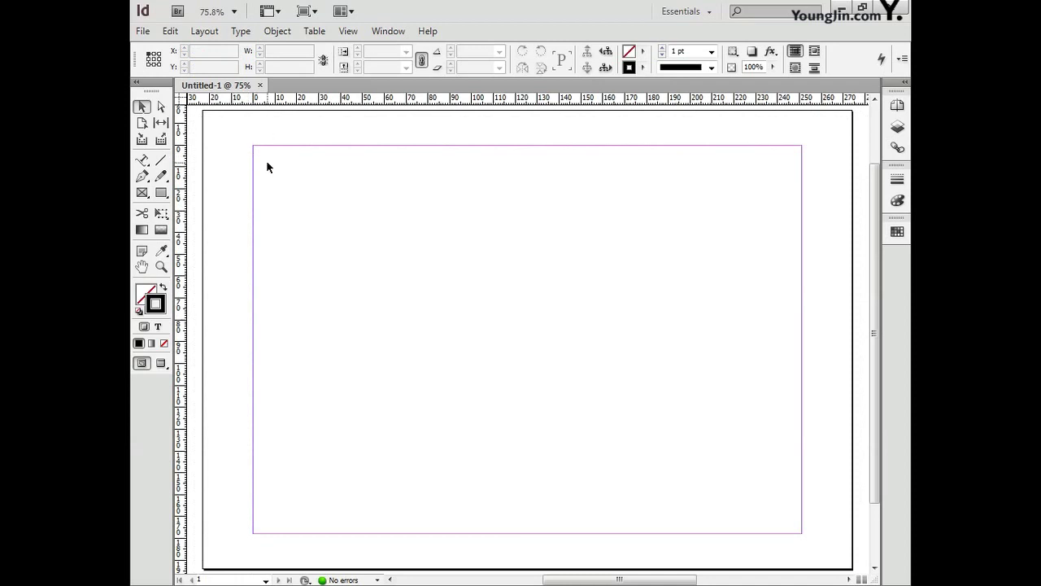
click(162, 268)
drag(244, 133, 274, 166)
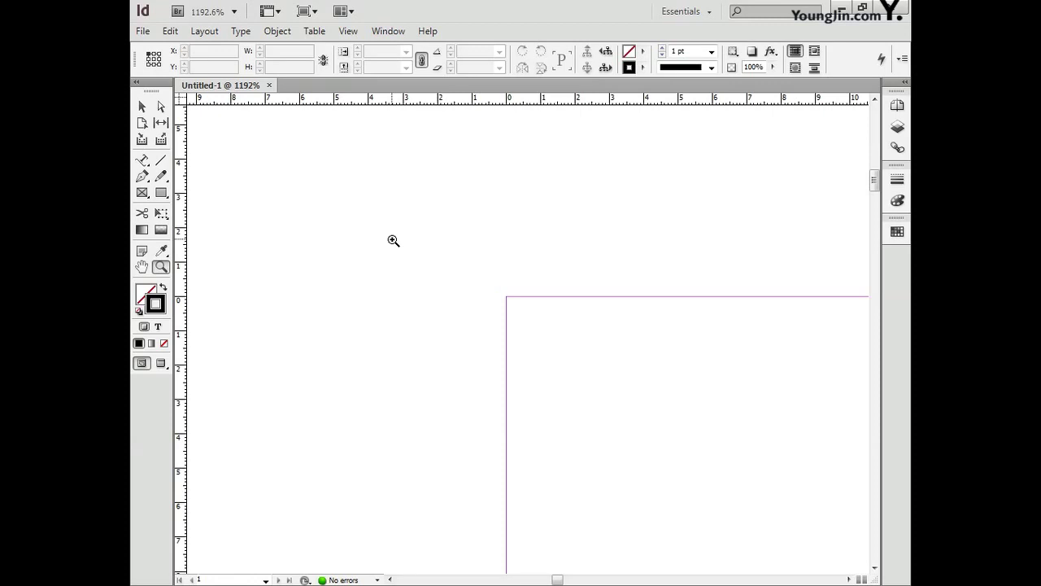
drag(184, 287, 609, 298)
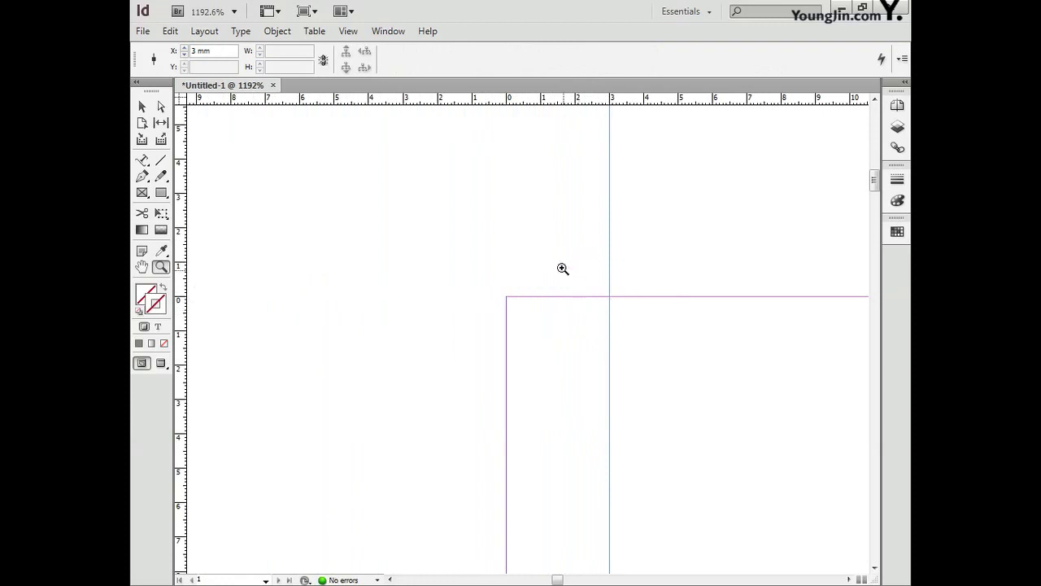
Add a horizontal guide near the upper margin and set its Y position to 3 mm.
drag(508, 103, 518, 393)
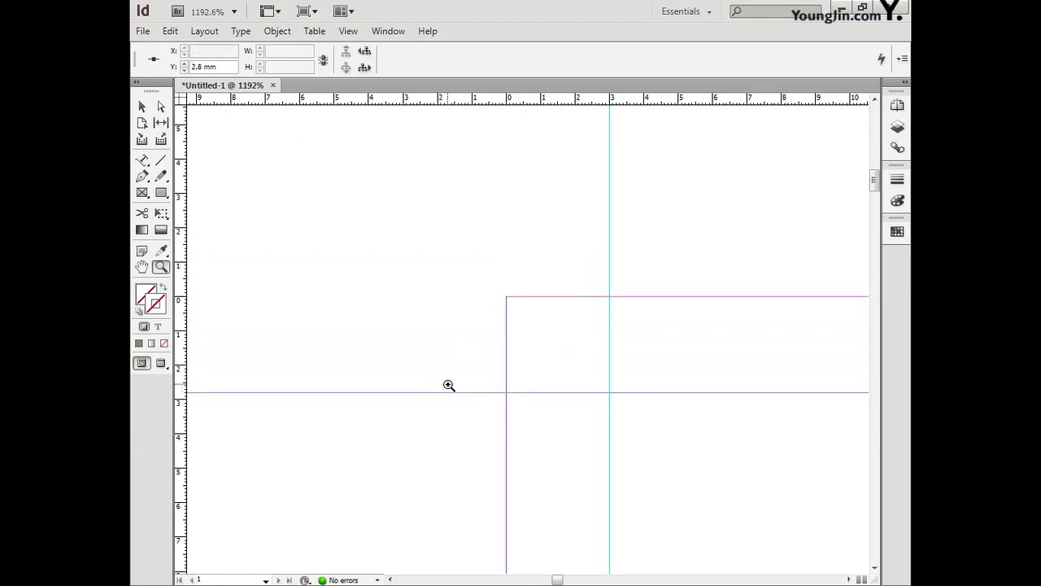
double_click(215, 67)
text(3)
key(Return)
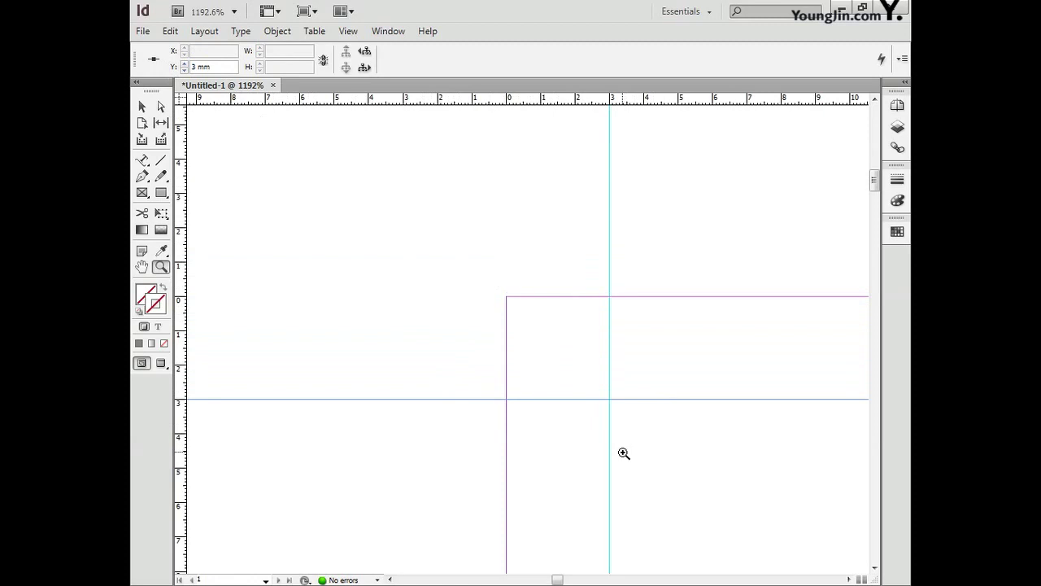
Add a vertical guide at the page's right margin and set its X position to 248 mm.
double_click(146, 270)
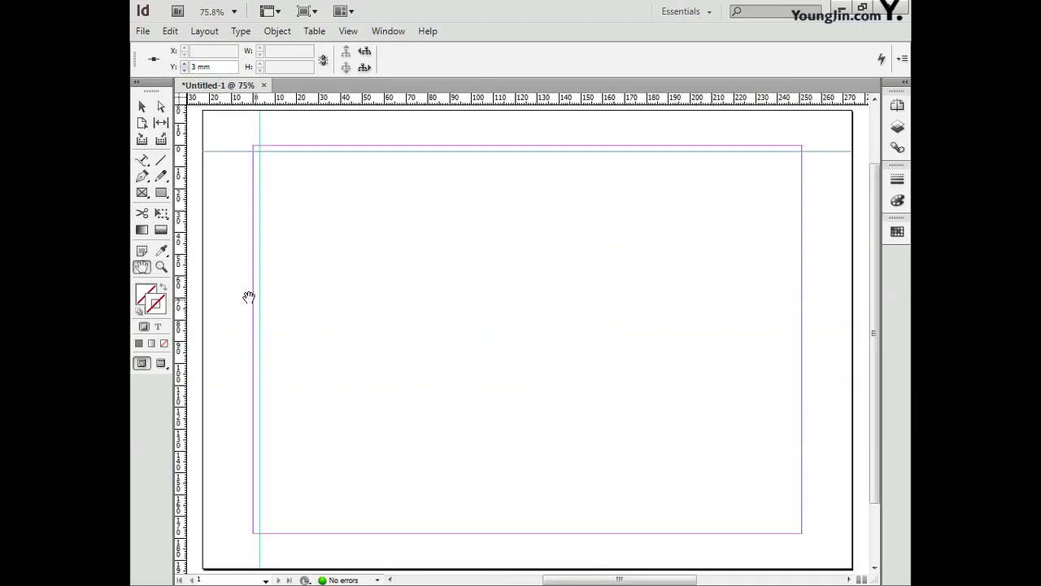
click(162, 268)
drag(770, 514, 820, 555)
drag(591, 393, 560, 420)
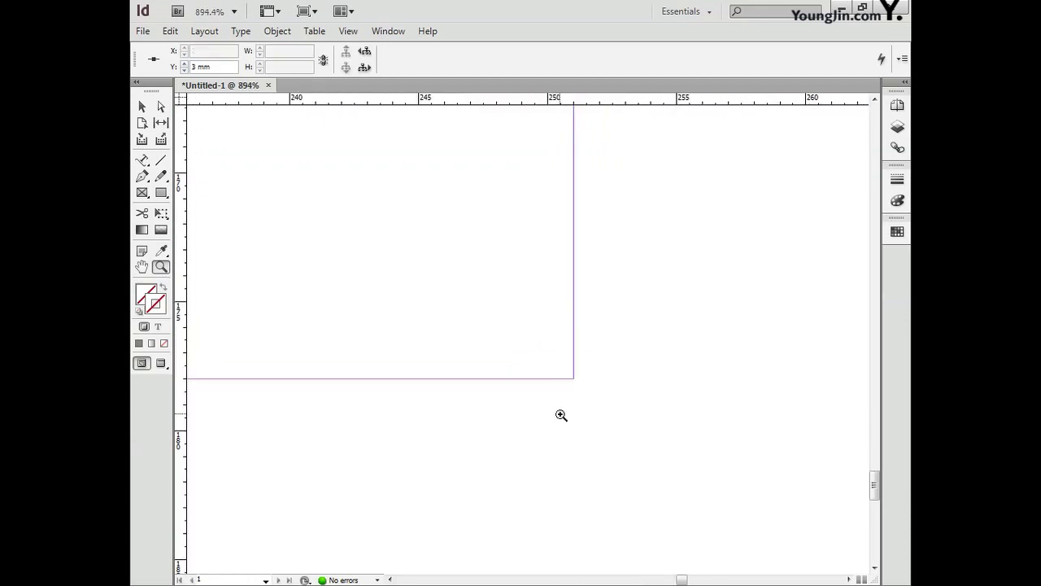
key(ctrl+minus)
drag(553, 406, 583, 431)
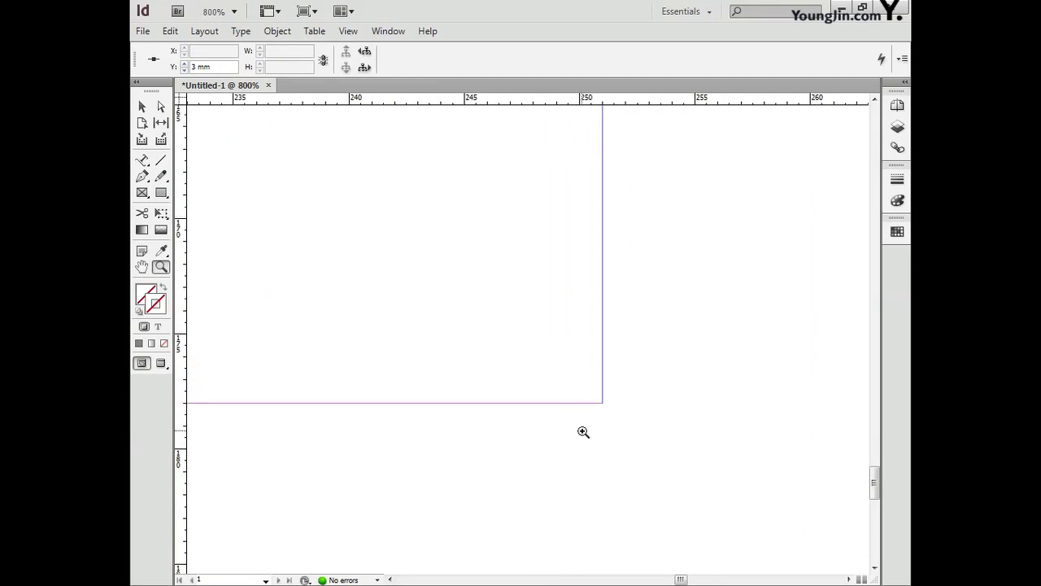
drag(183, 372, 604, 374)
click(182, 50)
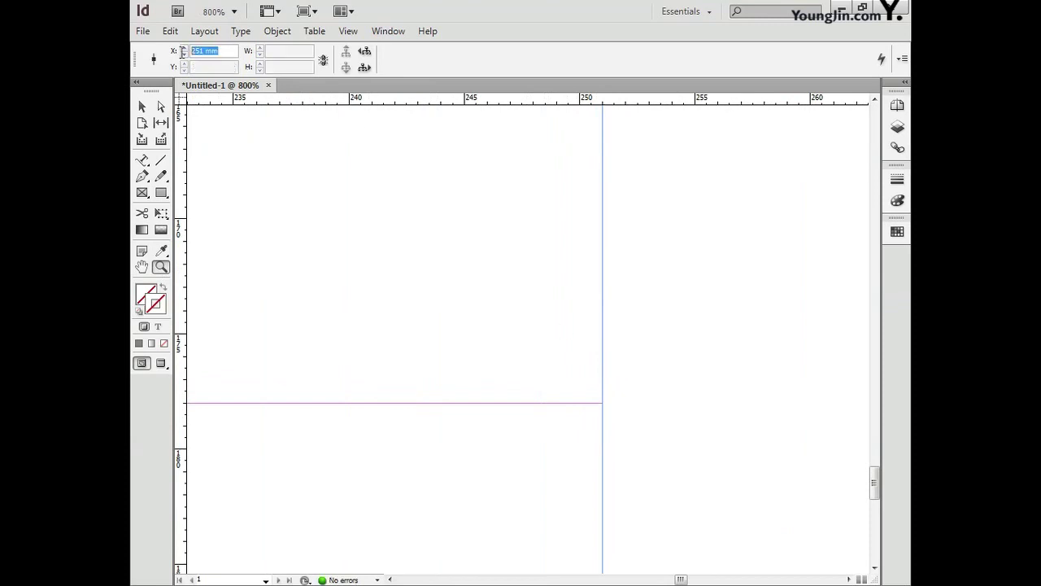
text(248)
key(Return)
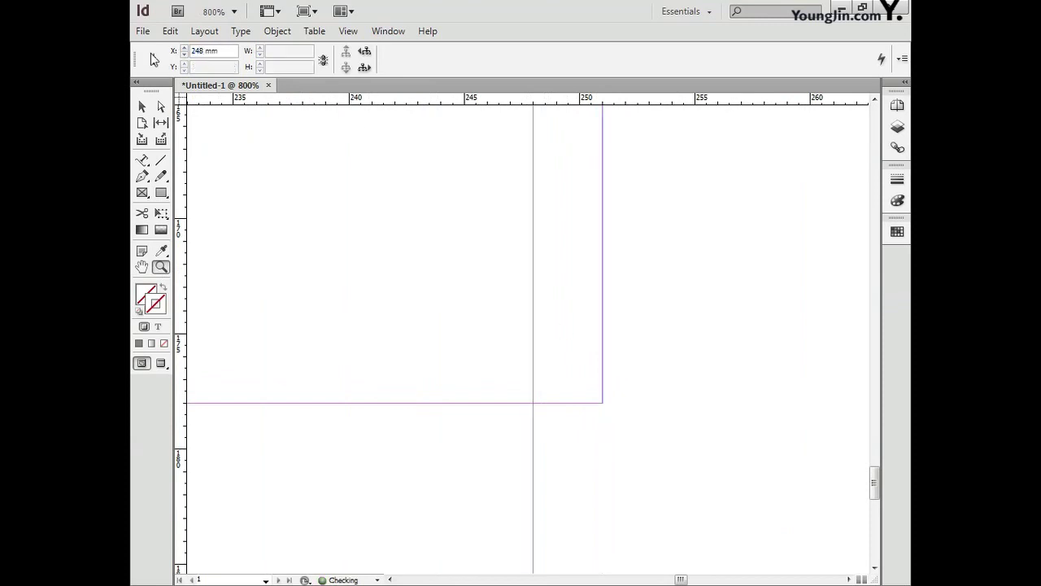
Add a horizontal guide at the page's lower margin and set its Y position to 175 mm.
drag(412, 162, 489, 405)
double_click(205, 67)
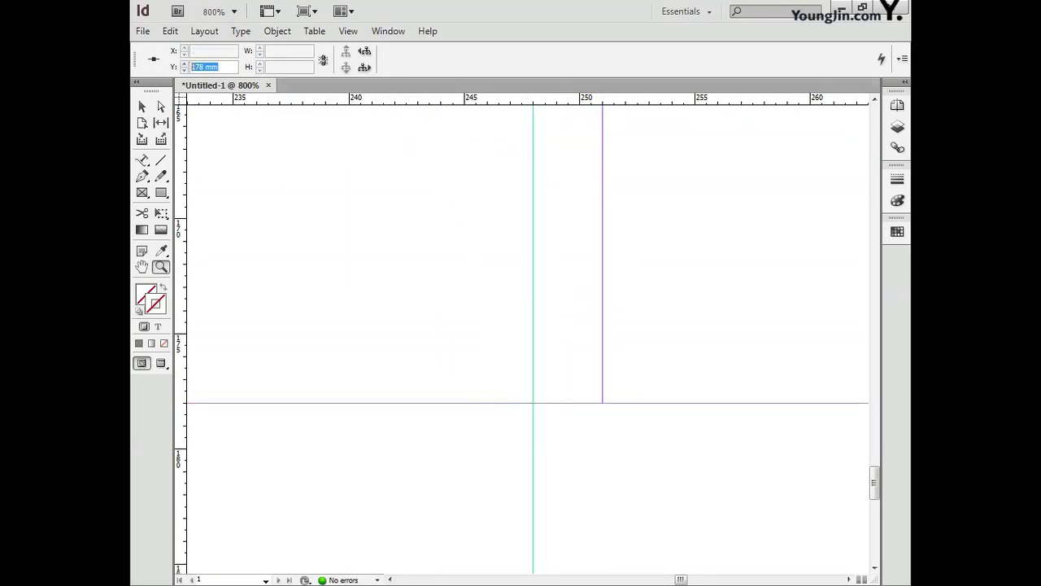
text(175)
key(Return)
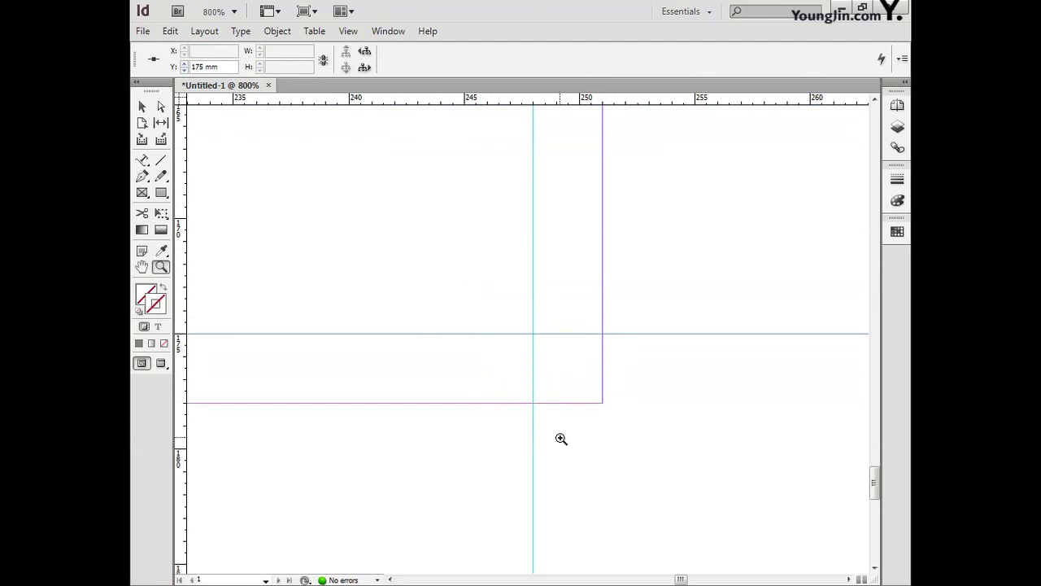
Near the upper-left margin corner, draw a vertical line about 3.9 mm long above it and a horizontal line about 5.9 mm long beside it.
click(475, 320)
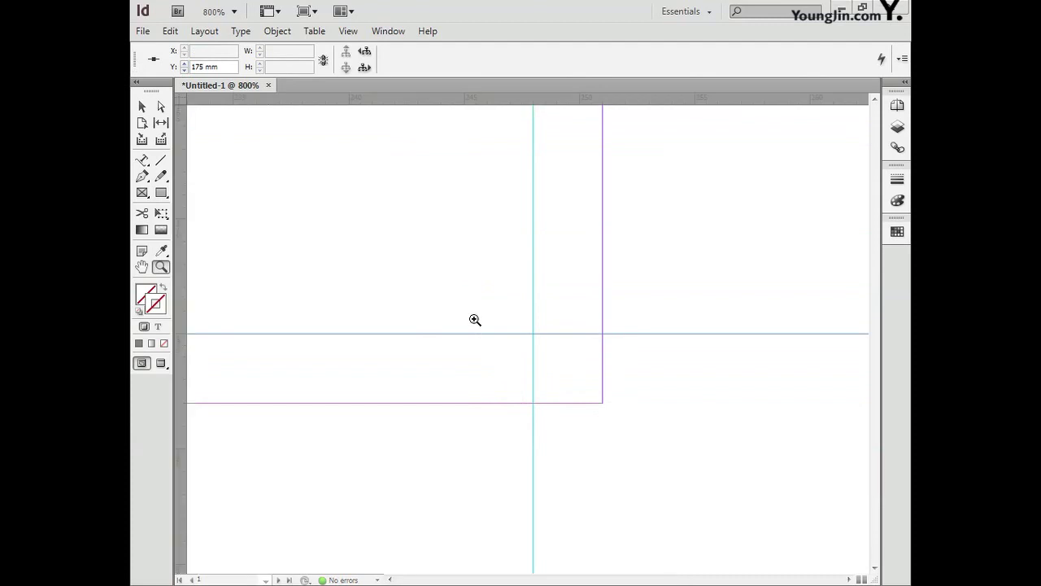
double_click(143, 267)
click(161, 267)
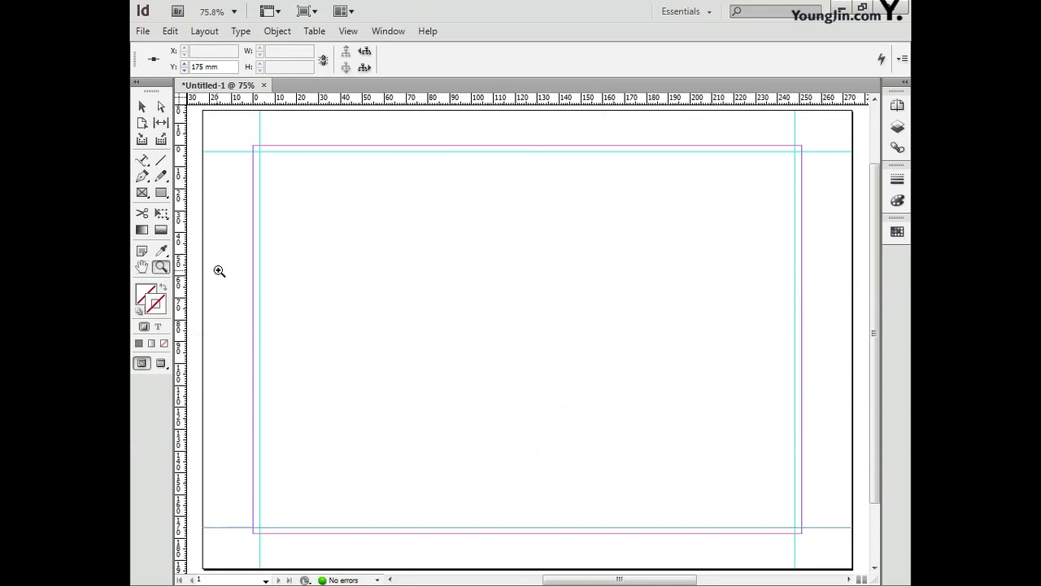
drag(236, 134, 275, 167)
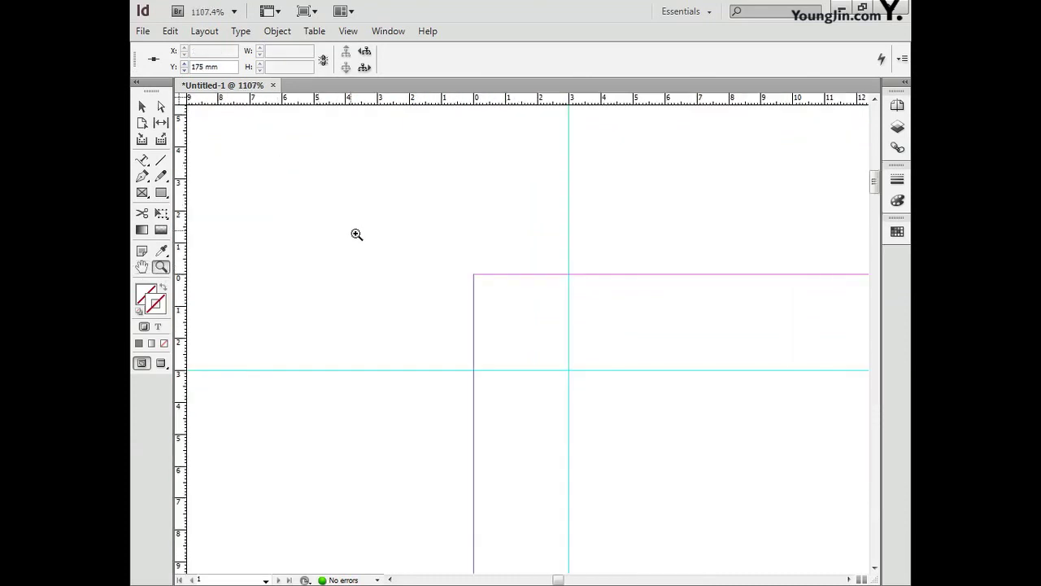
click(162, 161)
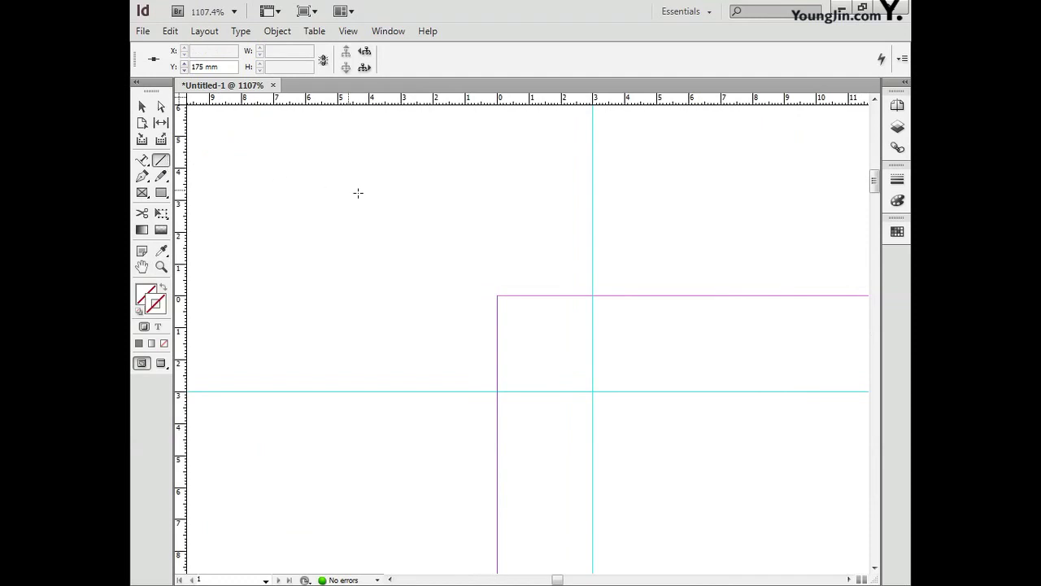
drag(556, 270, 556, 148)
drag(457, 365, 271, 365)
drag(379, 252, 441, 312)
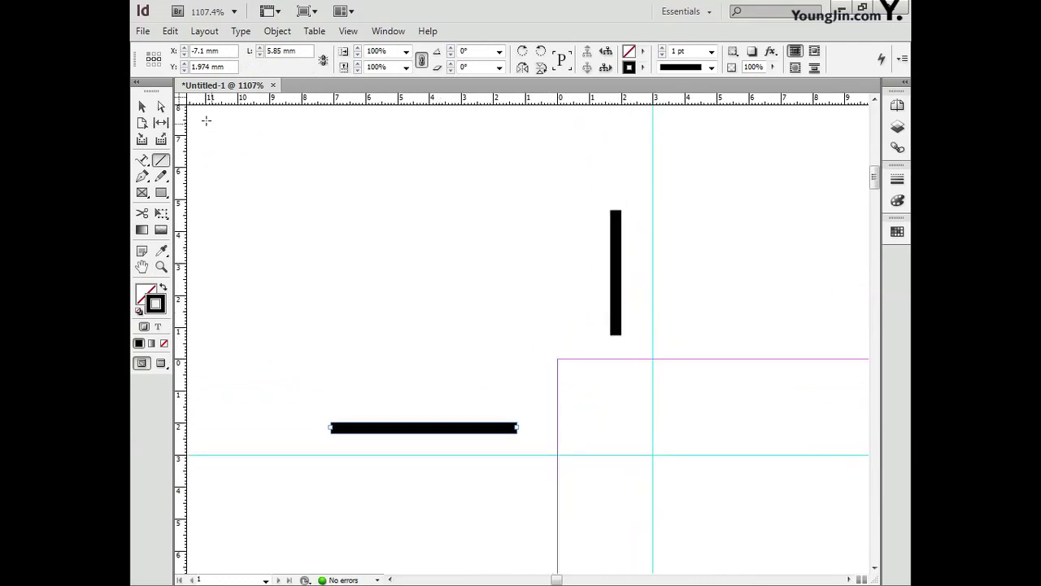
Set the length of both the vertical and the horizontal line to 5 mm.
click(142, 107)
click(618, 291)
click(245, 52)
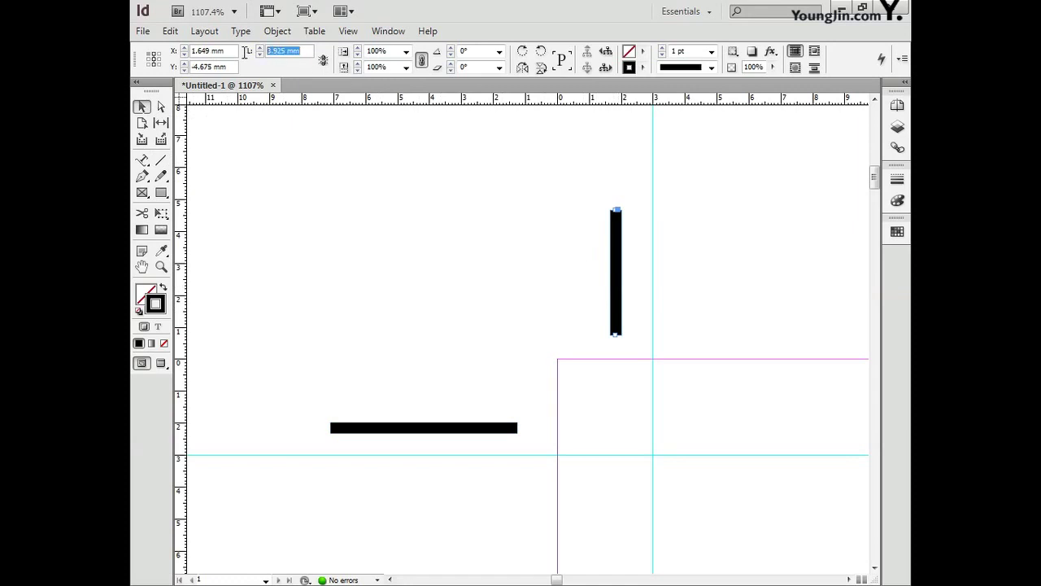
text(5)
key(Return)
click(423, 427)
triple_click(300, 52)
text(5)
key(Return)
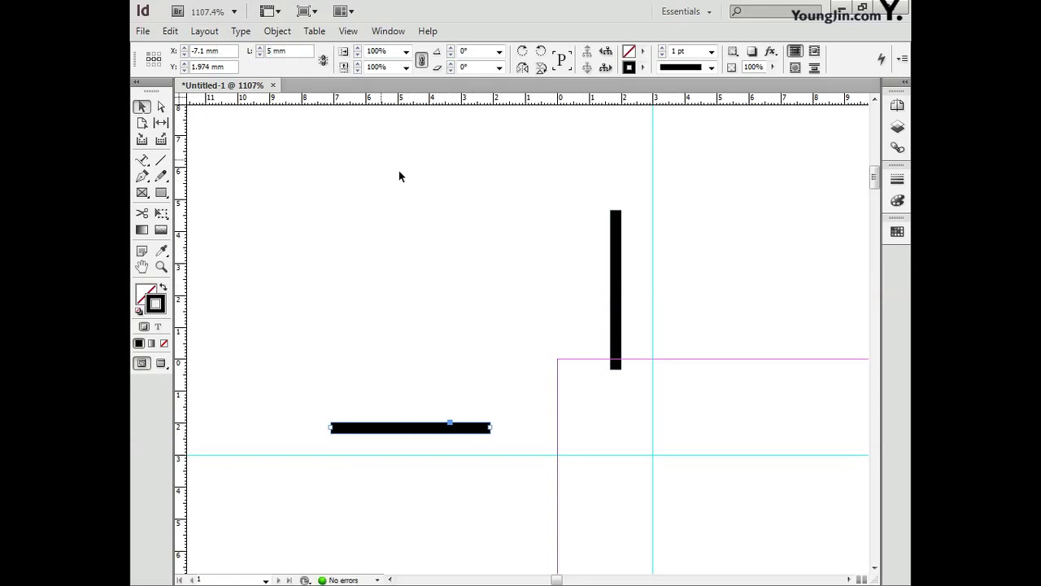
At the upper-left margin corner, snap the vertical line to the vertical guide above the margin and the horizontal line to the horizontal guide beside it.
drag(619, 309, 650, 299)
drag(434, 428, 502, 450)
drag(492, 348, 408, 252)
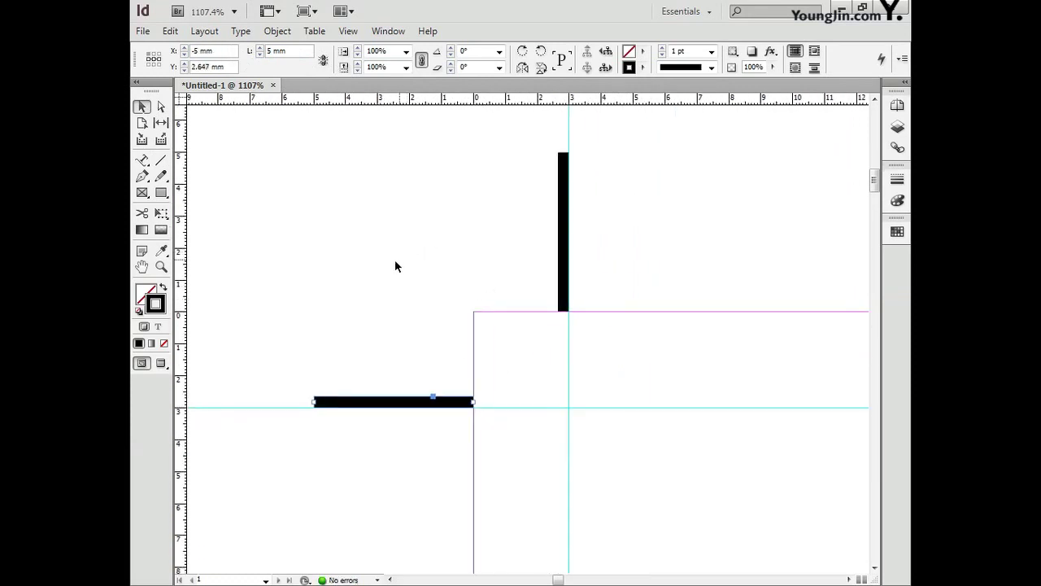
Copy both crop mark lines to the upper-right margin corner and snap them to the guides just outside the margin.
shift+click(562, 257)
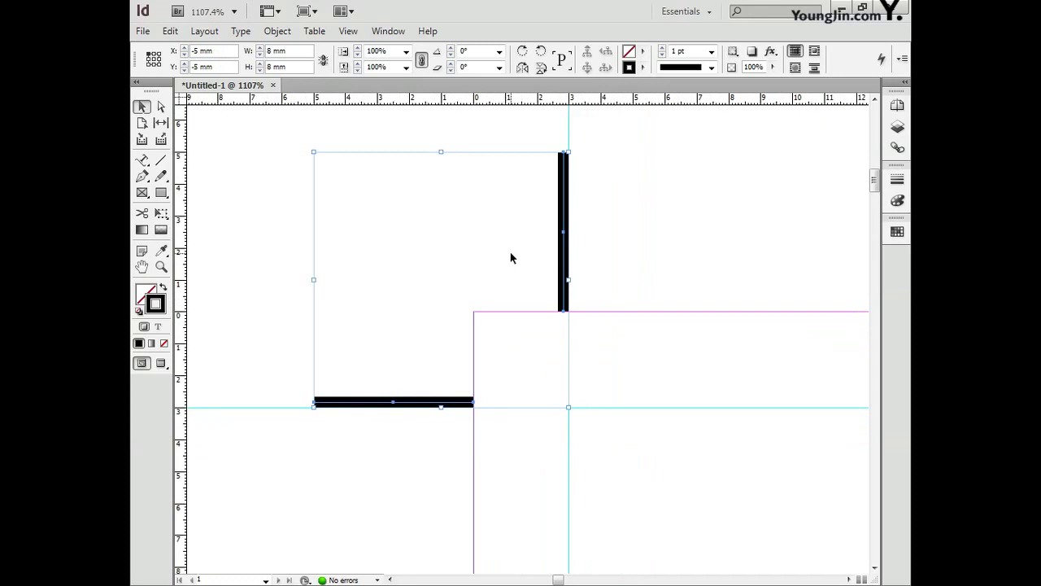
double_click(143, 267)
click(161, 266)
drag(785, 130, 825, 167)
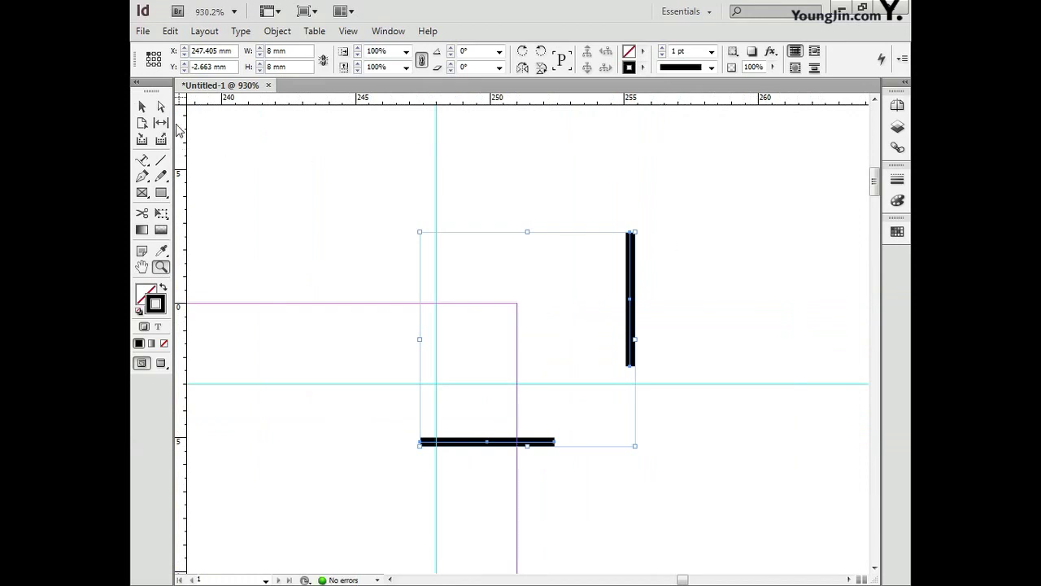
click(144, 109)
click(567, 328)
drag(632, 348, 441, 283)
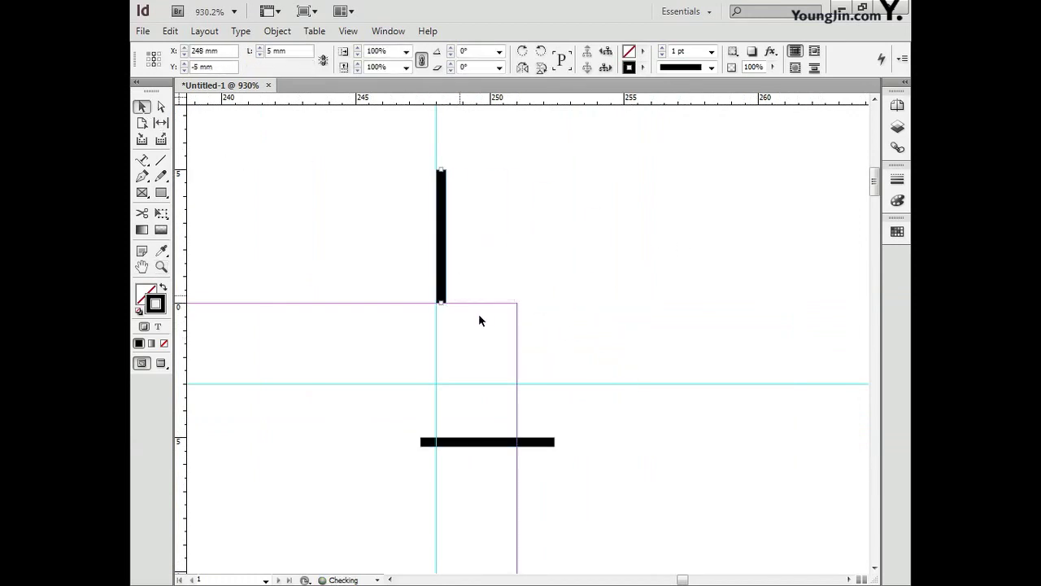
drag(492, 443, 593, 379)
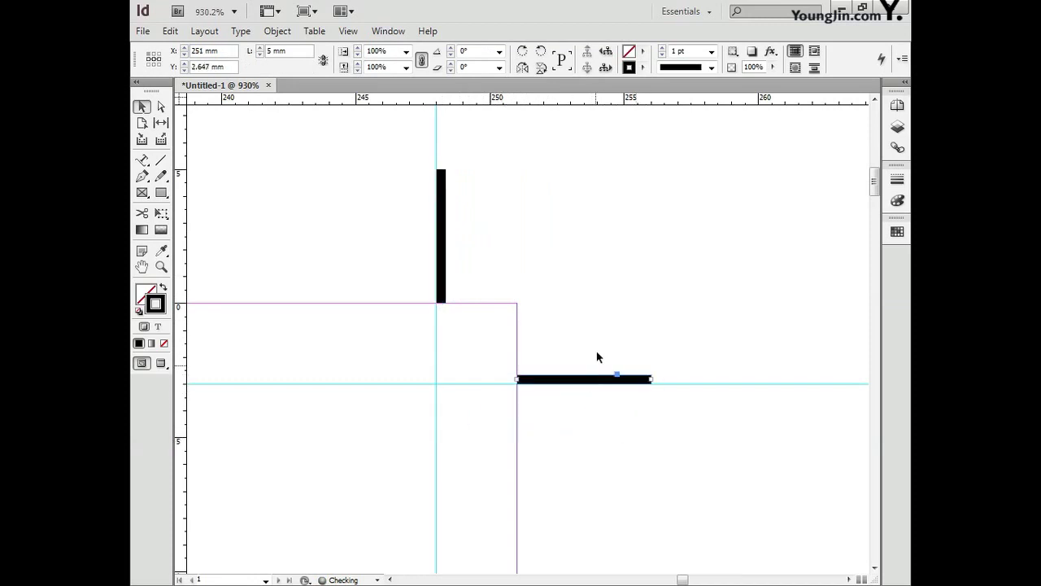
Paste the crop mark lines at the lower-left margin corner and snap each one to its guide outside the margin.
click(161, 266)
key(ctrl+0)
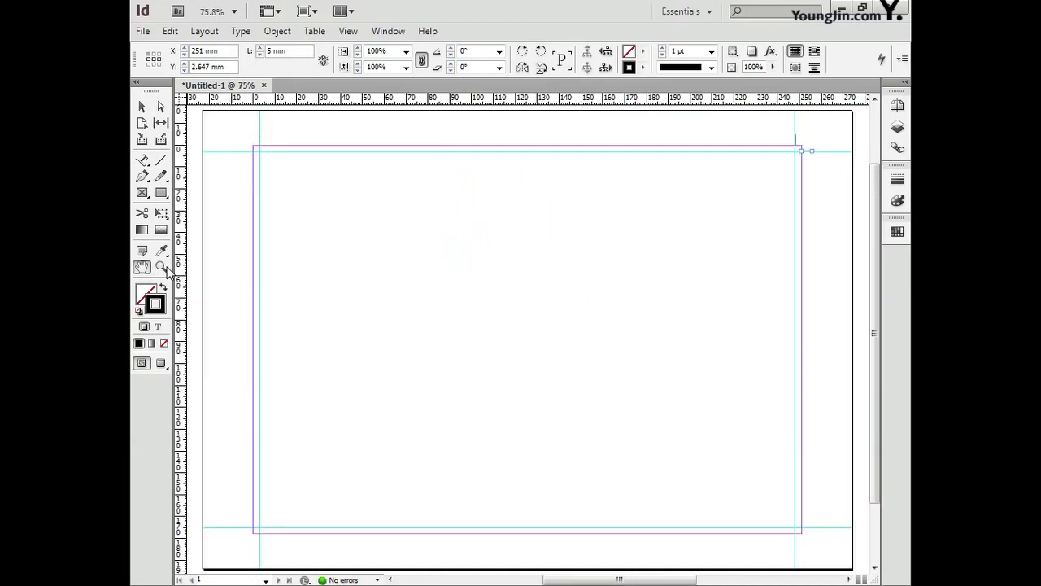
drag(238, 514, 271, 555)
key(ctrl+v)
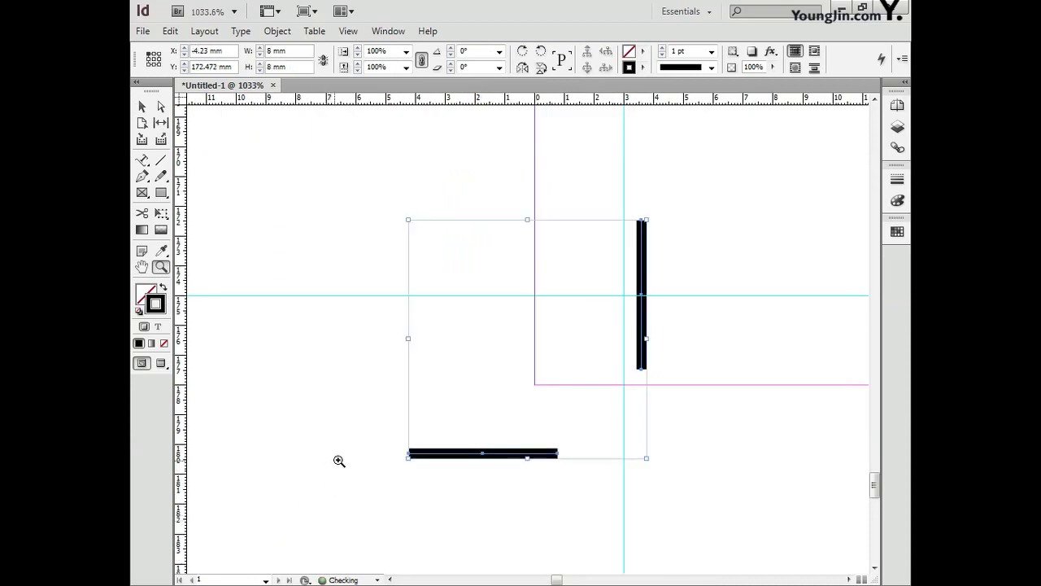
click(141, 107)
click(480, 336)
drag(531, 455, 508, 307)
drag(646, 349, 621, 511)
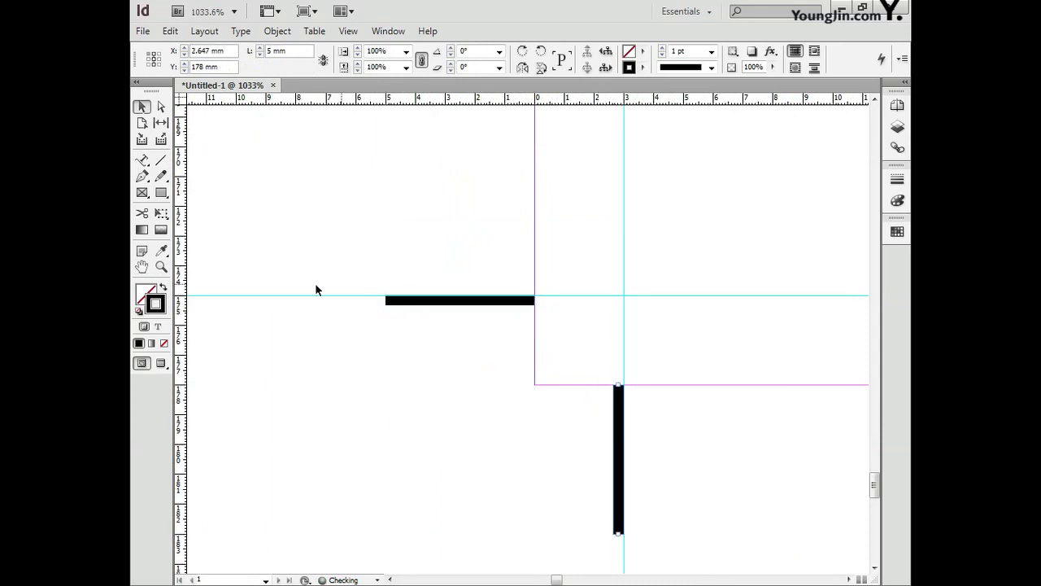
Paste another pair of crop mark lines at the lower-right margin corner and align them with the guides outside the margin.
double_click(142, 263)
click(161, 266)
drag(781, 508, 816, 558)
key(ctrl+a)
click(142, 106)
click(227, 158)
drag(613, 341, 646, 295)
click(624, 337)
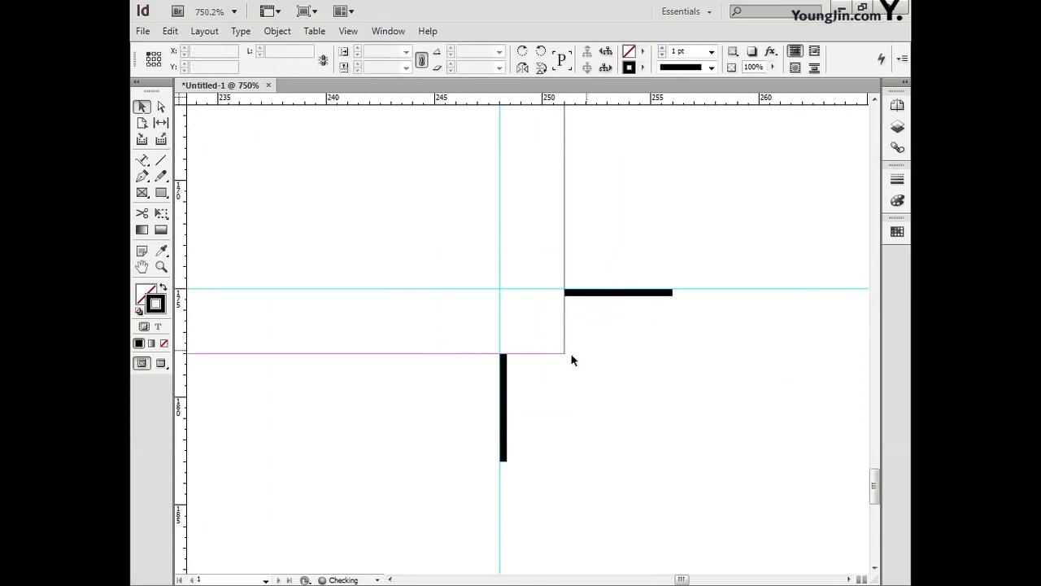
Place the poster JPEG 01 from the 작업 folder onto the page at its original size.
double_click(142, 266)
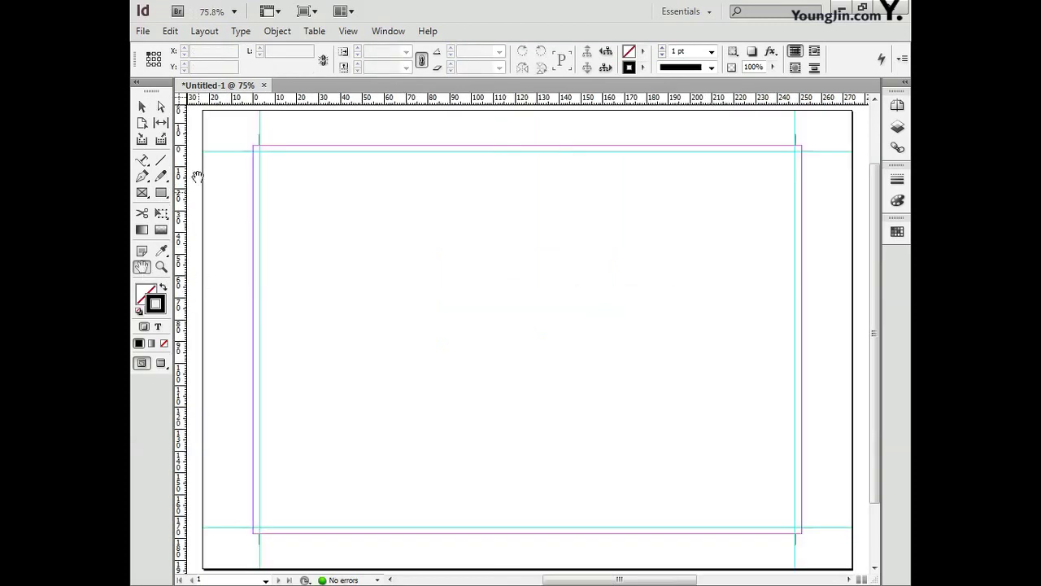
click(145, 109)
click(143, 31)
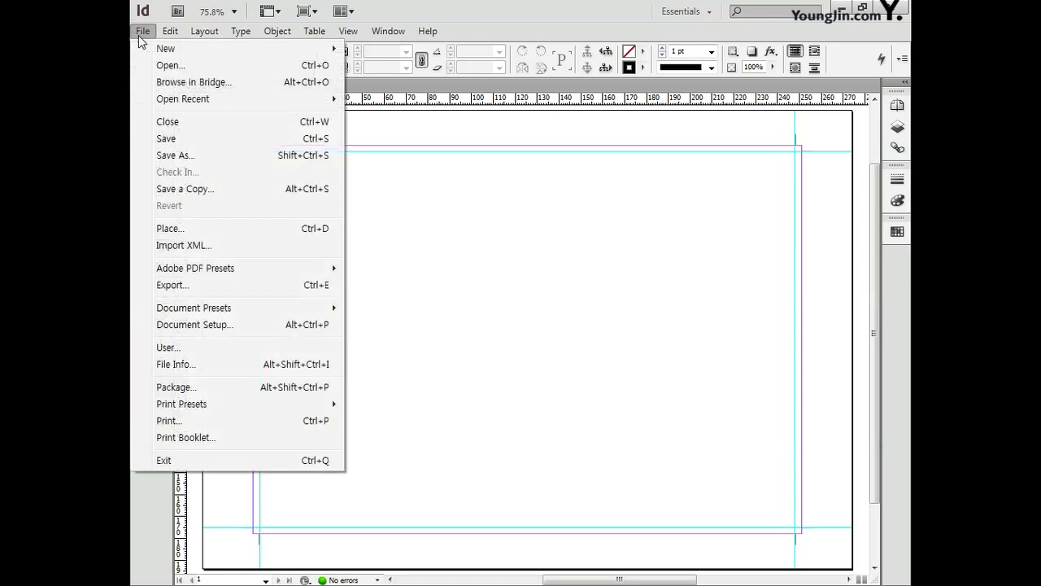
click(186, 230)
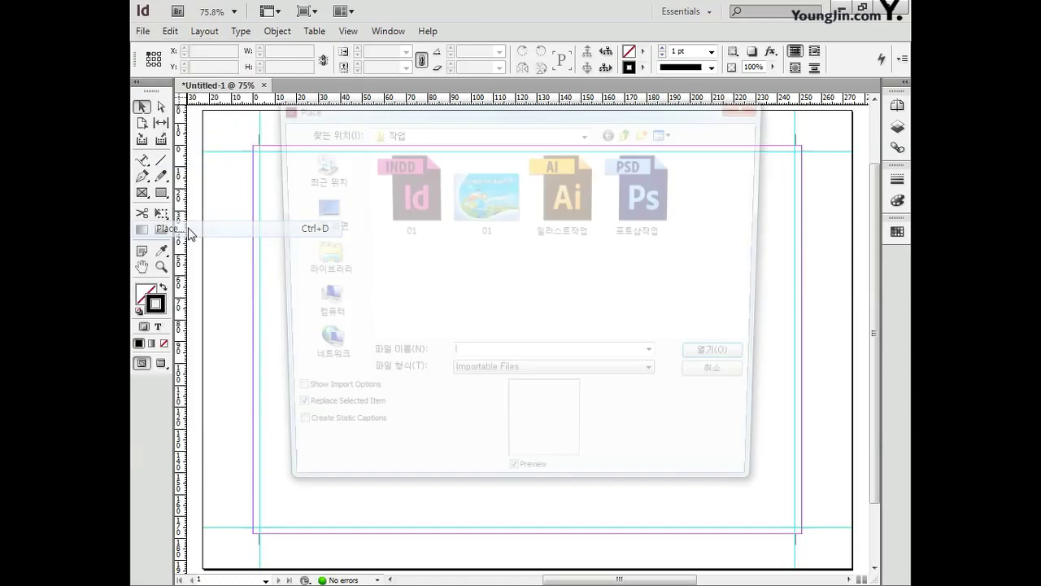
click(496, 214)
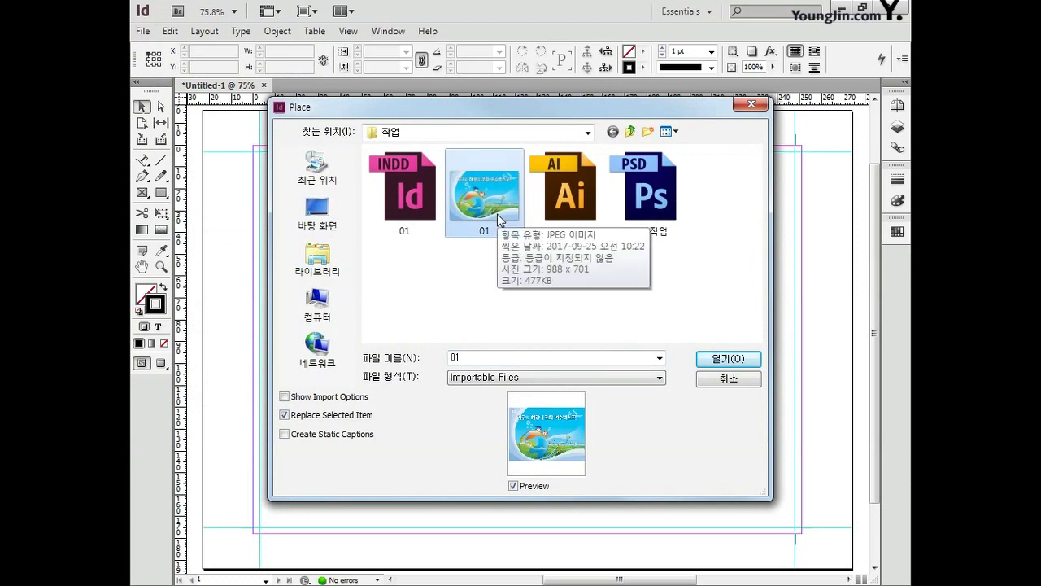
click(728, 359)
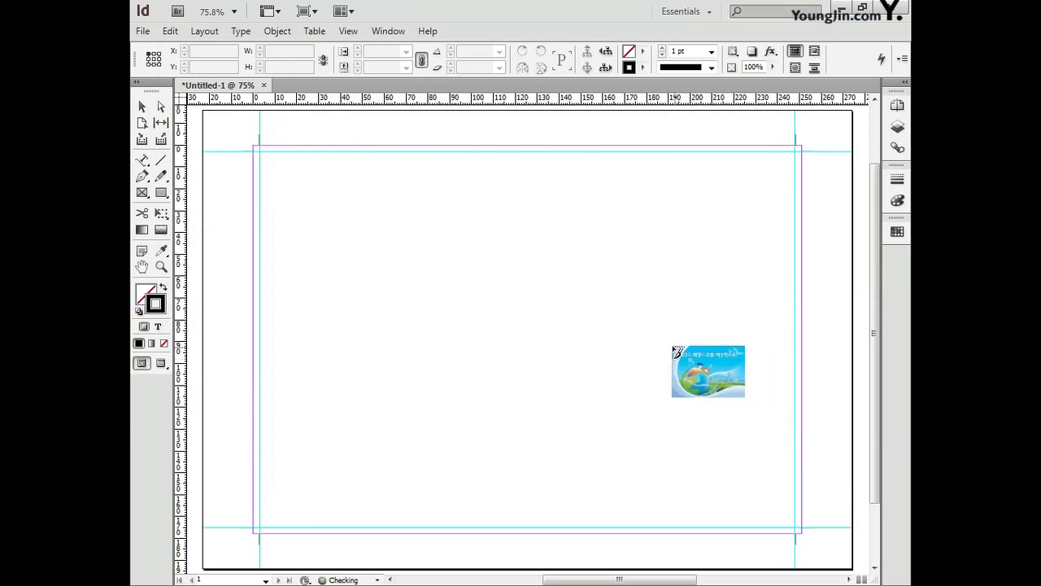
click(278, 170)
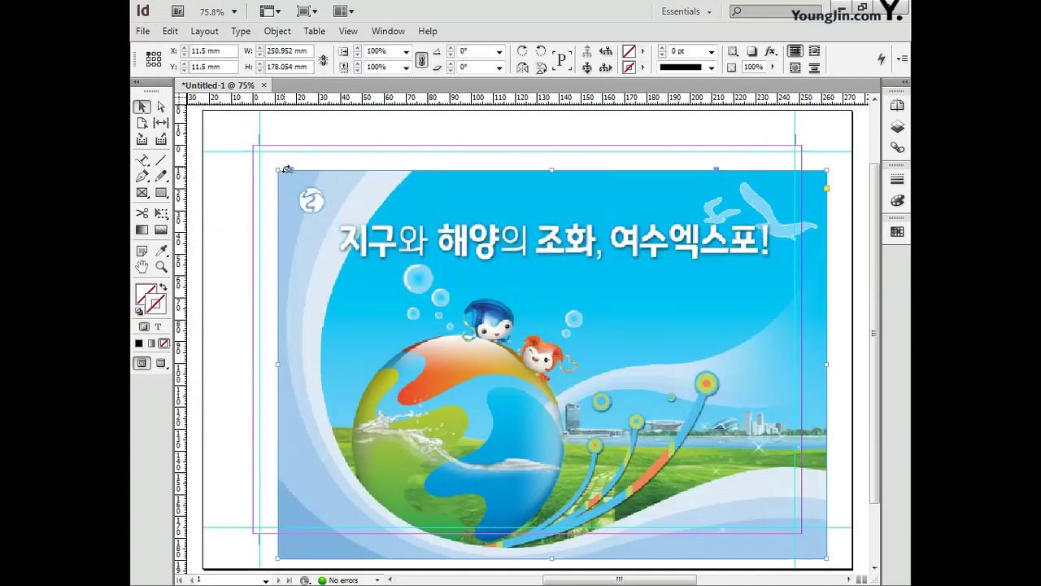
Set the placed poster image's X and Y positions to 0 mm.
triple_click(219, 52)
text(0)
key(Return)
triple_click(219, 66)
text(0)
key(Return)
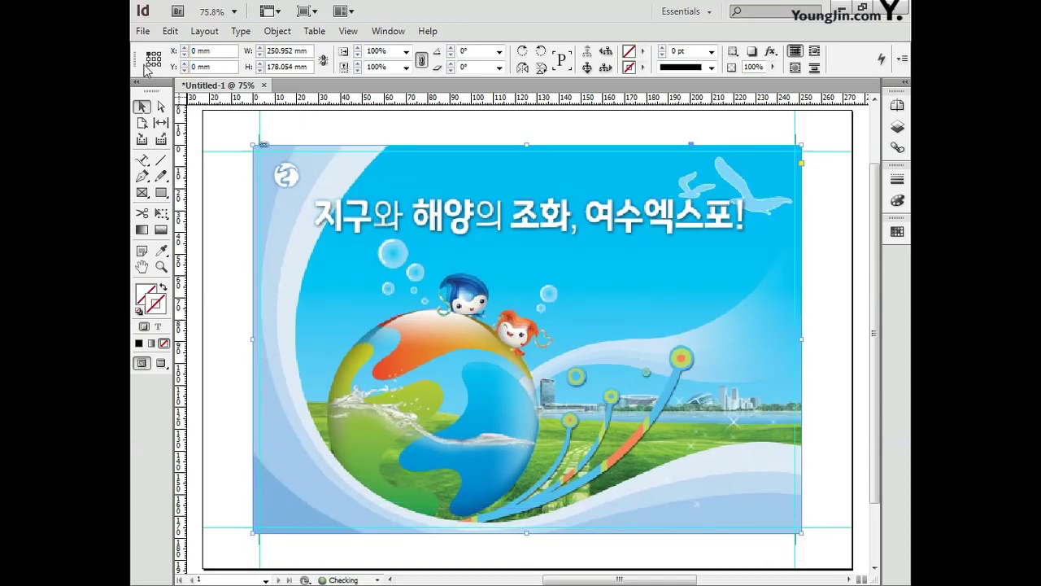
Set the poster image frame's width to 251 mm and its height to 178 mm.
triple_click(307, 51)
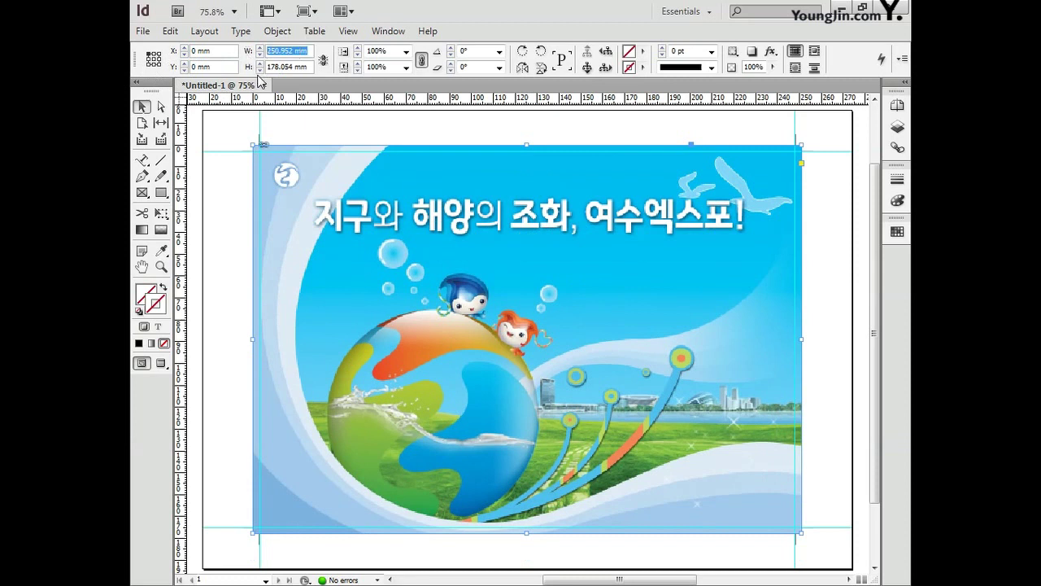
text(2)
key(Tab)
text(178)
key(Return)
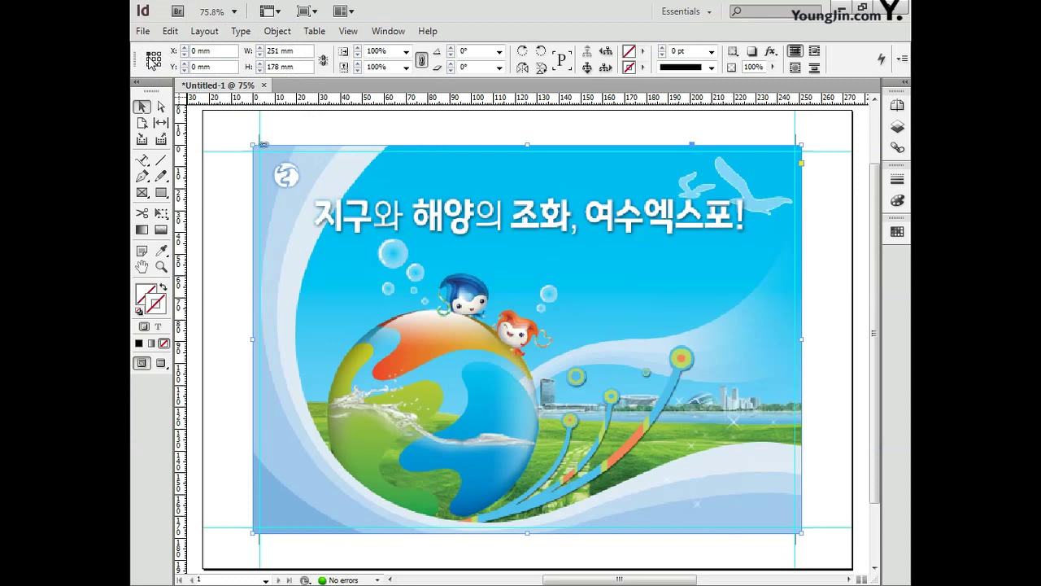
Set the poster image's display performance to High Quality Display.
right_click(465, 282)
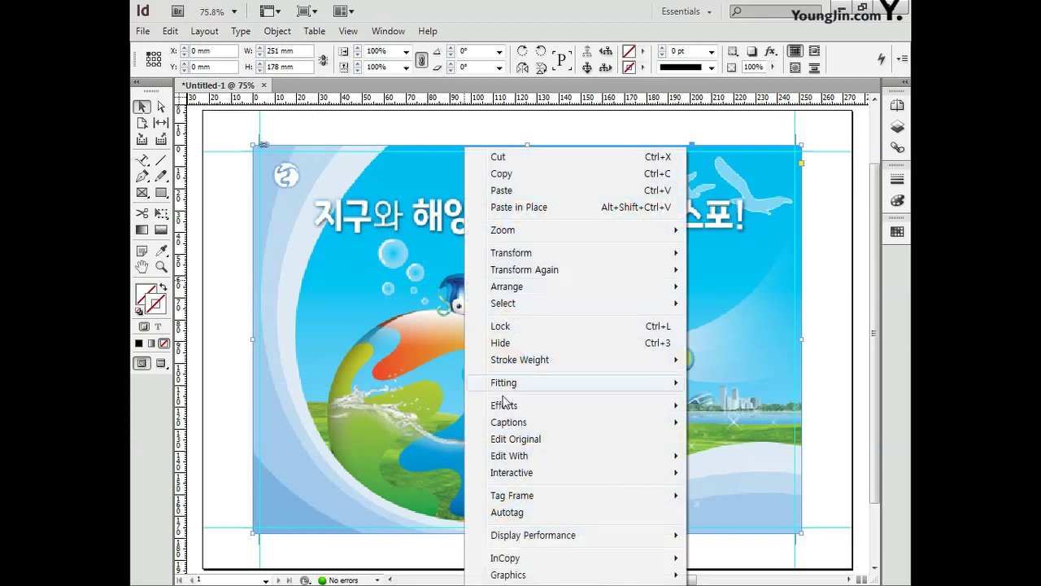
mouse_move(517, 541)
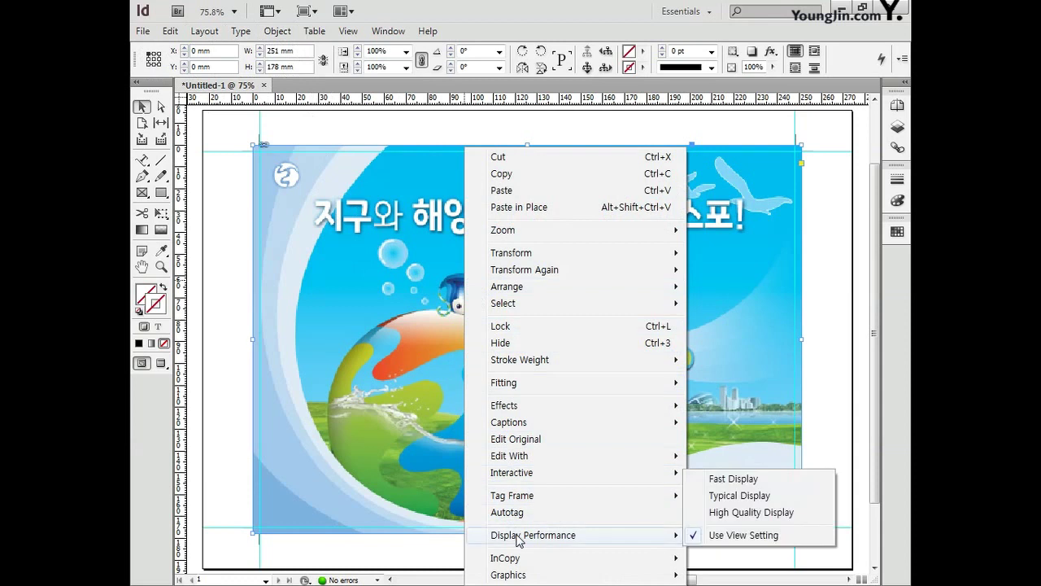
click(732, 513)
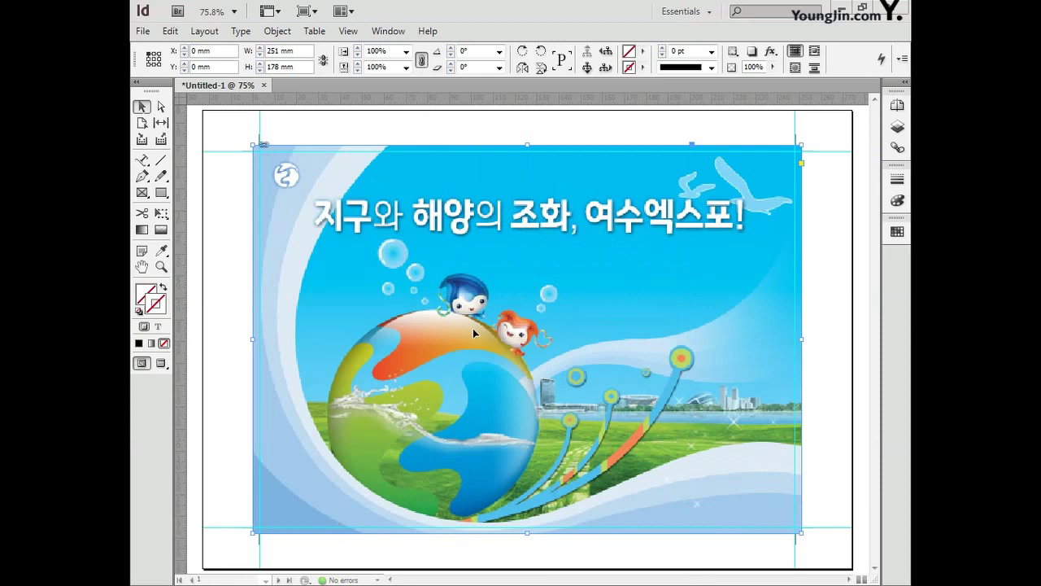
Create a text frame beside the round logo at the poster's upper left, containing EXPO 2012 and YEOSU KOREA on two lines.
click(141, 160)
key(t)
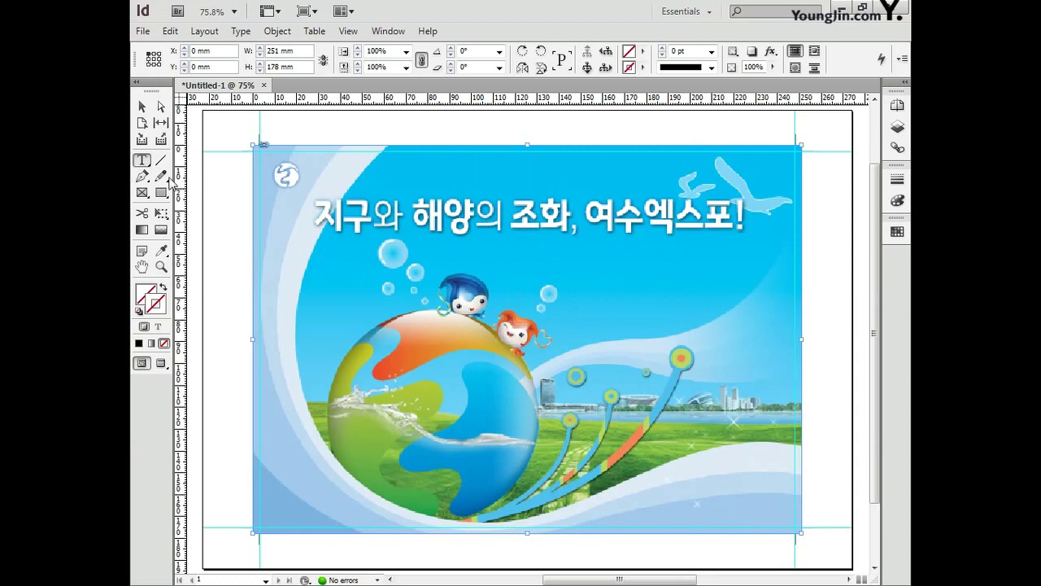
click(307, 164)
drag(307, 164, 381, 189)
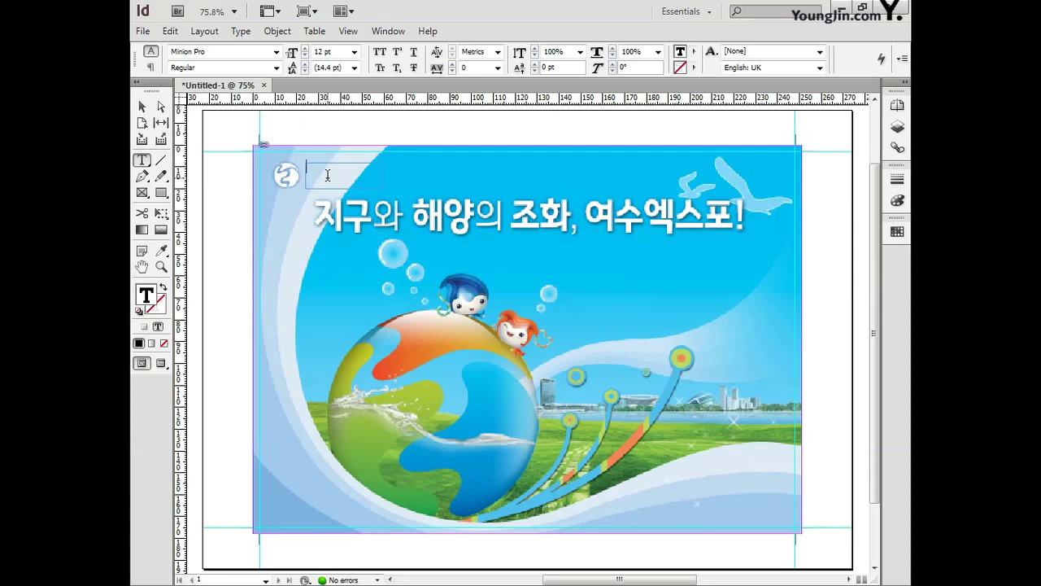
text(EOSU KOREA)
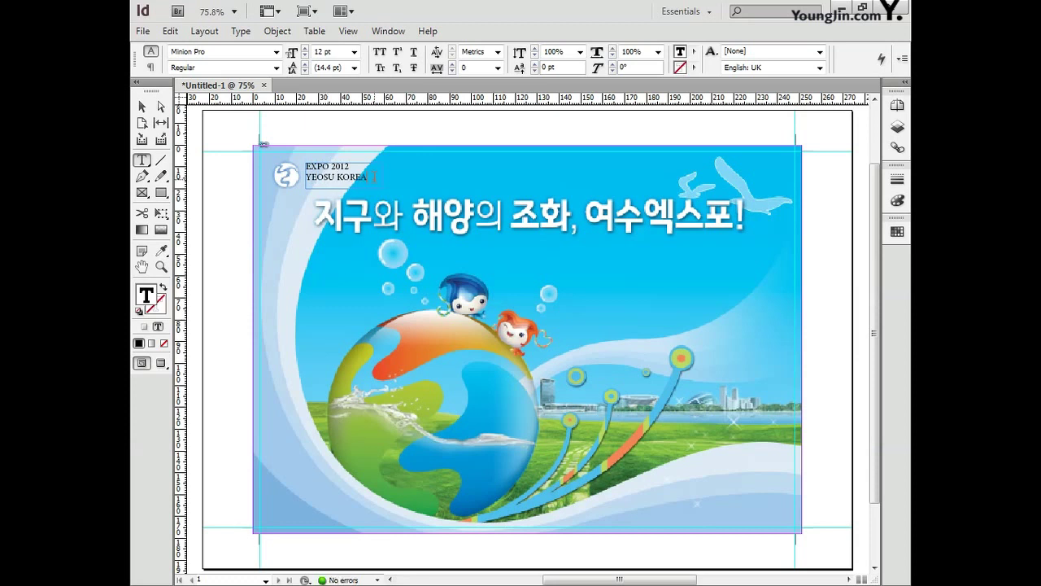
Set the font of both logo text lines to Arial Bold.
drag(373, 177, 302, 163)
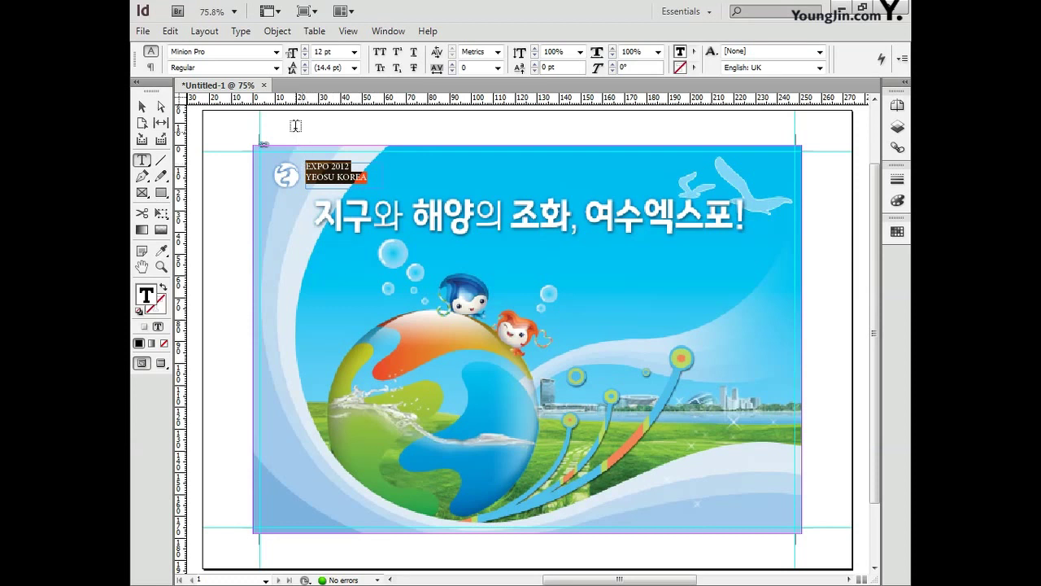
click(277, 51)
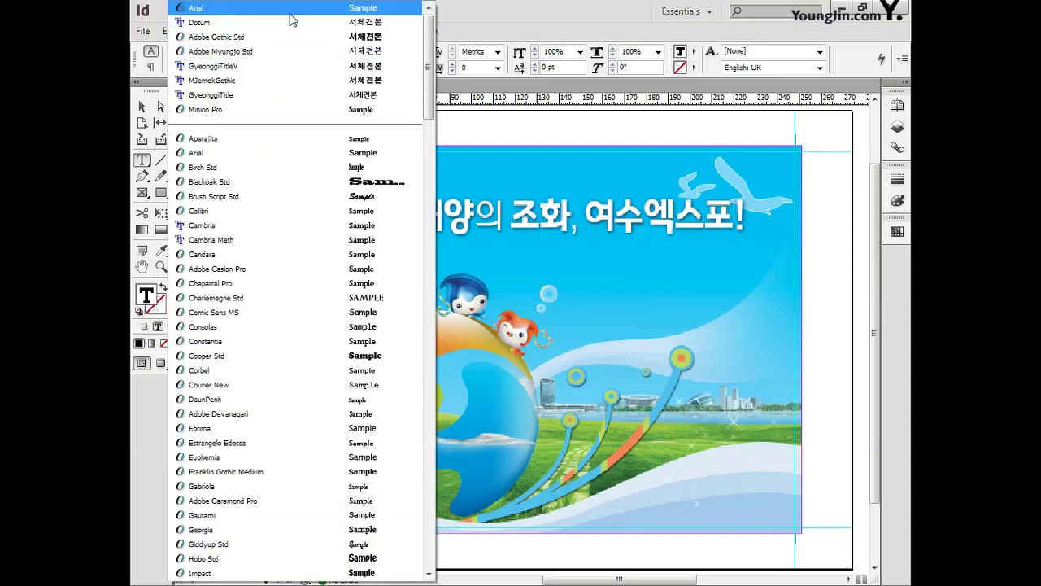
click(211, 5)
click(277, 67)
click(188, 112)
Adjust the EXPO 2012 line's font size and set the YEOSU KOREA line to 8 pt.
drag(358, 166, 306, 166)
click(354, 51)
click(325, 126)
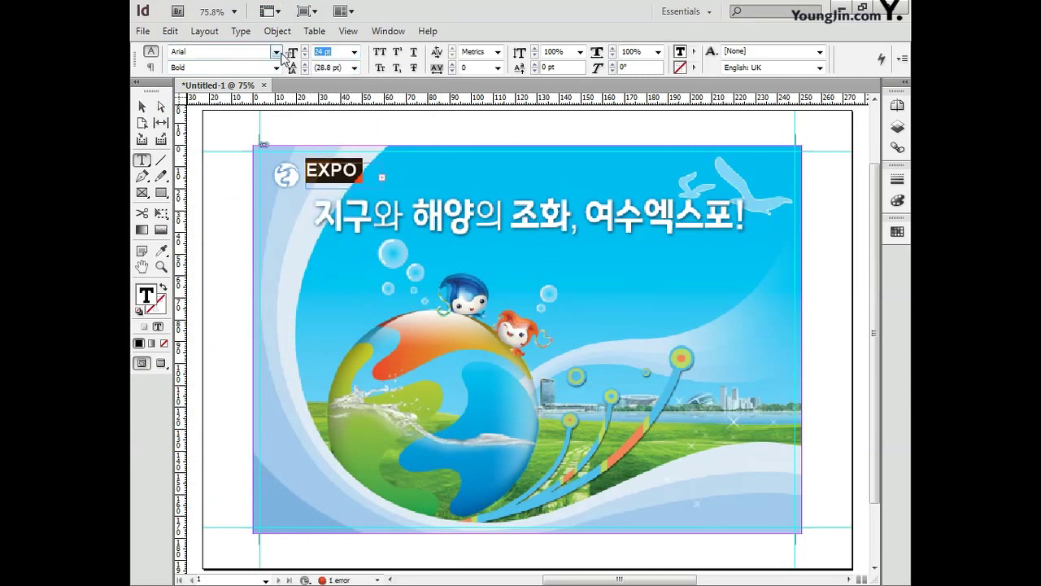
key(Down)
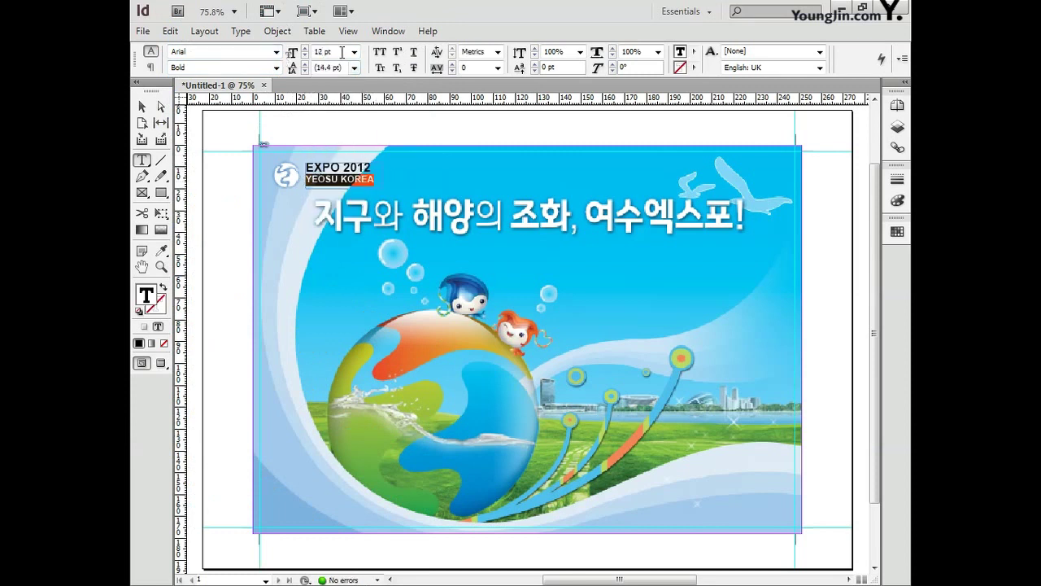
key(shift+End)
key(ctrl+shift+comma)
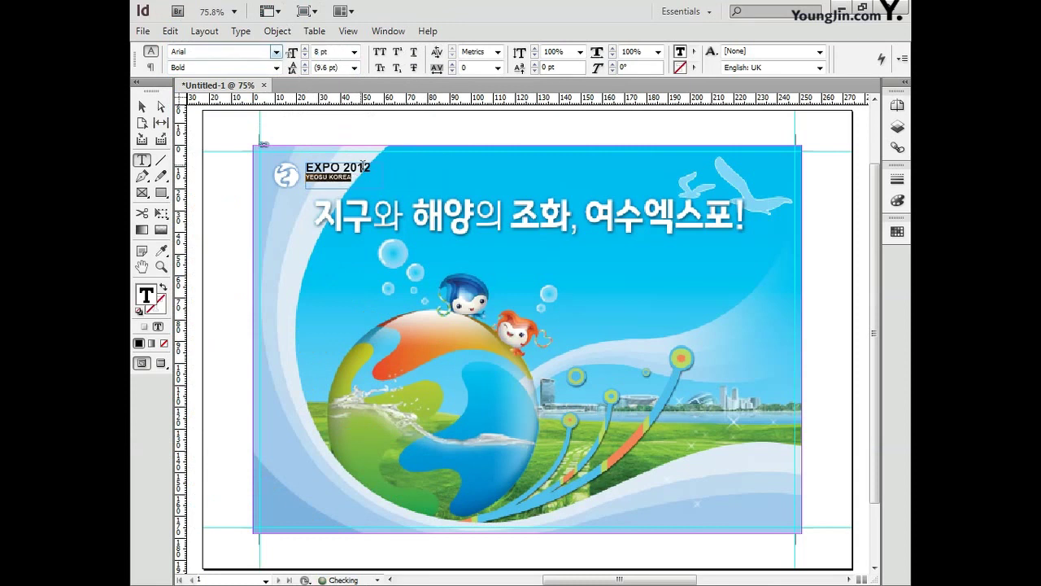
Reduce the EXPO 2012 line's font size slightly and move the text frame to about X 23 mm, Y 10 mm beside the logo.
key(Up)
key(shift+Home)
key(ctrl+shift+comma)
key(Escape)
drag(322, 192, 320, 197)
Change the fill colour of both logo text lines to white.
key(t)
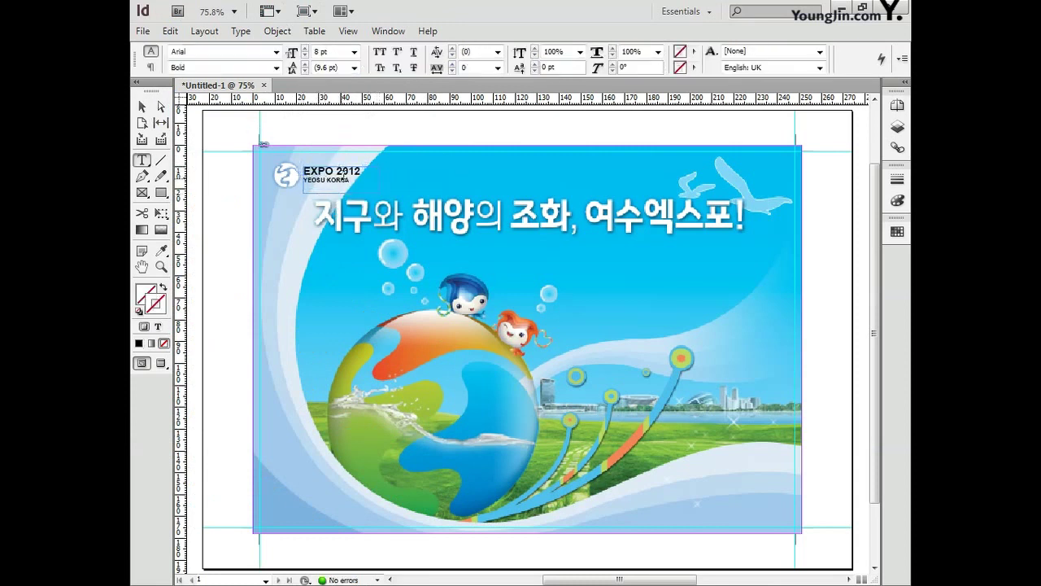
key(ctrl+a)
double_click(154, 296)
drag(449, 304, 525, 202)
drag(533, 219, 533, 209)
click(633, 198)
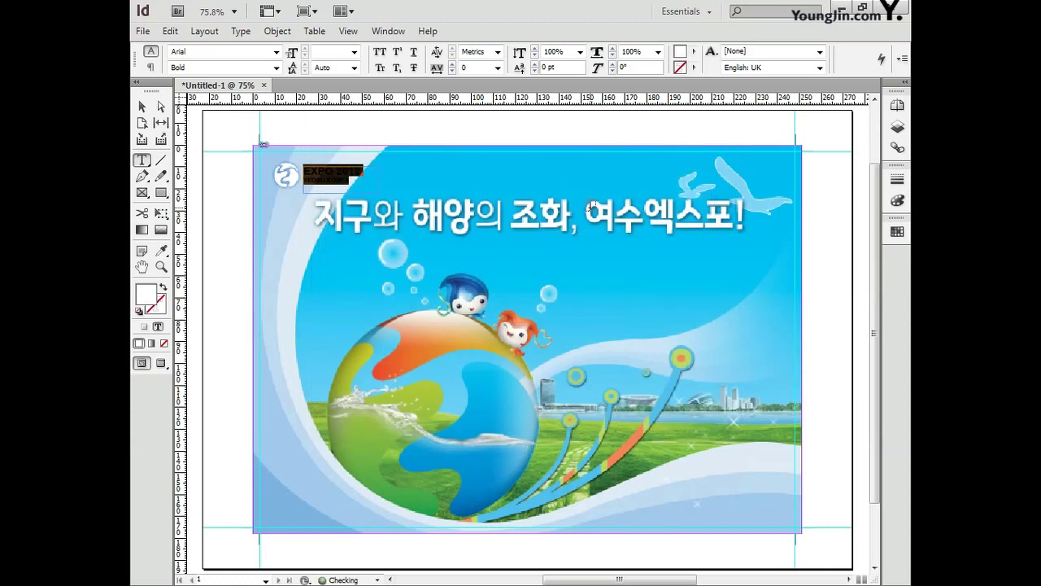
Set the logo text frame's Outer Glow to Multiply mode with a 2 mm size and 10% spread.
key(Escape)
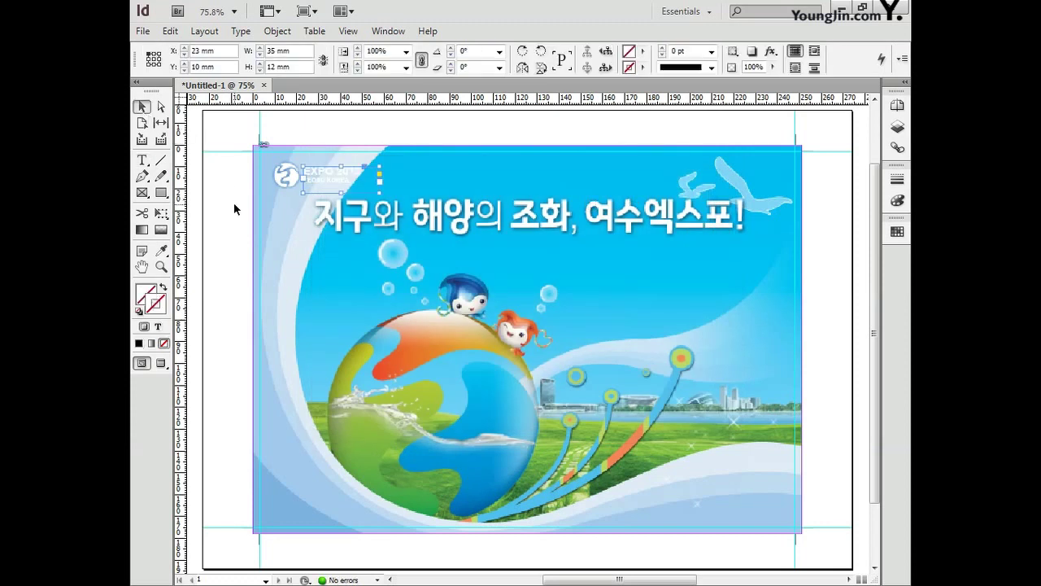
right_click(343, 182)
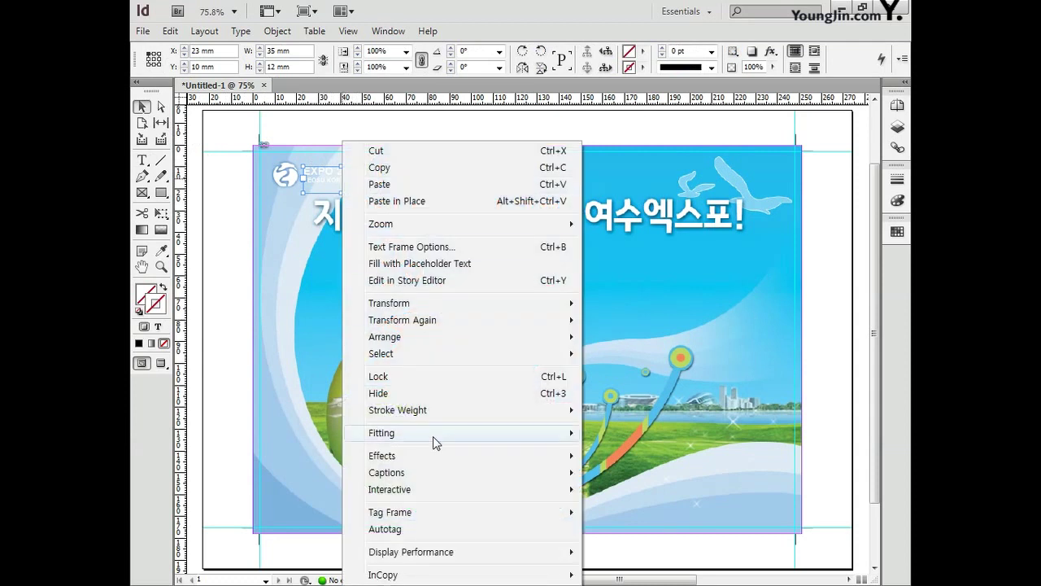
mouse_move(445, 456)
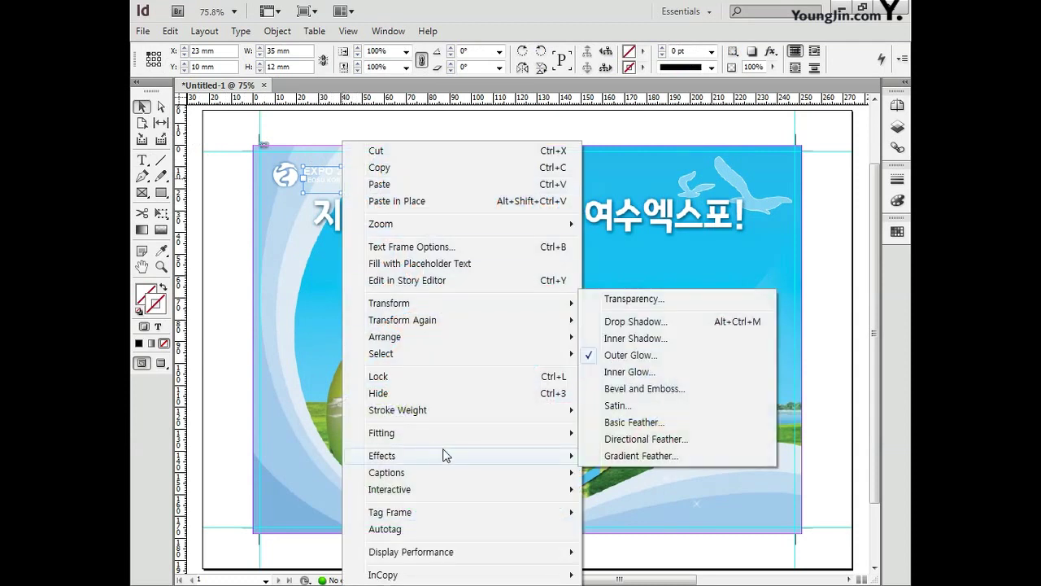
click(631, 354)
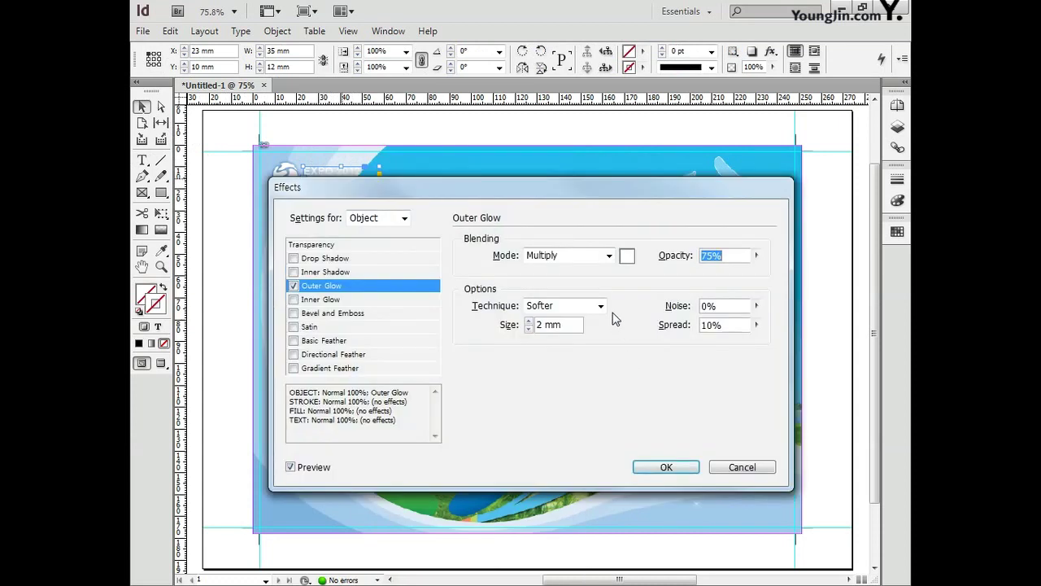
click(586, 257)
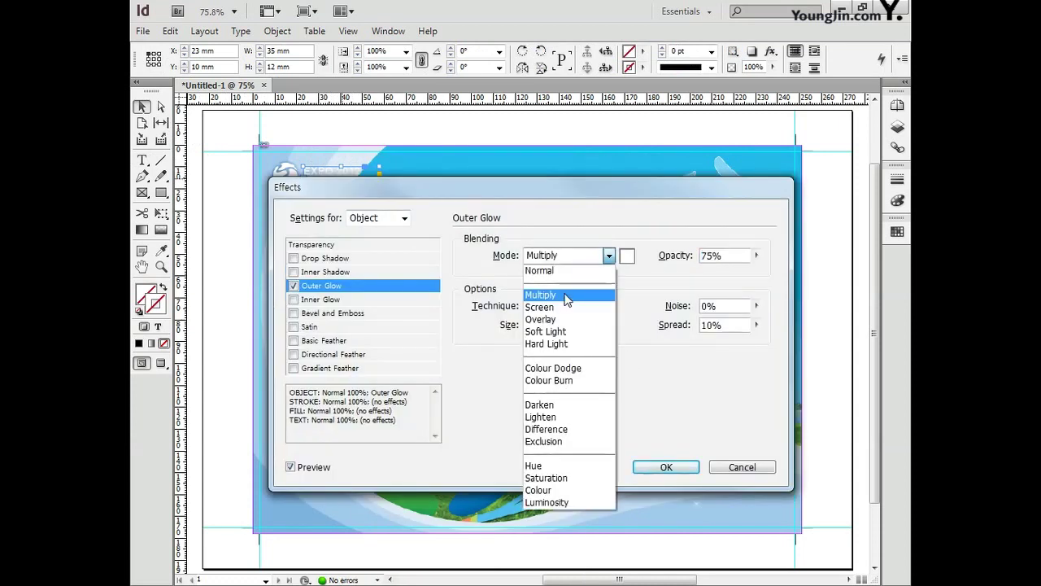
click(572, 294)
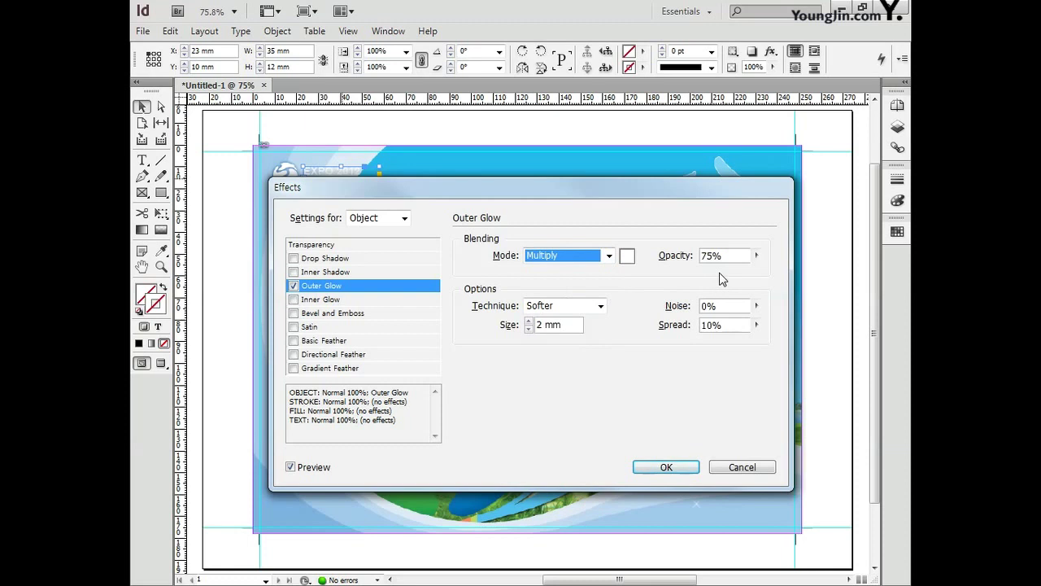
drag(574, 325, 484, 326)
text(2)
key(Tab)
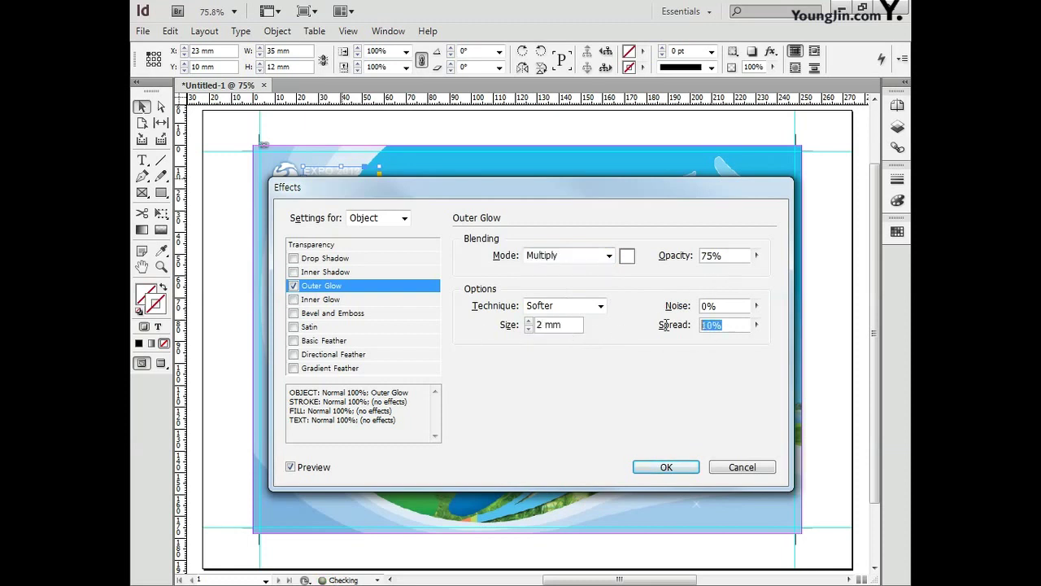
text(10)
Set the outer glow colour to CMYK with 80% cyan, apply the effect to the logo text and deselect everything.
click(626, 255)
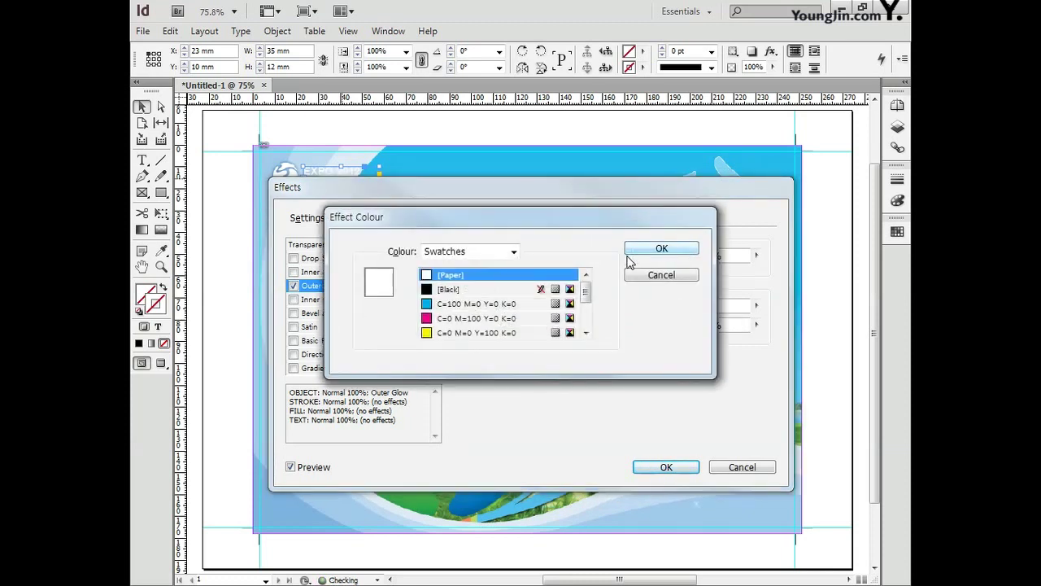
click(513, 251)
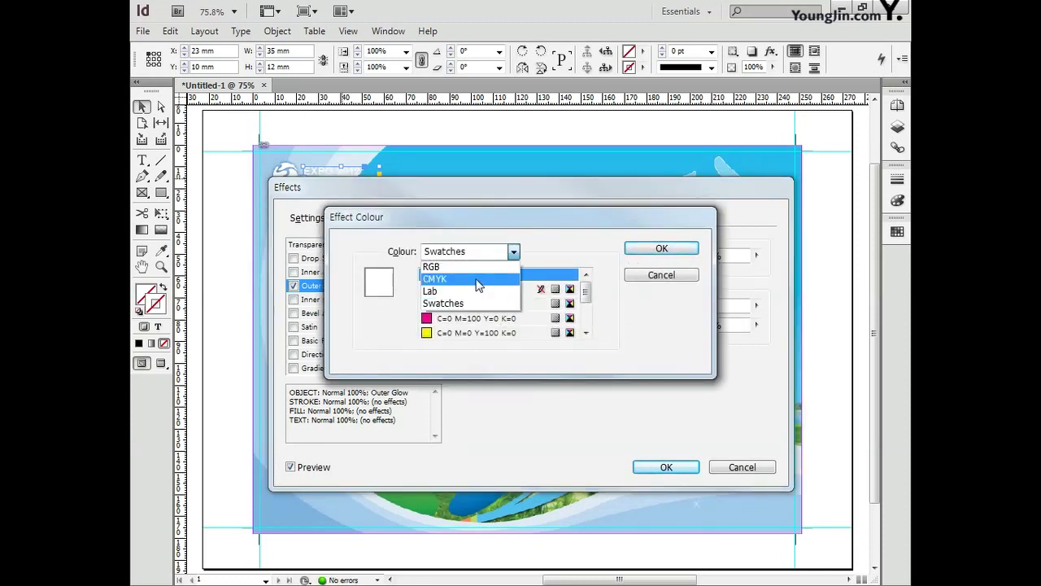
click(477, 279)
click(564, 277)
key(BackSpace)
text(80)
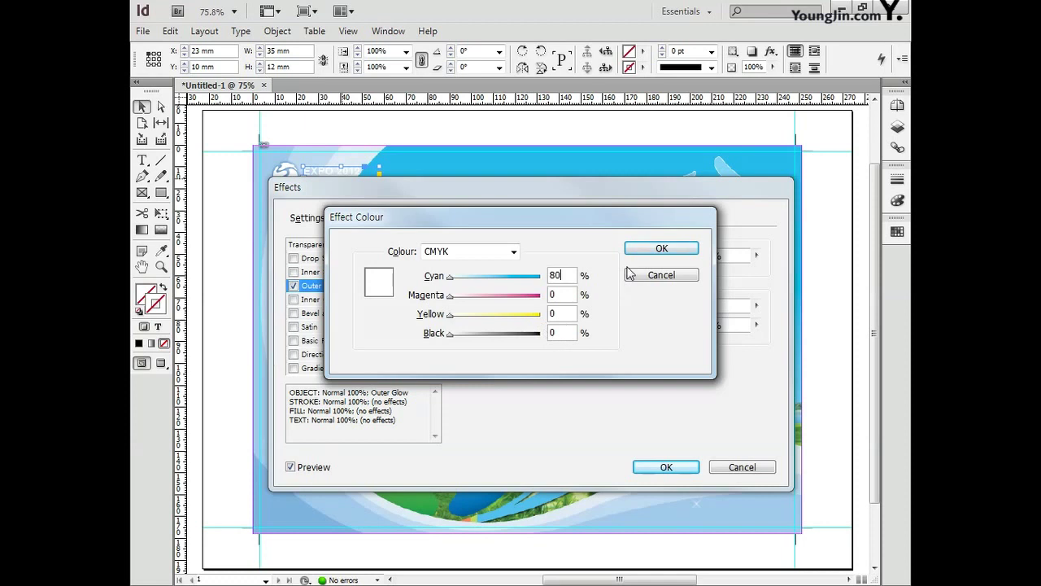
click(646, 249)
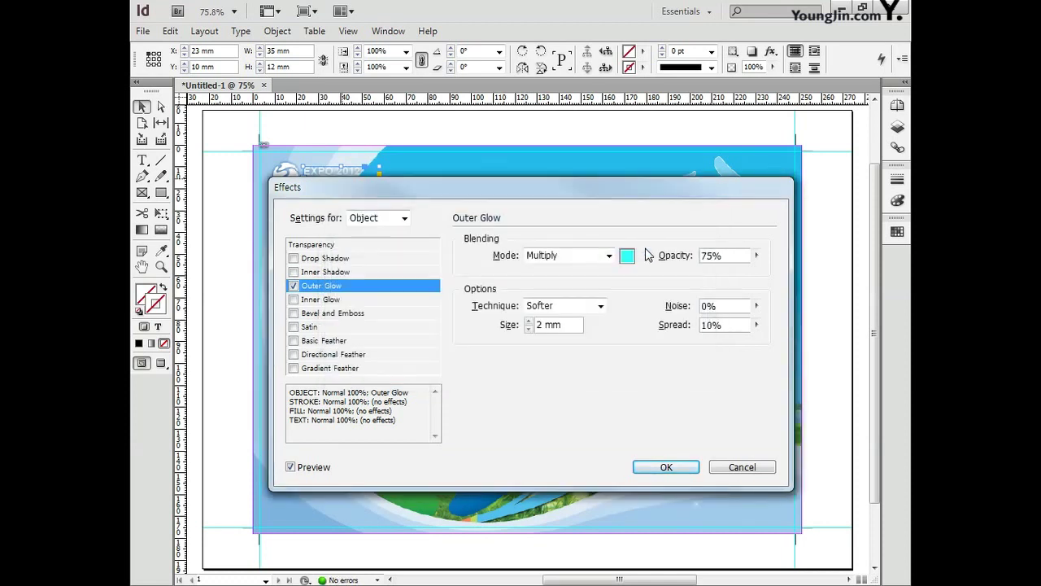
click(662, 468)
click(431, 194)
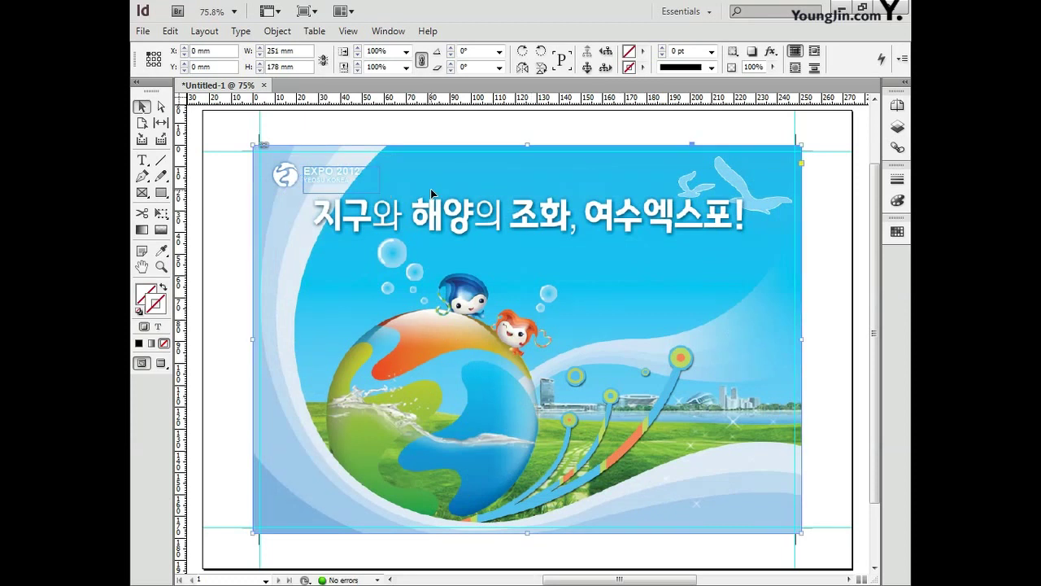
key(ctrl+shift+a)
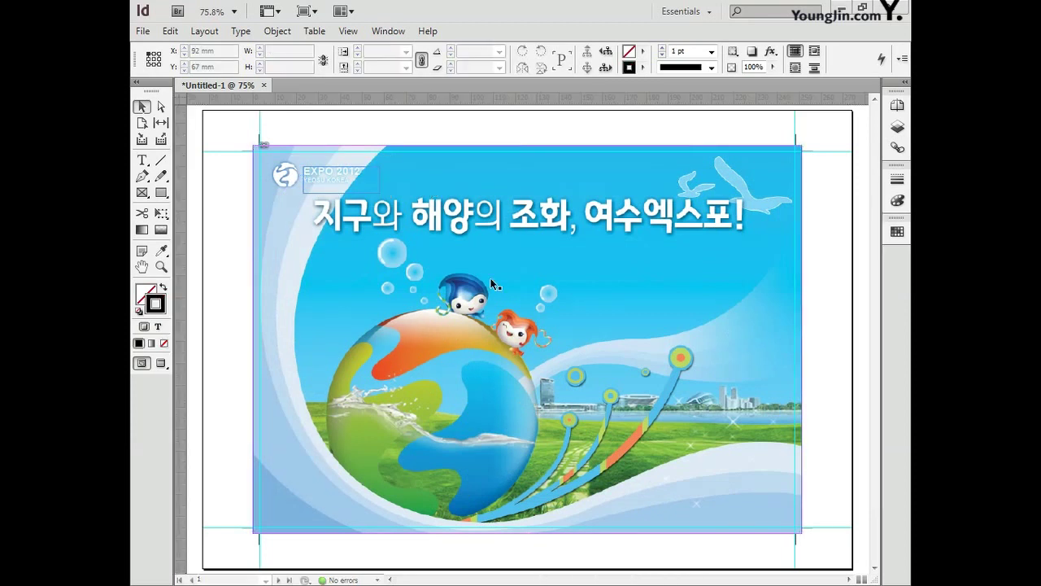
Add a text frame reading "Expo 2012 Yeosu Korea" beneath the headline's end and widen it to about 71 mm.
click(142, 162)
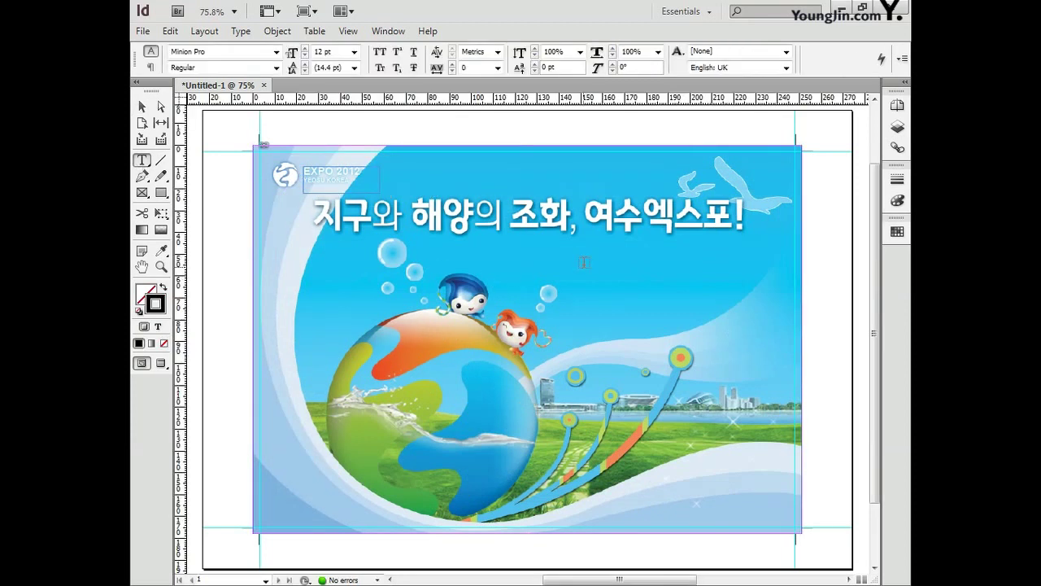
drag(647, 246, 744, 255)
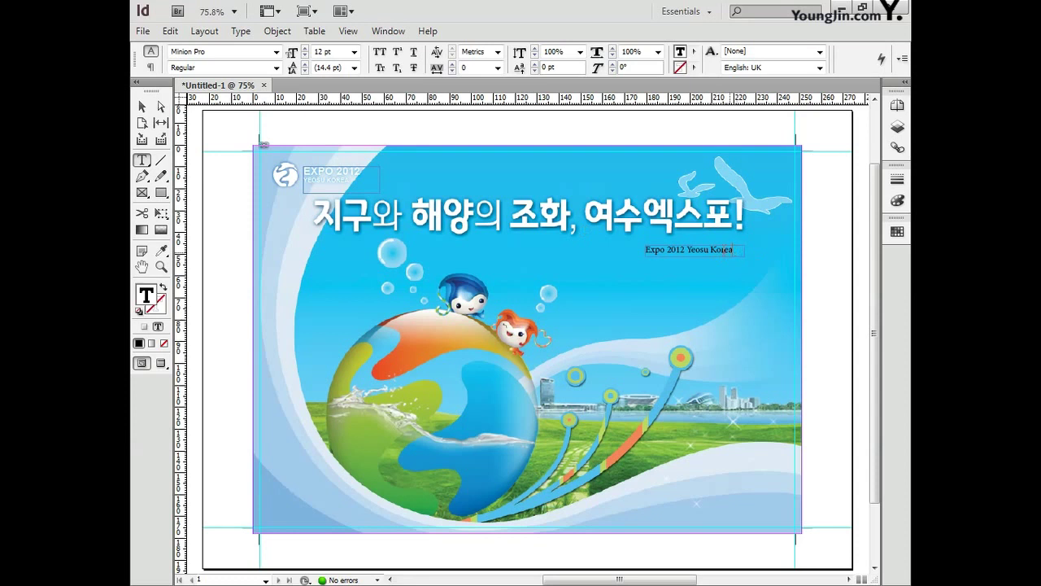
key(Escape)
drag(687, 259, 589, 243)
Format the Expo 2012 Yeosu Korea line as white Arial Regular at 18 pt.
click(276, 52)
click(196, 106)
double_click(146, 294)
click(626, 188)
click(354, 52)
click(337, 149)
click(277, 68)
click(270, 76)
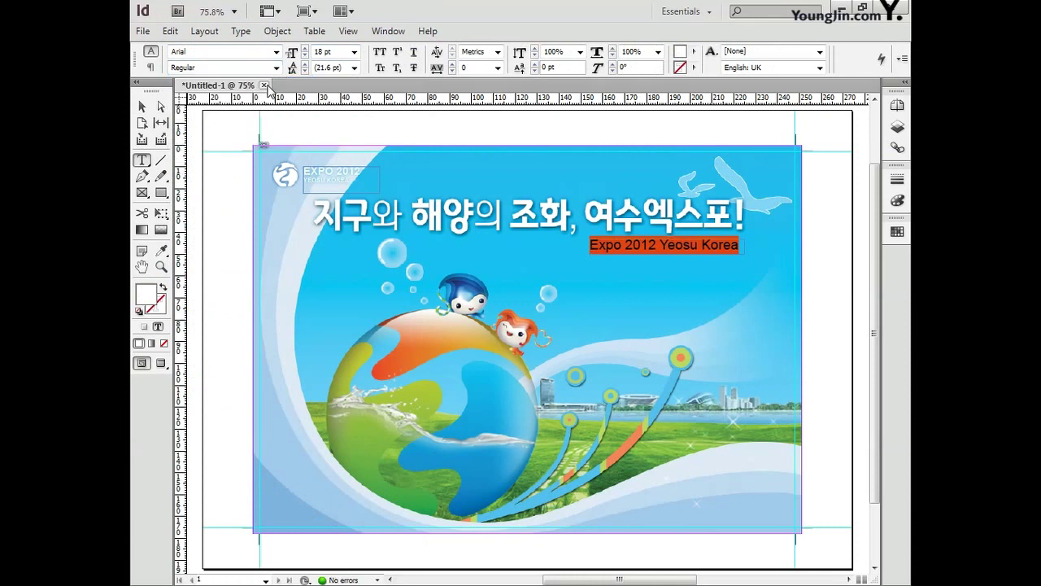
key(Escape)
click(652, 252)
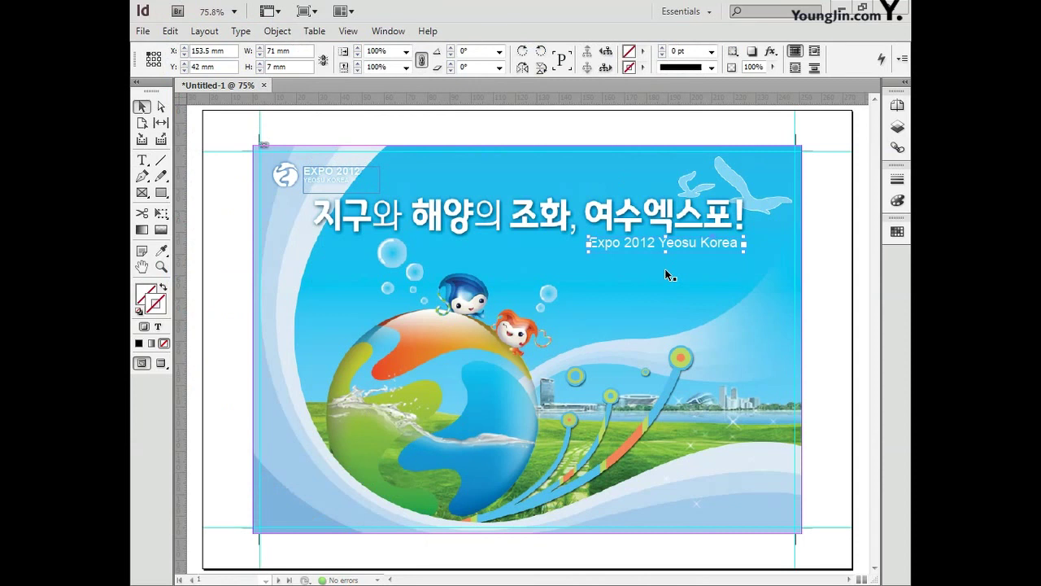
Draw a closed Pen path of about 65 × 64 mm whose curved side follows the pale band around the globe's lower left.
click(141, 266)
drag(230, 337, 266, 277)
click(161, 266)
drag(226, 249, 560, 523)
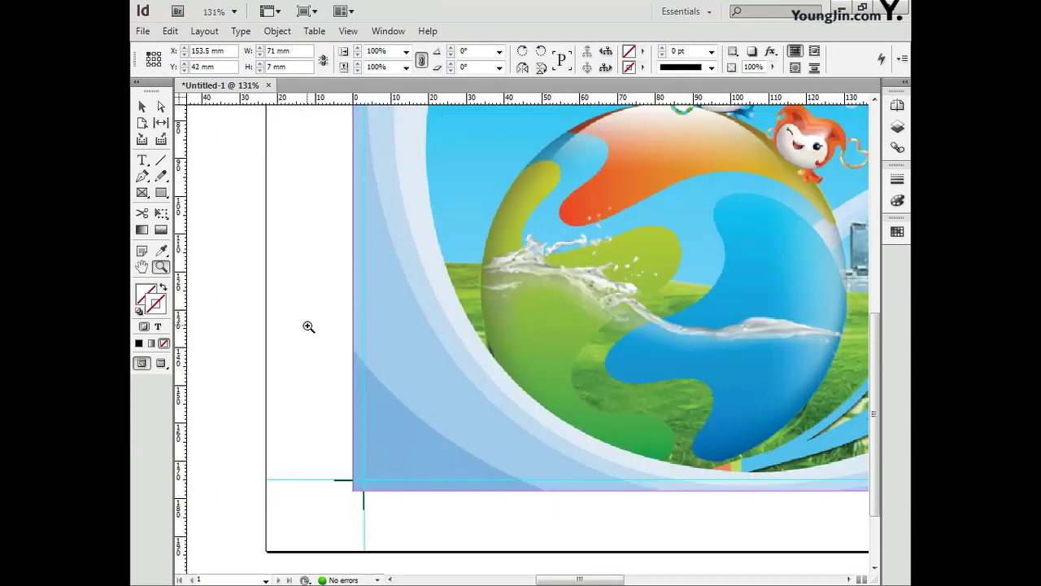
click(142, 176)
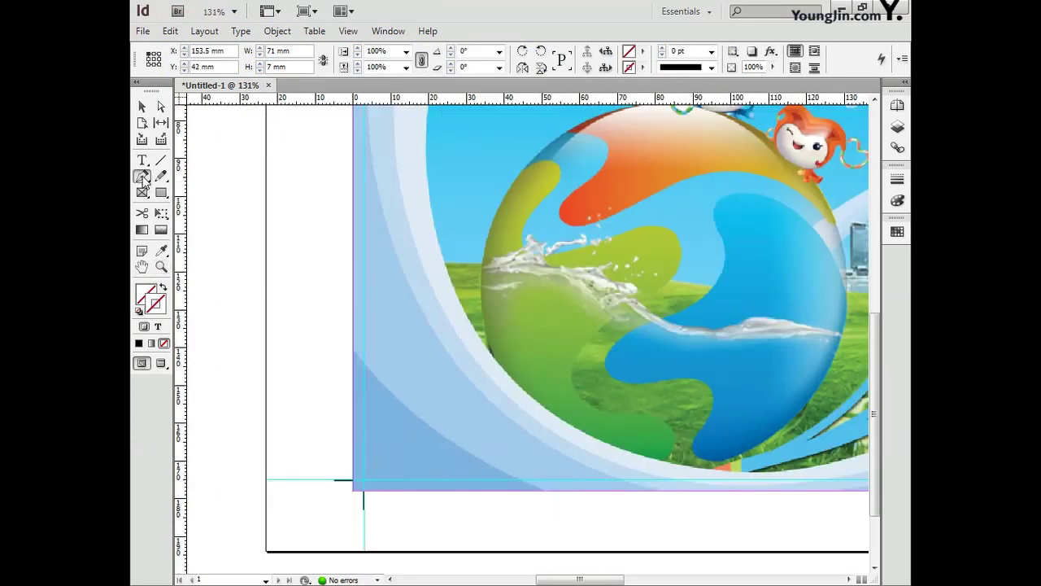
click(413, 240)
drag(598, 454, 731, 501)
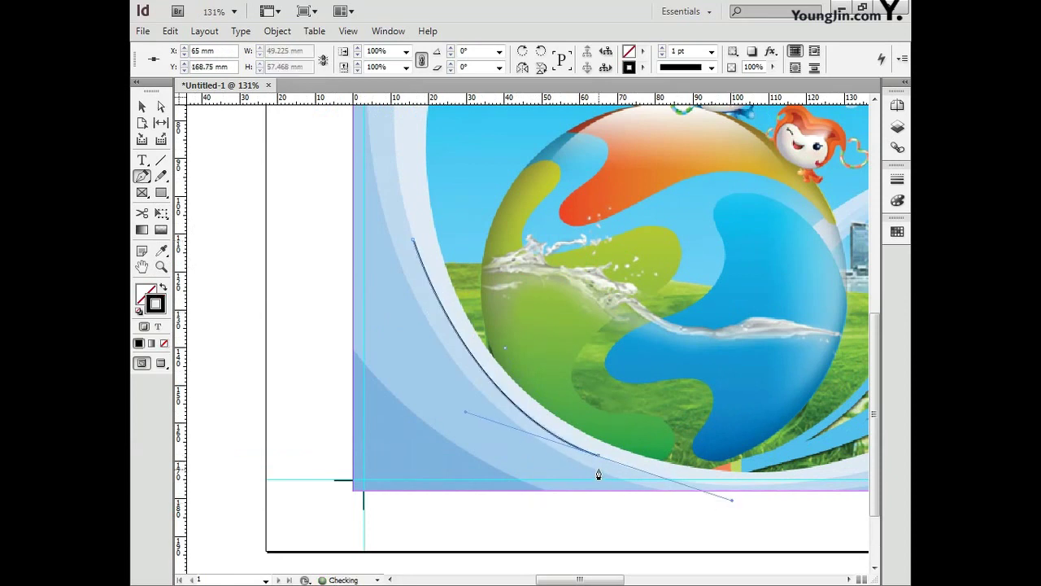
click(599, 455)
click(657, 343)
click(558, 216)
click(413, 241)
Remove the stroke from the closed path beside the globe.
key(ctrl+r)
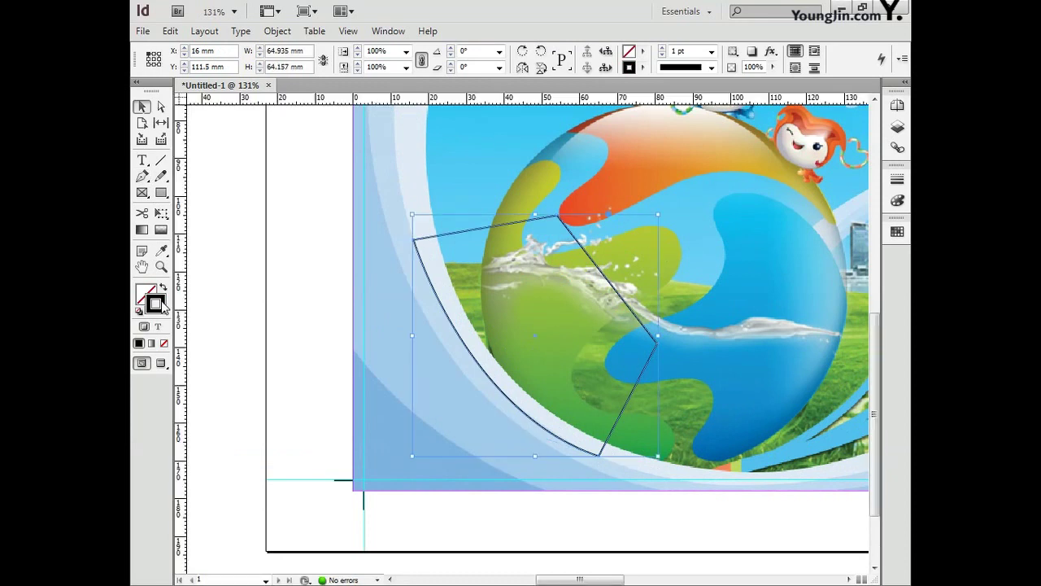
key(v)
click(165, 343)
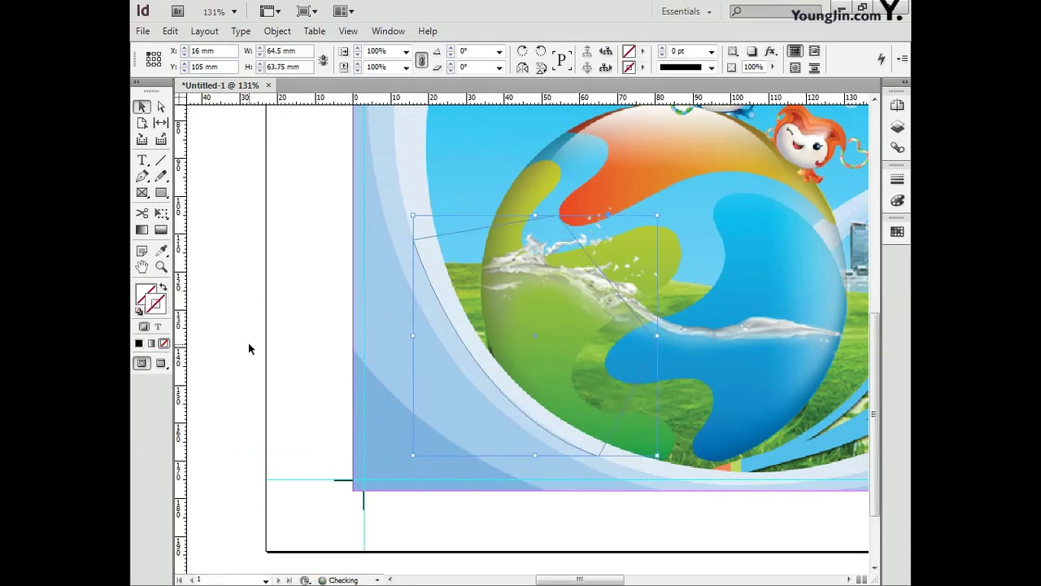
key(t)
key(shift+t)
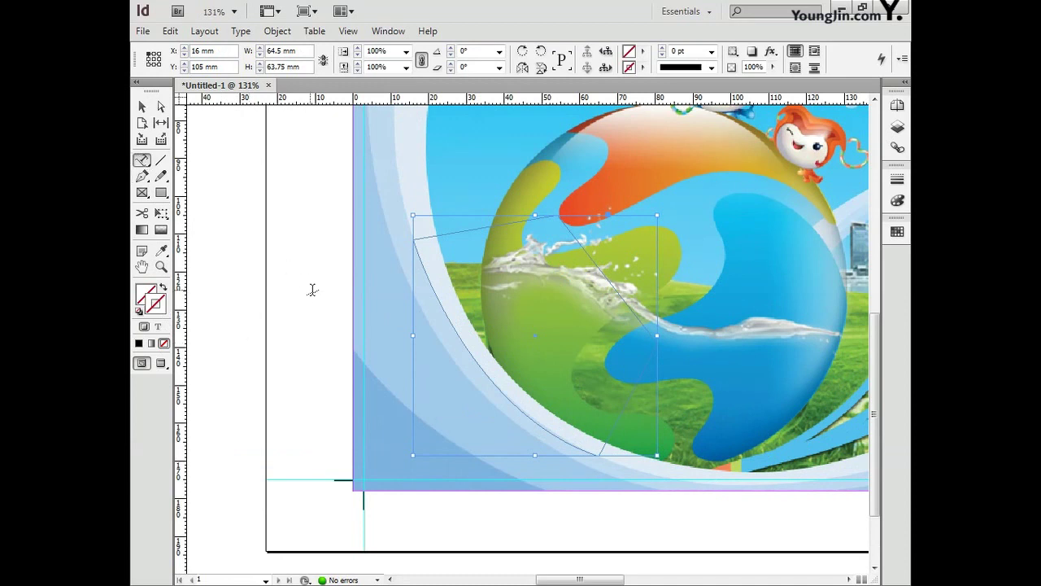
click(440, 300)
click(440, 300)
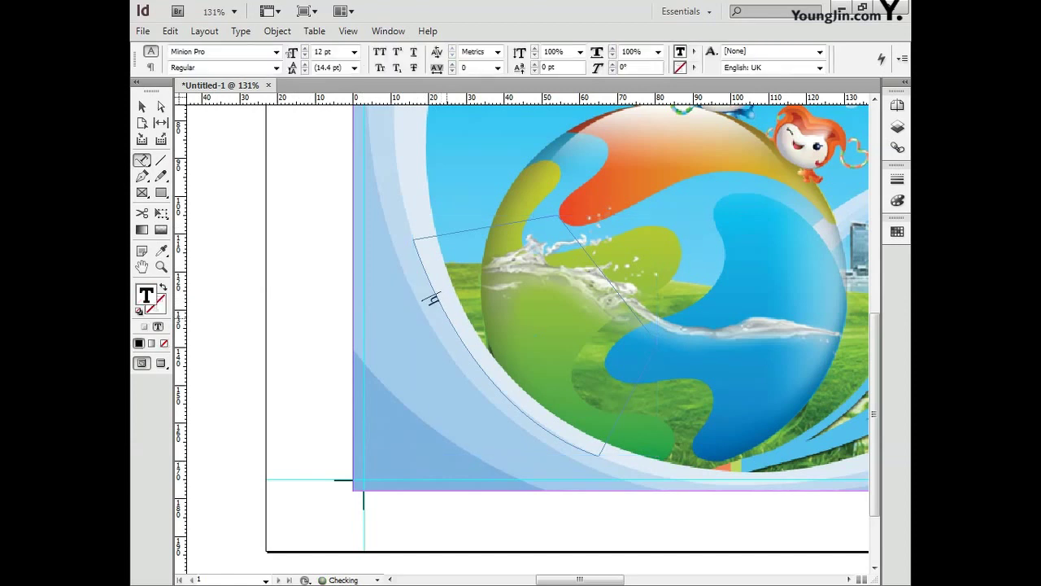
text(hhtp://www.2012)
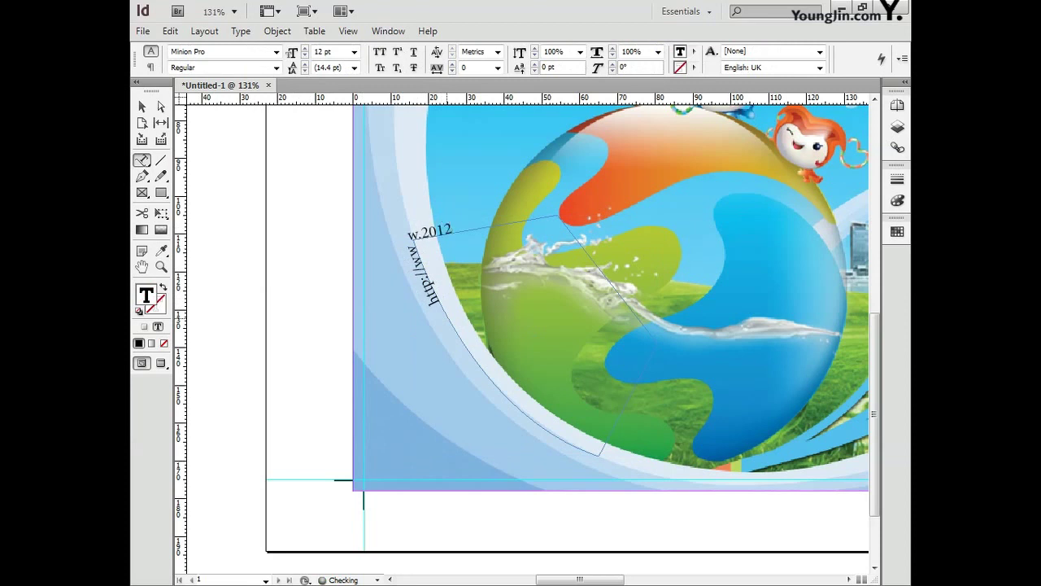
text(ex)
Set the font of the whole website address on the path to Arial.
drag(498, 221, 435, 295)
click(448, 290)
drag(498, 221, 448, 290)
drag(498, 221, 441, 299)
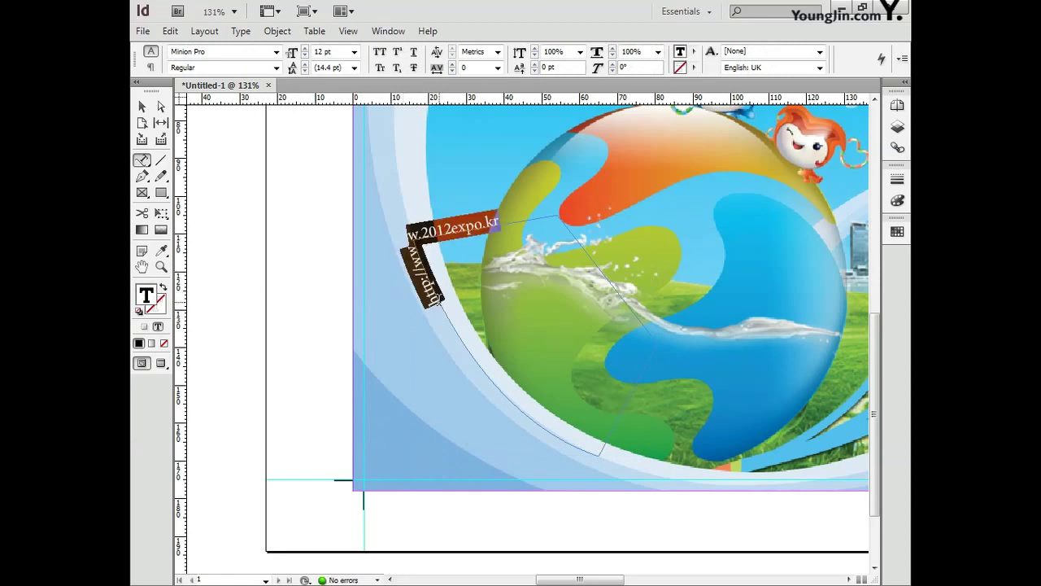
click(276, 53)
click(272, 48)
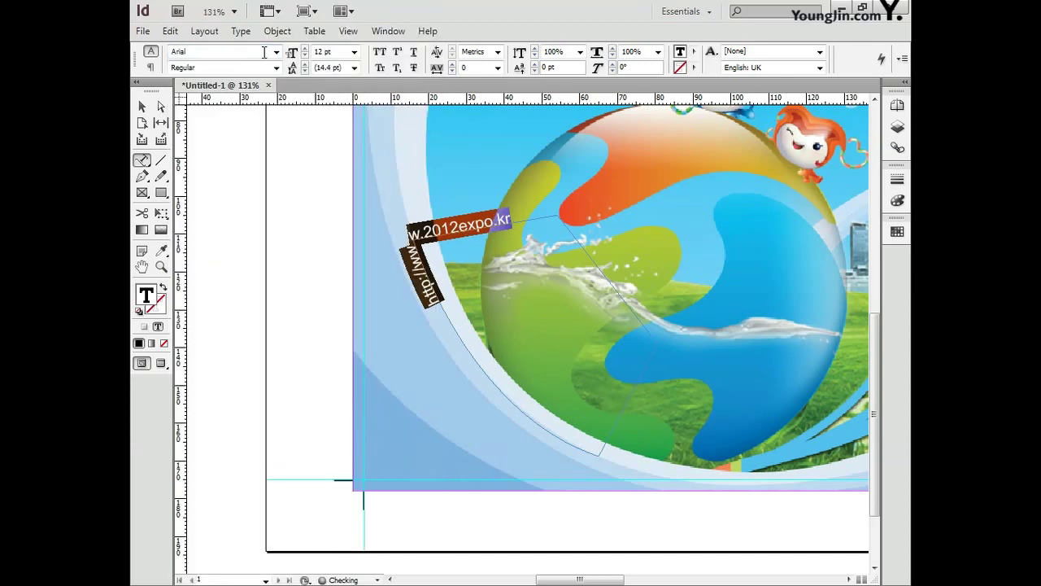
Change the website address's fill colour to white (RGB 255, 255, 255) and select its path object.
double_click(152, 301)
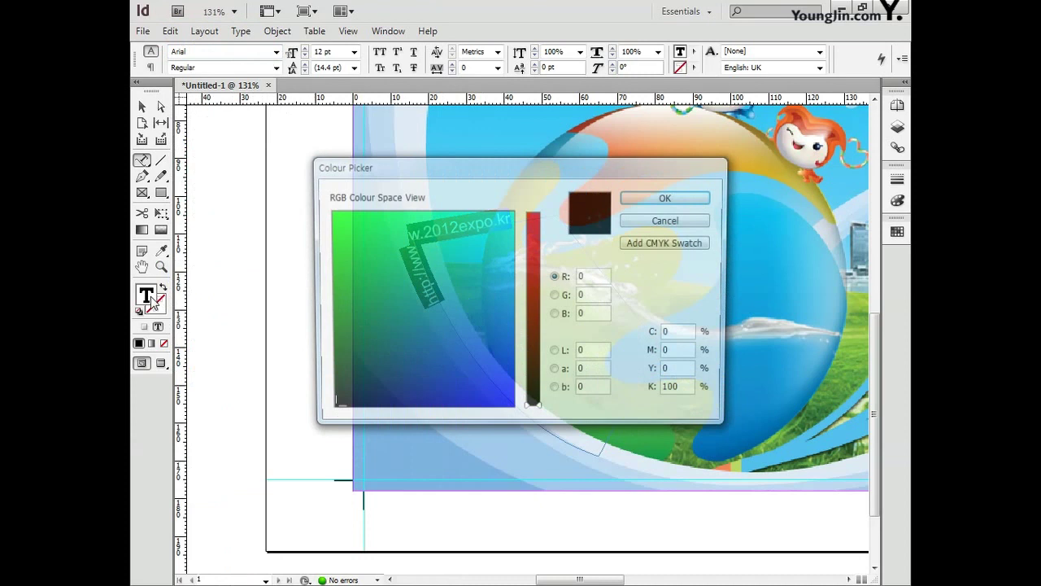
drag(352, 271, 528, 205)
click(533, 211)
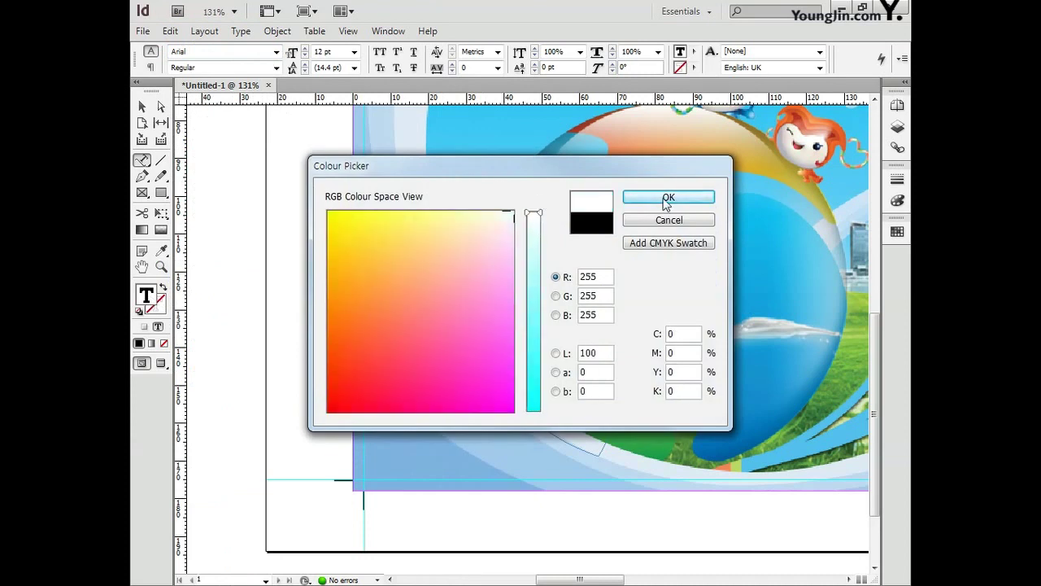
click(668, 197)
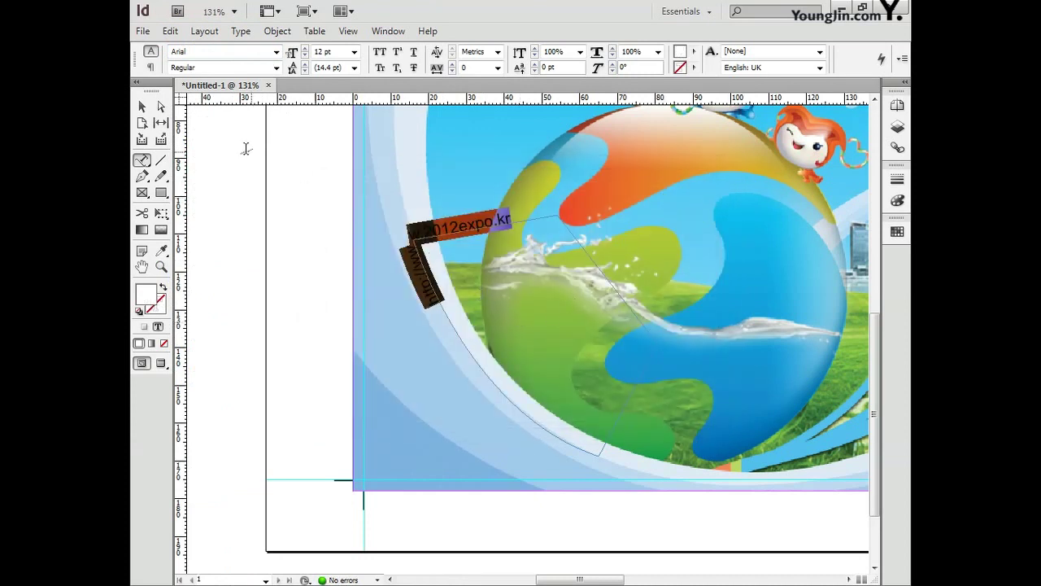
click(142, 108)
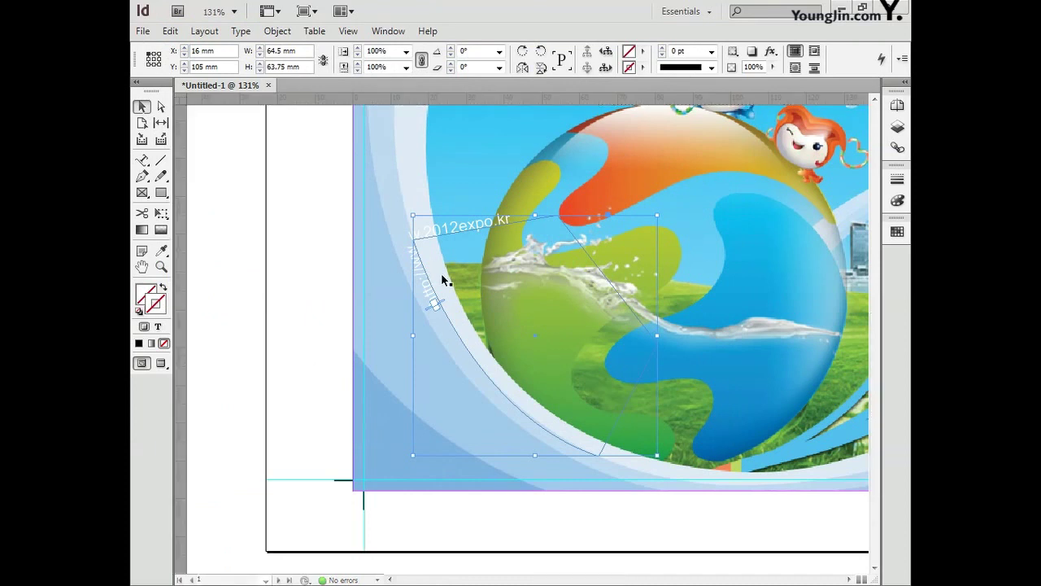
Flip the website address on its path with Ascender alignment and move it outward to X 10.5 mm, Y 105.25 mm.
click(241, 31)
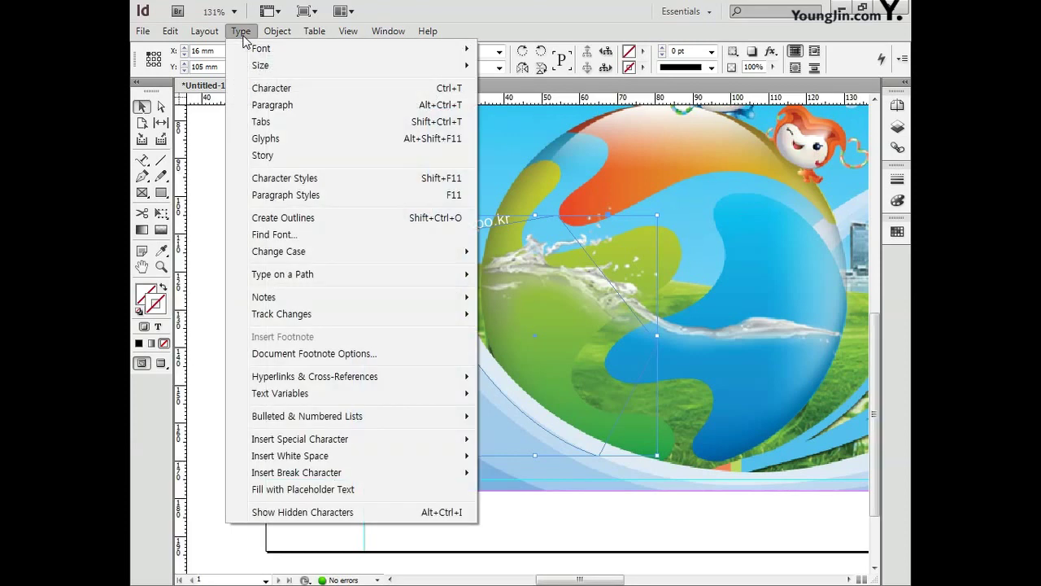
mouse_move(337, 282)
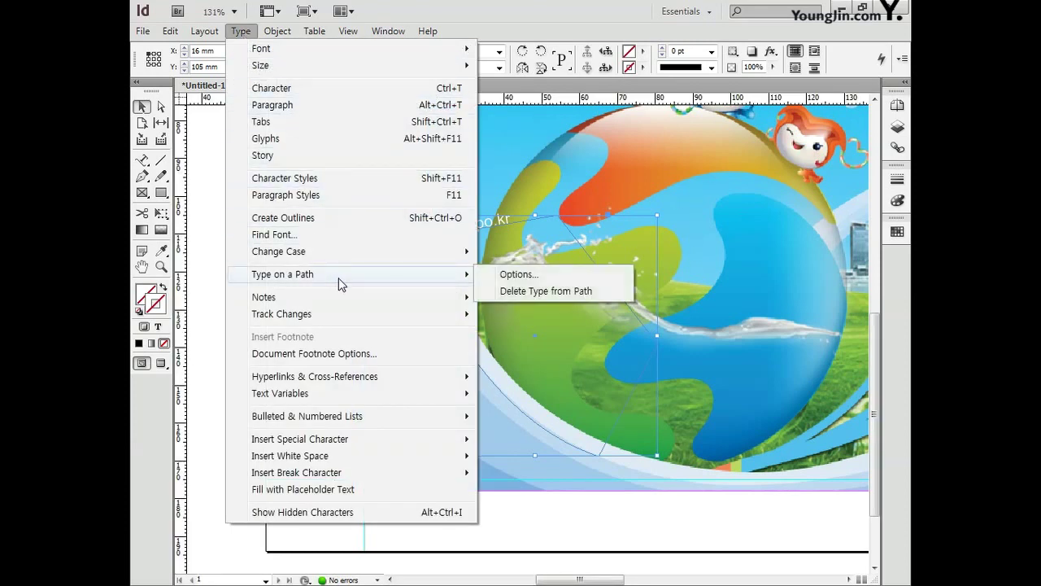
click(515, 275)
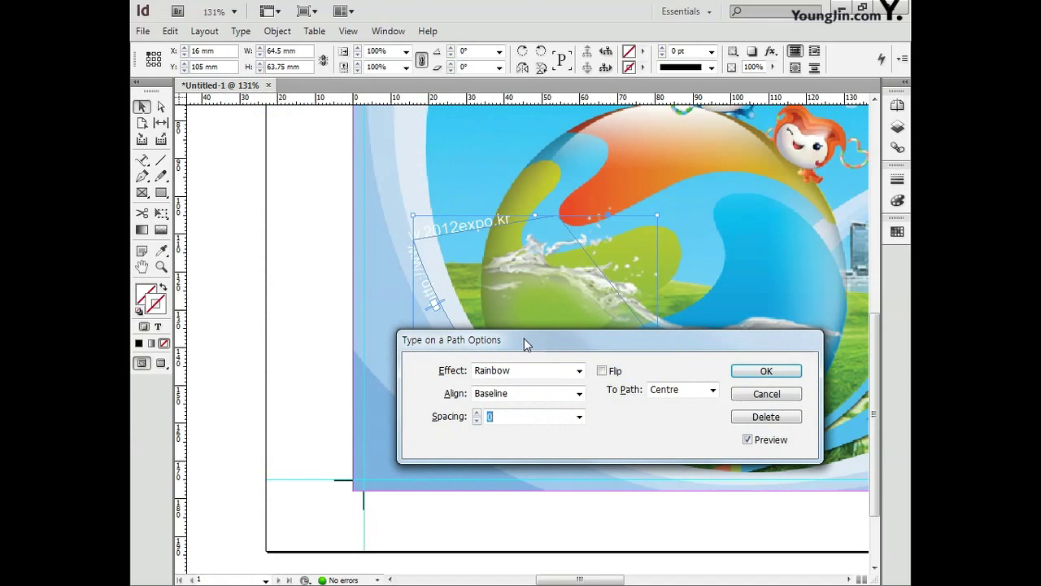
drag(535, 345, 468, 383)
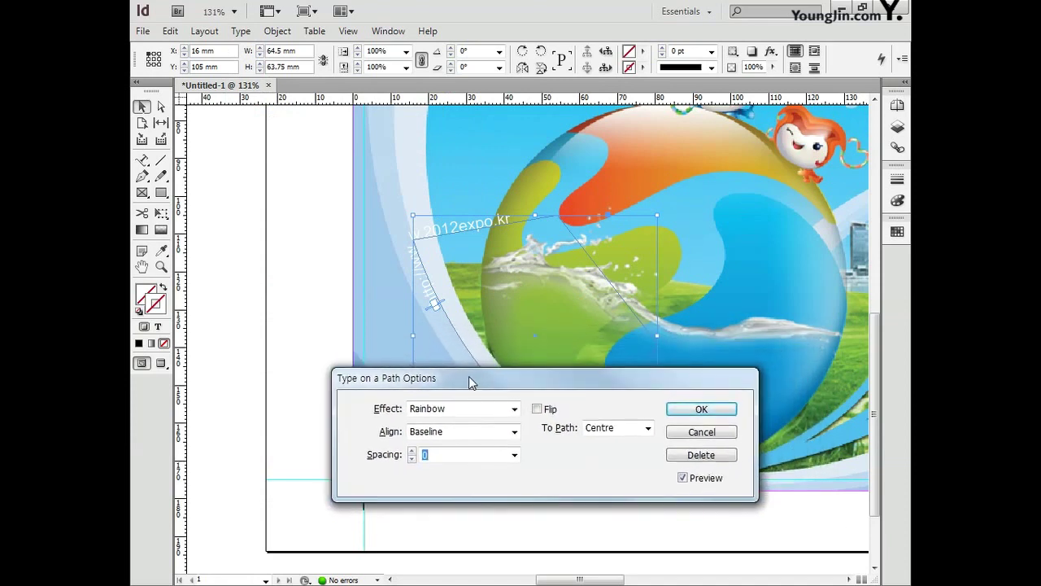
click(537, 409)
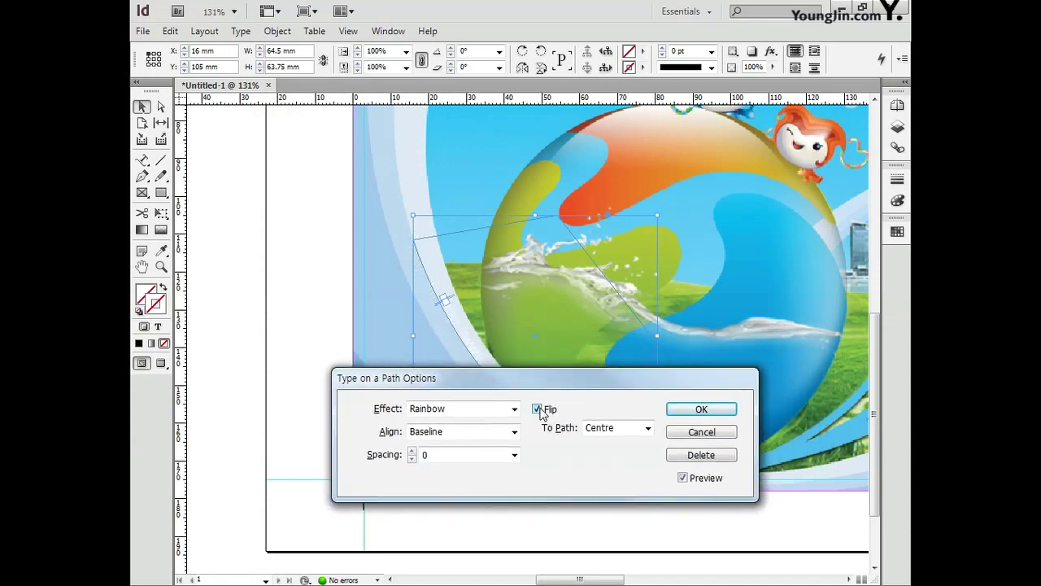
click(471, 438)
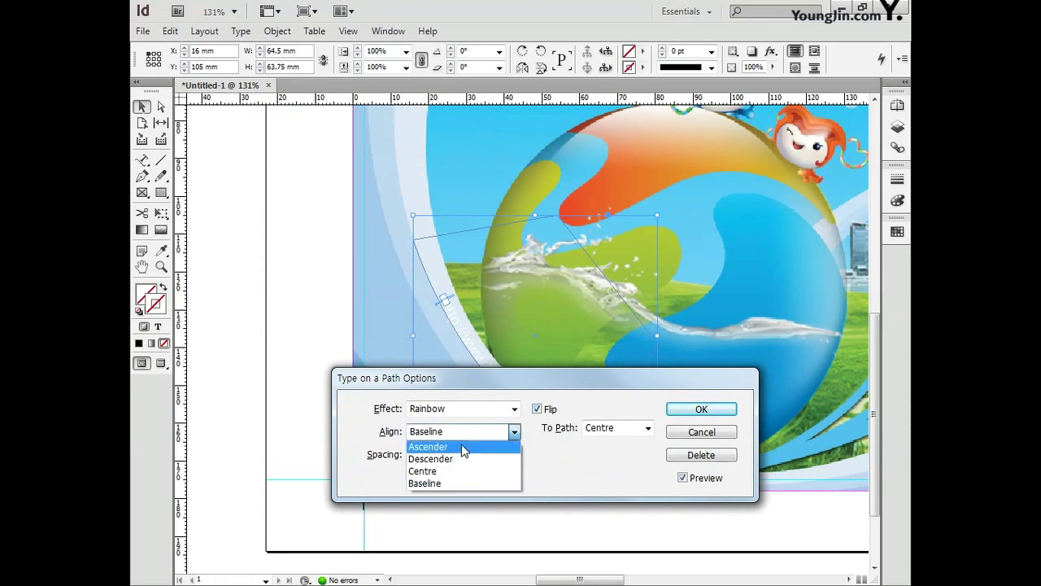
click(464, 447)
click(687, 411)
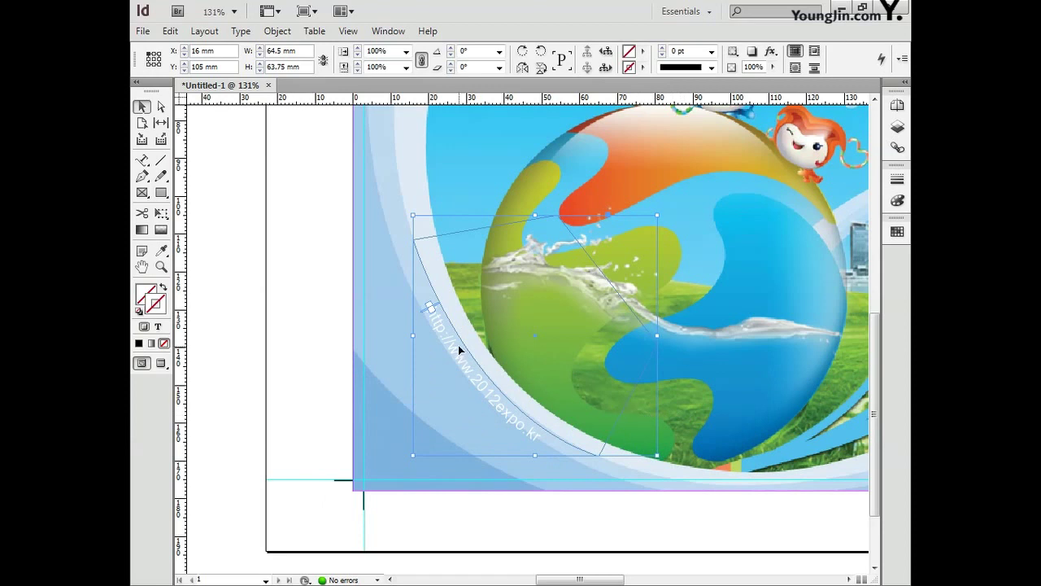
drag(463, 343, 444, 348)
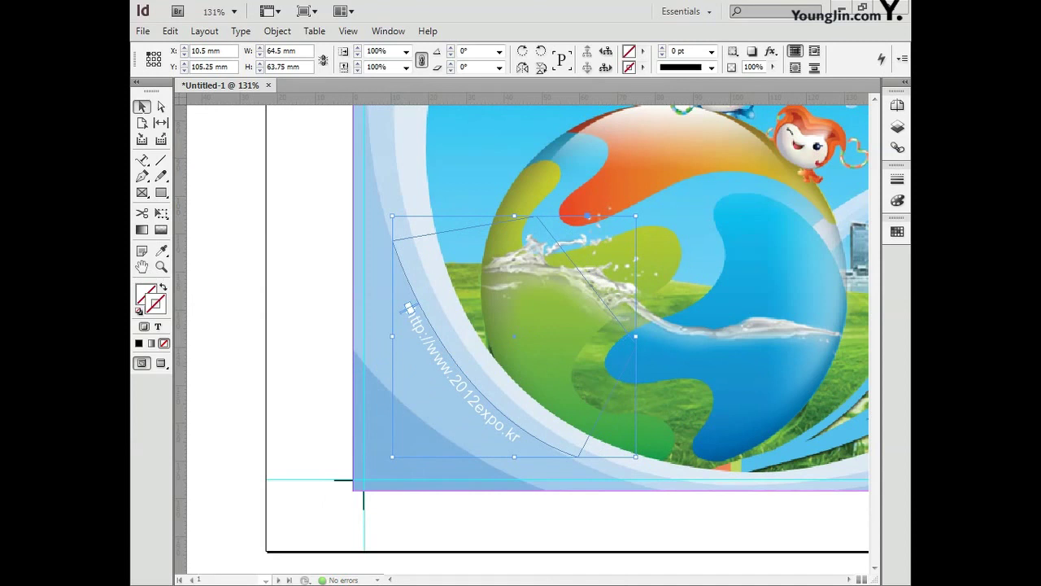
Draw a closed Pen path about 84 by 33 mm with a curved upper edge along the lower-right wave, and remove its stroke.
scroll(469, 340, right, 5)
key(p)
click(453, 434)
mouse_move(771, 382)
mouse_down()
mouse_move(735, 378)
mouse_move(812, 386)
mouse_up()
click(765, 490)
click(465, 500)
click(453, 433)
mouse_move(672, 388)
mouse_down()
mouse_move(562, 379)
mouse_move(651, 391)
mouse_up()
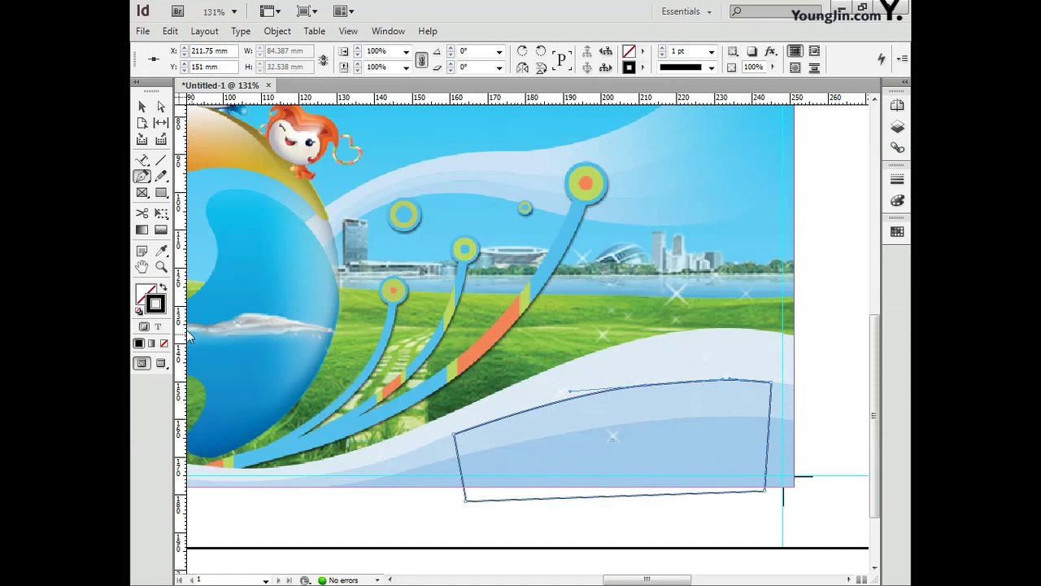
click(164, 342)
Add the text "The Living Ocean and Coast~" along the new path's curved upper edge with the Type on a Path tool.
key(shift+t)
click(497, 419)
text(The Living Ocean and Coast~)
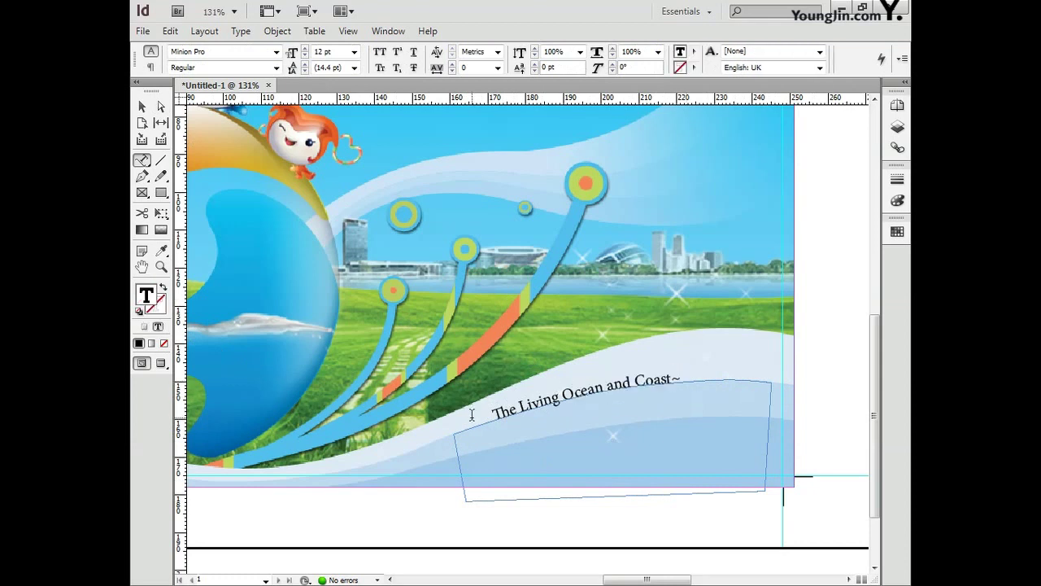
Set the whole "The Living Ocean and Coast~" text to Arial with a blue fill, entering 62% cyan.
triple_click(474, 410)
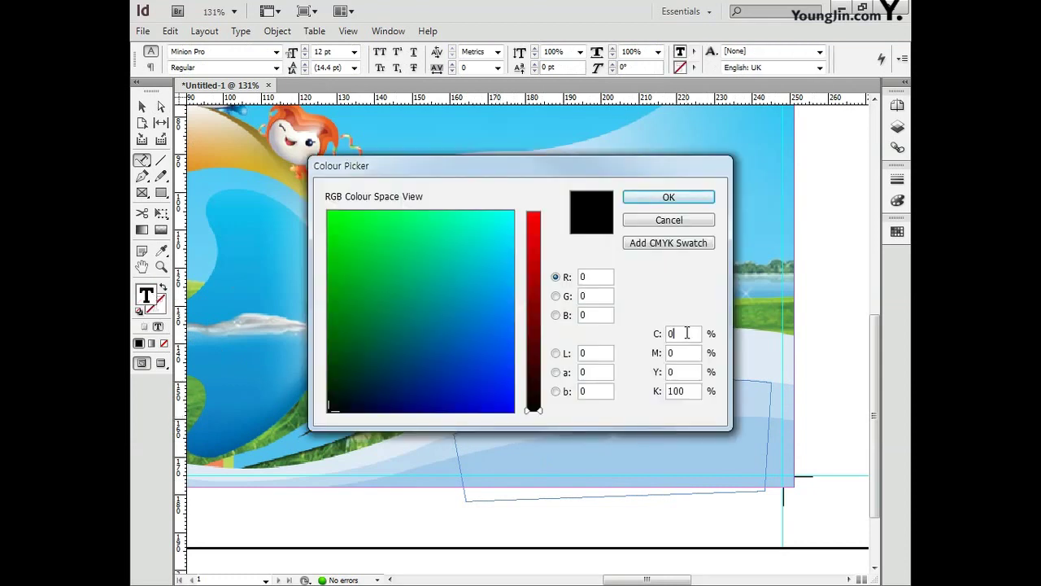
double_click(687, 333)
text(62)
key(Return)
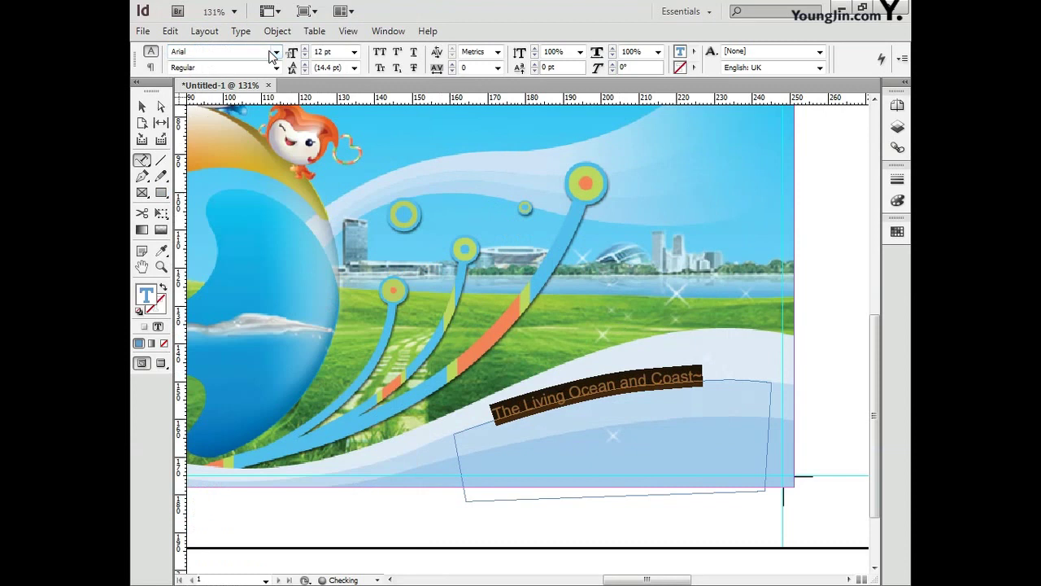
Move the slogan's path object slightly up along the wave to X 163 mm, Y 148.32 mm, and deselect it.
click(151, 110)
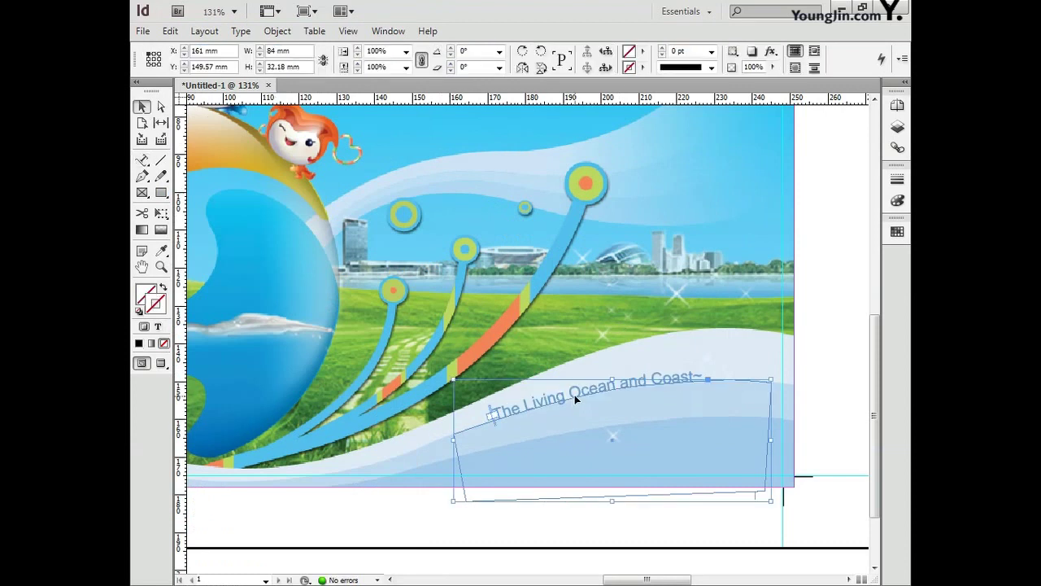
drag(653, 383, 656, 374)
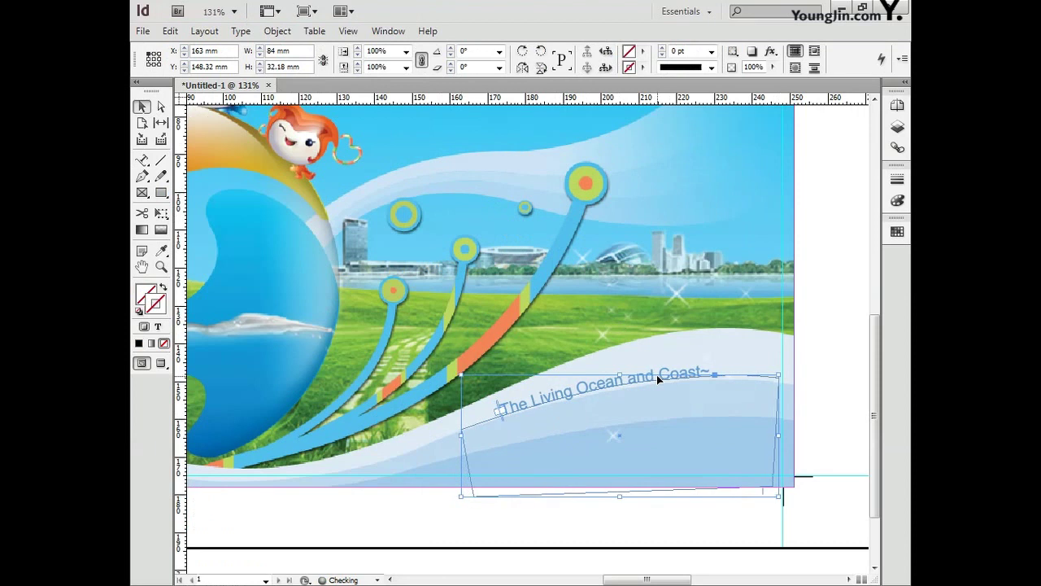
double_click(148, 268)
click(143, 107)
click(226, 200)
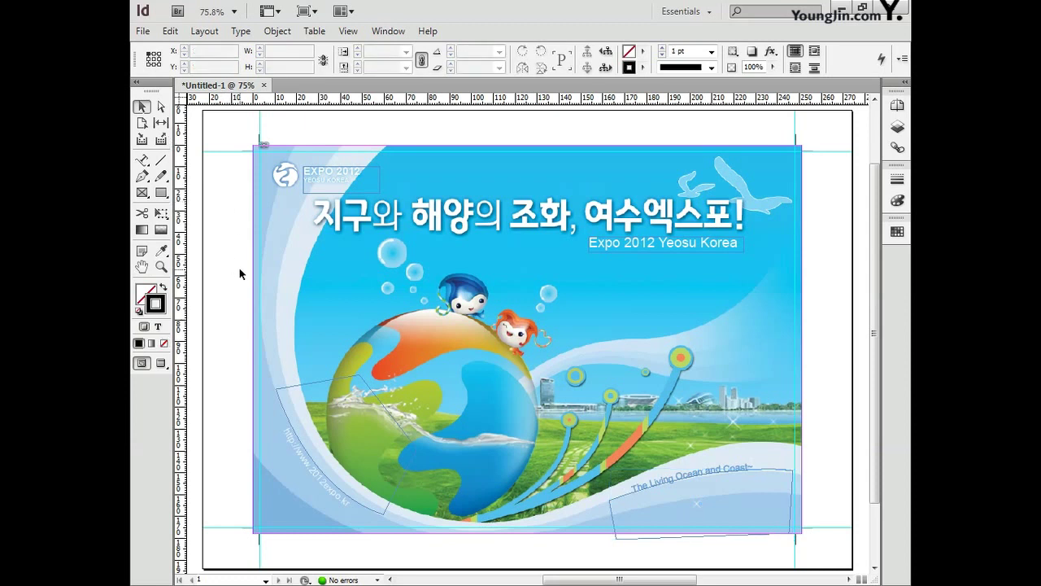
Create a text frame about 5 by 4.45 mm beside the lower-left vertical crop mark, containing "01".
click(143, 162)
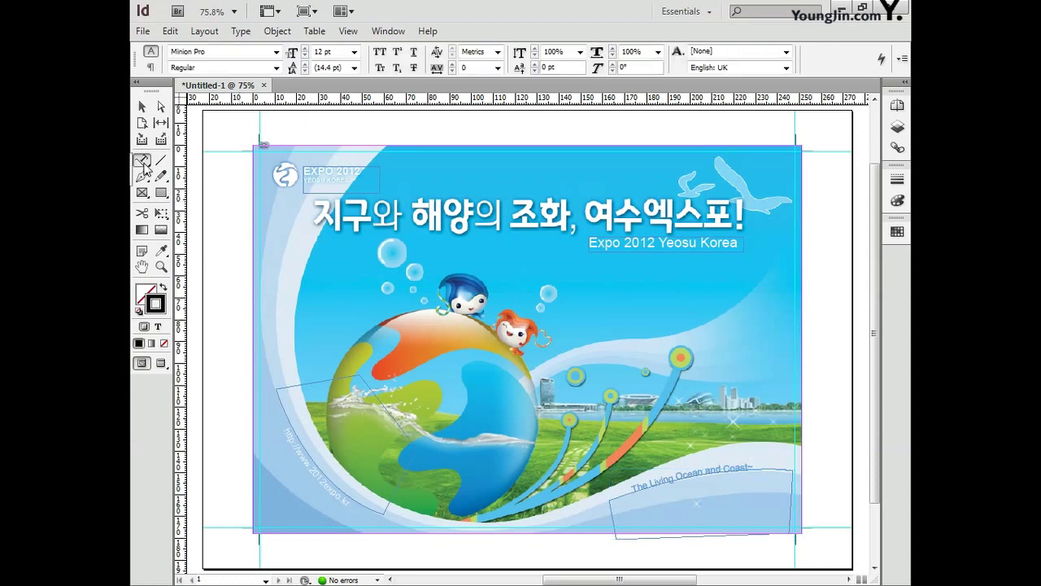
click(161, 267)
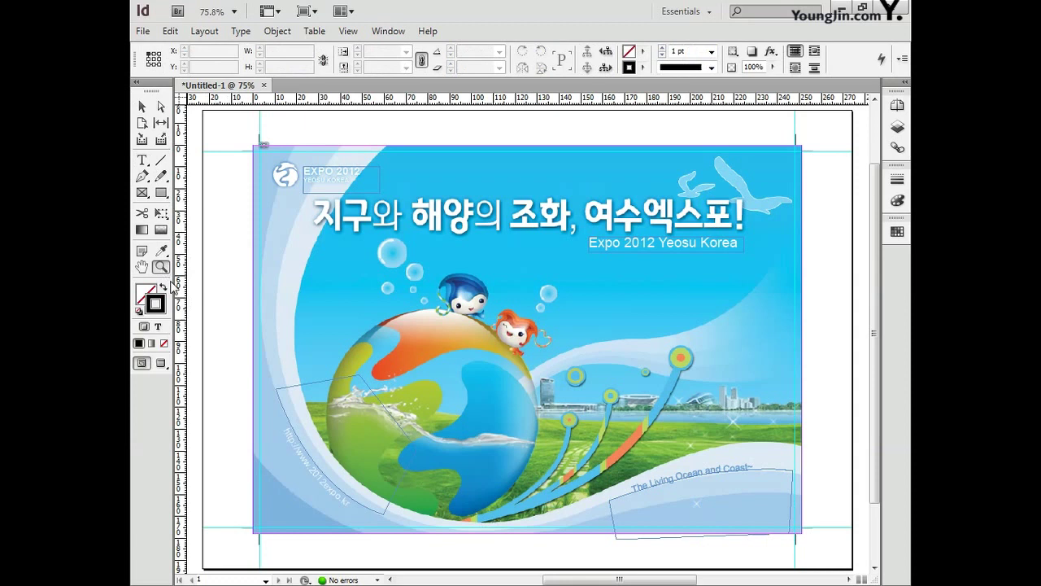
drag(251, 522, 290, 557)
drag(339, 472, 414, 459)
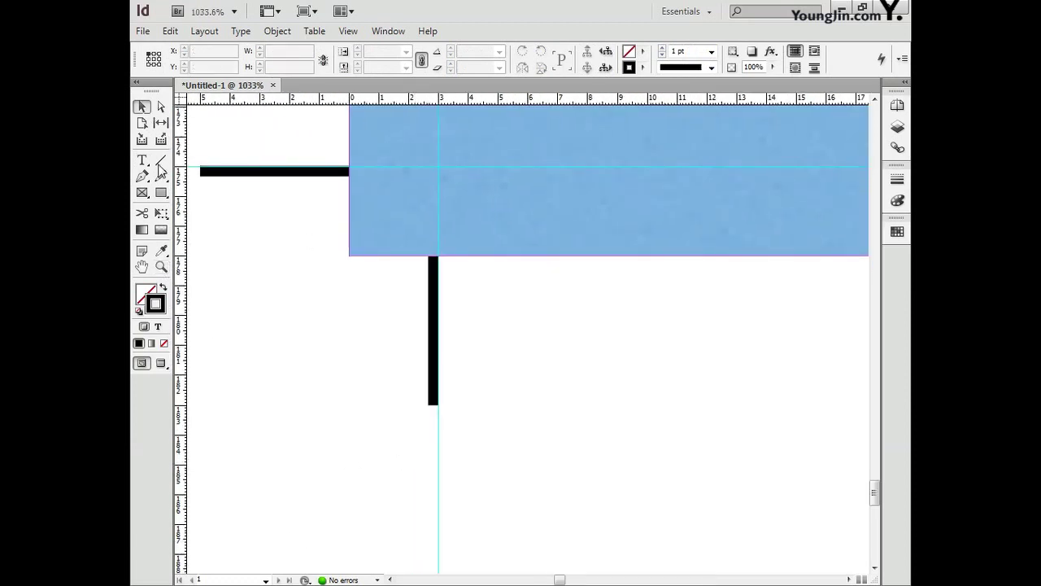
key(t)
drag(475, 308, 623, 439)
text(01)
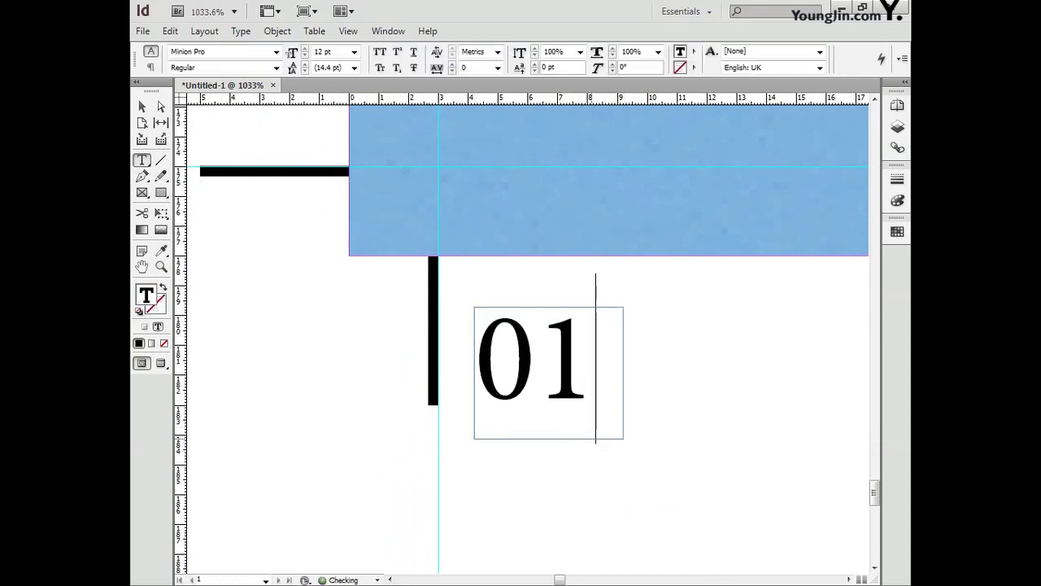
Format the "01" text in Dotum at 10 pt.
key(ctrl+a)
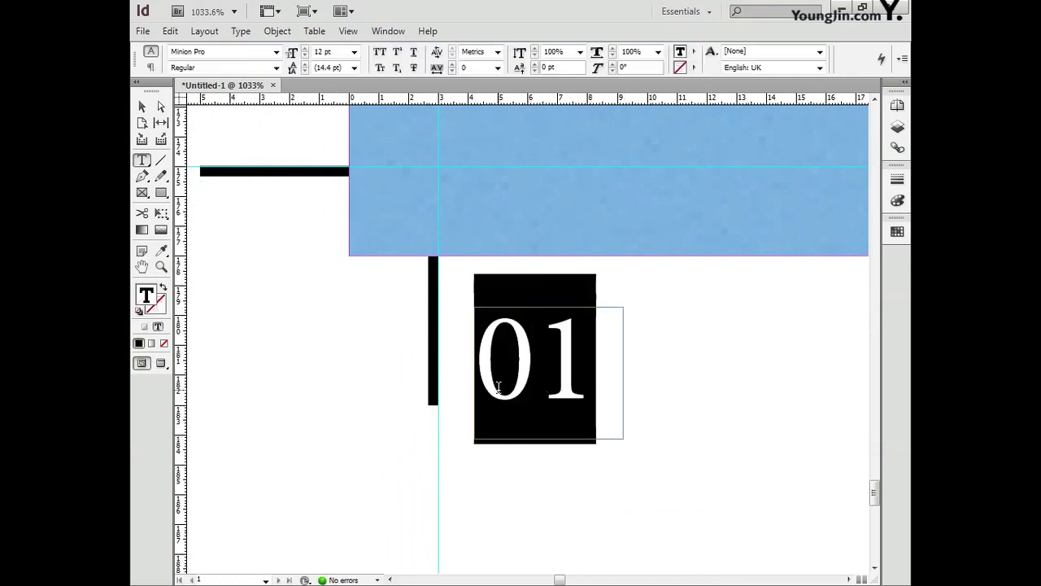
click(276, 51)
scroll(304, 195, down, 3)
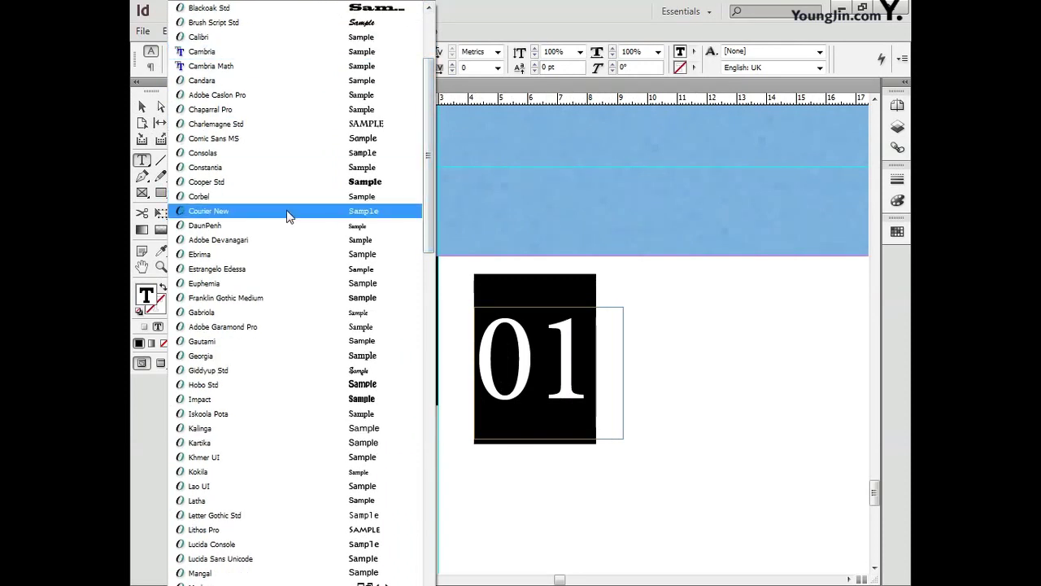
scroll(286, 216, up, 7)
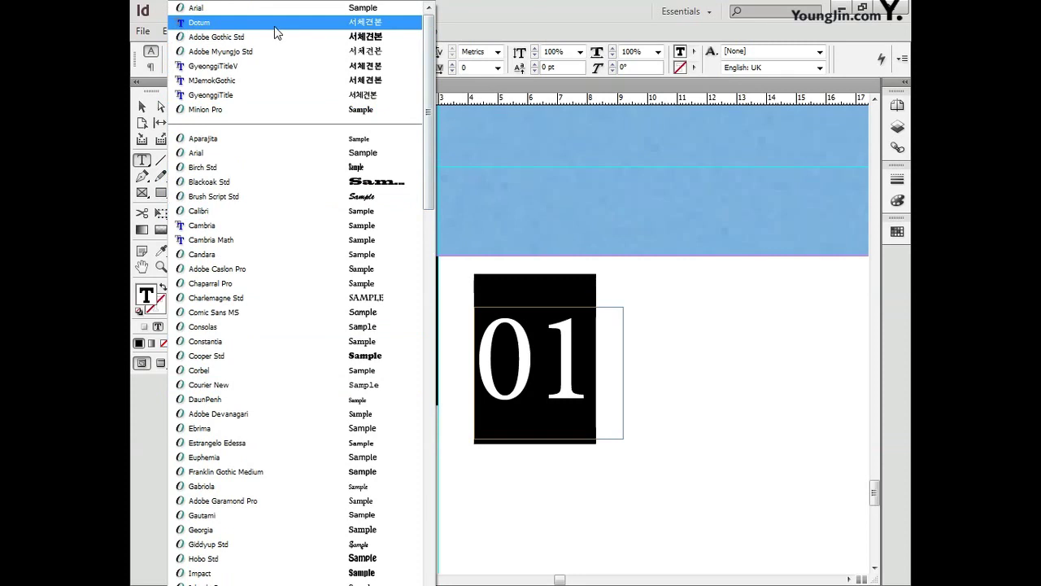
click(272, 22)
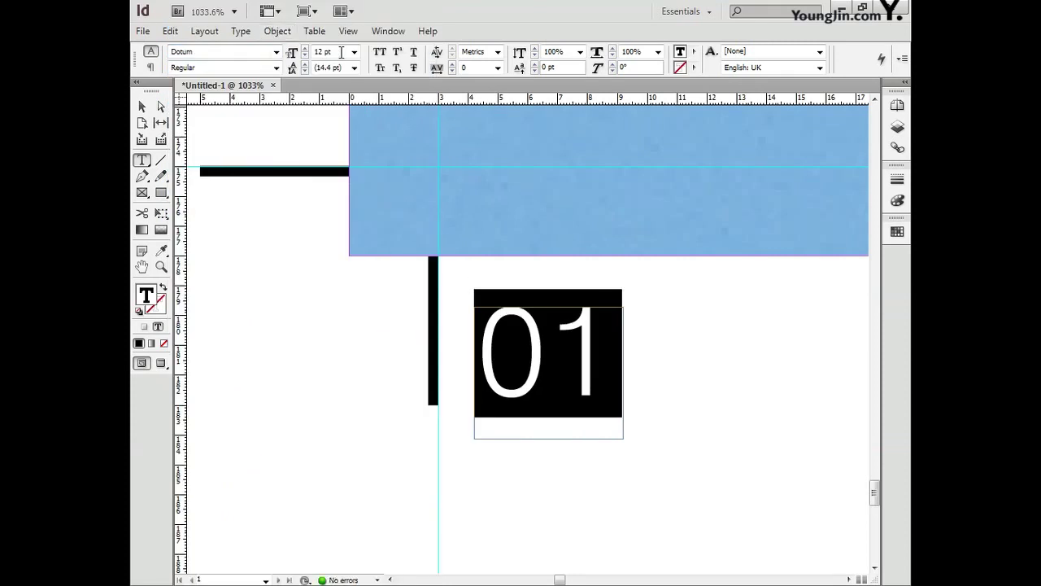
text(10)
key(Return)
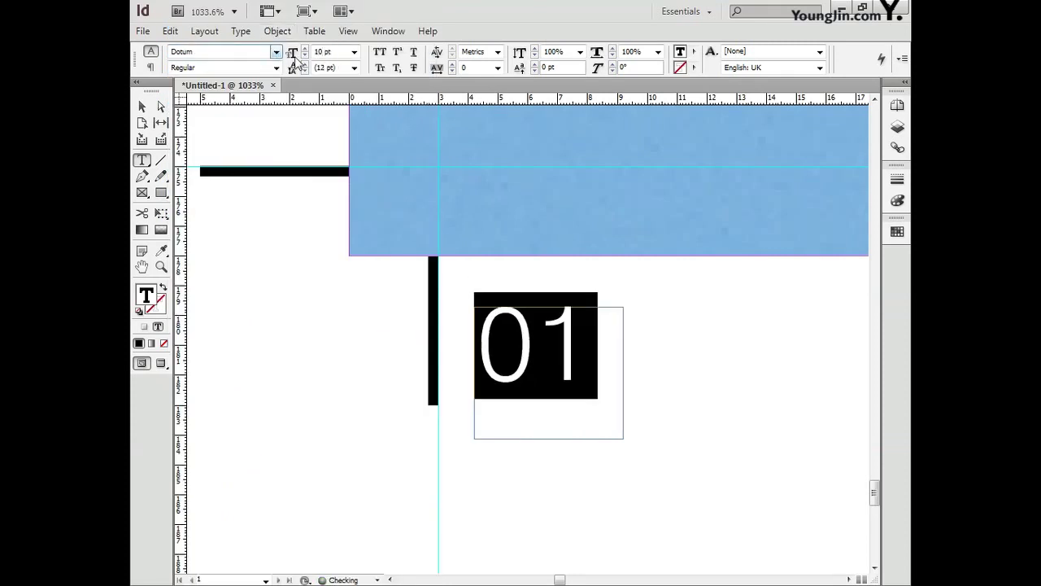
Move the "01" frame close against the lower-left crop mark at X 3.3 mm, Y 180.5 mm, and deselect it.
key(Escape)
drag(525, 443, 512, 484)
drag(611, 404, 598, 392)
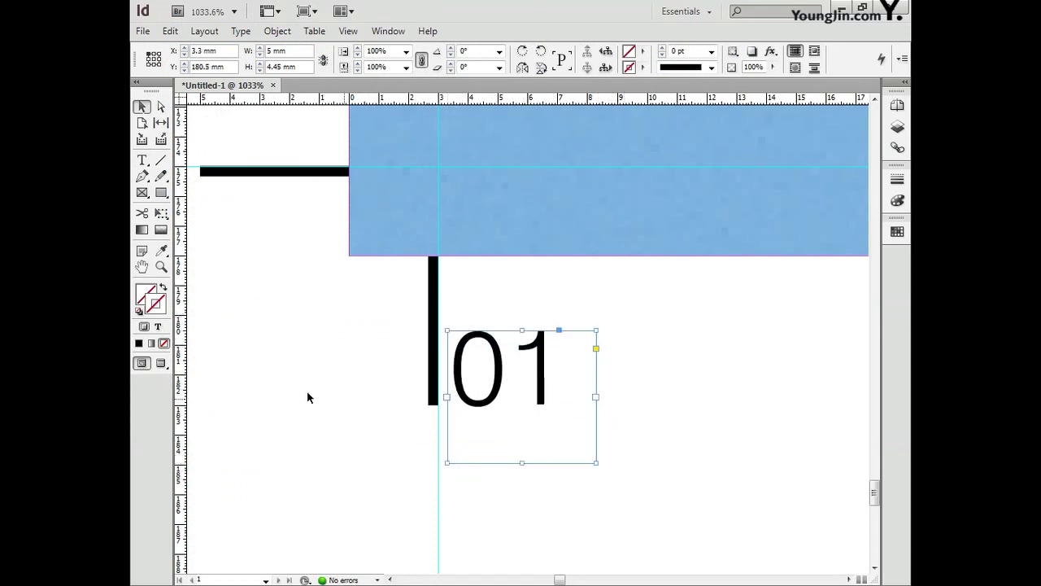
double_click(143, 268)
click(143, 107)
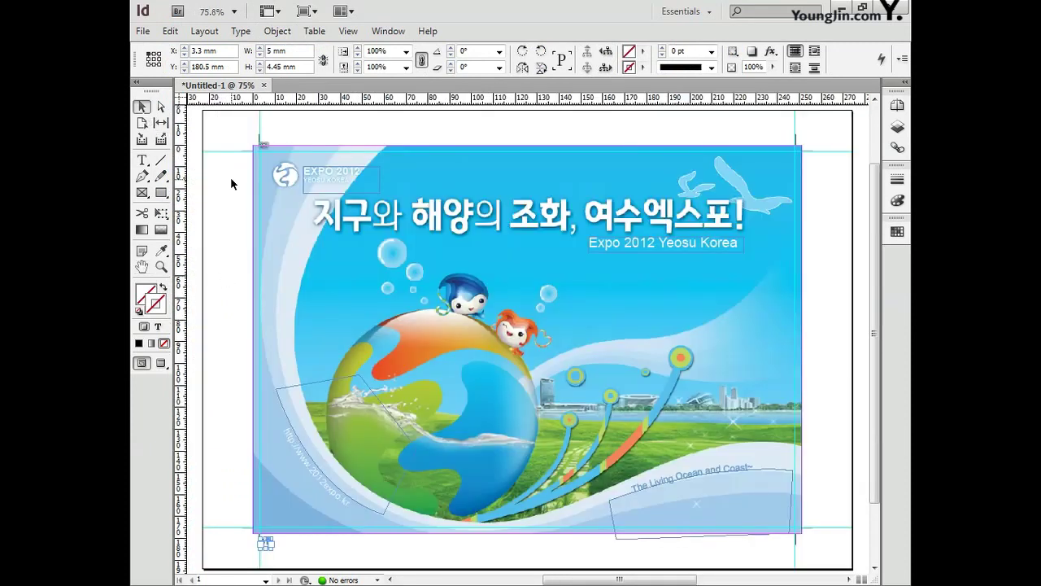
click(231, 177)
Save the document as "01" in InDesign CS6 format in the 작업 folder, replacing the existing file.
click(145, 32)
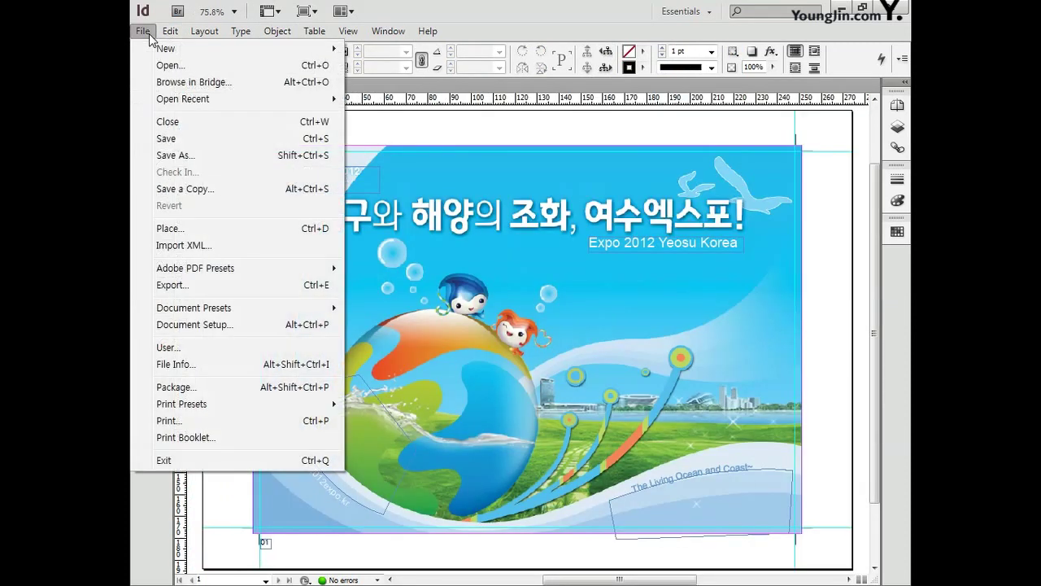
click(181, 138)
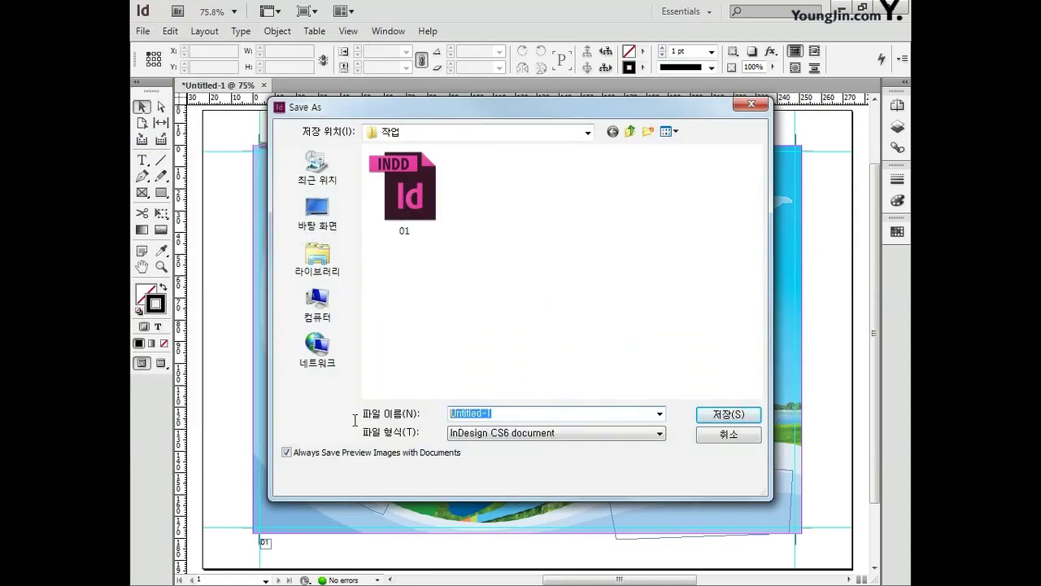
text(01)
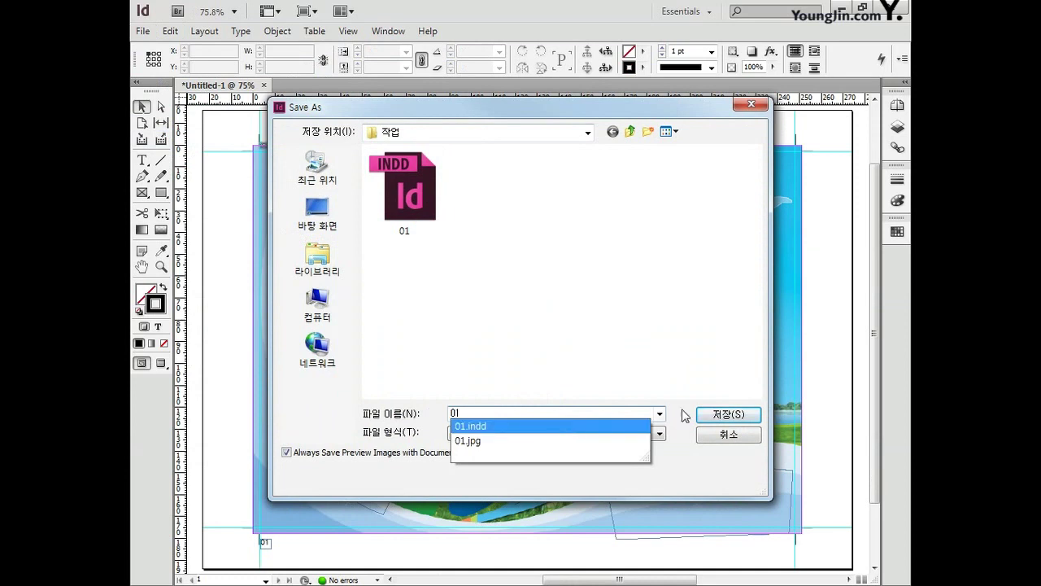
click(729, 414)
click(551, 306)
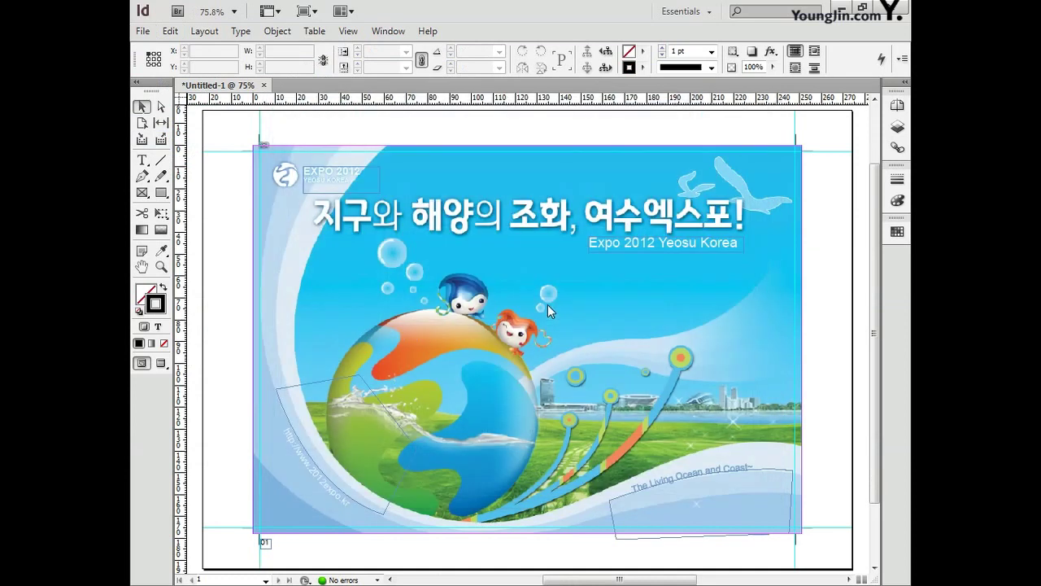